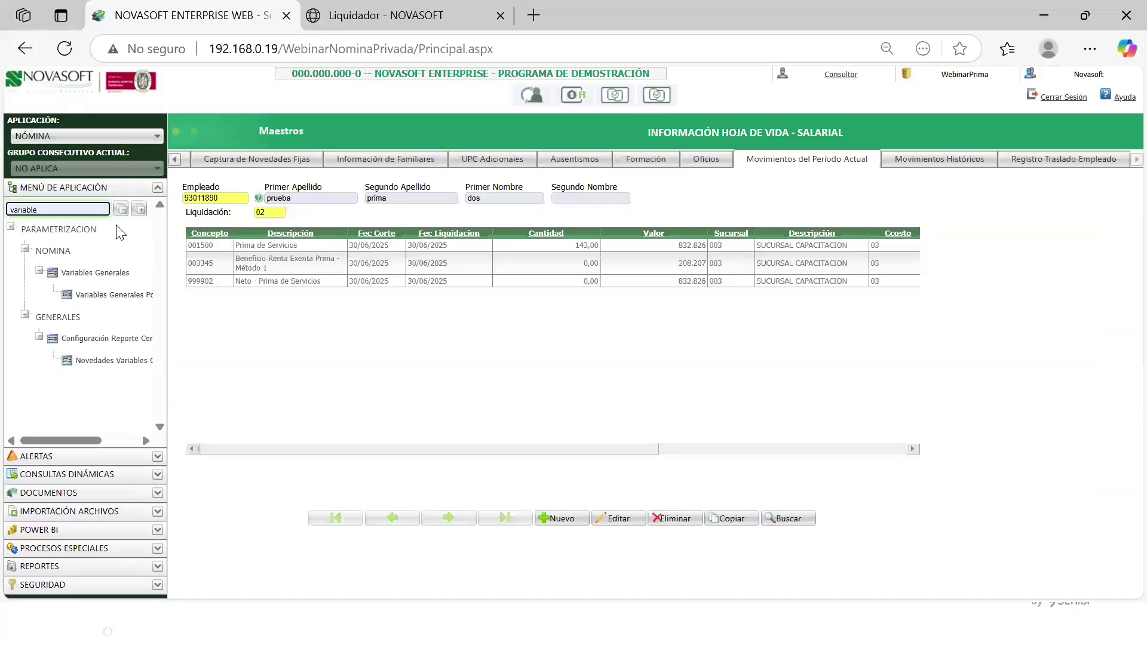
- Open Nómina > Variables Generales using the 'varia' menu search
{"action": "left_click", "coordinate": [114, 294]}
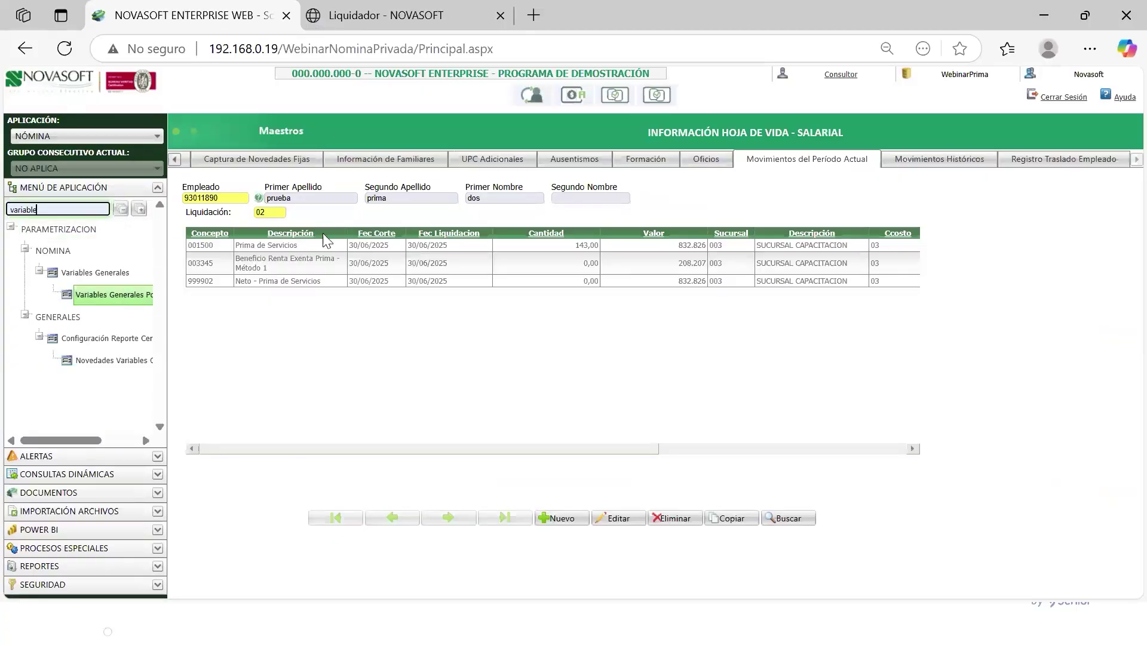
{"action": "left_click", "coordinate": [89, 273]}
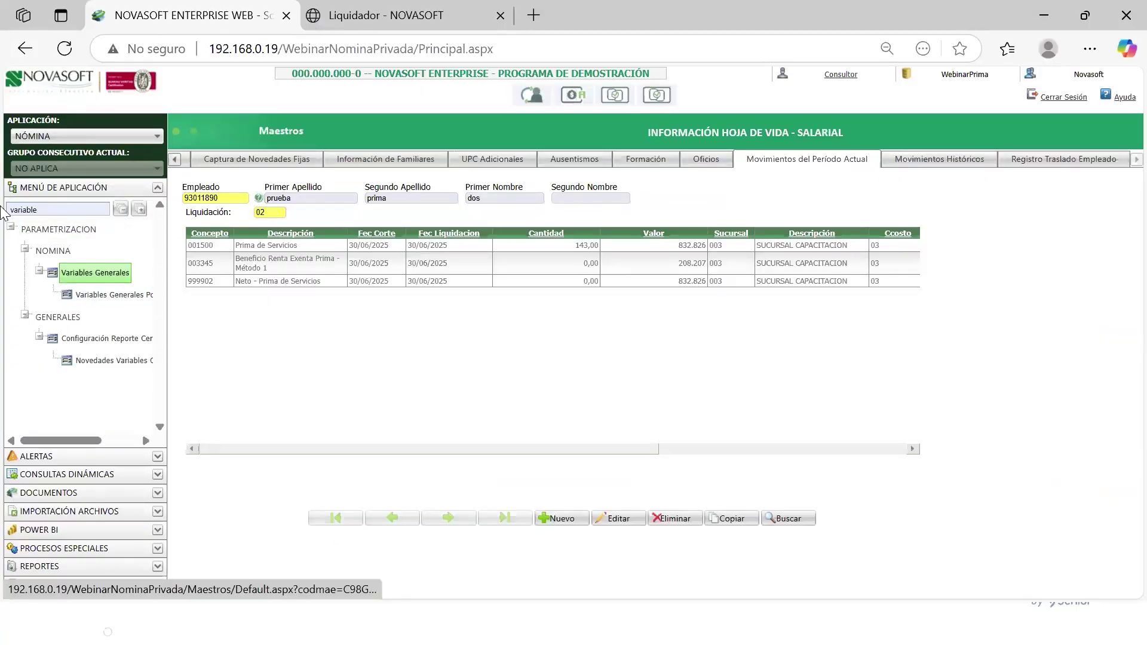
{"action": "key", "text": "BackSpace"}
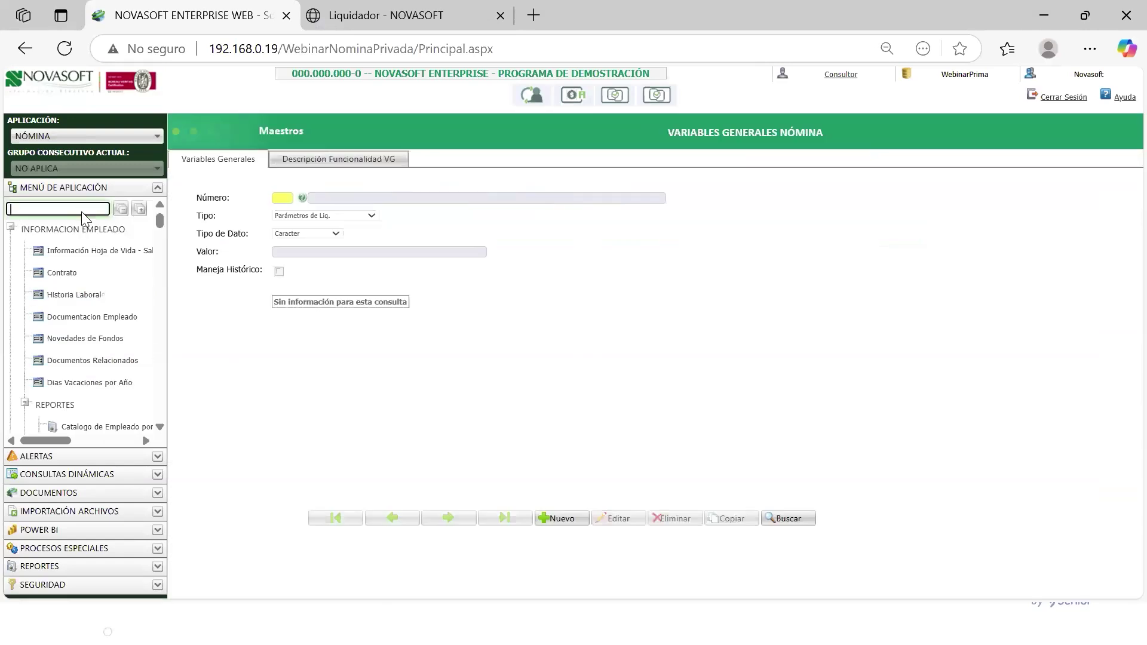
{"action": "left_click", "coordinate": [81, 211]}
{"action": "type", "text": "varia"}
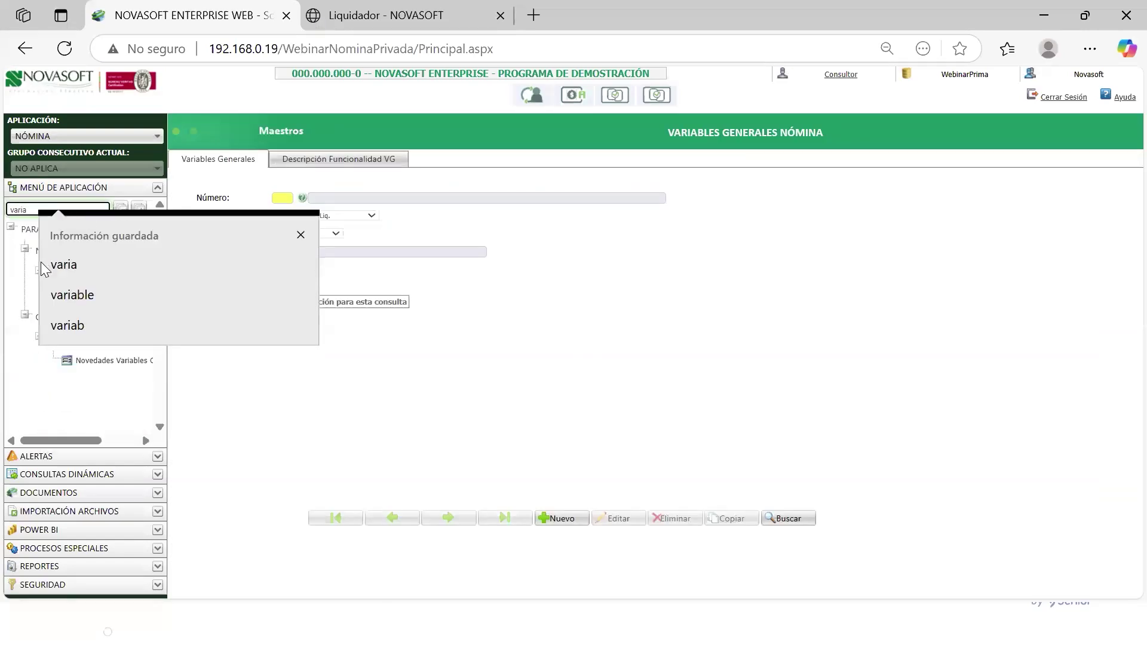
{"action": "left_click", "coordinate": [82, 272]}
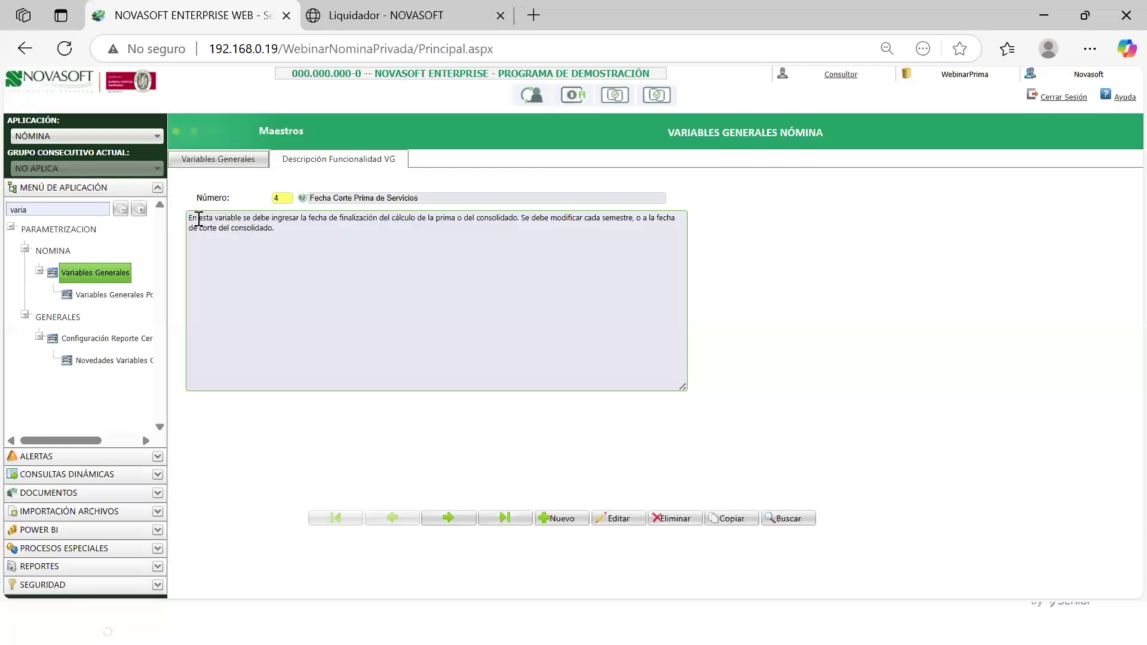
- Read variable 4's Descripción Funcionalidad VG text, then return to its general data
{"action": "left_click_drag", "start_coordinate": [197, 218], "coordinate": [319, 257]}
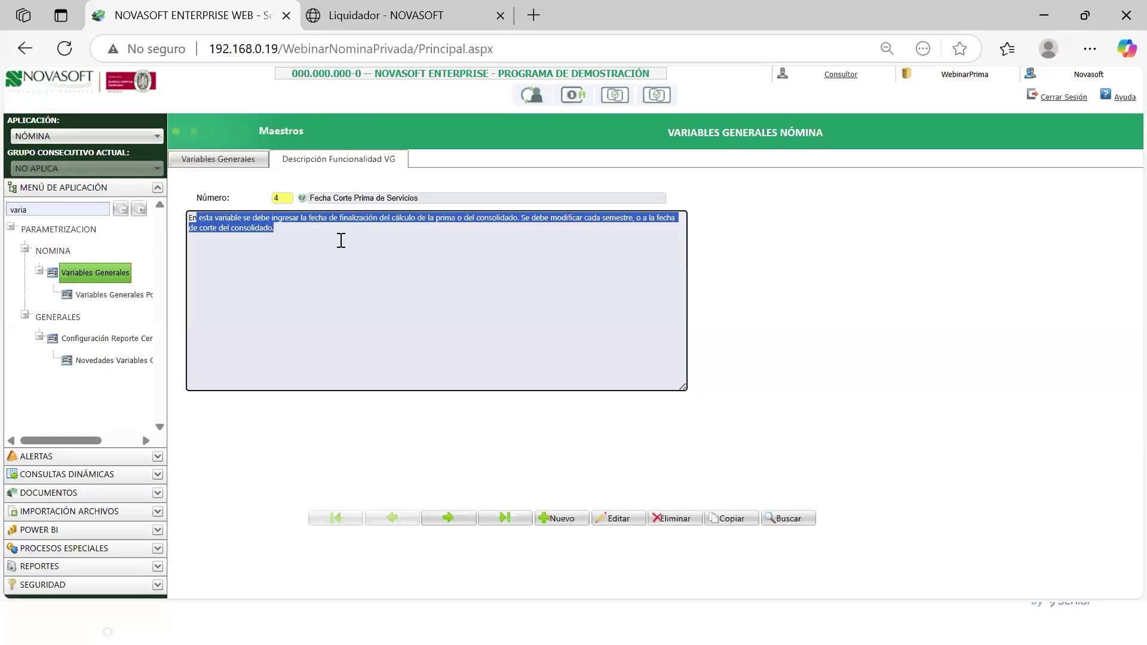
{"action": "left_click", "coordinate": [342, 240]}
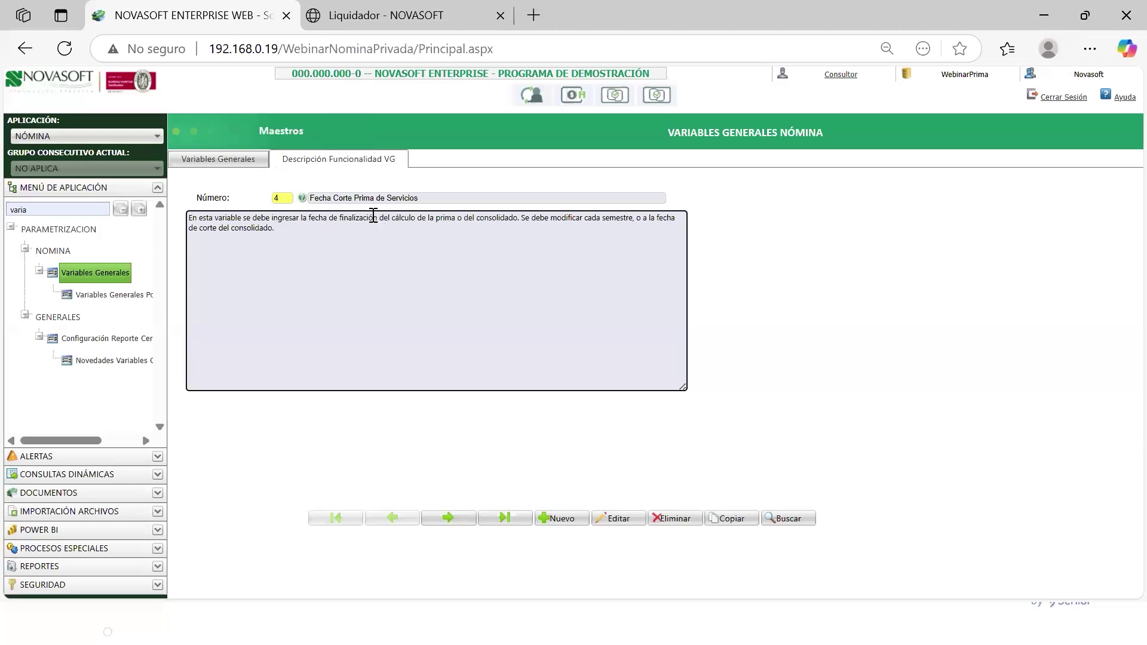
{"action": "double_click", "coordinate": [366, 220]}
{"action": "left_click", "coordinate": [369, 269]}
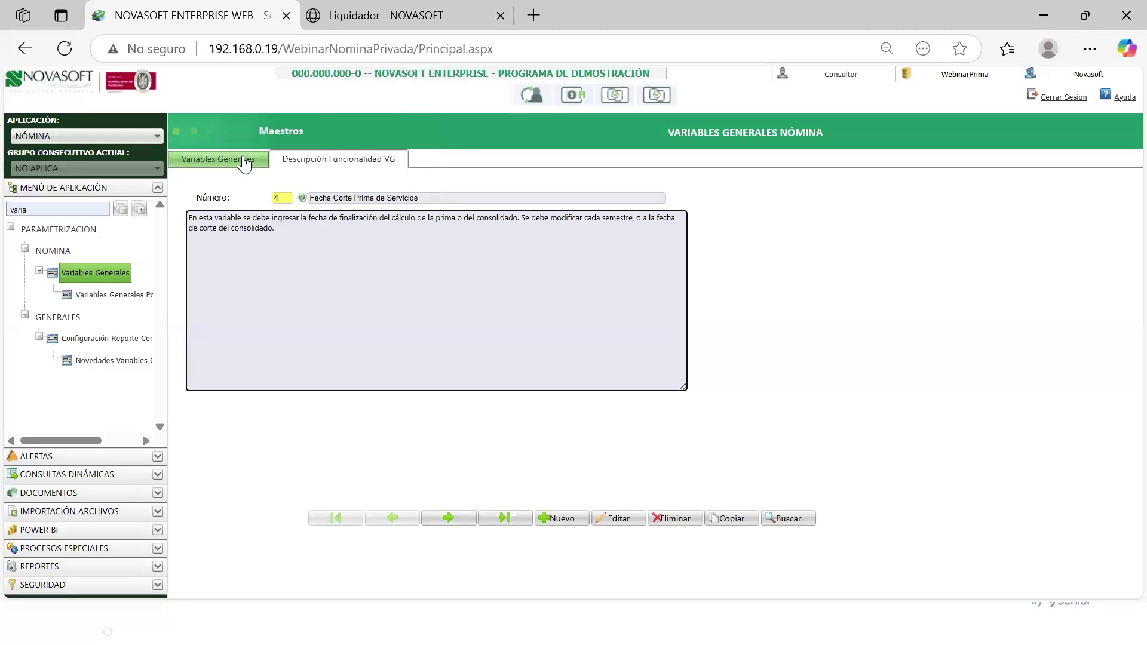
{"action": "left_click", "coordinate": [246, 160]}
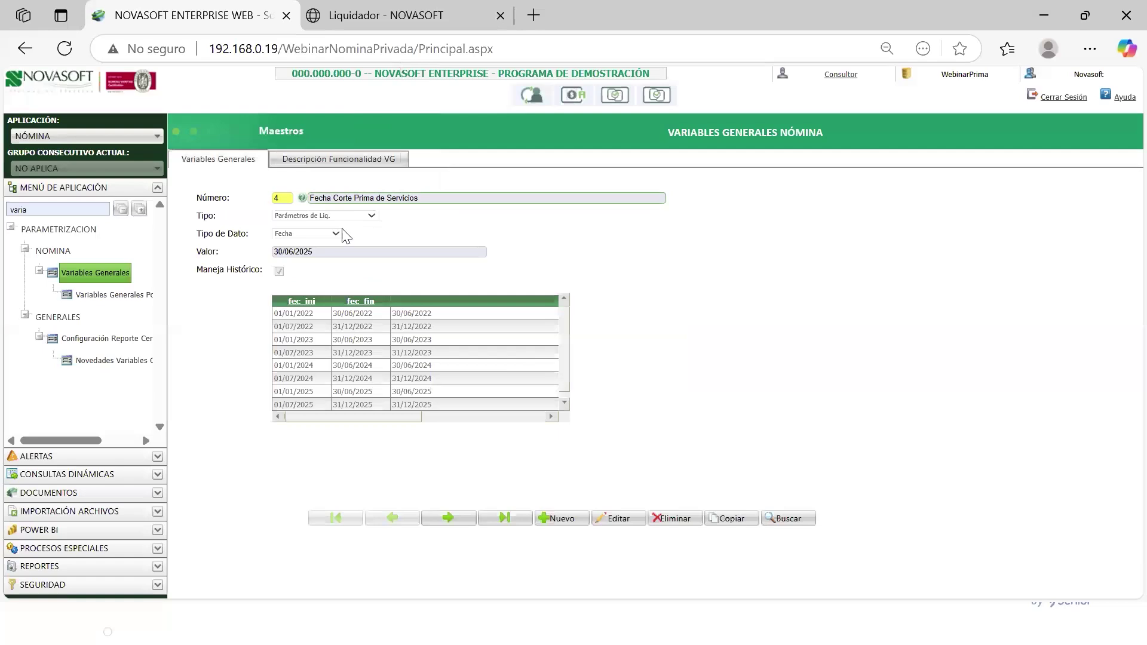
- Point out variable 4's cut-off date 30/06/2025, then load variable 21 in Número
{"action": "left_click_drag", "start_coordinate": [274, 252], "coordinate": [322, 254]}
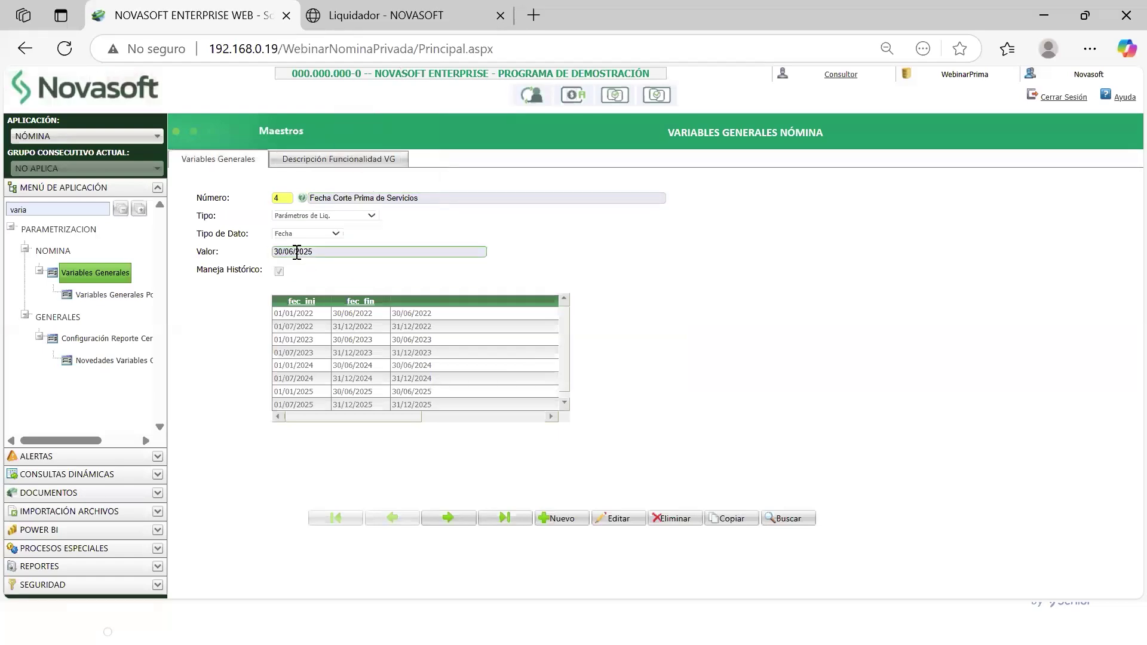
{"action": "left_click", "coordinate": [312, 262]}
{"action": "left_click_drag", "start_coordinate": [300, 252], "coordinate": [313, 255]}
{"action": "left_click", "coordinate": [310, 278]}
{"action": "left_click", "coordinate": [303, 260]}
{"action": "left_click", "coordinate": [311, 273]}
{"action": "left_click", "coordinate": [313, 266]}
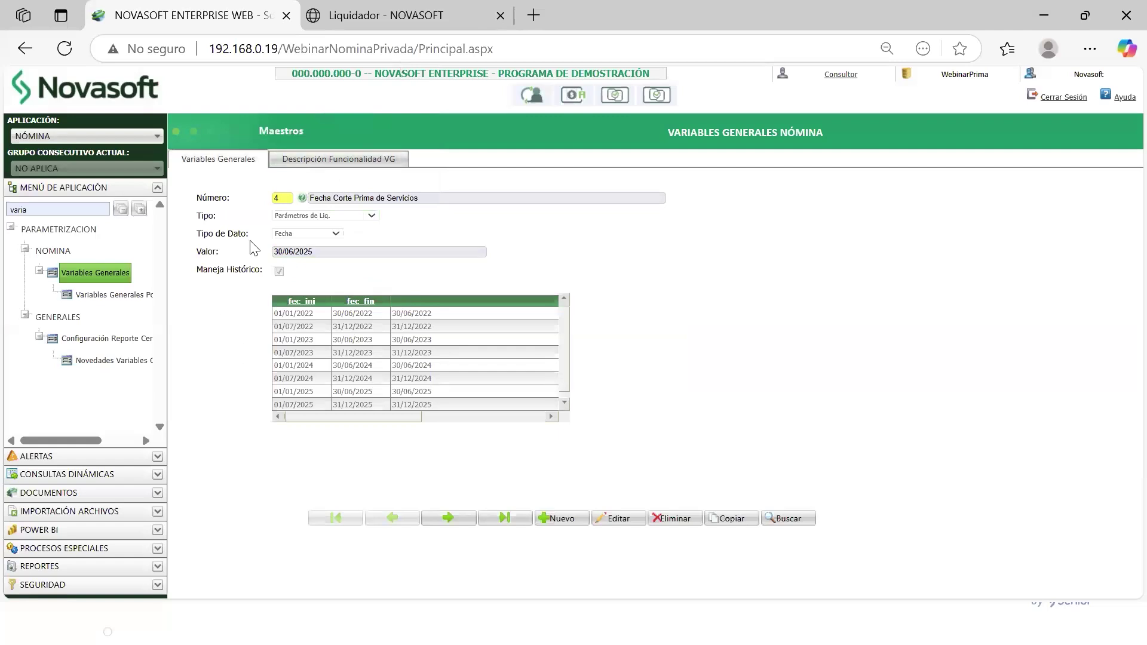
{"action": "left_click_drag", "start_coordinate": [293, 197], "coordinate": [259, 205]}
{"action": "key", "text": "Tab"}
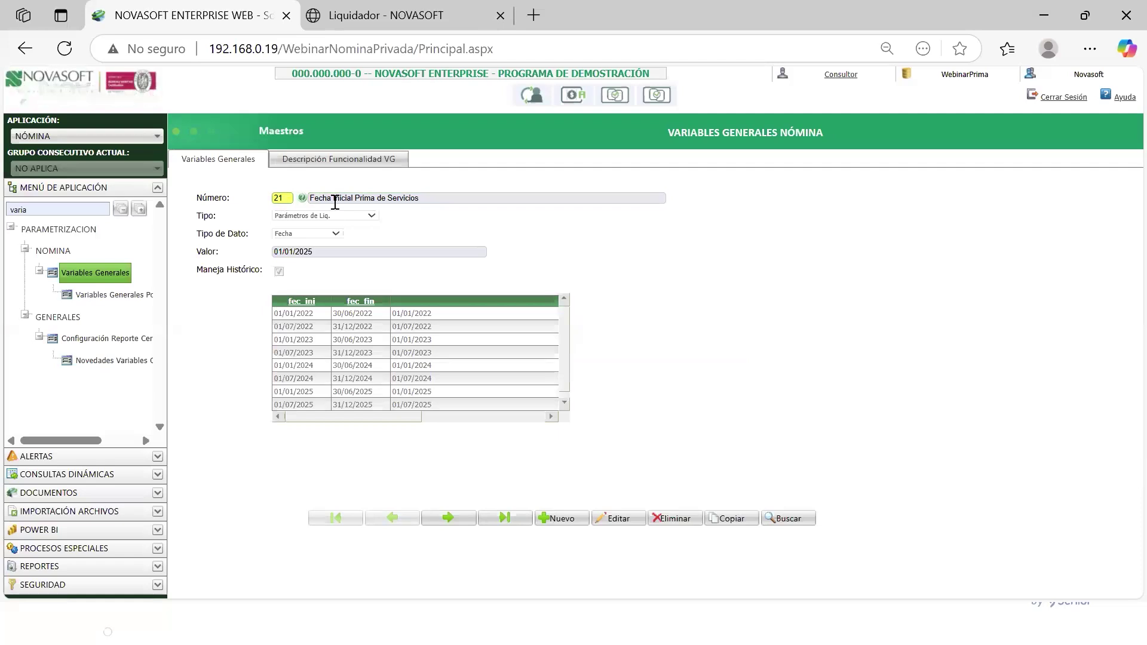
- Review variable 21's name, Fecha Inicial Prima de Servicios, and its start date 01/01/2025
{"action": "left_click_drag", "start_coordinate": [357, 197], "coordinate": [450, 210]}
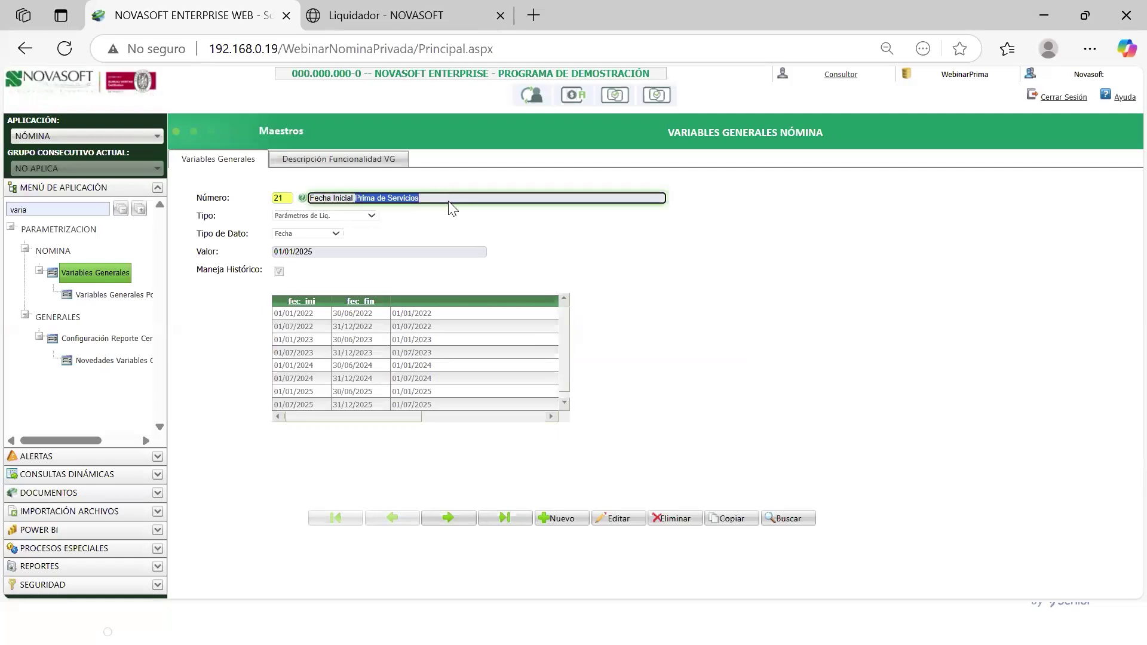
{"action": "left_click", "coordinate": [441, 235]}
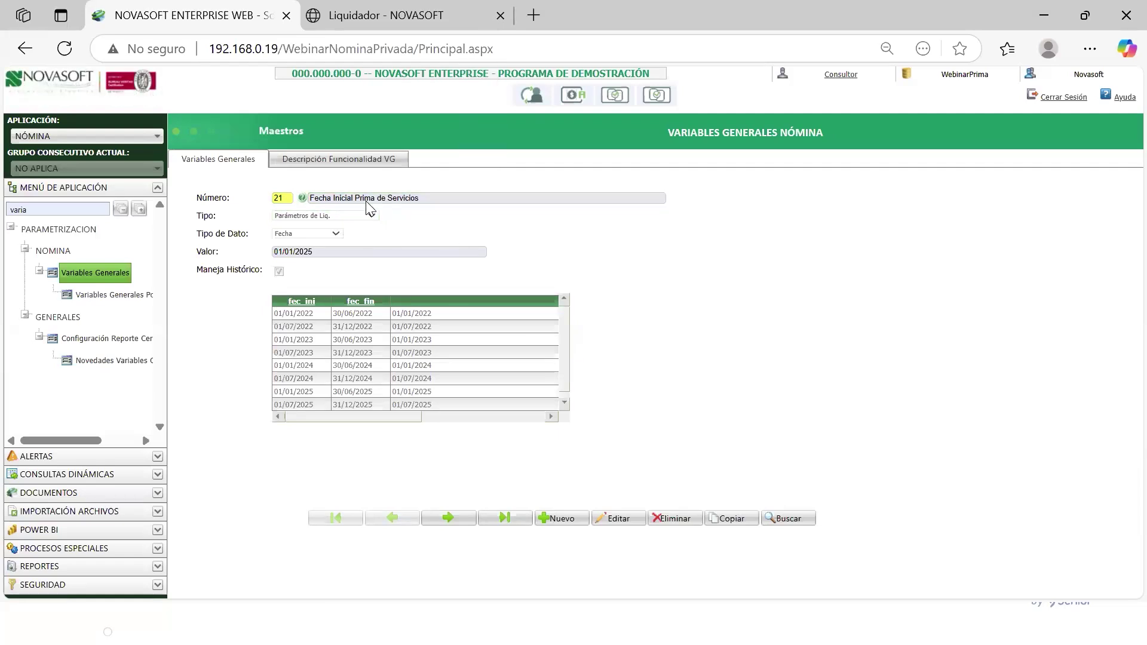
{"action": "left_click_drag", "start_coordinate": [358, 198], "coordinate": [421, 199]}
{"action": "left_click", "coordinate": [333, 249]}
{"action": "left_click_drag", "start_coordinate": [321, 253], "coordinate": [254, 268]}
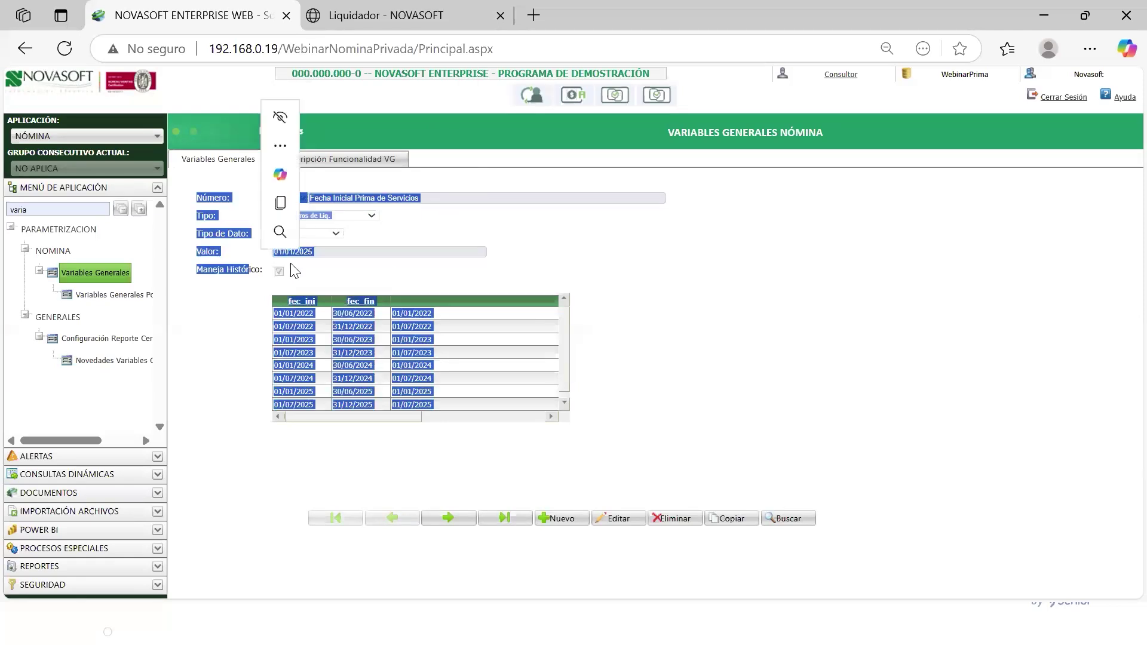
{"action": "left_click", "coordinate": [378, 278]}
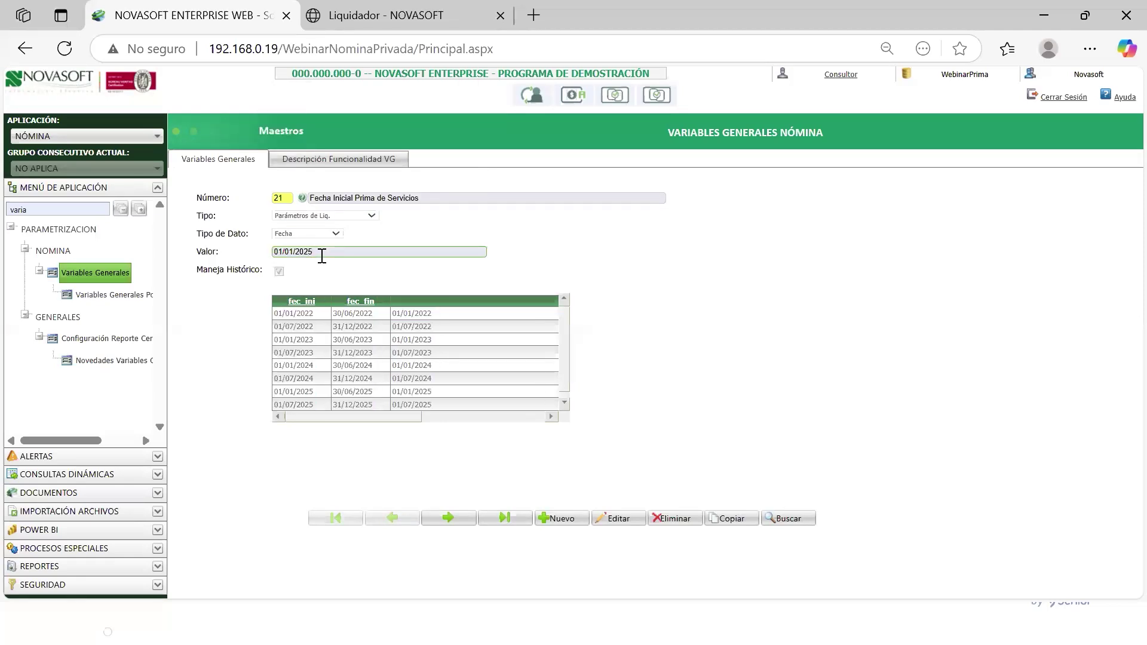
{"action": "left_click_drag", "start_coordinate": [295, 251], "coordinate": [238, 293]}
{"action": "left_click", "coordinate": [277, 274]}
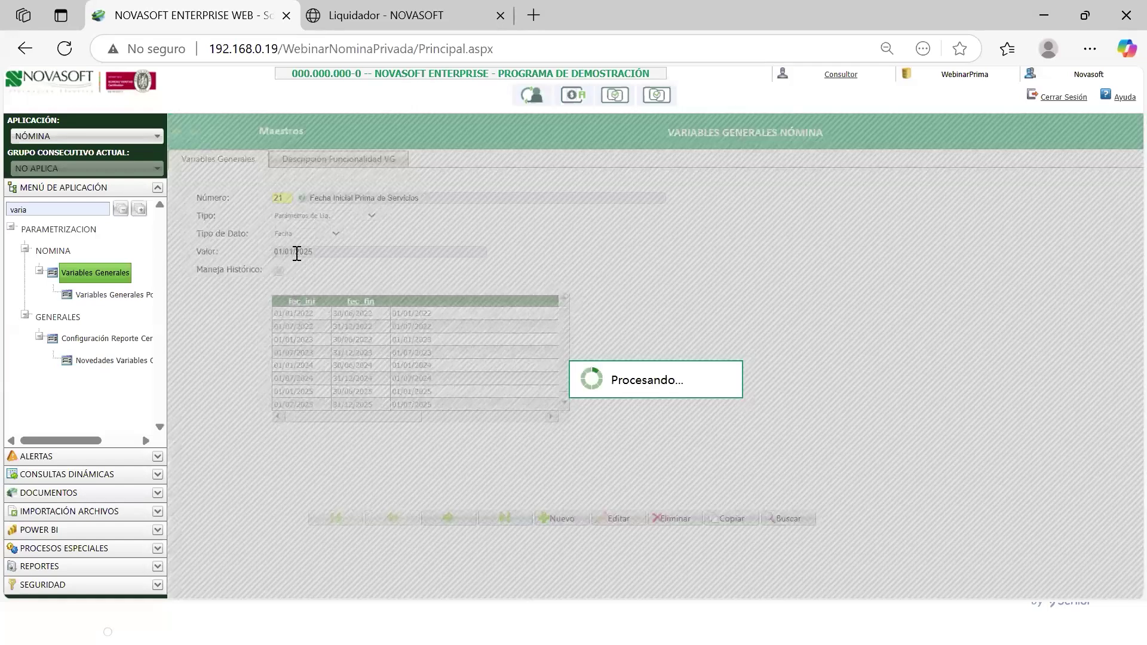
- Edit variable 21's start month to 07, then cancel to keep 01/01/2025
{"action": "left_click", "coordinate": [294, 252]}
{"action": "type", "text": "7"}
{"action": "left_click", "coordinate": [591, 249]}
{"action": "left_click", "coordinate": [599, 525]}
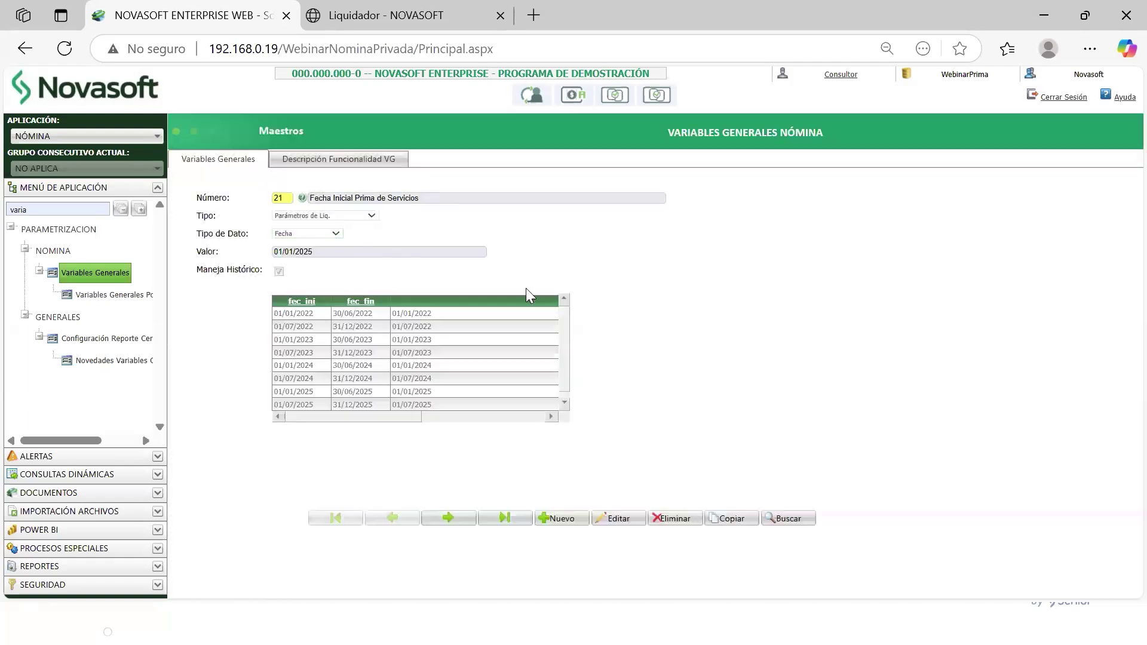
- Briefly show the Variables Generales slide, then enter variable number 17
{"action": "key", "text": "alt+Tab"}
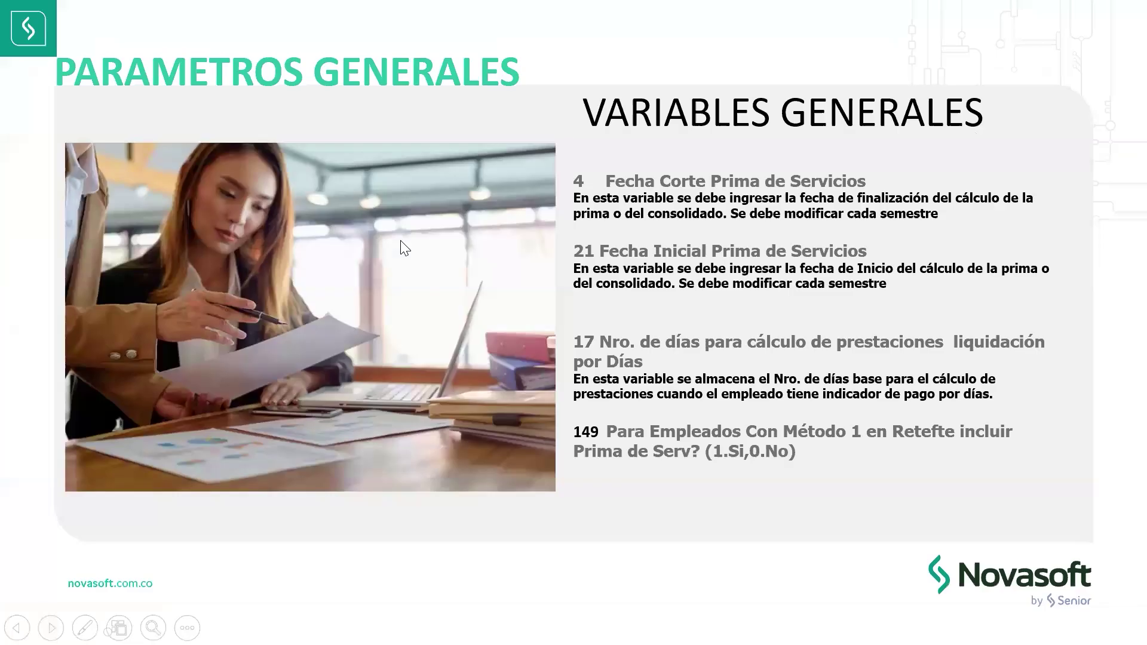
{"action": "key", "text": "alt+Tab"}
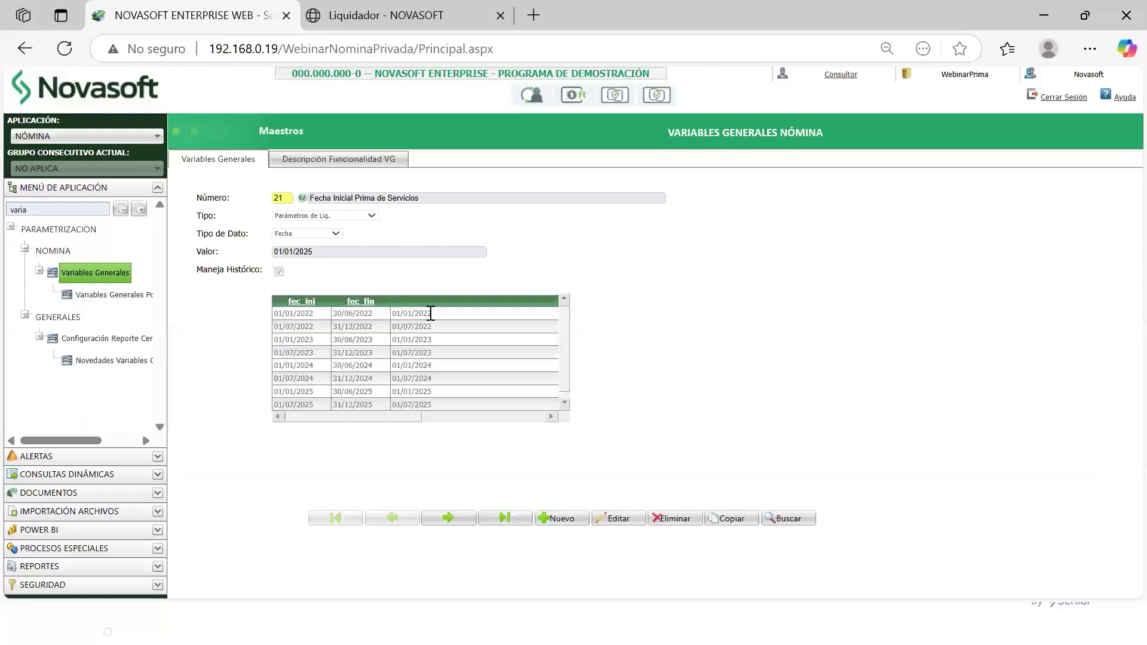
{"action": "type", "text": "17"}
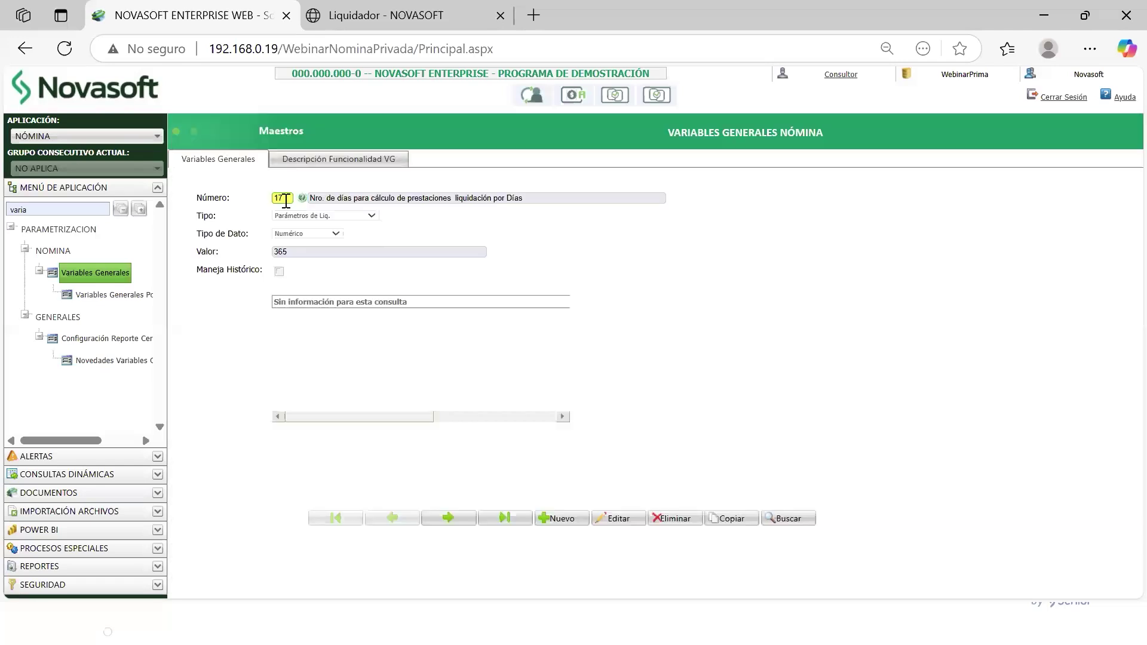
- Review variable 17's name and its value 365
{"action": "left_click_drag", "start_coordinate": [348, 198], "coordinate": [525, 197]}
{"action": "left_click", "coordinate": [562, 258]}
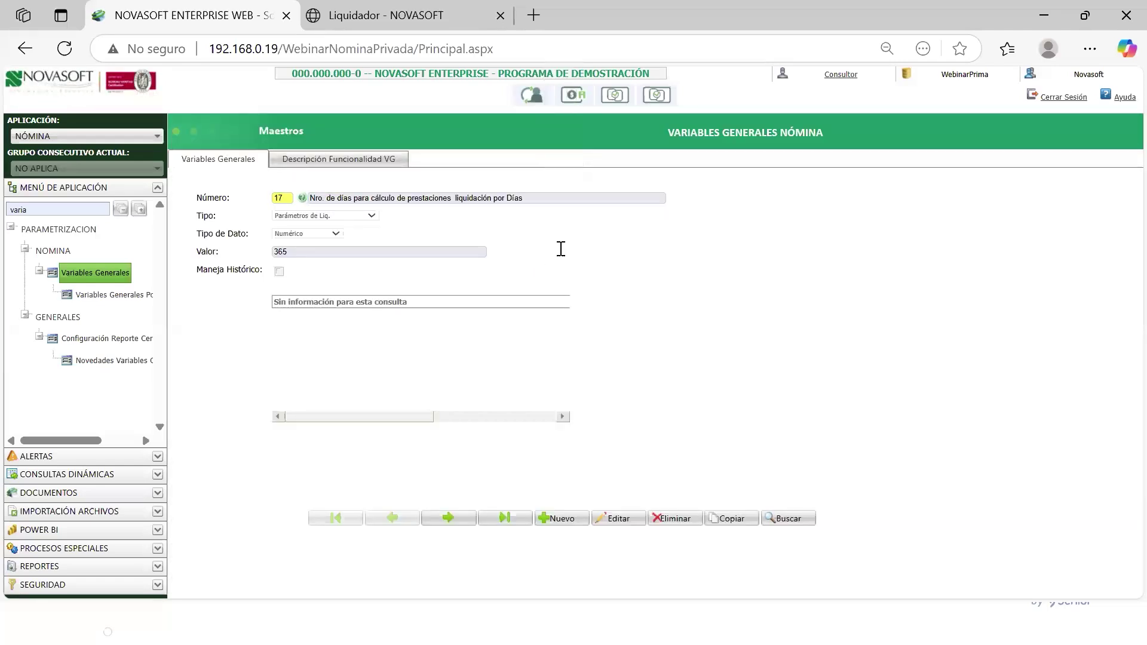
{"action": "left_click", "coordinate": [295, 251]}
{"action": "mouse_move", "coordinate": [234, 249]}
{"action": "left_mouse_down"}
{"action": "mouse_move", "coordinate": [267, 251]}
{"action": "mouse_move", "coordinate": [242, 261]}
{"action": "left_mouse_up"}
{"action": "left_click", "coordinate": [748, 272]}
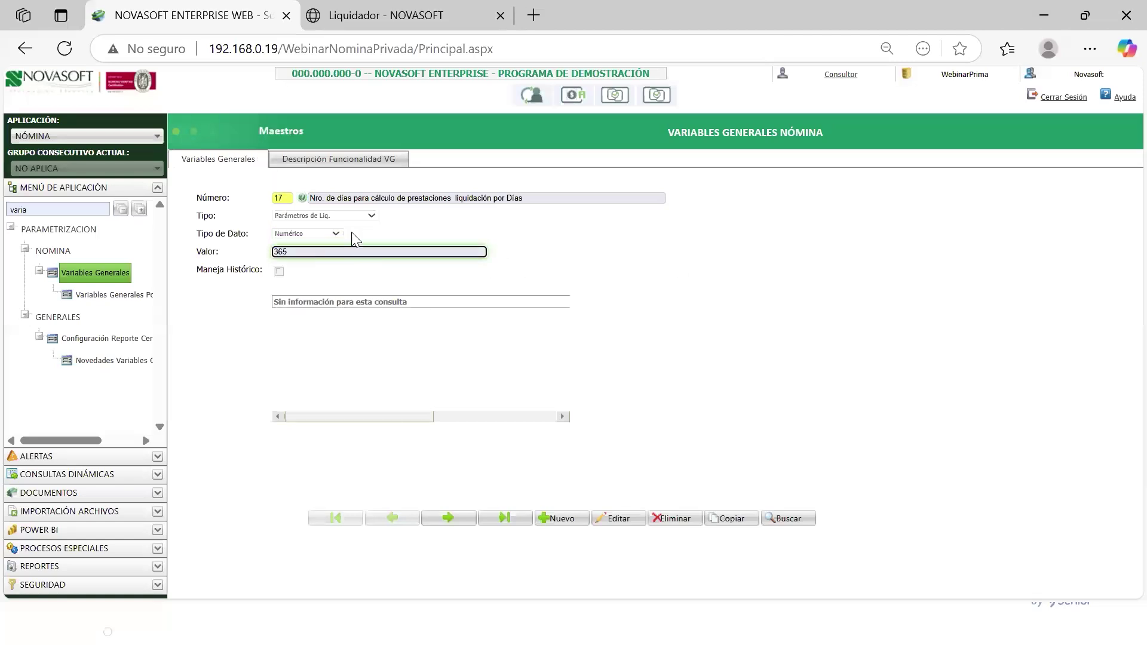
- Glance at the slideshow, then load variable 149 in Número
{"action": "key", "text": "alt+Tab"}
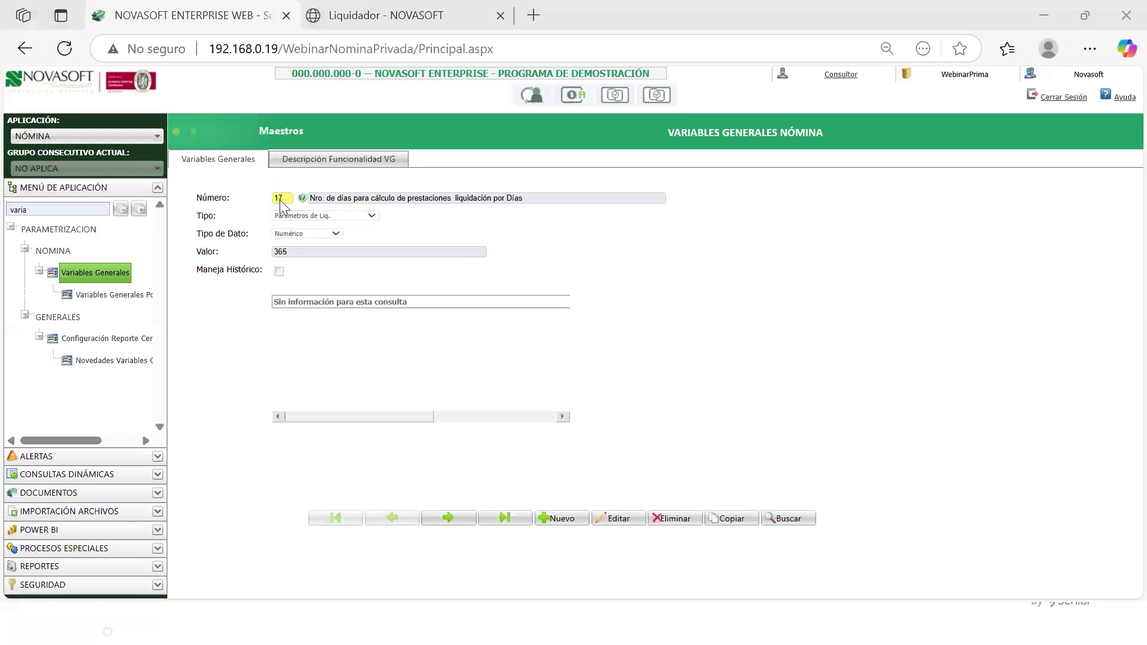
{"action": "key", "text": "alt+Tab"}
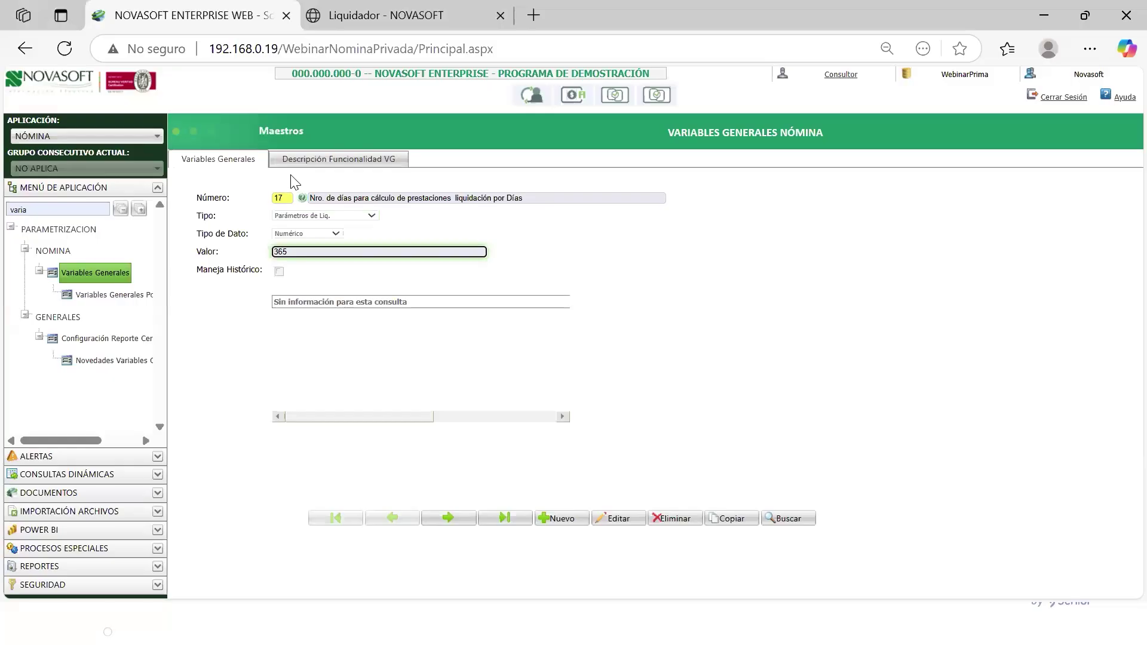
{"action": "left_click", "coordinate": [284, 198]}
{"action": "left_click_drag", "start_coordinate": [284, 198], "coordinate": [227, 195]}
{"action": "type", "text": "149"}
{"action": "key", "text": "Tab"}
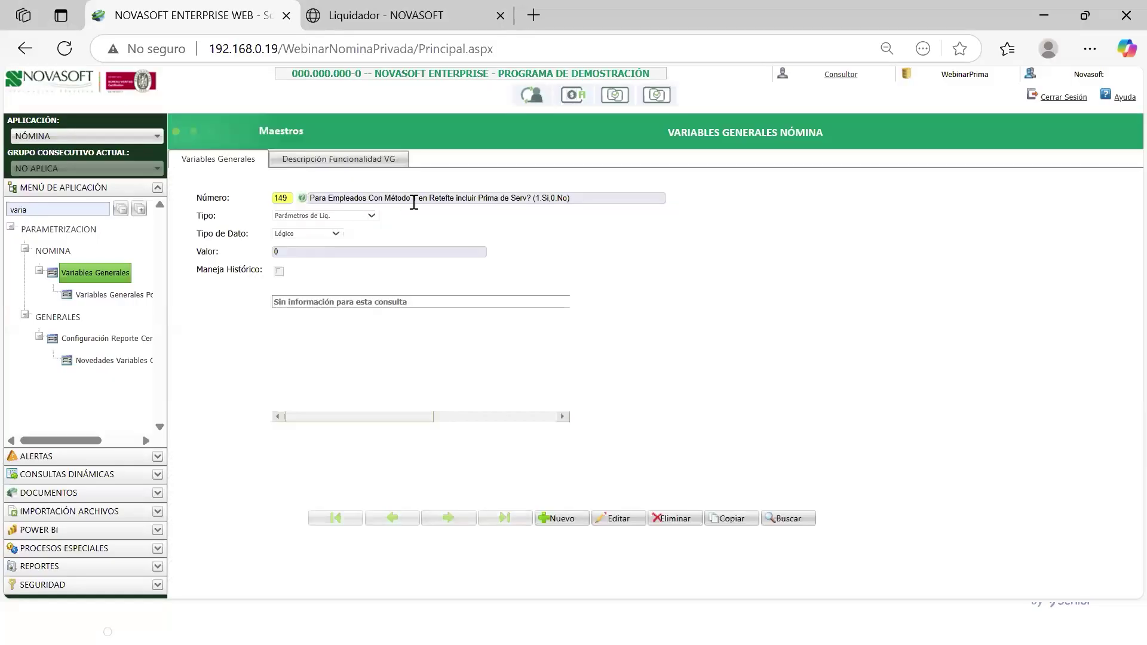
- Read variable 149's name and functional description, then return to its general data
{"action": "left_click_drag", "start_coordinate": [414, 198], "coordinate": [528, 198]}
{"action": "left_click", "coordinate": [560, 266]}
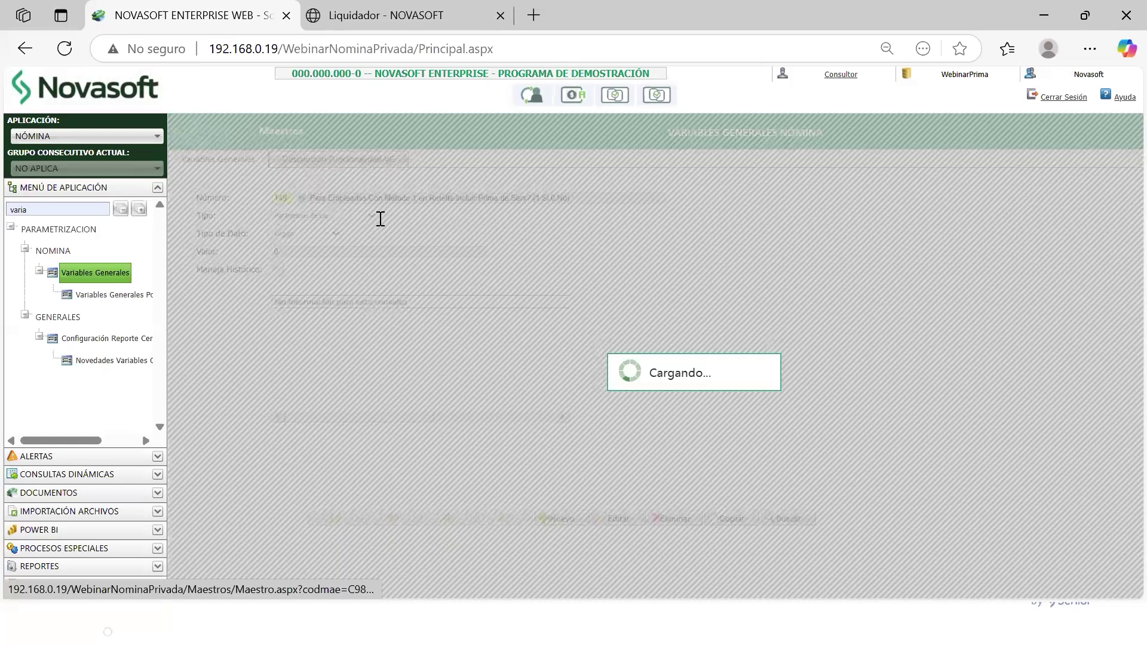
{"action": "left_click_drag", "start_coordinate": [378, 218], "coordinate": [497, 219]}
{"action": "left_click", "coordinate": [243, 163]}
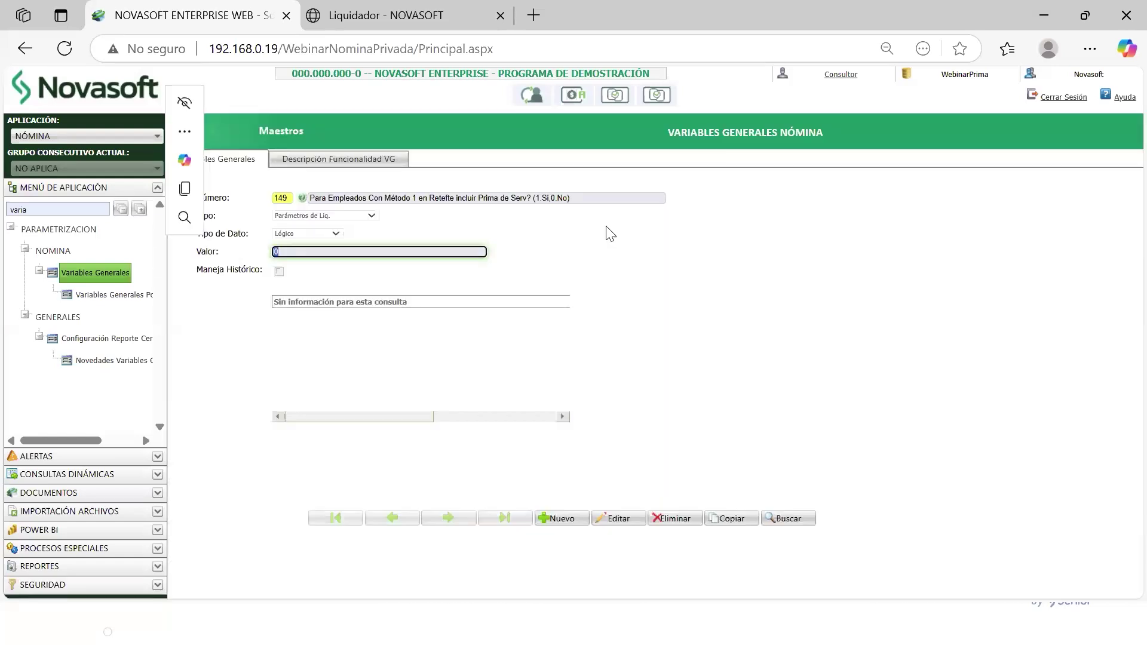
- Point out variable 149's number and its value 0, then switch to the slideshow
{"action": "double_click", "coordinate": [545, 200]}
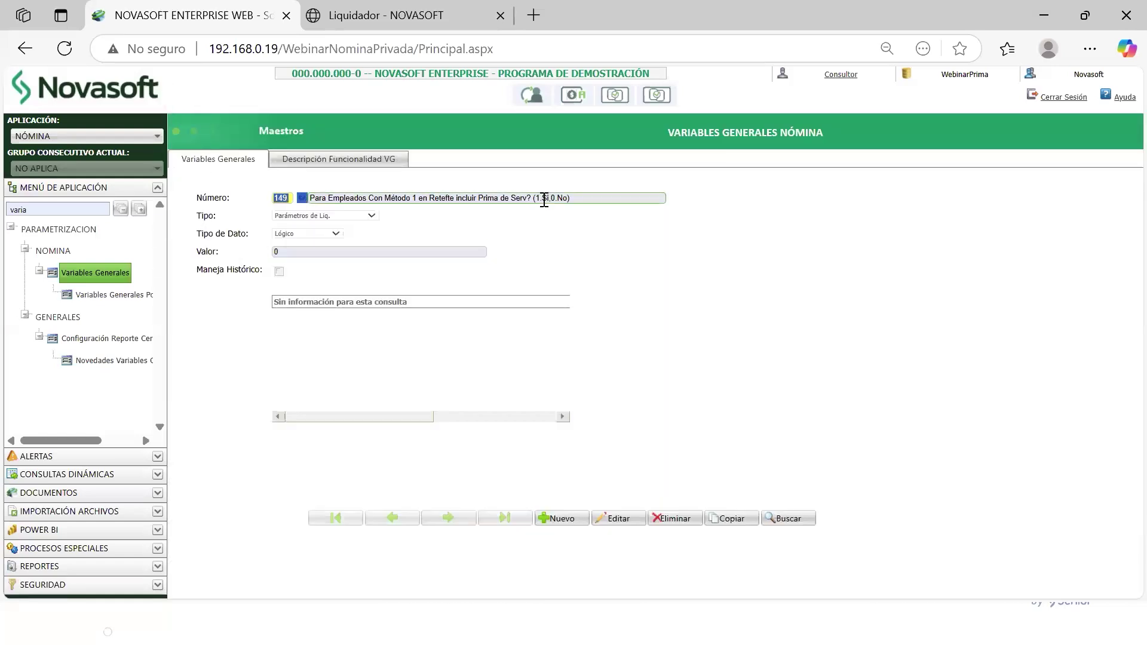
{"action": "left_click", "coordinate": [657, 248]}
{"action": "left_click", "coordinate": [564, 202]}
{"action": "left_click", "coordinate": [588, 257]}
{"action": "left_click_drag", "start_coordinate": [279, 251], "coordinate": [227, 250]}
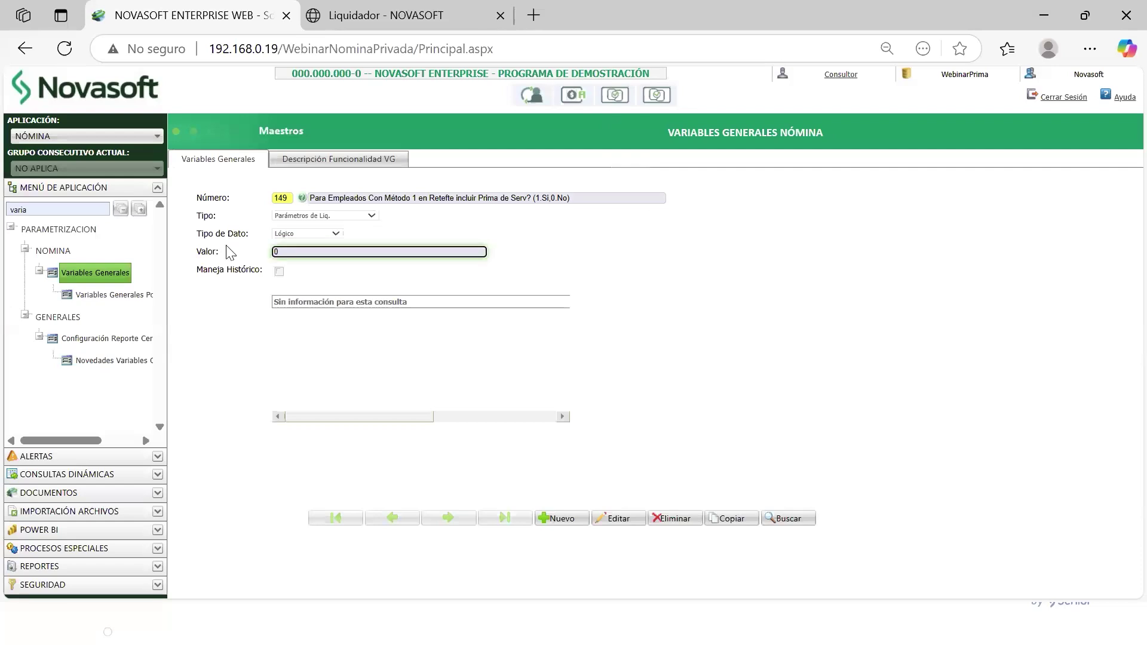
{"action": "left_click", "coordinate": [339, 268]}
{"action": "left_click_drag", "start_coordinate": [297, 253], "coordinate": [177, 295]}
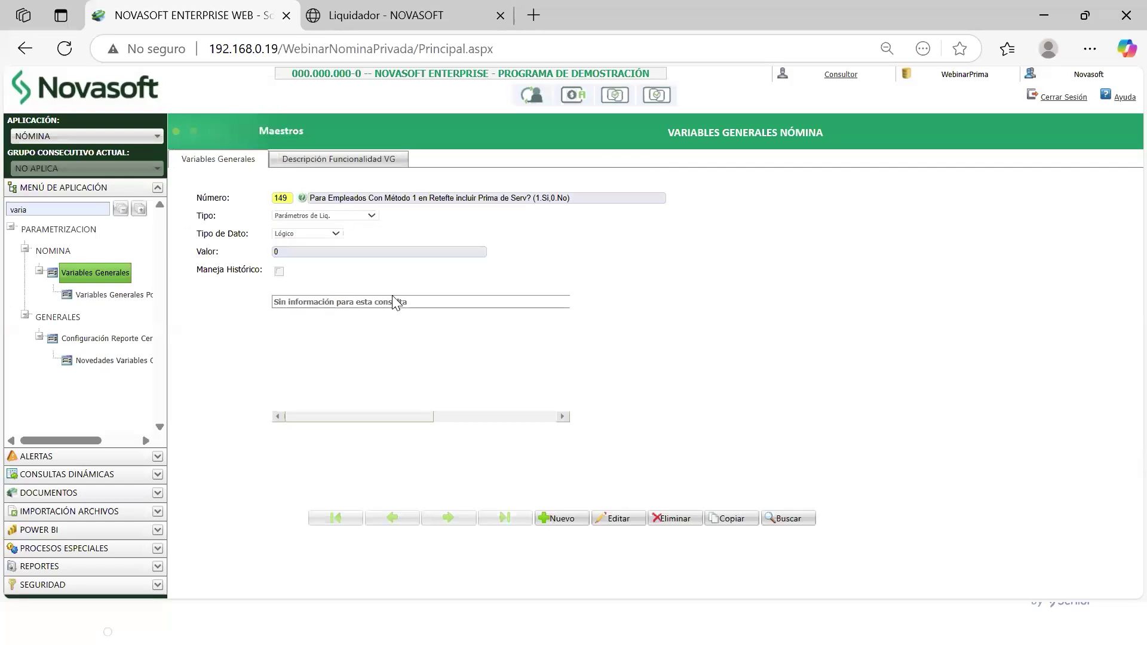
{"action": "key", "text": "alt+Tab"}
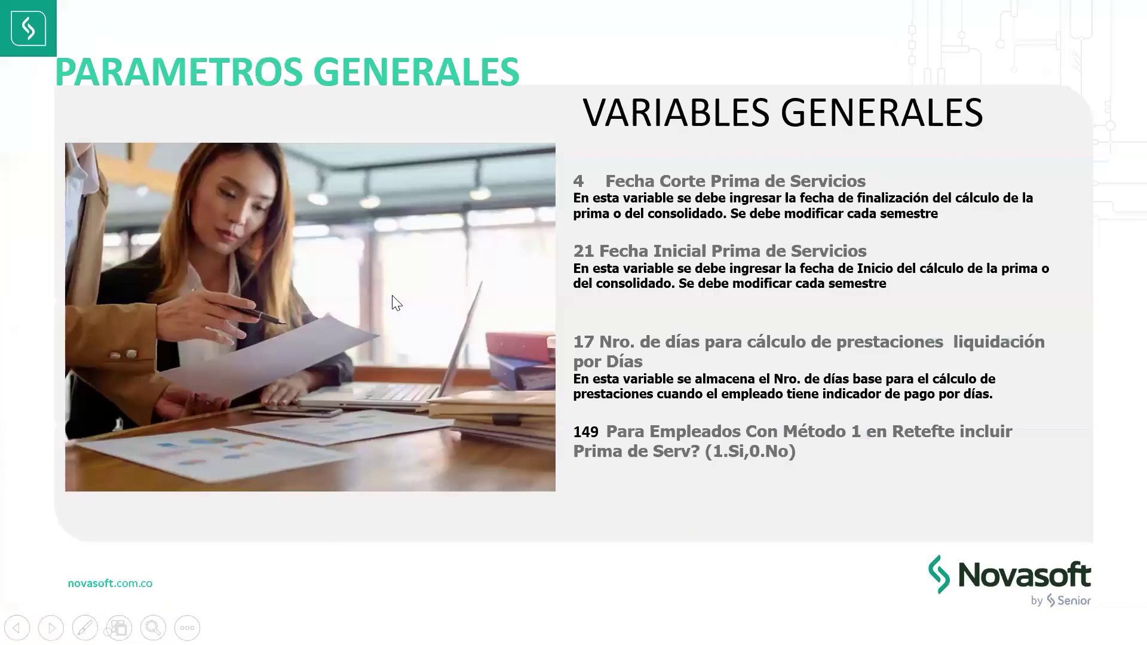
- Advance to the Bases de Conceptos slide covering report NOM1700, then return to the browser
{"action": "left_click", "coordinate": [457, 328]}
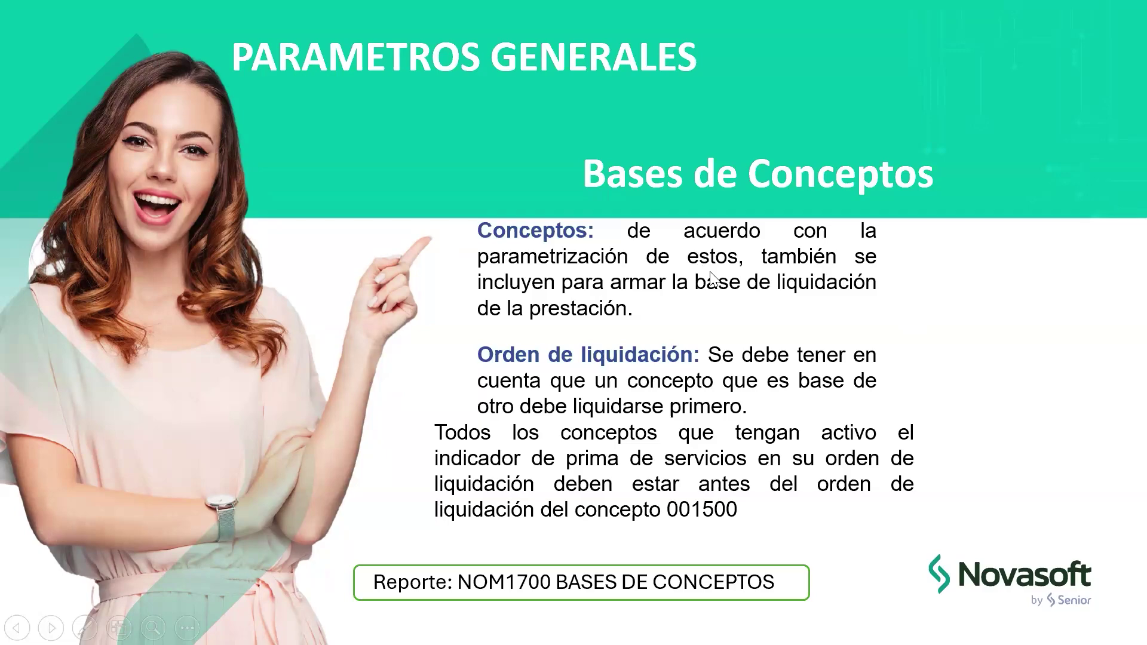
{"action": "key", "text": "alt+Tab"}
{"action": "key", "text": "alt+Tab"}
- Open the Conceptos form through the 'agrupa' menu search and load a concept code
{"action": "left_click_drag", "start_coordinate": [60, 209], "coordinate": [3, 210]}
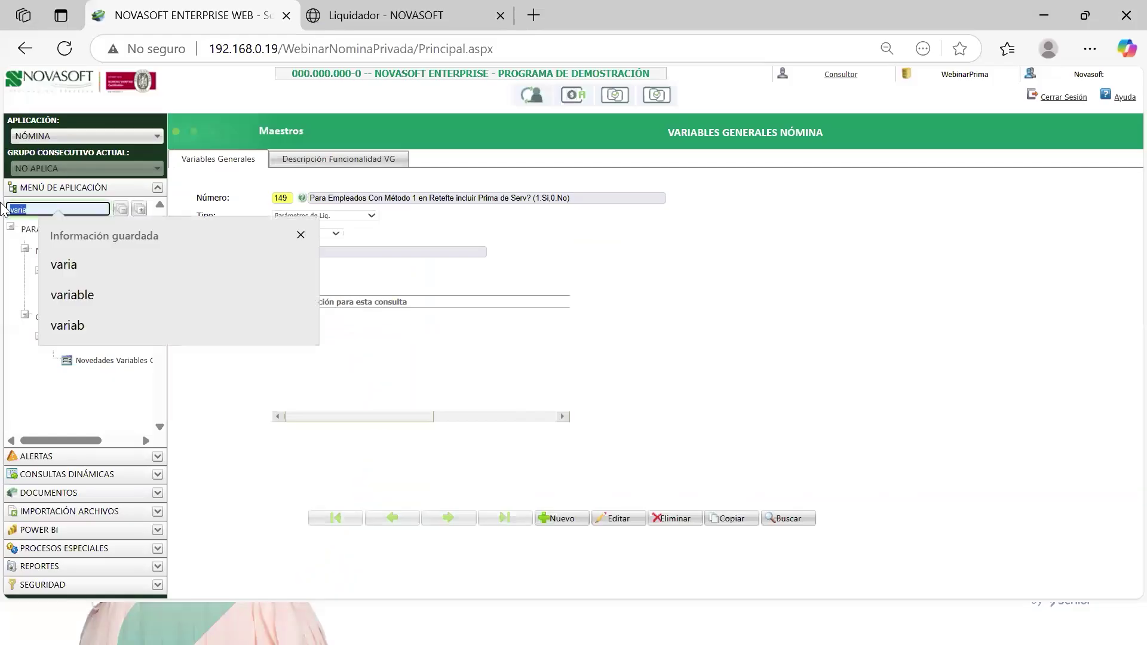
{"action": "type", "text": "agrupa"}
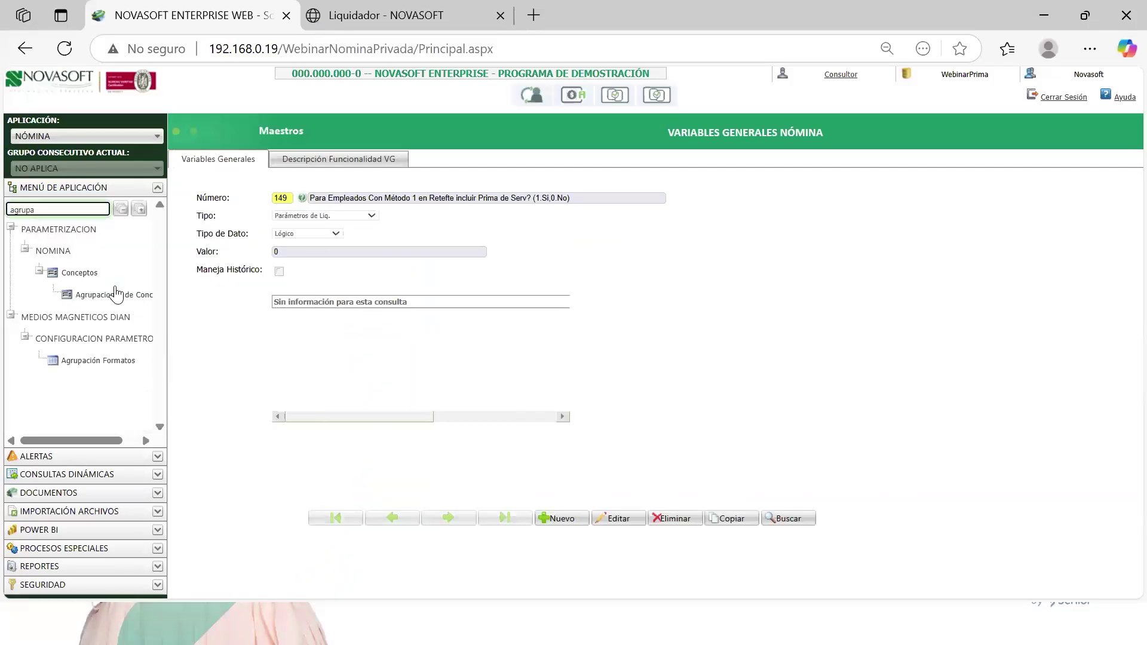
{"action": "left_click", "coordinate": [78, 272]}
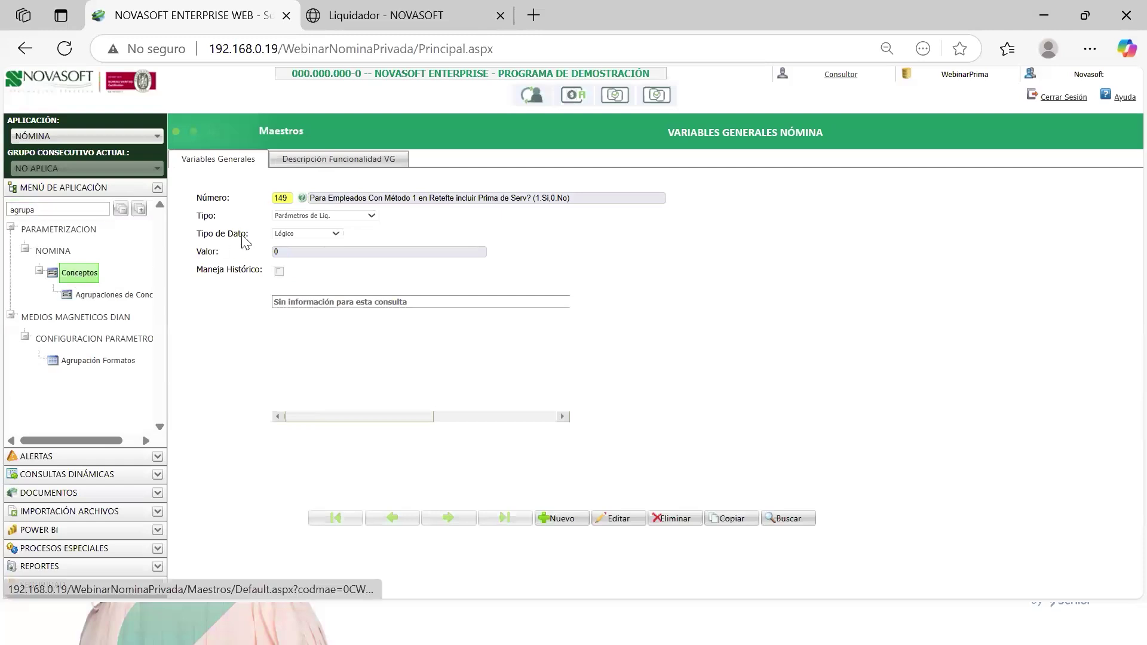
{"action": "left_click", "coordinate": [189, 197]}
{"action": "type", "text": "001500"}
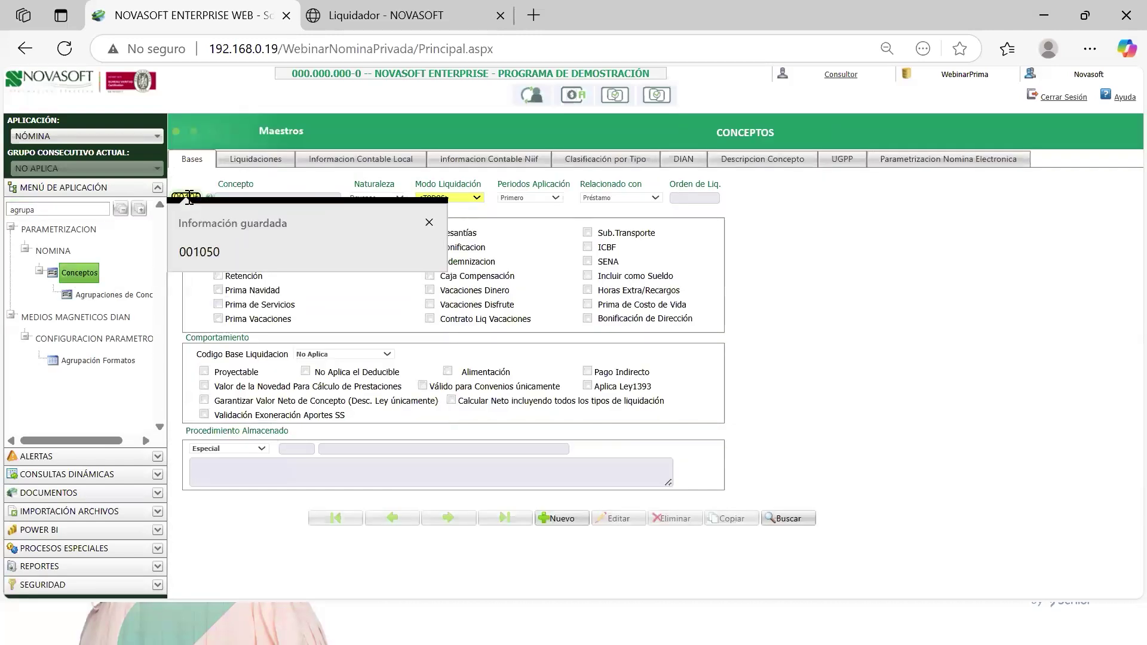
{"action": "key", "text": "Tab"}
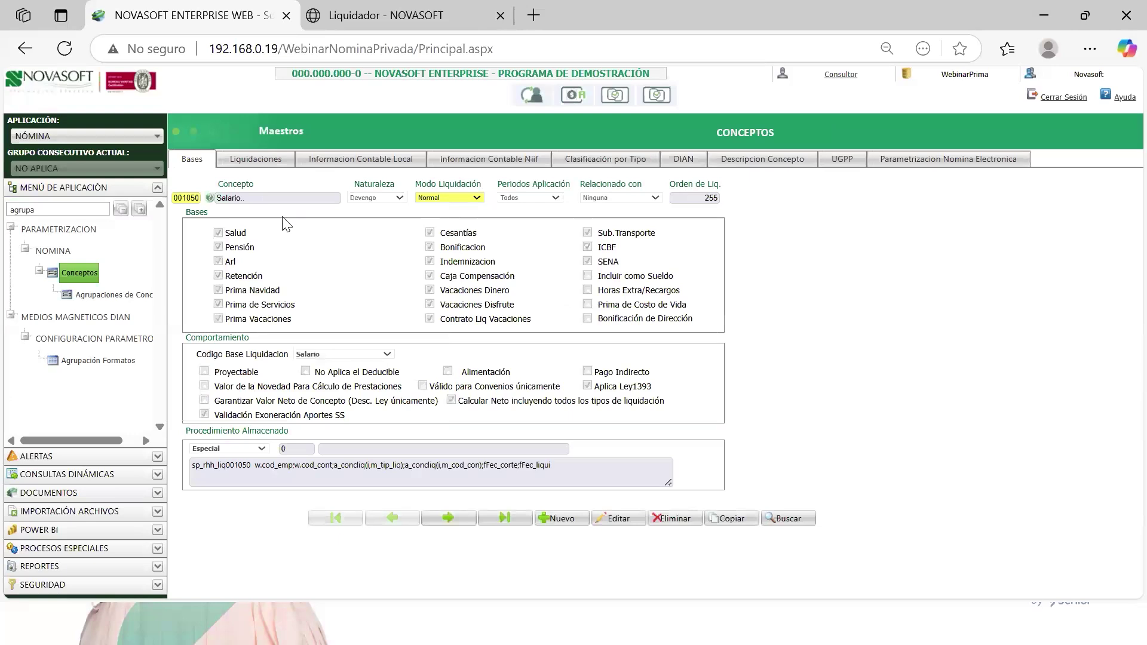
- Review Salario concept 001050's checked bases, especially its Prima de Servicios base
{"action": "left_click_drag", "start_coordinate": [230, 233], "coordinate": [246, 234]}
{"action": "mouse_move", "coordinate": [242, 291]}
{"action": "left_mouse_down"}
{"action": "mouse_move", "coordinate": [264, 292]}
{"action": "mouse_move", "coordinate": [246, 305]}
{"action": "mouse_move", "coordinate": [294, 305]}
{"action": "mouse_move", "coordinate": [234, 311]}
{"action": "mouse_move", "coordinate": [293, 316]}
{"action": "mouse_move", "coordinate": [225, 306]}
{"action": "left_mouse_up"}
{"action": "left_click", "coordinate": [278, 309]}
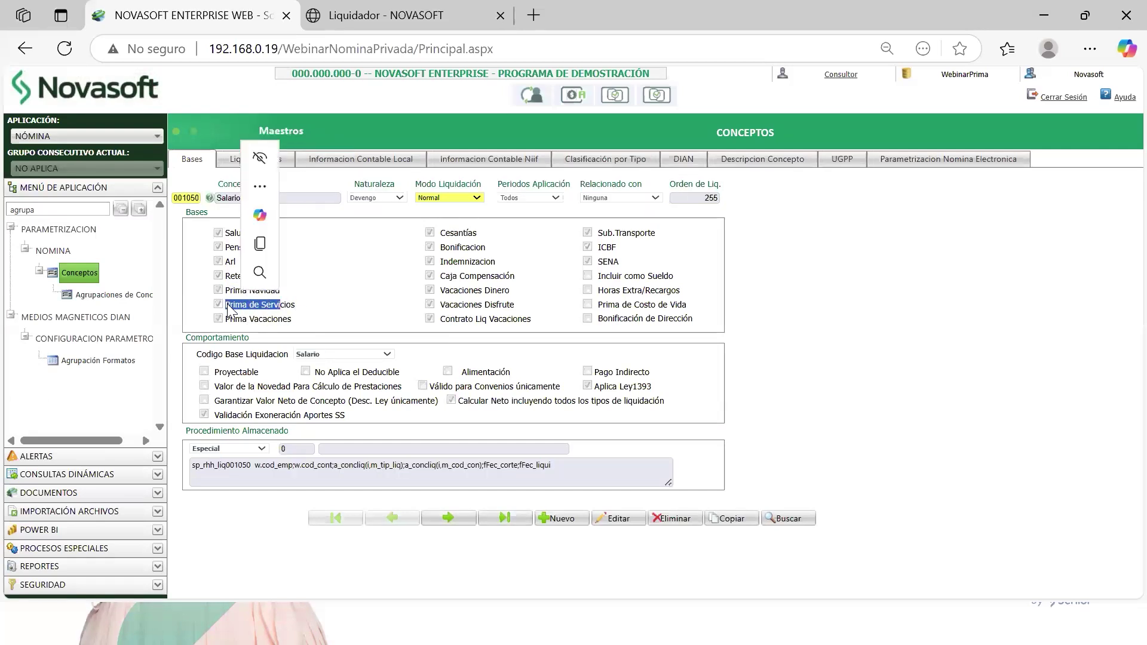
{"action": "left_click", "coordinate": [299, 318]}
{"action": "triple_click", "coordinate": [272, 306]}
{"action": "left_click", "coordinate": [302, 317]}
{"action": "mouse_move", "coordinate": [291, 306]}
{"action": "left_mouse_down"}
{"action": "mouse_move", "coordinate": [238, 306]}
{"action": "mouse_move", "coordinate": [292, 306]}
{"action": "left_mouse_up"}
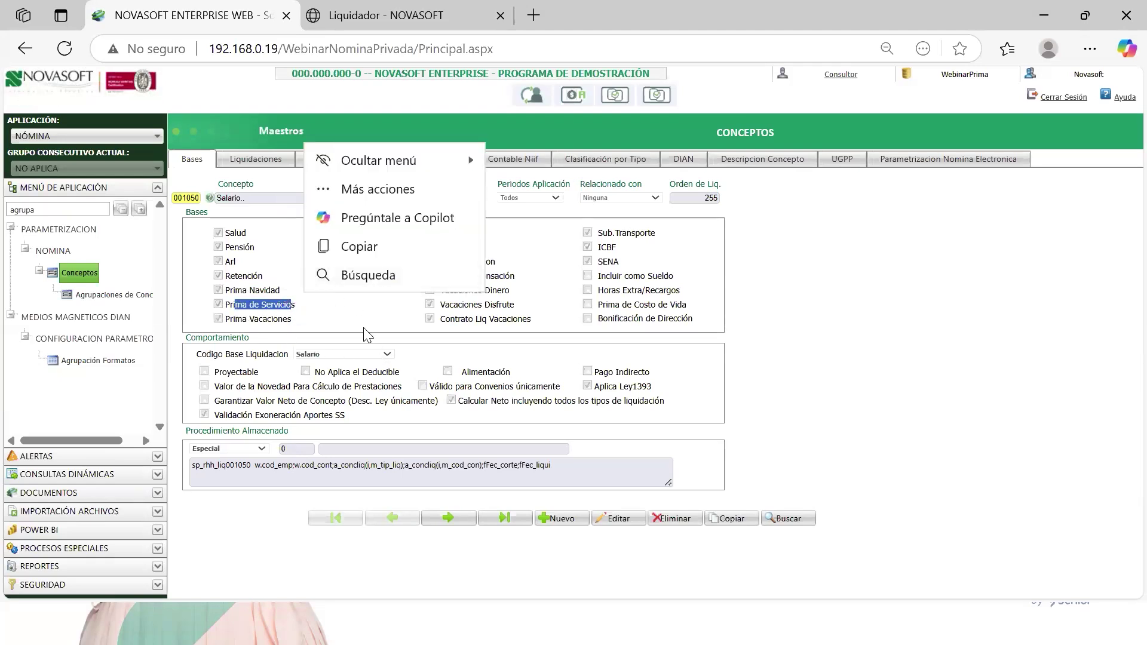
{"action": "left_click", "coordinate": [278, 307]}
{"action": "left_click", "coordinate": [285, 308]}
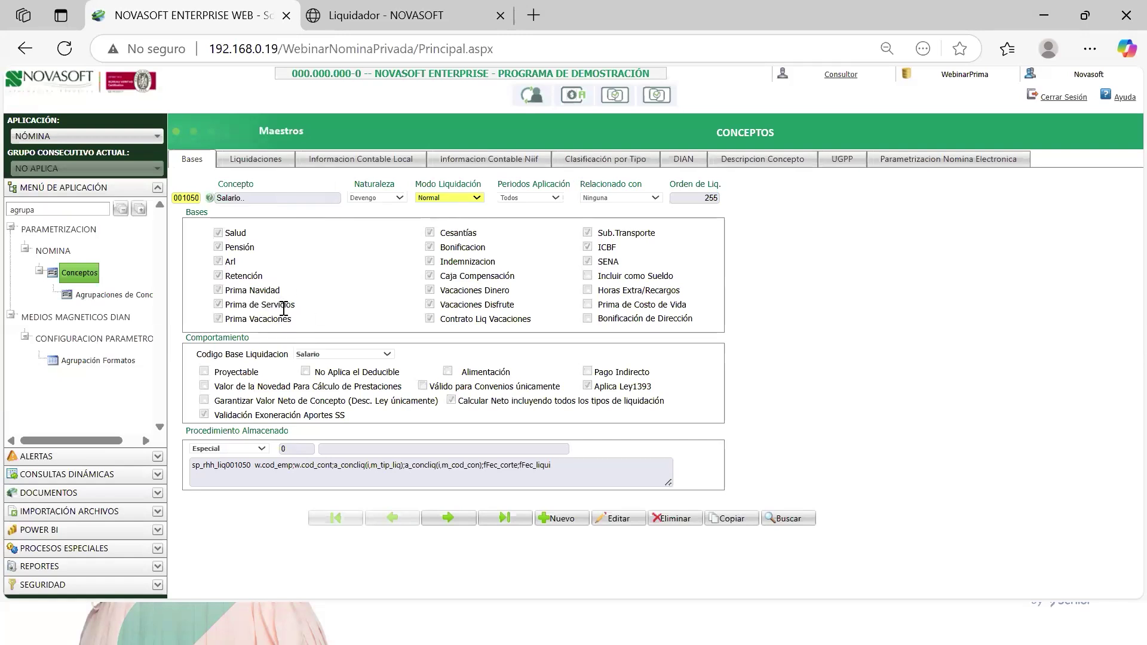
{"action": "left_click_drag", "start_coordinate": [270, 306], "coordinate": [292, 307]}
{"action": "left_click", "coordinate": [980, 299]}
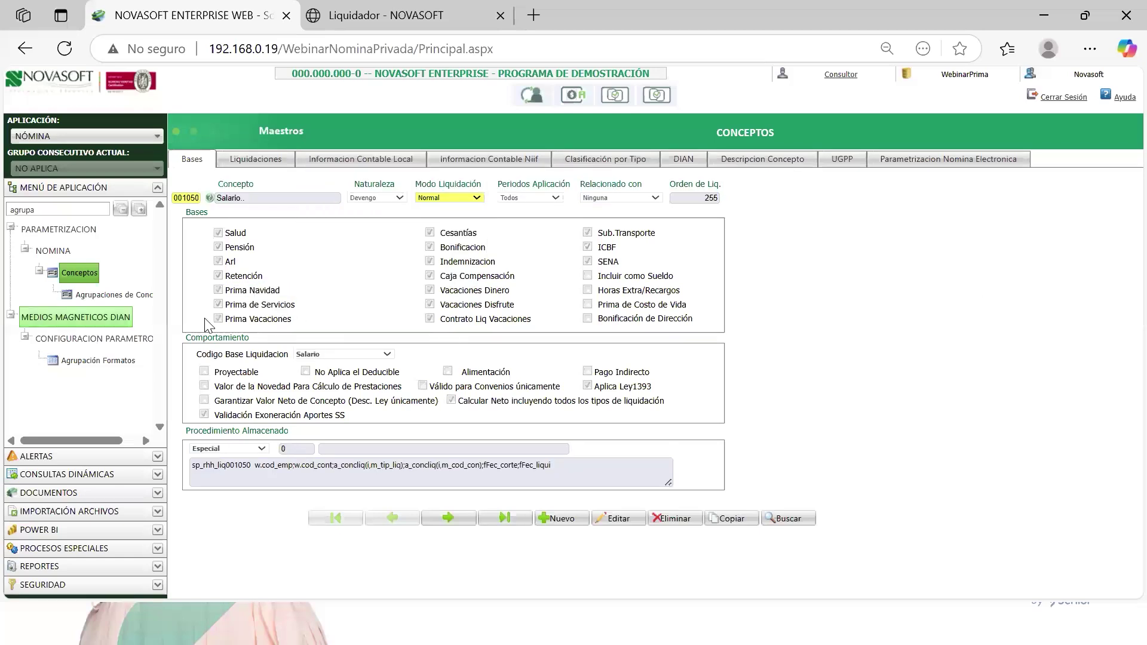
{"action": "left_click_drag", "start_coordinate": [259, 305], "coordinate": [294, 307]}
{"action": "left_click", "coordinate": [934, 286]}
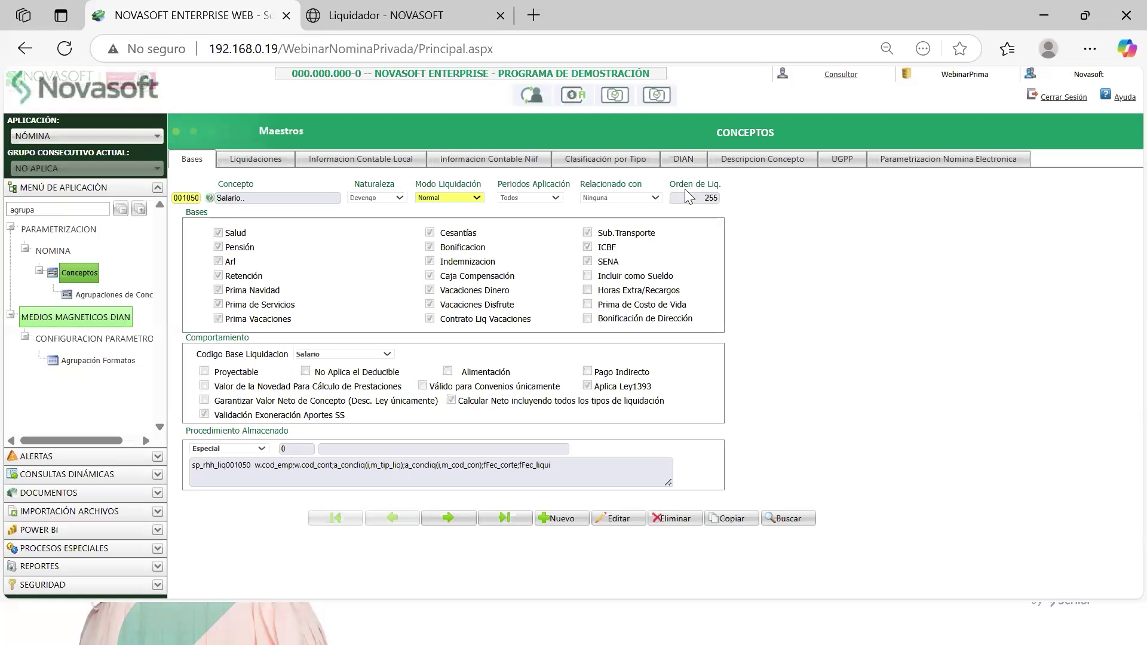
- Point out Salario's liquidation order 255
{"action": "double_click", "coordinate": [717, 198]}
{"action": "left_click_drag", "start_coordinate": [717, 198], "coordinate": [722, 199]}
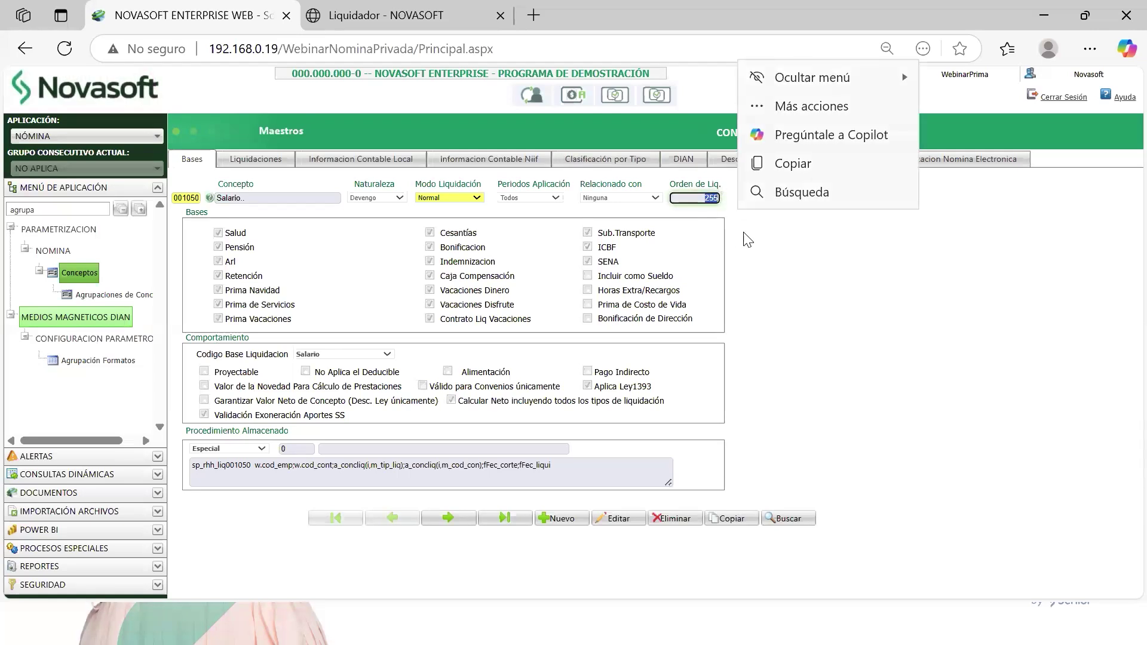
{"action": "left_click", "coordinate": [743, 251]}
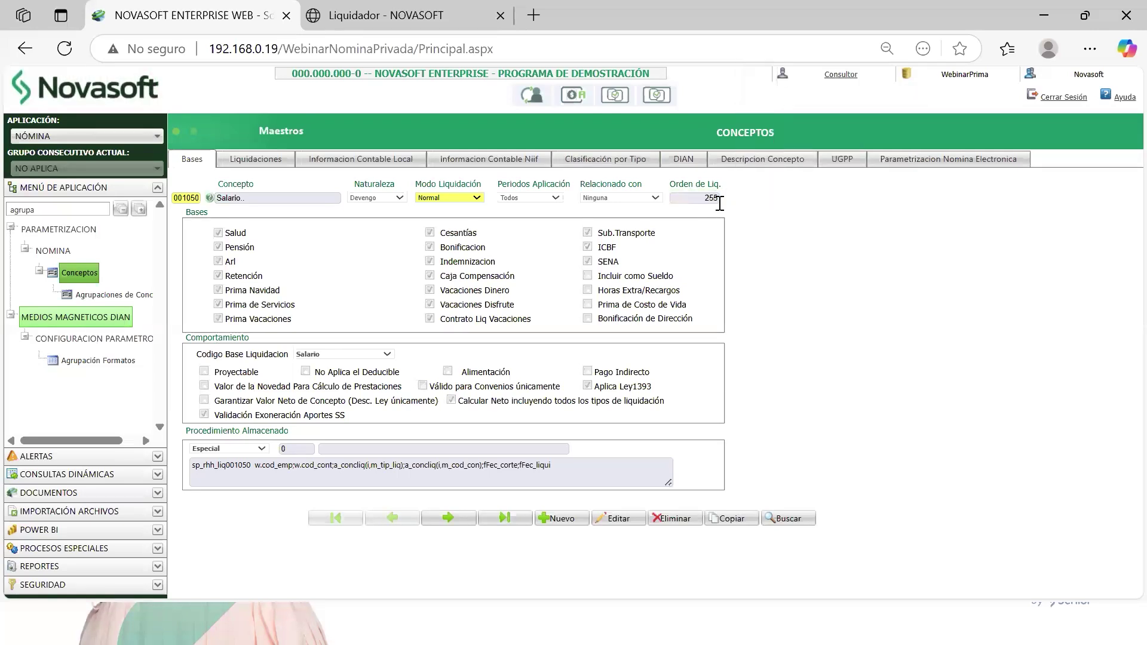
{"action": "double_click", "coordinate": [719, 199]}
{"action": "left_click", "coordinate": [767, 245]}
{"action": "left_click_drag", "start_coordinate": [695, 199], "coordinate": [725, 207]}
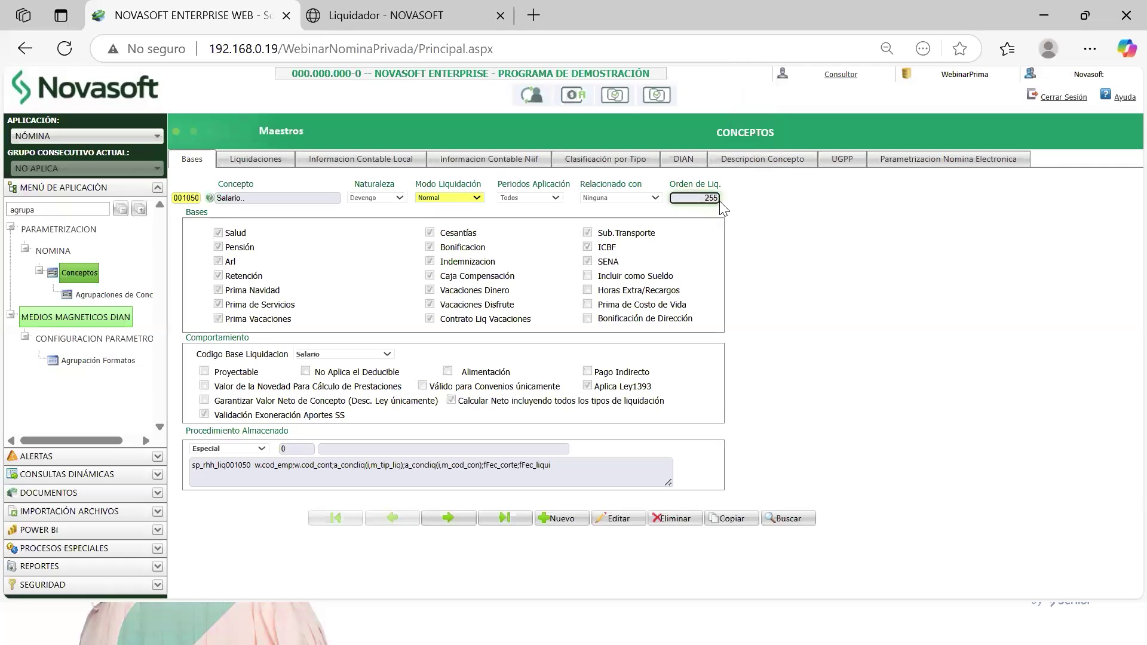
{"action": "left_click", "coordinate": [776, 266]}
- Load concept 001500 Prima de Servicios and point out its liquidation order 825
{"action": "left_click", "coordinate": [198, 199]}
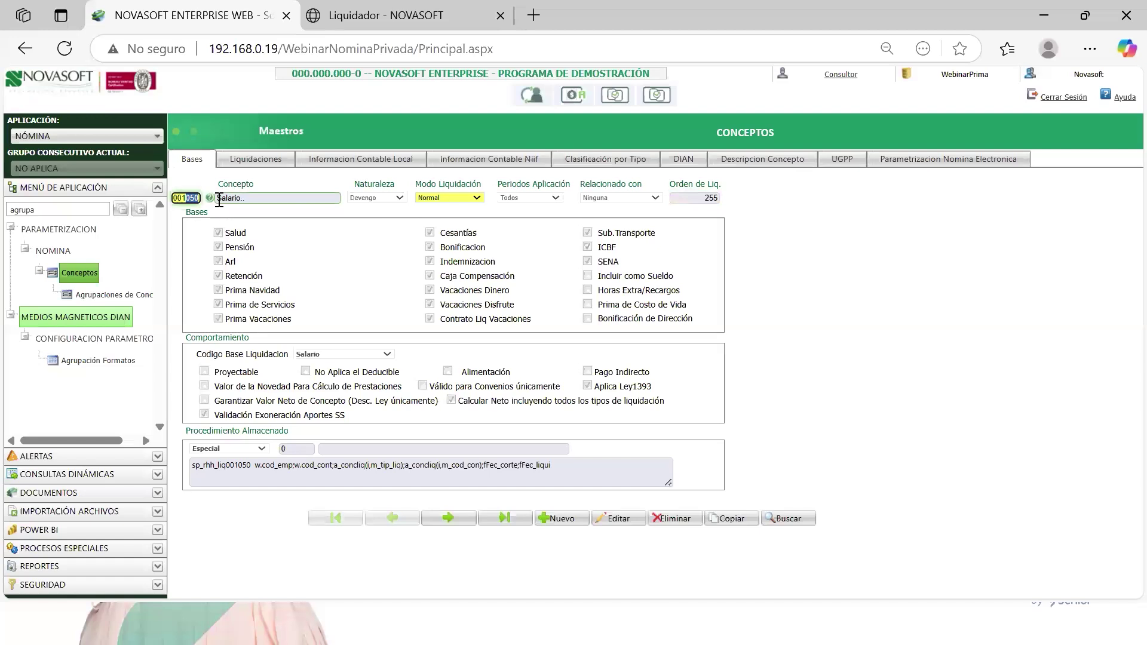
{"action": "type", "text": "500"}
{"action": "key", "text": "Tab"}
{"action": "left_click_drag", "start_coordinate": [704, 198], "coordinate": [739, 208]}
{"action": "left_click", "coordinate": [784, 253]}
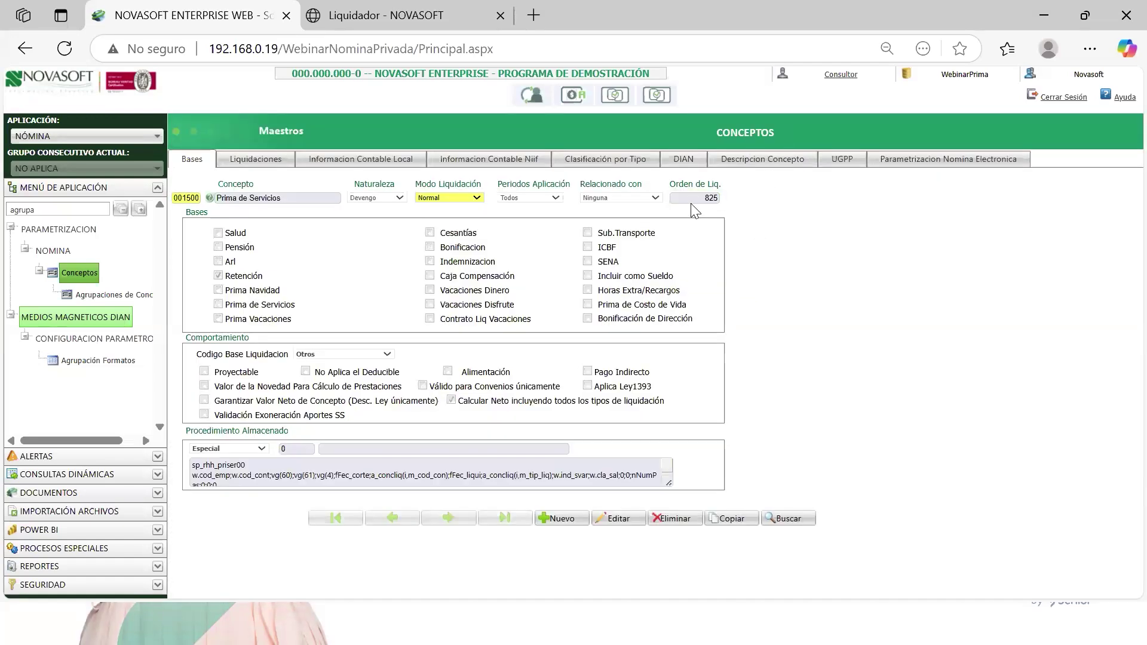
{"action": "key", "text": "alt+Tab"}
{"action": "key", "text": "alt+Tab"}
{"action": "key", "text": "alt+Tab"}
{"action": "key", "text": "alt+Tab"}
{"action": "key", "text": "alt+Tab"}
{"action": "key", "text": "alt+Tab"}
{"action": "key", "text": "alt+Tab"}
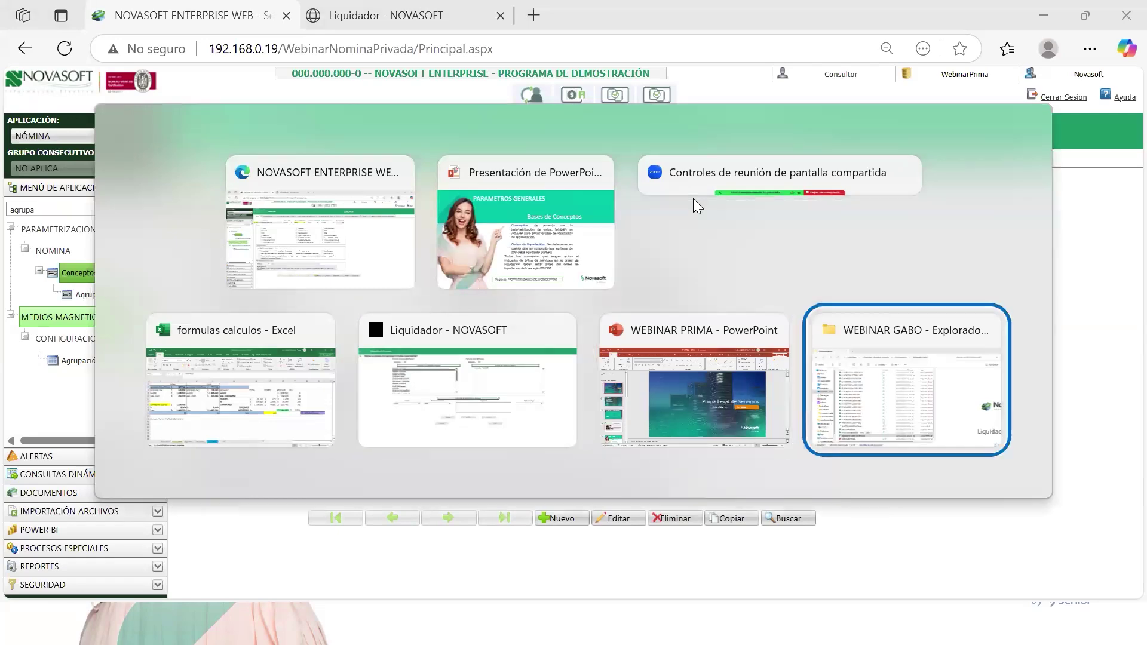
- Present the slide stating prima-feeding concepts must liquidate before 001500, then return to Conceptos
{"action": "key", "text": "alt+Tab"}
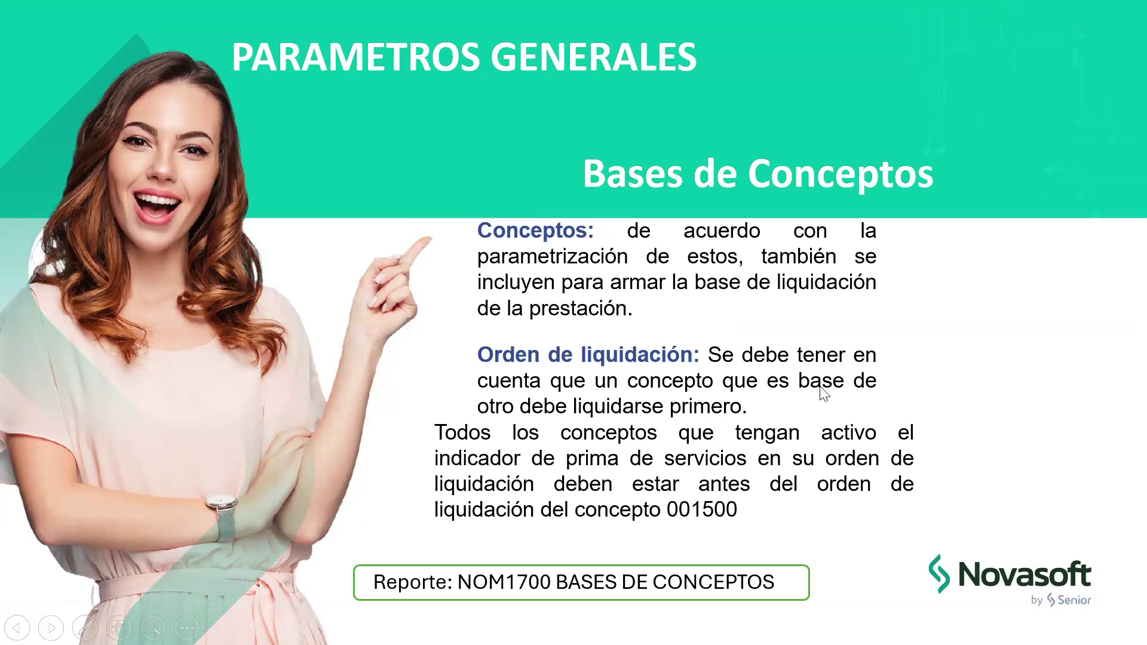
{"action": "key", "text": "alt+Tab"}
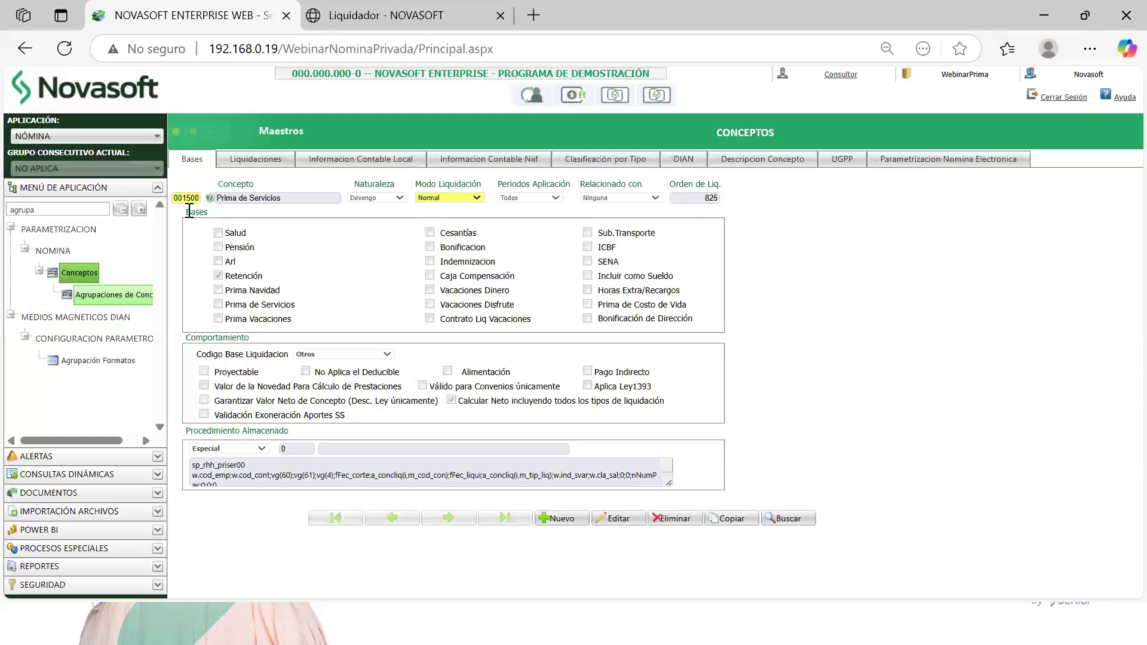
{"action": "key", "text": "alt+Tab"}
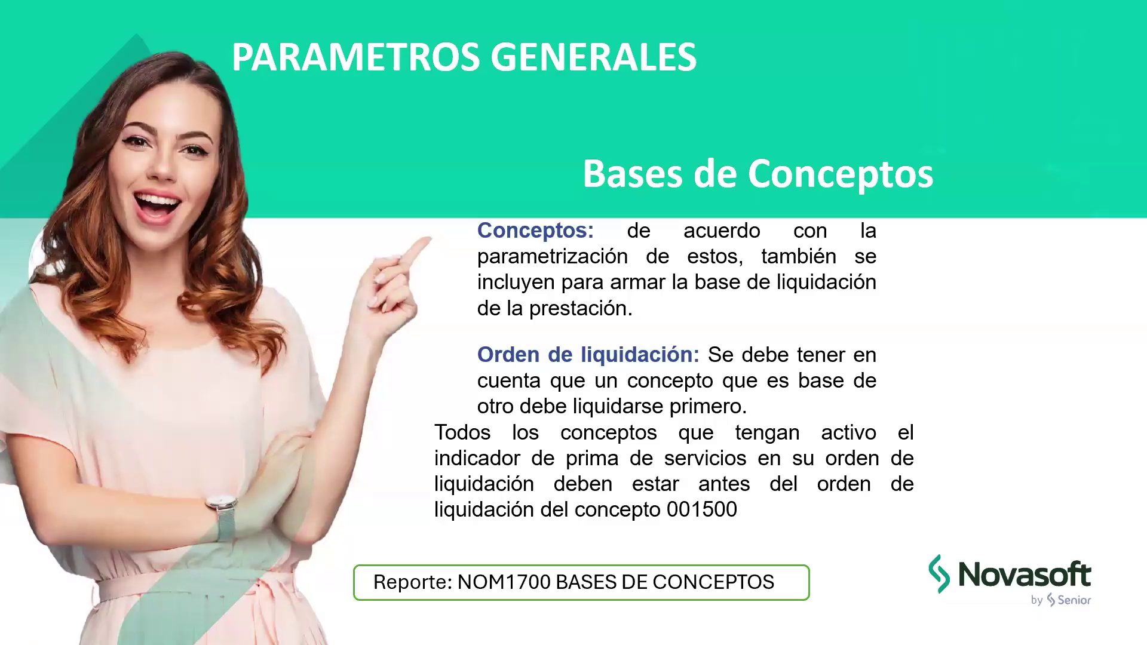
{"action": "key", "text": "alt+Tab"}
- Open the NOM1700 Bases de Conceptos report via the 'base' menu search
{"action": "left_click_drag", "start_coordinate": [24, 206], "coordinate": [2, 203]}
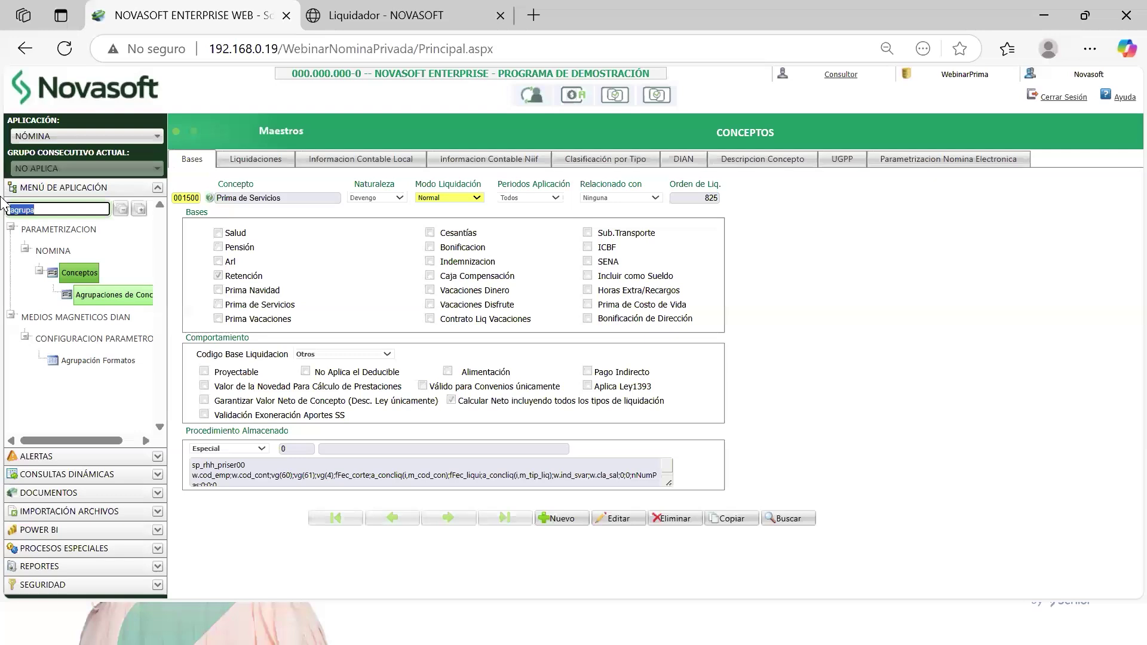
{"action": "type", "text": "bases"}
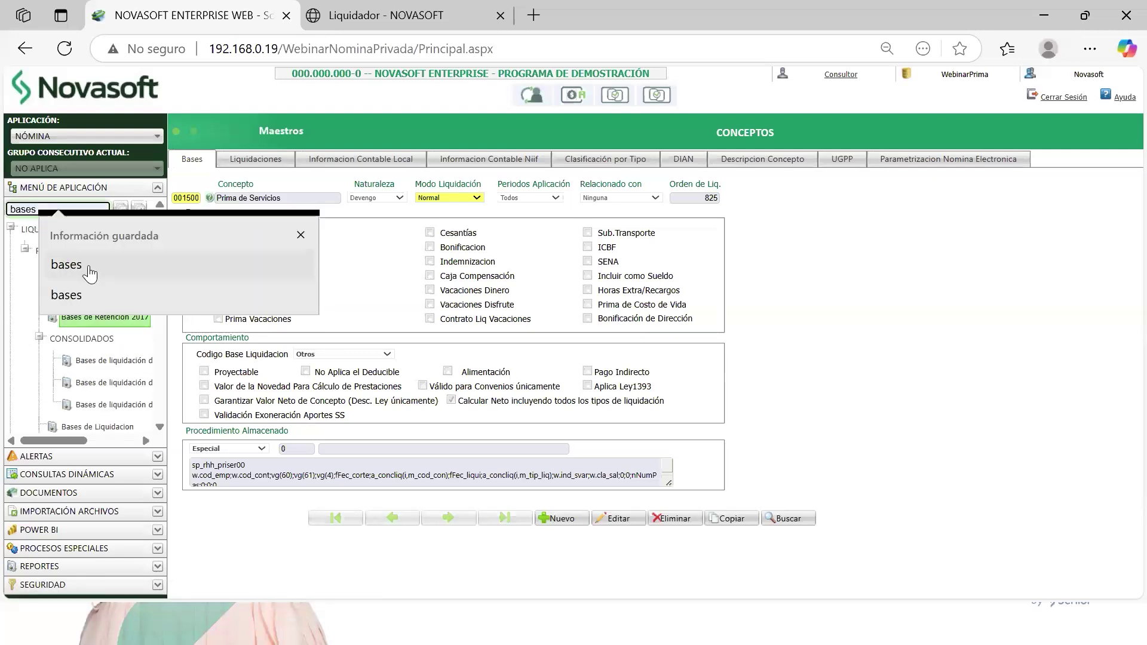
{"action": "left_click", "coordinate": [91, 272]}
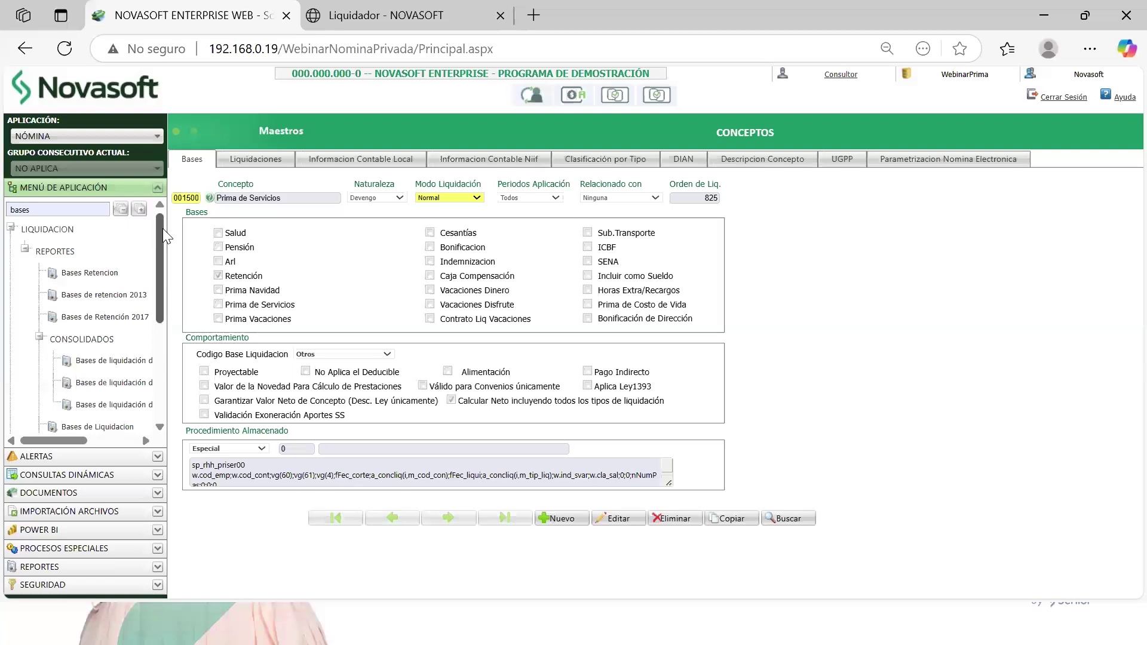
{"action": "left_click_drag", "start_coordinate": [159, 264], "coordinate": [162, 231]}
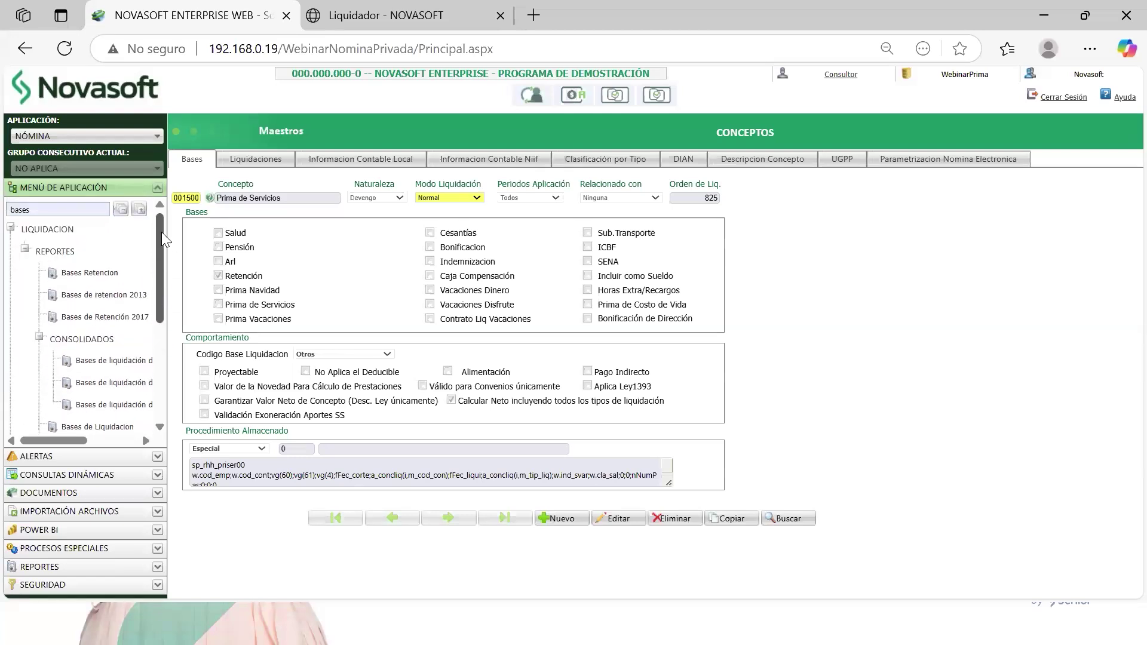
{"action": "left_click", "coordinate": [57, 211]}
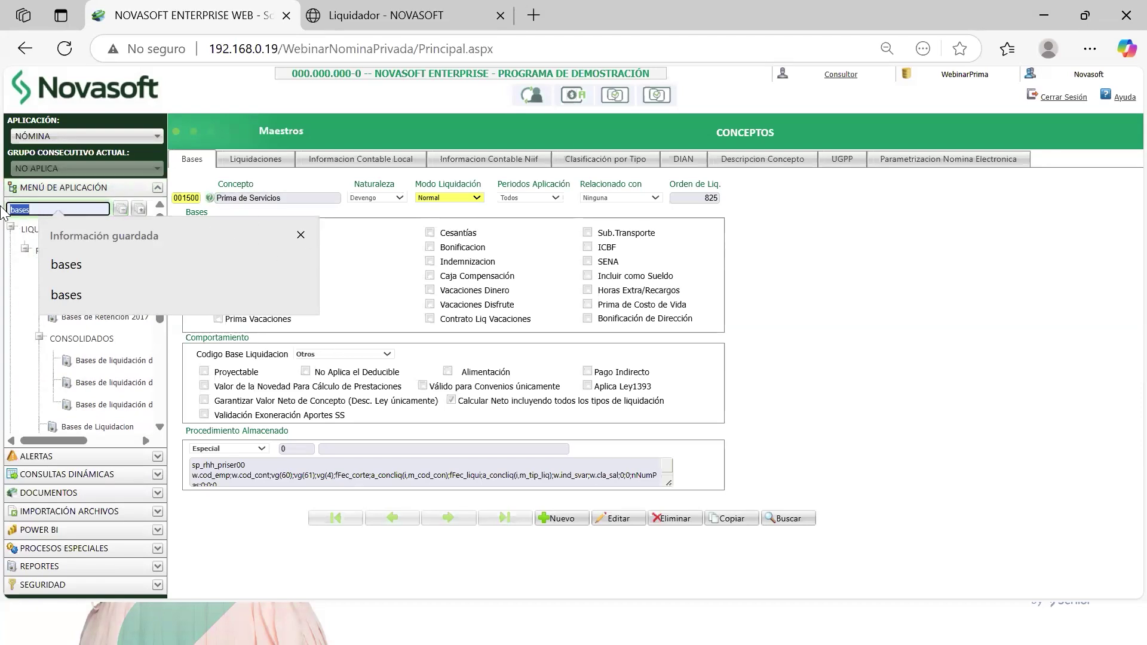
{"action": "type", "text": "base"}
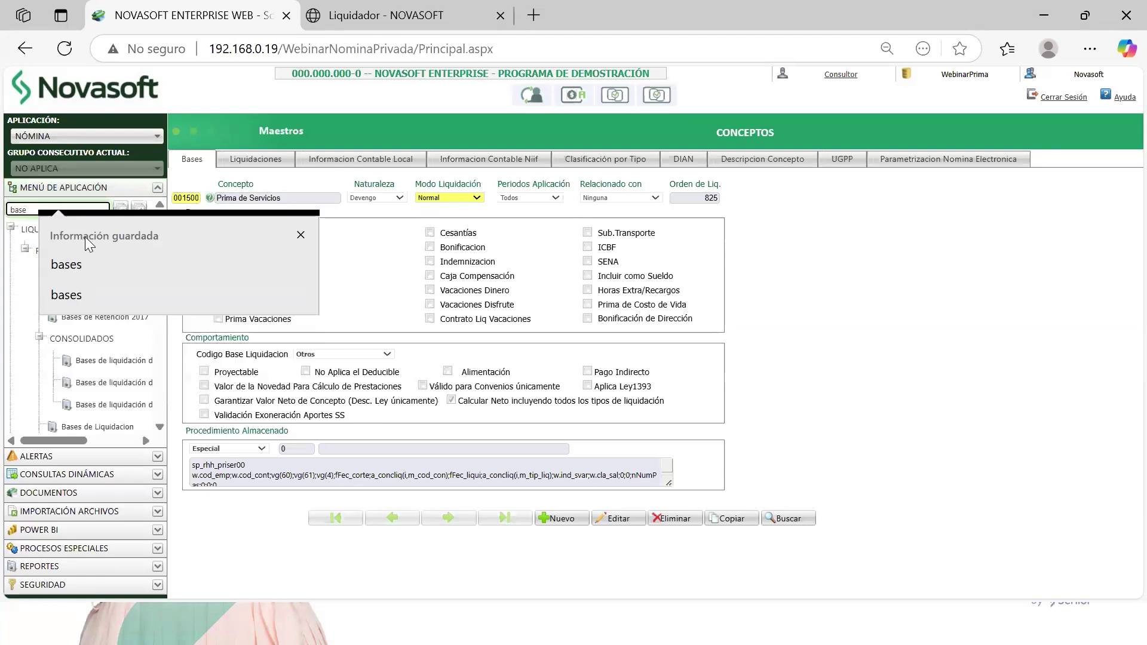
{"action": "left_click", "coordinate": [90, 265]}
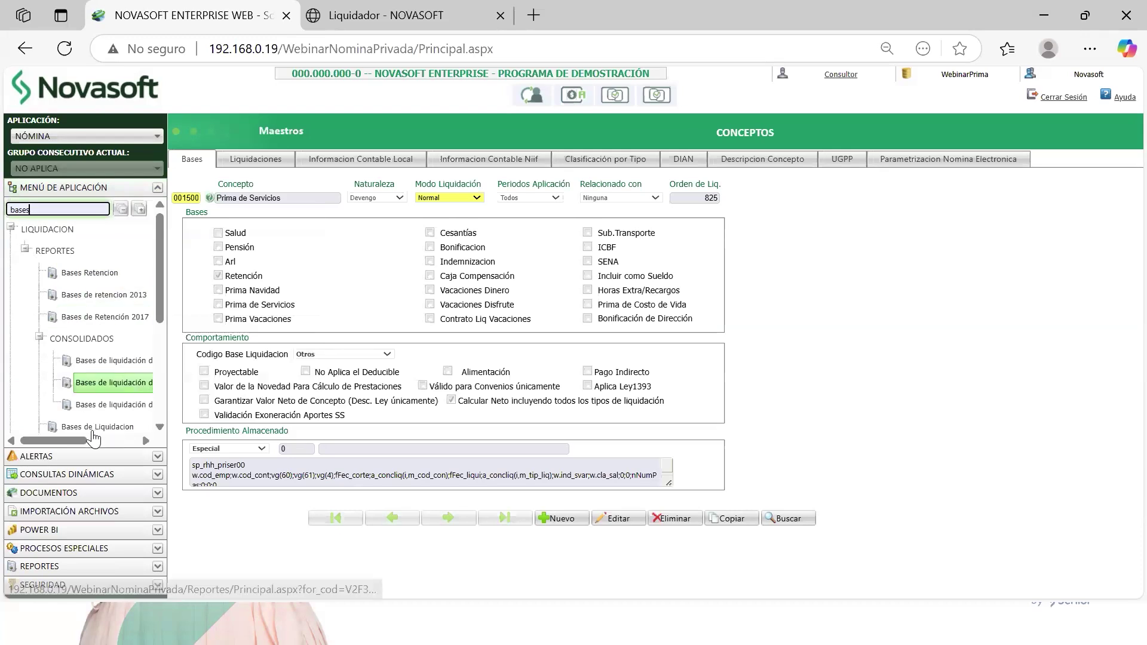
{"action": "scroll", "coordinate": [99, 406], "scroll_direction": "down", "scroll_amount": 1}
{"action": "scroll", "coordinate": [99, 402], "scroll_direction": "down", "scroll_amount": 2}
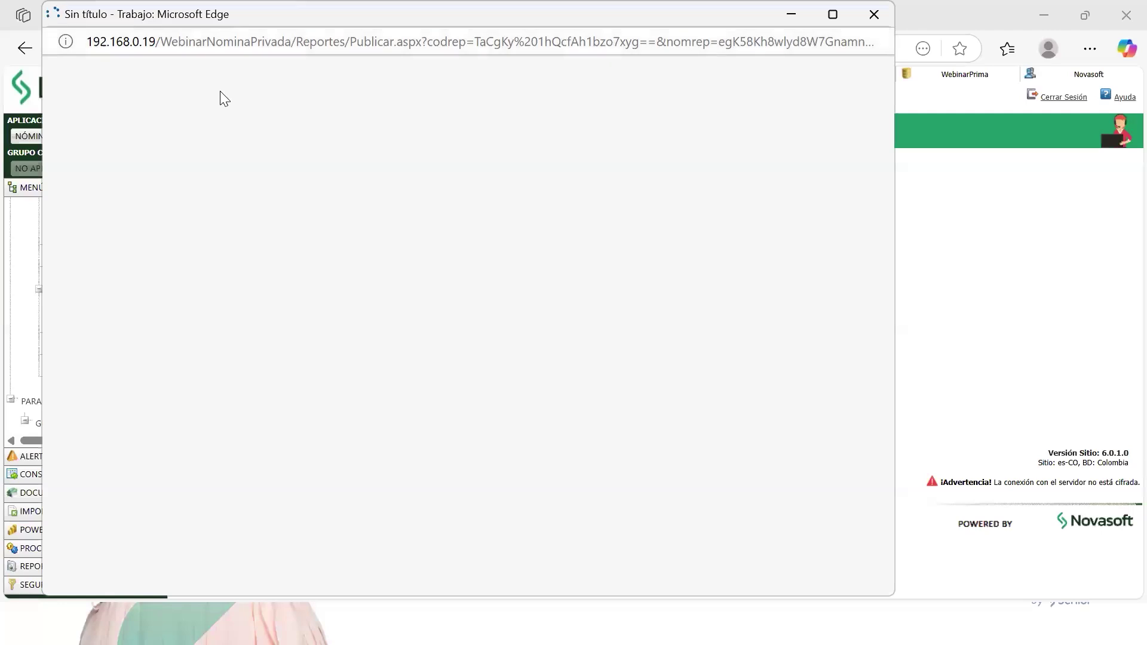
- Export the NOM1700 report to Excel and open the downloaded NOM1700.xlsx
{"action": "left_click_drag", "start_coordinate": [310, 17], "coordinate": [399, 47]}
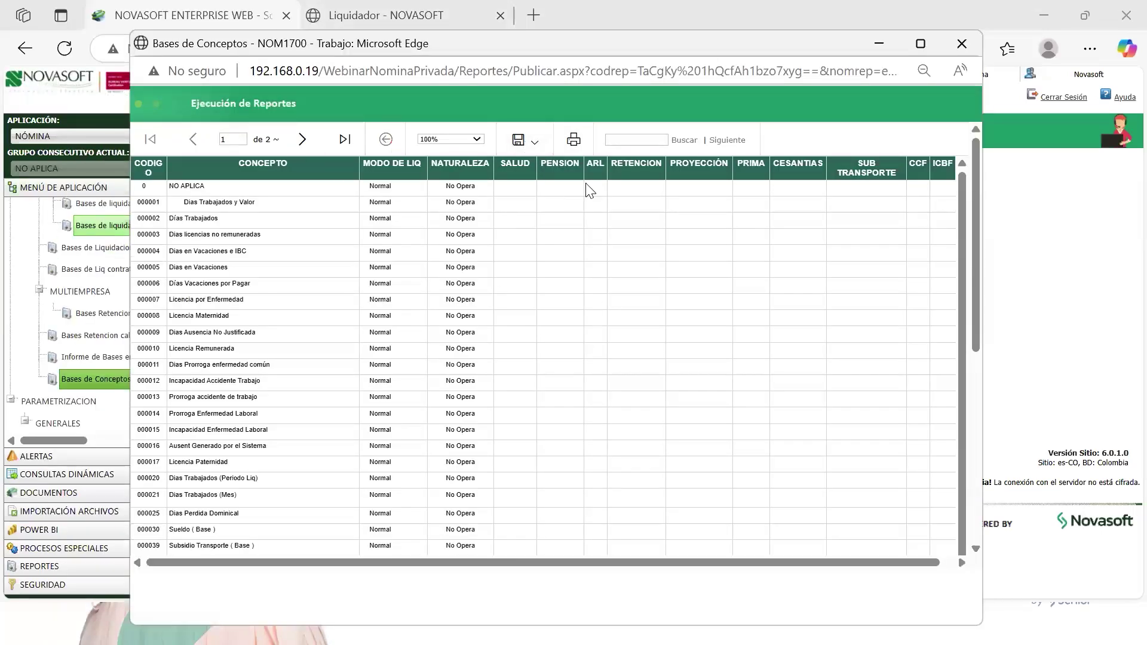
{"action": "left_click", "coordinate": [518, 141]}
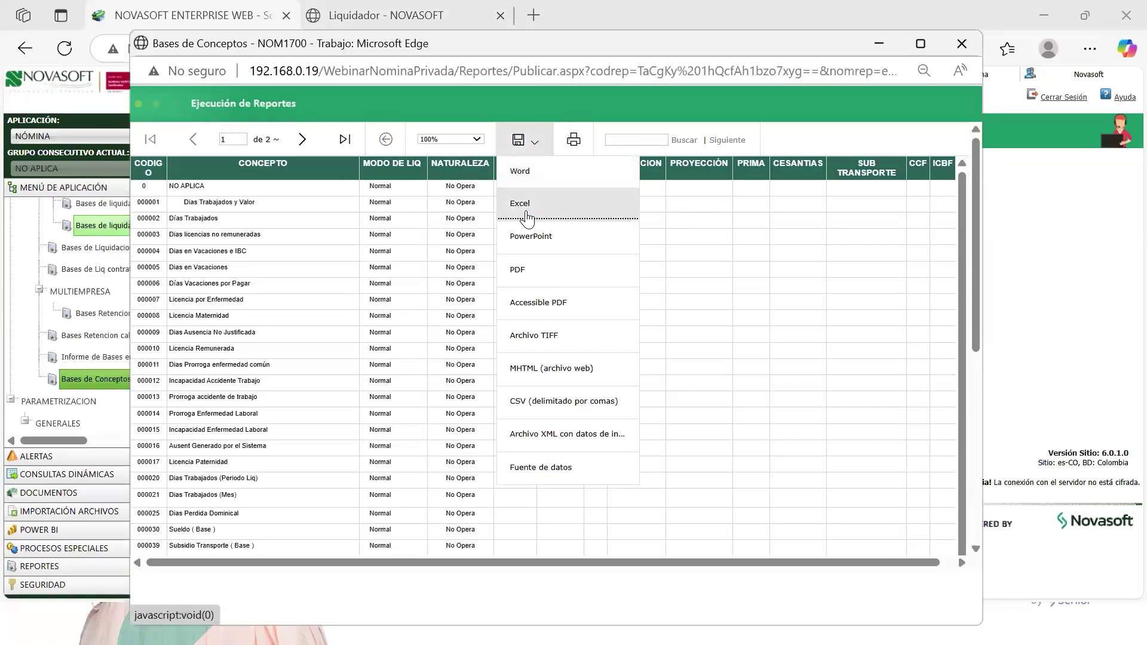
{"action": "left_click", "coordinate": [517, 271]}
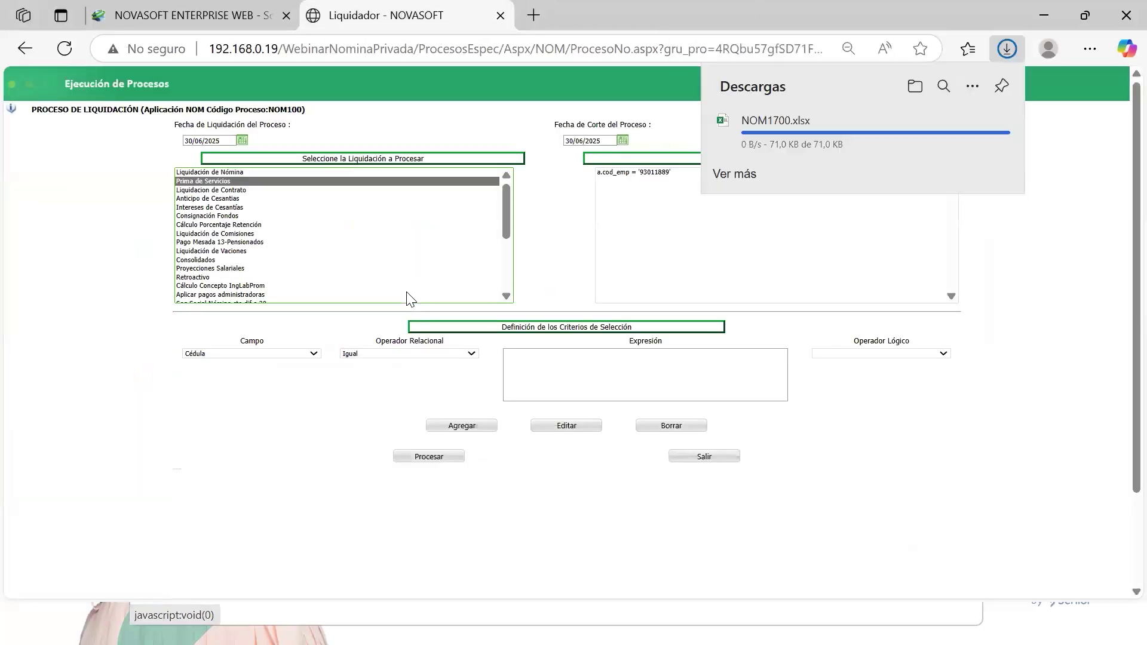
{"action": "left_click", "coordinate": [798, 120]}
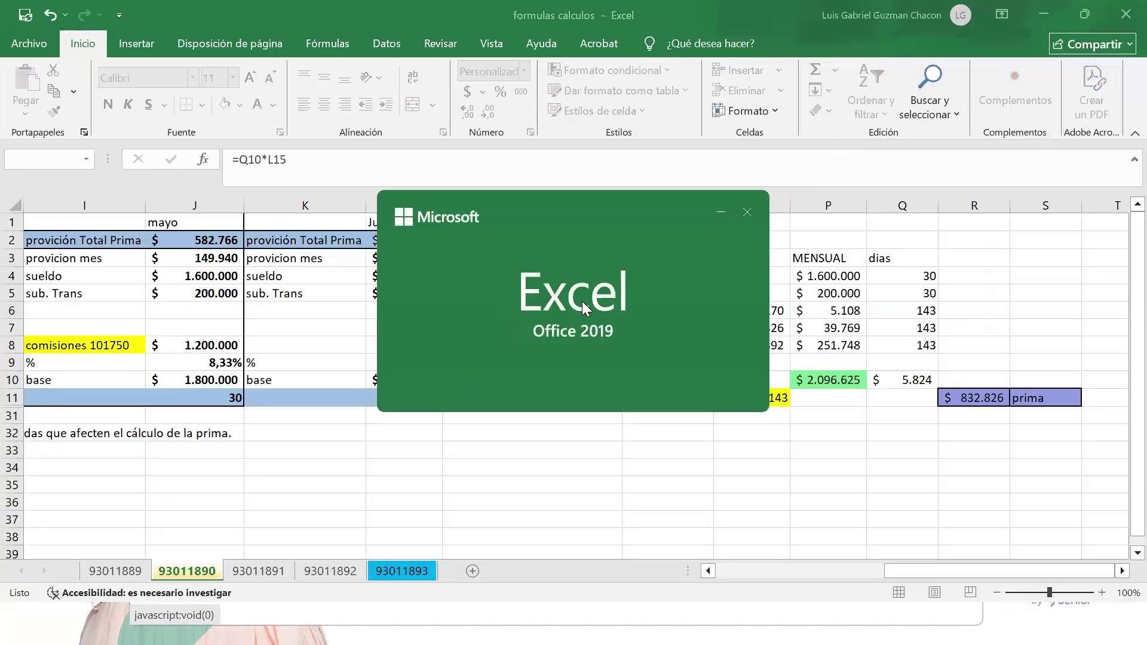
- Enable editing in NOM1700.xlsx and add AutoFilter to the header row
{"action": "left_click", "coordinate": [805, 71]}
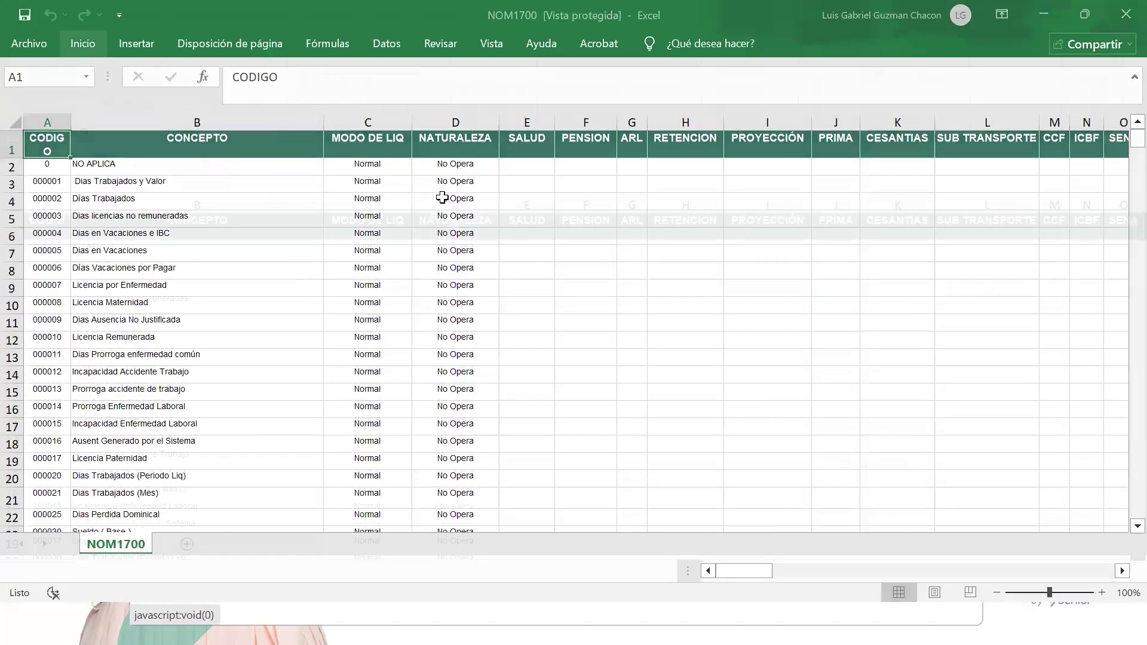
{"action": "left_click", "coordinate": [342, 229]}
{"action": "key", "text": "ctrl+Left"}
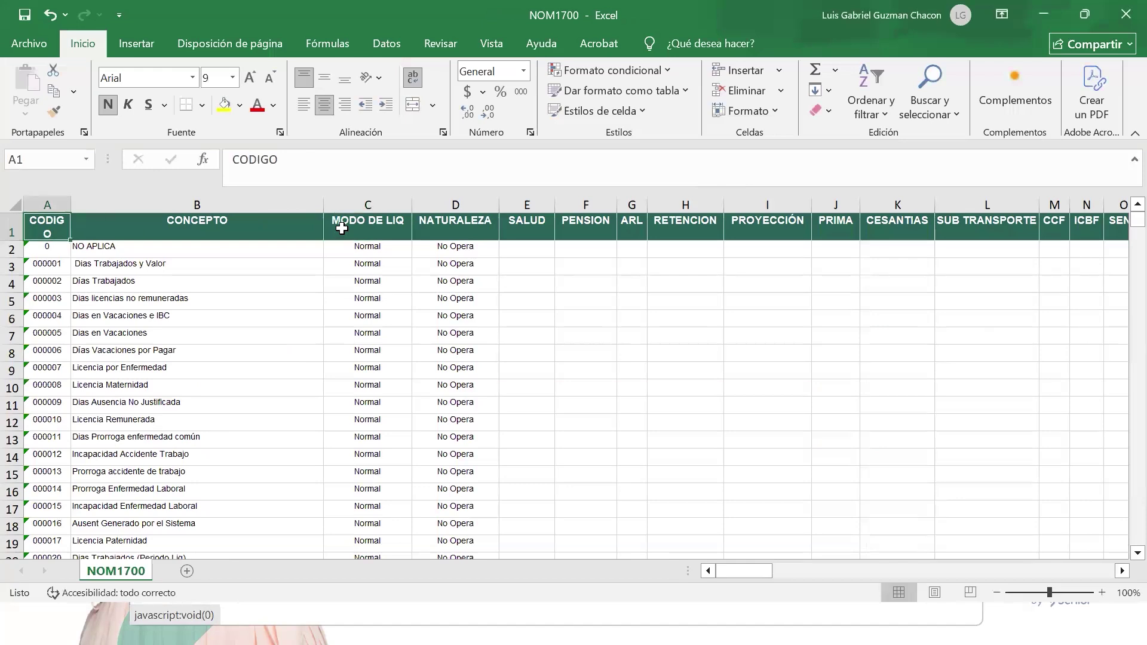
{"action": "key", "text": "ctrl+shift+Right"}
{"action": "key", "text": "ctrl+shift+l"}
- Scan the base column headers from CODIGO through HORAS EXTRA and select the header row
{"action": "key", "text": "Right"}
{"action": "key", "text": "Right"}
{"action": "key", "text": "Right"}
{"action": "key", "text": "Right"}
{"action": "key", "text": "Right"}
{"action": "key", "text": "Right"}
{"action": "key", "text": "Right"}
{"action": "key", "text": "Right"}
{"action": "key", "text": "Right"}
{"action": "key", "text": "Right"}
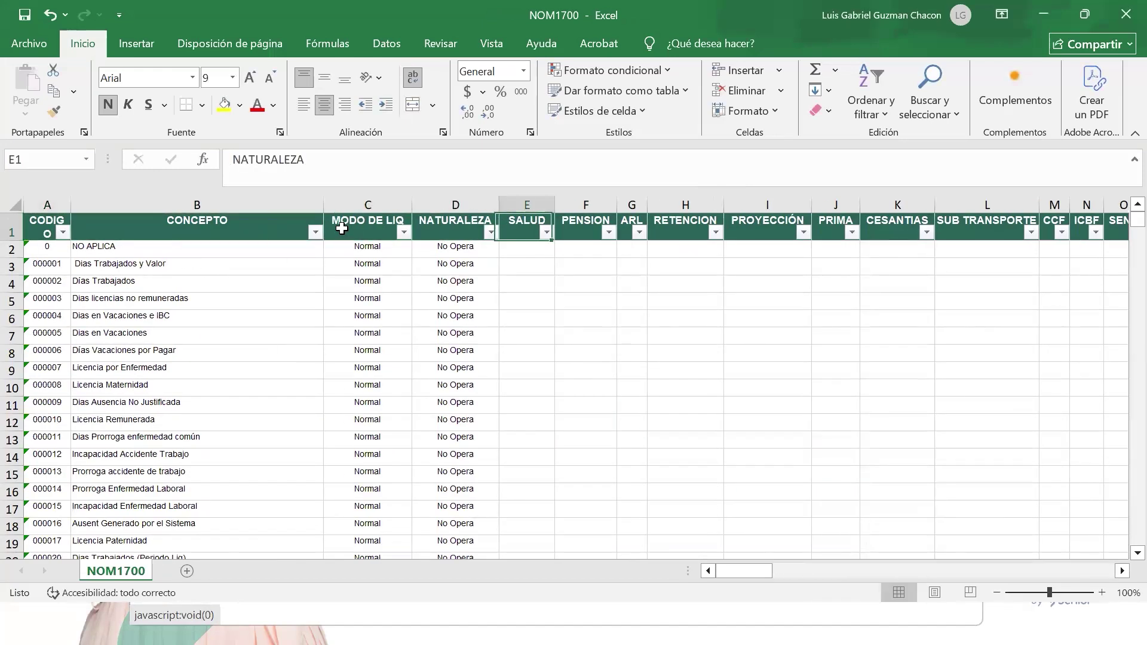
{"action": "key", "text": "Right"}
{"action": "key", "text": "Right"}
{"action": "key", "text": "Right"}
{"action": "key", "text": "Right"}
{"action": "key", "text": "Right"}
{"action": "key", "text": "Right"}
{"action": "key", "text": "Right"}
{"action": "key", "text": "Right"}
{"action": "key", "text": "Right"}
{"action": "key", "text": "Right"}
{"action": "key", "text": "Right"}
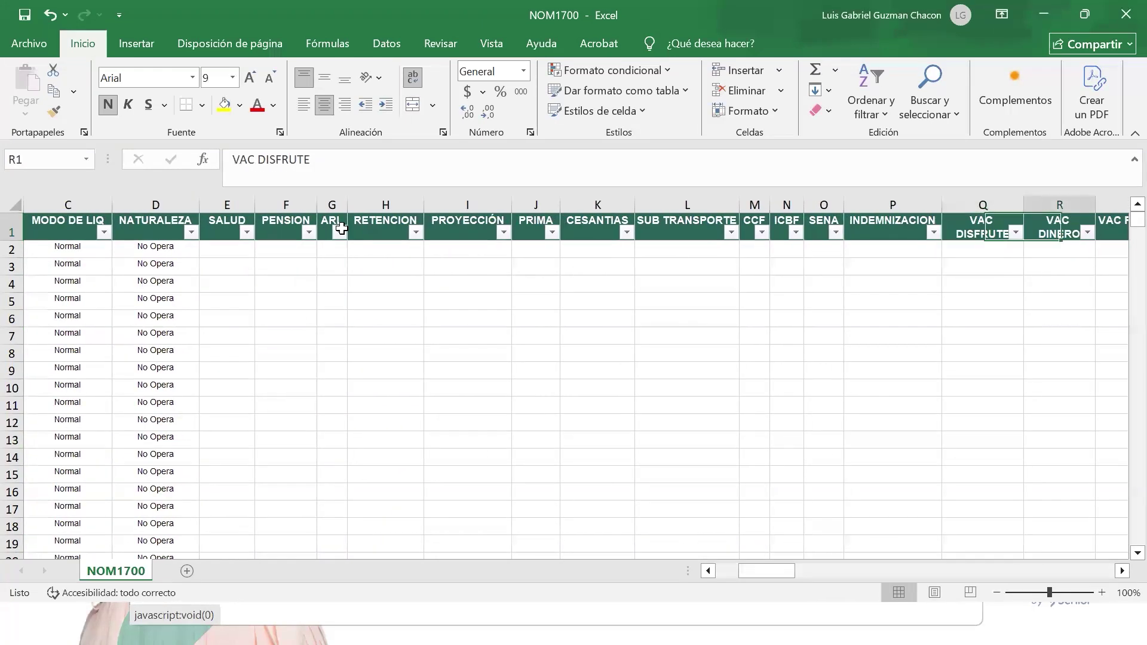
{"action": "key", "text": "Right"}
{"action": "key", "text": "Left"}
{"action": "key", "text": "Left"}
{"action": "key", "text": "Left"}
{"action": "key", "text": "Left"}
{"action": "key", "text": "Left"}
{"action": "key", "text": "Left"}
{"action": "key", "text": "Left"}
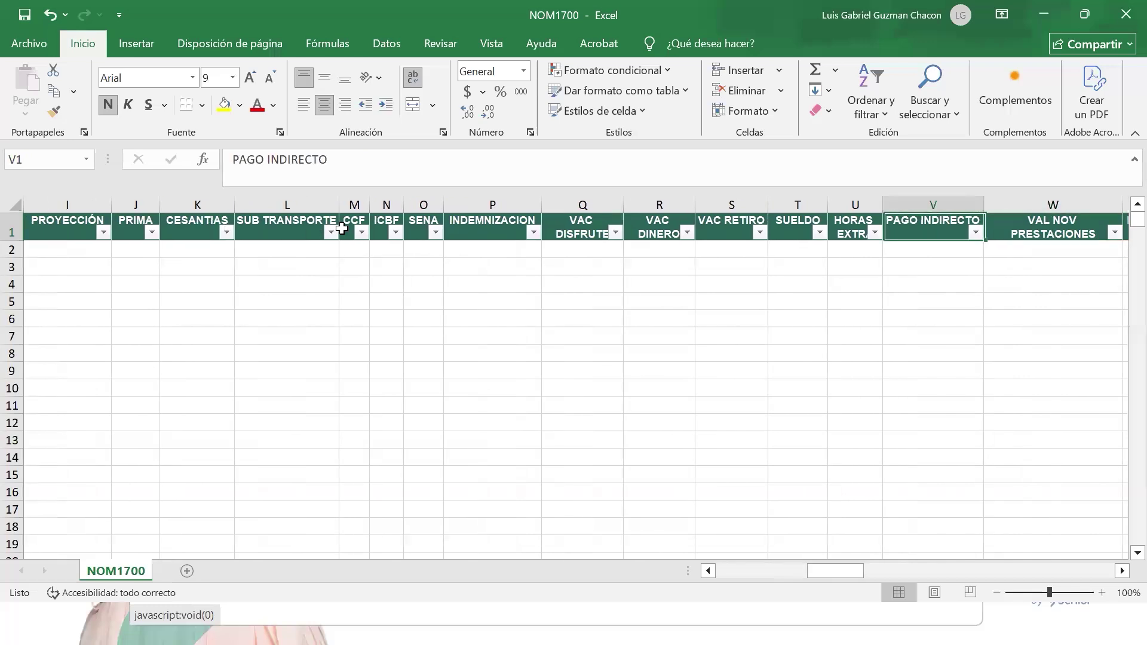
{"action": "key", "text": "Left"}
{"action": "key", "text": "Home"}
{"action": "key", "text": "Right"}
{"action": "key", "text": "Right"}
{"action": "key", "text": "Right"}
{"action": "key", "text": "Right"}
{"action": "key", "text": "Right"}
{"action": "key", "text": "Right"}
{"action": "key", "text": "Right"}
{"action": "key", "text": "Right"}
{"action": "key", "text": "Right"}
{"action": "key", "text": "Right"}
{"action": "key", "text": "Right"}
{"action": "key", "text": "Right"}
{"action": "key", "text": "Right"}
{"action": "key", "text": "Right"}
{"action": "key", "text": "Right"}
{"action": "key", "text": "Right"}
{"action": "key", "text": "Right"}
{"action": "key", "text": "Right"}
{"action": "key", "text": "Left"}
{"action": "key", "text": "Left"}
{"action": "key", "text": "Right"}
{"action": "key", "text": "Right"}
{"action": "key", "text": "Right"}
{"action": "key", "text": "Right"}
{"action": "key", "text": "Right"}
{"action": "key", "text": "Right"}
{"action": "key", "text": "Right"}
{"action": "key", "text": "Right"}
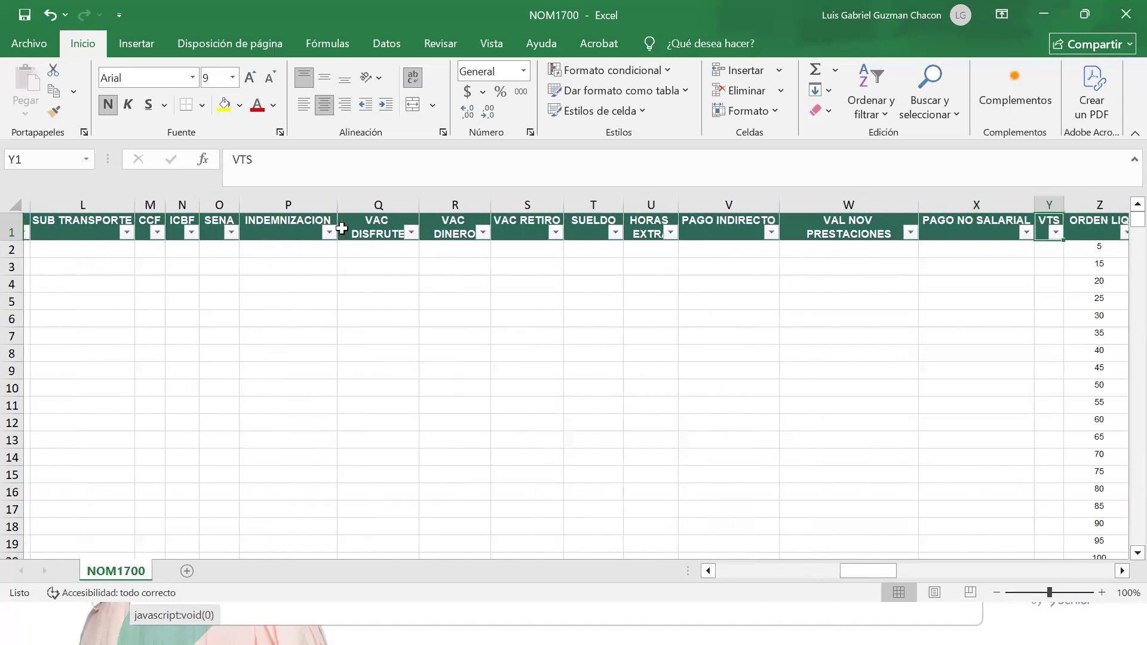
{"action": "key", "text": "Left"}
{"action": "key", "text": "Left"}
{"action": "key", "text": "Left"}
{"action": "key", "text": "Right"}
{"action": "key", "text": "Right"}
{"action": "key", "text": "Left"}
{"action": "key", "text": "Left"}
{"action": "key", "text": "Left"}
{"action": "key", "text": "Left"}
{"action": "key", "text": "Left"}
{"action": "key", "text": "Left"}
{"action": "key", "text": "Left"}
{"action": "key", "text": "Left"}
{"action": "key", "text": "Left"}
{"action": "key", "text": "Left"}
{"action": "key", "text": "Left"}
{"action": "key", "text": "shift+space"}
- Find the PRIMA column by searching 'pr' and open its filter dropdown
{"action": "key", "text": "ctrl+b"}
{"action": "type", "text": "pr"}
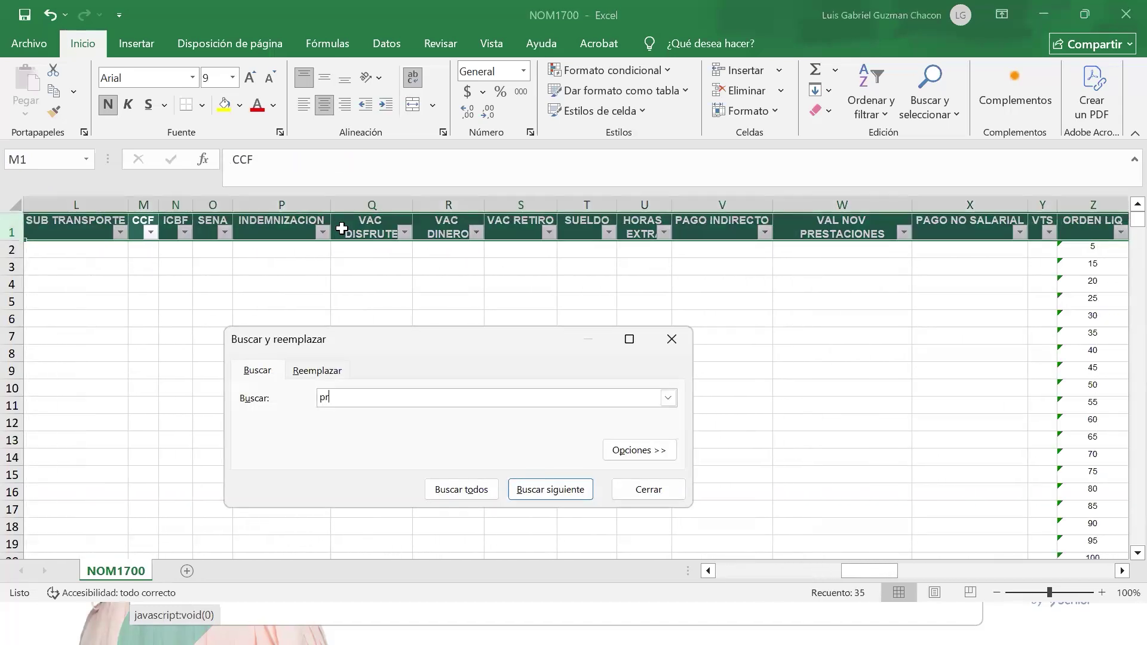
{"action": "key", "text": "Return"}
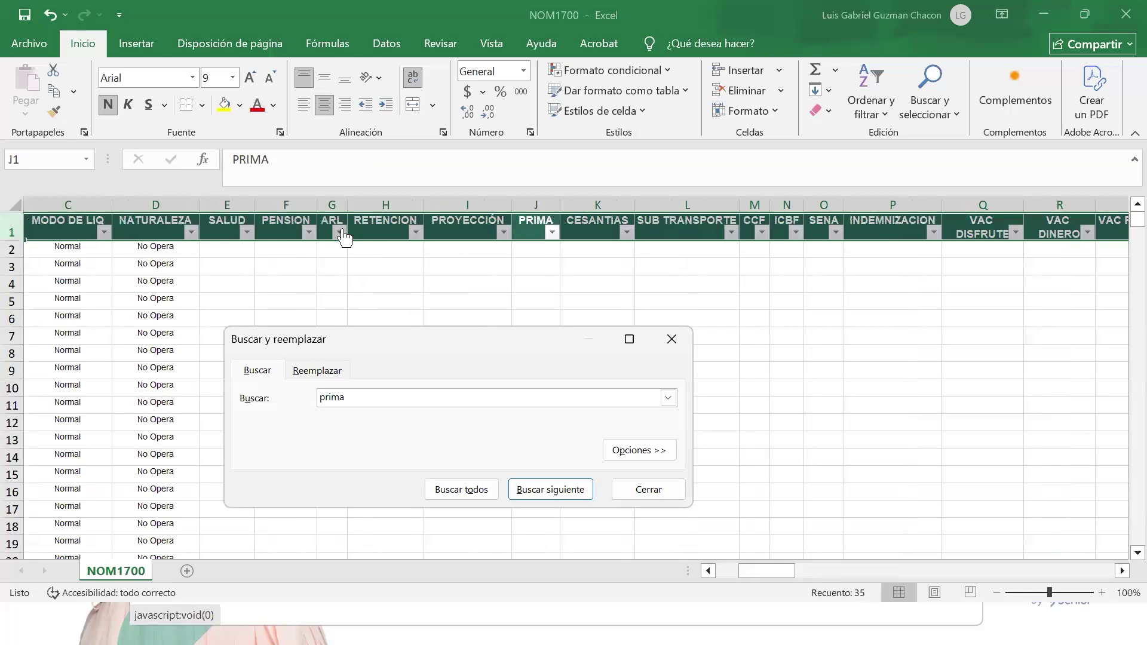
{"action": "key", "text": "Escape"}
{"action": "left_click", "coordinate": [552, 232]}
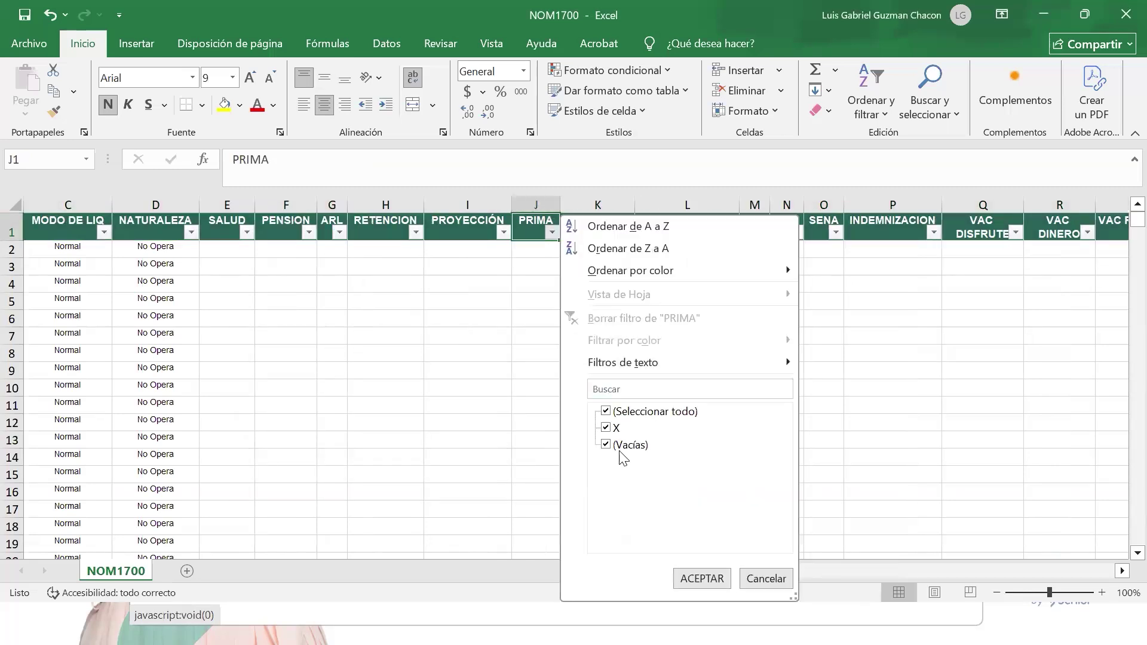
- Keep only the 93 PRIMA-marked concepts and step down to Recargo Nocturno
{"action": "left_click", "coordinate": [700, 577]}
{"action": "key", "text": "Down"}
{"action": "key", "text": "Home"}
{"action": "key", "text": "Down"}
{"action": "key", "text": "Down"}
{"action": "key", "text": "Down"}
{"action": "key", "text": "Down"}
{"action": "key", "text": "Down"}
{"action": "key", "text": "Down"}
{"action": "key", "text": "Down"}
{"action": "key", "text": "Down"}
{"action": "key", "text": "Down"}
{"action": "key", "text": "Down"}
{"action": "key", "text": "Down"}
{"action": "key", "text": "Down"}
{"action": "key", "text": "Down"}
{"action": "key", "text": "Down"}
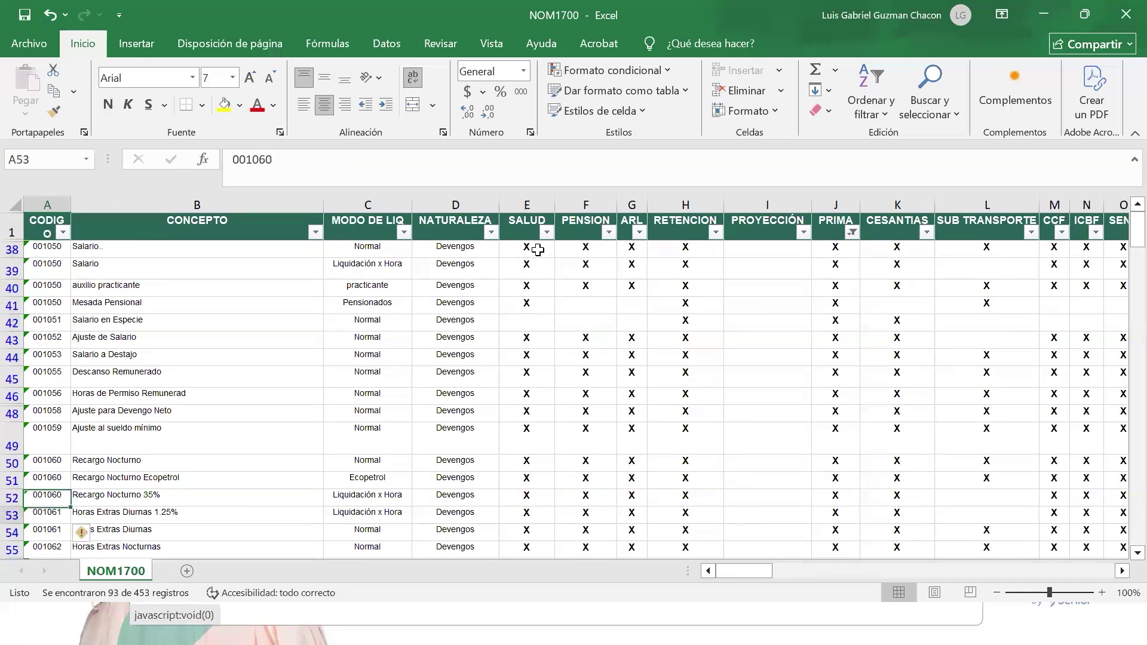
{"action": "key", "text": "Down"}
{"action": "key", "text": "Down"}
{"action": "key", "text": "Down"}
{"action": "key", "text": "Down"}
{"action": "key", "text": "Down"}
{"action": "key", "text": "Down"}
{"action": "key", "text": "Down"}
{"action": "key", "text": "Down"}
{"action": "key", "text": "Down"}
{"action": "key", "text": "Down"}
{"action": "key", "text": "Down"}
{"action": "key", "text": "Down"}
{"action": "key", "text": "Down"}
{"action": "key", "text": "Down"}
{"action": "key", "text": "Down"}
{"action": "key", "text": "Up"}
{"action": "key", "text": "Up"}
{"action": "key", "text": "Up"}
{"action": "key", "text": "Up"}
{"action": "key", "text": "Up"}
{"action": "key", "text": "Up"}
{"action": "key", "text": "Up"}
{"action": "key", "text": "Up"}
{"action": "key", "text": "Up"}
{"action": "key", "text": "Up"}
{"action": "key", "text": "Up"}
{"action": "key", "text": "Up"}
{"action": "key", "text": "Up"}
{"action": "key", "text": "Up"}
{"action": "key", "text": "Up"}
{"action": "key", "text": "Up"}
{"action": "key", "text": "Up"}
- Browse the nearby filtered concept codes and highlight the Comisiones code and name
{"action": "key", "text": "shift+Down"}
{"action": "key", "text": "shift+Down"}
{"action": "key", "text": "shift+Down"}
{"action": "key", "text": "shift+Down"}
{"action": "key", "text": "shift+Down"}
{"action": "key", "text": "shift+Down"}
{"action": "key", "text": "shift+Down"}
{"action": "key", "text": "shift+Down"}
{"action": "key", "text": "shift+Down"}
{"action": "key", "text": "shift+Down"}
{"action": "key", "text": "shift+Down"}
{"action": "key", "text": "shift+Down"}
{"action": "key", "text": "shift+Down"}
{"action": "key", "text": "shift+Down"}
{"action": "key", "text": "shift+Down"}
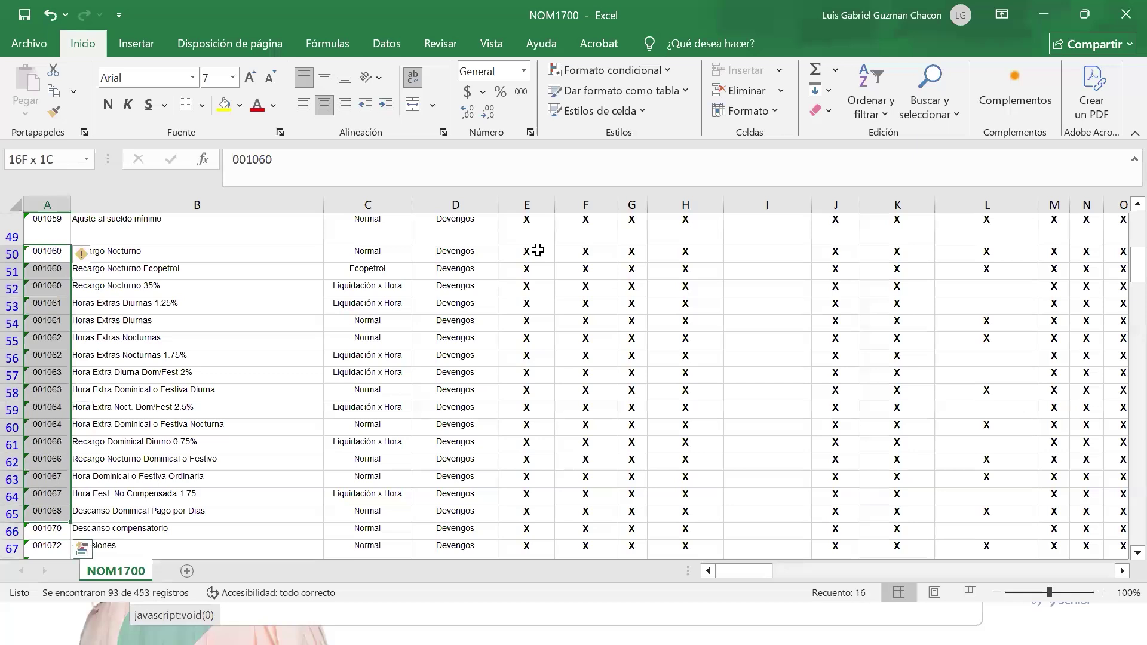
{"action": "key", "text": "shift+Up"}
{"action": "key", "text": "shift+Up"}
{"action": "key", "text": "shift+Up"}
{"action": "key", "text": "shift+Up"}
{"action": "key", "text": "shift+Up"}
{"action": "key", "text": "shift+Up"}
{"action": "key", "text": "shift+Up"}
{"action": "key", "text": "shift+Up"}
{"action": "key", "text": "shift+Up"}
{"action": "key", "text": "shift+Up"}
{"action": "key", "text": "shift+Up"}
{"action": "key", "text": "shift+Up"}
{"action": "key", "text": "shift+Up"}
{"action": "key", "text": "shift+Up"}
{"action": "key", "text": "Right"}
{"action": "key", "text": "Left"}
{"action": "key", "text": "Down"}
{"action": "key", "text": "Down"}
{"action": "key", "text": "Down"}
{"action": "key", "text": "Down"}
{"action": "key", "text": "Down"}
{"action": "key", "text": "Down"}
{"action": "key", "text": "Down"}
{"action": "key", "text": "Down"}
{"action": "key", "text": "Down"}
{"action": "key", "text": "Down"}
{"action": "key", "text": "Down"}
{"action": "key", "text": "Down"}
{"action": "key", "text": "Down"}
{"action": "key", "text": "Down"}
{"action": "key", "text": "Down"}
{"action": "key", "text": "Down"}
{"action": "key", "text": "Down"}
{"action": "key", "text": "Down"}
{"action": "key", "text": "Down"}
{"action": "key", "text": "Up"}
{"action": "key", "text": "Up"}
{"action": "key", "text": "shift+Right"}
{"action": "key", "text": "Down"}
{"action": "key", "text": "Down"}
{"action": "key", "text": "Down"}
{"action": "key", "text": "Down"}
{"action": "key", "text": "Down"}
{"action": "key", "text": "Down"}
{"action": "key", "text": "Down"}
{"action": "key", "text": "Down"}
{"action": "key", "text": "Down"}
{"action": "key", "text": "Down"}
{"action": "key", "text": "Down"}
{"action": "key", "text": "Down"}
{"action": "key", "text": "Down"}
{"action": "key", "text": "Down"}
{"action": "key", "text": "Down"}
{"action": "key", "text": "Down"}
{"action": "key", "text": "Down"}
{"action": "key", "text": "Down"}
{"action": "key", "text": "Down"}
{"action": "key", "text": "Down"}
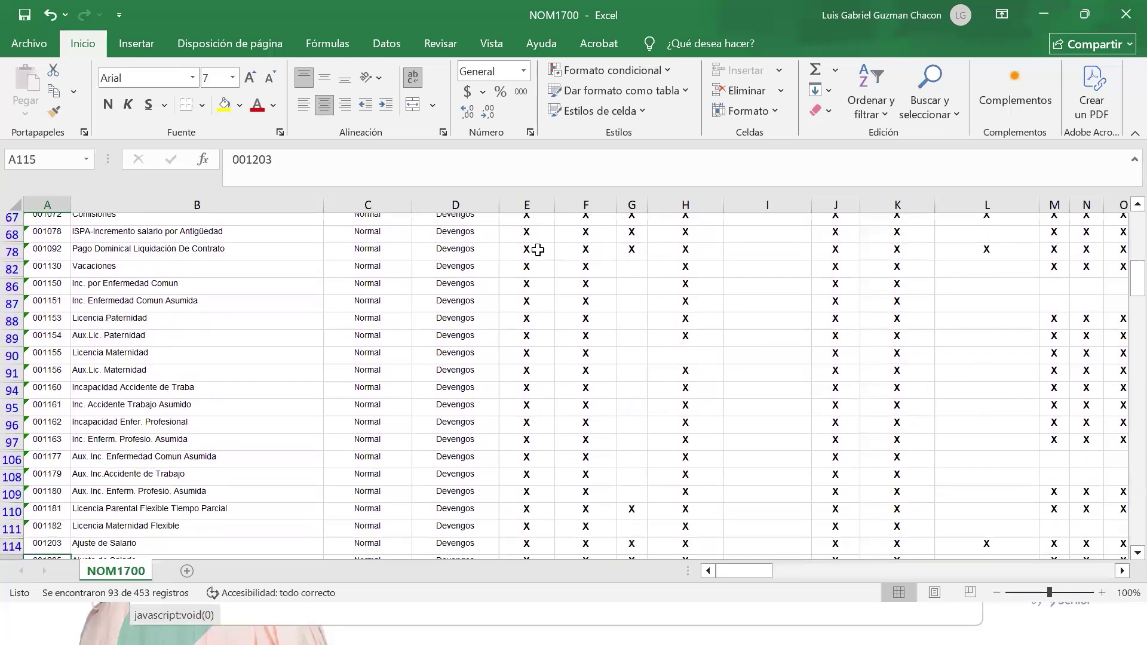
{"action": "key", "text": "Up"}
{"action": "key", "text": "Up"}
- Review the overtime and dominical surcharge concepts, then select Comisiones at A67:B67
{"action": "scroll", "coordinate": [588, 369], "scroll_direction": "up", "scroll_amount": 8}
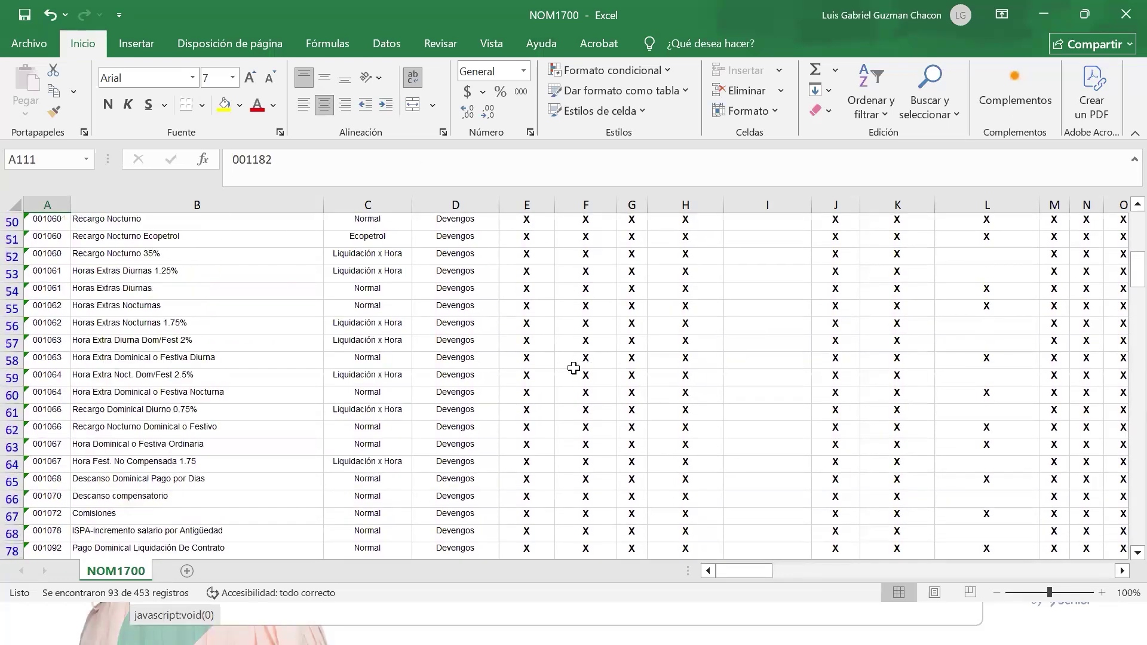
{"action": "left_click", "coordinate": [92, 325]}
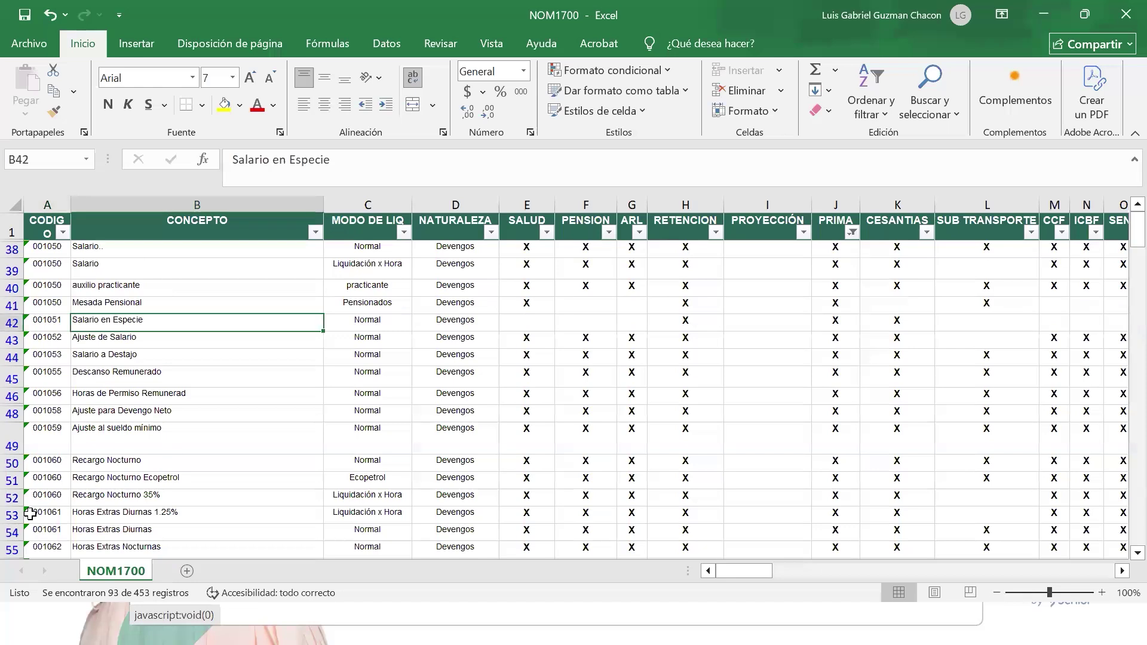
{"action": "left_click", "coordinate": [34, 467]}
{"action": "key", "text": "Down"}
{"action": "key", "text": "Down"}
{"action": "key", "text": "Down"}
{"action": "key", "text": "Down"}
{"action": "key", "text": "Down"}
{"action": "key", "text": "Down"}
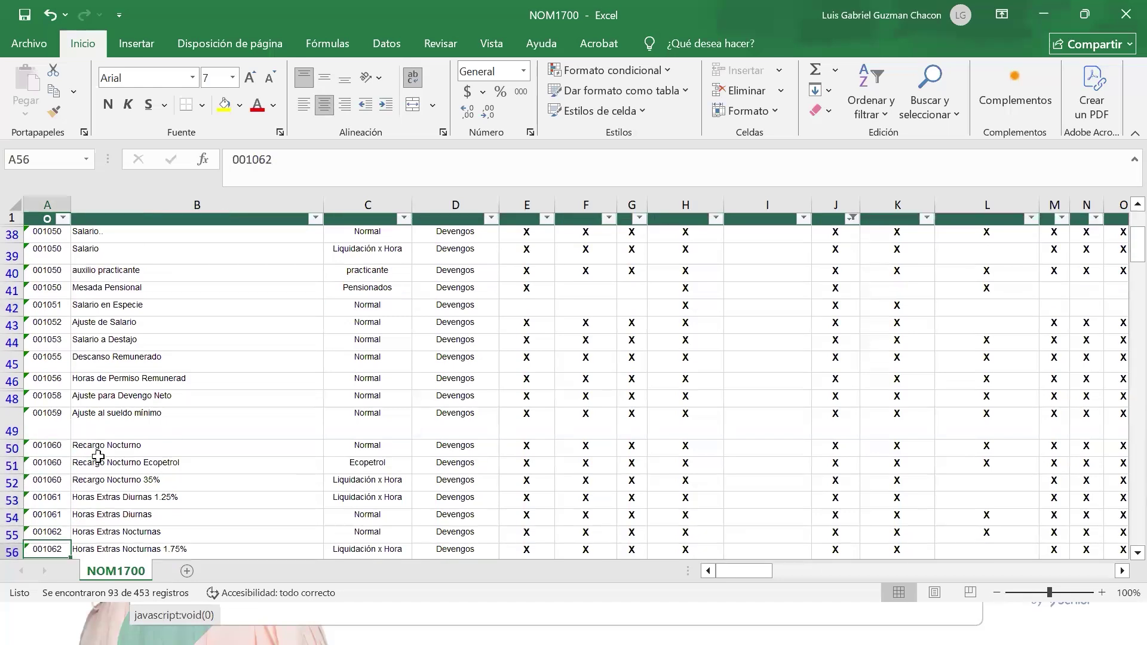
{"action": "key", "text": "Down"}
{"action": "key", "text": "Down"}
{"action": "key", "text": "Down"}
{"action": "key", "text": "Down"}
{"action": "key", "text": "Down"}
{"action": "key", "text": "Down"}
{"action": "key", "text": "Down"}
{"action": "key", "text": "Down"}
{"action": "key", "text": "Up"}
{"action": "key", "text": "Up"}
{"action": "key", "text": "Up"}
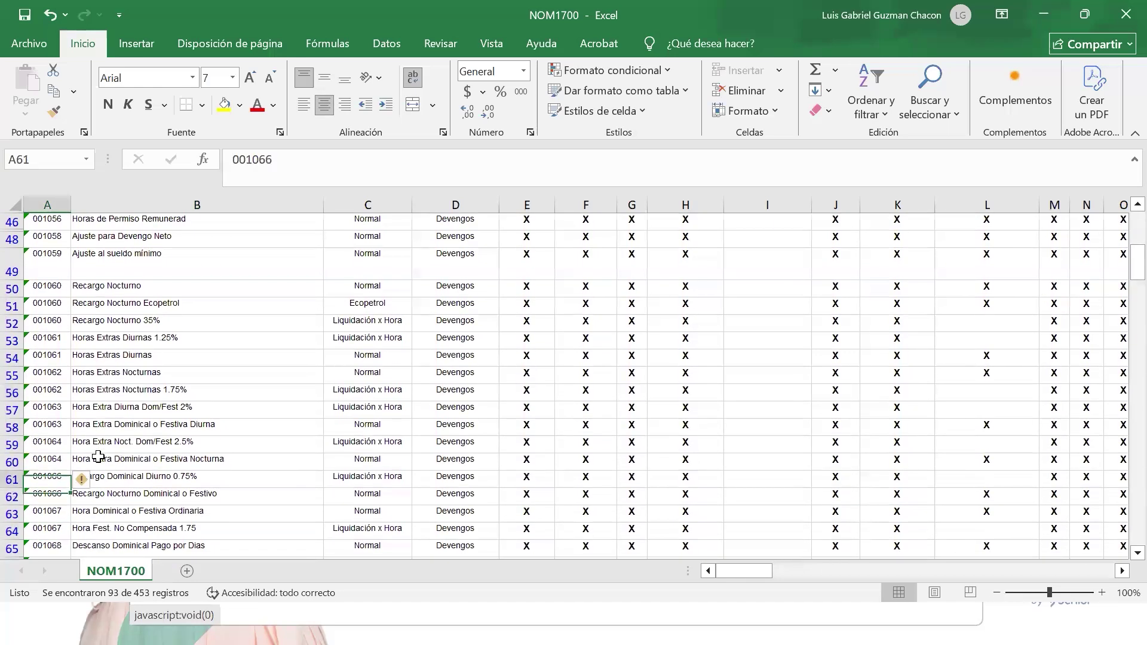
{"action": "key", "text": "shift+Right"}
{"action": "key", "text": "shift+Right"}
{"action": "key", "text": "shift+Right"}
{"action": "key", "text": "shift+Right"}
{"action": "key", "text": "shift+Left"}
{"action": "key", "text": "shift+Left"}
{"action": "key", "text": "shift+Left"}
{"action": "key", "text": "shift+Left"}
{"action": "key", "text": "Down"}
{"action": "scroll", "coordinate": [84, 418], "scroll_direction": "down", "scroll_amount": 4}
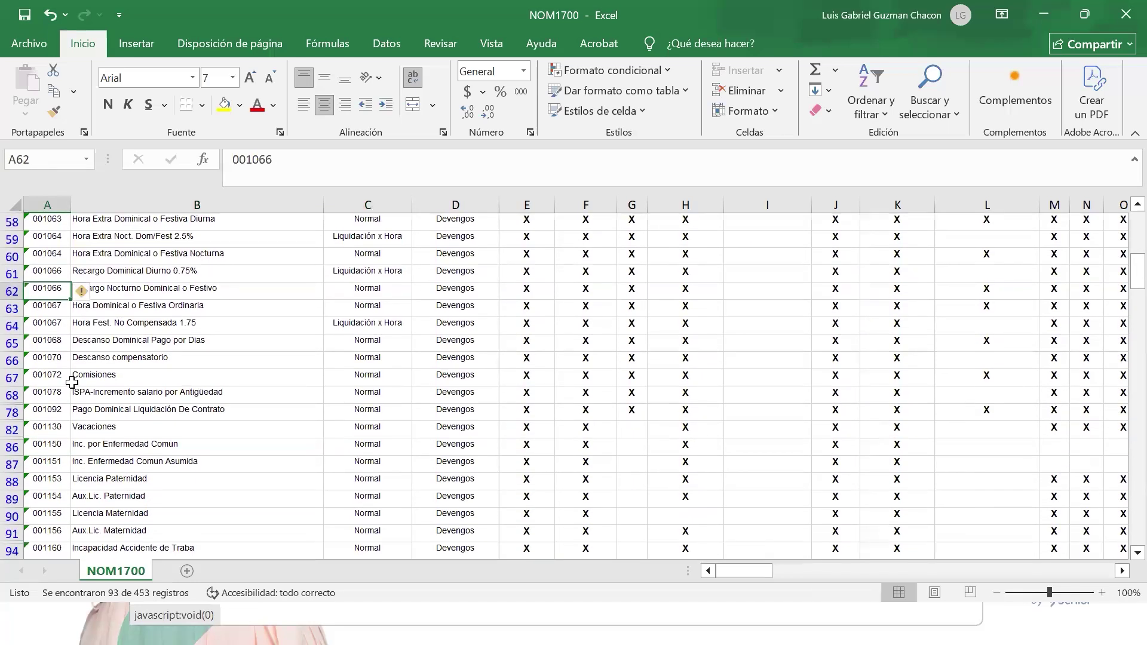
{"action": "left_click_drag", "start_coordinate": [55, 378], "coordinate": [151, 379]}
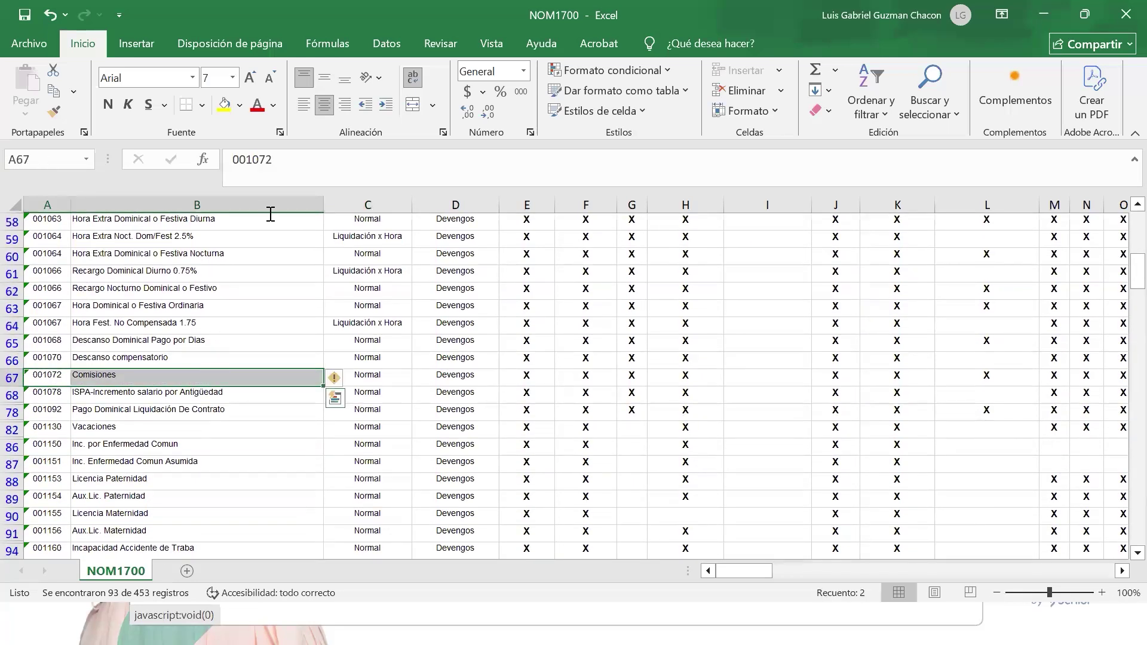
- Fill the Comisiones code and name yellow and check its RETENCION and PRIMA marks
{"action": "left_click", "coordinate": [226, 105]}
{"action": "key", "text": "Right"}
{"action": "key", "text": "Right"}
{"action": "key", "text": "Right"}
{"action": "key", "text": "Right"}
{"action": "key", "text": "Right"}
{"action": "key", "text": "Right"}
{"action": "key", "text": "Right"}
{"action": "key", "text": "Right"}
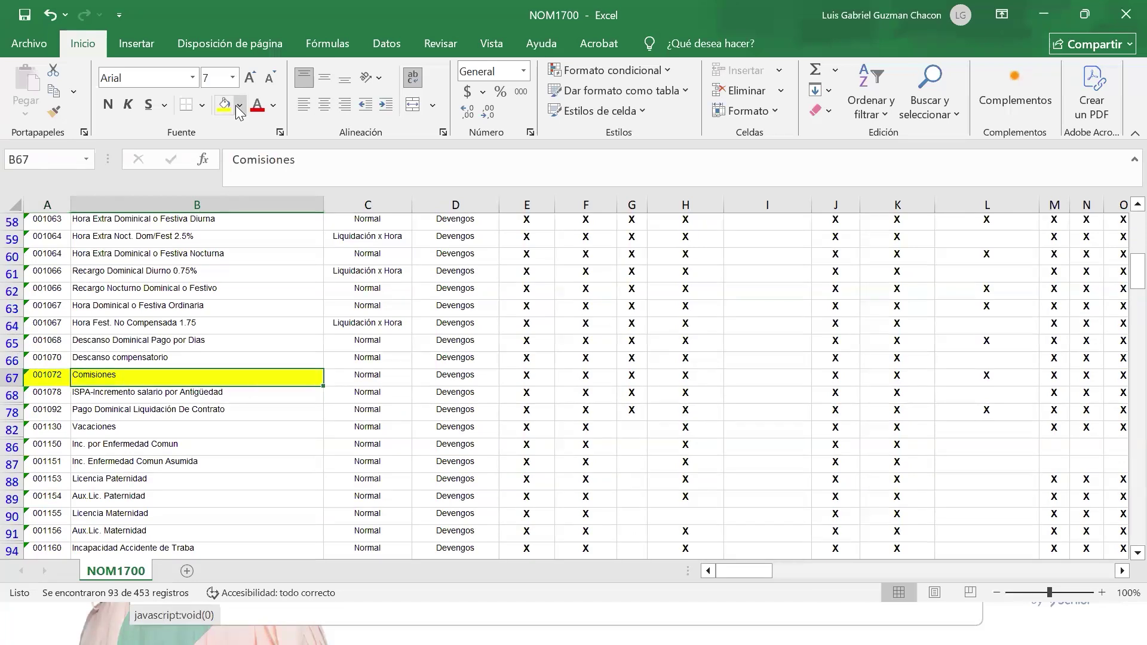
{"action": "key", "text": "Left"}
{"action": "key", "text": "Left"}
{"action": "key", "text": "Left"}
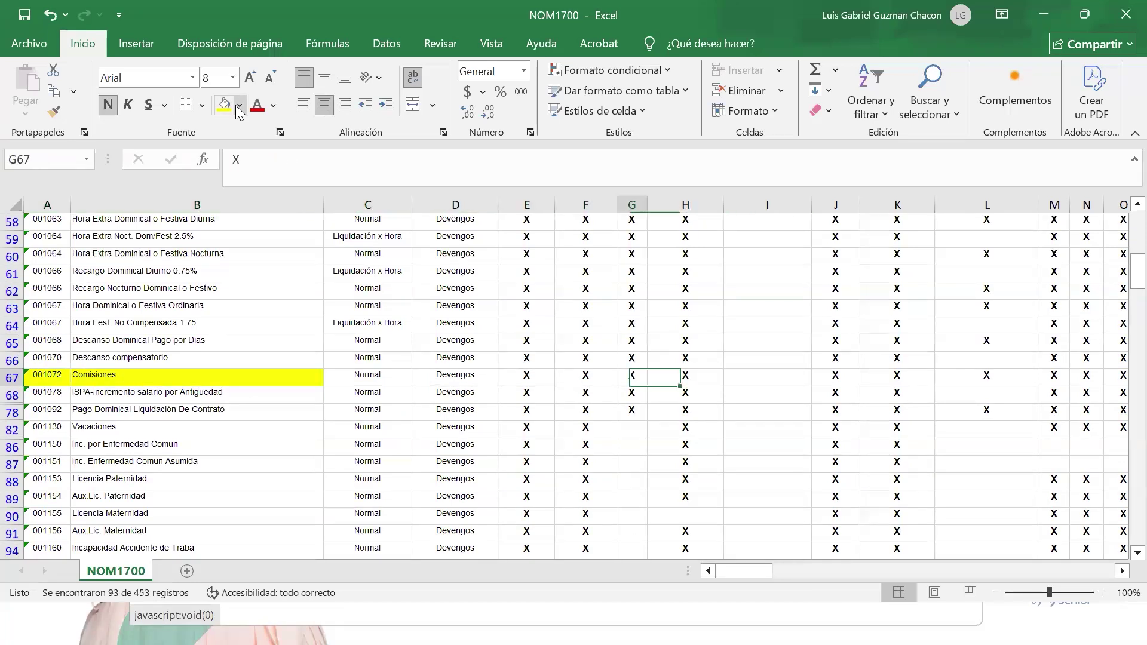
{"action": "key", "text": "Right"}
{"action": "key", "text": "Right"}
{"action": "key", "text": "Left"}
{"action": "key", "text": "Left"}
{"action": "key", "text": "Right"}
{"action": "key", "text": "Right"}
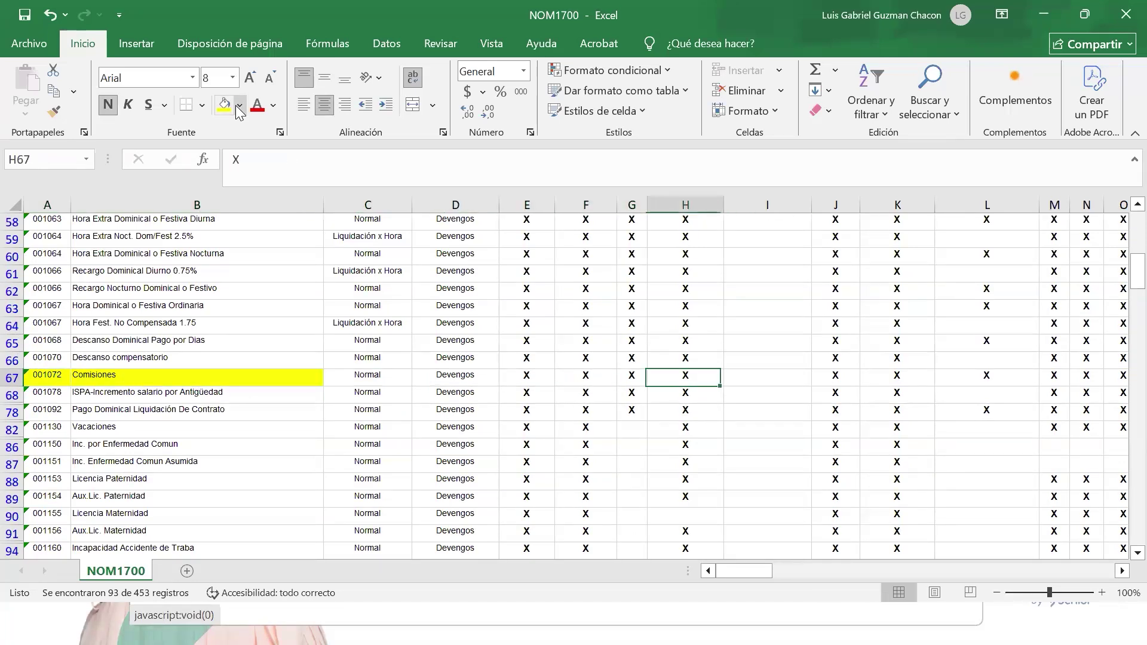
{"action": "key", "text": "Right"}
{"action": "key", "text": "Right"}
{"action": "key", "text": "Left"}
{"action": "key", "text": "Left"}
{"action": "key", "text": "Left"}
{"action": "key", "text": "Right"}
- Jump to the column headers, then return along the Comisiones row to its PRIMA cell
{"action": "key", "text": "Right"}
{"action": "key", "text": "ctrl+Up"}
{"action": "key", "text": "Down"}
{"action": "key", "text": "Right"}
{"action": "key", "text": "Down"}
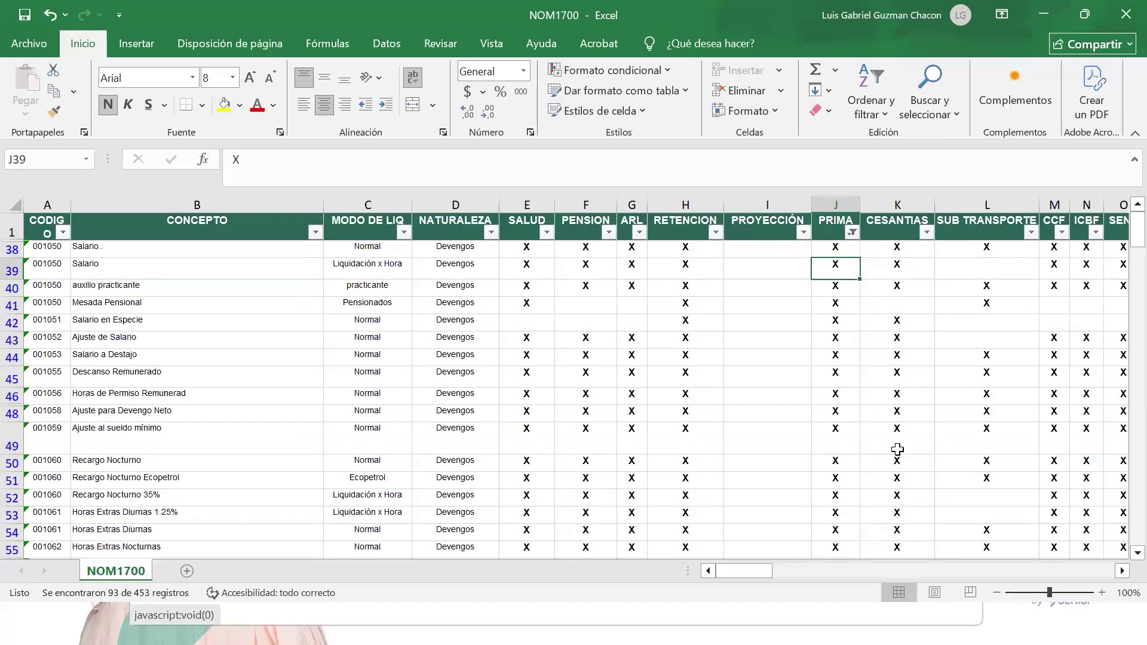
{"action": "scroll", "coordinate": [898, 450], "scroll_direction": "down", "scroll_amount": 6}
{"action": "left_click", "coordinate": [271, 398]}
{"action": "left_click", "coordinate": [364, 398]}
{"action": "key", "text": "Right"}
{"action": "key", "text": "Right"}
{"action": "key", "text": "Right"}
{"action": "key", "text": "Right"}
{"action": "key", "text": "Right"}
{"action": "key", "text": "Right"}
{"action": "key", "text": "Right"}
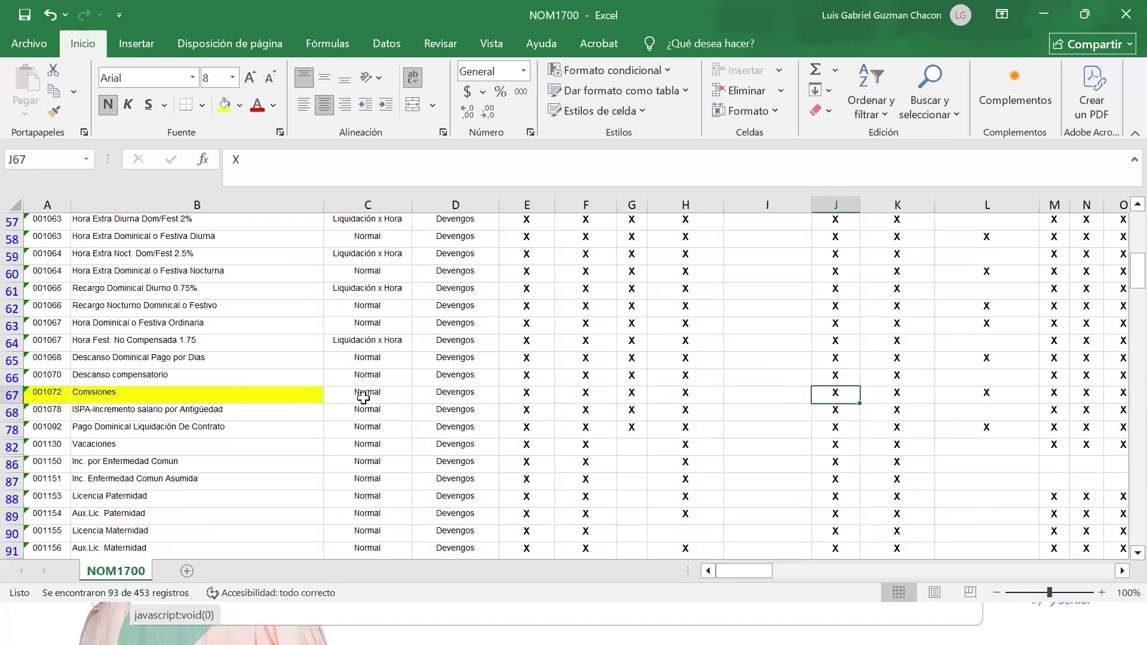
- Highlight the Comisiones PRIMA cell yellow, review the row, then return to the Novasoft browser
{"action": "left_click", "coordinate": [224, 105]}
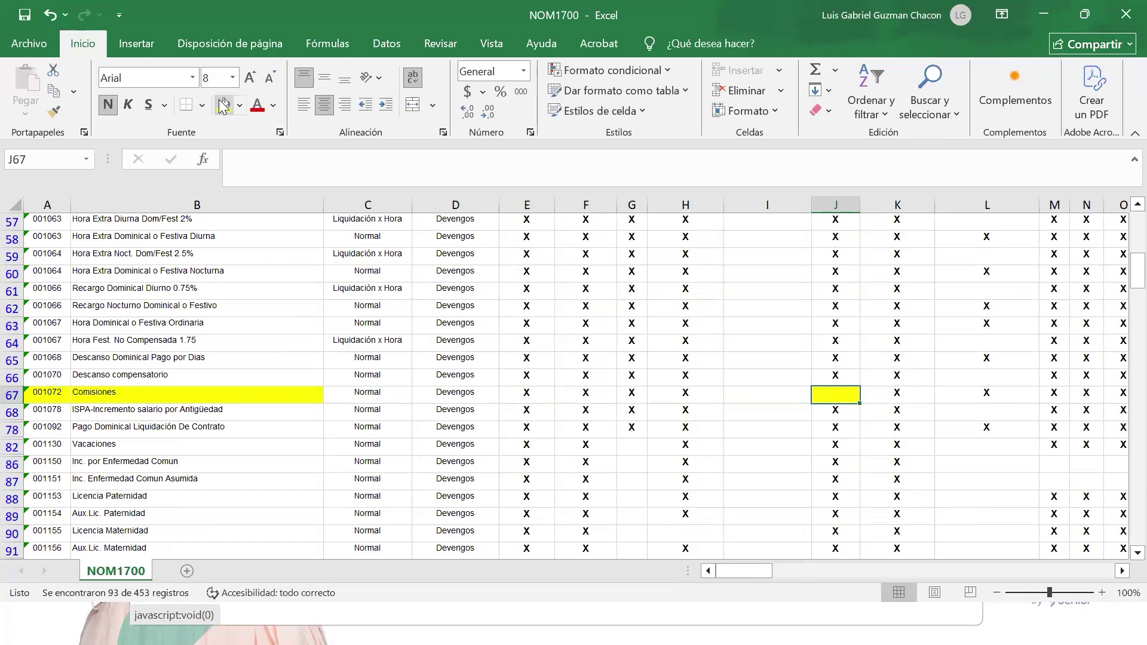
{"action": "key", "text": "Left"}
{"action": "key", "text": "Left"}
{"action": "key", "text": "Left"}
{"action": "key", "text": "Left"}
{"action": "key", "text": "Left"}
{"action": "key", "text": "Left"}
{"action": "key", "text": "Left"}
{"action": "key", "text": "Left"}
{"action": "key", "text": "Left"}
{"action": "key", "text": "Right"}
{"action": "key", "text": "Right"}
{"action": "key", "text": "Right"}
{"action": "key", "text": "Right"}
{"action": "key", "text": "Right"}
{"action": "key", "text": "Right"}
{"action": "key", "text": "Right"}
{"action": "key", "text": "Right"}
{"action": "key", "text": "Right"}
{"action": "key", "text": "Right"}
{"action": "key", "text": "Right"}
{"action": "key", "text": "Left"}
{"action": "key", "text": "Left"}
{"action": "key", "text": "Left"}
{"action": "key", "text": "Left"}
{"action": "key", "text": "Left"}
{"action": "key", "text": "Left"}
{"action": "key", "text": "Left"}
{"action": "key", "text": "Left"}
{"action": "key", "text": "Left"}
{"action": "key", "text": "Left"}
{"action": "key", "text": "Left"}
{"action": "key", "text": "Right"}
{"action": "key", "text": "Right"}
{"action": "key", "text": "Right"}
{"action": "key", "text": "Right"}
{"action": "key", "text": "Right"}
{"action": "key", "text": "Right"}
{"action": "key", "text": "Right"}
{"action": "key", "text": "Right"}
{"action": "key", "text": "Right"}
{"action": "key", "text": "Right"}
{"action": "key", "text": "Right"}
{"action": "key", "text": "Left"}
{"action": "key", "text": "Left"}
{"action": "key", "text": "Left"}
{"action": "key", "text": "Left"}
{"action": "key", "text": "Left"}
{"action": "key", "text": "Left"}
{"action": "key", "text": "Left"}
{"action": "key", "text": "Left"}
{"action": "key", "text": "Left"}
{"action": "key", "text": "Left"}
{"action": "key", "text": "Left"}
{"action": "key", "text": "Right"}
{"action": "key", "text": "Right"}
{"action": "key", "text": "Right"}
{"action": "key", "text": "Right"}
{"action": "key", "text": "Right"}
{"action": "key", "text": "Right"}
{"action": "key", "text": "Right"}
{"action": "key", "text": "Right"}
{"action": "key", "text": "Right"}
{"action": "key", "text": "Right"}
{"action": "key", "text": "Right"}
{"action": "key", "text": "Right"}
{"action": "key", "text": "Right"}
{"action": "key", "text": "Right"}
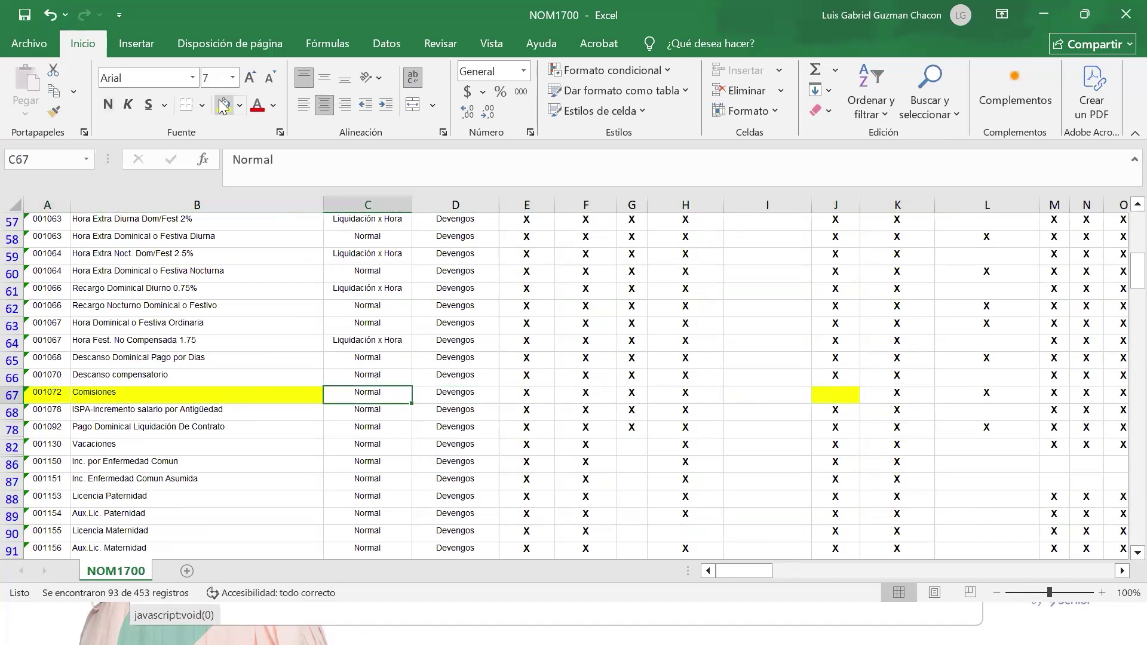
{"action": "key", "text": "Left"}
{"action": "key", "text": "Left"}
{"action": "key", "text": "Left"}
{"action": "key", "text": "Left"}
{"action": "key", "text": "Left"}
{"action": "key", "text": "Left"}
{"action": "key", "text": "Left"}
{"action": "key", "text": "Left"}
{"action": "key", "text": "Left"}
{"action": "key", "text": "Left"}
{"action": "key", "text": "Left"}
{"action": "key", "text": "Left"}
{"action": "key", "text": "Left"}
{"action": "key", "text": "Left"}
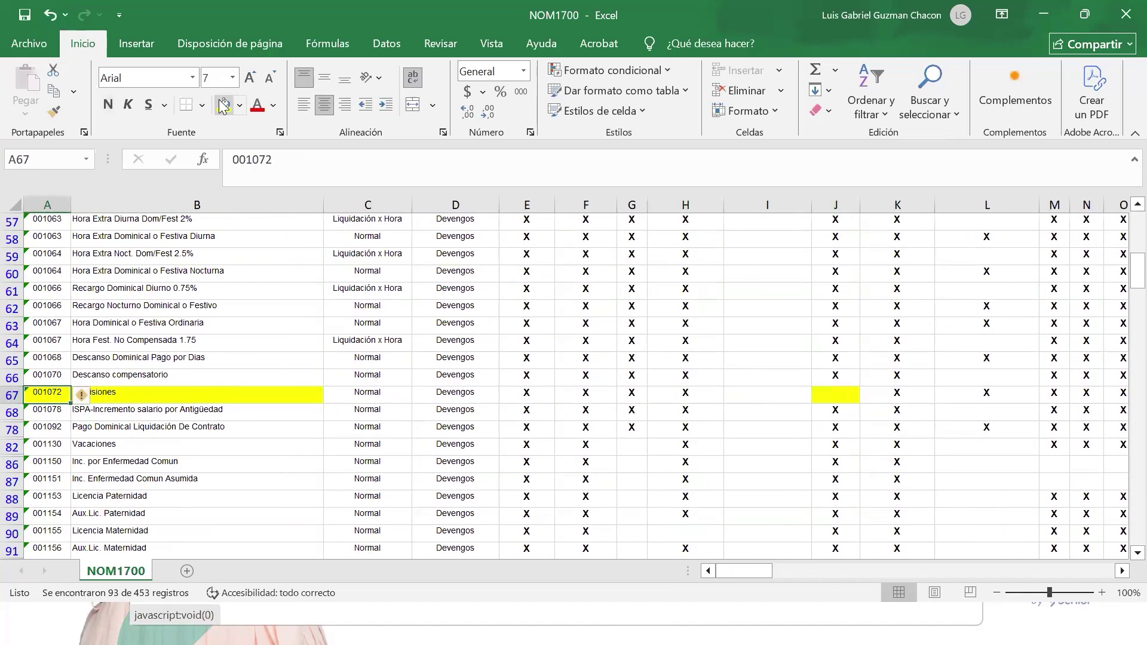
{"action": "key", "text": "Right"}
{"action": "key", "text": "Left"}
{"action": "key", "text": "Right"}
{"action": "key", "text": "Right"}
{"action": "key", "text": "Right"}
{"action": "key", "text": "Right"}
{"action": "key", "text": "Right"}
{"action": "key", "text": "Right"}
{"action": "key", "text": "Right"}
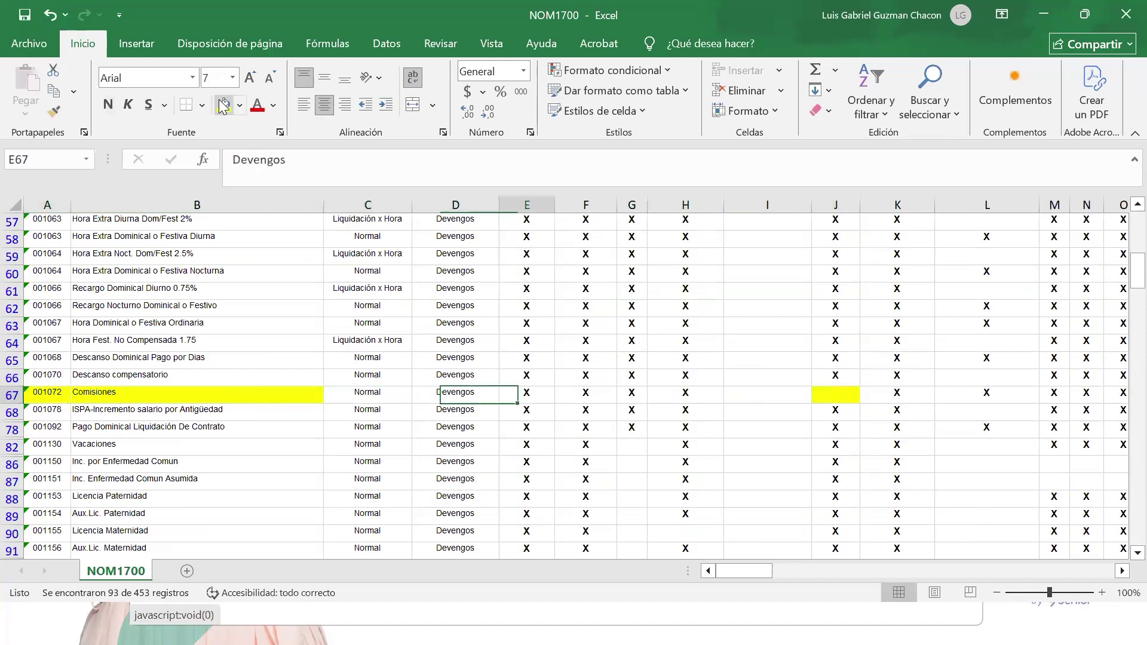
{"action": "key", "text": "Right"}
{"action": "key", "text": "Right"}
{"action": "key", "text": "Left"}
{"action": "key", "text": "Left"}
{"action": "key", "text": "Left"}
{"action": "key", "text": "Left"}
{"action": "key", "text": "Left"}
{"action": "key", "text": "Left"}
{"action": "key", "text": "Left"}
{"action": "key", "text": "Left"}
{"action": "key", "text": "Left"}
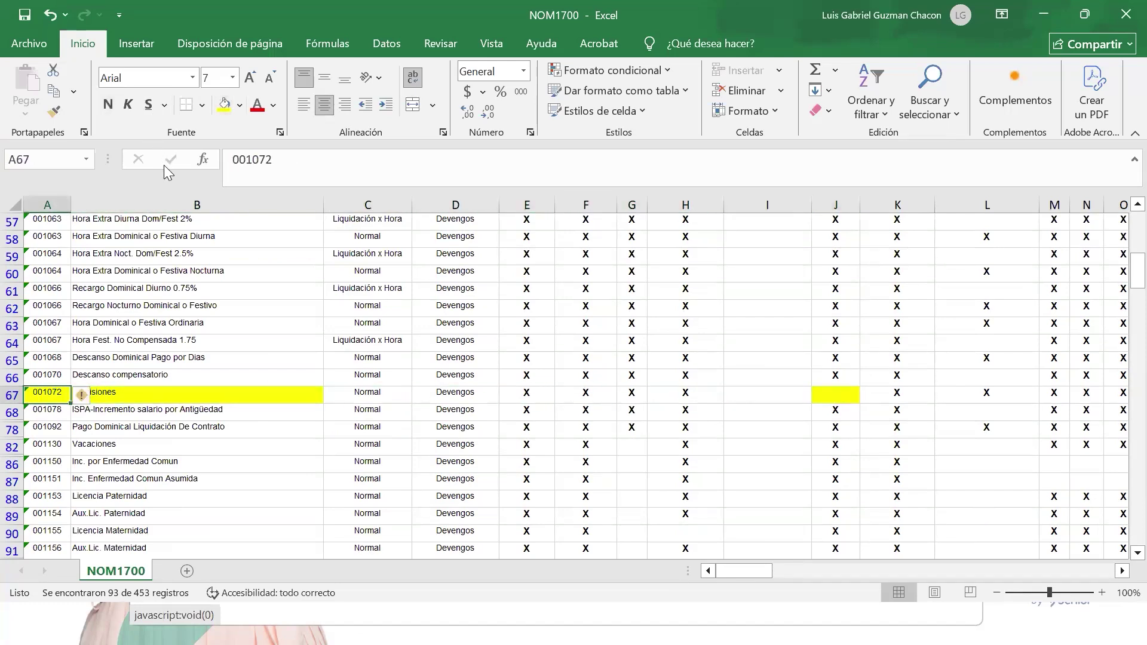
{"action": "key", "text": "alt+Tab"}
{"action": "key", "text": "alt+Tab"}
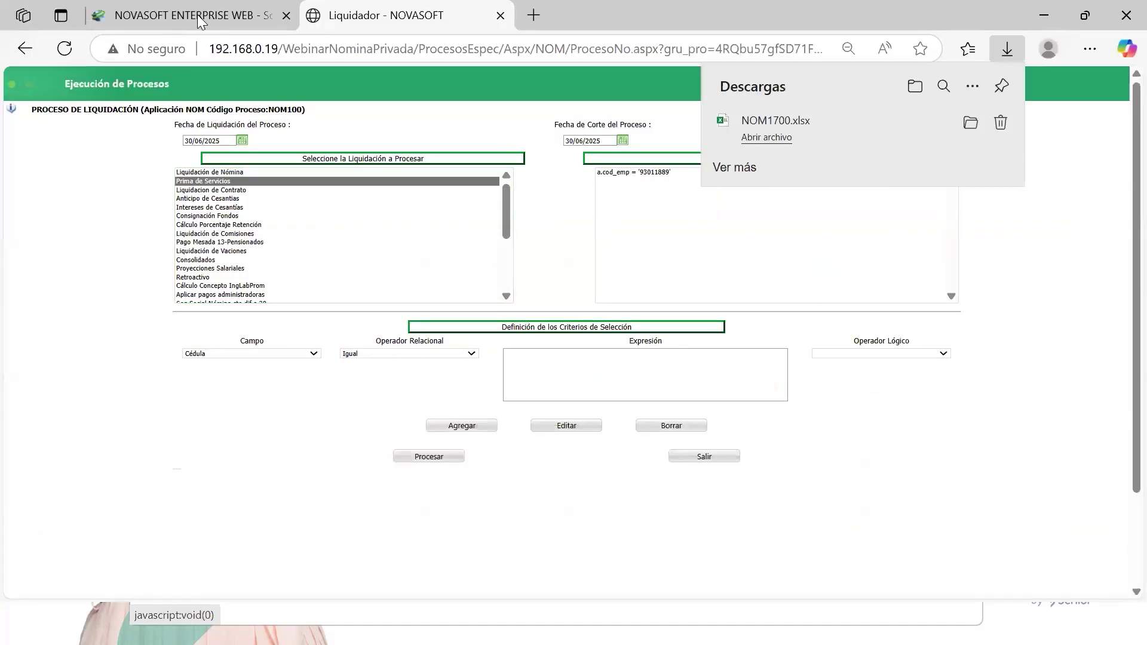
{"action": "left_click", "coordinate": [200, 18]}
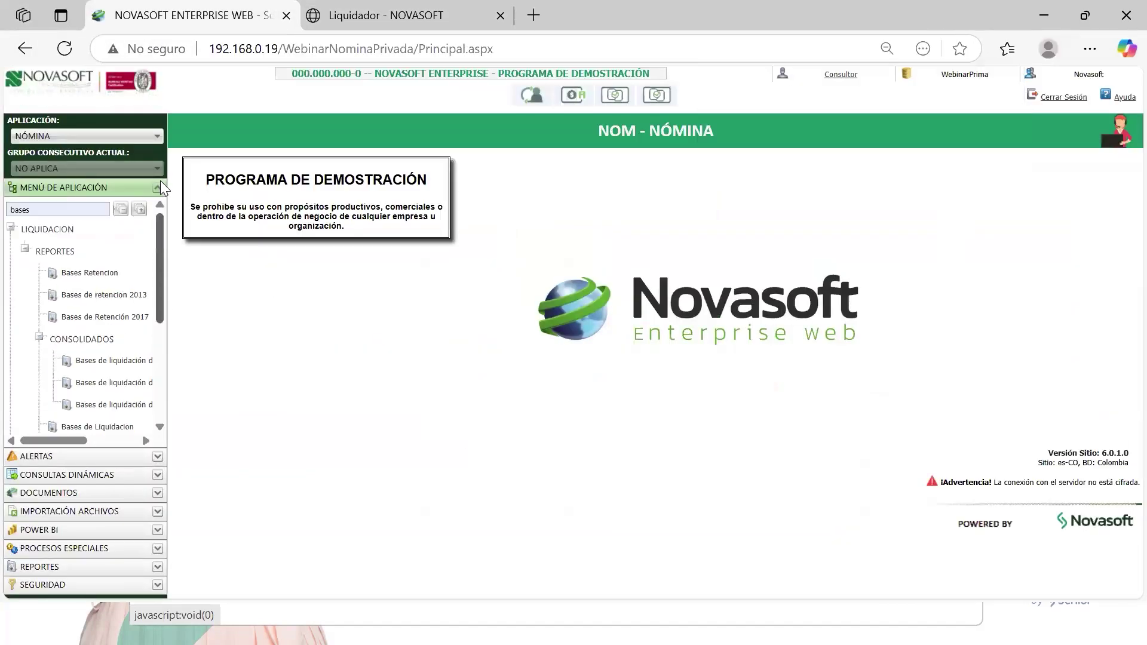
- Search the menu for 'concepto', then 'agrupa', and open the Conceptos master
{"action": "left_click_drag", "start_coordinate": [72, 210], "coordinate": [4, 214]}
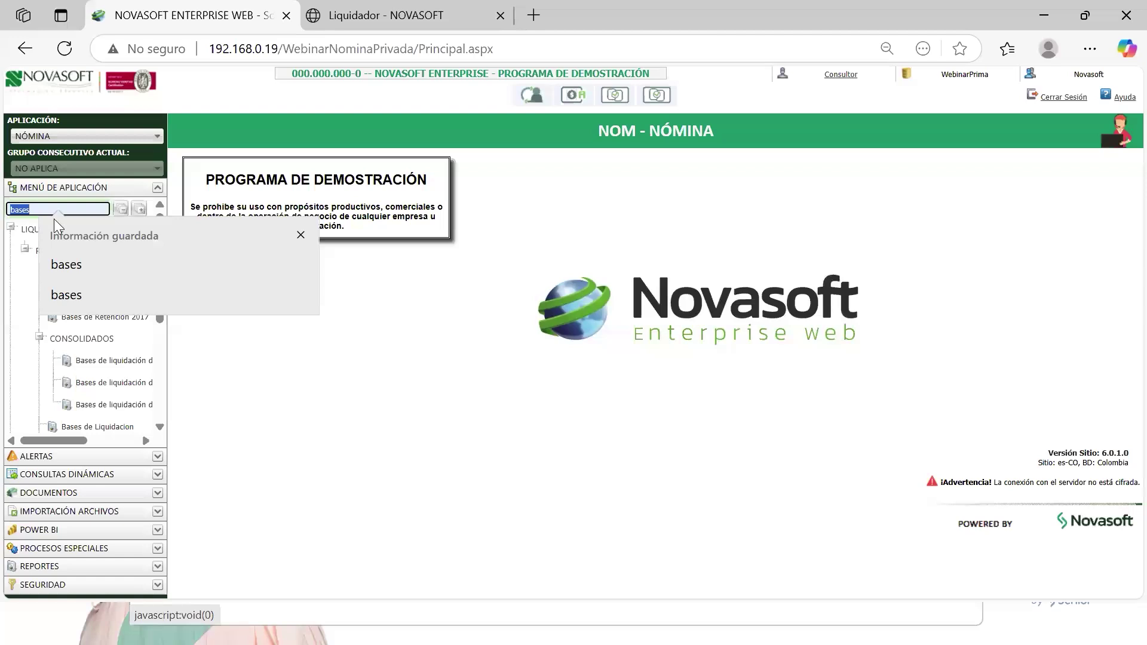
{"action": "left_click", "coordinate": [67, 293]}
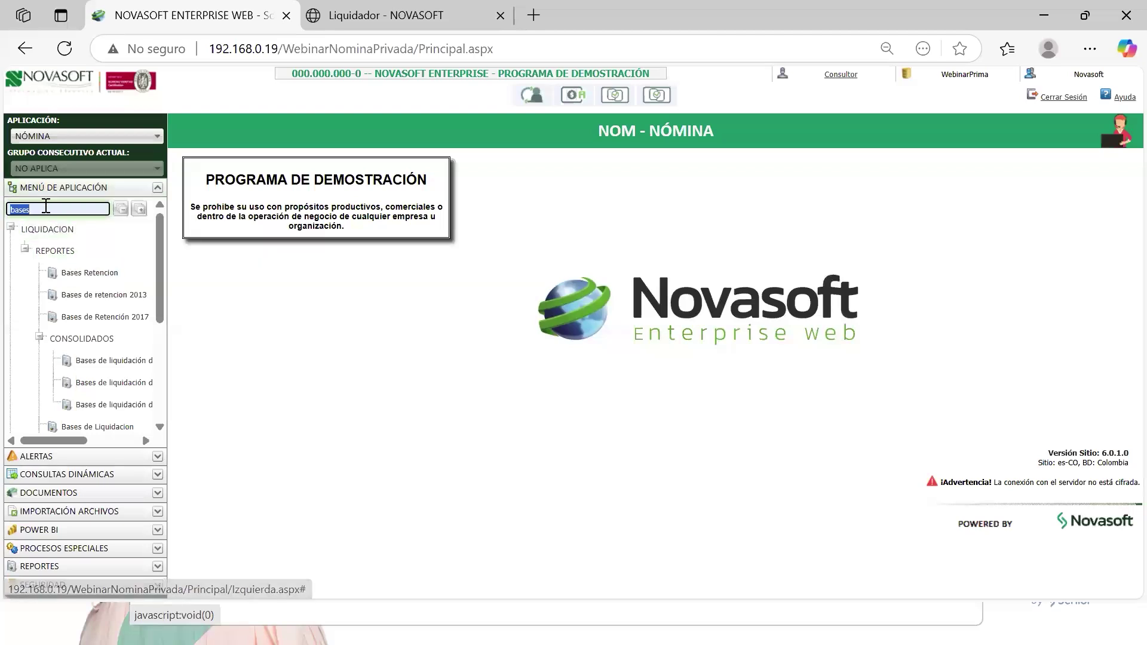
{"action": "type", "text": "concepto"}
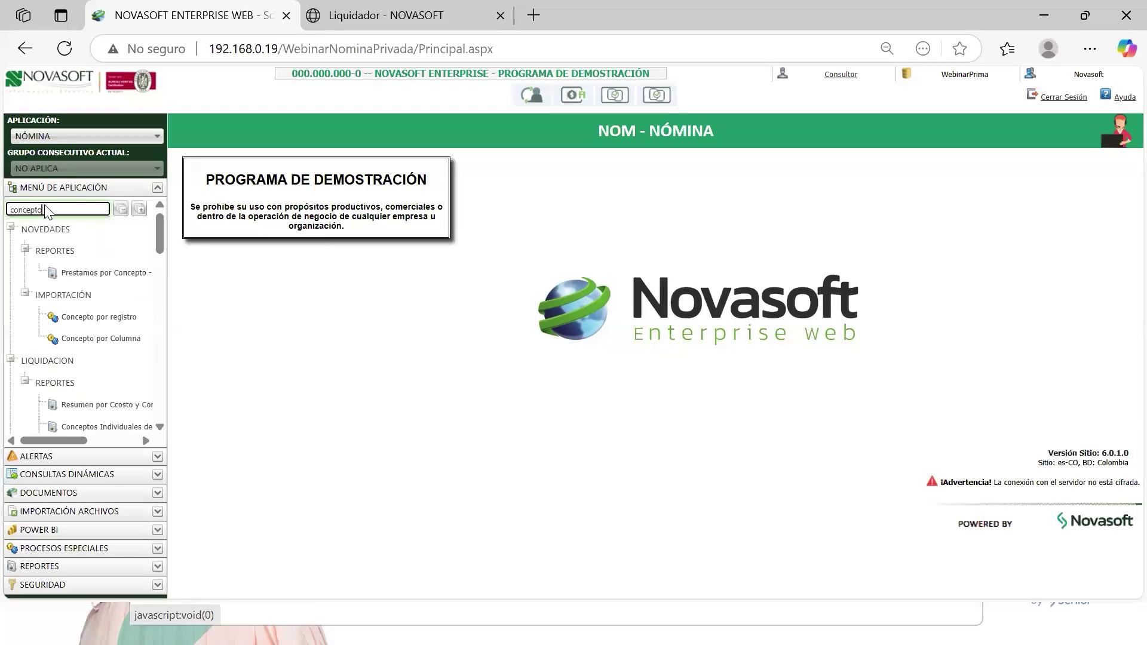
{"action": "left_click_drag", "start_coordinate": [60, 214], "coordinate": [2, 210]}
{"action": "type", "text": "agrupa"}
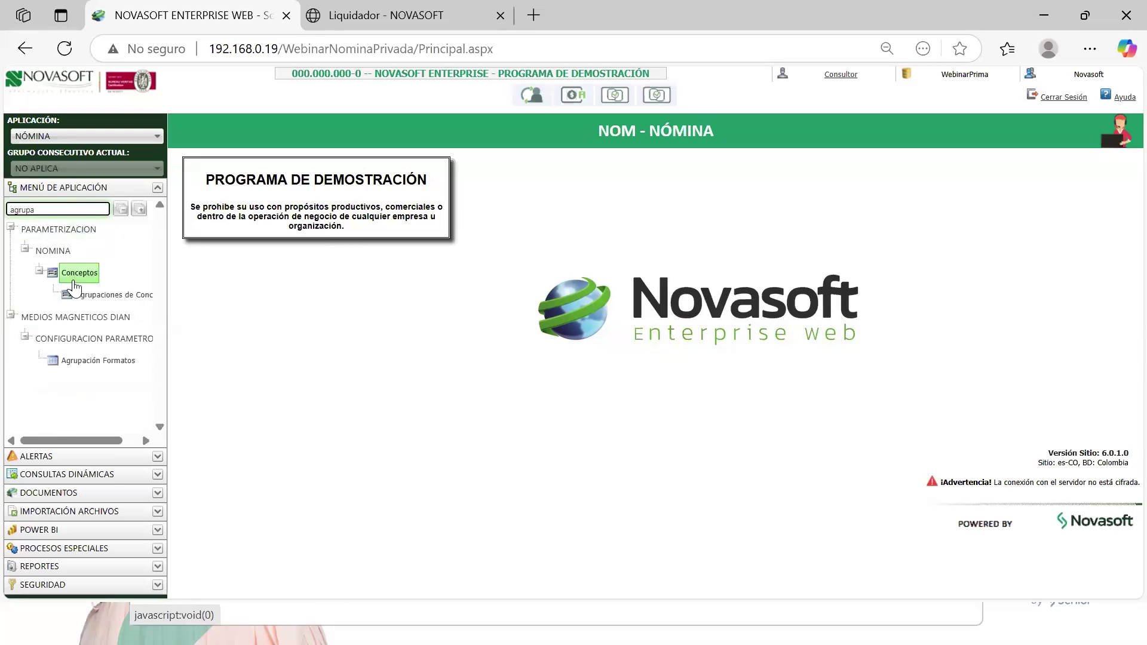
{"action": "left_click", "coordinate": [73, 281]}
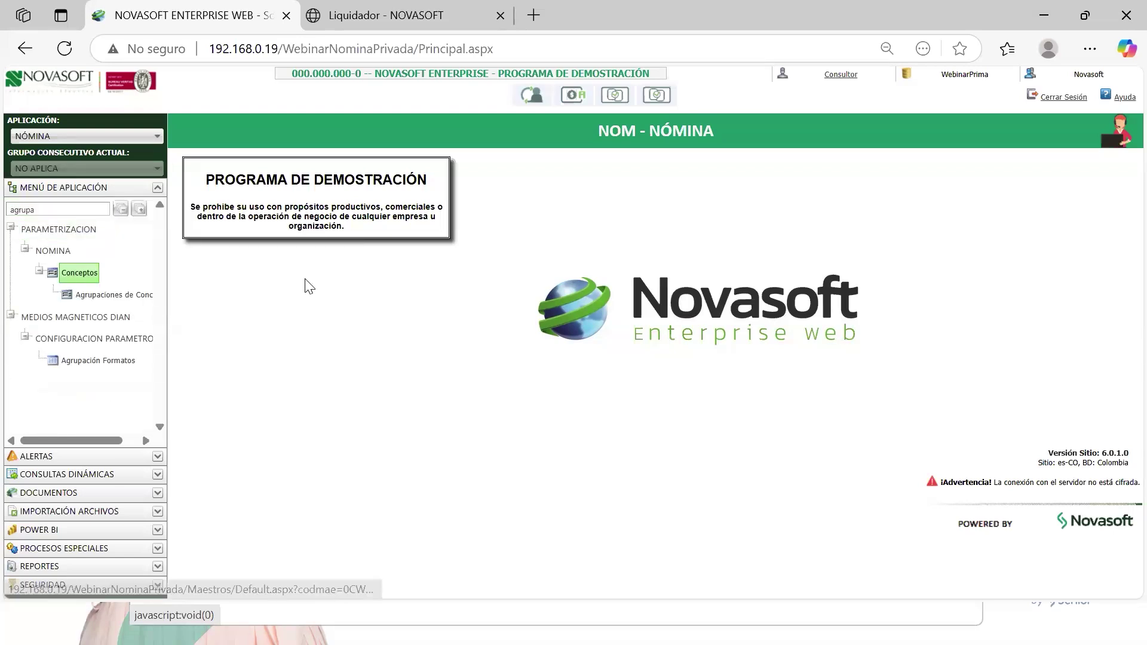
- Load concept 001072, tick Prima de Servicios among its bases, and save with Grabar
{"action": "left_click", "coordinate": [194, 199]}
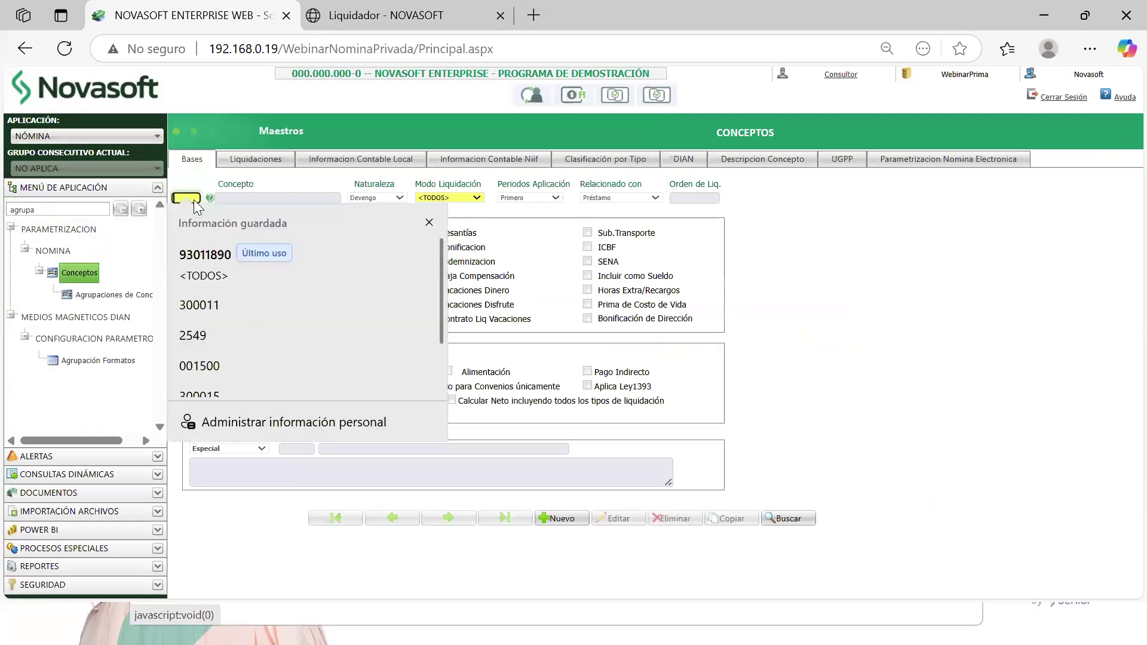
{"action": "type", "text": "001072"}
{"action": "key", "text": "Tab"}
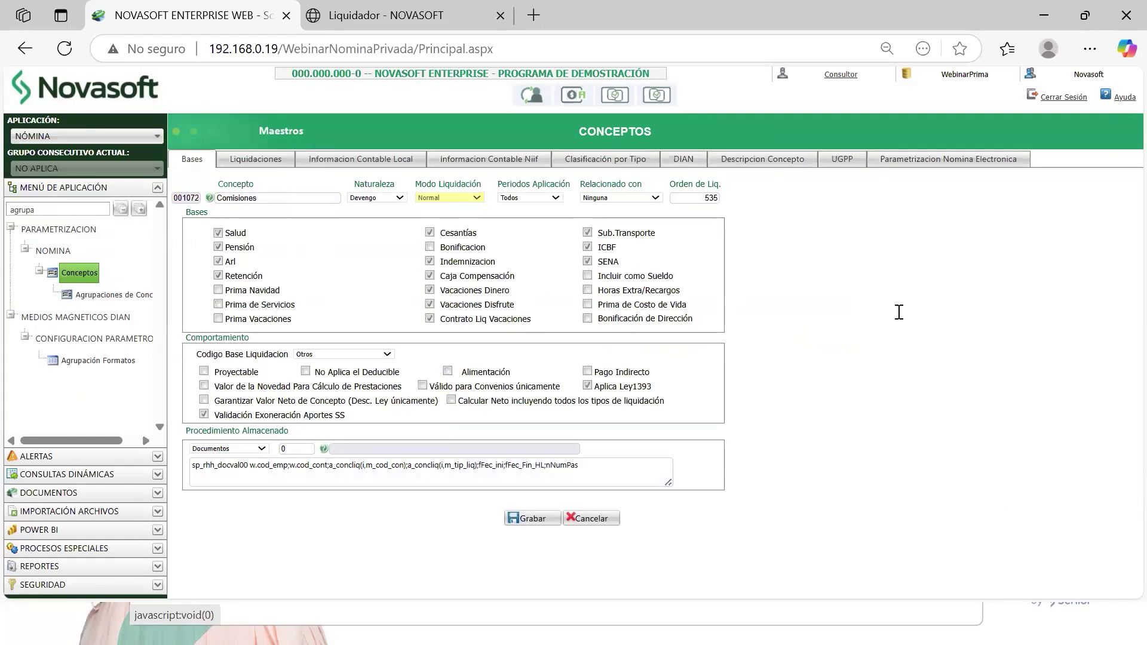
{"action": "left_click", "coordinate": [218, 304]}
{"action": "left_click_drag", "start_coordinate": [252, 304], "coordinate": [295, 305]}
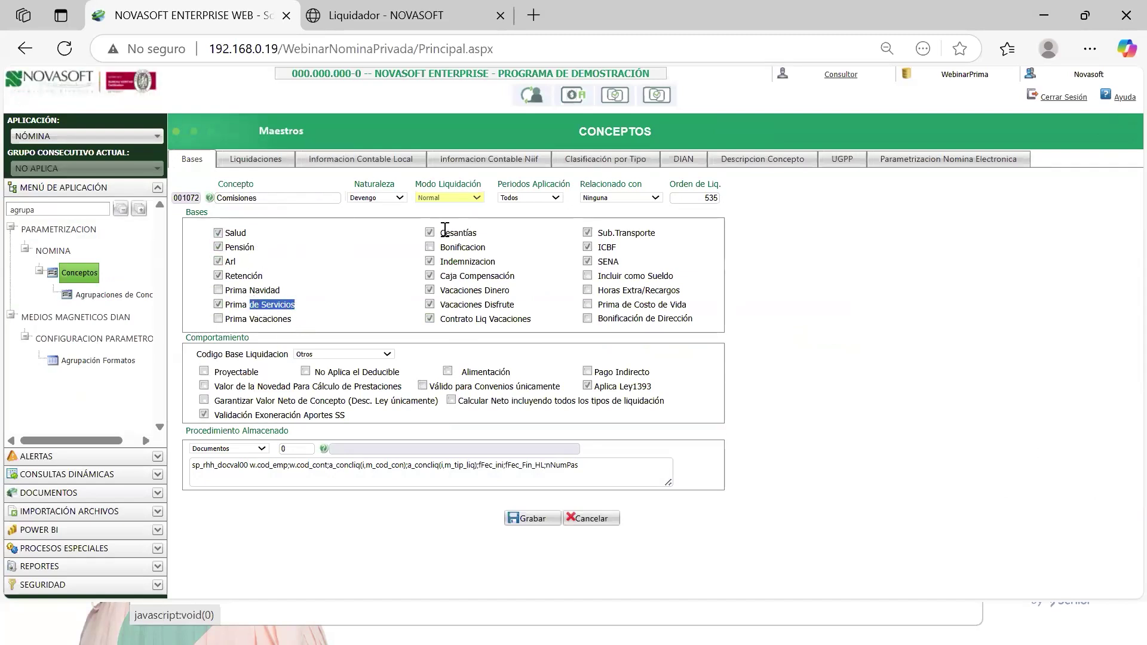
{"action": "left_click_drag", "start_coordinate": [452, 233], "coordinate": [465, 262]}
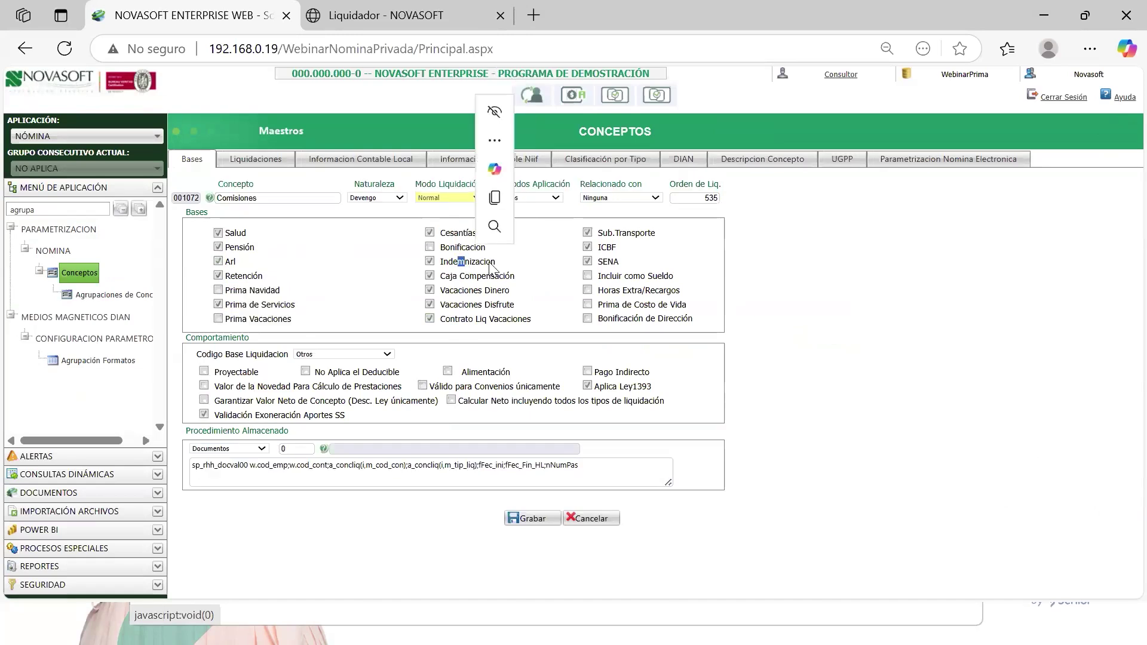
{"action": "left_click", "coordinate": [629, 257]}
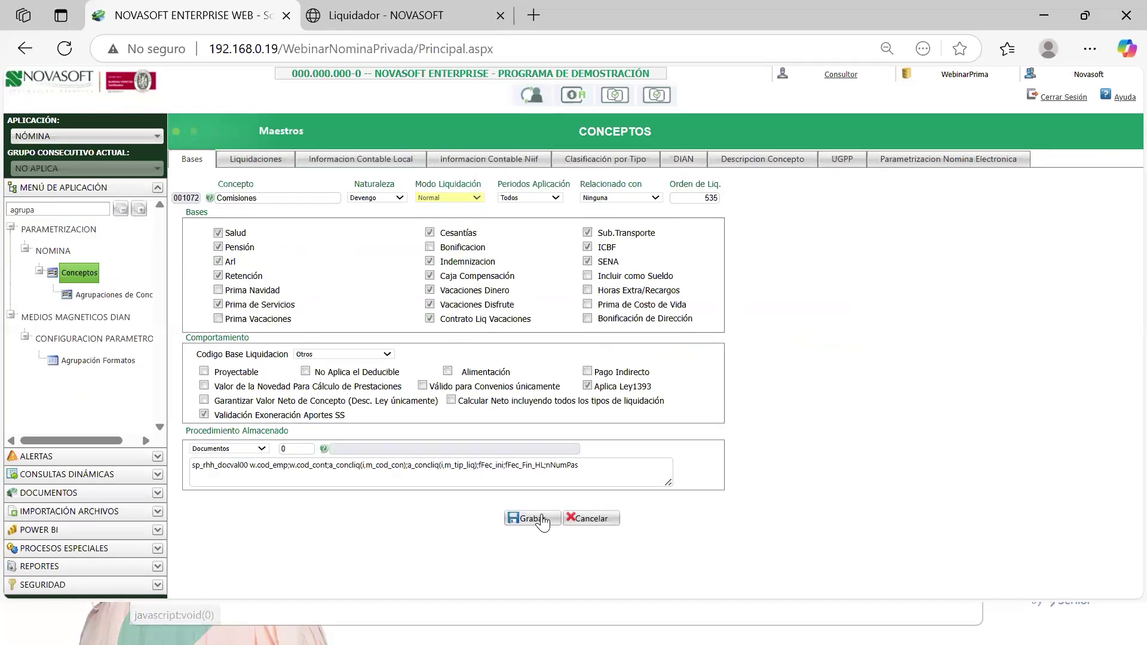
{"action": "left_click", "coordinate": [53, 231]}
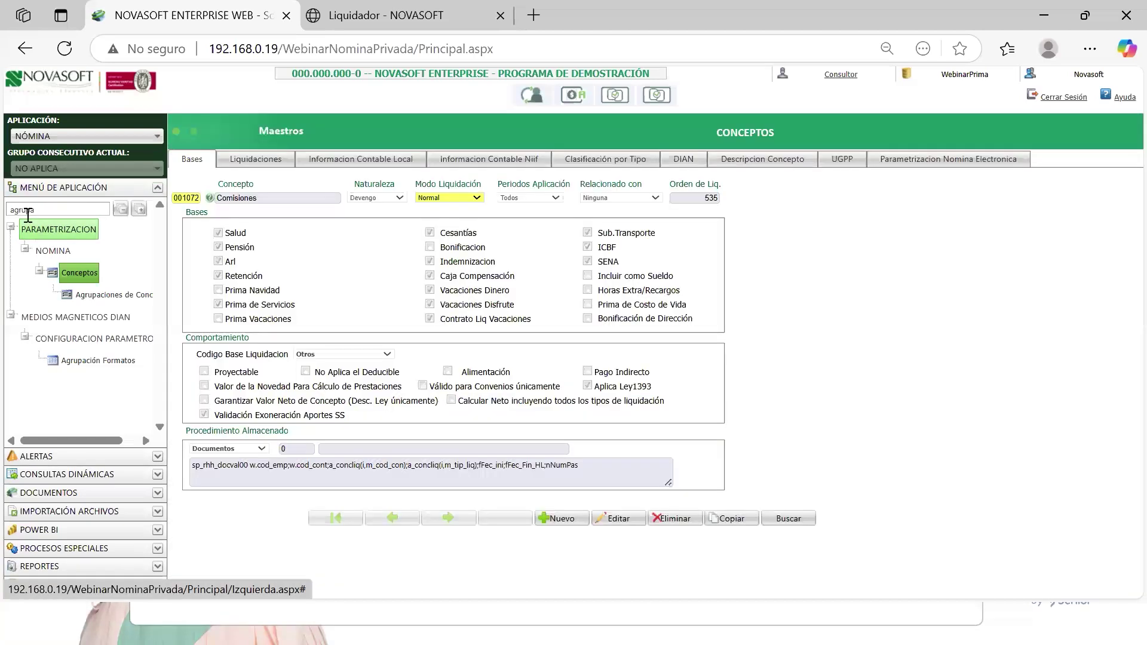
- Search the menu for 'actual' and open Actualización de Indicadores en Histórico
{"action": "left_click_drag", "start_coordinate": [52, 213], "coordinate": [1, 204]}
{"action": "type", "text": "actua"}
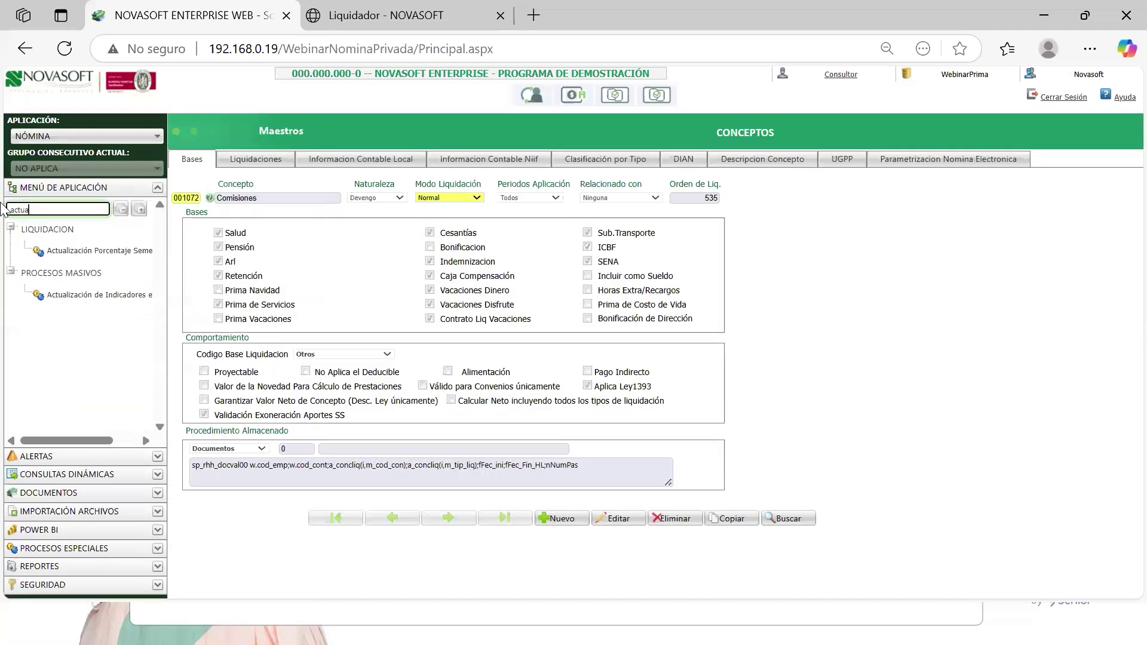
{"action": "type", "text": "l"}
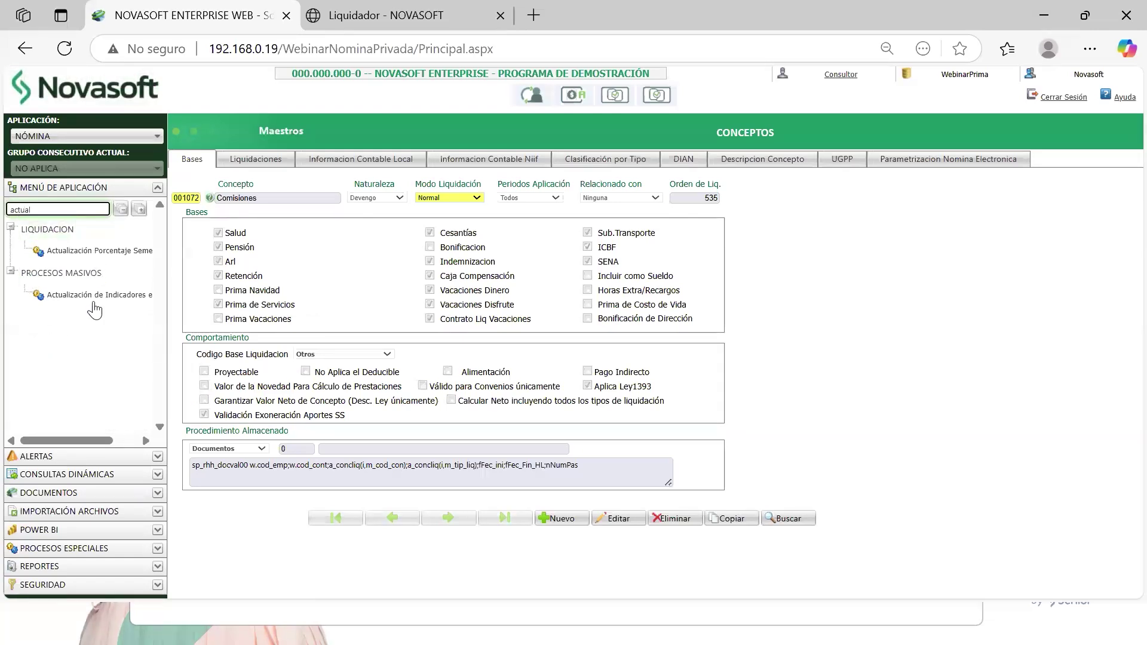
{"action": "left_click_drag", "start_coordinate": [70, 437], "coordinate": [113, 440]}
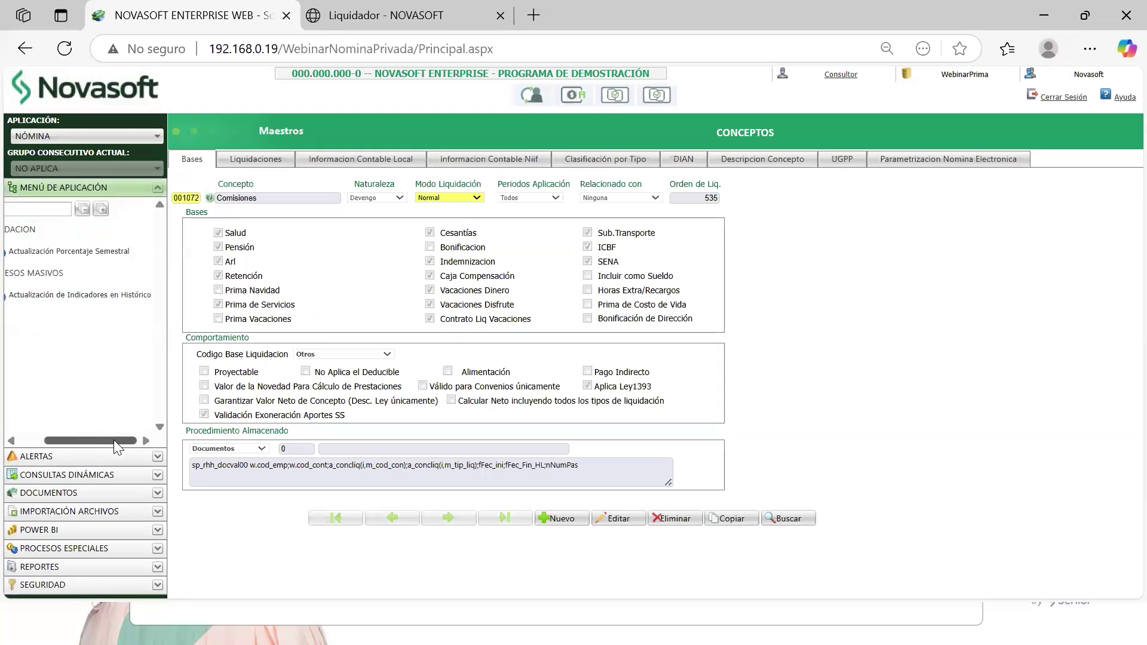
{"action": "left_click", "coordinate": [98, 299]}
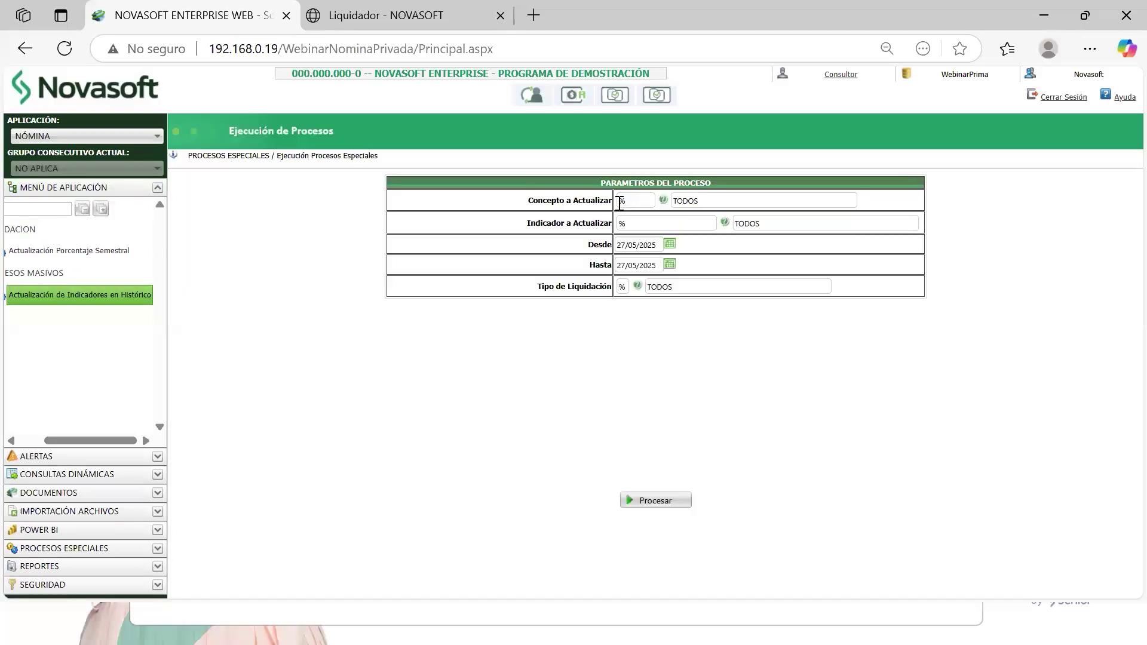
- Enter 001072 as the concept to update and review the indicator lookup without choosing
{"action": "left_click_drag", "start_coordinate": [627, 202], "coordinate": [564, 203]}
{"action": "left_click", "coordinate": [543, 224]}
{"action": "left_click_drag", "start_coordinate": [643, 200], "coordinate": [554, 201]}
{"action": "type", "text": "0010"}
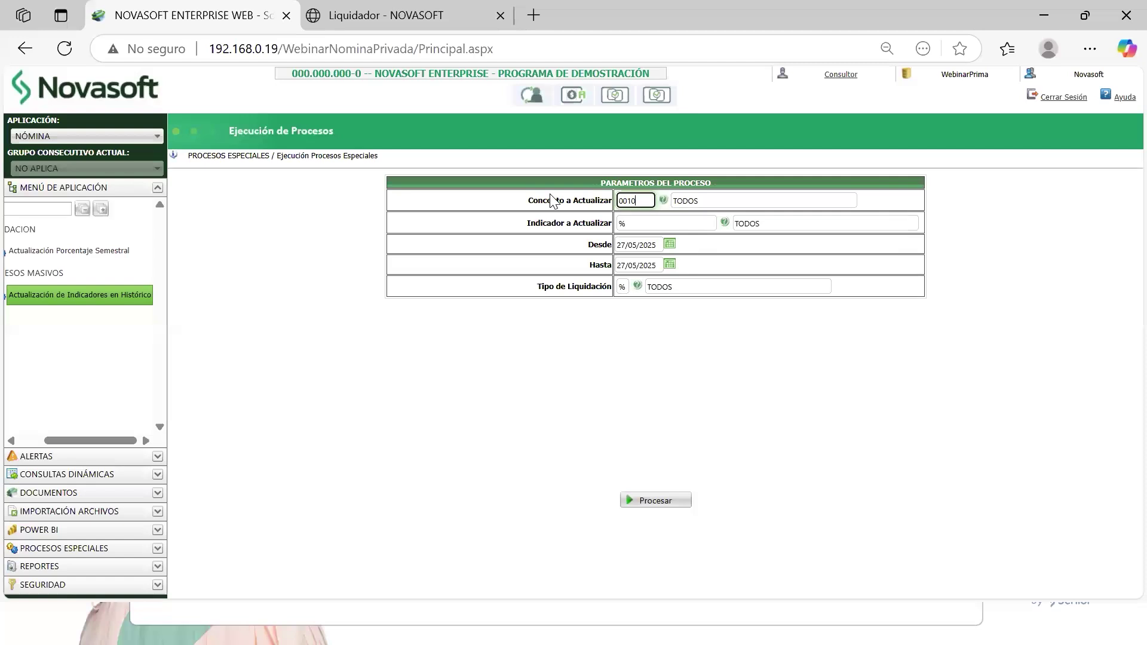
{"action": "type", "text": "72"}
{"action": "key", "text": "Tab"}
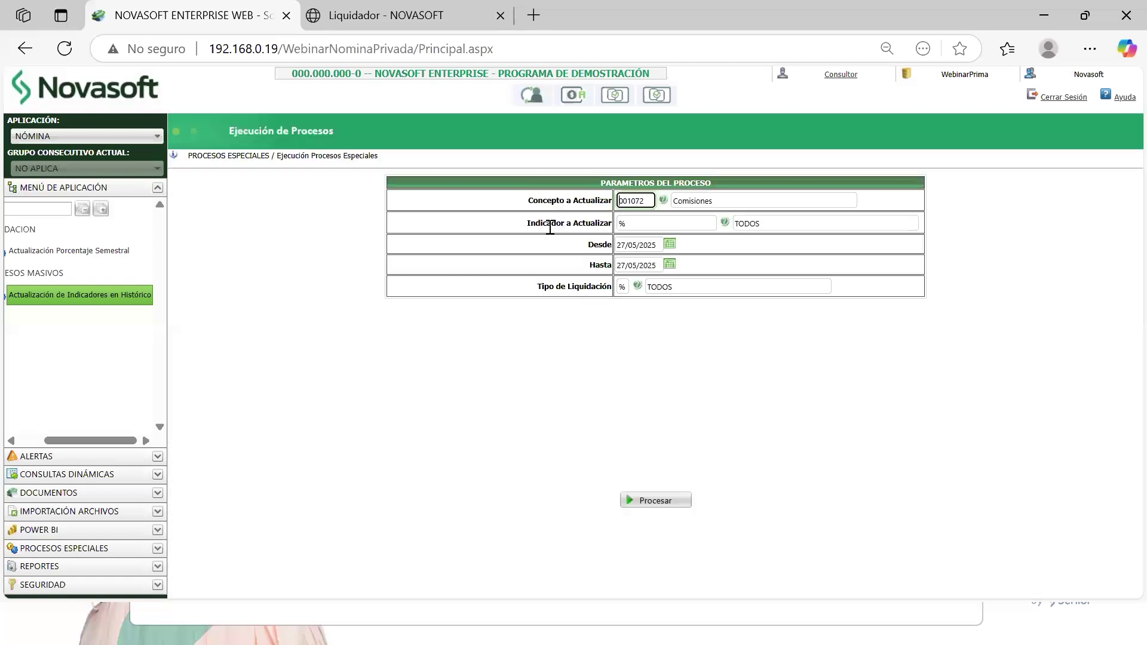
{"action": "left_click_drag", "start_coordinate": [542, 224], "coordinate": [577, 225]}
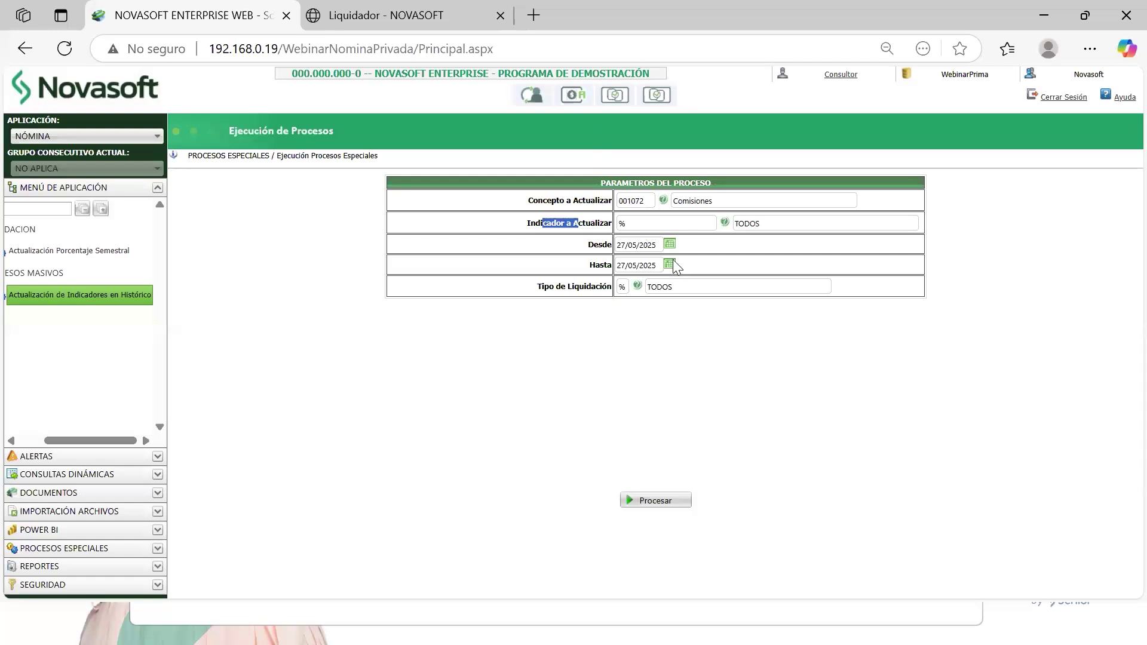
{"action": "left_click", "coordinate": [681, 224]}
{"action": "left_click", "coordinate": [725, 223]}
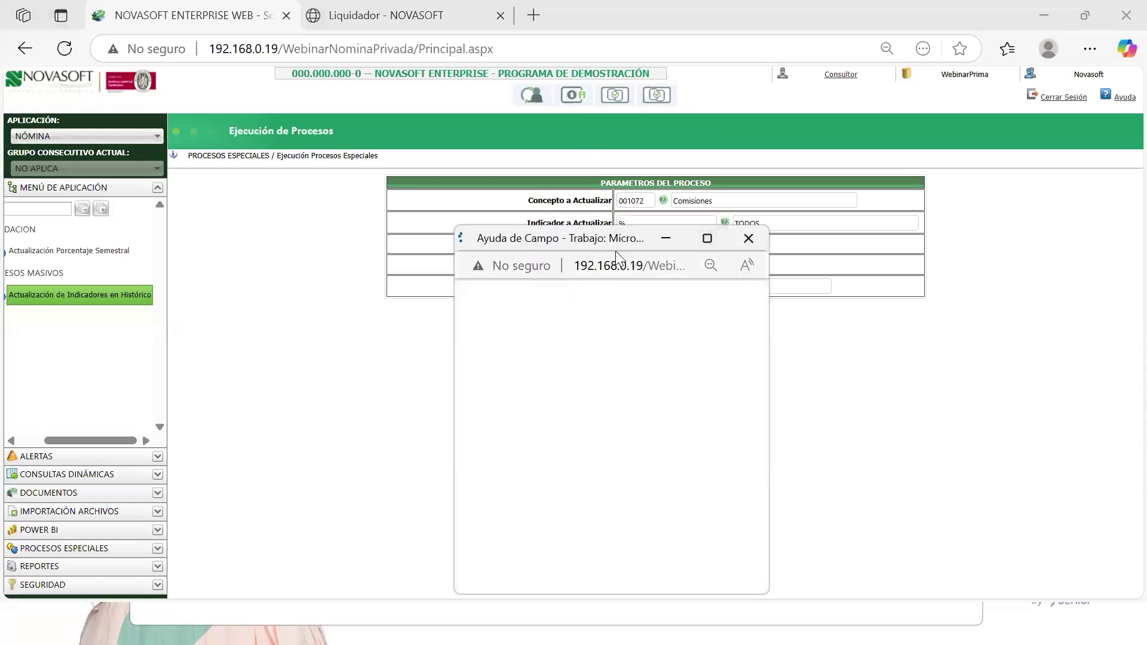
{"action": "left_click_drag", "start_coordinate": [615, 230], "coordinate": [609, 206]}
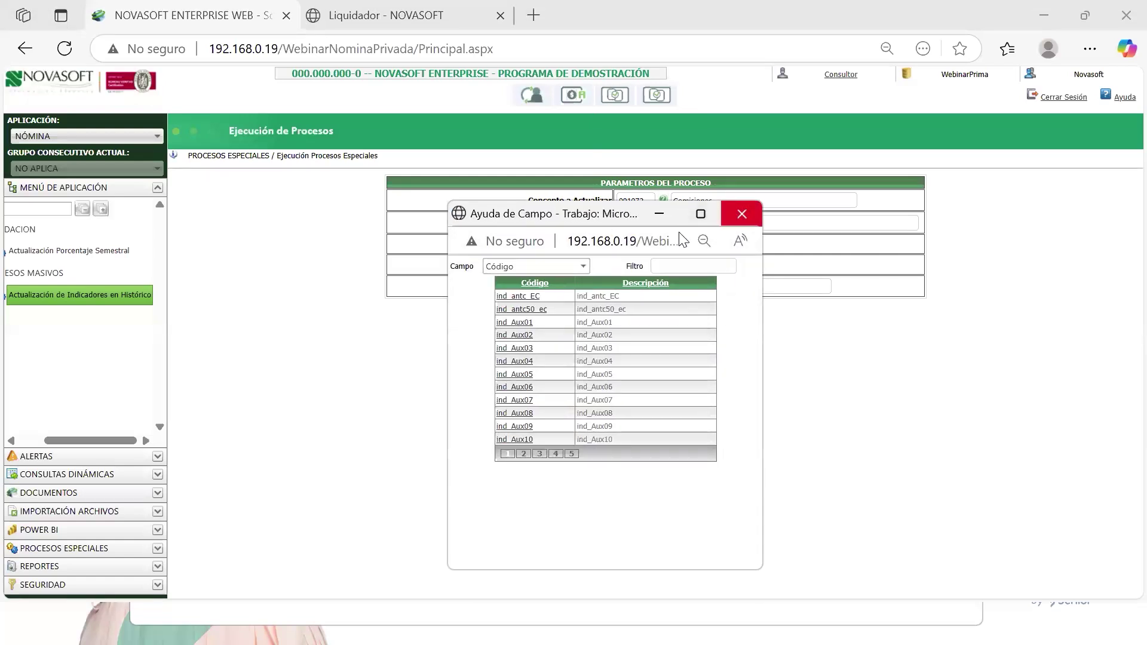
{"action": "left_click", "coordinate": [742, 213]}
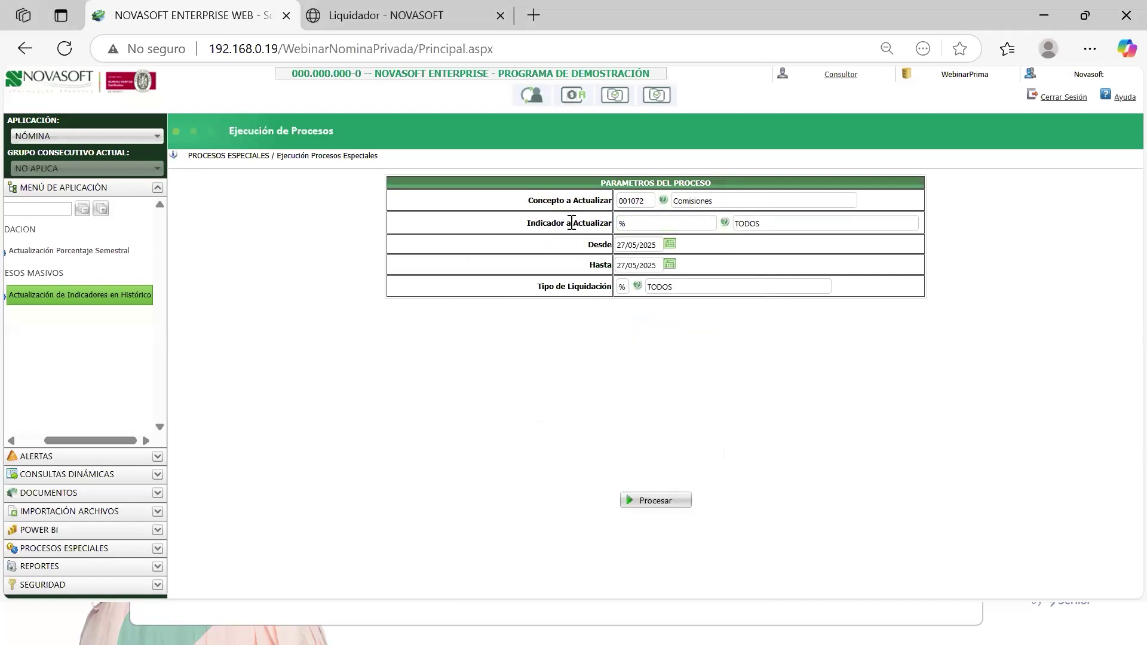
{"action": "left_click_drag", "start_coordinate": [555, 224], "coordinate": [579, 224]}
{"action": "left_click", "coordinate": [529, 224]}
- Set the update period from 1/01/2025 to 30/06/2025 using the calendars
{"action": "left_click_drag", "start_coordinate": [599, 264], "coordinate": [605, 265]}
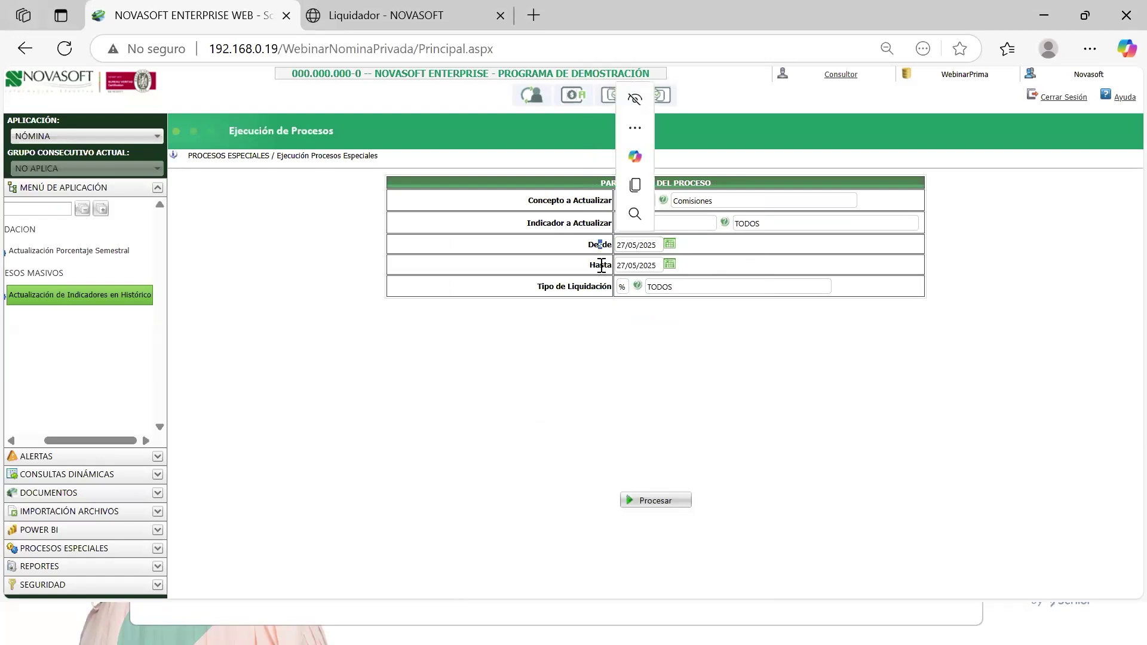
{"action": "left_click", "coordinate": [671, 244]}
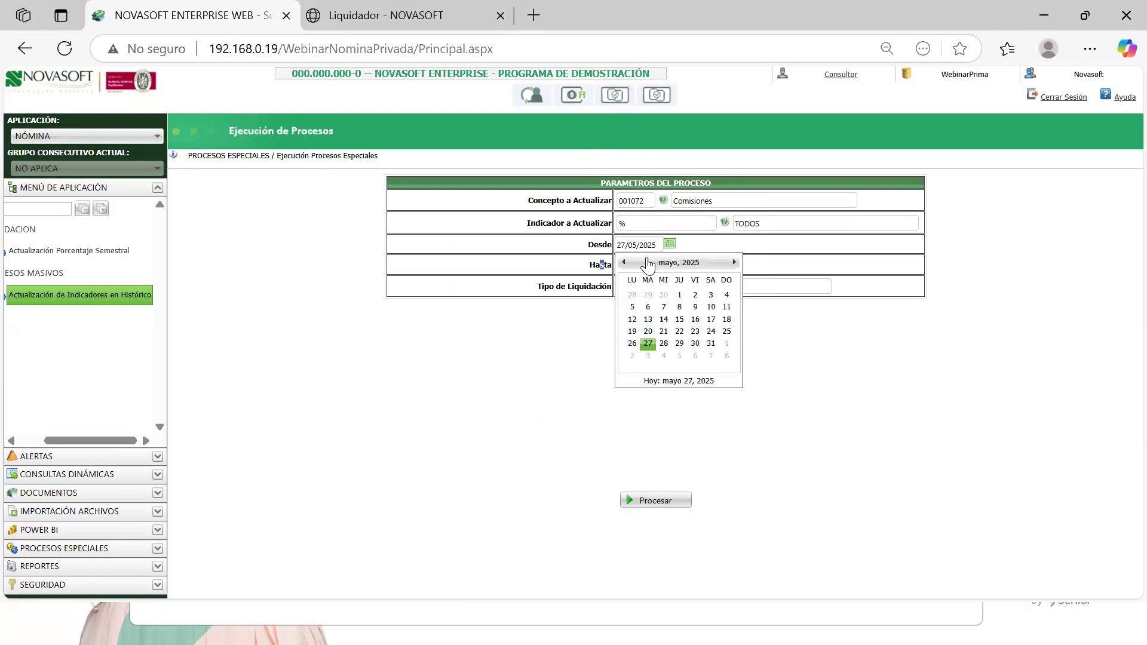
{"action": "left_click", "coordinate": [624, 262]}
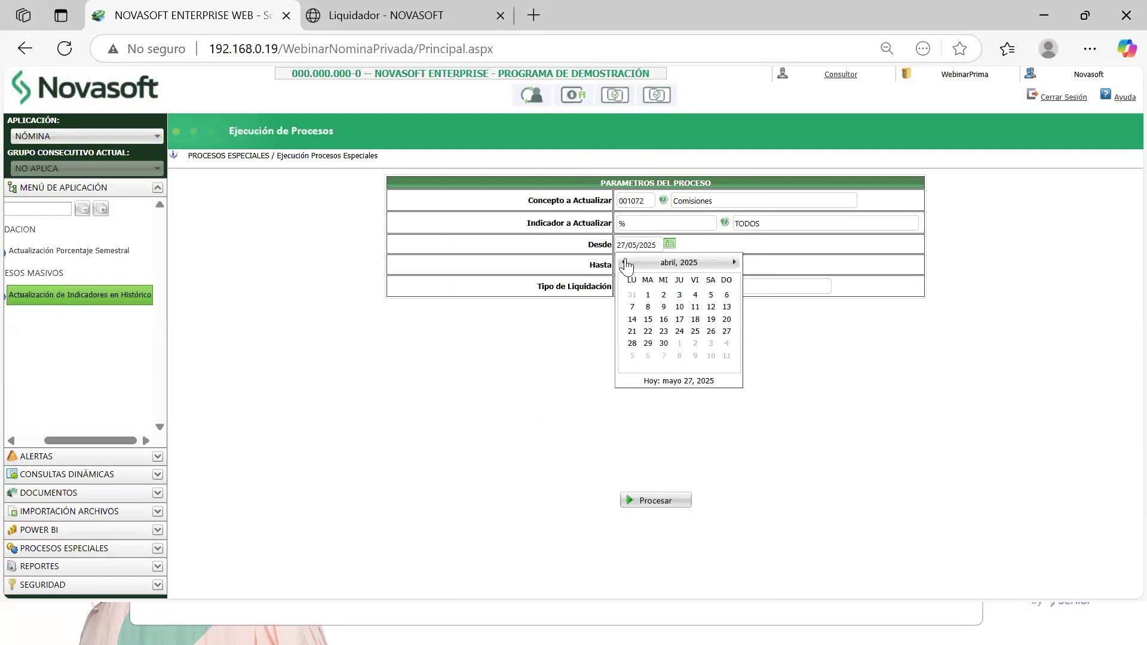
{"action": "left_click", "coordinate": [625, 262]}
{"action": "left_click", "coordinate": [625, 262]}
{"action": "left_click", "coordinate": [623, 262]}
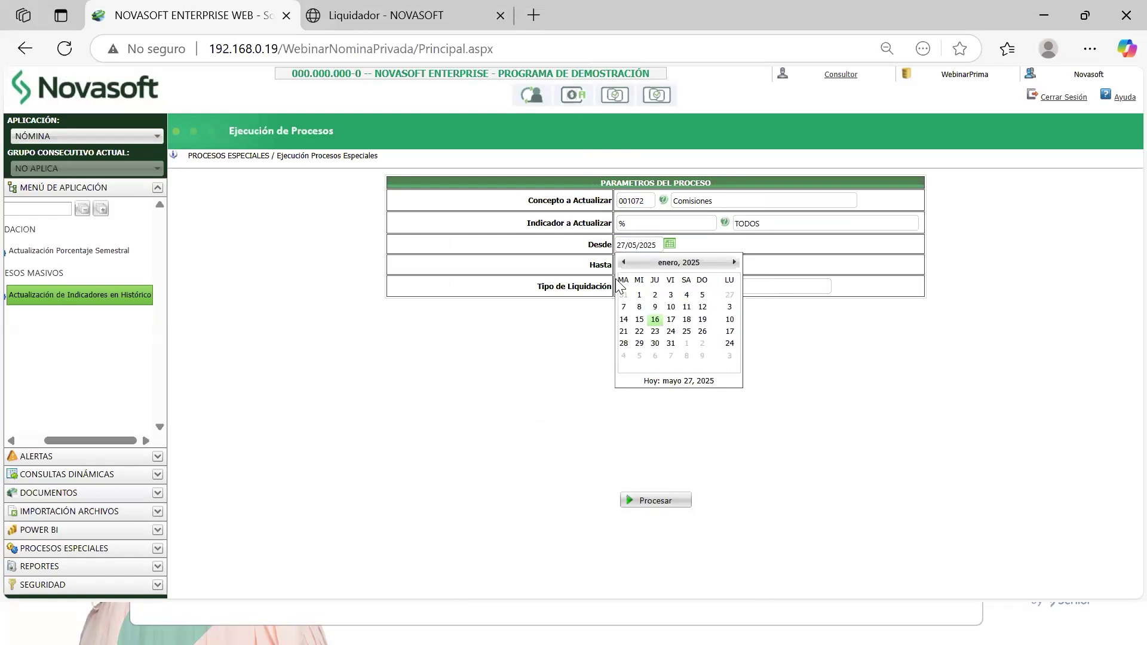
{"action": "left_click", "coordinate": [665, 296]}
{"action": "left_click", "coordinate": [670, 264]}
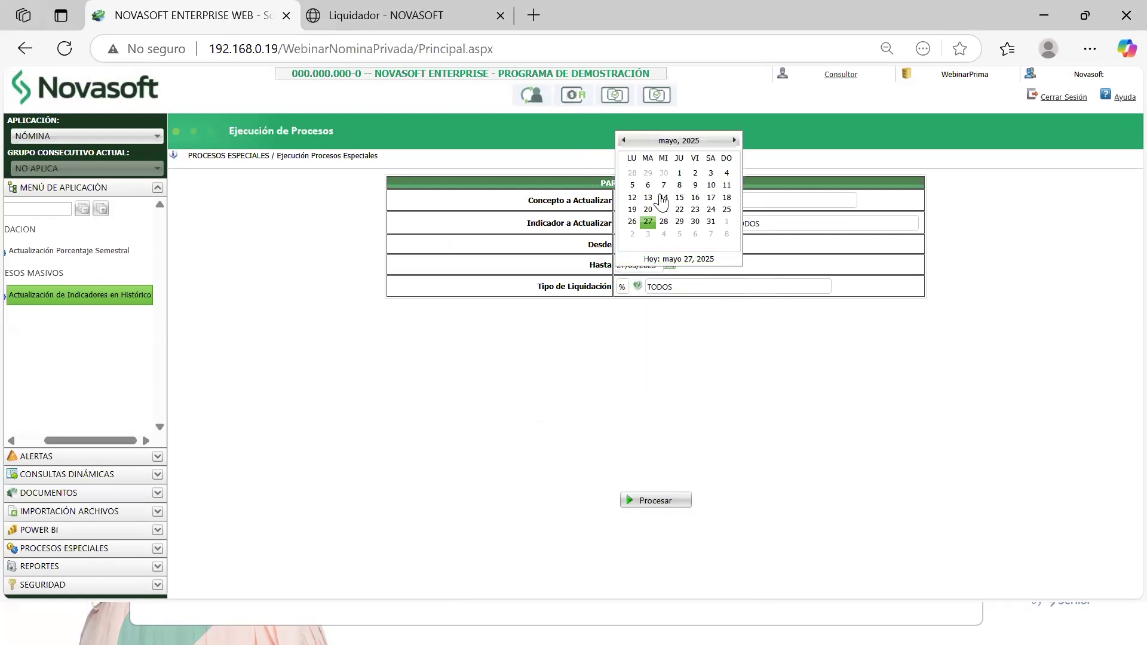
{"action": "left_click", "coordinate": [732, 141]}
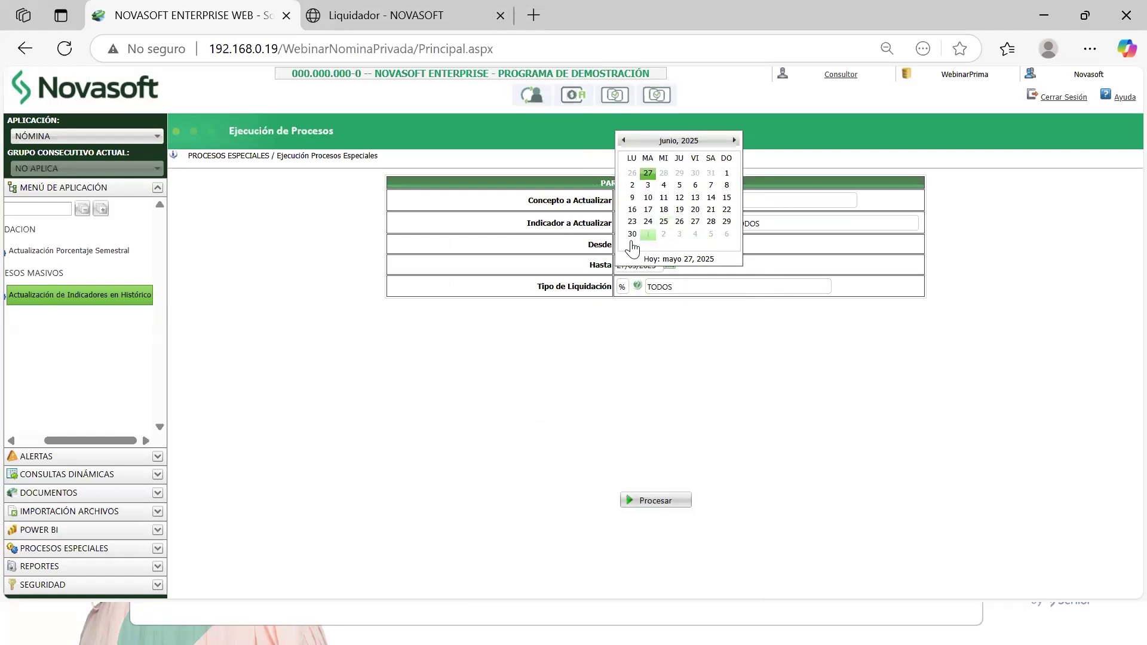
{"action": "left_click", "coordinate": [632, 234]}
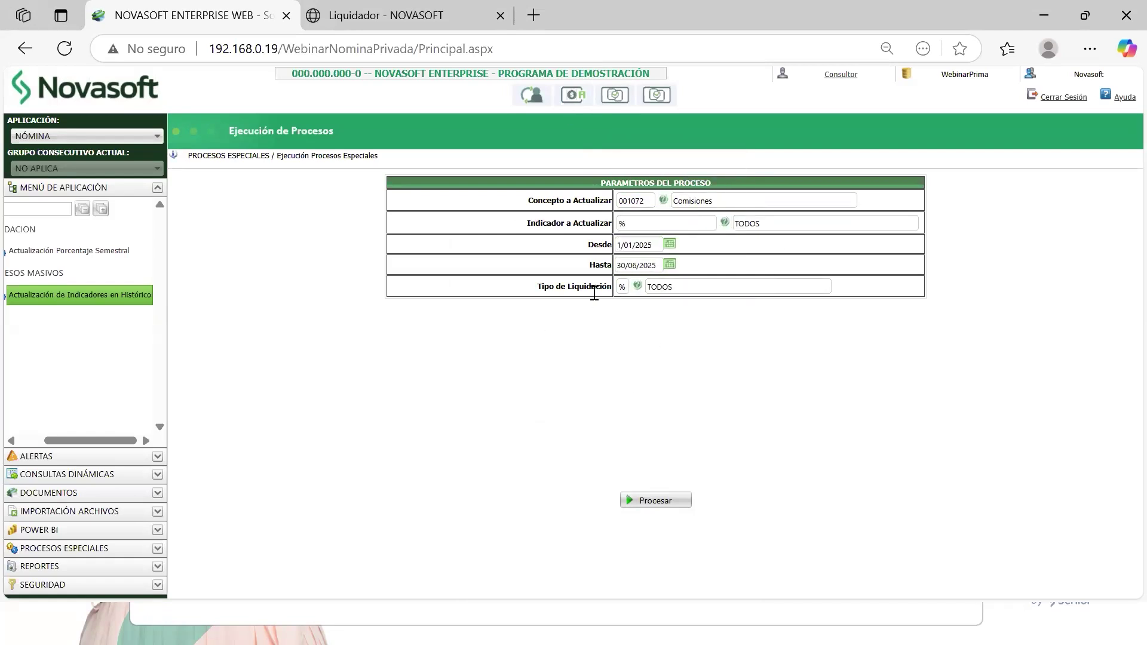
{"action": "left_click_drag", "start_coordinate": [548, 287], "coordinate": [590, 300]}
{"action": "left_click", "coordinate": [701, 362]}
{"action": "left_click_drag", "start_coordinate": [572, 201], "coordinate": [537, 201]}
{"action": "left_click", "coordinate": [472, 167]}
{"action": "left_click", "coordinate": [490, 276]}
{"action": "left_click", "coordinate": [374, 321]}
{"action": "key", "text": "alt+Tab"}
{"action": "key", "text": "alt+Tab"}
{"action": "key", "text": "alt+Tab"}
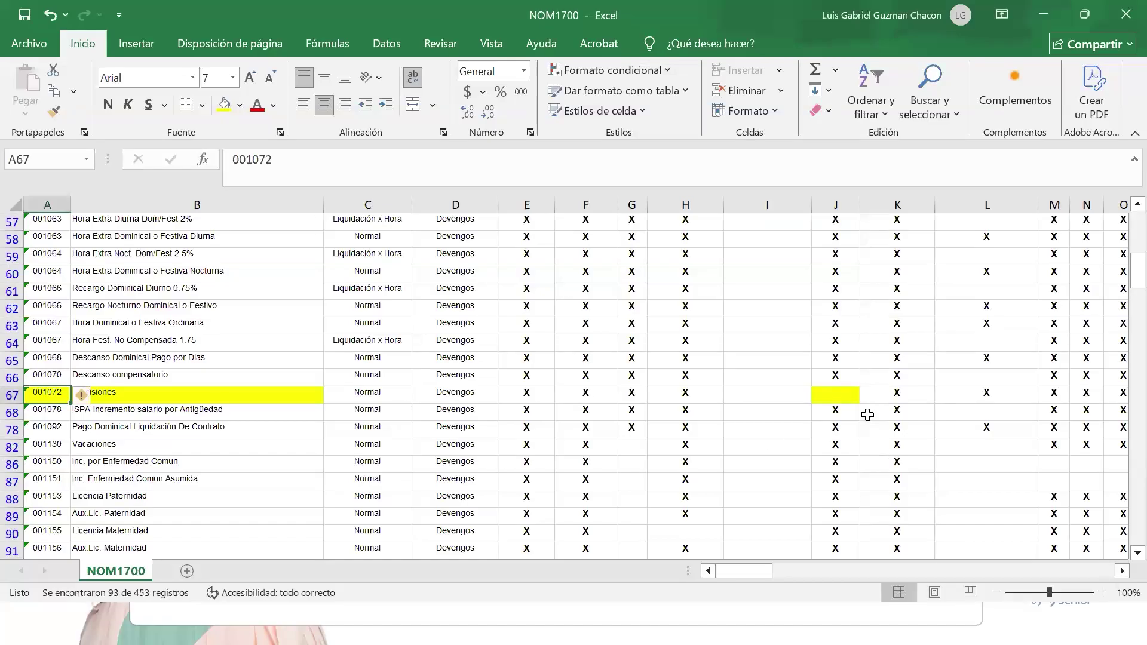
{"action": "left_click", "coordinate": [294, 391]}
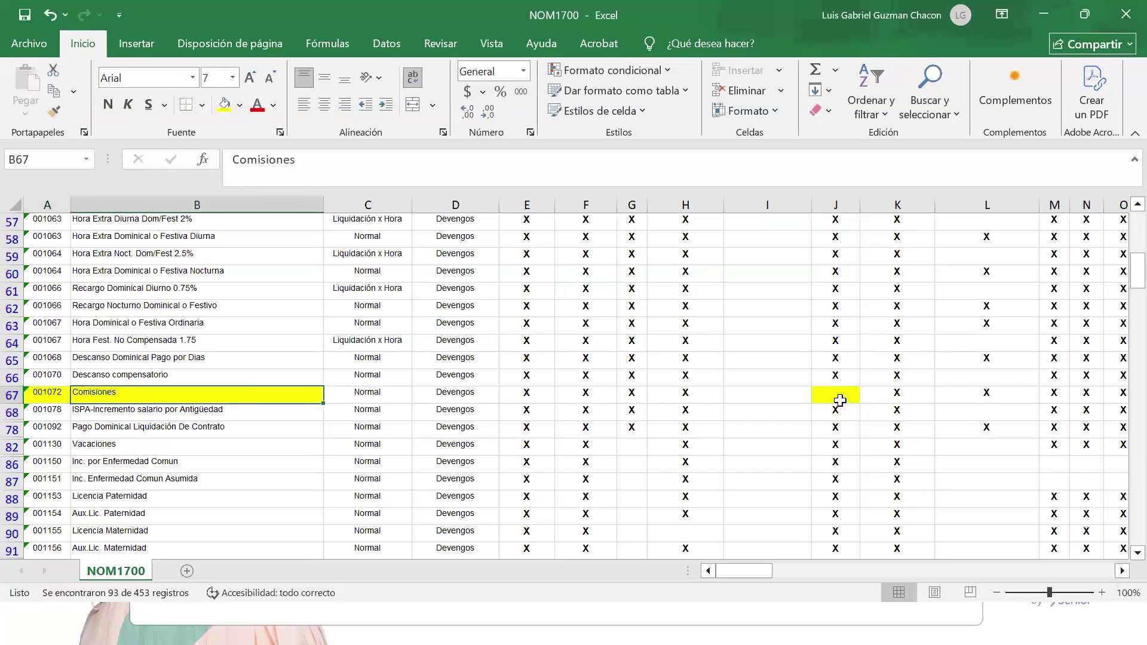
{"action": "left_click", "coordinate": [837, 395]}
{"action": "left_click", "coordinate": [39, 401]}
{"action": "key", "text": "Right"}
{"action": "key", "text": "Right"}
{"action": "key", "text": "Right"}
{"action": "key", "text": "Right"}
{"action": "key", "text": "Right"}
{"action": "key", "text": "Right"}
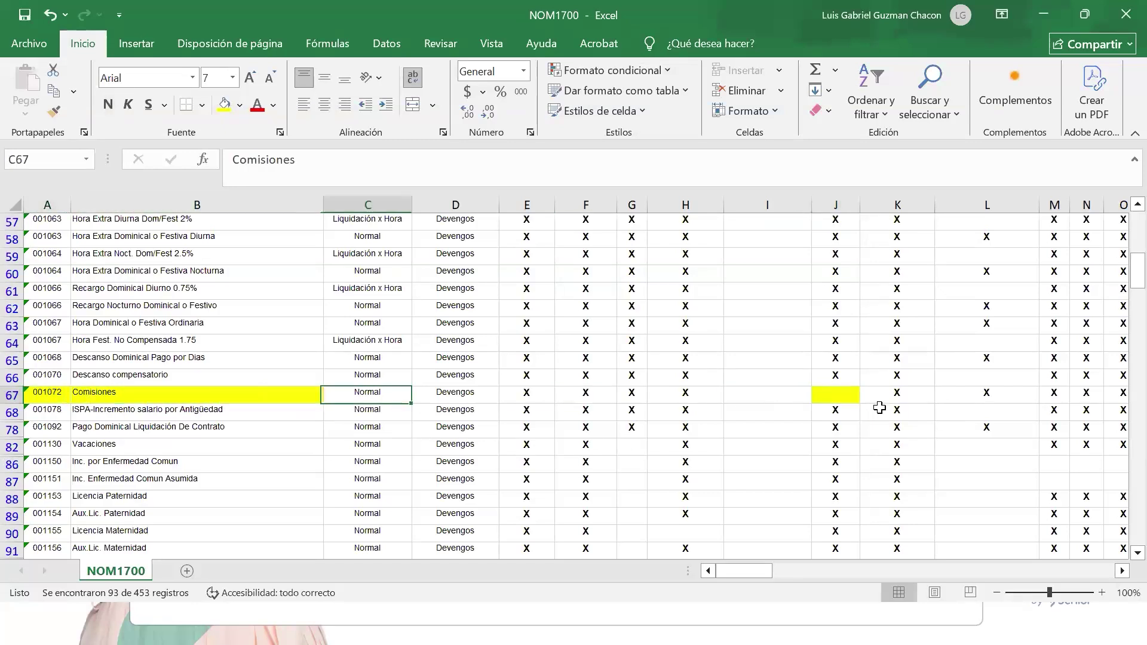
{"action": "left_click", "coordinate": [834, 392]}
{"action": "left_click", "coordinate": [185, 399]}
{"action": "key", "text": "alt+Tab"}
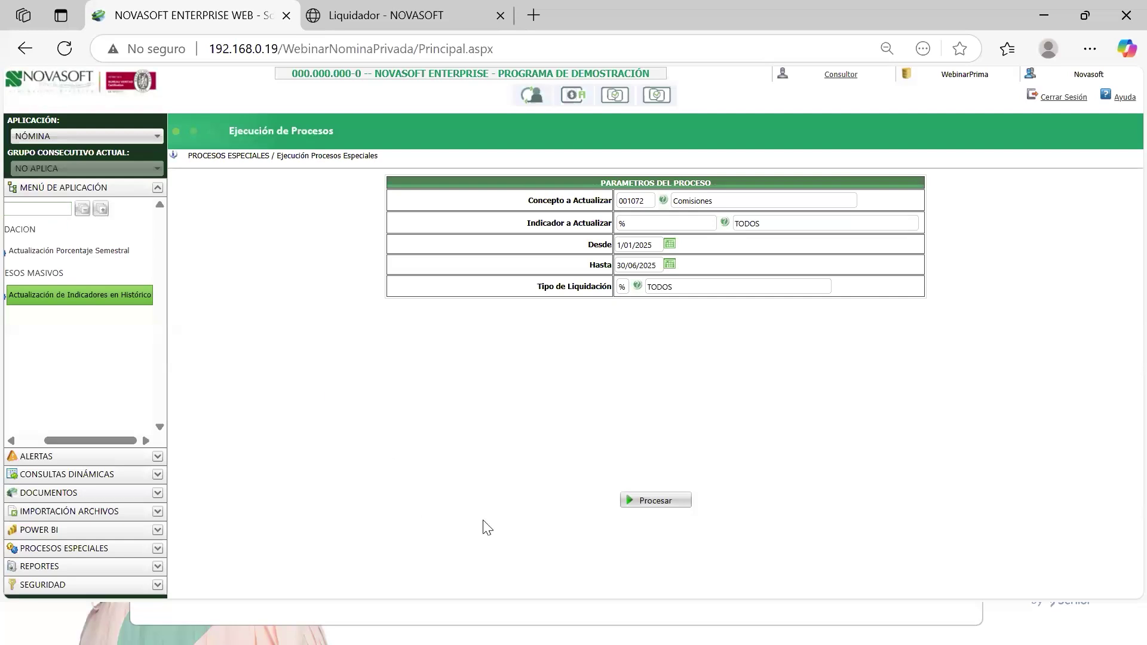
{"action": "key", "text": "alt+Tab"}
{"action": "key", "text": "alt+Tab"}
{"action": "key", "text": "alt+Tab"}
{"action": "key", "text": "alt+Tab"}
{"action": "key", "text": "alt+Tab"}
- Advance to the Actualización de Indicadores en Históricos slide in the presentation
{"action": "key", "text": "Right"}
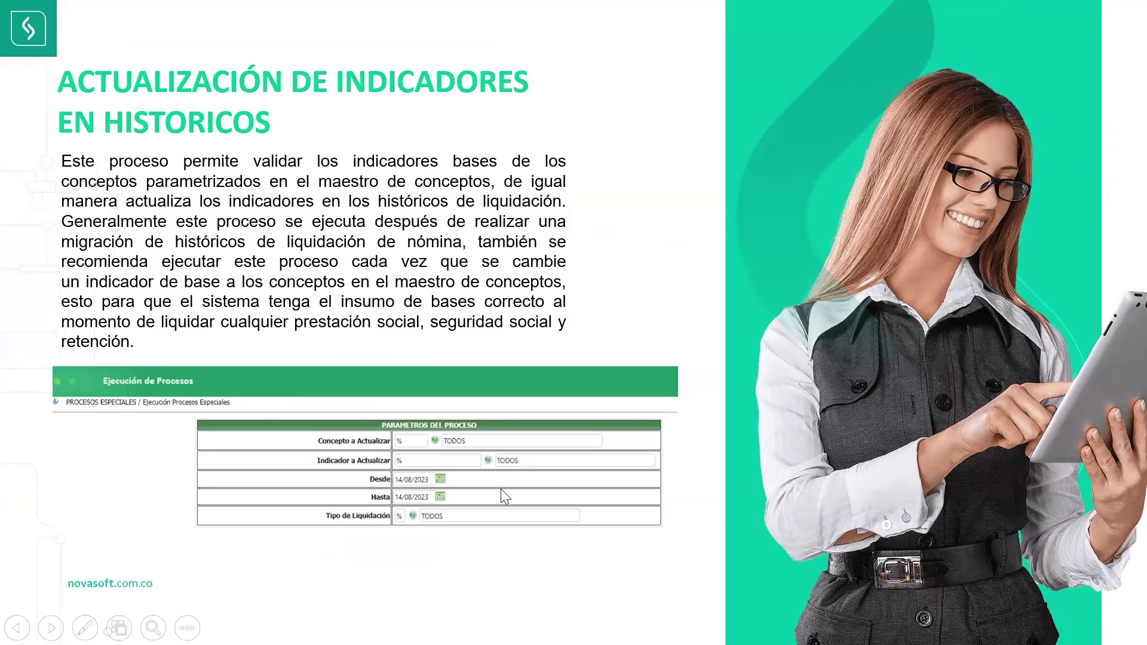
- Advance to the Tipos de Contrato slide (Escenario 1, 1 de mayo raise) and return to Novasoft
{"action": "left_click", "coordinate": [637, 163]}
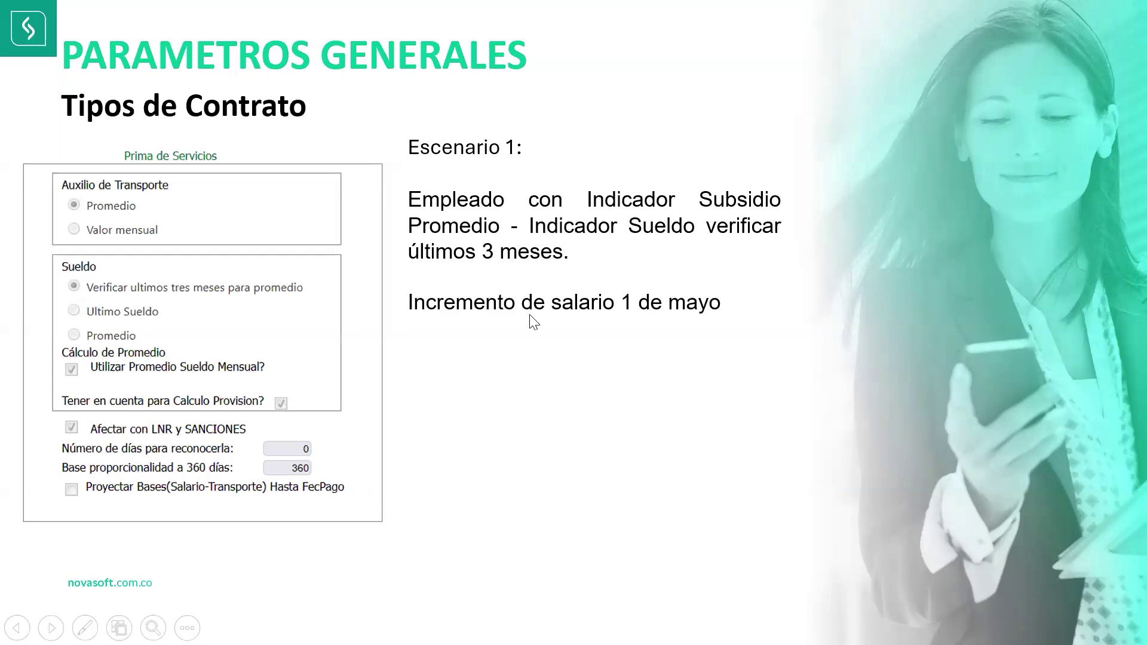
{"action": "key", "text": "alt+Tab"}
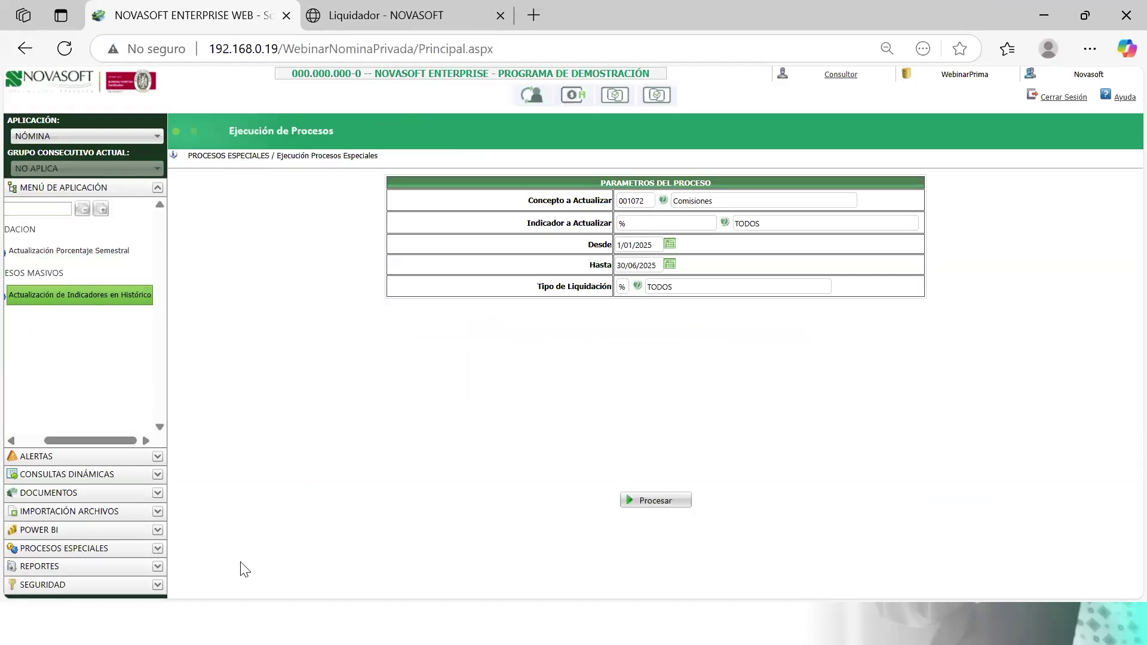
- Search 'tipos', open Tipos de Contrato, load type 01 and show its Cesantías - Prima settings
{"action": "left_click_drag", "start_coordinate": [54, 210], "coordinate": [9, 213]}
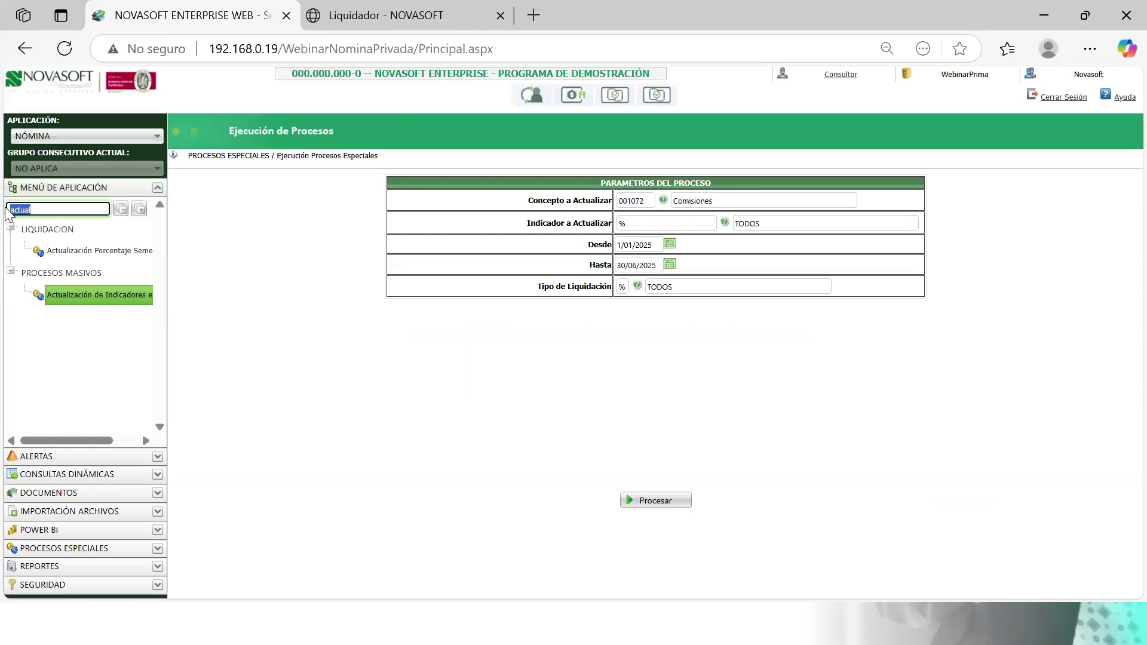
{"action": "type", "text": "tipos de c"}
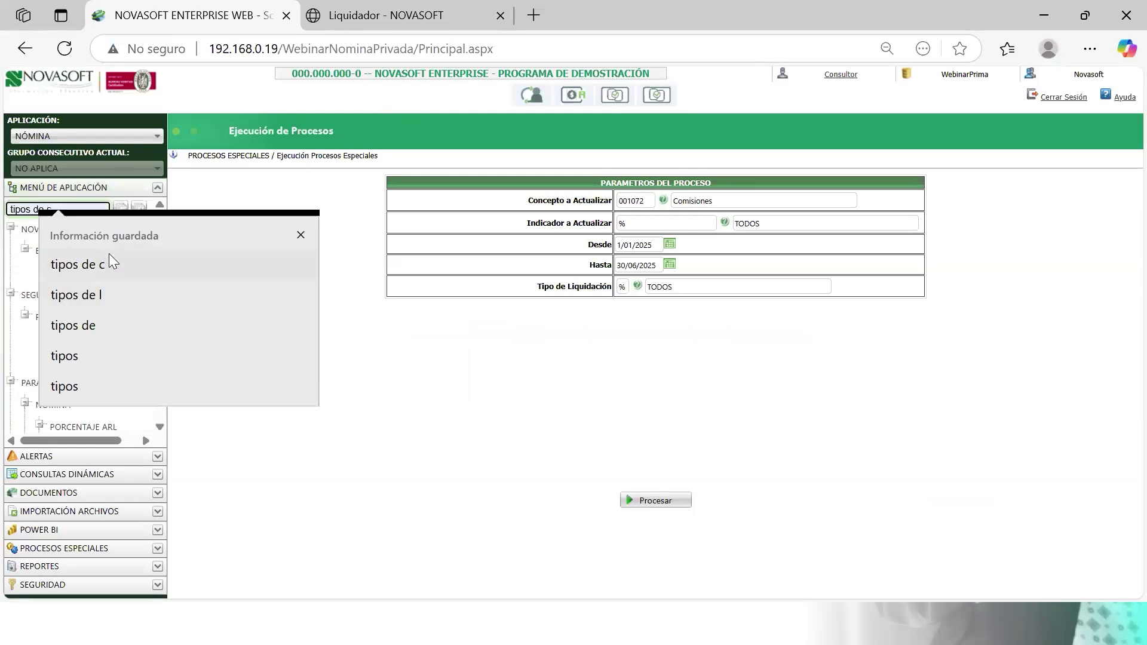
{"action": "left_click", "coordinate": [109, 257]}
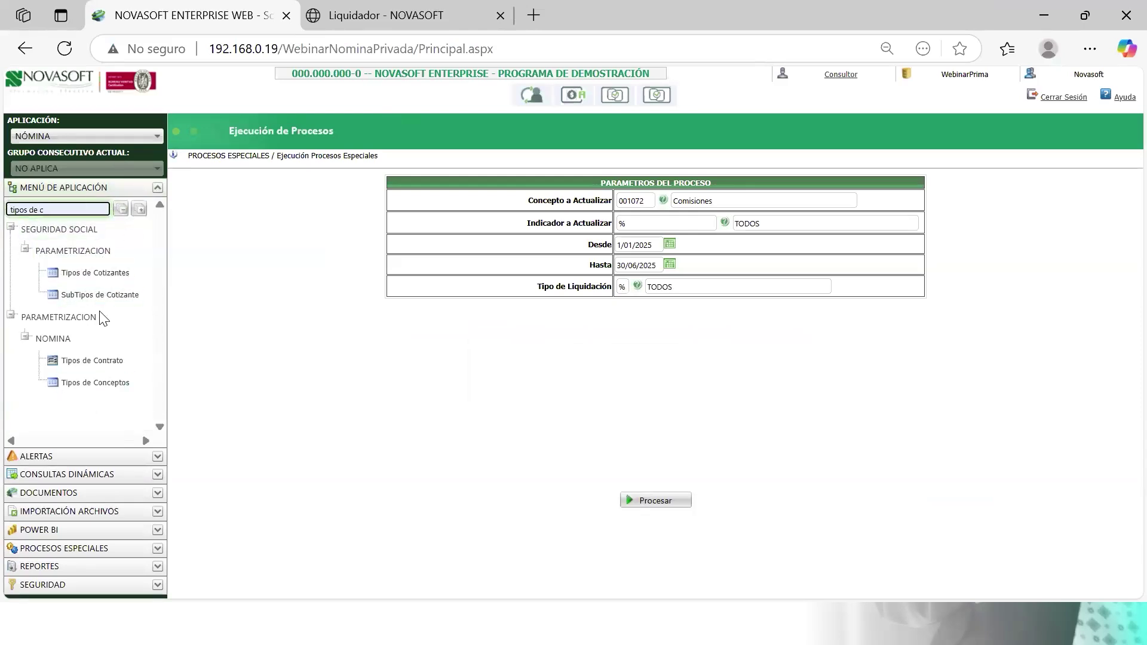
{"action": "left_click", "coordinate": [93, 360]}
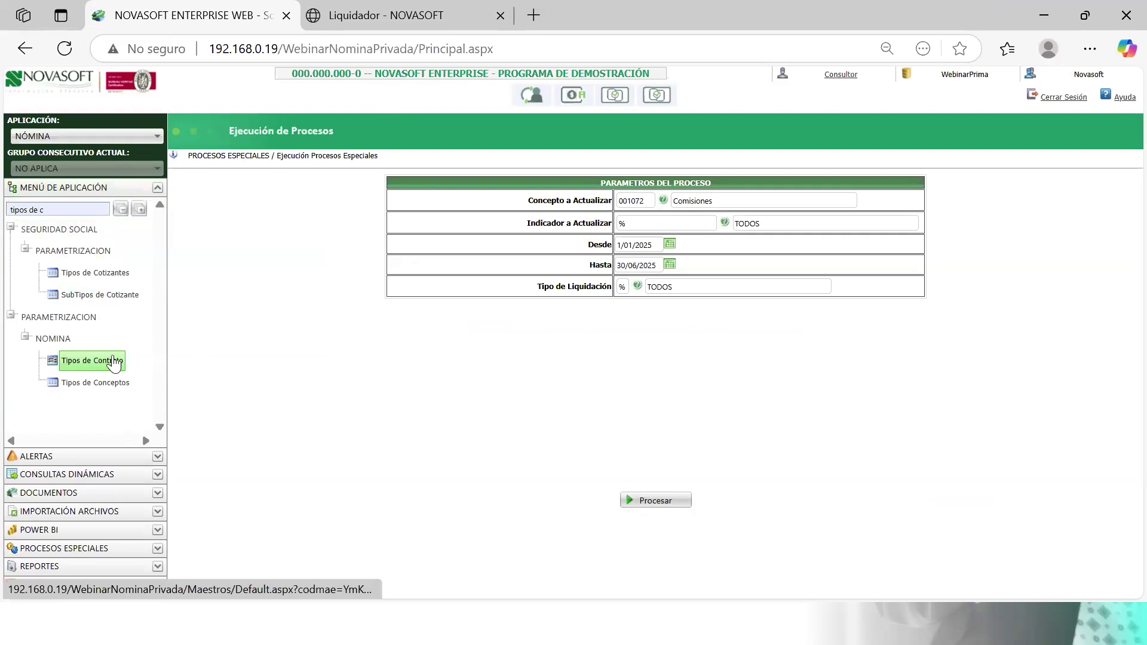
{"action": "left_click", "coordinate": [109, 361]}
{"action": "left_click", "coordinate": [376, 187]}
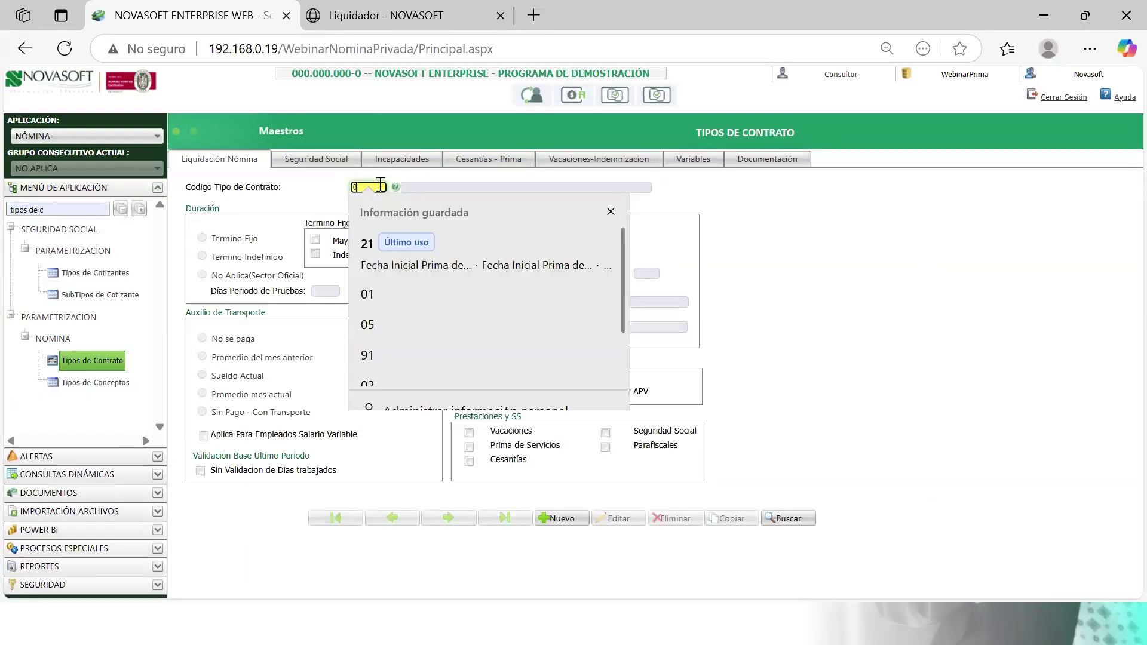
{"action": "type", "text": "0"}
{"action": "left_click_drag", "start_coordinate": [433, 186], "coordinate": [508, 203]}
{"action": "left_click", "coordinate": [898, 356]}
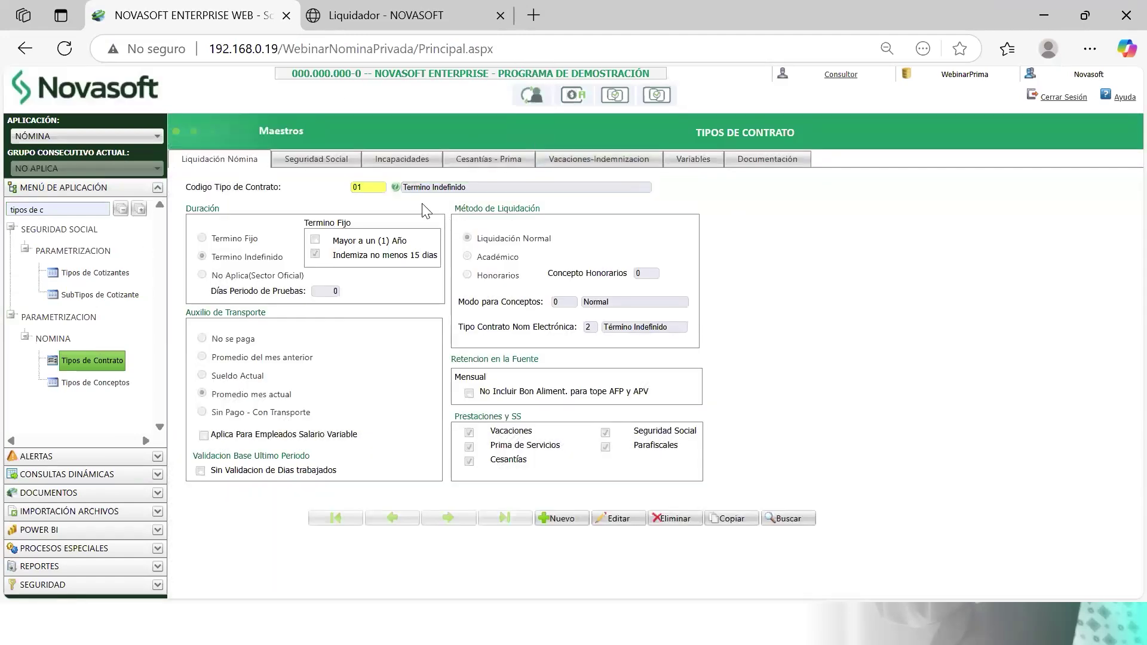
{"action": "left_click", "coordinate": [488, 162]}
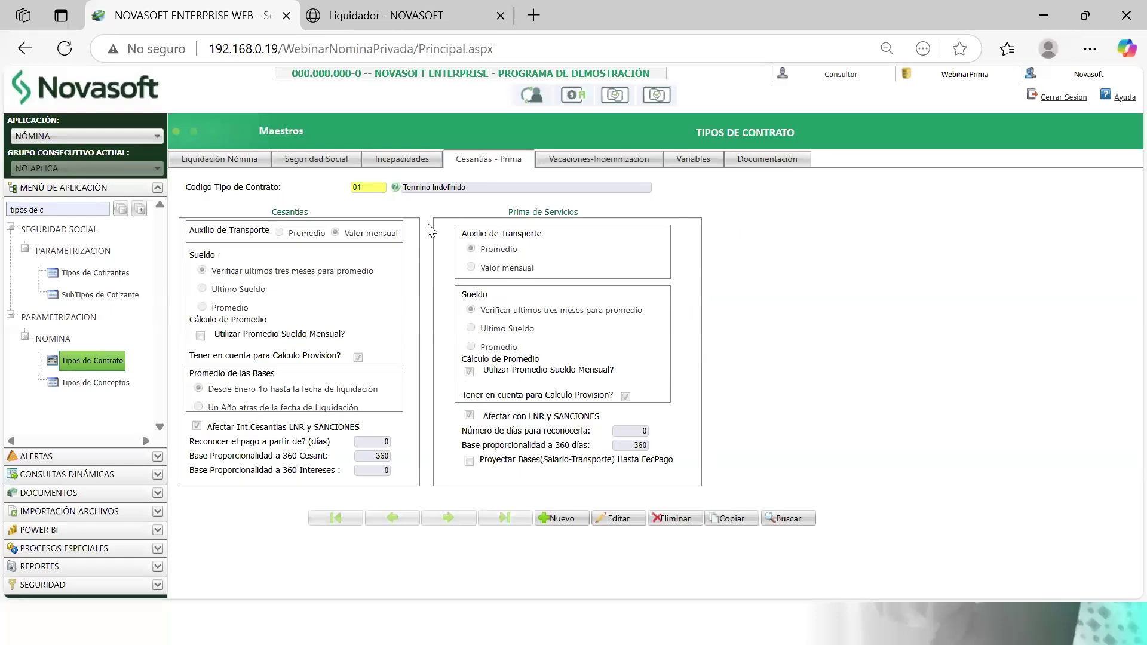
- Point out the Termino Indefinido description, Promedio transport option and three-month salary verification
{"action": "left_click_drag", "start_coordinate": [426, 187], "coordinate": [424, 221]}
{"action": "left_click", "coordinate": [426, 221]}
{"action": "left_click_drag", "start_coordinate": [567, 214], "coordinate": [569, 215]}
{"action": "left_click", "coordinate": [827, 266]}
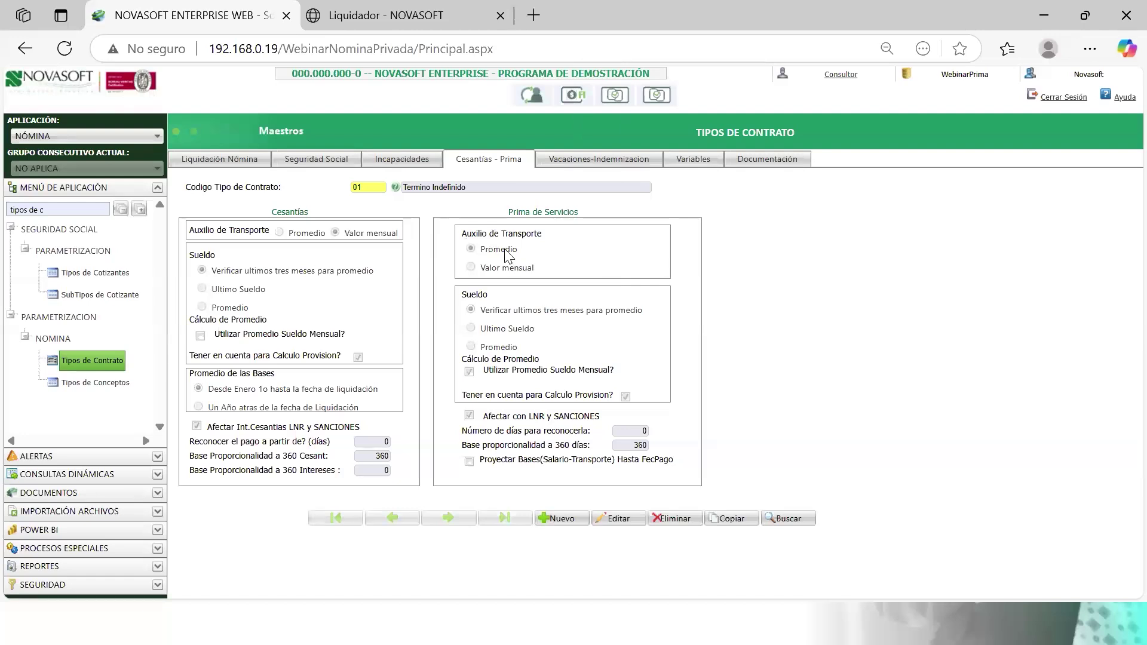
{"action": "left_click_drag", "start_coordinate": [489, 250], "coordinate": [506, 251]}
{"action": "left_click", "coordinate": [800, 288]}
{"action": "left_click", "coordinate": [775, 311]}
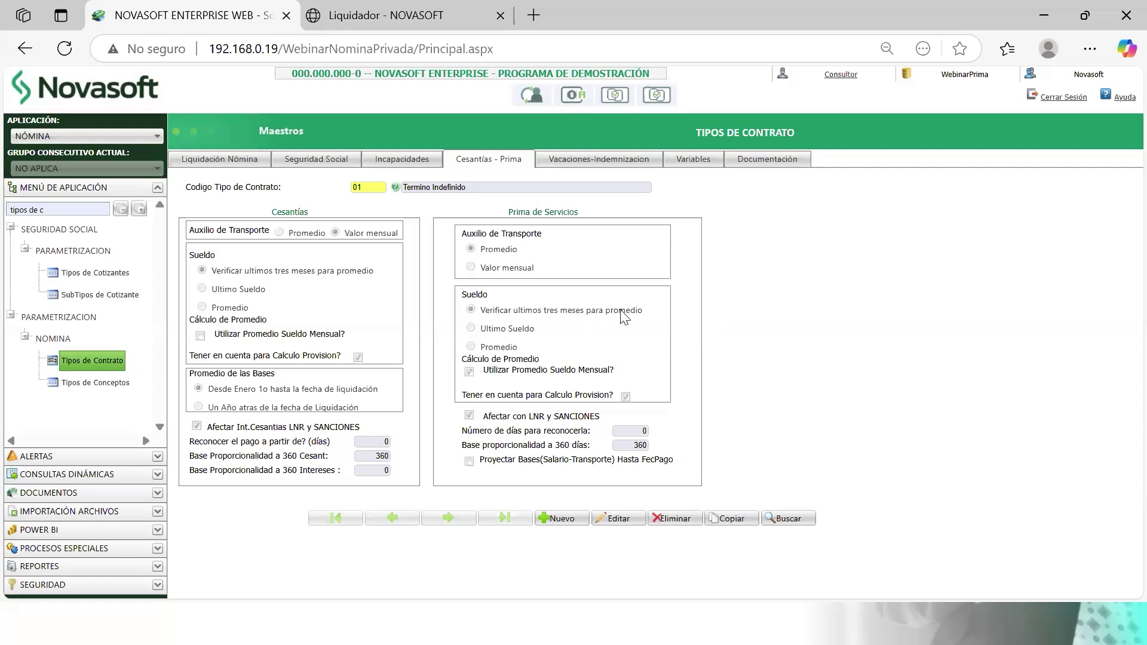
{"action": "left_click_drag", "start_coordinate": [608, 318], "coordinate": [578, 311]}
{"action": "left_click_drag", "start_coordinate": [503, 313], "coordinate": [605, 317]}
{"action": "left_click_drag", "start_coordinate": [498, 314], "coordinate": [614, 314]}
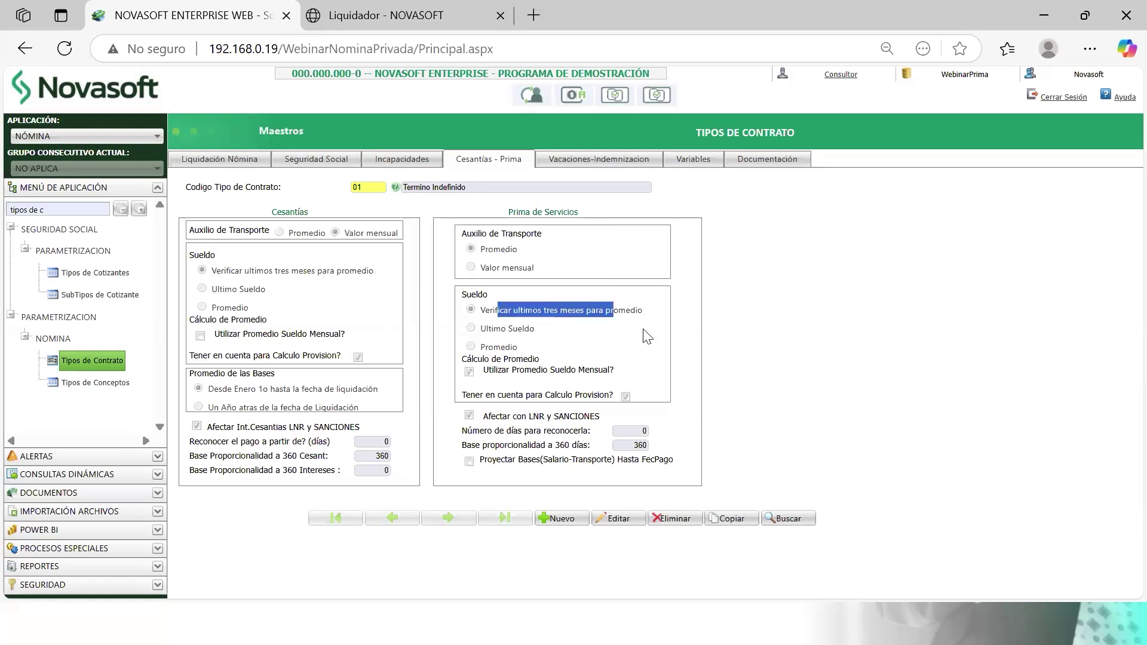
{"action": "left_click", "coordinate": [561, 306]}
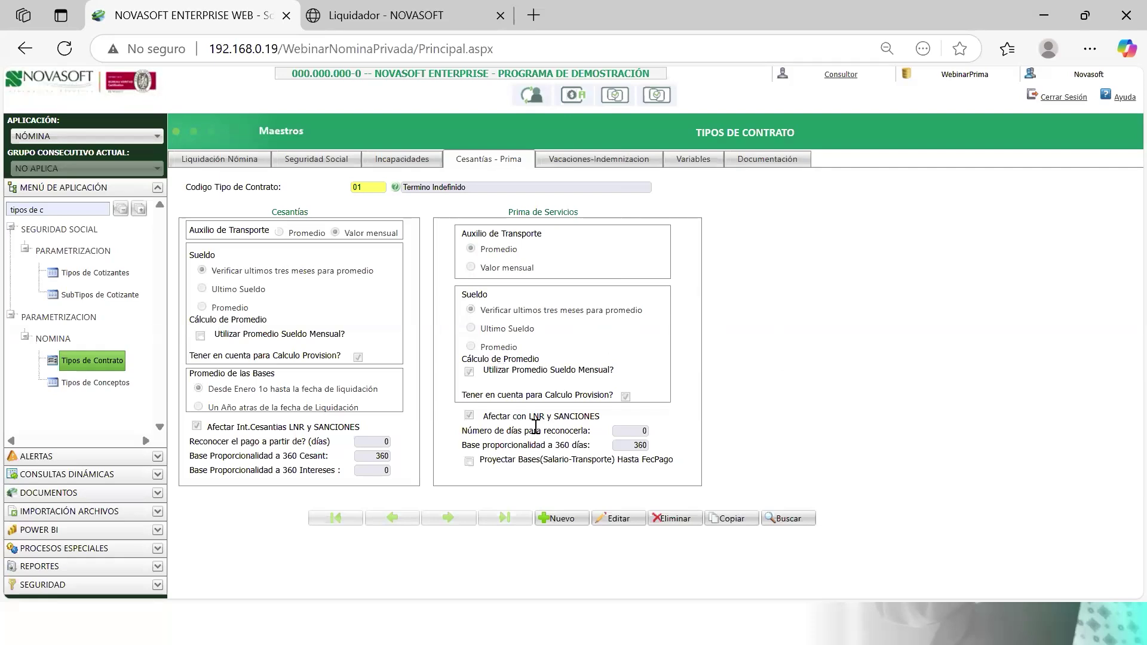
- Glance at the Tipos de Contrato slide and return to the Novasoft form
{"action": "key", "text": "alt+Tab"}
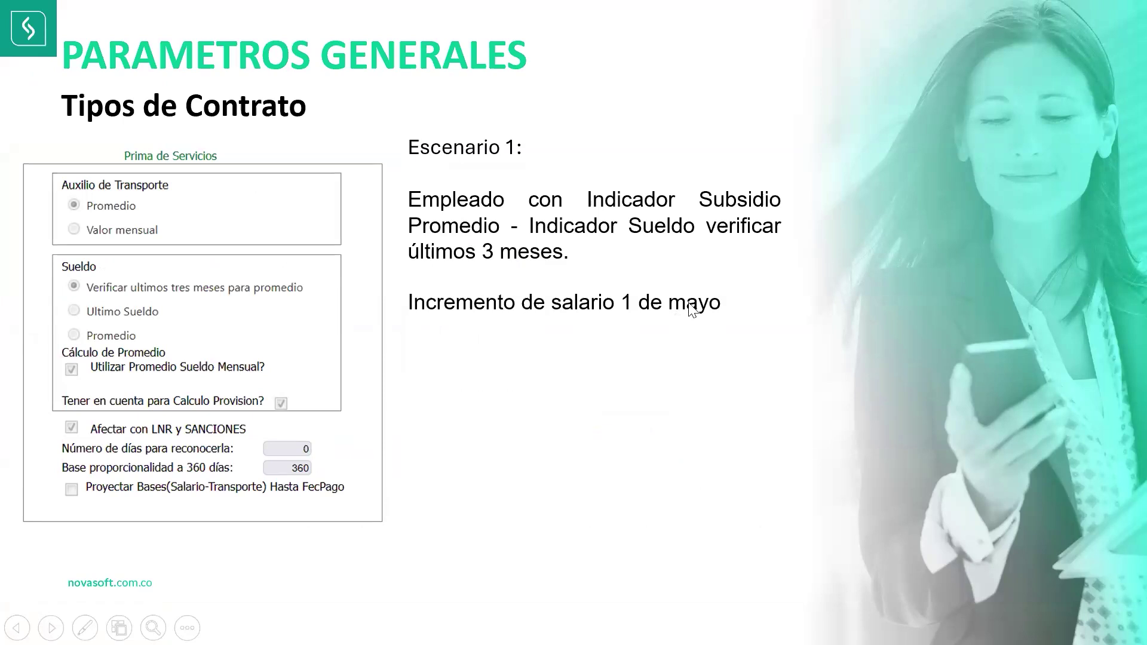
{"action": "key", "text": "alt+Tab"}
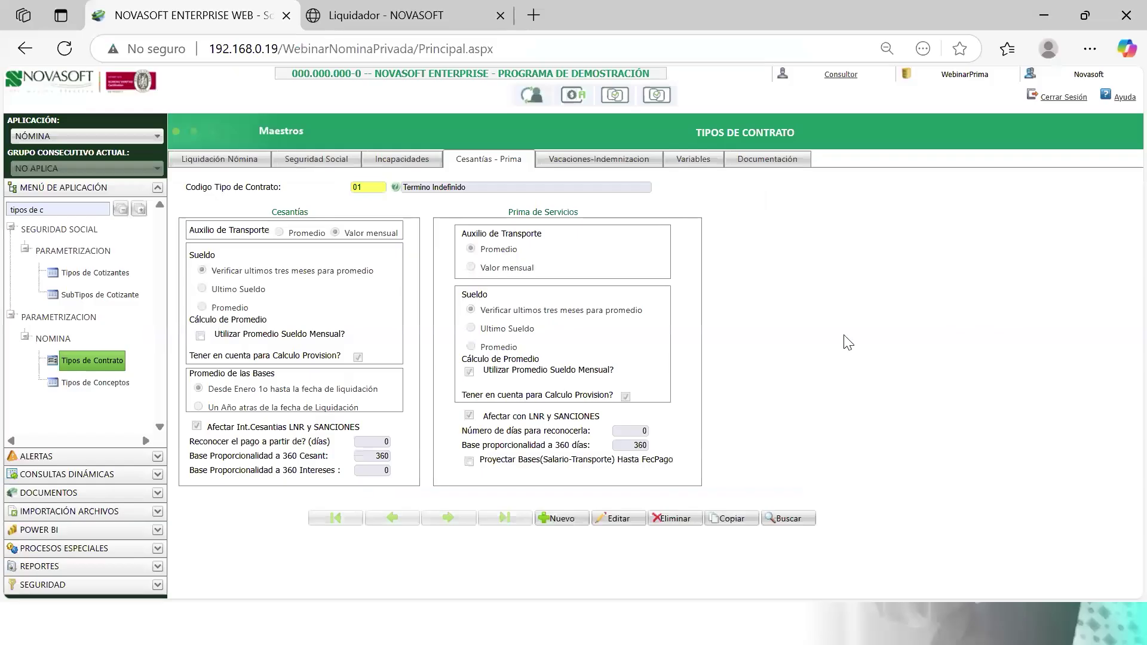
{"action": "left_click_drag", "start_coordinate": [44, 209], "coordinate": [3, 222]}
- Open Liquidación via 'liq', choose Prima de Servicios and date it 30/06/2025
{"action": "type", "text": "liqui"}
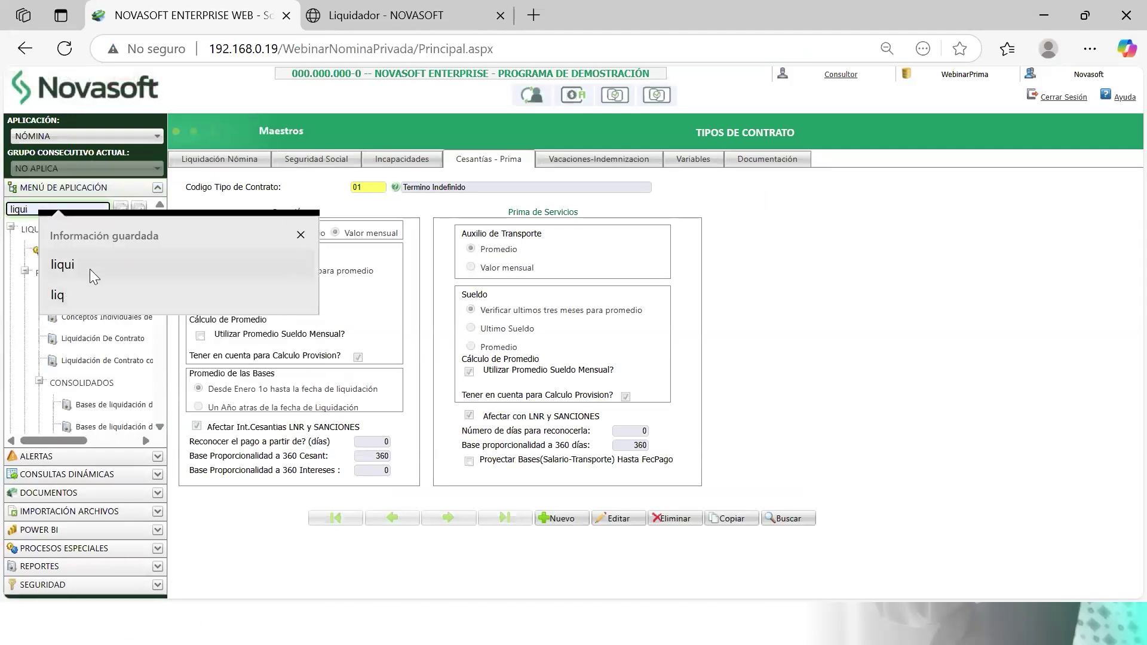
{"action": "left_click", "coordinate": [90, 267]}
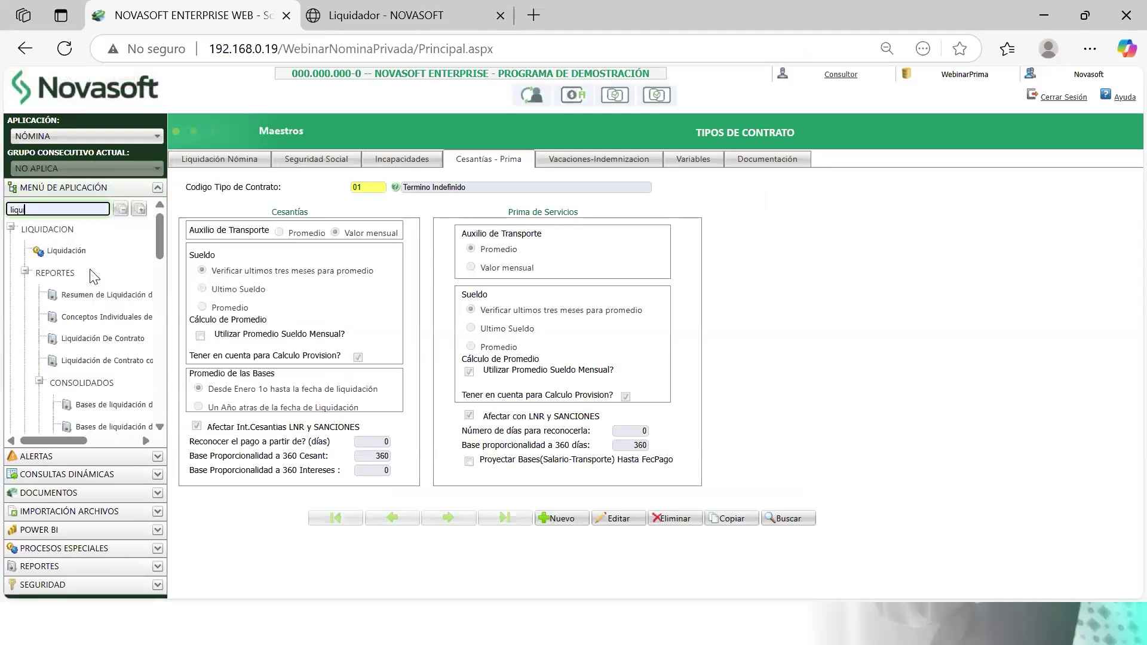
{"action": "left_click", "coordinate": [71, 251]}
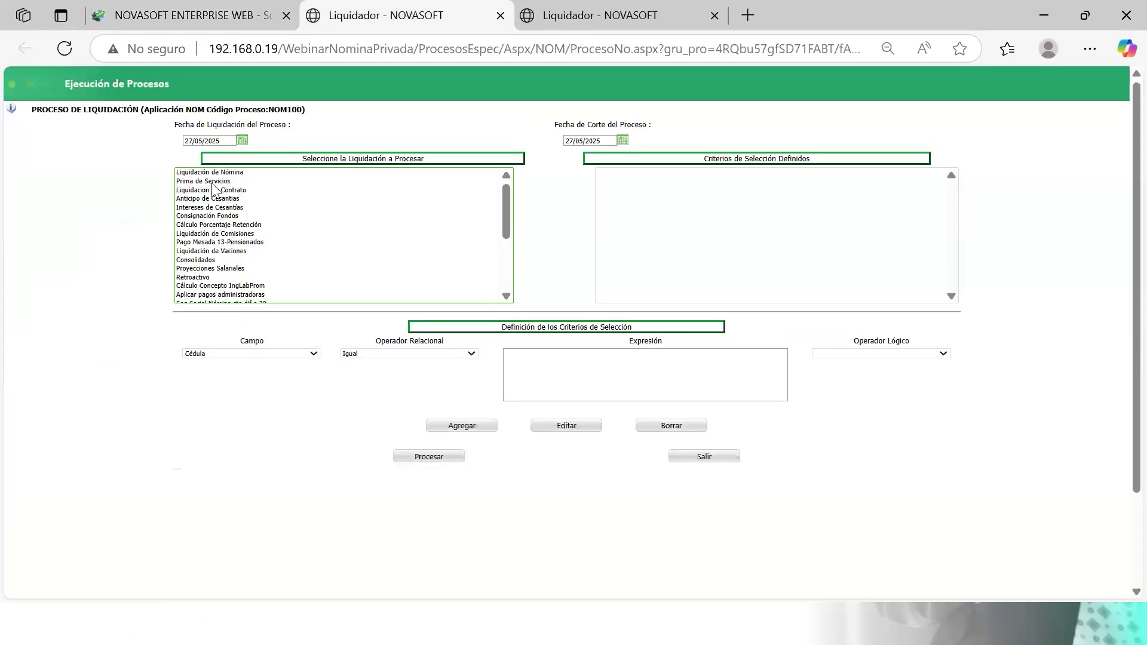
{"action": "left_click", "coordinate": [212, 181]}
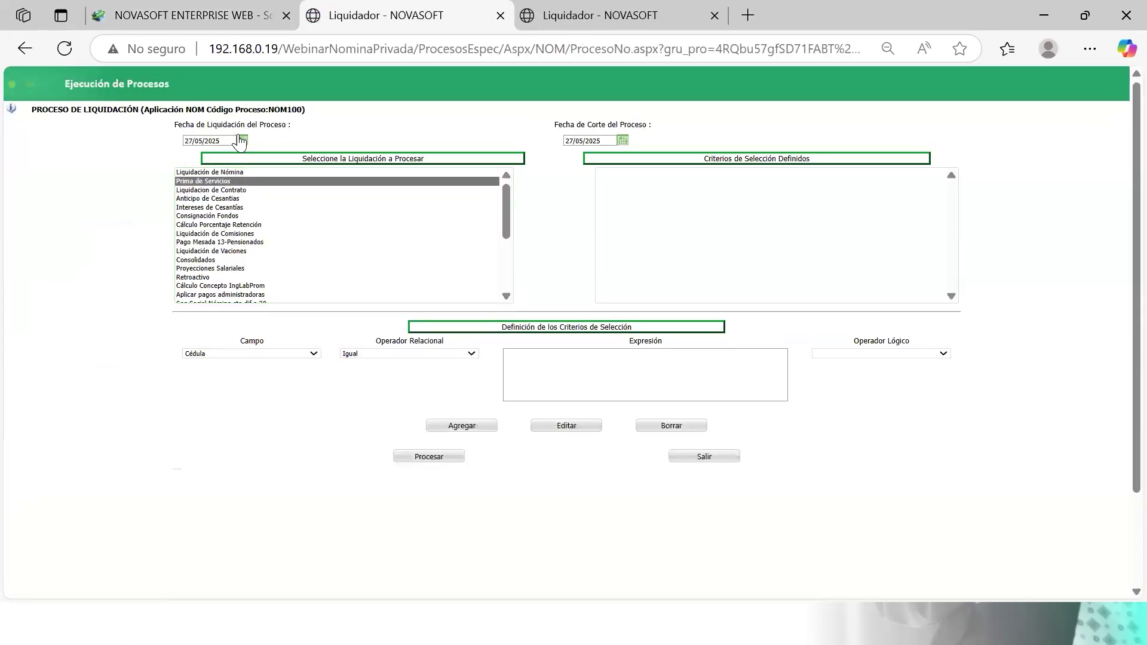
{"action": "left_click", "coordinate": [241, 139]}
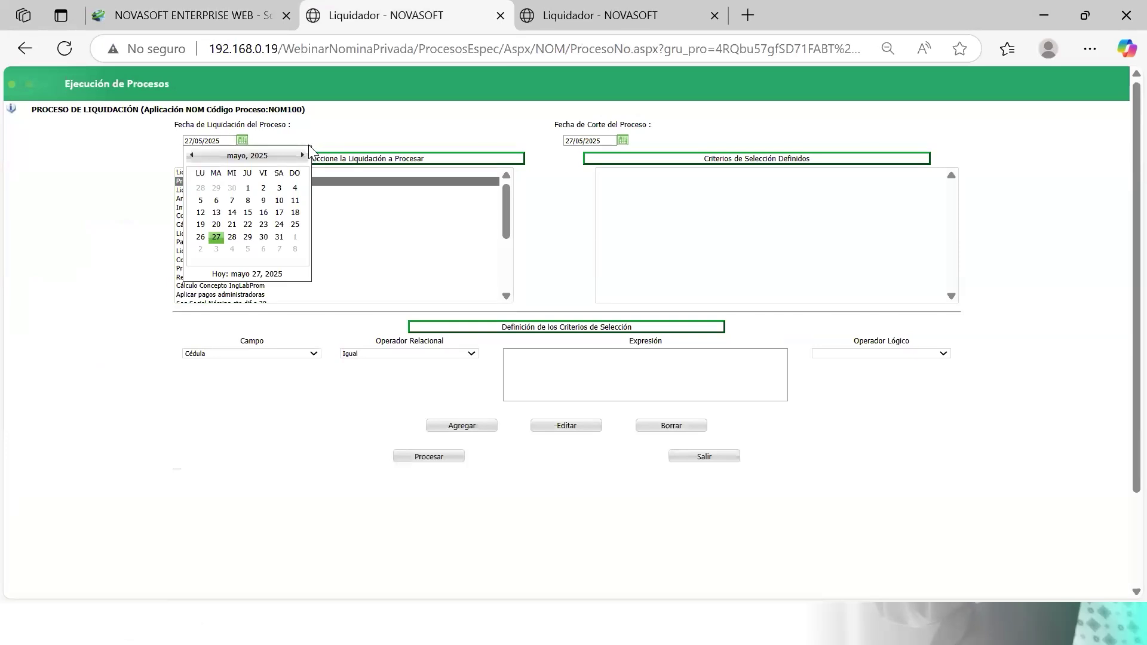
{"action": "left_click", "coordinate": [303, 155]}
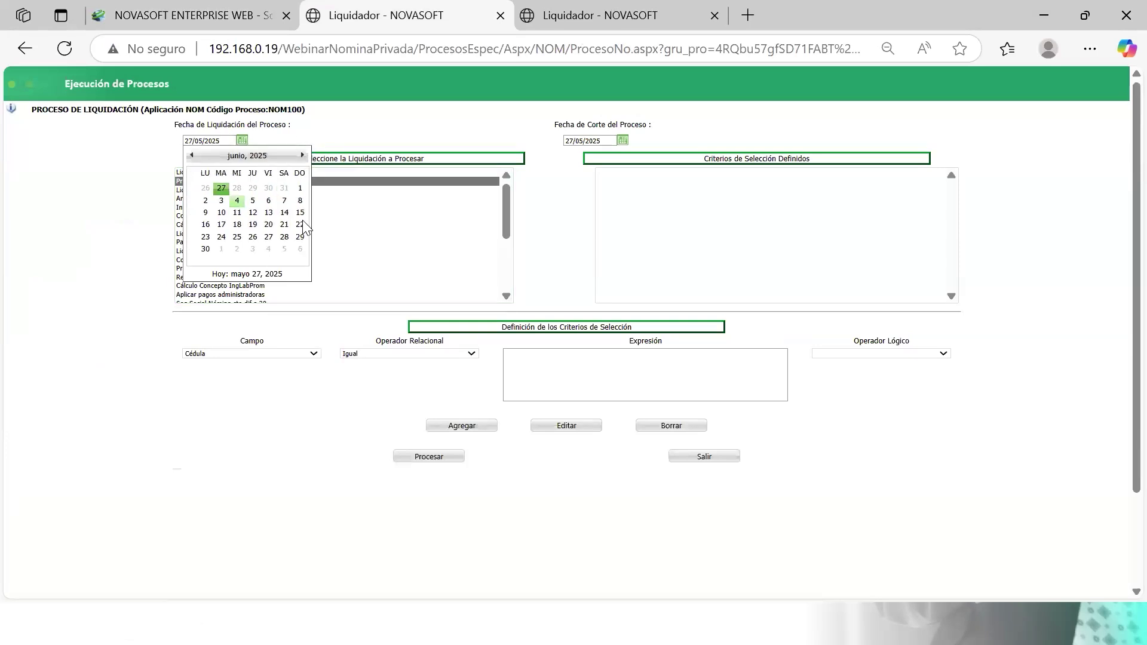
{"action": "left_click", "coordinate": [201, 249]}
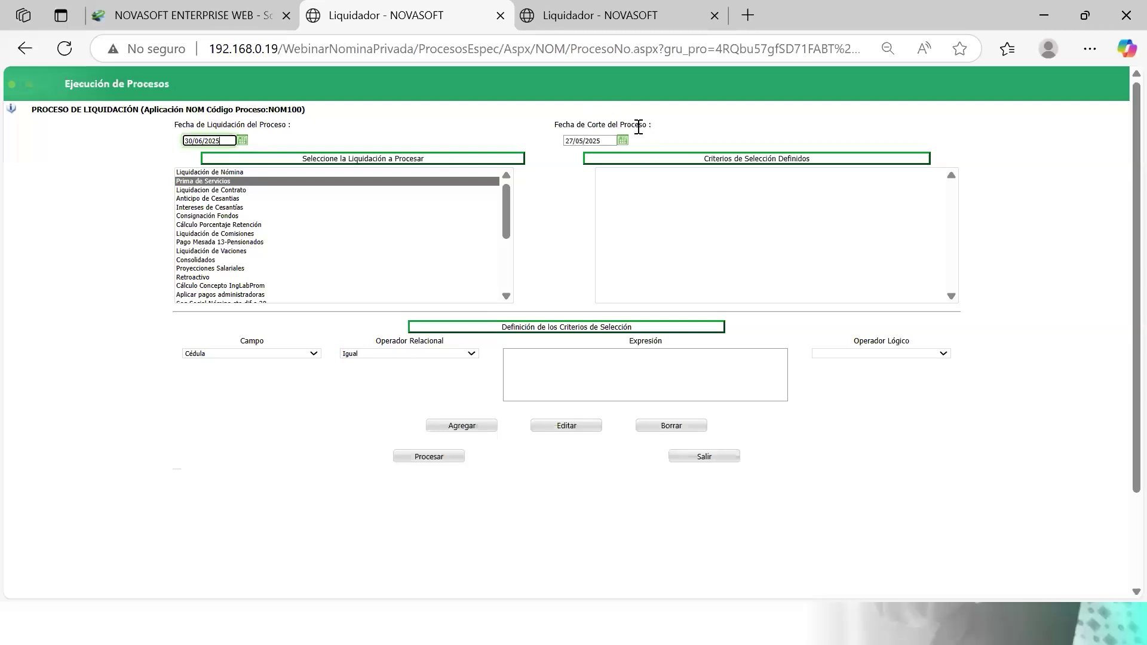
- Set the cut-off date to 30/06/2025, then switch to the NOM1700 Excel window
{"action": "left_click", "coordinate": [623, 141]}
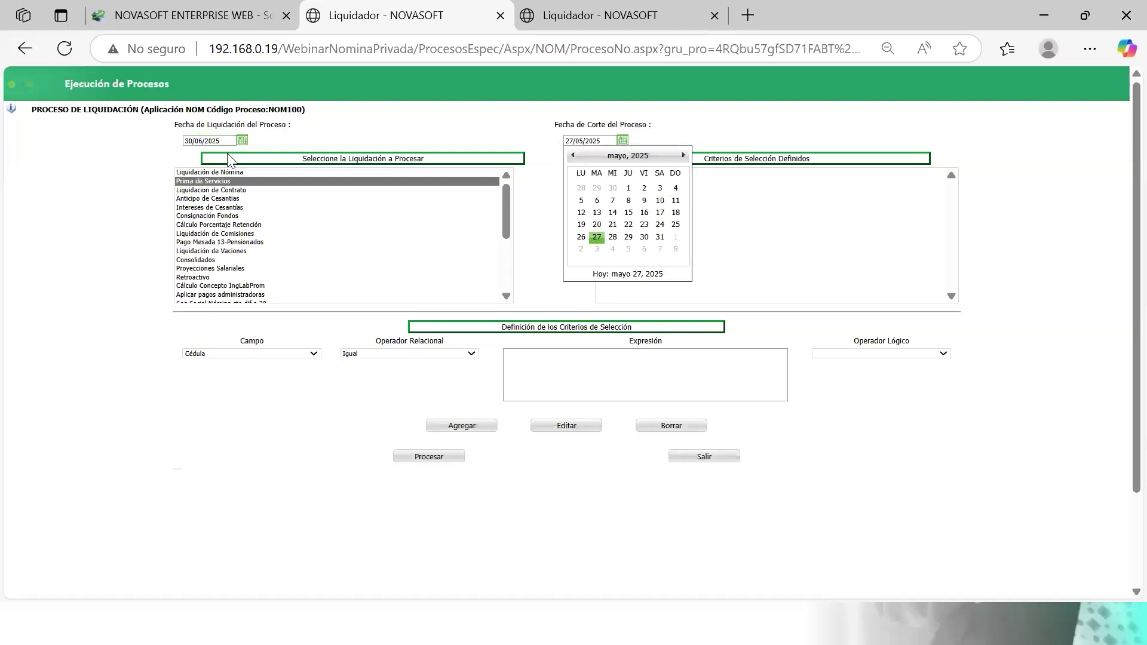
{"action": "left_click", "coordinate": [684, 155]}
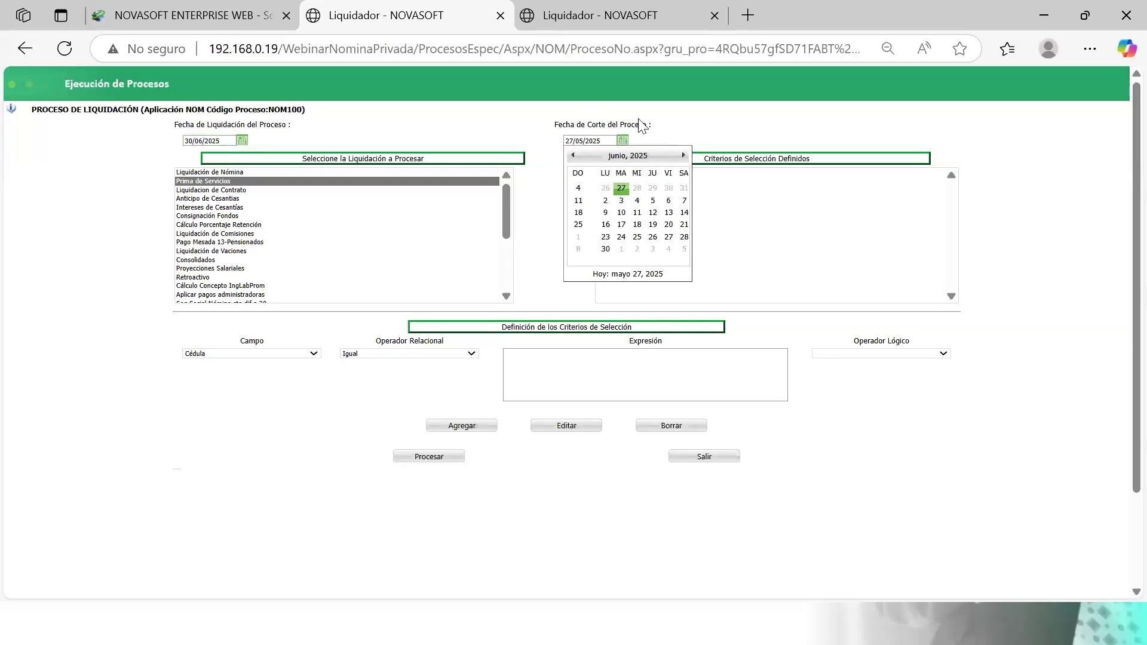
{"action": "left_click", "coordinate": [605, 237]}
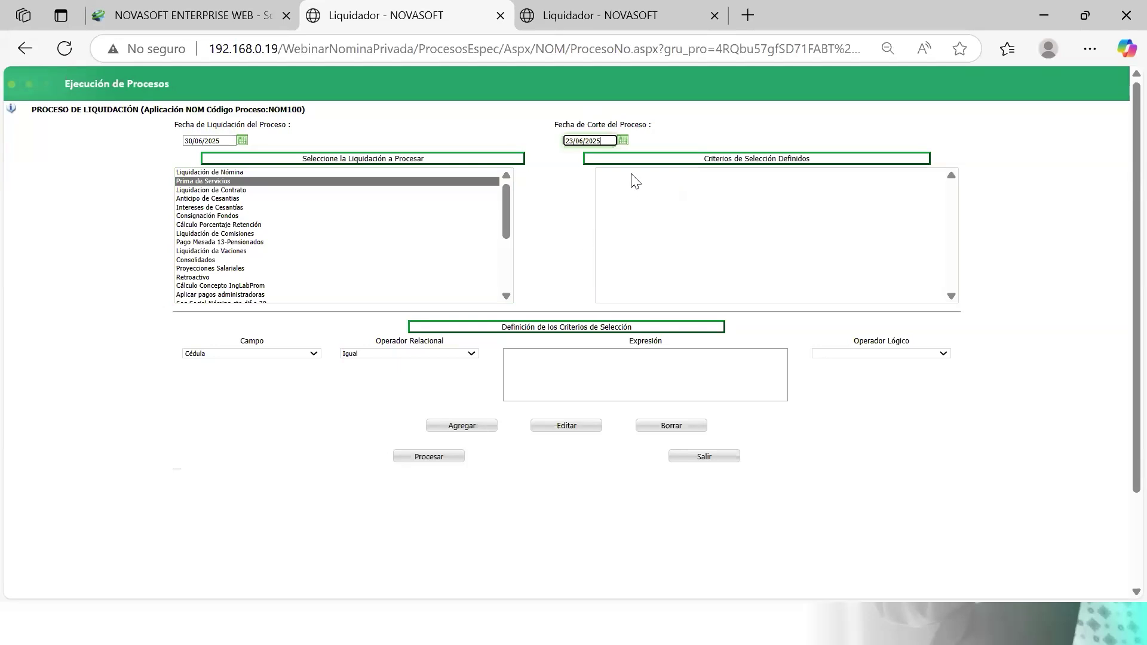
{"action": "left_click", "coordinate": [622, 141]}
{"action": "left_click", "coordinate": [580, 254]}
{"action": "key", "text": "alt+Tab"}
- Copy the employee ID from cell A1 of the formulas calculos workbook, then return to Novasoft
{"action": "key", "text": "alt+Tab"}
{"action": "key", "text": "alt+Tab"}
{"action": "key", "text": "alt+Tab"}
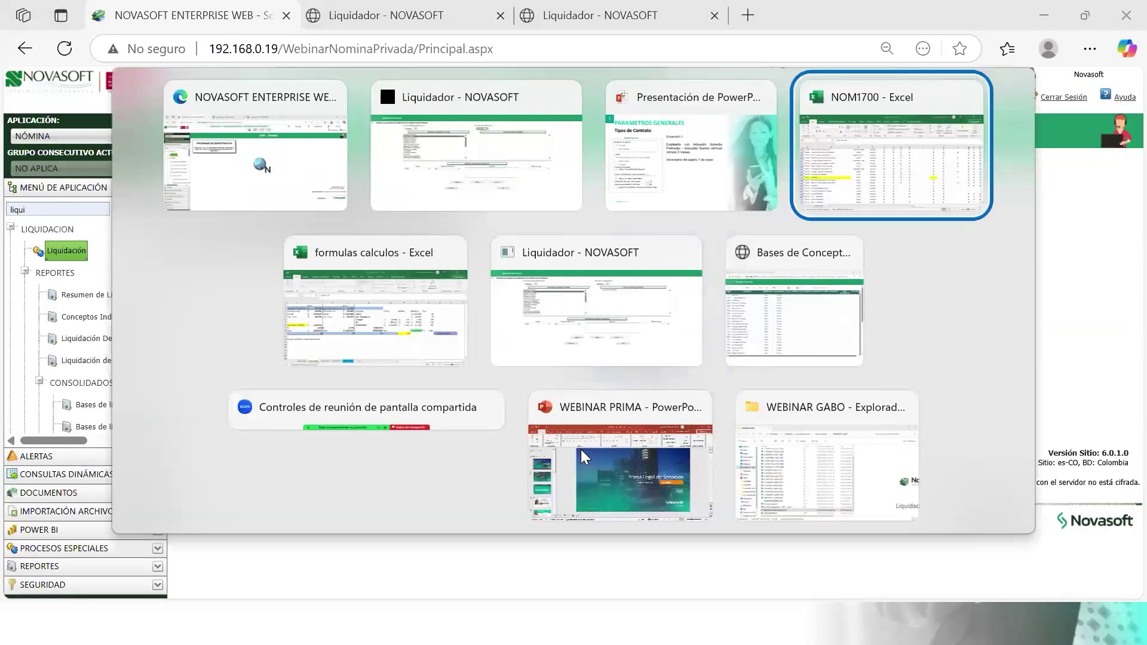
{"action": "key", "text": "alt+Tab"}
{"action": "key", "text": "alt+Tab"}
{"action": "key", "text": "alt+Tab"}
{"action": "key", "text": "alt+Tab"}
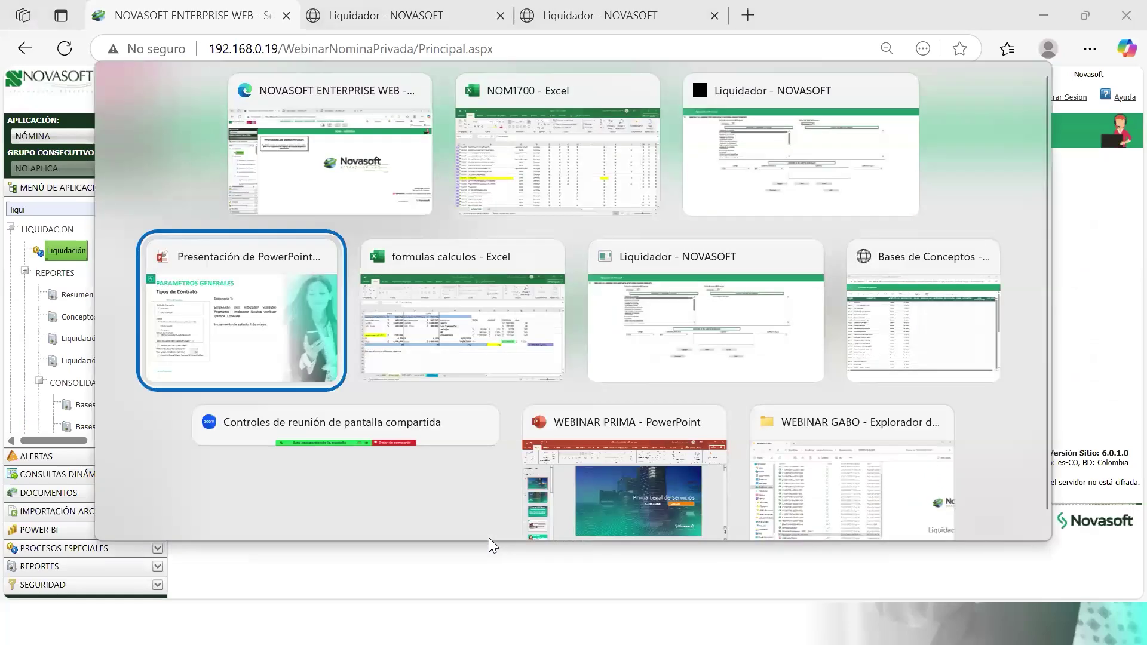
{"action": "key", "text": "alt+Tab"}
{"action": "left_click", "coordinate": [116, 571]}
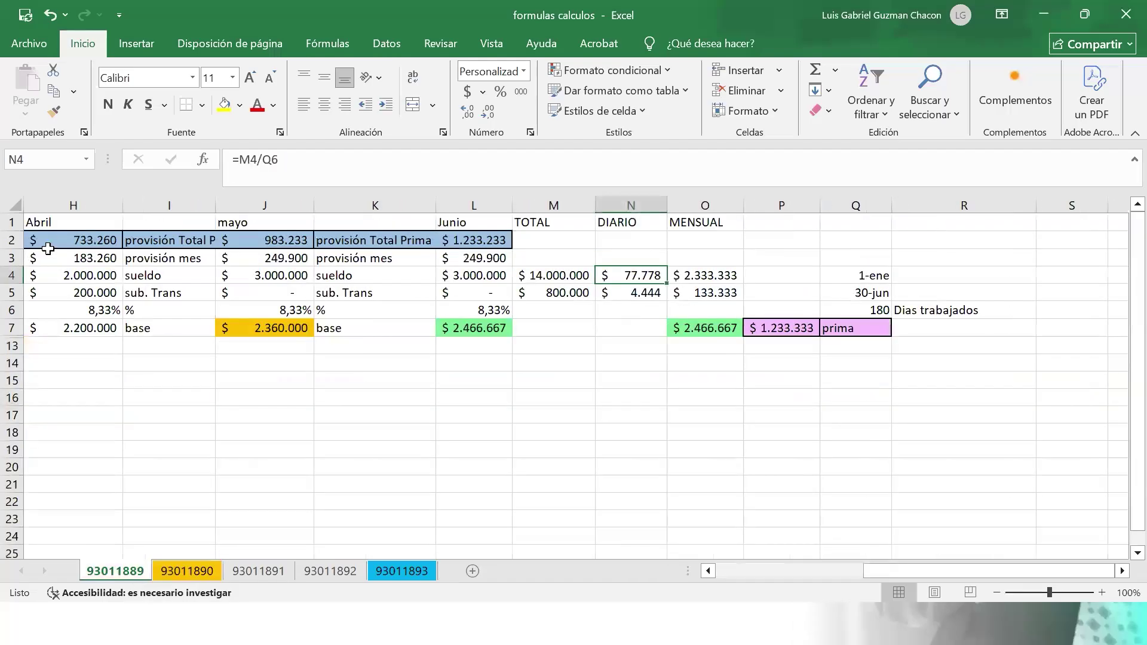
{"action": "left_click", "coordinate": [82, 223]}
{"action": "key", "text": "Left"}
{"action": "key", "text": "Left"}
{"action": "key", "text": "Left"}
{"action": "key", "text": "Left"}
{"action": "key", "text": "Left"}
{"action": "key", "text": "Left"}
{"action": "key", "text": "Left"}
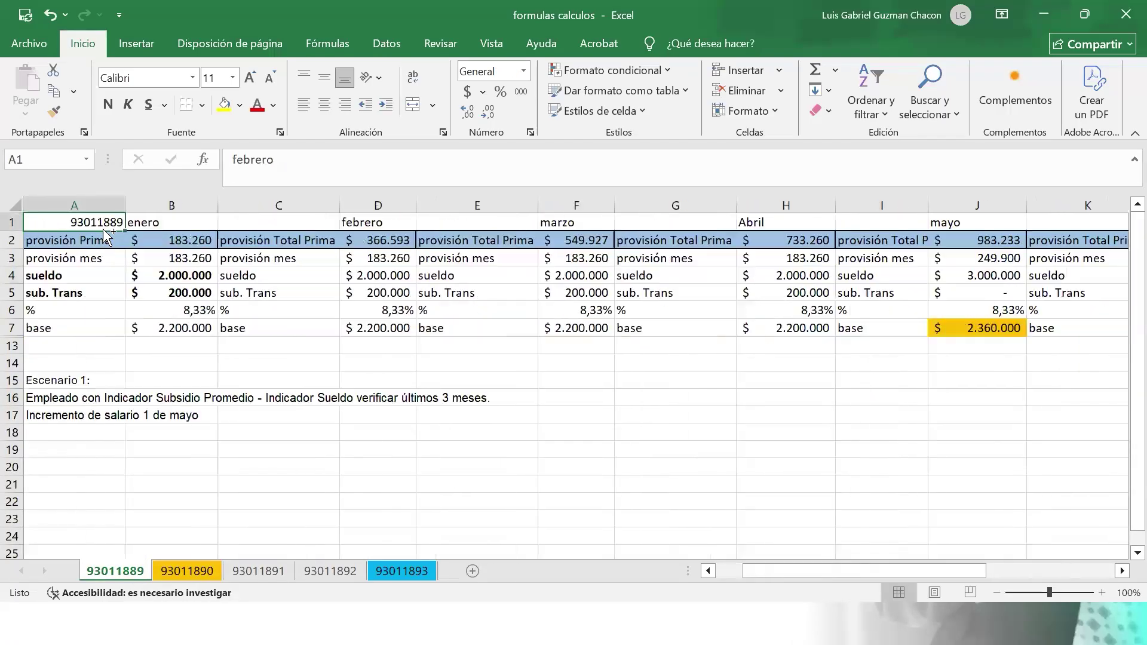
{"action": "key", "text": "F1"}
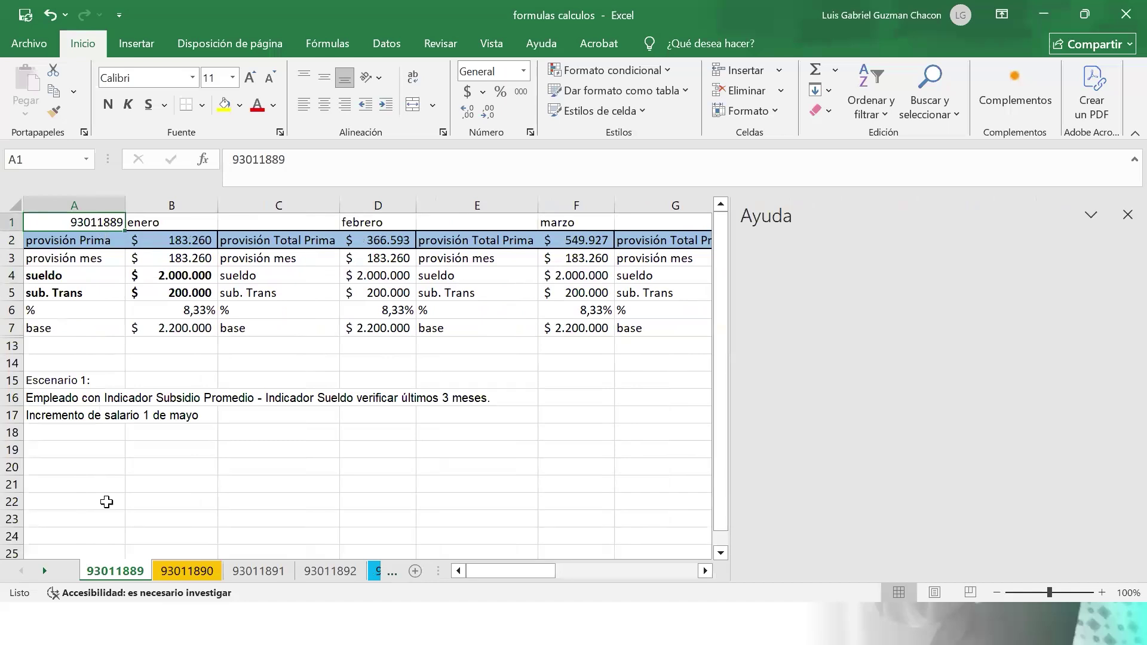
{"action": "left_click", "coordinate": [1127, 214]}
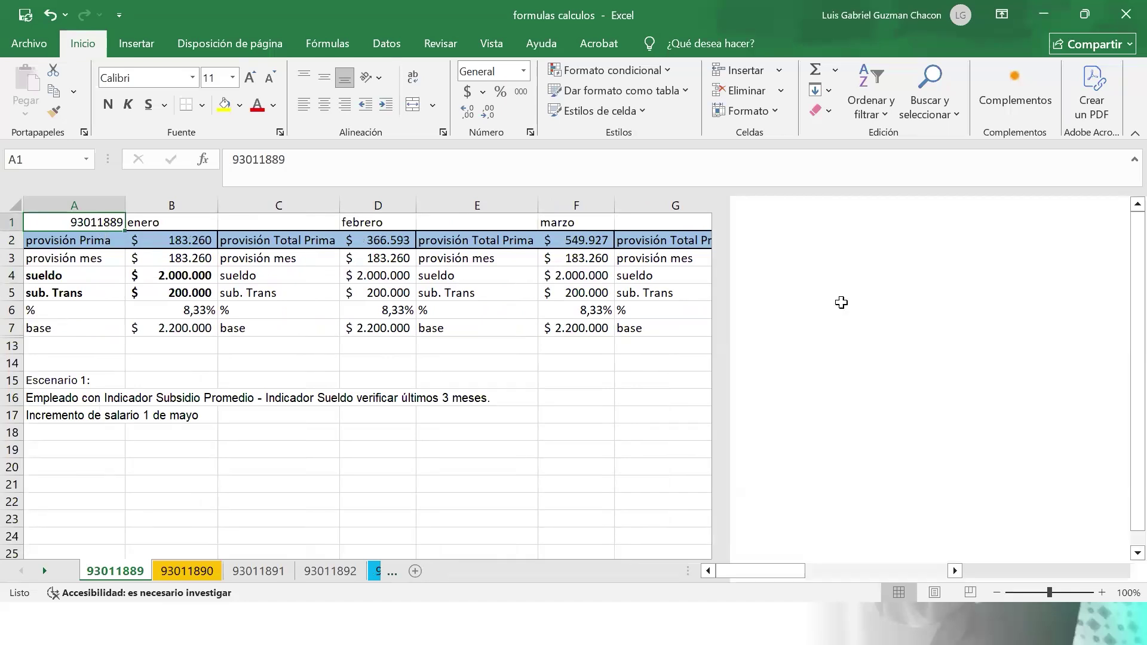
{"action": "left_click_drag", "start_coordinate": [287, 159], "coordinate": [211, 157]}
{"action": "key", "text": "ctrl+c"}
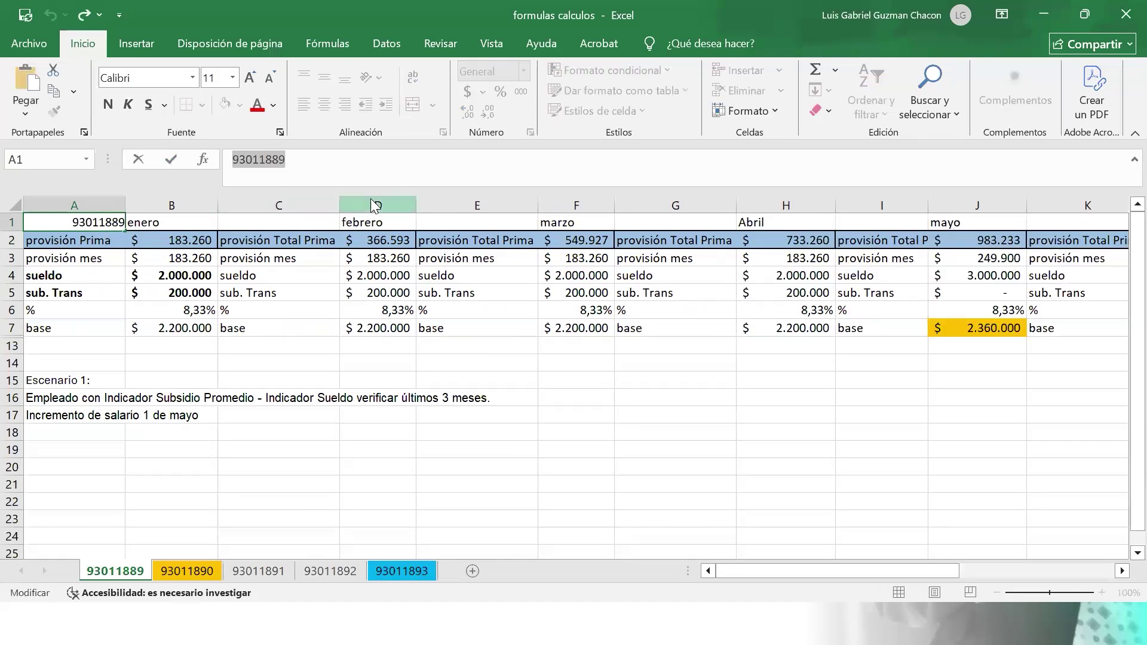
{"action": "key", "text": "alt+Tab"}
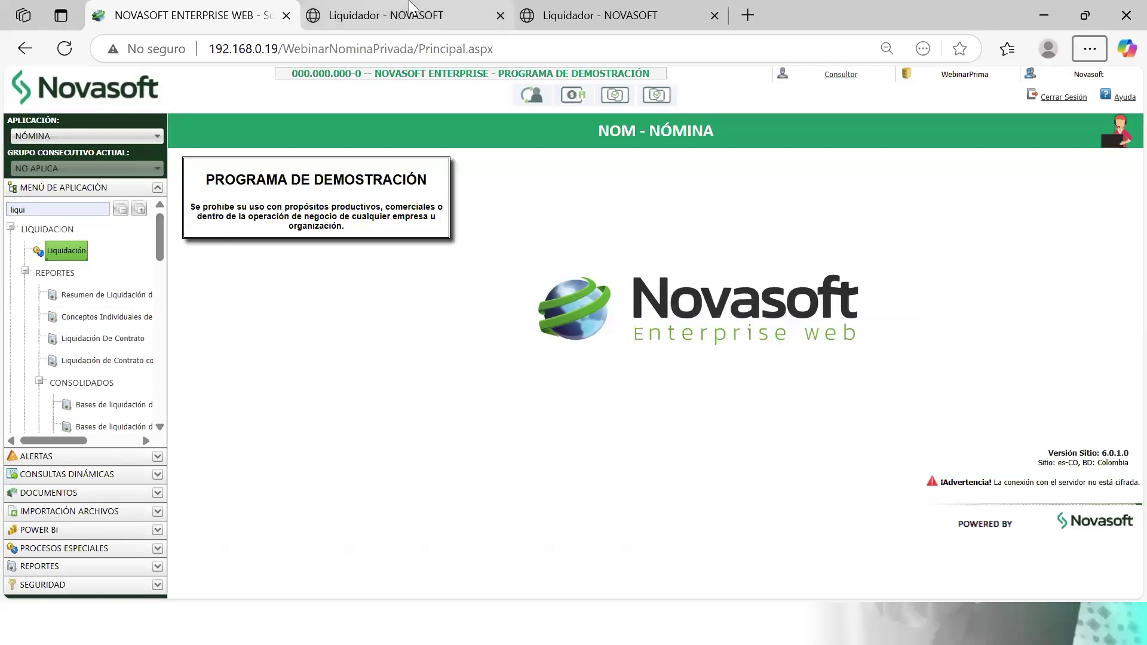
- In the Liquidador, close the duplicate tab, add the pasted employee ID as the Expresión criterion, and run Procesar
{"action": "left_click", "coordinate": [363, 8]}
{"action": "left_click", "coordinate": [600, 17]}
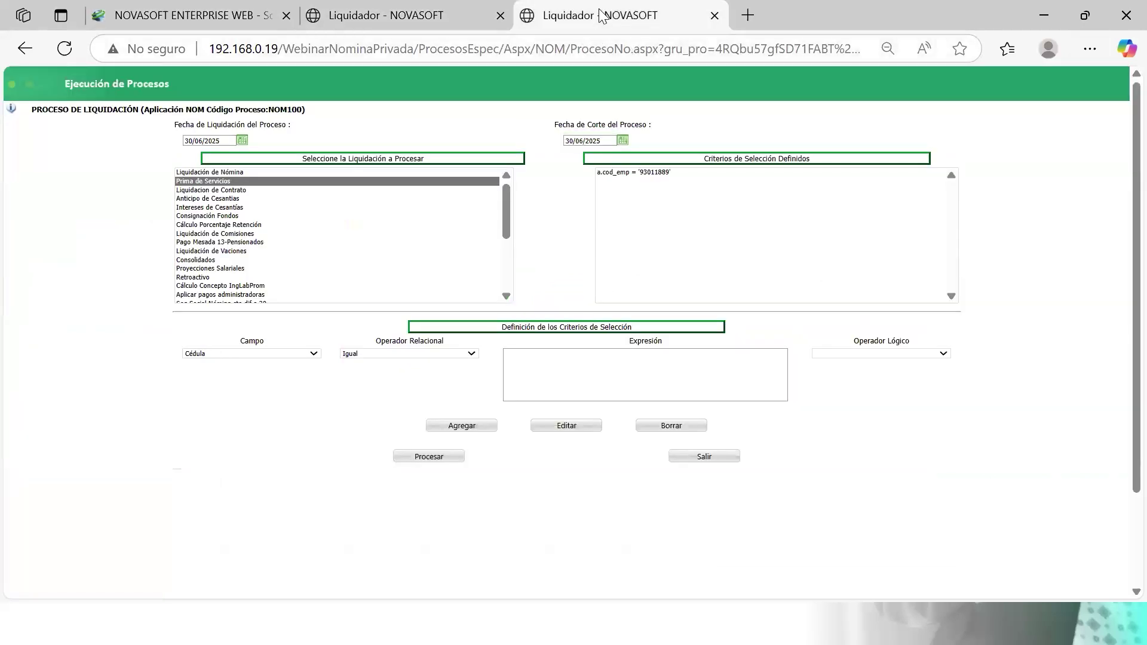
{"action": "left_click", "coordinate": [714, 15]}
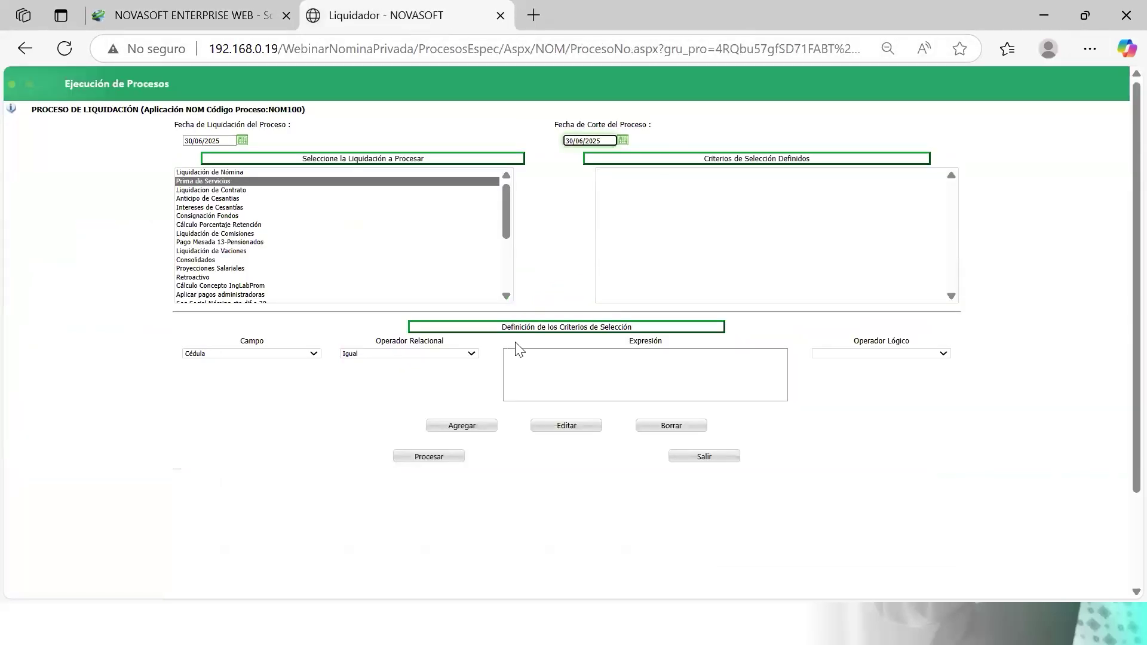
{"action": "left_click", "coordinate": [547, 379]}
{"action": "key", "text": "ctrl+v"}
{"action": "left_click", "coordinate": [487, 426]}
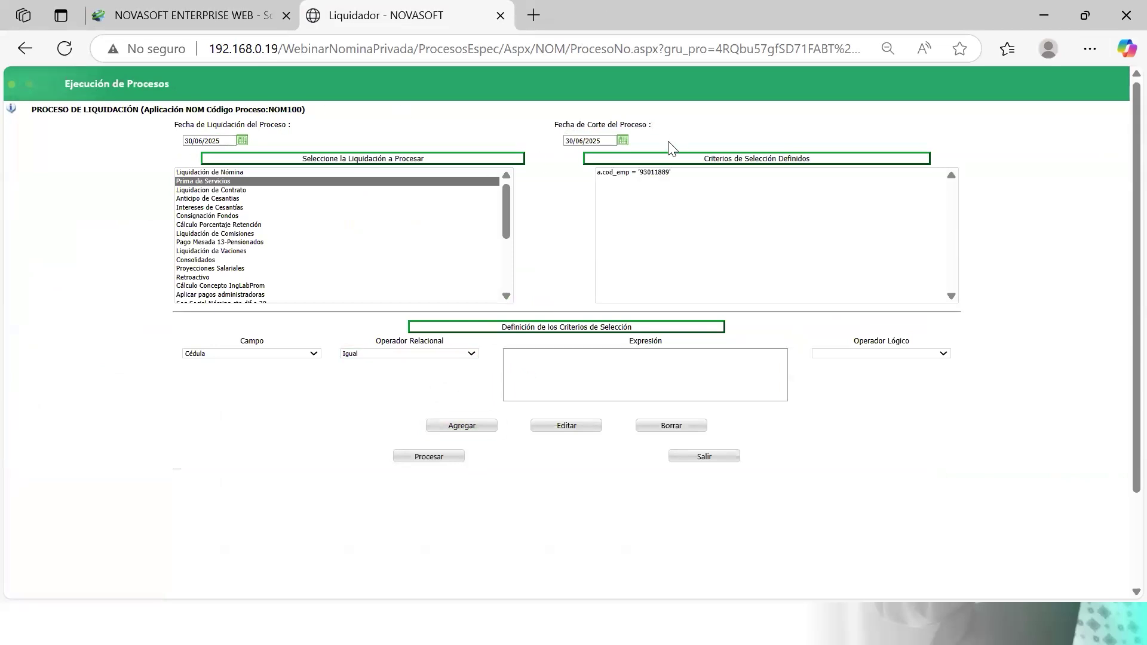
{"action": "left_click", "coordinate": [426, 460]}
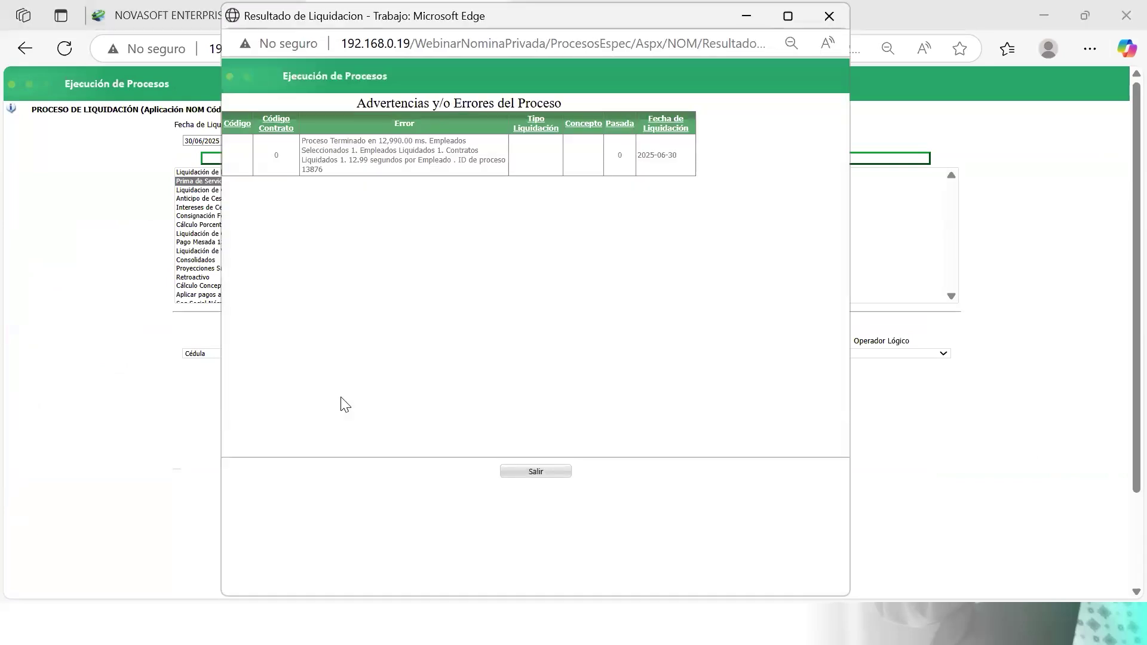
- Review the one-employee result message, close it with Salir, and go back to the NOVASOFT ENTERPRISE WEB tab
{"action": "left_click_drag", "start_coordinate": [319, 141], "coordinate": [555, 145]}
{"action": "left_click", "coordinate": [314, 141]}
{"action": "left_click", "coordinate": [281, 159]}
{"action": "left_click", "coordinate": [538, 478]}
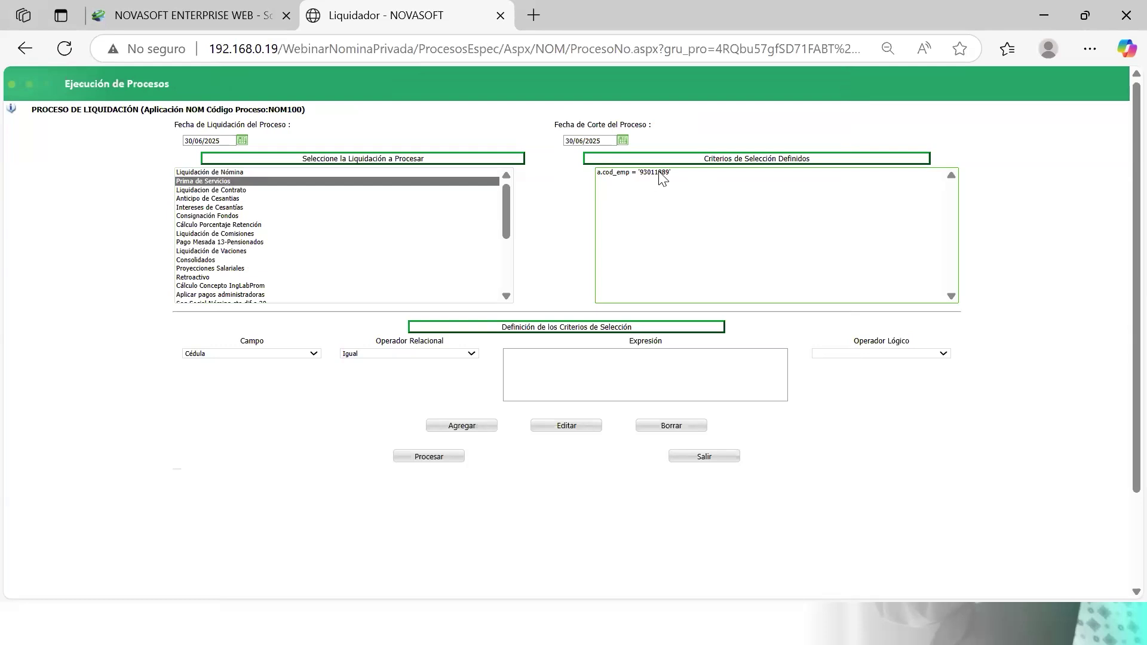
{"action": "left_click", "coordinate": [209, 16]}
- Clear the menu search and check the provisión Prima row in the calculation workbook
{"action": "mouse_move", "coordinate": [160, 223]}
{"action": "left_mouse_down"}
{"action": "mouse_move", "coordinate": [167, 297]}
{"action": "mouse_move", "coordinate": [160, 218]}
{"action": "left_mouse_up"}
{"action": "left_click_drag", "start_coordinate": [75, 207], "coordinate": [3, 211]}
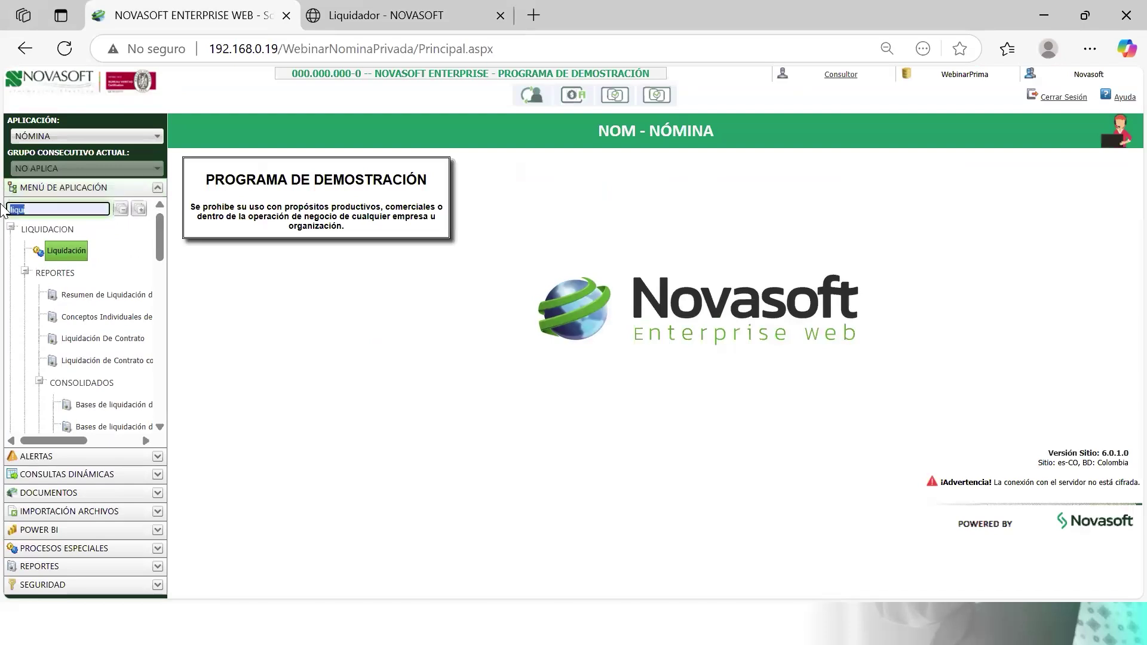
{"action": "type", "text": "ba"}
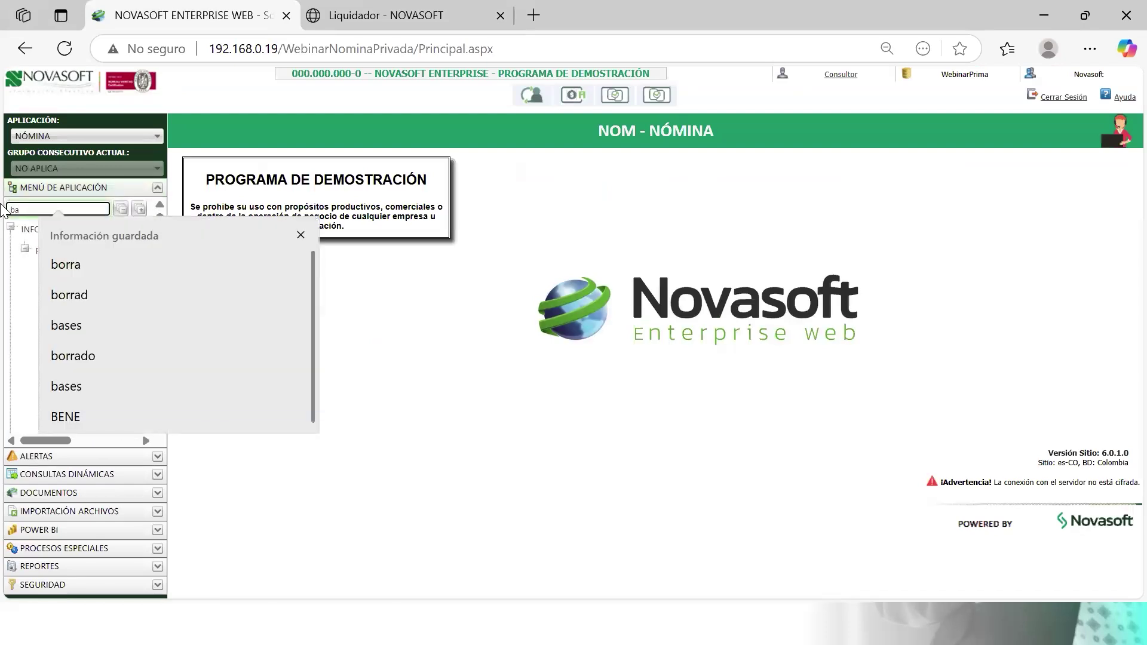
{"action": "key", "text": "BackSpace"}
{"action": "key", "text": "BackSpace"}
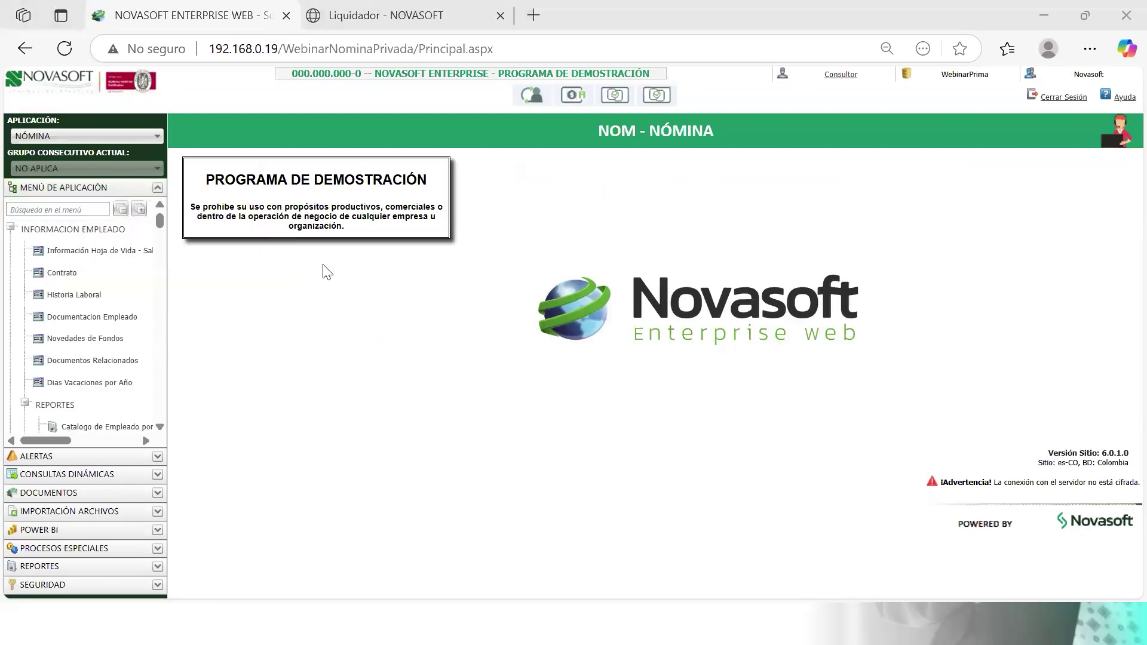
{"action": "key", "text": "alt+Tab"}
{"action": "left_click", "coordinate": [267, 264]}
{"action": "key", "text": "Home"}
{"action": "key", "text": "Up"}
{"action": "key", "text": "alt+Tab"}
{"action": "key", "text": "alt+Tab"}
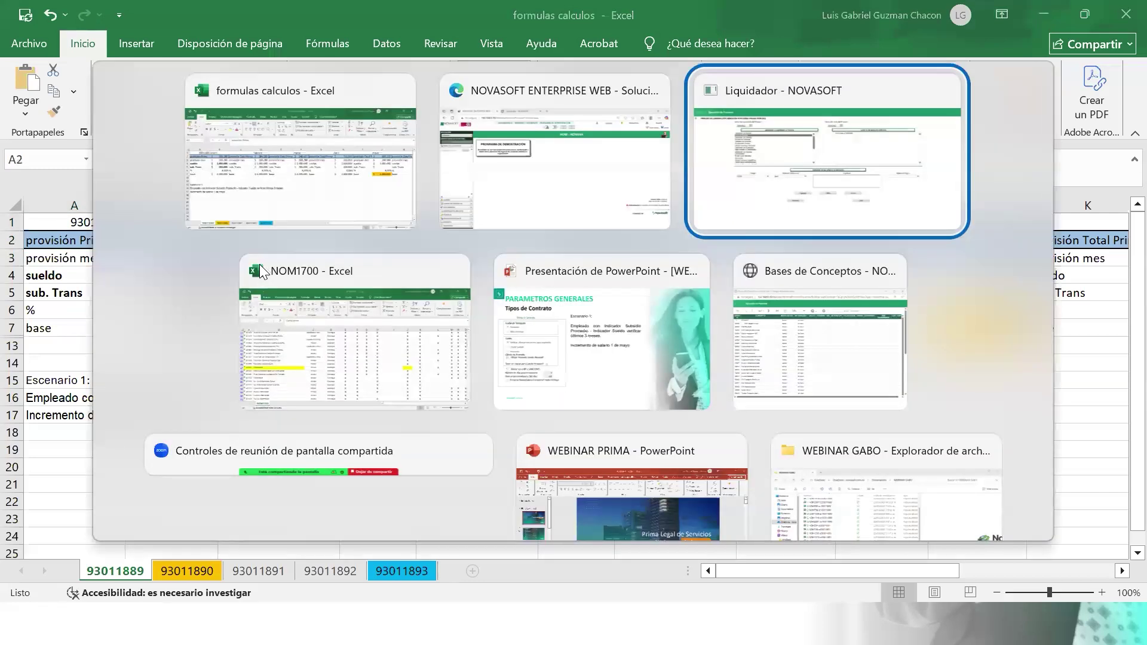
{"action": "key", "text": "Escape"}
{"action": "key", "text": "alt+Tab"}
{"action": "key", "text": "alt+Tab"}
{"action": "key", "text": "alt+Tab"}
- Search the menu for 'bases' to reach the Bases de Liquidacion report
{"action": "left_click", "coordinate": [57, 210]}
{"action": "type", "text": "bases"}
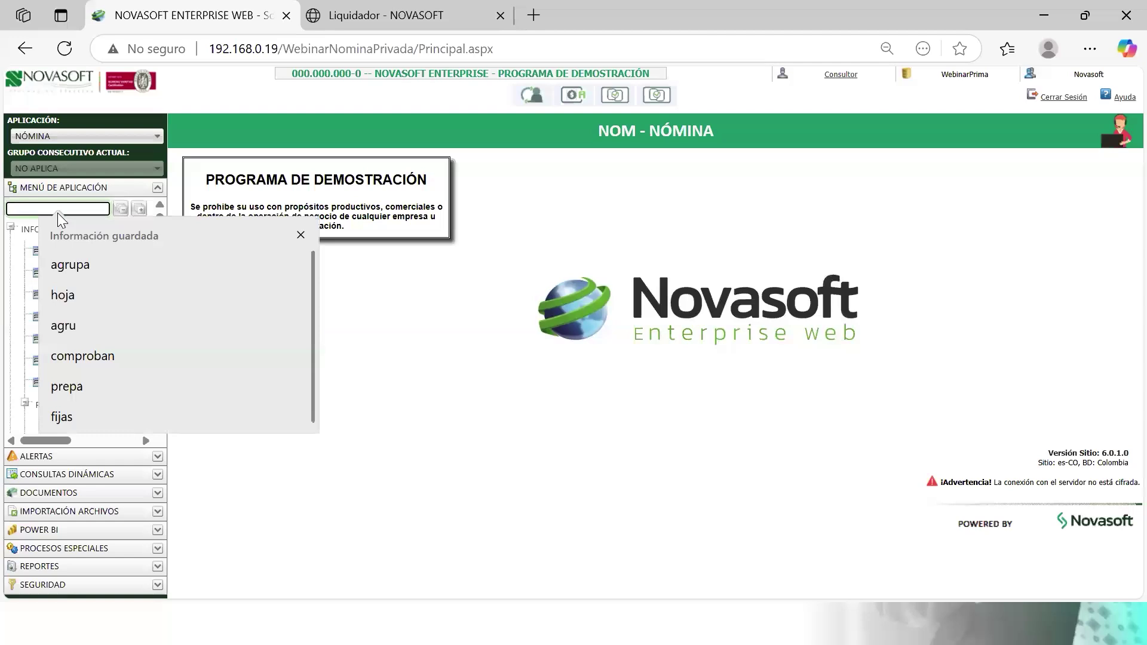
{"action": "left_click", "coordinate": [86, 268]}
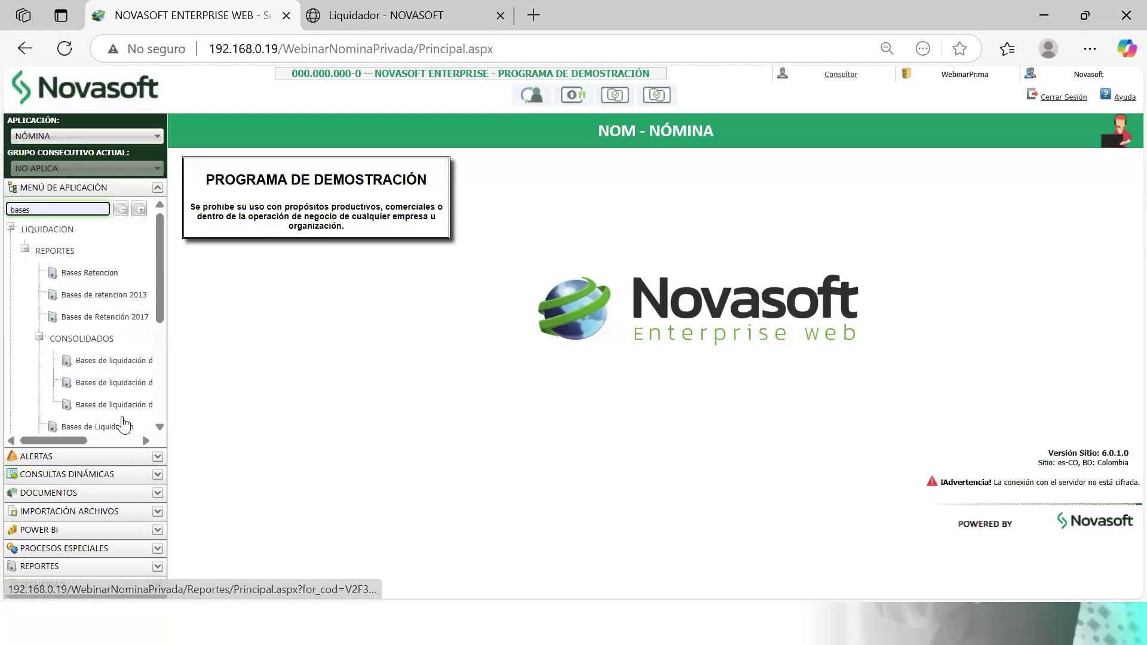
{"action": "scroll", "coordinate": [78, 359], "scroll_direction": "down", "scroll_amount": 3}
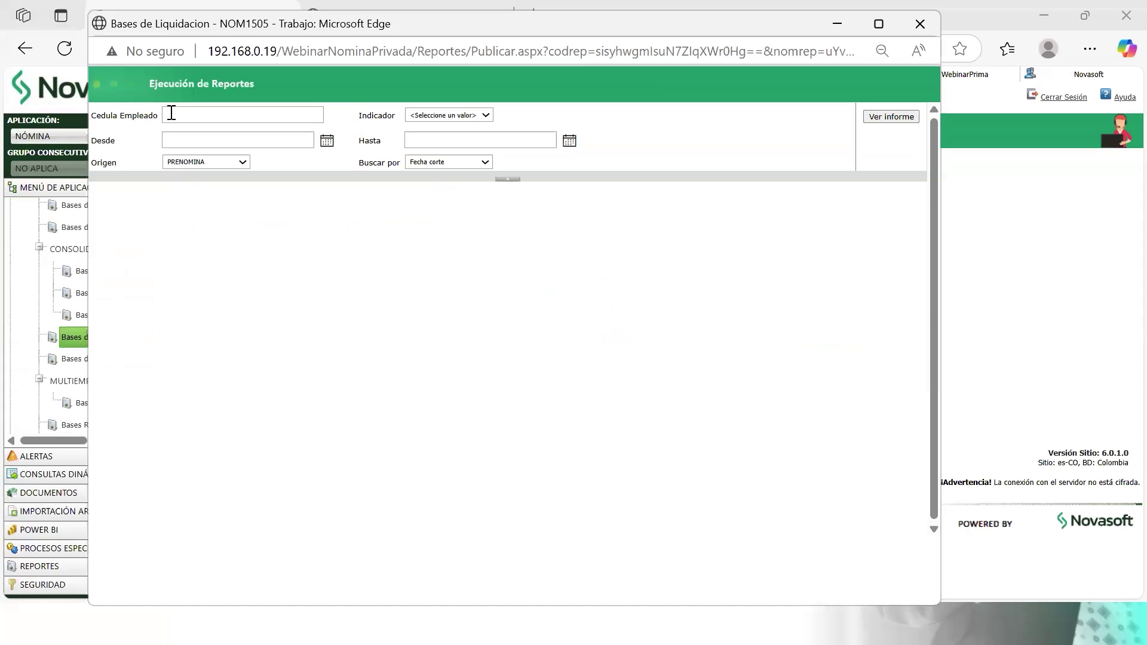
- Fill in the employee ID field from the saved entries
{"action": "left_click", "coordinate": [178, 115]}
{"action": "key", "text": "Down"}
{"action": "key", "text": "Down"}
{"action": "key", "text": "Return"}
{"action": "left_click", "coordinate": [291, 216]}
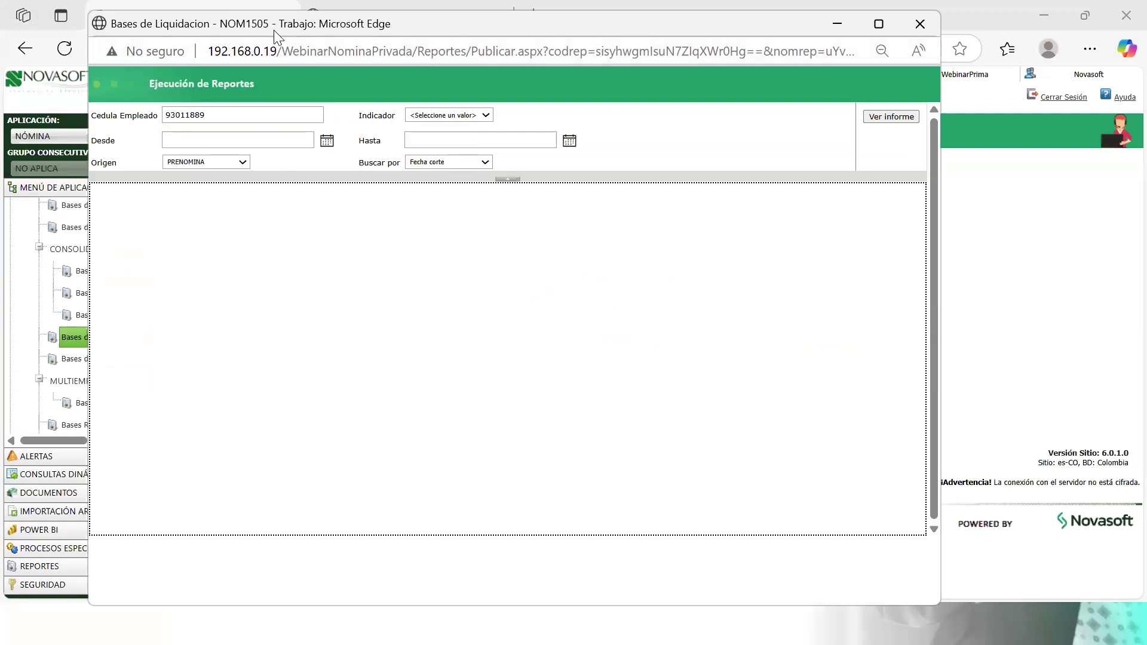
{"action": "left_click_drag", "start_coordinate": [274, 30], "coordinate": [274, 44]}
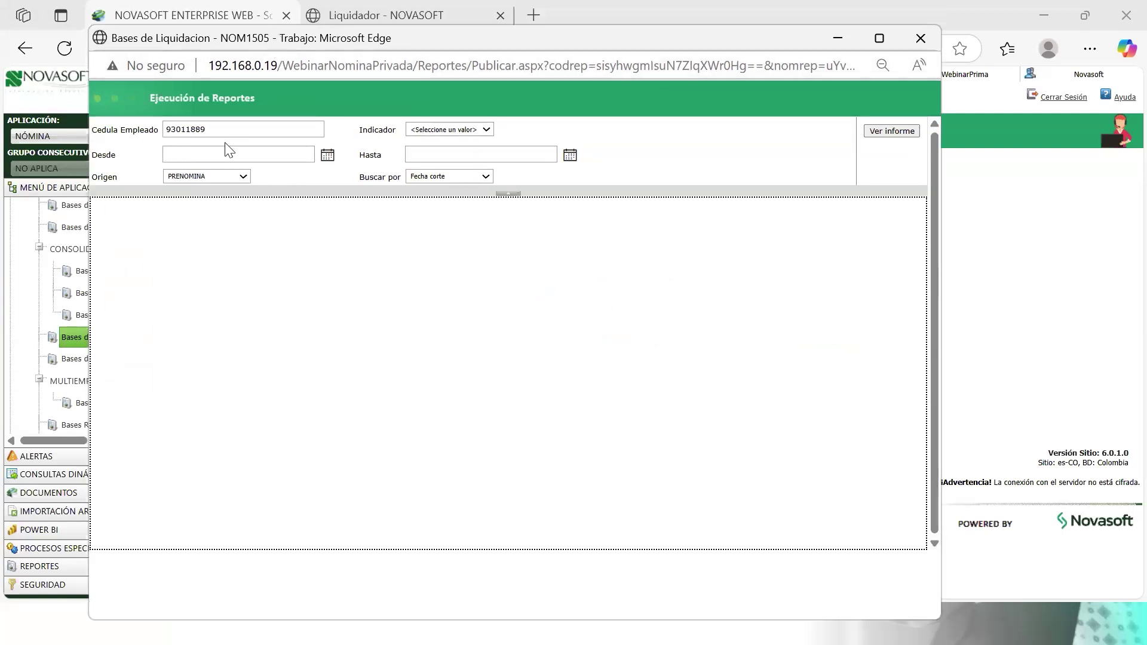
- Set the report period from 1/01/2025 to 30/06/2025
{"action": "left_click", "coordinate": [328, 155]}
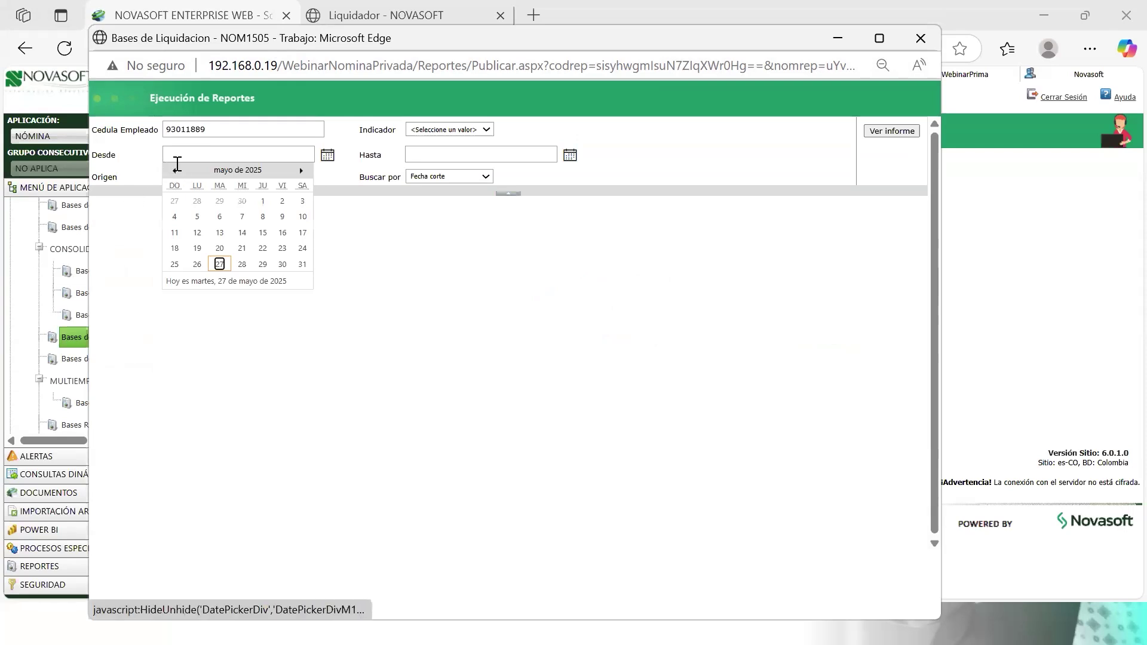
{"action": "left_click", "coordinate": [174, 171]}
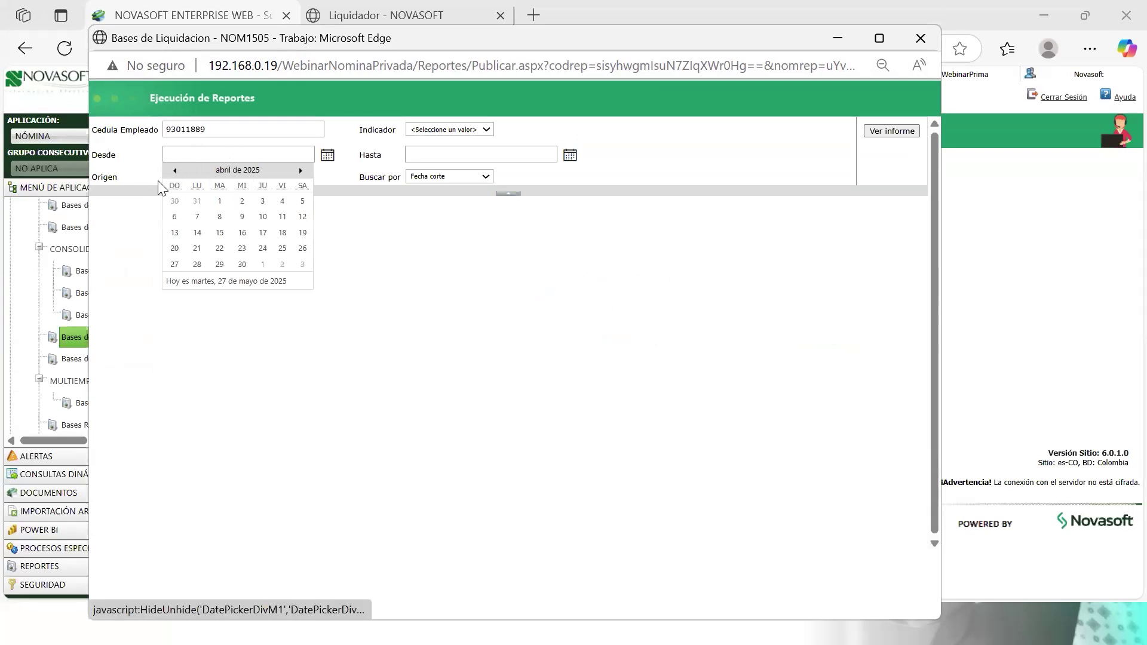
{"action": "left_click", "coordinate": [174, 171]}
{"action": "left_click", "coordinate": [174, 171]}
{"action": "left_click", "coordinate": [174, 171]}
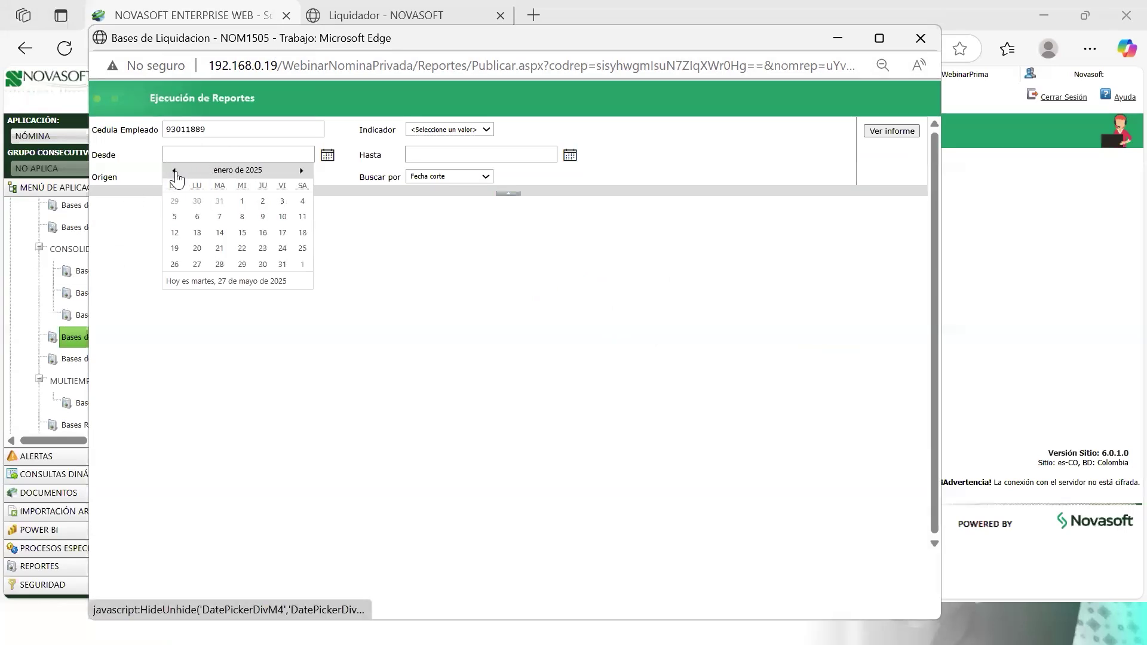
{"action": "left_click", "coordinate": [241, 202]}
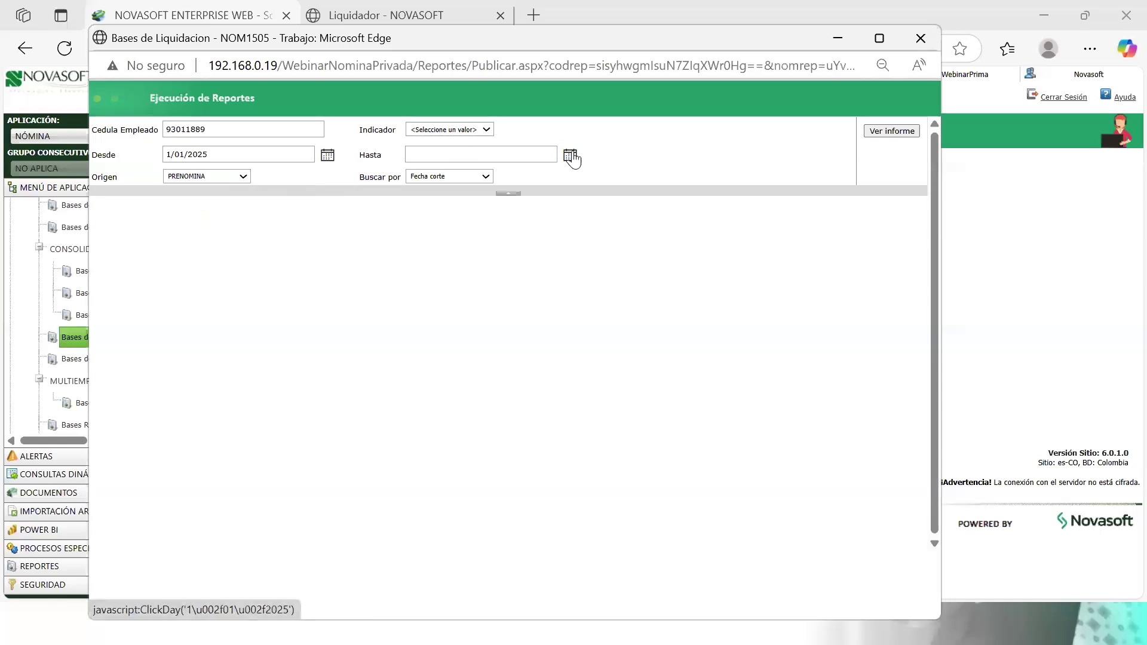
{"action": "left_click", "coordinate": [570, 155]}
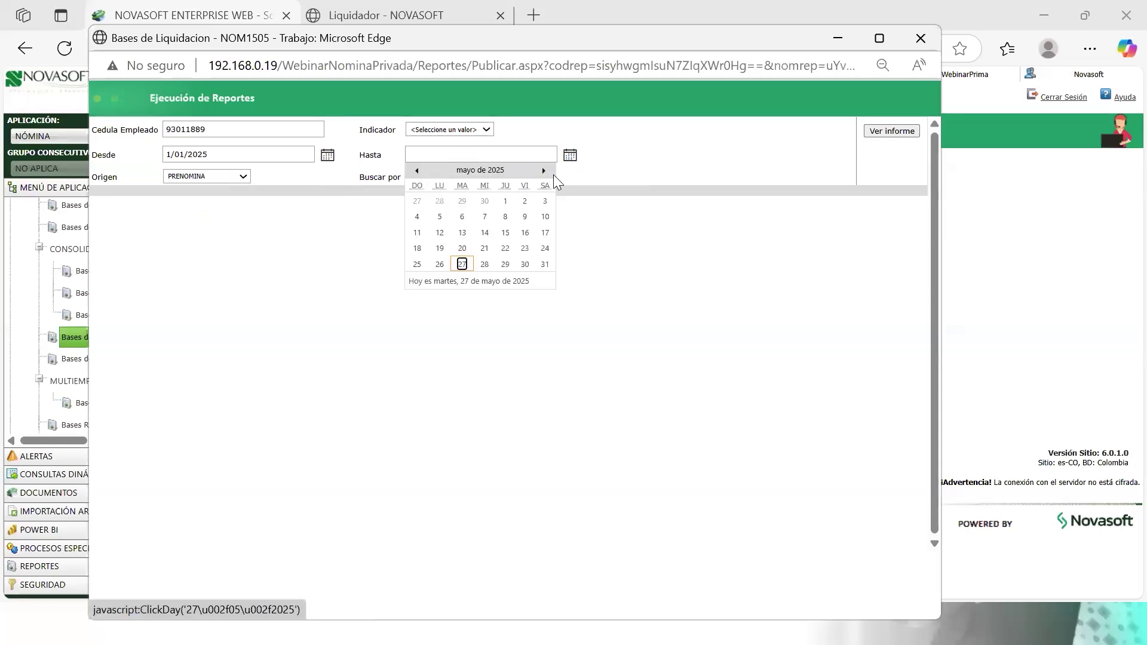
{"action": "left_click", "coordinate": [544, 172]}
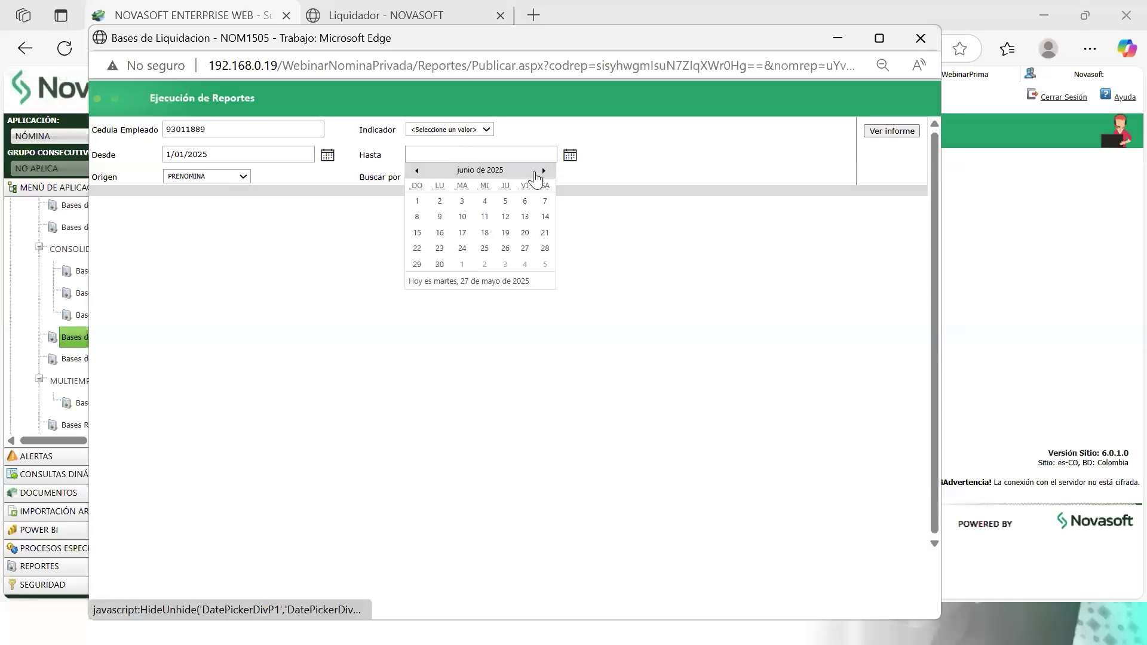
{"action": "left_click", "coordinate": [440, 264]}
- Choose Prima de Servicios as the indicator
{"action": "left_click", "coordinate": [478, 133]}
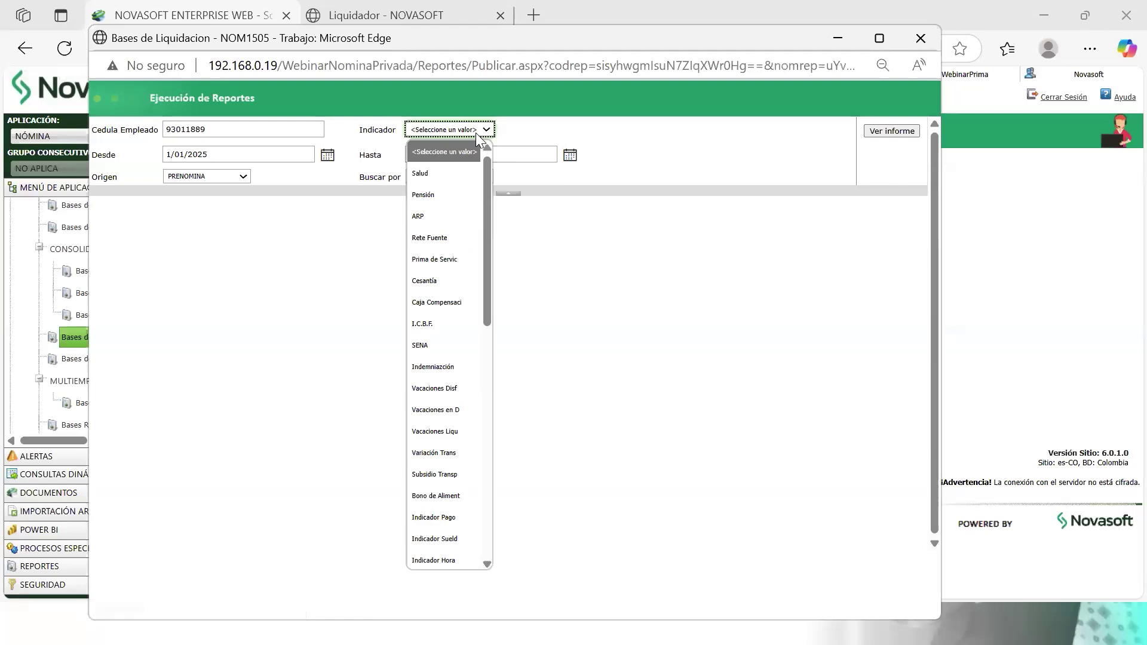
{"action": "scroll", "coordinate": [454, 476], "scroll_direction": "down", "scroll_amount": 5}
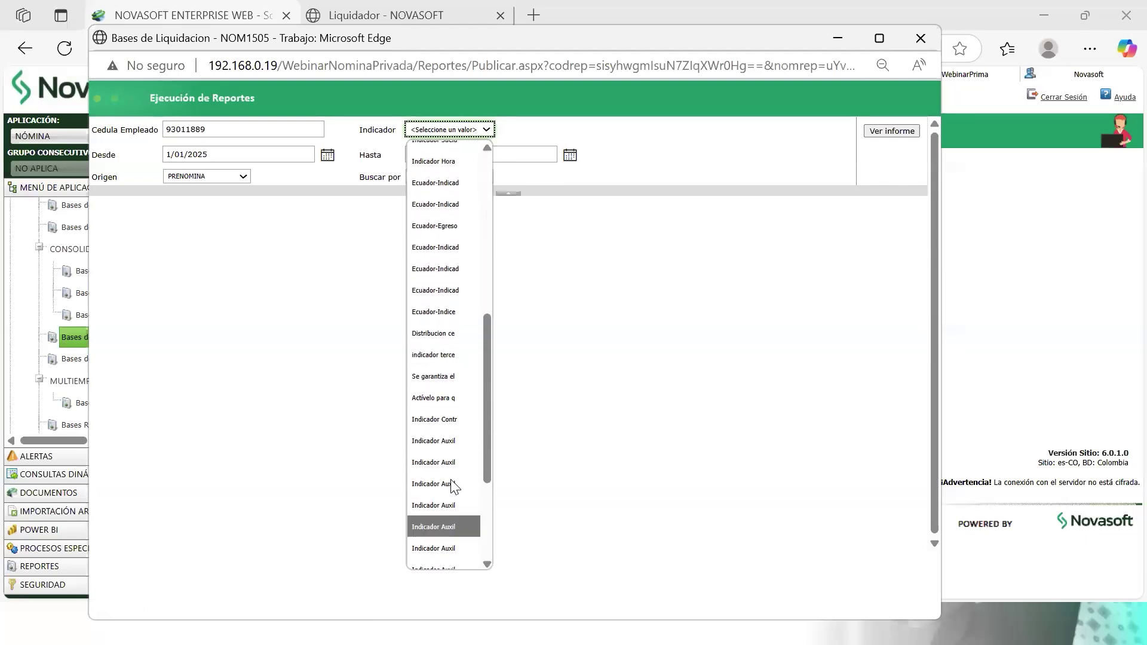
{"action": "scroll", "coordinate": [451, 478], "scroll_direction": "up", "scroll_amount": 5}
{"action": "left_click", "coordinate": [443, 260]}
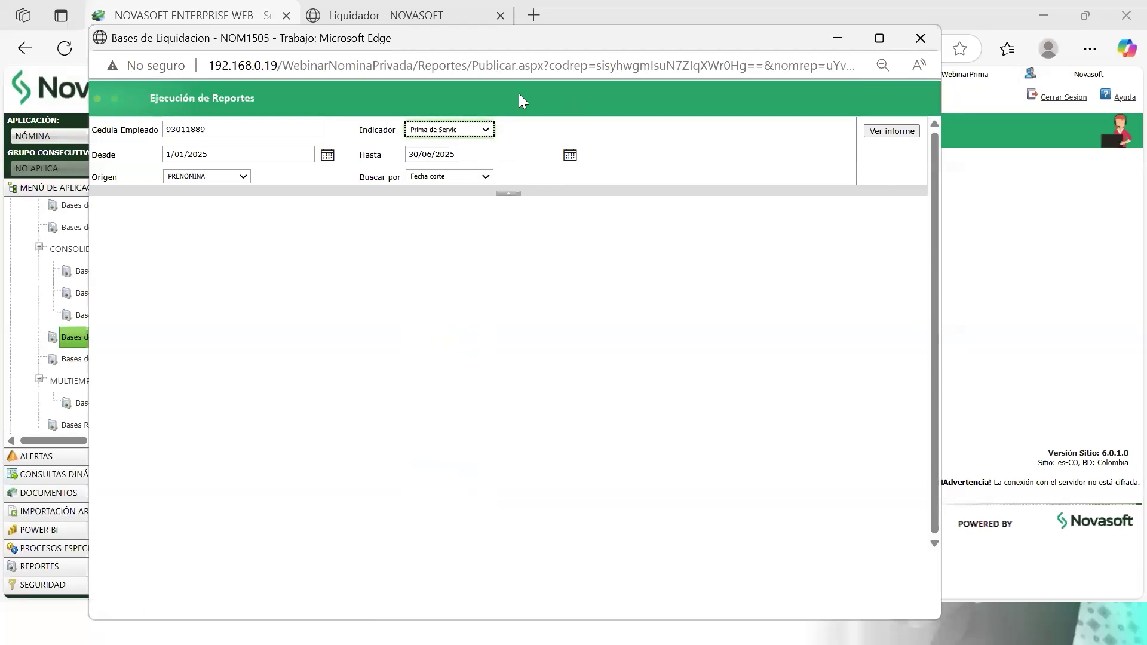
- Set Origen to HISTORICO, keep Buscar por as Fecha corte, and generate the report
{"action": "left_click", "coordinate": [204, 176]}
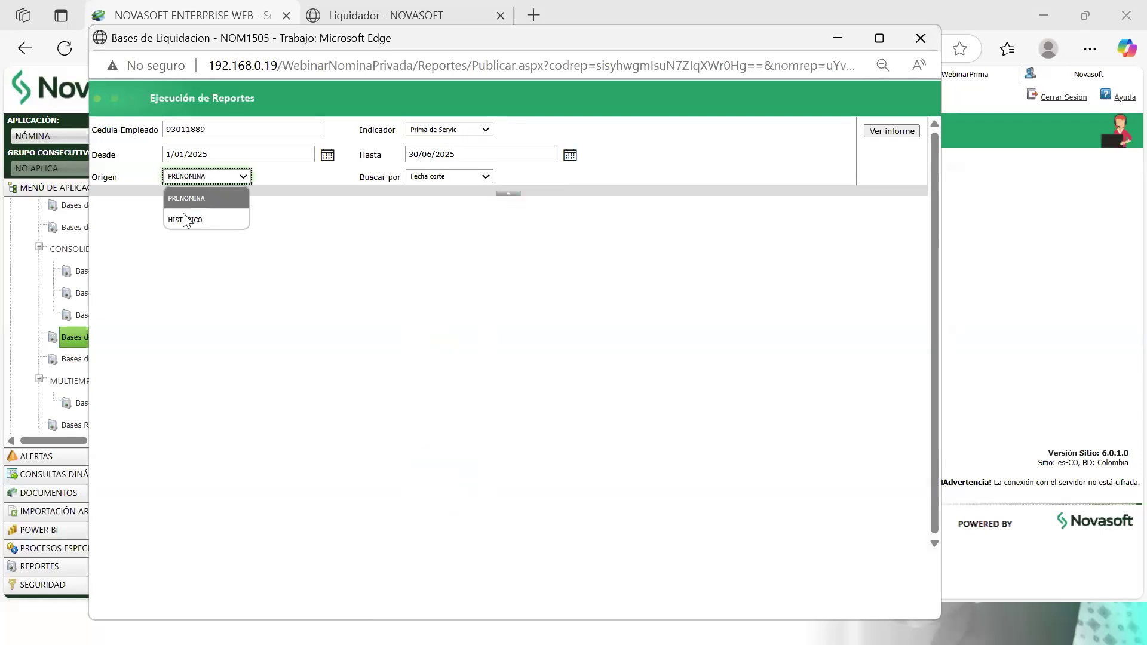
{"action": "left_click", "coordinate": [203, 221]}
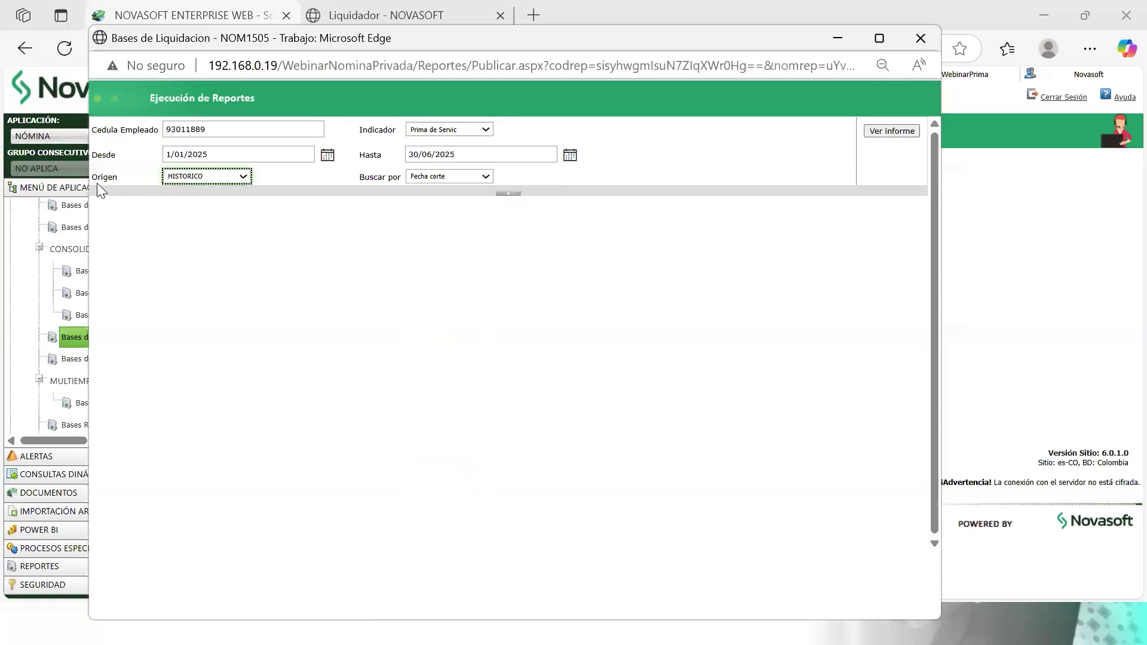
{"action": "left_click", "coordinate": [290, 180]}
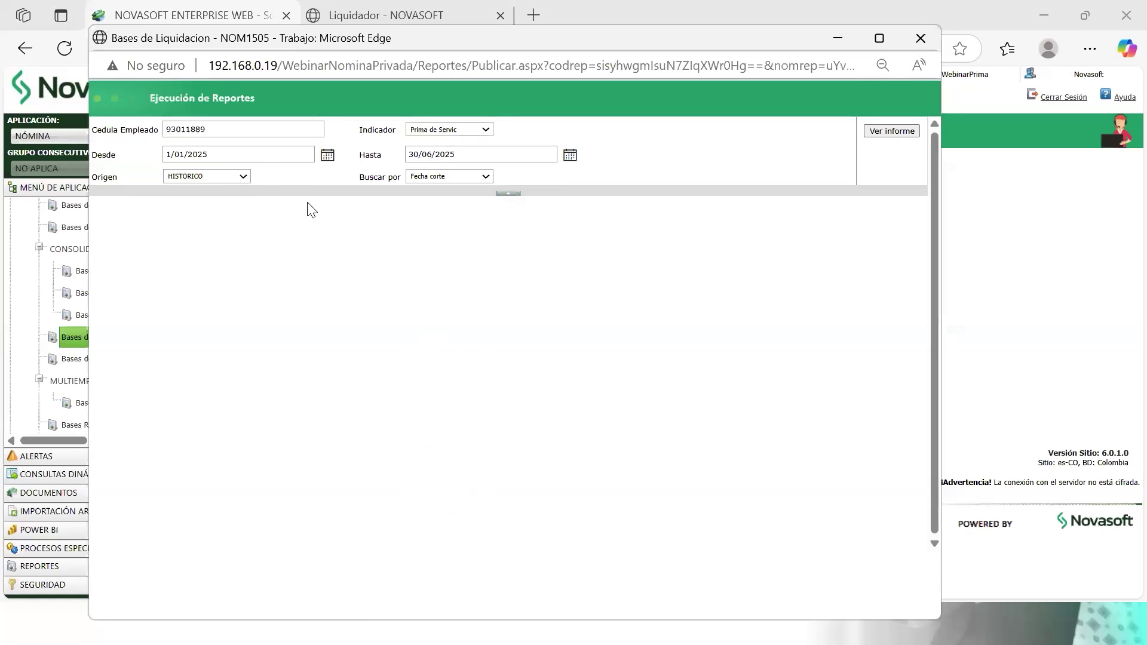
{"action": "left_click", "coordinate": [459, 179]}
{"action": "left_click", "coordinate": [394, 178]}
{"action": "left_click", "coordinate": [890, 131]}
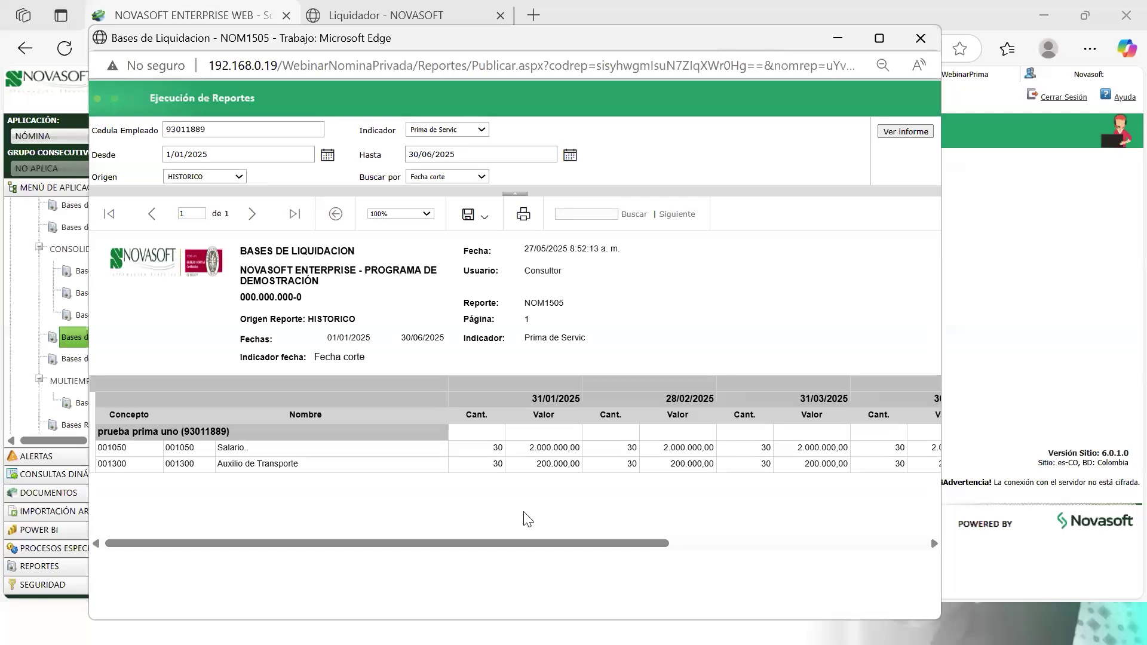
- Check the January and February Salario and Auxilio de Transporte values in the NOM1505 report
{"action": "left_click_drag", "start_coordinate": [410, 32], "coordinate": [362, 14]}
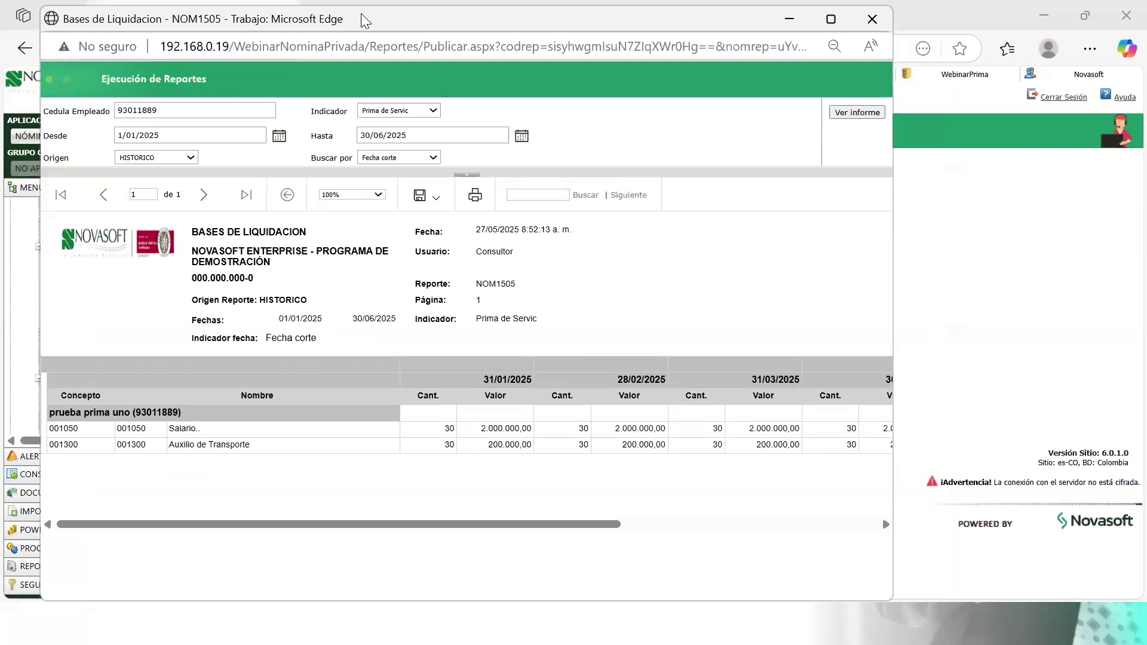
{"action": "left_click_drag", "start_coordinate": [361, 14], "coordinate": [345, 9]}
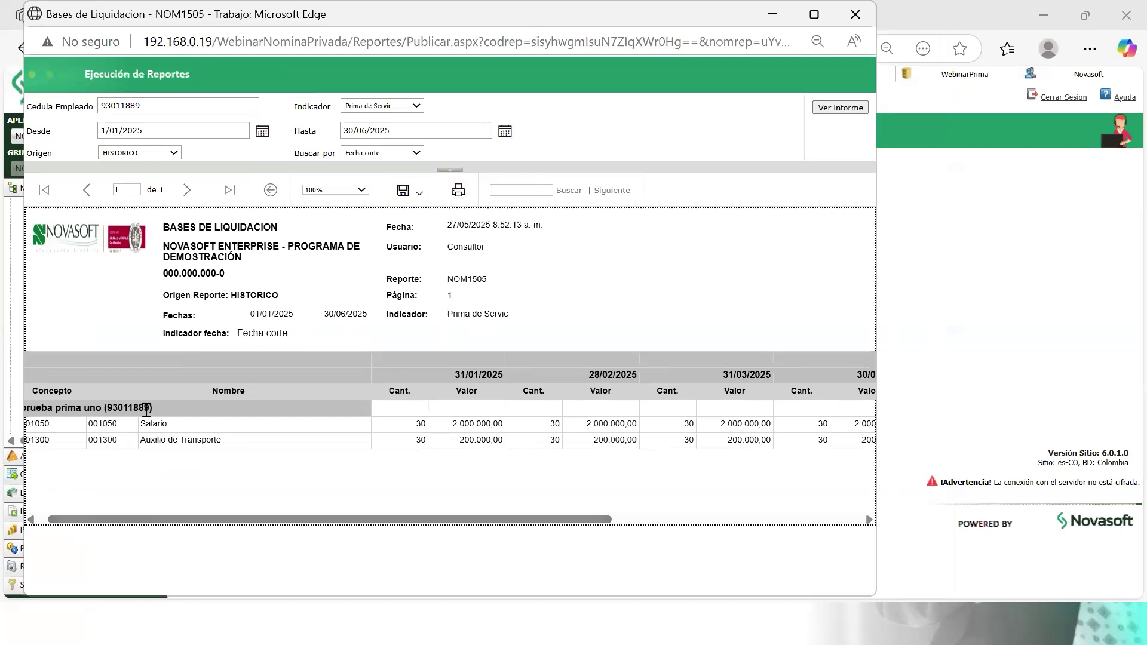
{"action": "left_click_drag", "start_coordinate": [153, 424], "coordinate": [220, 444]}
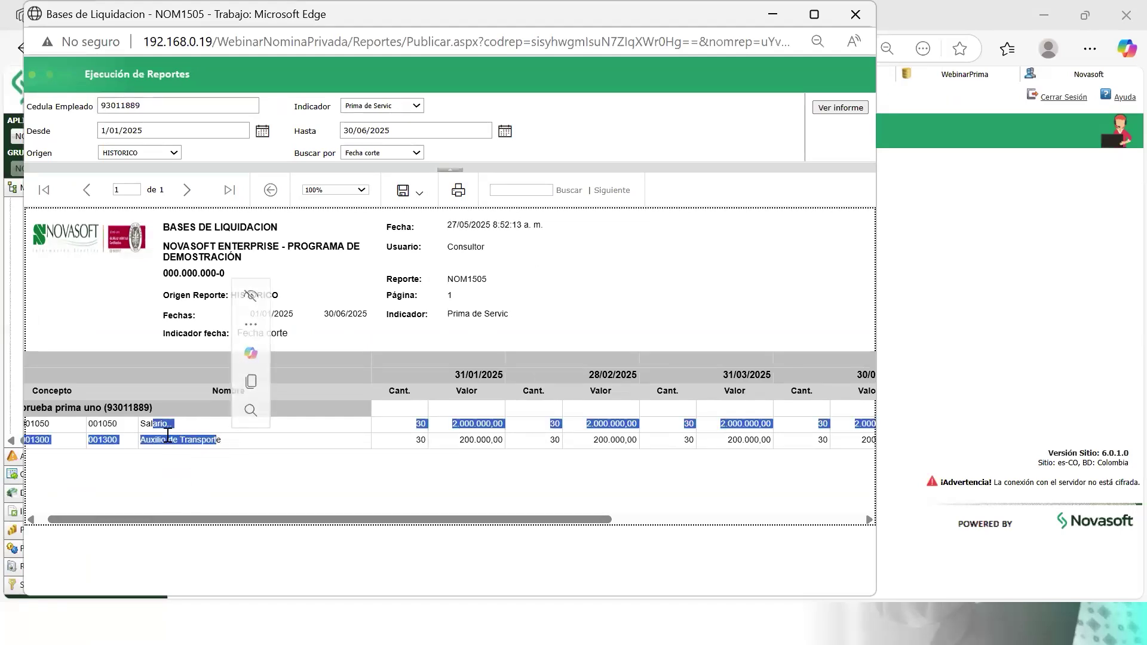
{"action": "left_click", "coordinate": [148, 428]}
{"action": "left_click_drag", "start_coordinate": [228, 517], "coordinate": [379, 511]}
{"action": "double_click", "coordinate": [263, 439]}
{"action": "double_click", "coordinate": [395, 440]}
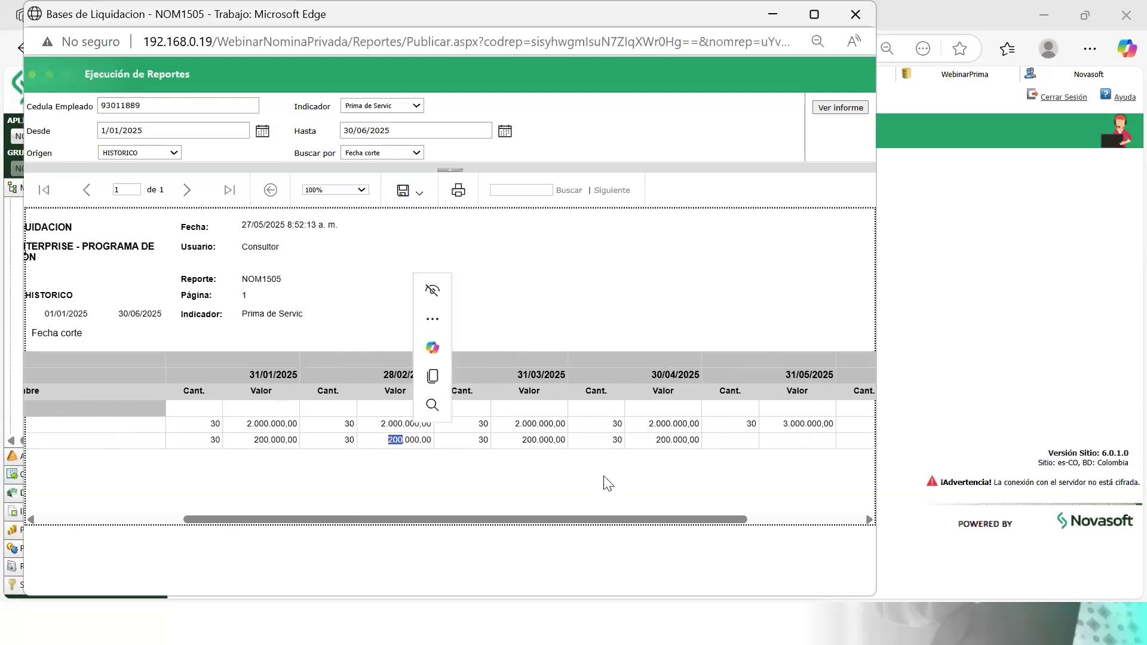
- Check the 31/05/2025 salary of 3.000.000 and the totals 14.000.000,00 and 800.000,00
{"action": "left_click_drag", "start_coordinate": [548, 519], "coordinate": [622, 522]}
{"action": "left_click_drag", "start_coordinate": [661, 519], "coordinate": [679, 517]}
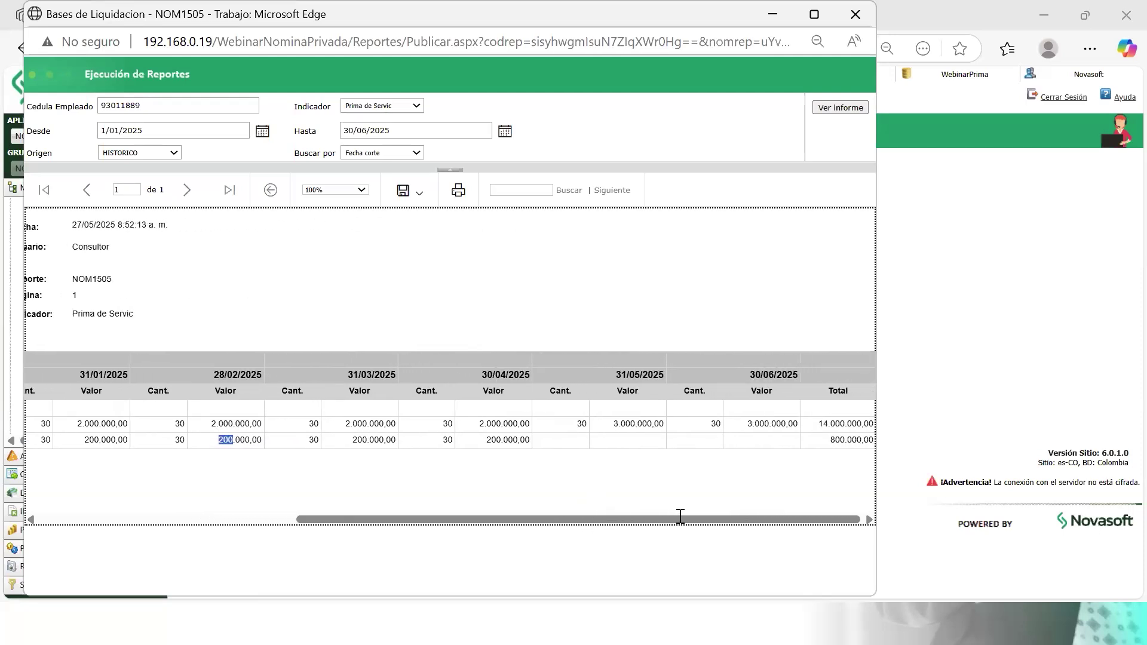
{"action": "left_click_drag", "start_coordinate": [621, 377], "coordinate": [645, 380]}
{"action": "left_click_drag", "start_coordinate": [613, 426], "coordinate": [647, 424]}
{"action": "left_click_drag", "start_coordinate": [498, 439], "coordinate": [505, 440]}
{"action": "left_click", "coordinate": [636, 440]}
{"action": "left_click", "coordinate": [619, 442]}
{"action": "left_click_drag", "start_coordinate": [850, 423], "coordinate": [841, 425]}
{"action": "left_click", "coordinate": [834, 441]}
{"action": "left_click_drag", "start_coordinate": [818, 425], "coordinate": [848, 441]}
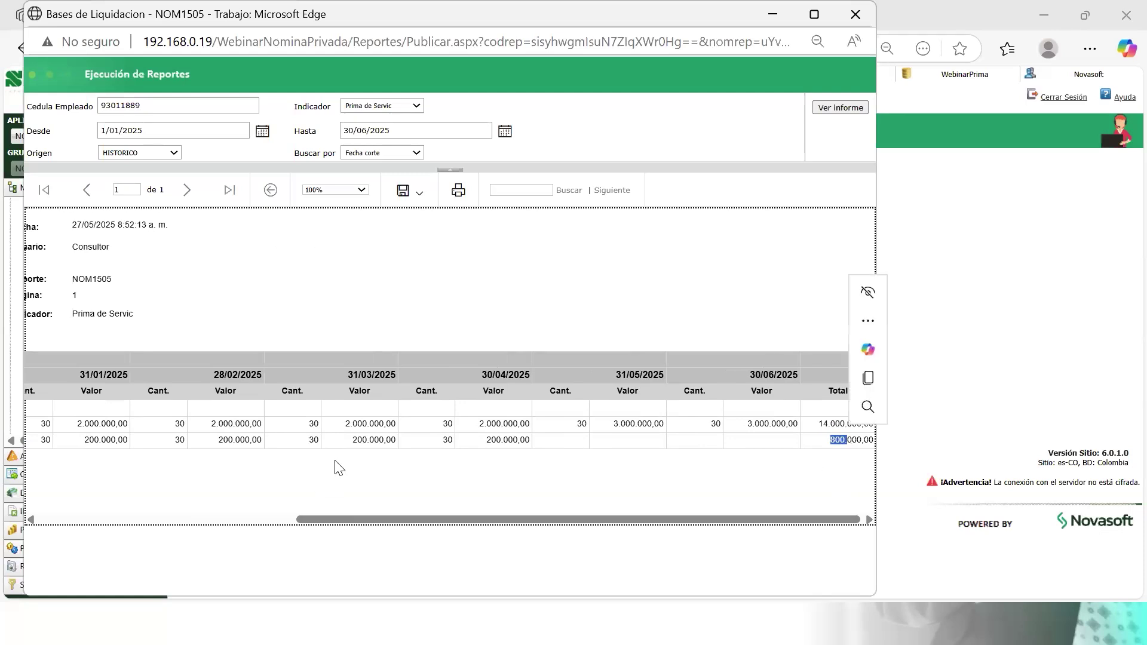
- Scroll across the report's month columns and reposition the report window
{"action": "left_click_drag", "start_coordinate": [550, 515], "coordinate": [207, 521]}
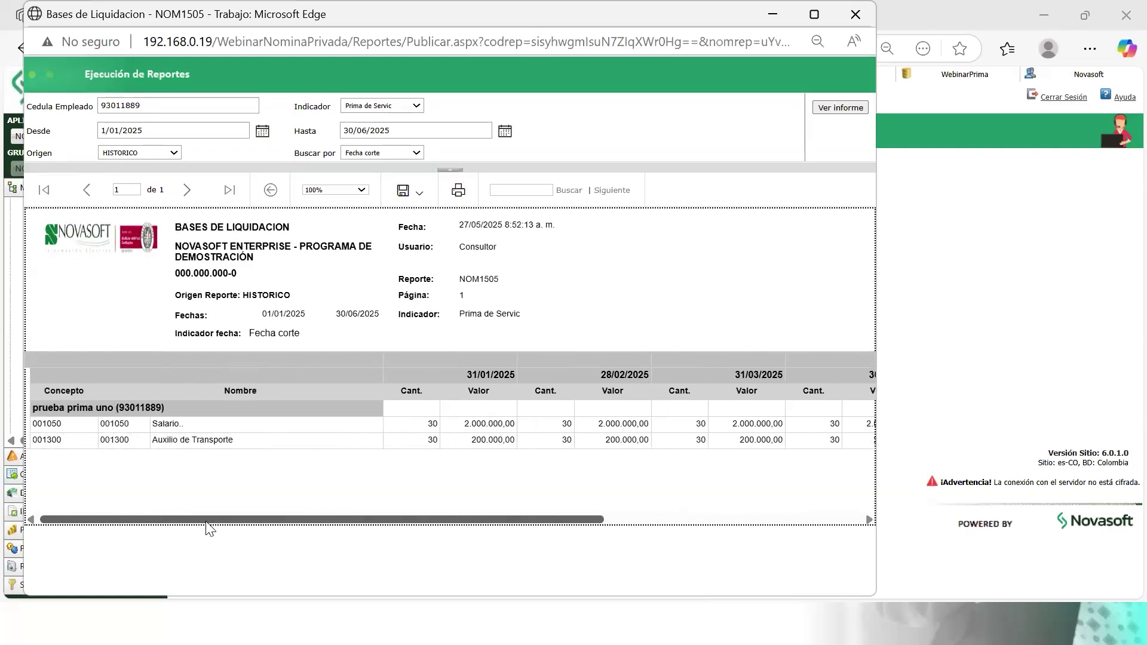
{"action": "left_click_drag", "start_coordinate": [528, 526], "coordinate": [333, 547]}
{"action": "left_click_drag", "start_coordinate": [643, 530], "coordinate": [418, 538]}
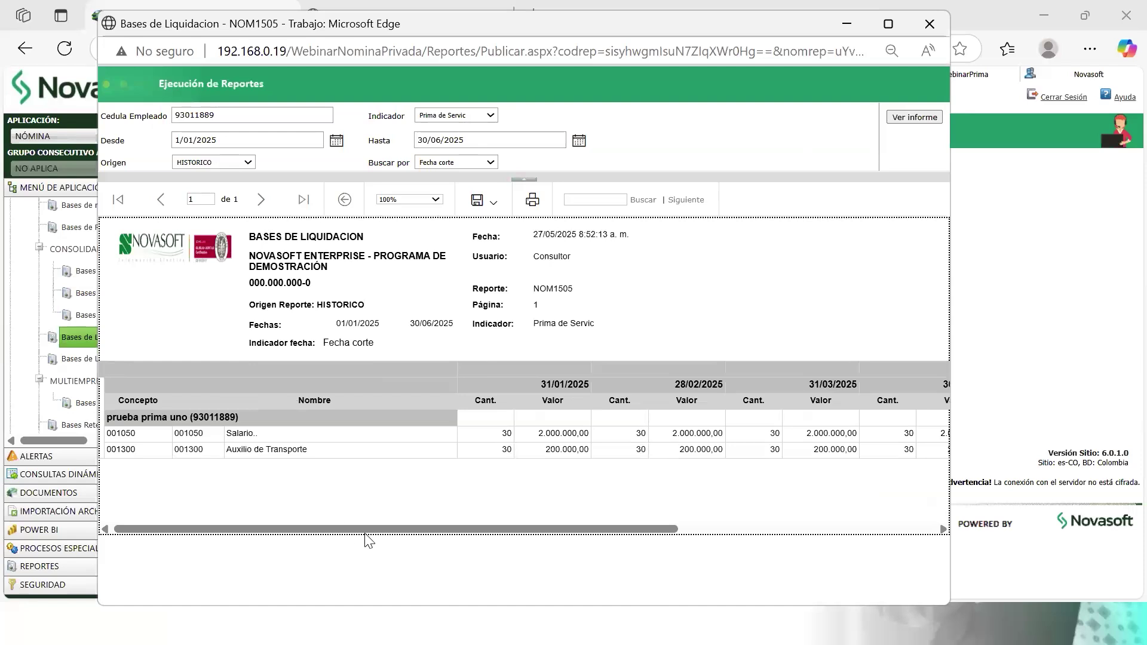
{"action": "left_click_drag", "start_coordinate": [363, 525], "coordinate": [328, 512]}
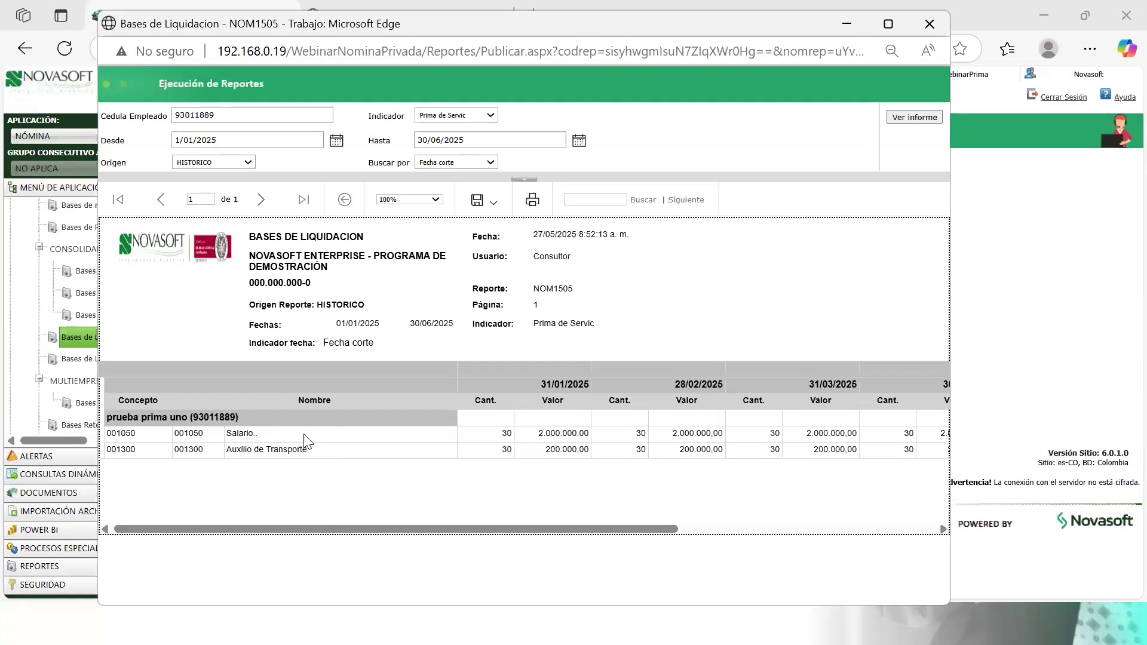
{"action": "left_click_drag", "start_coordinate": [572, 532], "coordinate": [323, 538]}
{"action": "left_click_drag", "start_coordinate": [891, 34], "coordinate": [903, 38]}
{"action": "left_click_drag", "start_coordinate": [799, 27], "coordinate": [784, 41]}
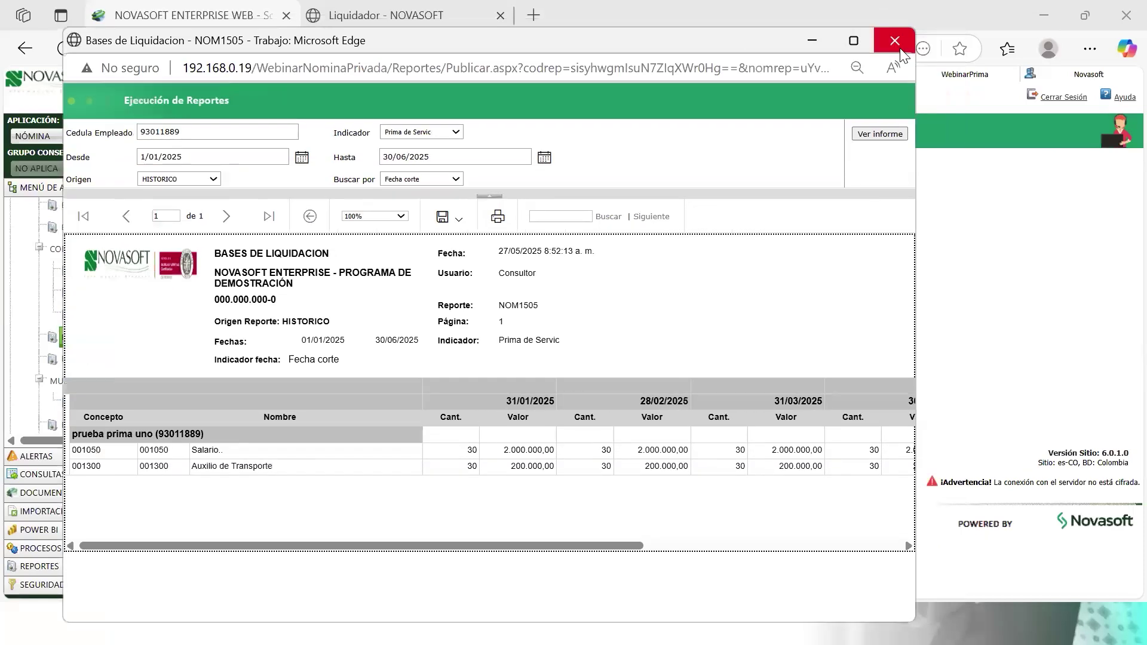
- Close the NOM1505 report and check the 2.000.000 January sueldo on the Excel calculation sheet
{"action": "left_click", "coordinate": [896, 43]}
{"action": "key", "text": "alt+Tab"}
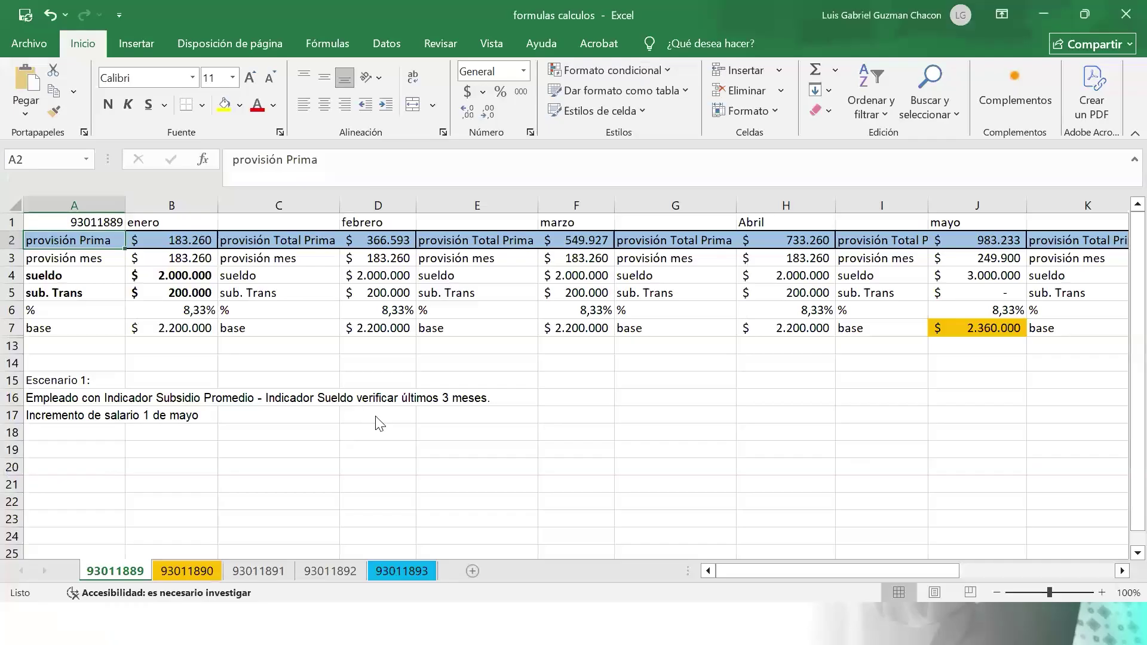
{"action": "key", "text": "alt+Tab"}
{"action": "key", "text": "alt+Tab"}
{"action": "left_click", "coordinate": [144, 271]}
{"action": "key", "text": "Left"}
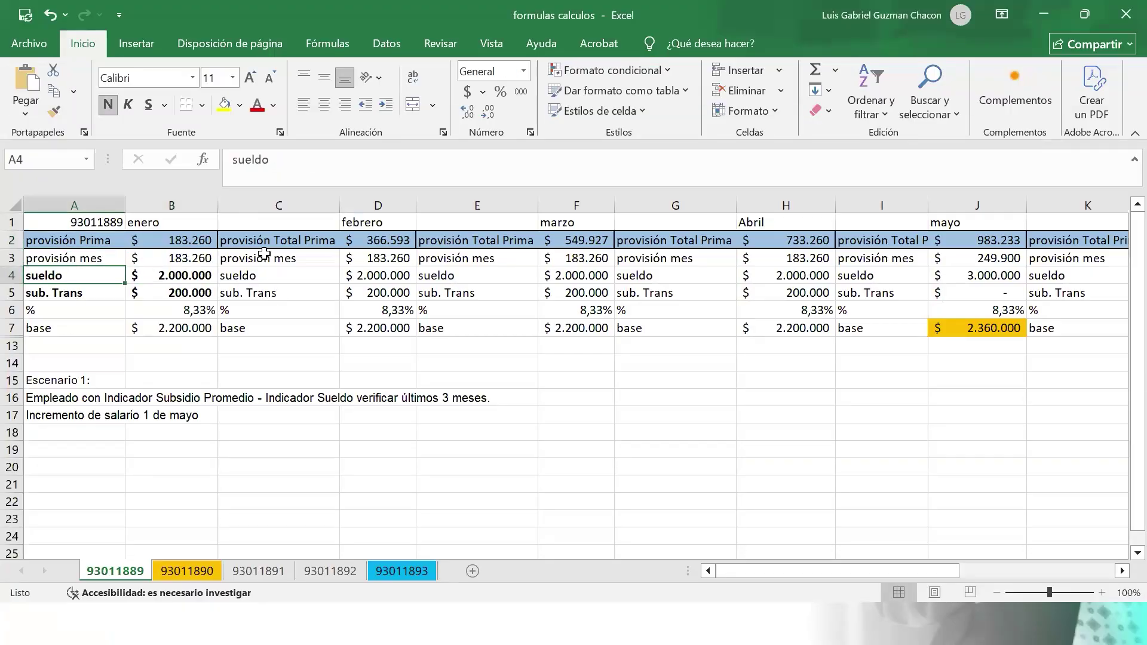
{"action": "key", "text": "Up"}
{"action": "key", "text": "Up"}
{"action": "key", "text": "Up"}
{"action": "key", "text": "ctrl+c"}
- Review the Reportes slide of report codes in the presentation, then return to Novasoft
{"action": "key", "text": "alt+Tab"}
{"action": "key", "text": "alt+Tab"}
{"action": "key", "text": "alt+Tab"}
{"action": "key", "text": "alt+Tab"}
{"action": "key", "text": "alt+Tab"}
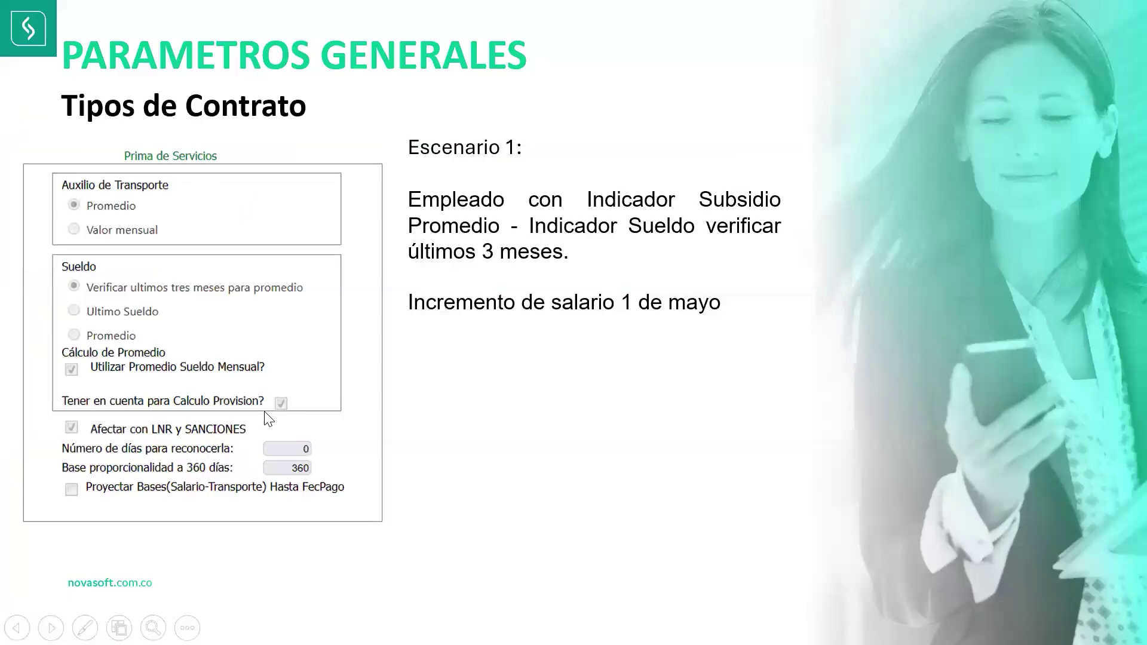
{"action": "key", "text": "Right"}
{"action": "key", "text": "Right"}
{"action": "key", "text": "Right"}
{"action": "key", "text": "Right"}
{"action": "key", "text": "Right"}
{"action": "key", "text": "Right"}
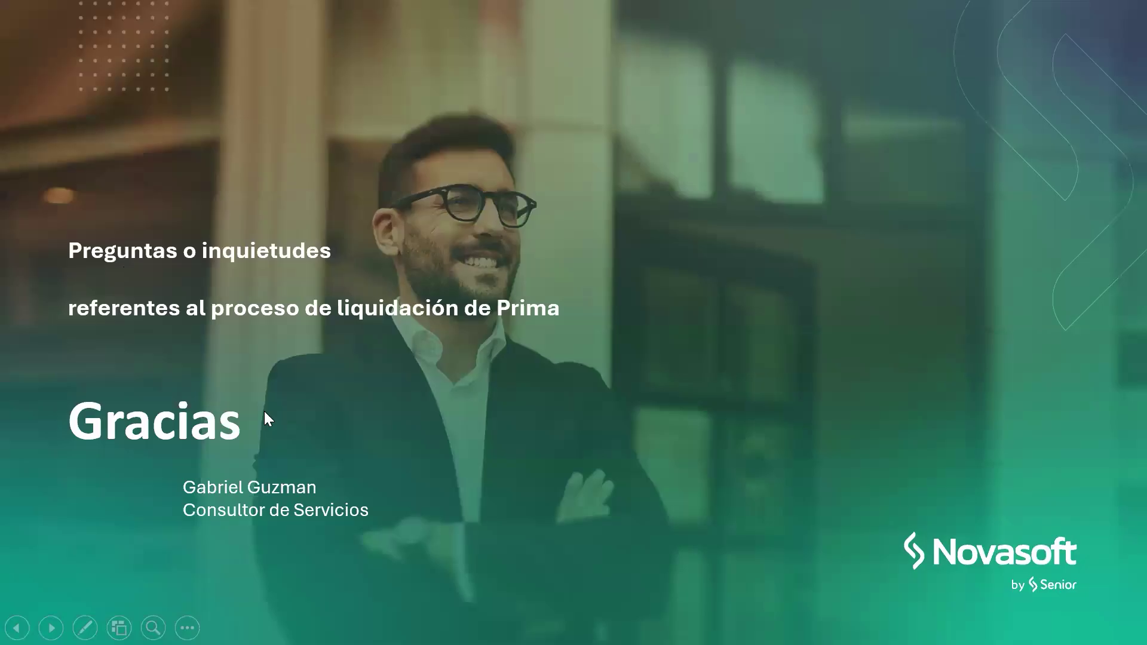
{"action": "key", "text": "Left"}
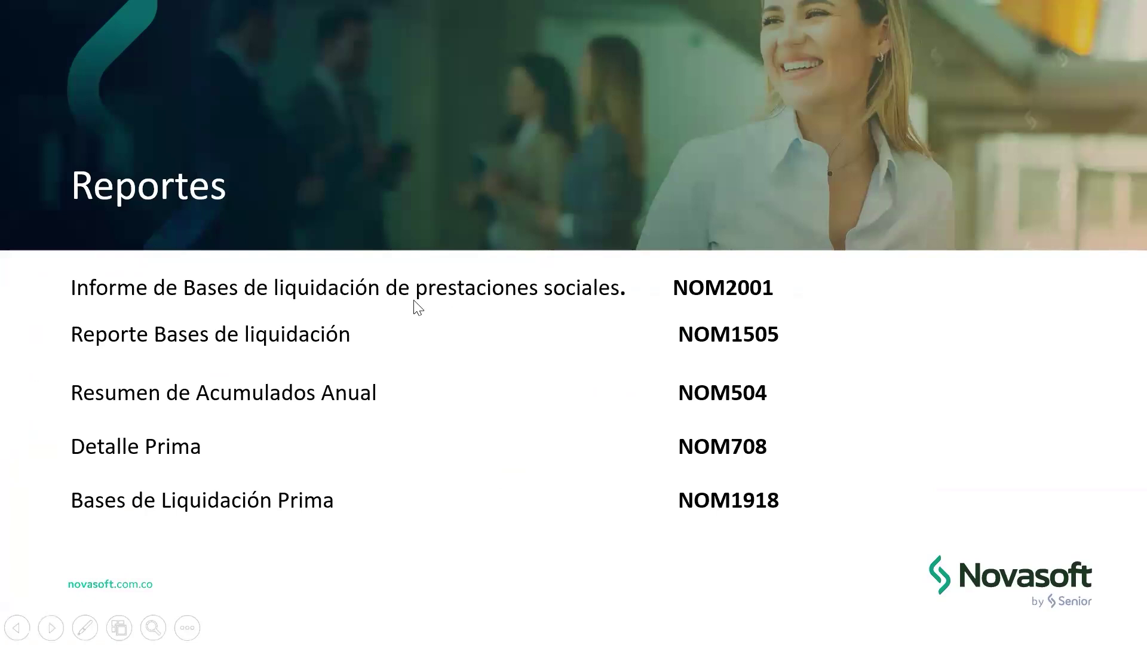
{"action": "key", "text": "alt+Tab"}
{"action": "key", "text": "Tab"}
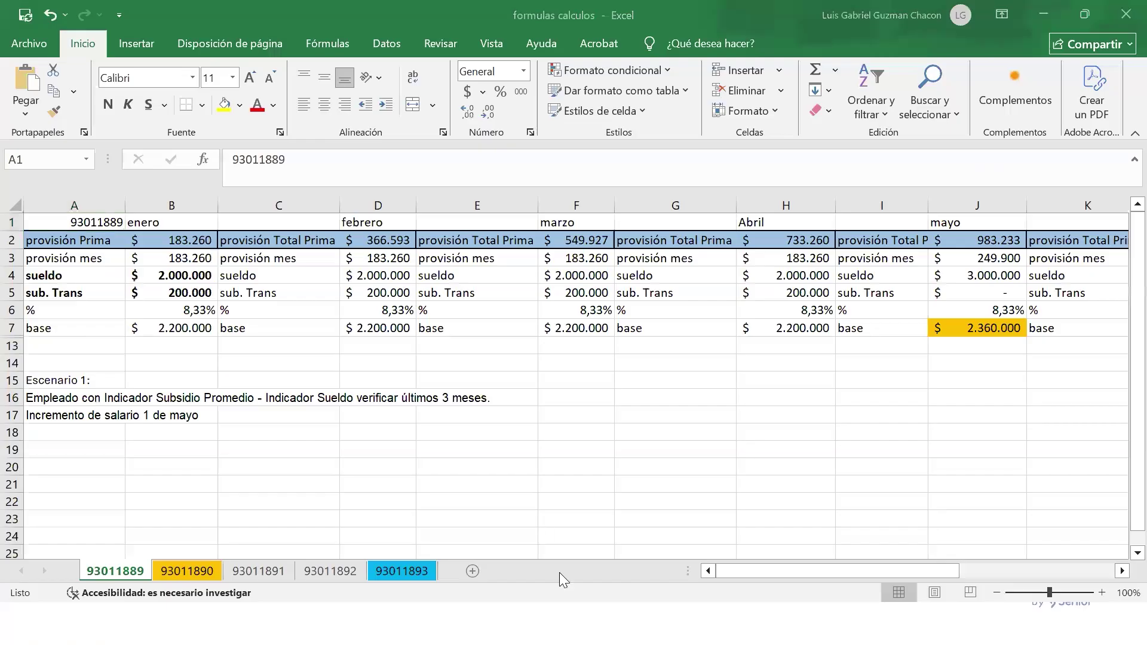
{"action": "key", "text": "alt+Tab"}
{"action": "key", "text": "Tab"}
{"action": "key", "text": "Tab"}
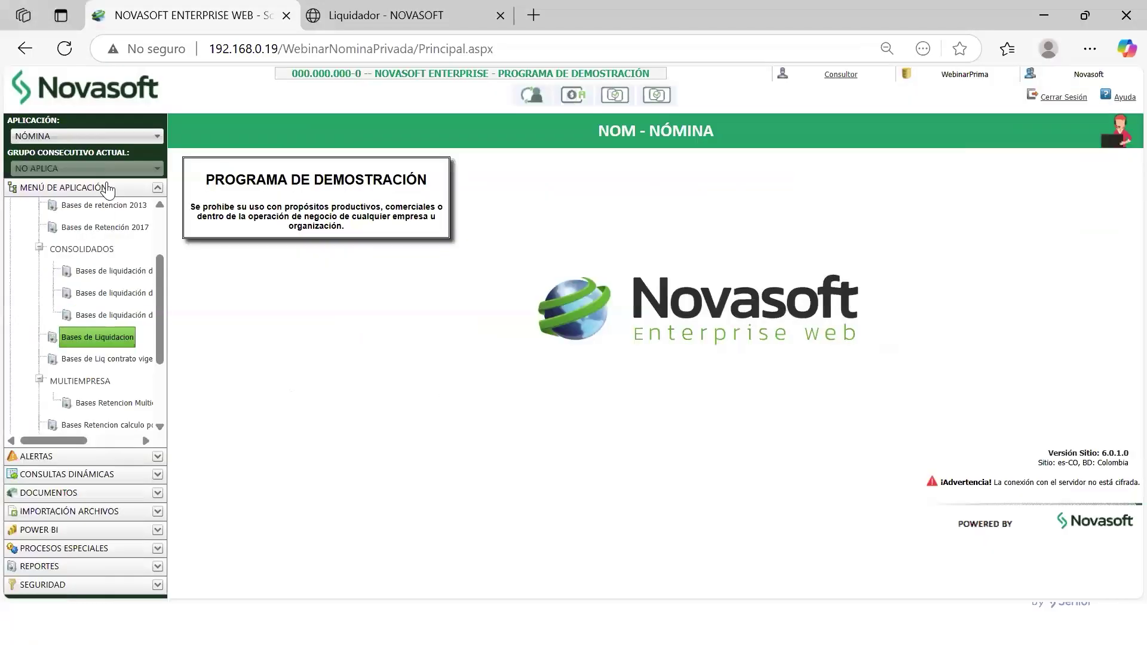
- Search the menu for 'prestac' and open the Informe de Bases en Liquidación NOM2001 form
{"action": "scroll", "coordinate": [111, 281], "scroll_direction": "up", "scroll_amount": 2}
{"action": "left_click_drag", "start_coordinate": [56, 209], "coordinate": [5, 196]}
{"action": "type", "text": "prestac"}
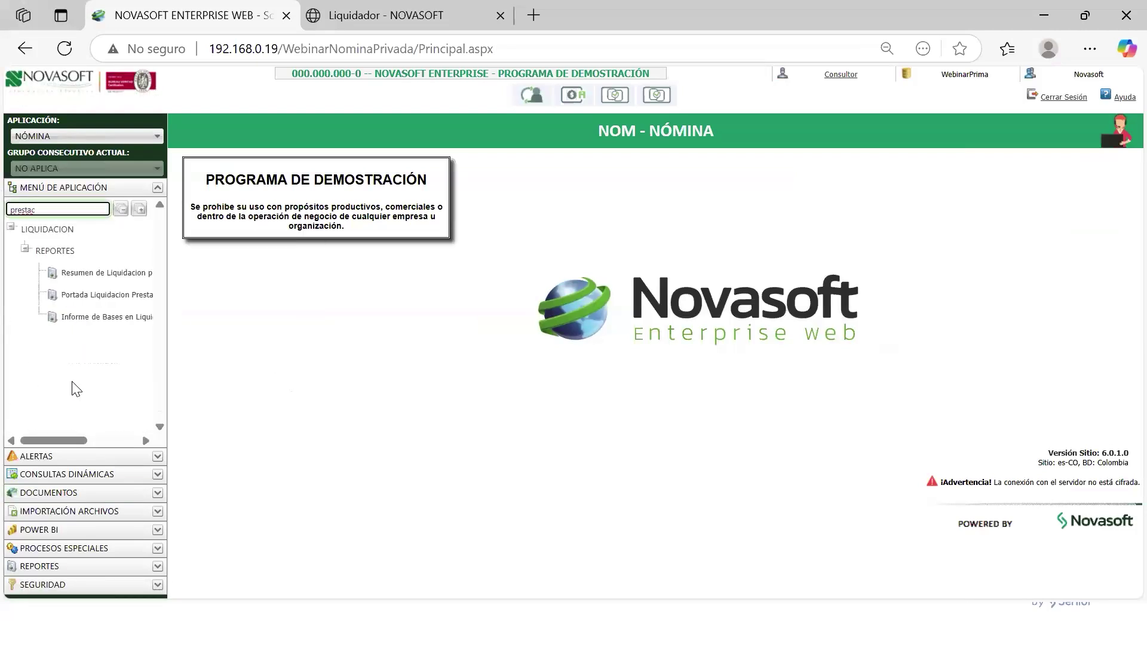
{"action": "left_click", "coordinate": [55, 432]}
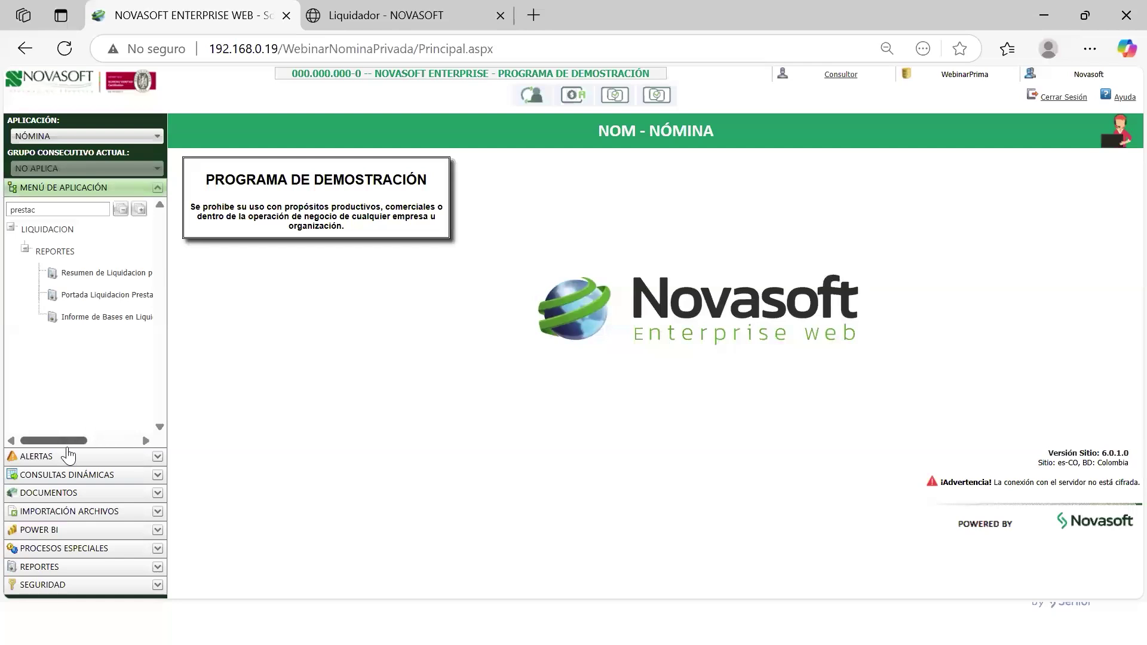
{"action": "left_click_drag", "start_coordinate": [67, 442], "coordinate": [109, 429]}
{"action": "left_click", "coordinate": [109, 436]}
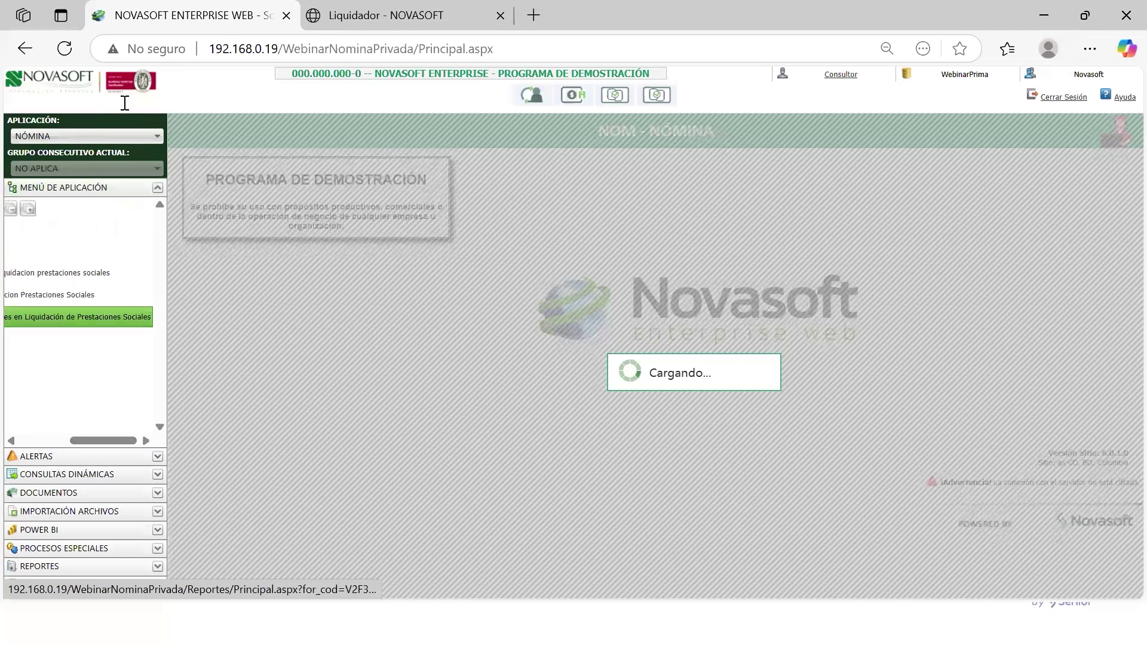
{"action": "left_click", "coordinate": [123, 105]}
- Select the employee, 02-Prima de Servicios, and cut-off and liquidation dates of 30/06/2025
{"action": "left_click", "coordinate": [167, 160]}
{"action": "left_click", "coordinate": [208, 266]}
{"action": "left_click", "coordinate": [452, 106]}
{"action": "left_click", "coordinate": [496, 150]}
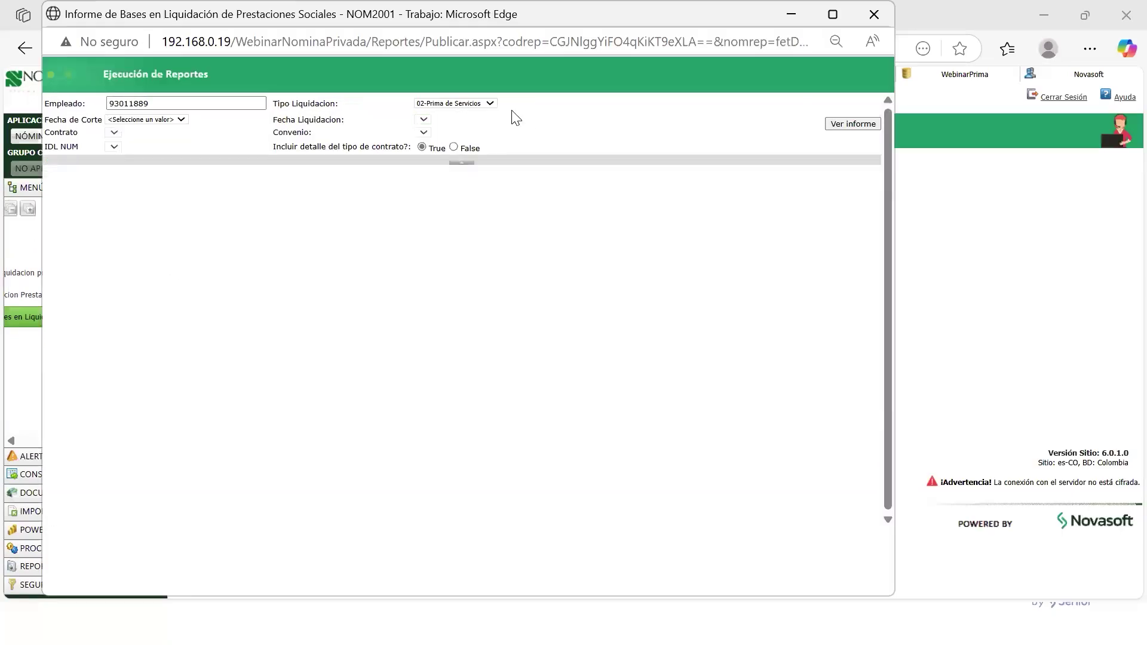
{"action": "left_click", "coordinate": [155, 129]}
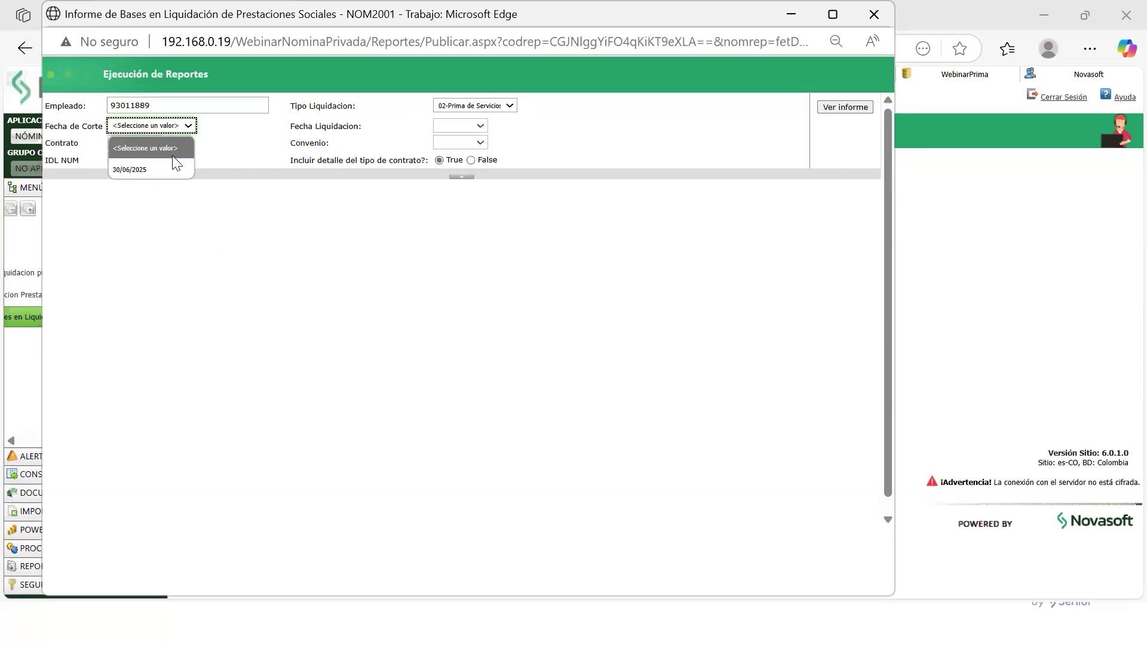
{"action": "left_click", "coordinate": [150, 165]}
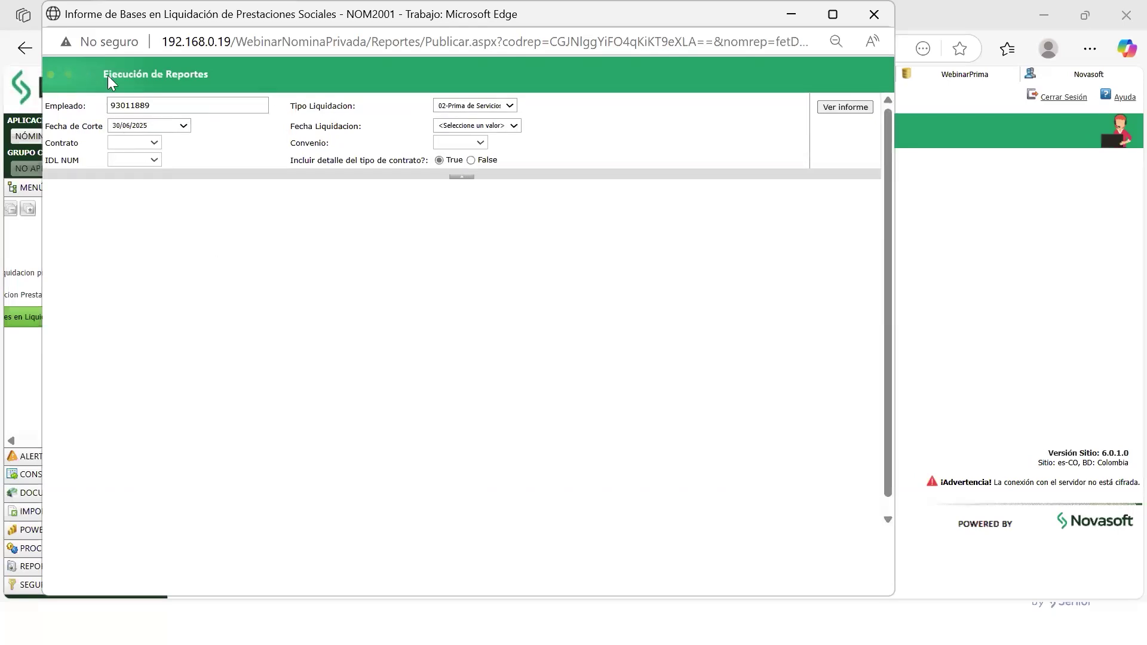
{"action": "left_click", "coordinate": [464, 133]}
{"action": "left_click", "coordinate": [470, 168]}
- Choose the employee's contract and keep Convenio as TODOS
{"action": "left_click", "coordinate": [142, 143]}
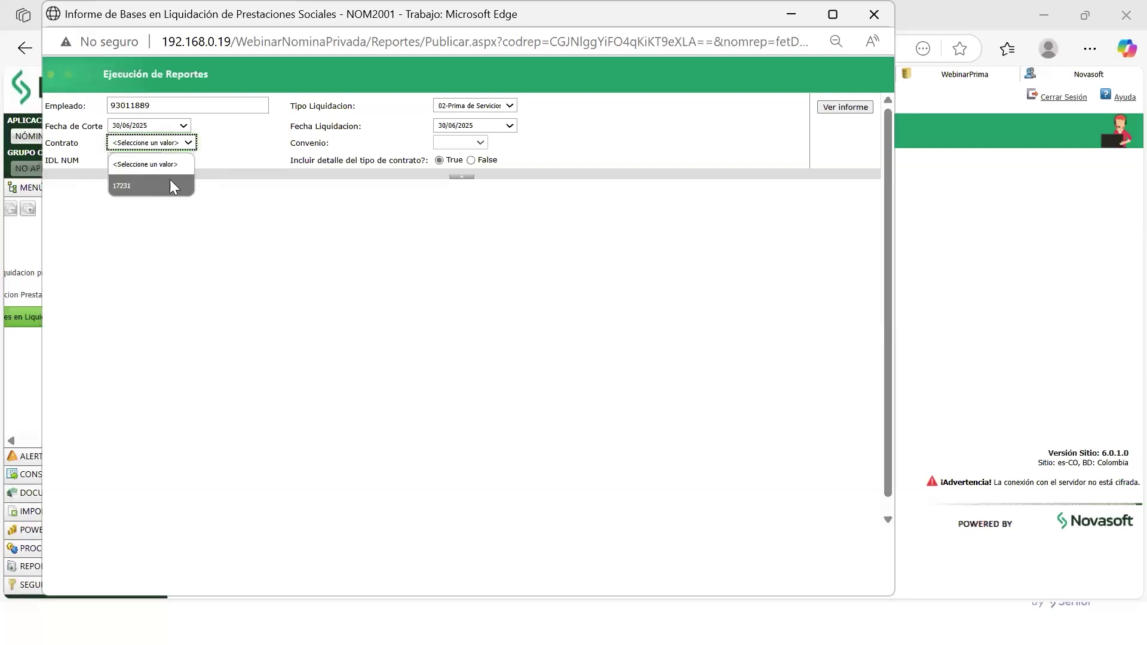
{"action": "left_click", "coordinate": [138, 187]}
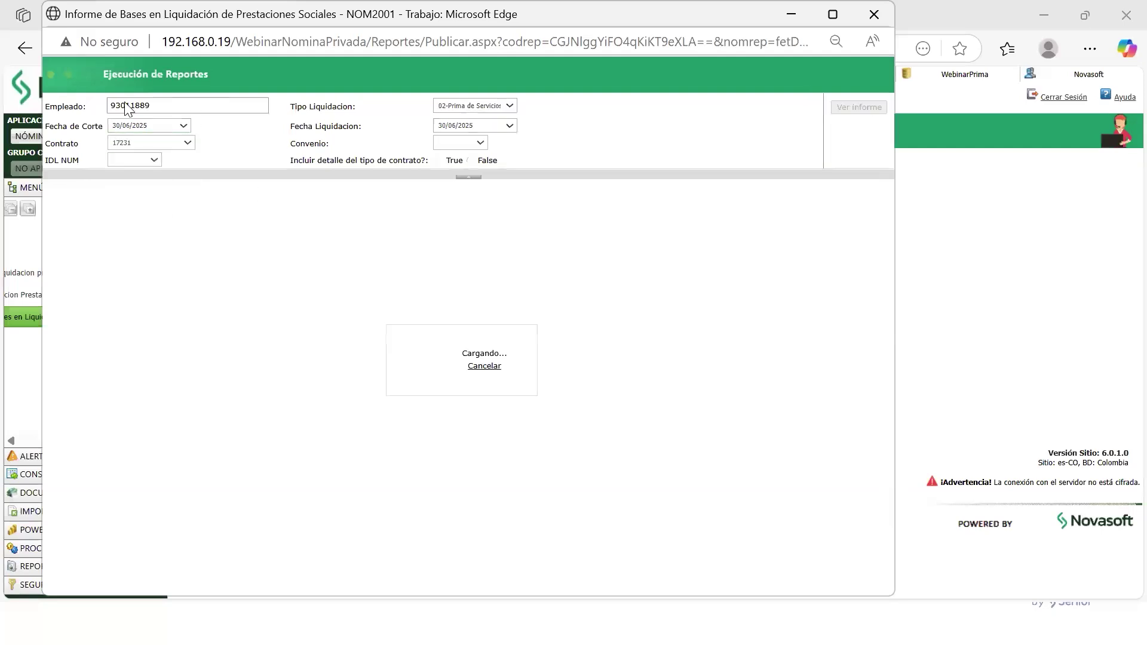
{"action": "left_click", "coordinate": [480, 144]}
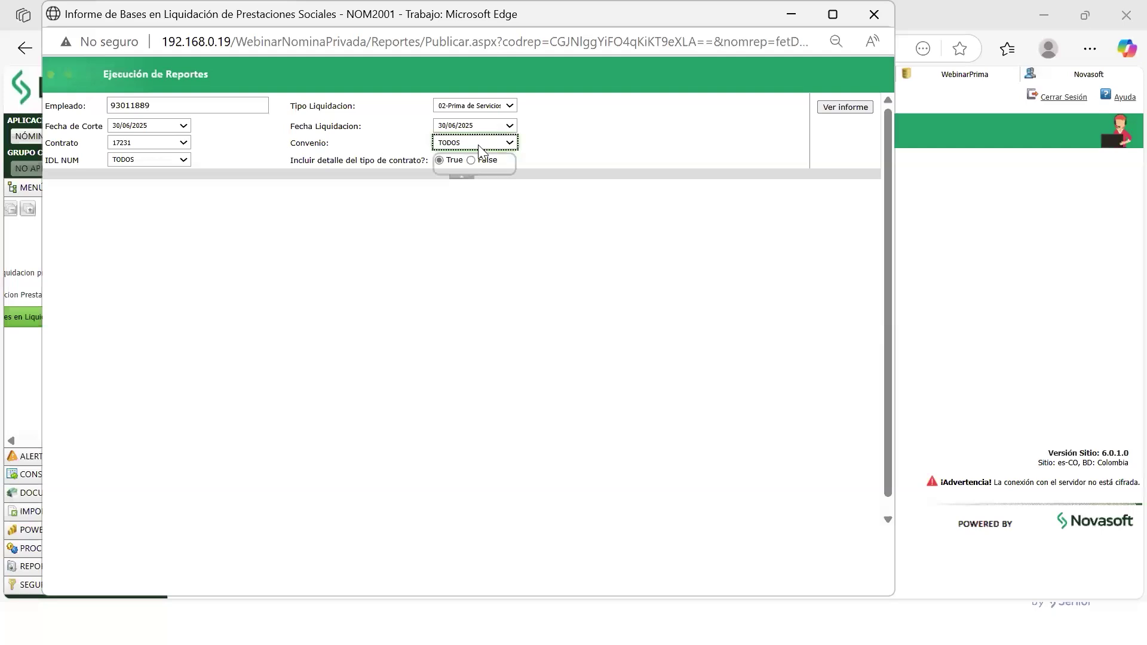
{"action": "left_click", "coordinate": [567, 141]}
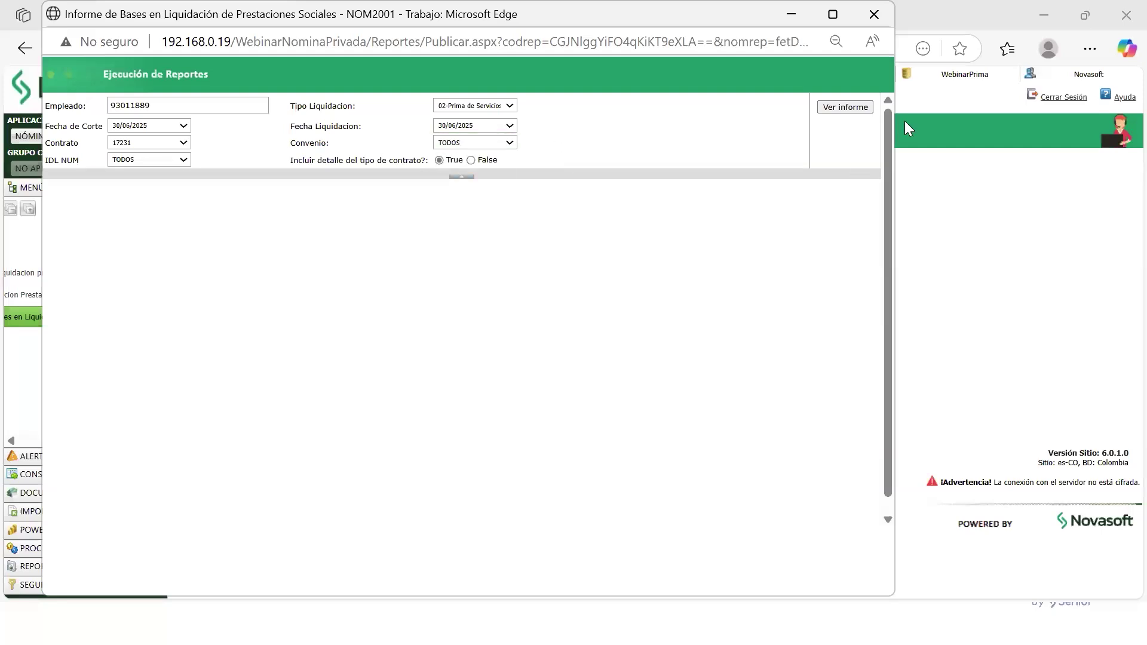
- Generate the NOM2001 report, export it to Excel, and open the downloaded NOM2001 (1).xlsx
{"action": "left_click", "coordinate": [843, 107]}
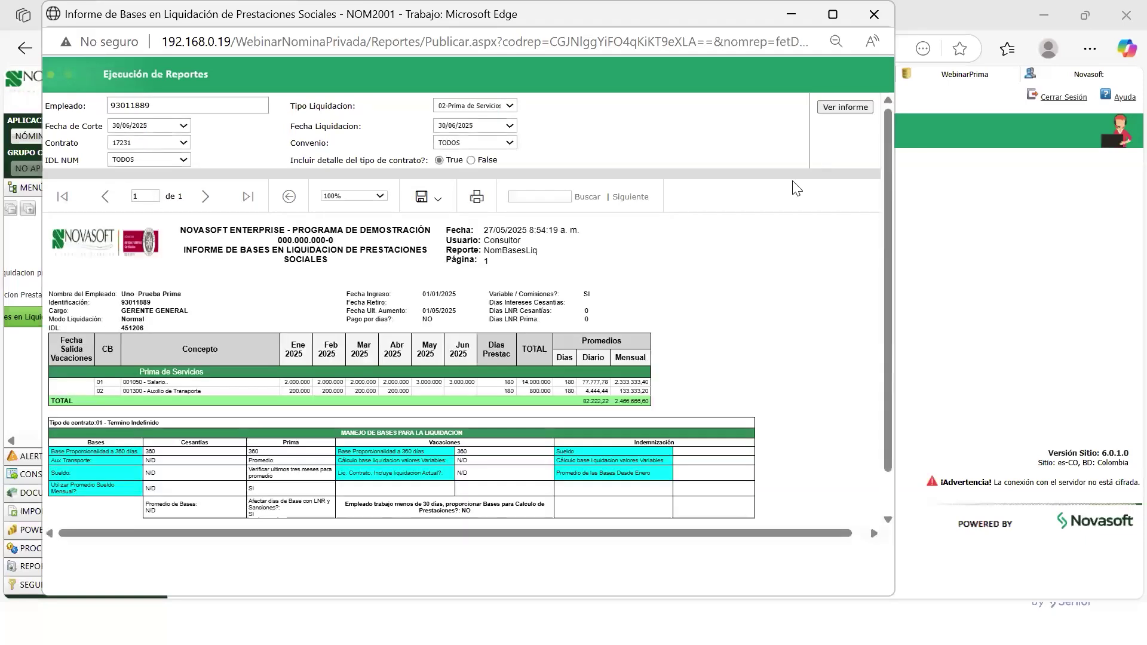
{"action": "scroll", "coordinate": [526, 316], "scroll_direction": "down", "scroll_amount": 1}
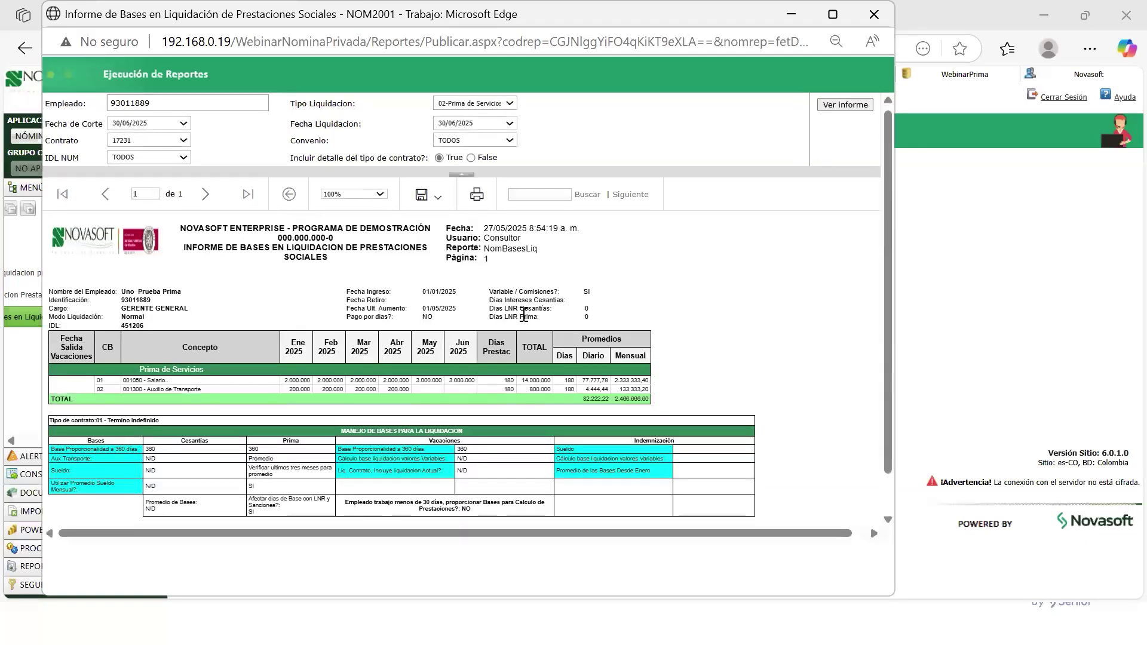
{"action": "scroll", "coordinate": [519, 314], "scroll_direction": "up", "scroll_amount": 1}
{"action": "scroll", "coordinate": [598, 263], "scroll_direction": "down", "scroll_amount": 1}
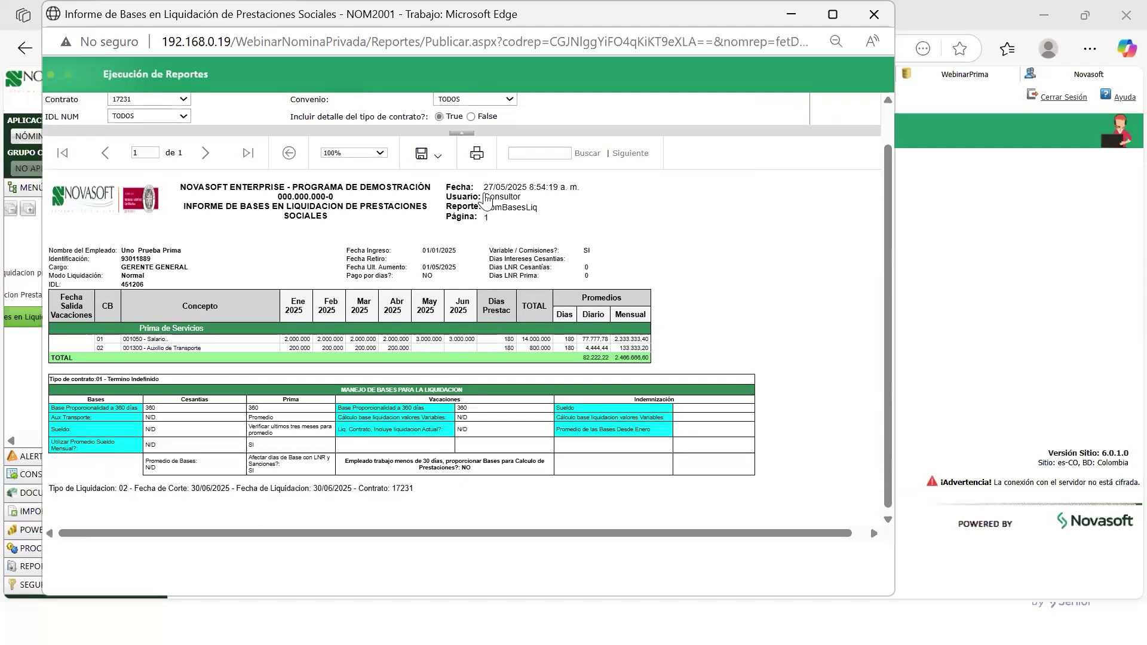
{"action": "scroll", "coordinate": [495, 299], "scroll_direction": "up", "scroll_amount": 1}
{"action": "left_click", "coordinate": [428, 196]}
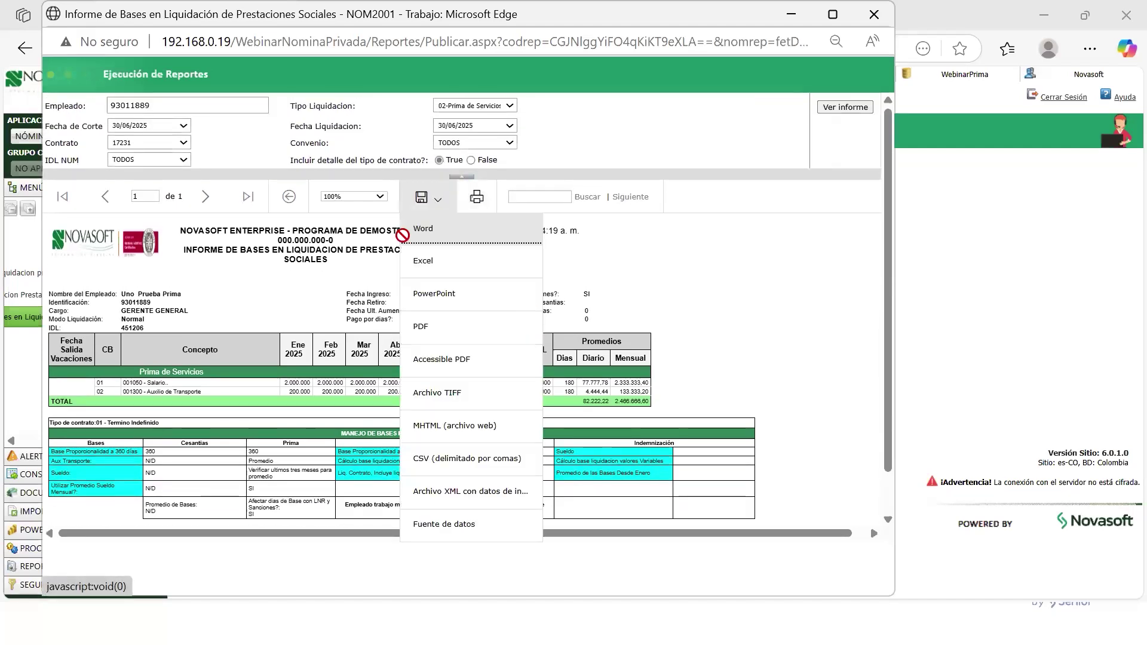
{"action": "left_click", "coordinate": [430, 257]}
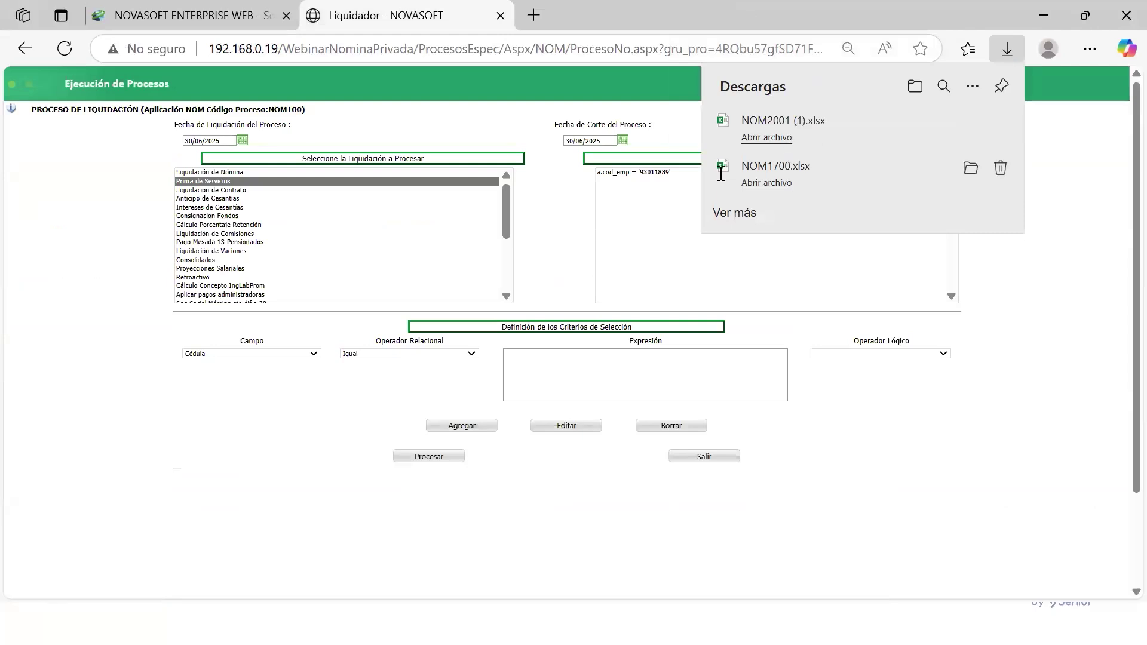
{"action": "left_click", "coordinate": [732, 179]}
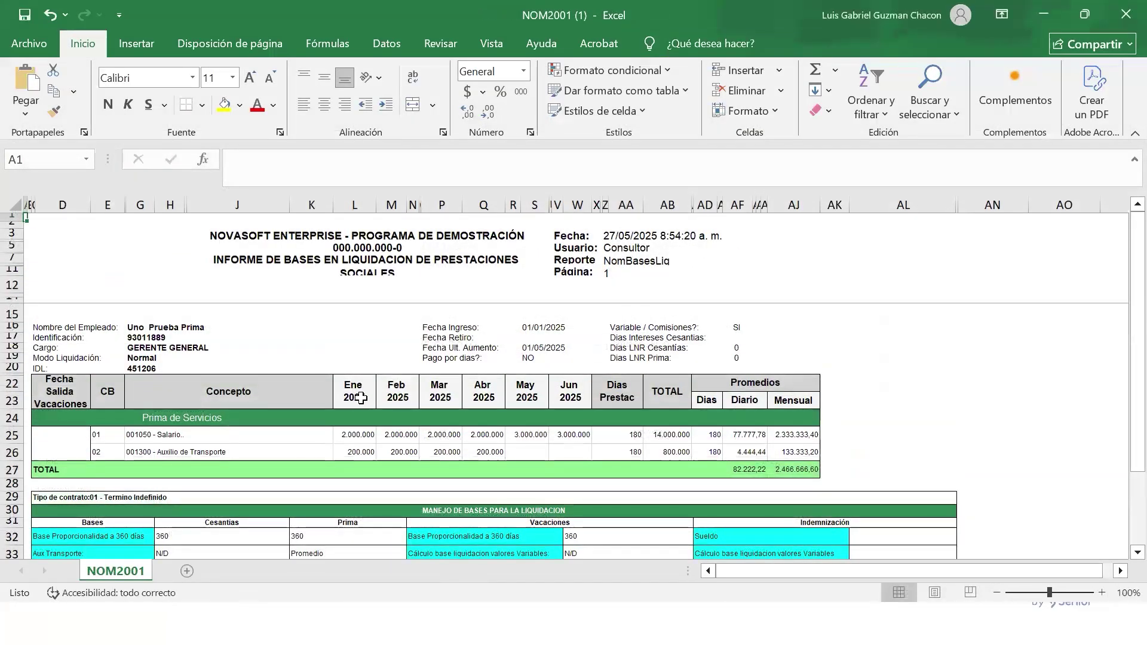
- Enable editing on NOM2001 (1).xlsx and select the Ene–Jun 2025 salary columns in turn
{"action": "left_click", "coordinate": [358, 397]}
{"action": "left_click_drag", "start_coordinate": [365, 446], "coordinate": [366, 452]}
{"action": "left_click_drag", "start_coordinate": [403, 394], "coordinate": [407, 452]}
{"action": "left_click_drag", "start_coordinate": [443, 394], "coordinate": [446, 452]}
{"action": "left_click_drag", "start_coordinate": [484, 395], "coordinate": [485, 452]}
{"action": "left_click_drag", "start_coordinate": [526, 394], "coordinate": [526, 452]}
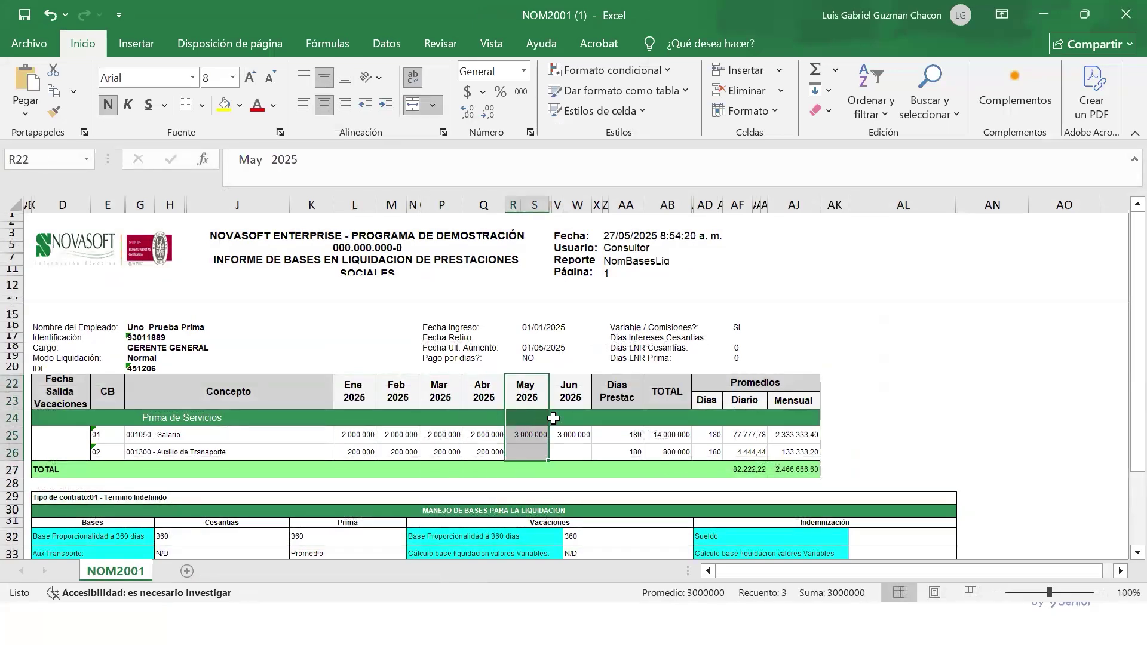
{"action": "left_click", "coordinate": [570, 395]}
- Check the 77.777,78 daily salary average and review the values along the salary row
{"action": "left_click", "coordinate": [747, 435]}
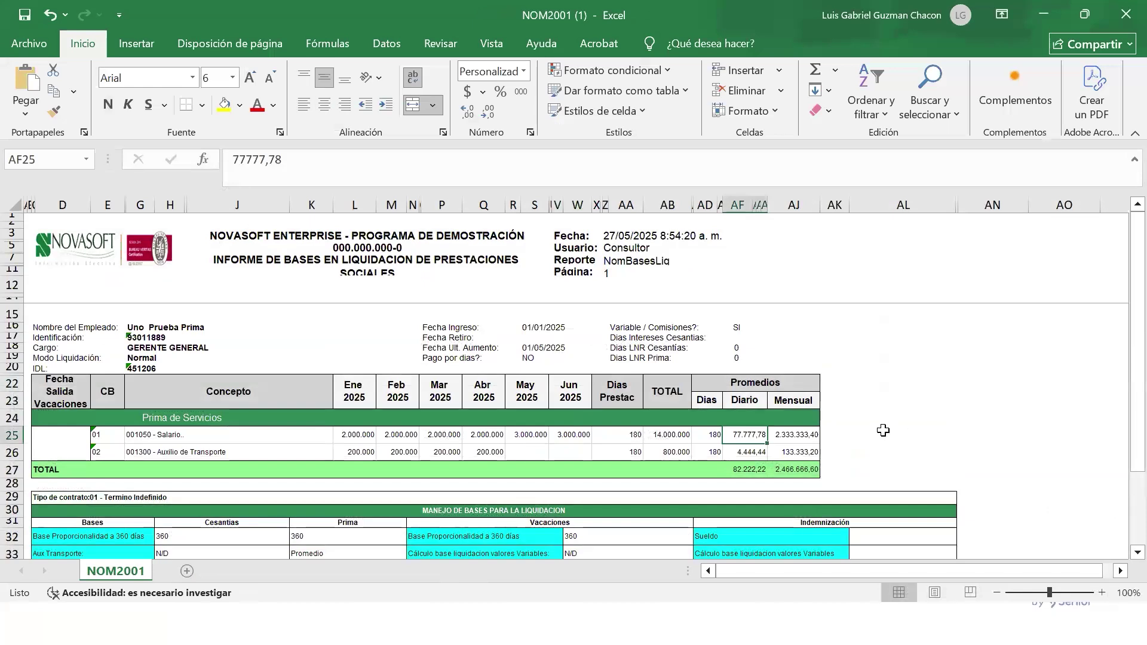
{"action": "left_click", "coordinate": [902, 434]}
{"action": "key", "text": "Left"}
{"action": "key", "text": "Left"}
{"action": "key", "text": "Home"}
{"action": "key", "text": "Right"}
{"action": "key", "text": "Right"}
{"action": "key", "text": "Right"}
{"action": "key", "text": "Right"}
{"action": "key", "text": "Right"}
{"action": "key", "text": "Right"}
{"action": "key", "text": "Right"}
{"action": "key", "text": "Right"}
{"action": "key", "text": "Right"}
{"action": "key", "text": "Right"}
{"action": "key", "text": "Right"}
{"action": "key", "text": "Right"}
{"action": "key", "text": "Right"}
{"action": "key", "text": "Right"}
{"action": "key", "text": "Right"}
{"action": "key", "text": "Right"}
{"action": "key", "text": "Right"}
{"action": "key", "text": "Right"}
{"action": "key", "text": "Left"}
{"action": "key", "text": "Left"}
{"action": "key", "text": "Left"}
{"action": "key", "text": "Left"}
{"action": "key", "text": "Left"}
{"action": "key", "text": "Right"}
{"action": "key", "text": "Right"}
{"action": "key", "text": "Right"}
{"action": "key", "text": "Left"}
{"action": "key", "text": "Right"}
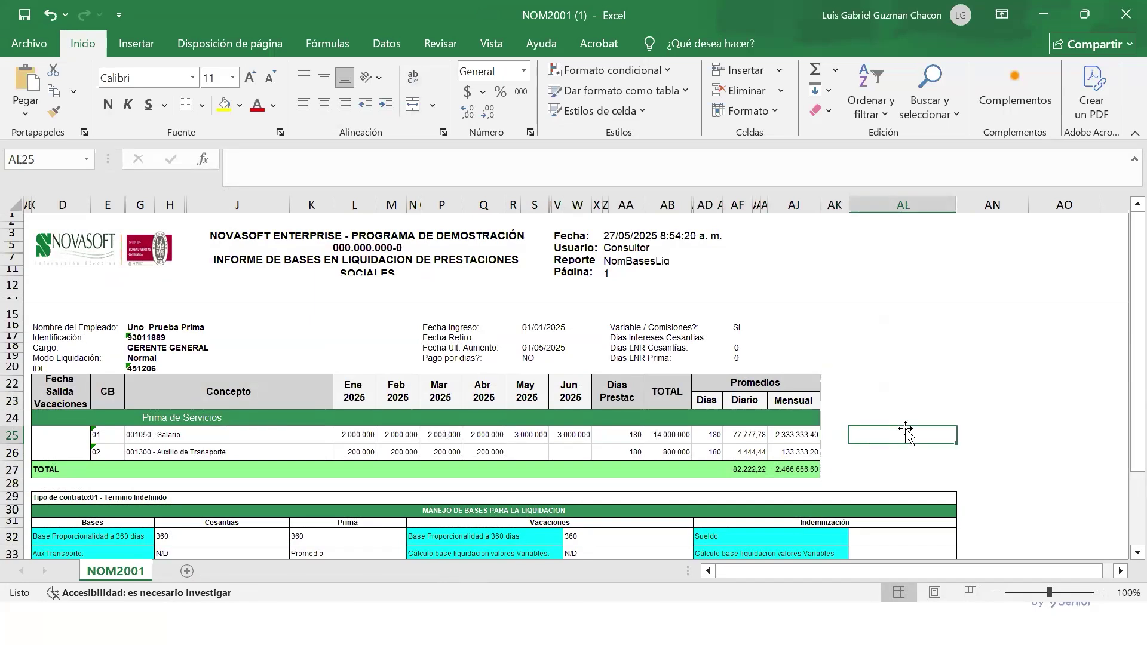
{"action": "key", "text": "alt+Tab"}
{"action": "key", "text": "alt+Tab"}
{"action": "key", "text": "alt+Tab"}
{"action": "key", "text": "alt+Tab"}
{"action": "key", "text": "alt+Tab"}
{"action": "key", "text": "alt+Tab"}
- Switch to the formulas calculos workbook and inspect the TOTAL formula in M4
{"action": "key", "text": "alt+Tab"}
{"action": "key", "text": "alt+Tab"}
{"action": "key", "text": "alt+Tab"}
{"action": "key", "text": "alt+Tab"}
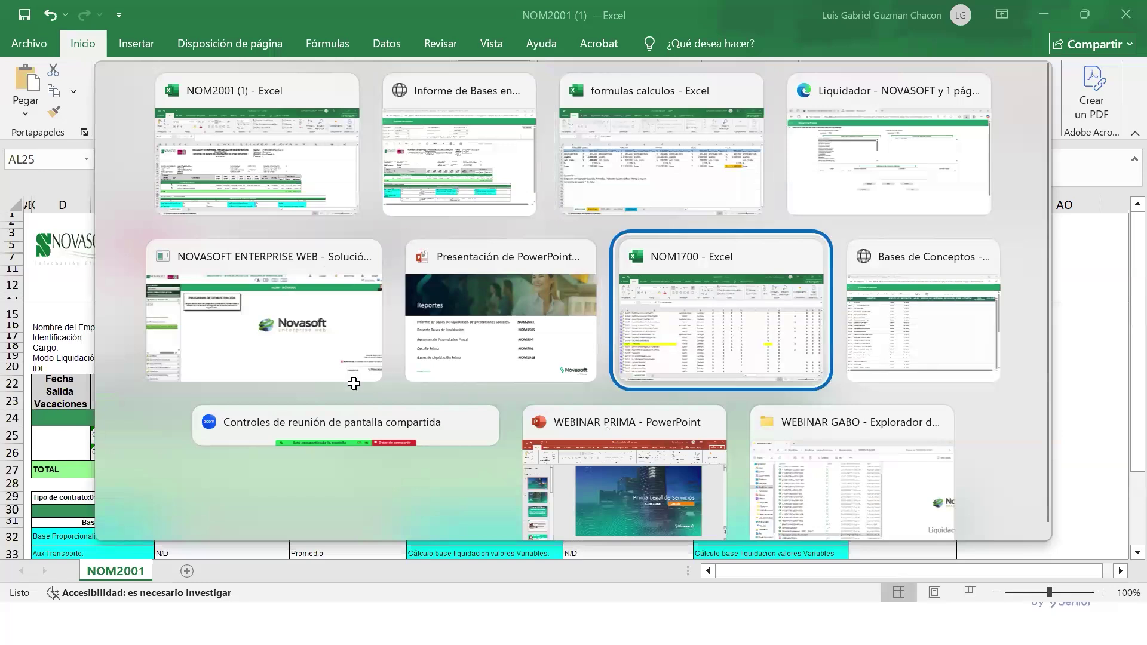
{"action": "key", "text": "alt+Tab"}
{"action": "key", "text": "alt+Tab"}
{"action": "key", "text": "alt+Tab"}
{"action": "key", "text": "alt+Tab"}
{"action": "key", "text": "alt+Tab"}
{"action": "key", "text": "alt+Tab"}
{"action": "key", "text": "alt+Tab"}
{"action": "key", "text": "alt+Tab"}
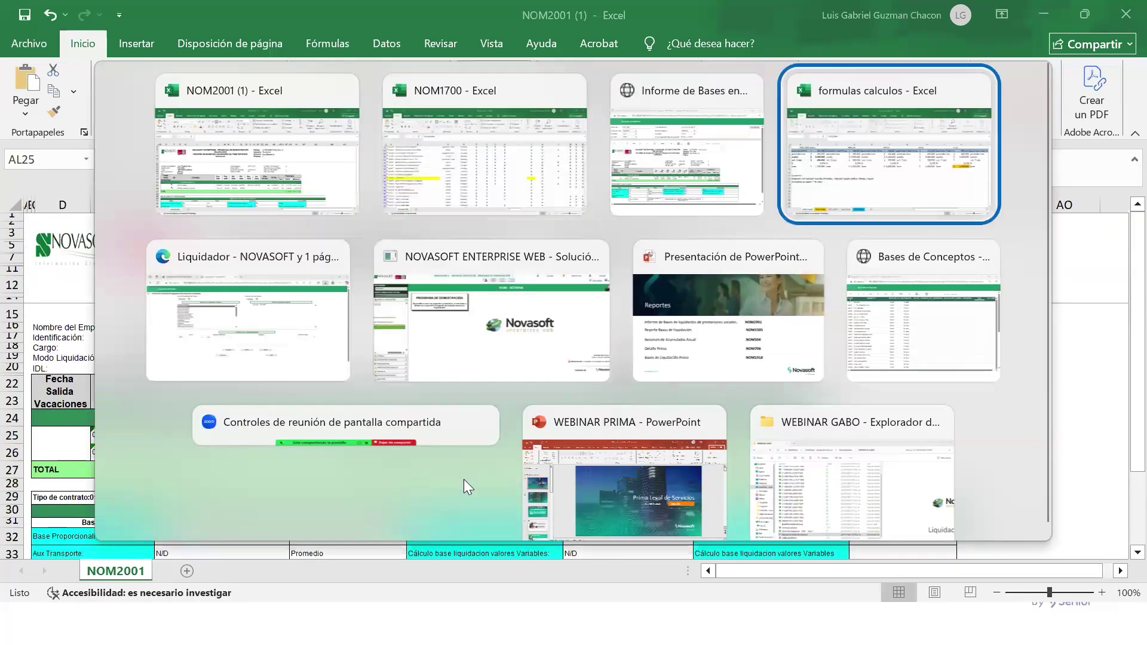
{"action": "key", "text": "alt+Tab"}
{"action": "key", "text": "alt+Tab"}
{"action": "key", "text": "alt+Tab"}
{"action": "key", "text": "alt+Tab"}
{"action": "key", "text": "alt+Tab"}
{"action": "key", "text": "alt+Tab"}
{"action": "key", "text": "alt+Tab"}
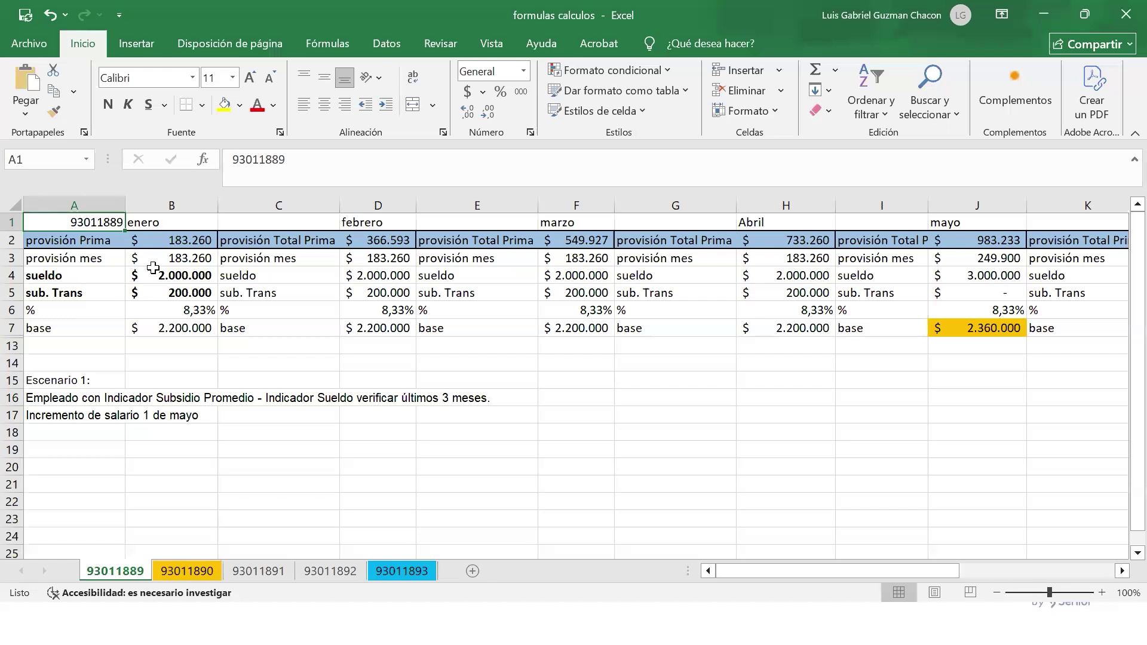
{"action": "left_click", "coordinate": [153, 270]}
{"action": "key", "text": "Left"}
{"action": "key", "text": "Right"}
{"action": "key", "text": "Right"}
{"action": "key", "text": "Right"}
{"action": "key", "text": "Right"}
{"action": "key", "text": "Right"}
{"action": "key", "text": "Right"}
{"action": "key", "text": "Right"}
{"action": "key", "text": "Right"}
{"action": "key", "text": "Right"}
{"action": "key", "text": "Right"}
{"action": "key", "text": "Right"}
{"action": "key", "text": "Right"}
{"action": "key", "text": "Right"}
{"action": "key", "text": "Right"}
{"action": "key", "text": "Right"}
{"action": "key", "text": "Right"}
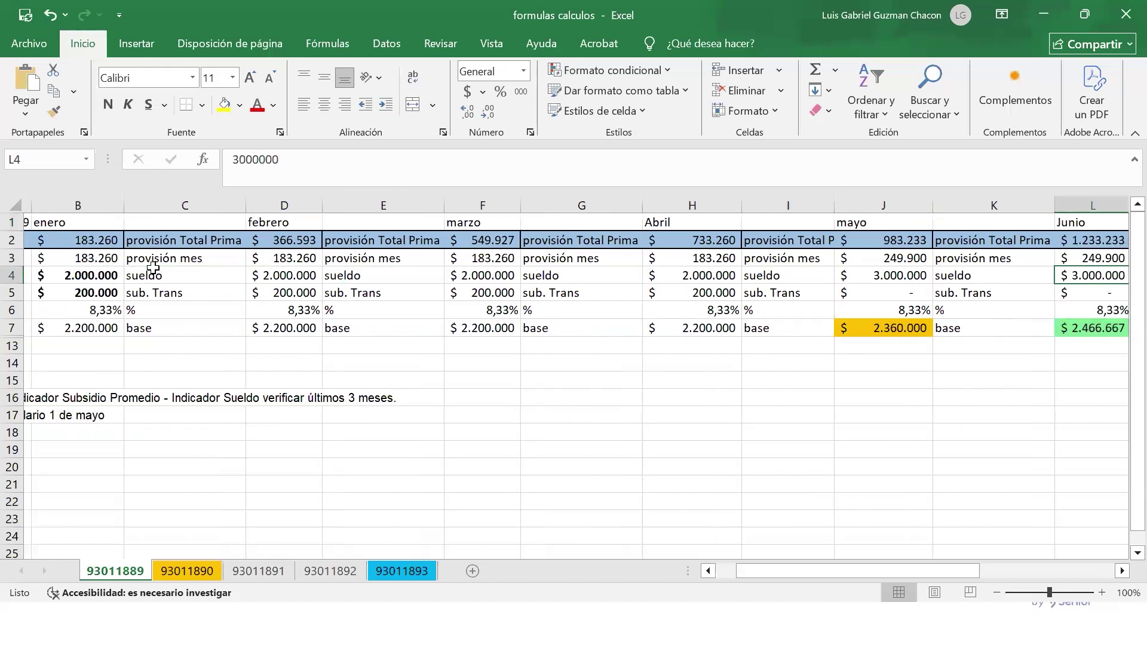
{"action": "key", "text": "Left"}
{"action": "key", "text": "Left"}
{"action": "key", "text": "Left"}
{"action": "key", "text": "Left"}
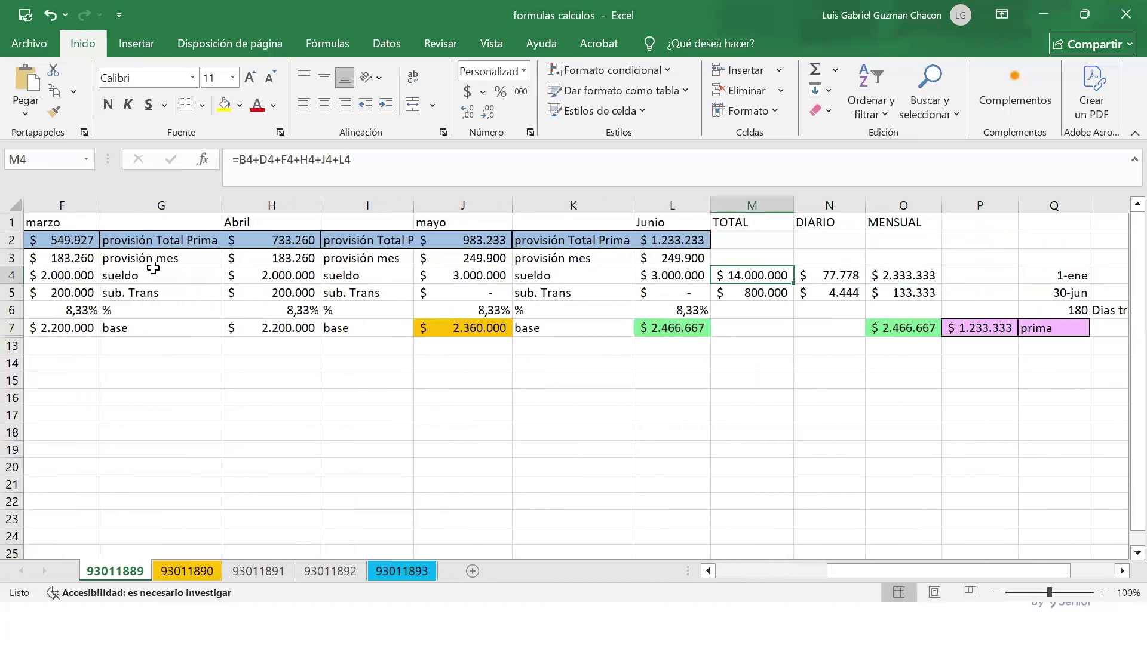
{"action": "key", "text": "F2"}
- Inspect the DIARIO daily average formula =M4/Q6 in N4 without changing it
{"action": "key", "text": "Tab"}
{"action": "key", "text": "F2"}
{"action": "key", "text": "Escape"}
{"action": "key", "text": "F2"}
{"action": "key", "text": "Escape"}
- Back in the NOM2001 report, check the employee identification, hire date and last raise date
{"action": "key", "text": "alt+Tab"}
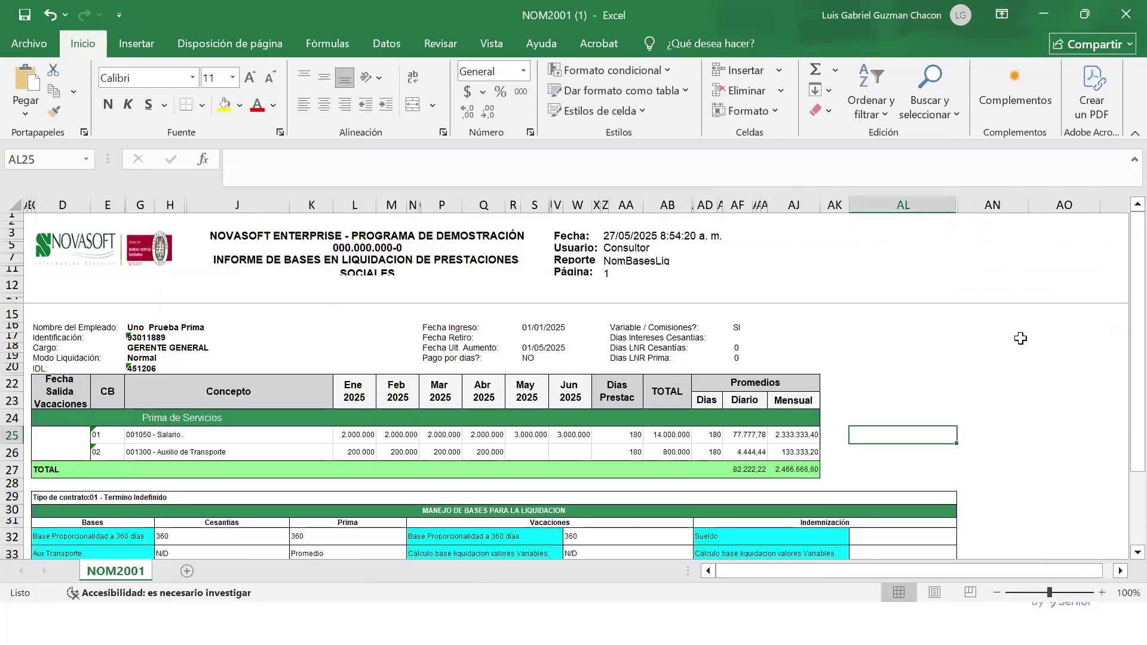
{"action": "left_click", "coordinate": [166, 338]}
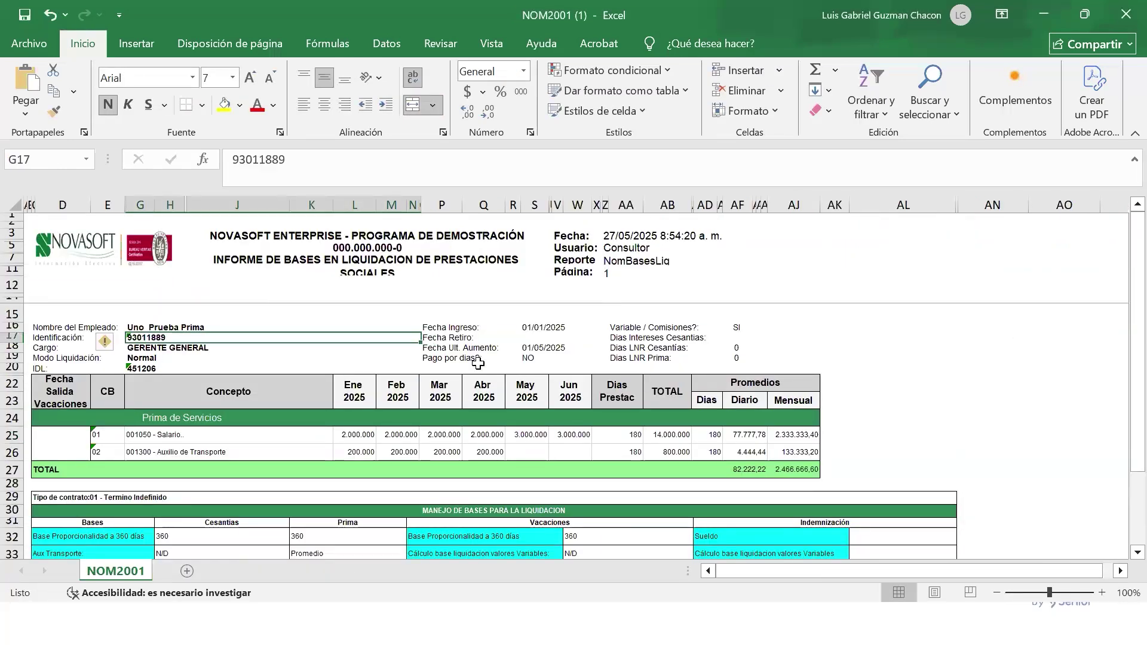
{"action": "left_click", "coordinate": [526, 332]}
{"action": "left_click_drag", "start_coordinate": [485, 330], "coordinate": [567, 328]}
{"action": "left_click_drag", "start_coordinate": [492, 348], "coordinate": [545, 348]}
- Fill the last raise date 01/05/2025 and the May salary 3.000.000 yellow
{"action": "left_click", "coordinate": [544, 348]}
{"action": "left_click", "coordinate": [224, 105]}
{"action": "left_click", "coordinate": [529, 433]}
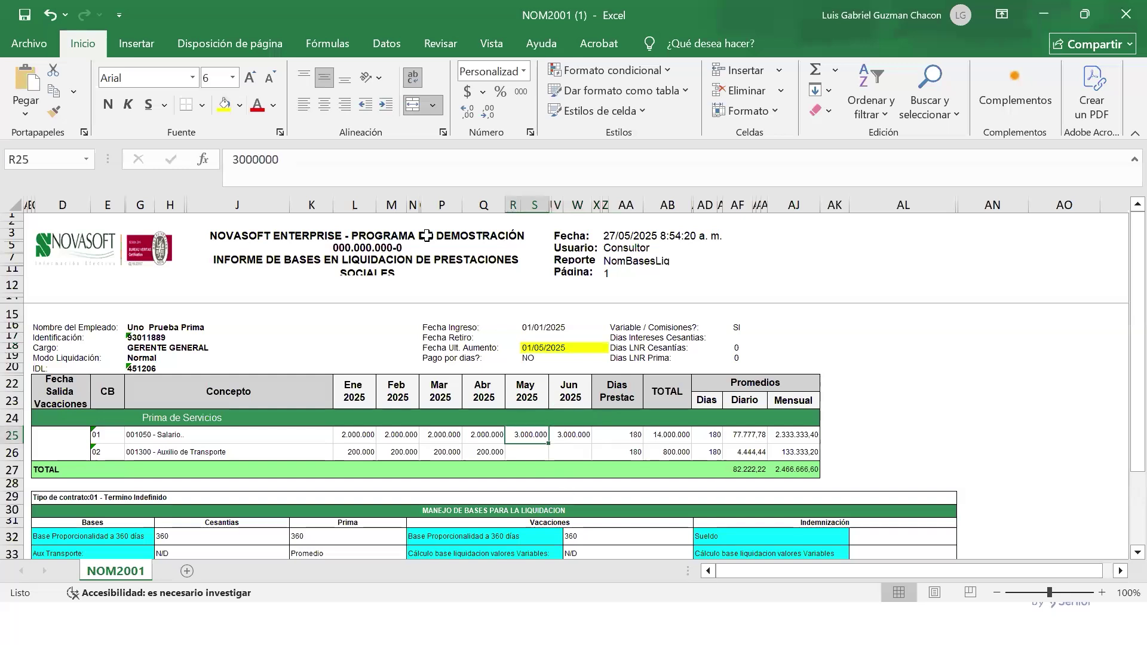
{"action": "left_click", "coordinate": [224, 105]}
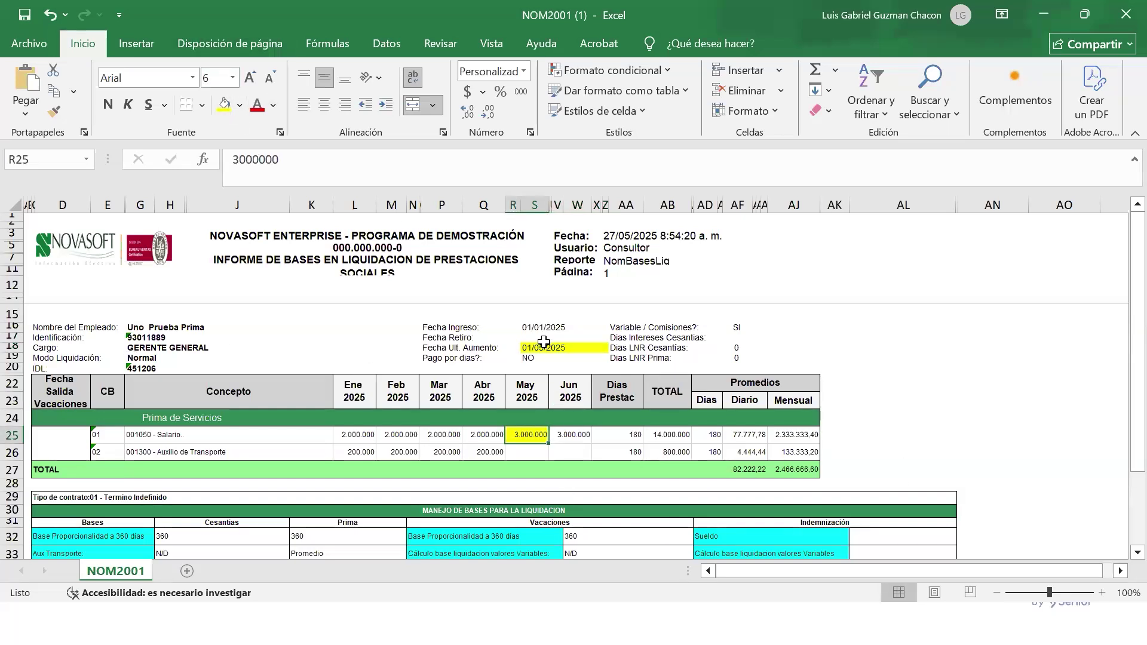
- Check the 01/01/2025 hire date and note 180 days in an empty cell beside it
{"action": "left_click", "coordinate": [520, 332]}
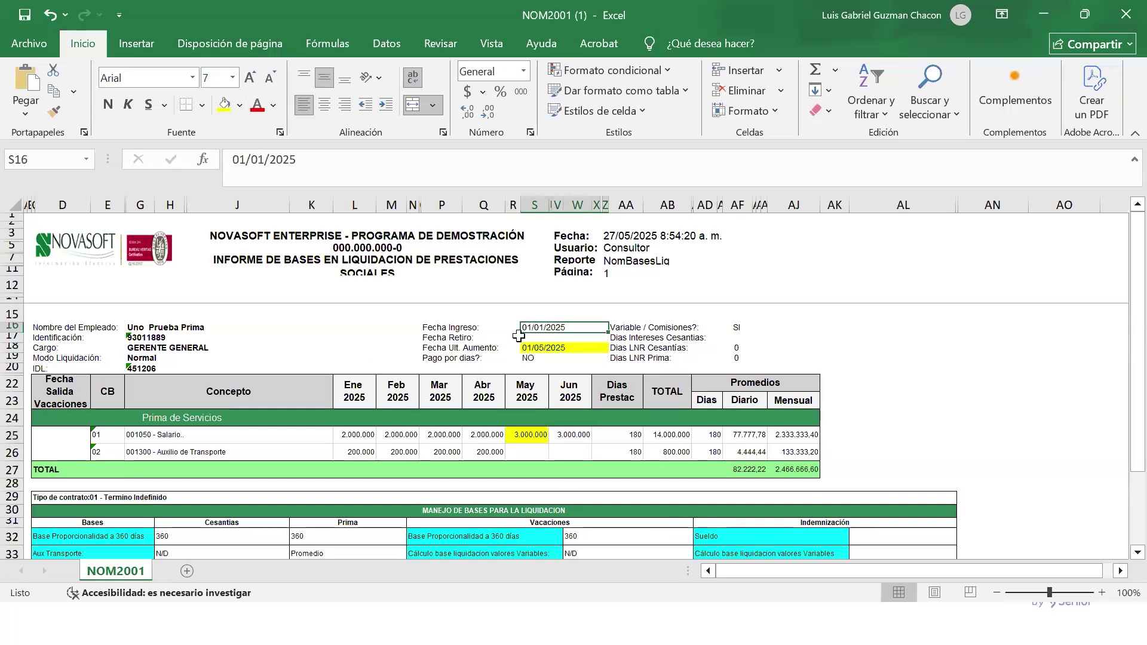
{"action": "left_click", "coordinate": [902, 350]}
{"action": "type", "text": "180"}
{"action": "key", "text": "Return"}
- Select the six monthly salaries on row 25 and confirm the 14.000.000 total
{"action": "key", "text": "Down"}
{"action": "key", "text": "Down"}
{"action": "key", "text": "Down"}
{"action": "key", "text": "Down"}
{"action": "key", "text": "Down"}
{"action": "key", "text": "Down"}
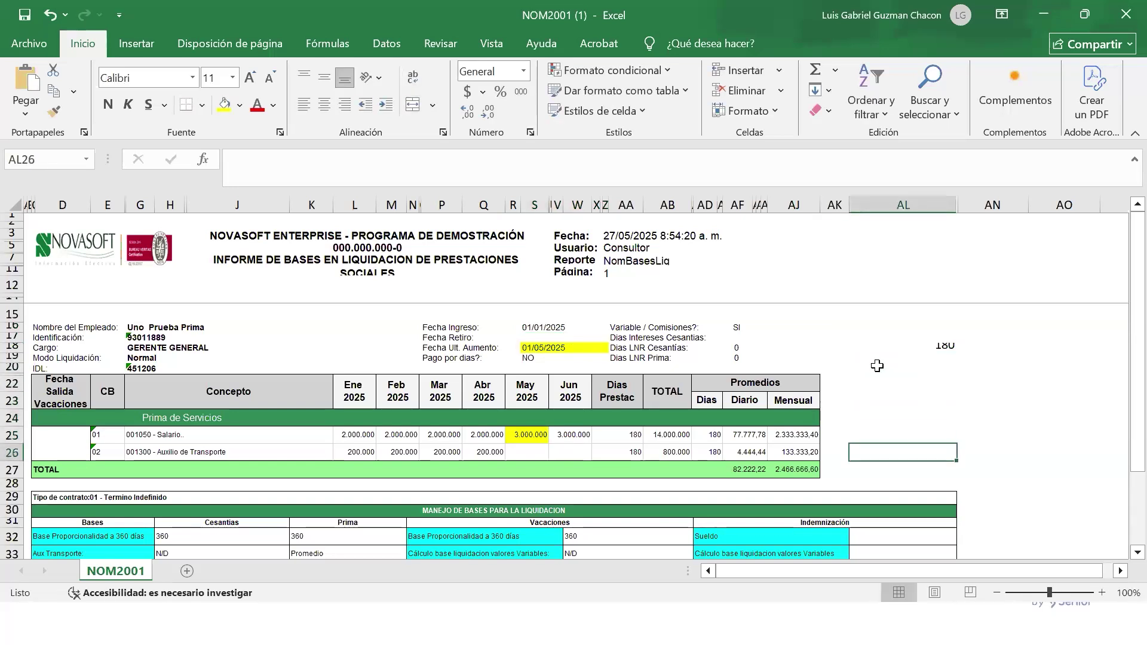
{"action": "key", "text": "Up"}
{"action": "key", "text": "Left"}
{"action": "key", "text": "Left"}
{"action": "key", "text": "Left"}
{"action": "key", "text": "Left"}
{"action": "key", "text": "Right"}
{"action": "key", "text": "Right"}
{"action": "key", "text": "Left"}
{"action": "key", "text": "Left"}
{"action": "key", "text": "Left"}
{"action": "key", "text": "Left"}
{"action": "key", "text": "Left"}
{"action": "key", "text": "Left"}
{"action": "key", "text": "Left"}
{"action": "key", "text": "Left"}
{"action": "key", "text": "Left"}
{"action": "key", "text": "Left"}
{"action": "key", "text": "Left"}
{"action": "key", "text": "Left"}
{"action": "key", "text": "Left"}
{"action": "key", "text": "Left"}
{"action": "key", "text": "Left"}
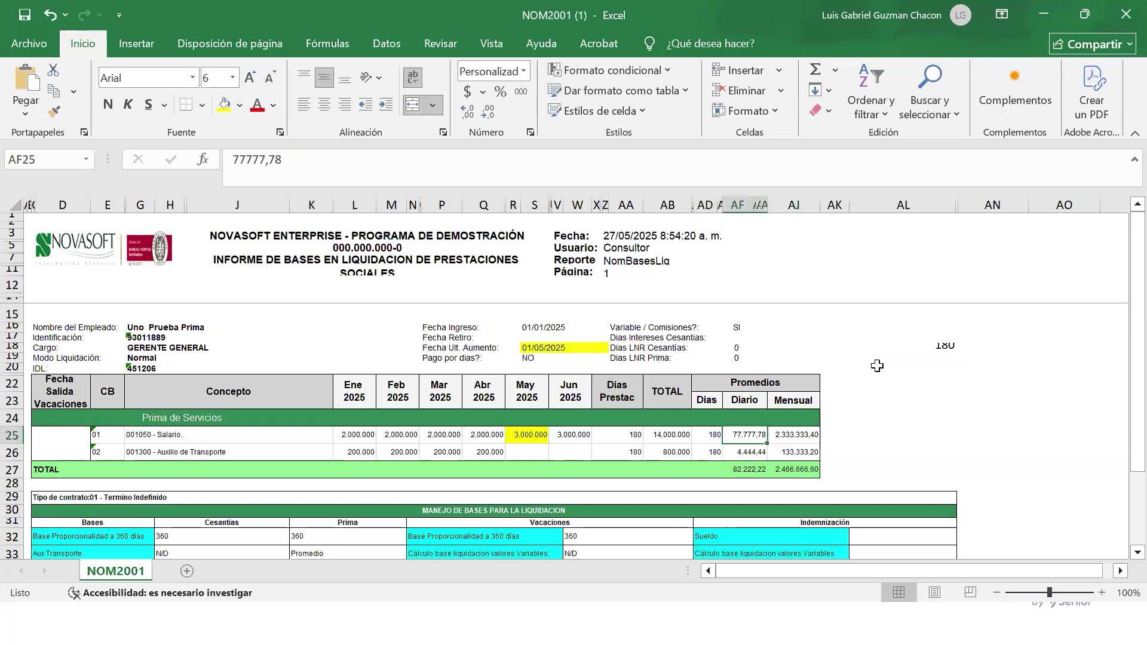
{"action": "key", "text": "Right"}
{"action": "key", "text": "Right"}
{"action": "key", "text": "Right"}
{"action": "key", "text": "Right"}
{"action": "key", "text": "Right"}
{"action": "key", "text": "Right"}
{"action": "key", "text": "Left"}
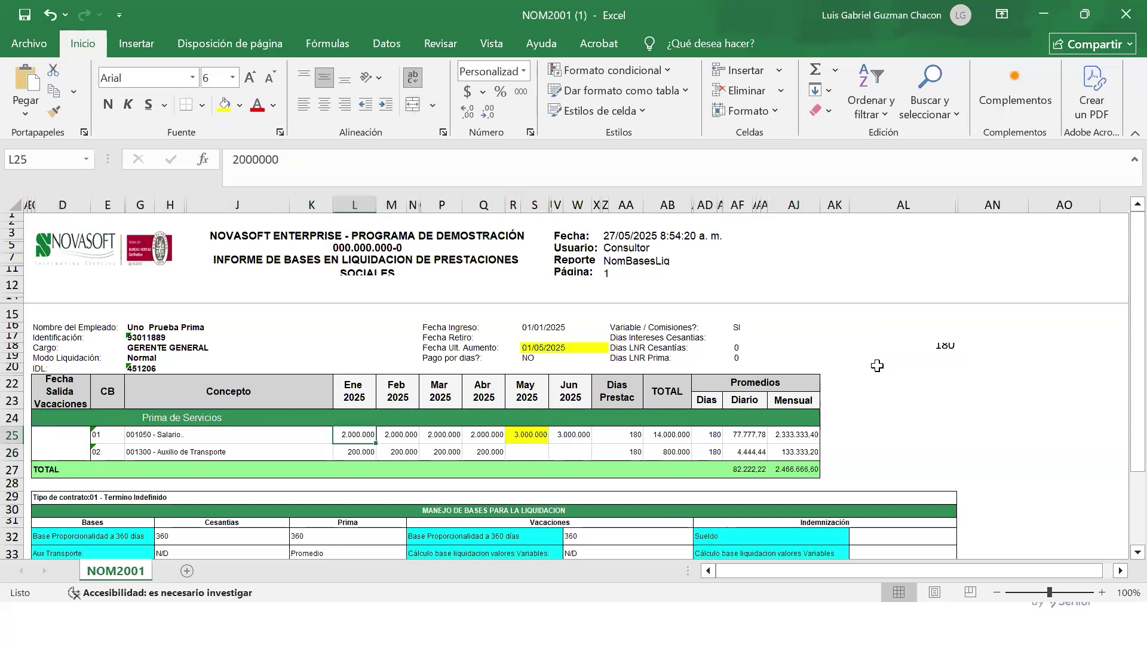
{"action": "key", "text": "shift+Right"}
{"action": "key", "text": "shift+Right"}
{"action": "key", "text": "shift+Right"}
{"action": "key", "text": "shift+Right"}
{"action": "key", "text": "shift+Right"}
{"action": "key", "text": "shift+Right"}
{"action": "key", "text": "shift+Right"}
{"action": "key", "text": "shift+Right"}
{"action": "key", "text": "shift+Right"}
{"action": "key", "text": "shift+Right"}
{"action": "key", "text": "shift+Right"}
{"action": "key", "text": "shift+Right"}
{"action": "key", "text": "shift+Right"}
{"action": "key", "text": "shift+Right"}
{"action": "key", "text": "shift+Right"}
{"action": "key", "text": "shift+Left"}
{"action": "key", "text": "shift+Left"}
{"action": "key", "text": "shift+Left"}
{"action": "key", "text": "shift+Left"}
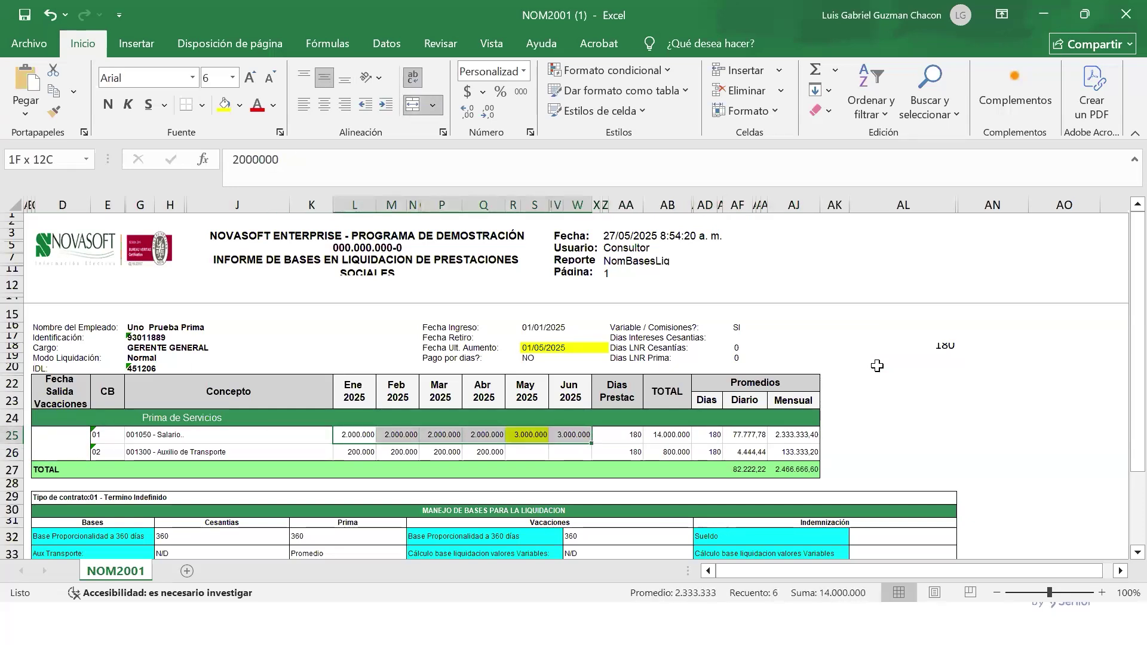
{"action": "left_click", "coordinate": [938, 432]}
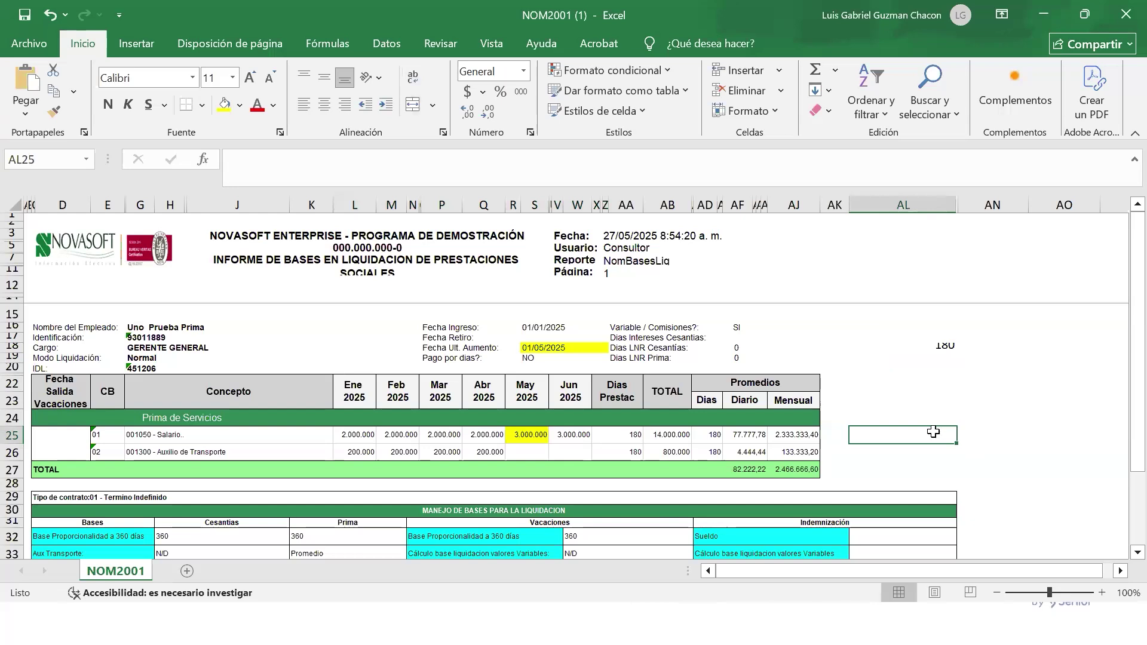
{"action": "key", "text": "Left"}
{"action": "key", "text": "Left"}
{"action": "key", "text": "Left"}
{"action": "key", "text": "Left"}
{"action": "key", "text": "Left"}
{"action": "key", "text": "Left"}
{"action": "key", "text": "Left"}
{"action": "key", "text": "Left"}
{"action": "key", "text": "Left"}
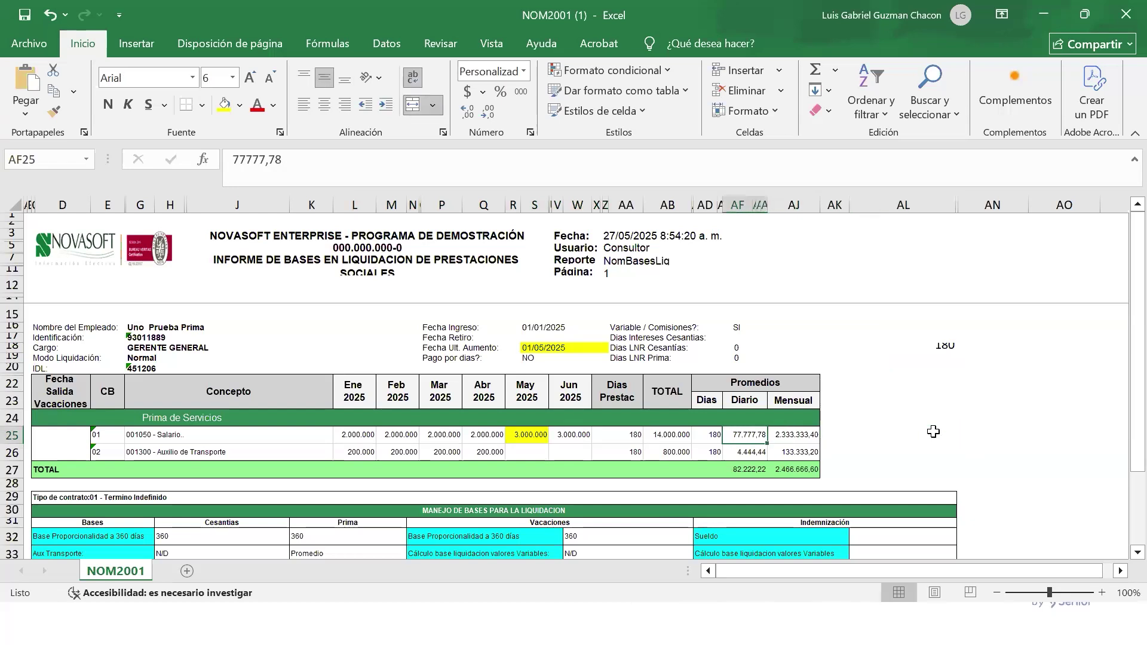
{"action": "key", "text": "Right"}
{"action": "key", "text": "Right"}
{"action": "key", "text": "Right"}
{"action": "key", "text": "Right"}
{"action": "key", "text": "Right"}
{"action": "key", "text": "Right"}
{"action": "key", "text": "Right"}
{"action": "key", "text": "Right"}
{"action": "key", "text": "Right"}
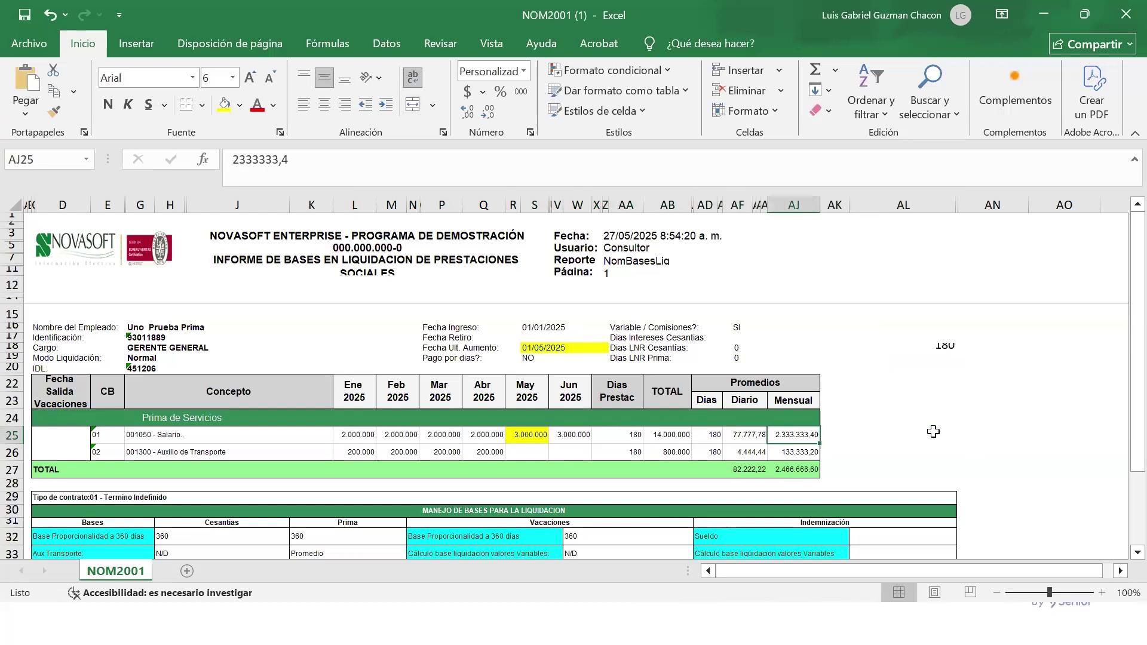
{"action": "key", "text": "Left"}
- In formulas calculos, show the cells referenced by the TOTAL formula in M4
{"action": "key", "text": "alt+Tab"}
{"action": "key", "text": "Left"}
{"action": "key", "text": "Left"}
{"action": "key", "text": "Right"}
{"action": "key", "text": "Left"}
{"action": "key", "text": "Right"}
{"action": "key", "text": "F2"}
{"action": "key", "text": "Escape"}
{"action": "key", "text": "Left"}
{"action": "key", "text": "Right"}
{"action": "key", "text": "F2"}
{"action": "left_click_drag", "start_coordinate": [914, 564], "coordinate": [963, 594]}
- Confirm the 14.000.000 TOTAL and review the daily average formula =M4/Q6
{"action": "key", "text": "ctrl+Return"}
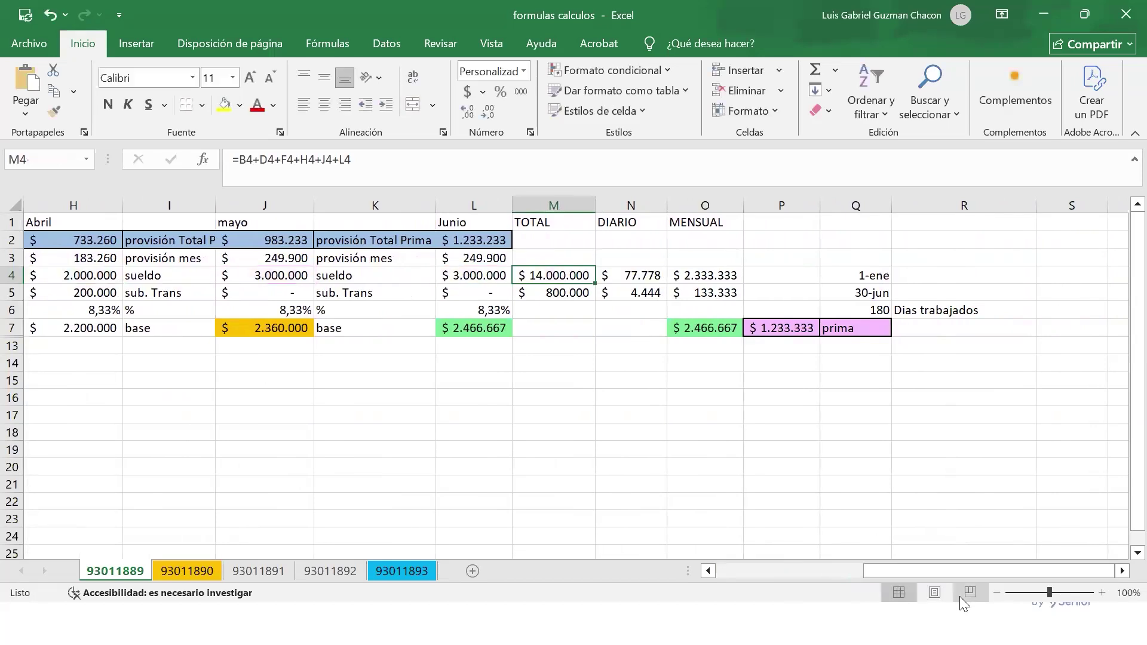
{"action": "key", "text": "Right"}
{"action": "key", "text": "F2"}
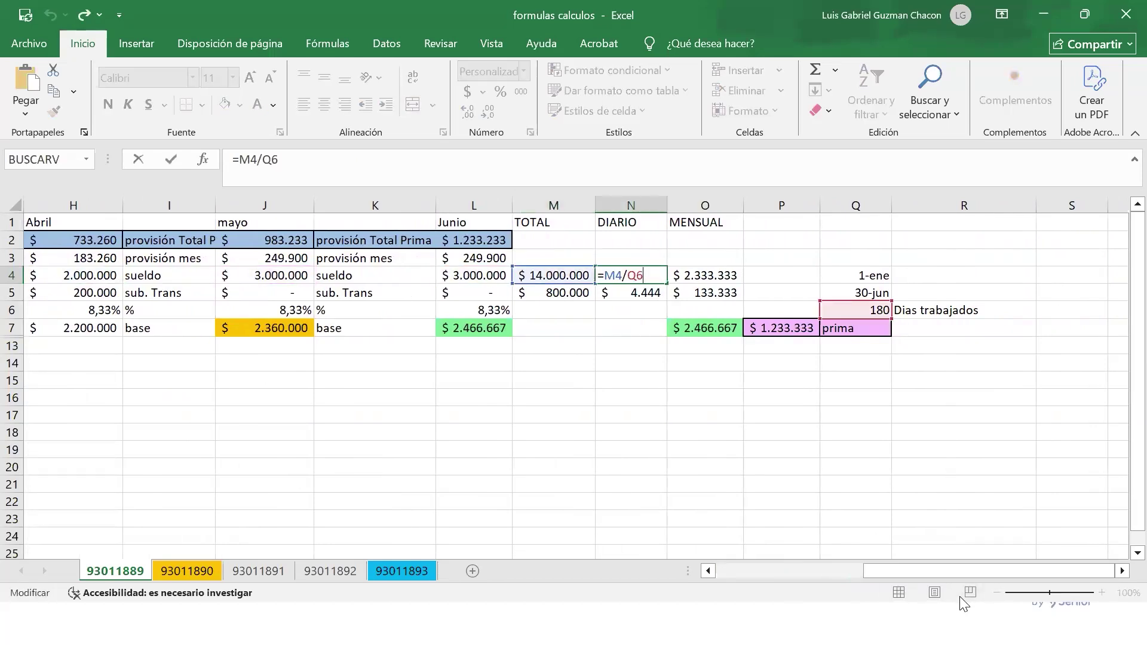
{"action": "key", "text": "ctrl+Return"}
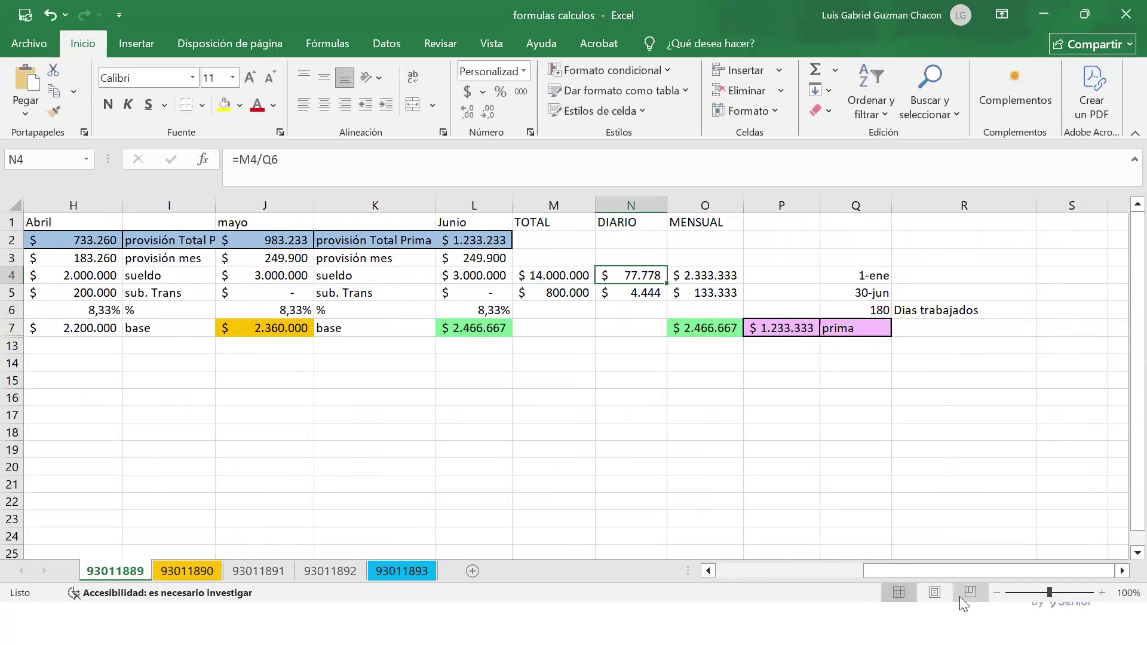
{"action": "key", "text": "Left"}
{"action": "key", "text": "Right"}
{"action": "key", "text": "F2"}
{"action": "key", "text": "ctrl+Return"}
- Review the monthly salary formula =N4*30 giving 2.333.333
{"action": "key", "text": "Right"}
{"action": "key", "text": "F2"}
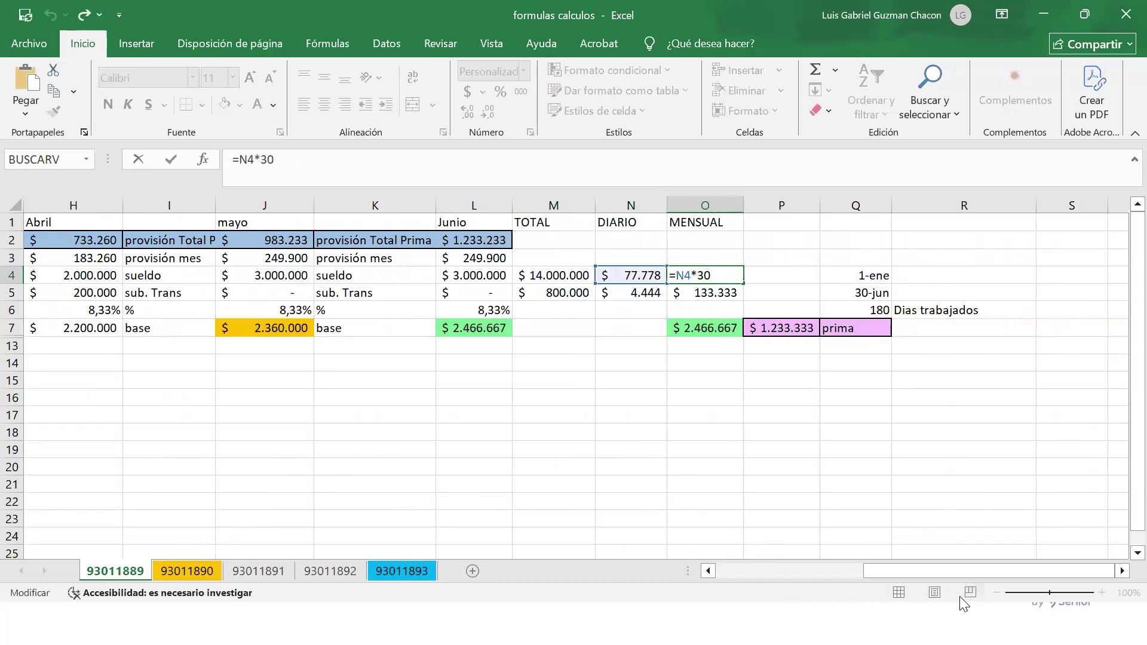
{"action": "key", "text": "ctrl+Return"}
{"action": "key", "text": "Left"}
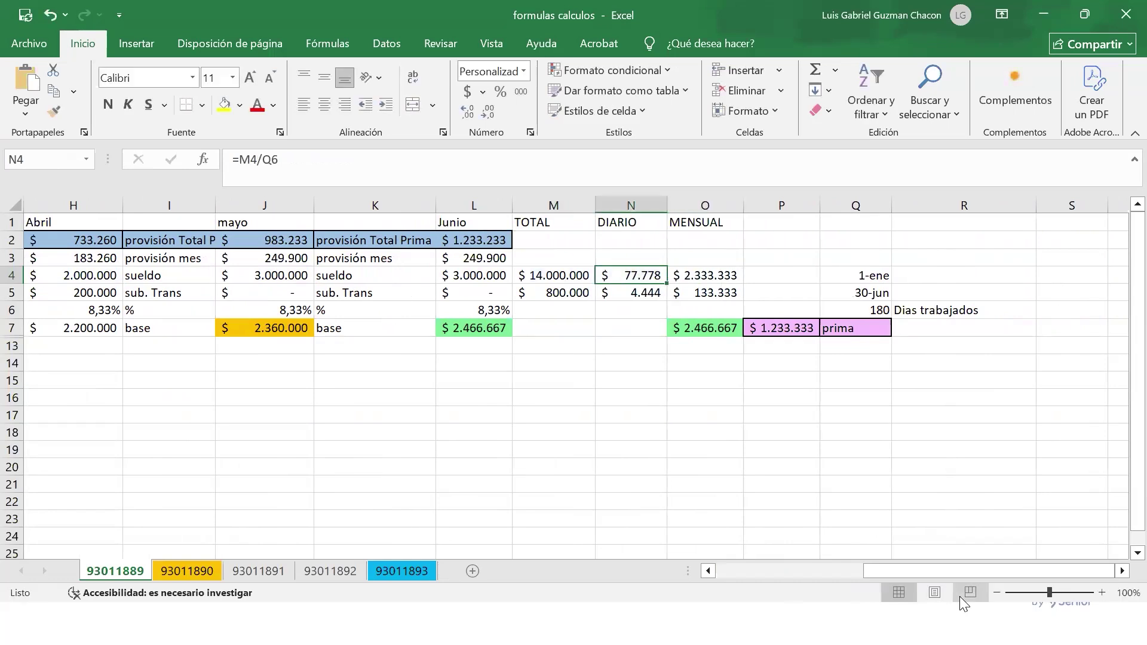
{"action": "key", "text": "F2"}
{"action": "key", "text": "ctrl+Return"}
{"action": "key", "text": "Right"}
{"action": "key", "text": "F2"}
{"action": "key", "text": "ctrl+Return"}
- Review the transport-subsidy total formula in M5
{"action": "key", "text": "Down"}
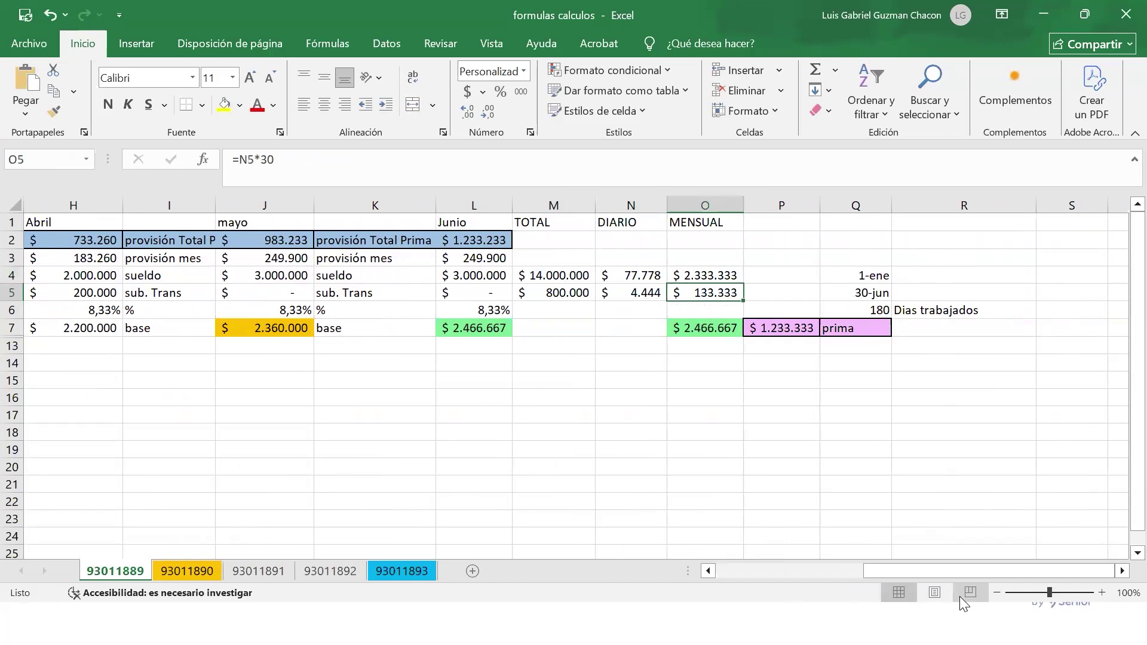
{"action": "key", "text": "Left"}
{"action": "key", "text": "Left"}
{"action": "key", "text": "F2"}
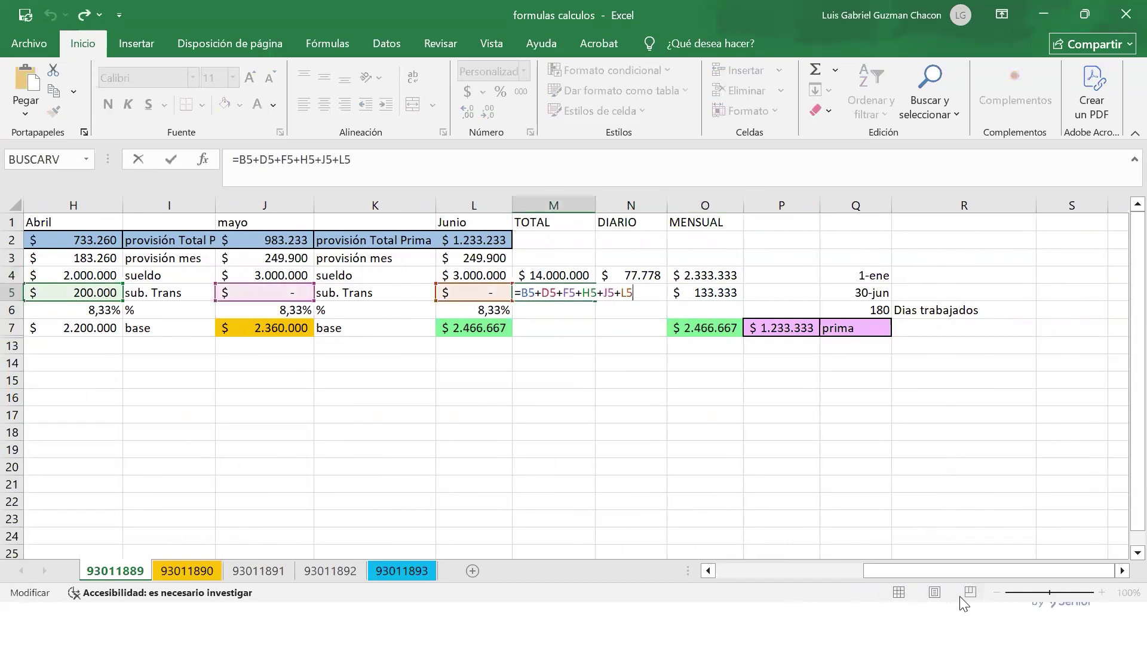
{"action": "key", "text": "Escape"}
{"action": "key", "text": "Left"}
{"action": "key", "text": "Right"}
{"action": "key", "text": "F2"}
{"action": "mouse_move", "coordinate": [1025, 568]}
{"action": "left_mouse_down"}
{"action": "mouse_move", "coordinate": [902, 571]}
{"action": "mouse_move", "coordinate": [1013, 556]}
{"action": "mouse_move", "coordinate": [907, 579]}
{"action": "mouse_move", "coordinate": [1005, 562]}
{"action": "left_mouse_up"}
{"action": "key", "text": "Escape"}
- Enter the daily subsidy formula =M5/Q6 in N5 and monthly =N5*30 in O5
{"action": "key", "text": "Right"}
{"action": "key", "text": "Left"}
{"action": "key", "text": "Right"}
{"action": "key", "text": "Left"}
{"action": "key", "text": "Right"}
{"action": "key", "text": "F2"}
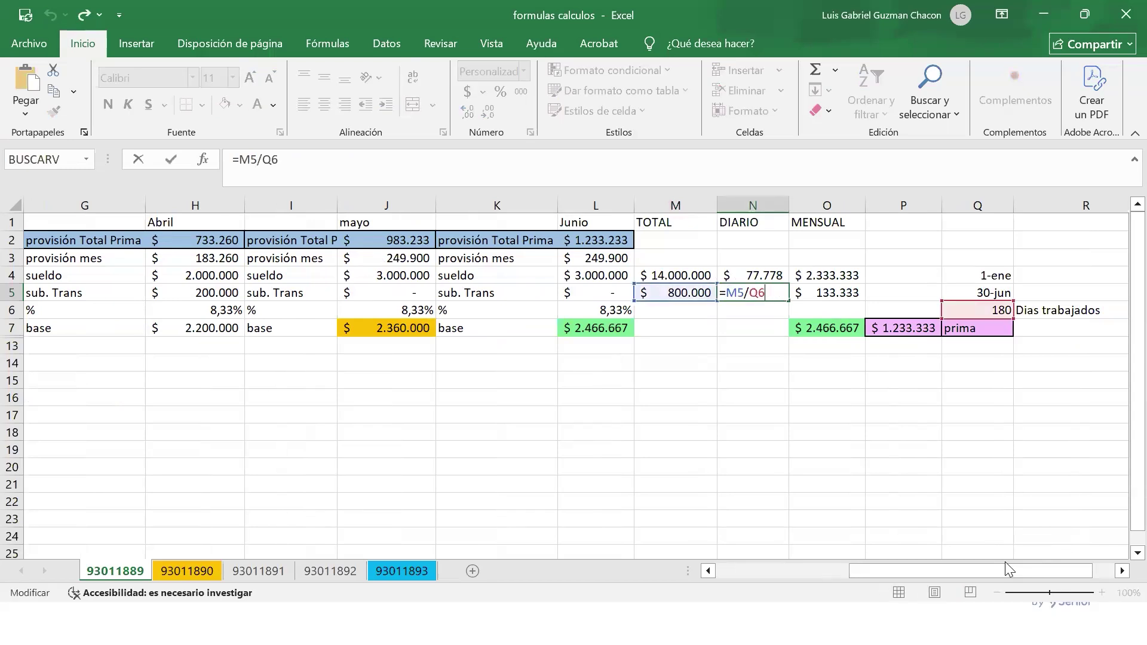
{"action": "key", "text": "Tab"}
{"action": "key", "text": "F2"}
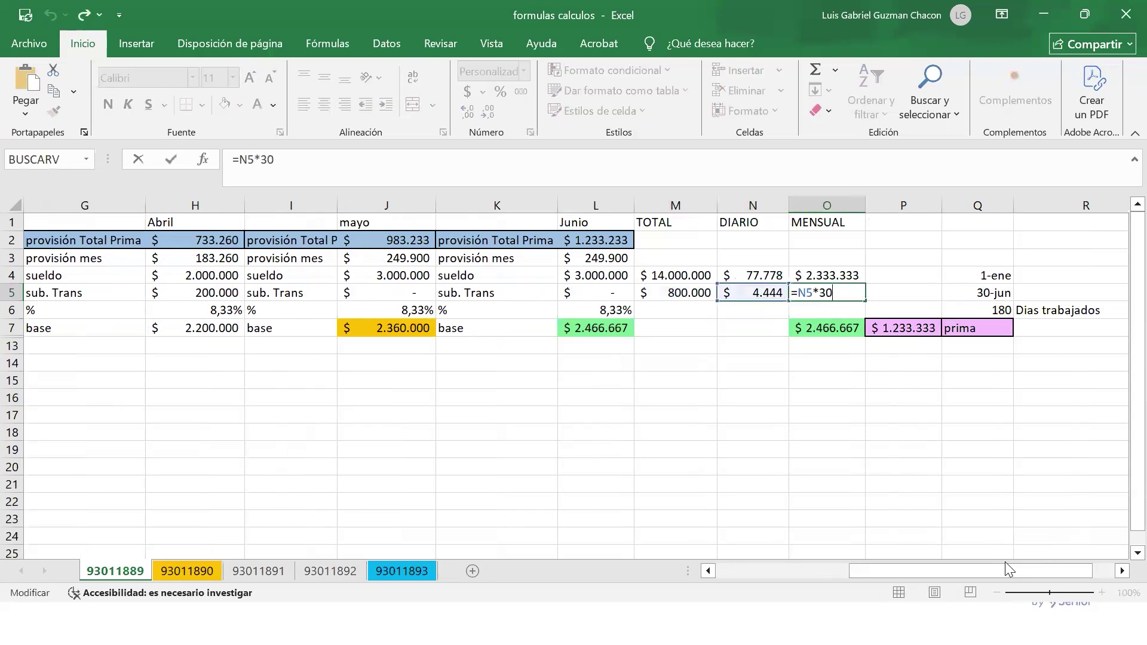
{"action": "key", "text": "Escape"}
- Check the monthly amounts O4:O5 and the O7 base total against the report's AJ27
{"action": "key", "text": "Up"}
{"action": "key", "text": "shift+Down"}
{"action": "key", "text": "Down"}
{"action": "key", "text": "Down"}
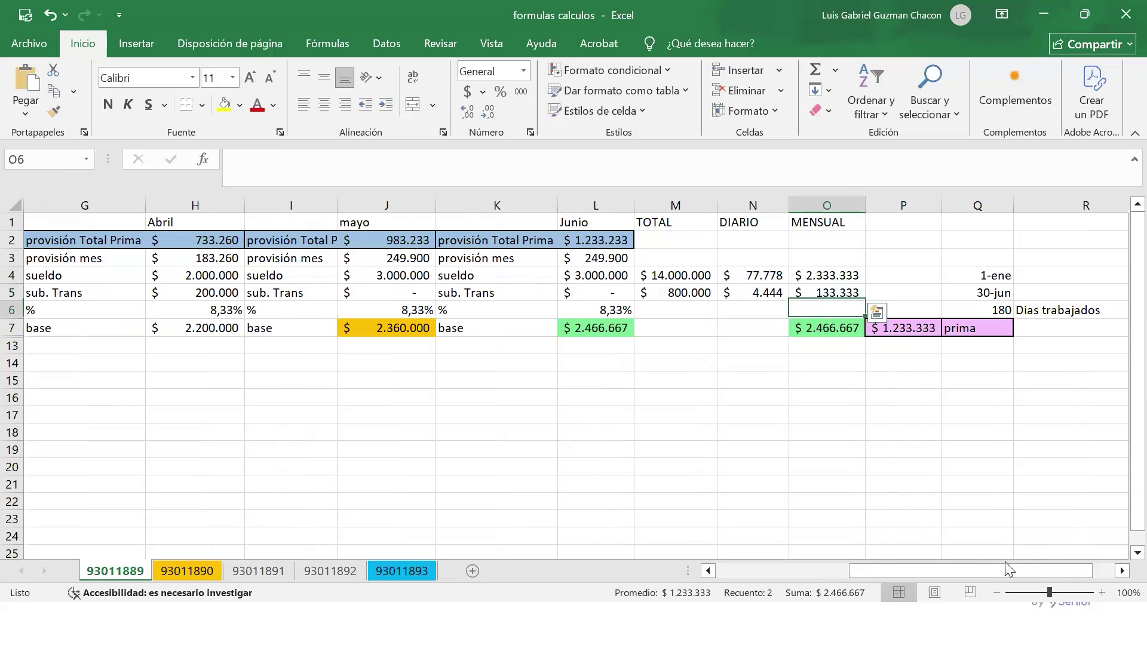
{"action": "key", "text": "Down"}
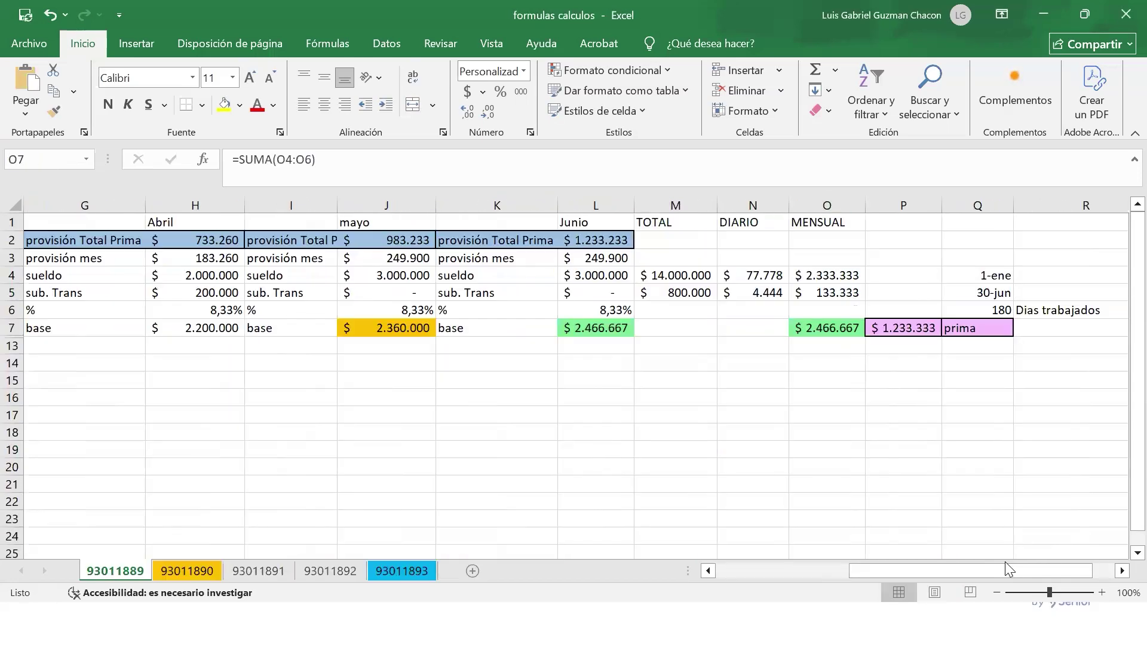
{"action": "key", "text": "ctrl+Tab"}
{"action": "key", "text": "Down"}
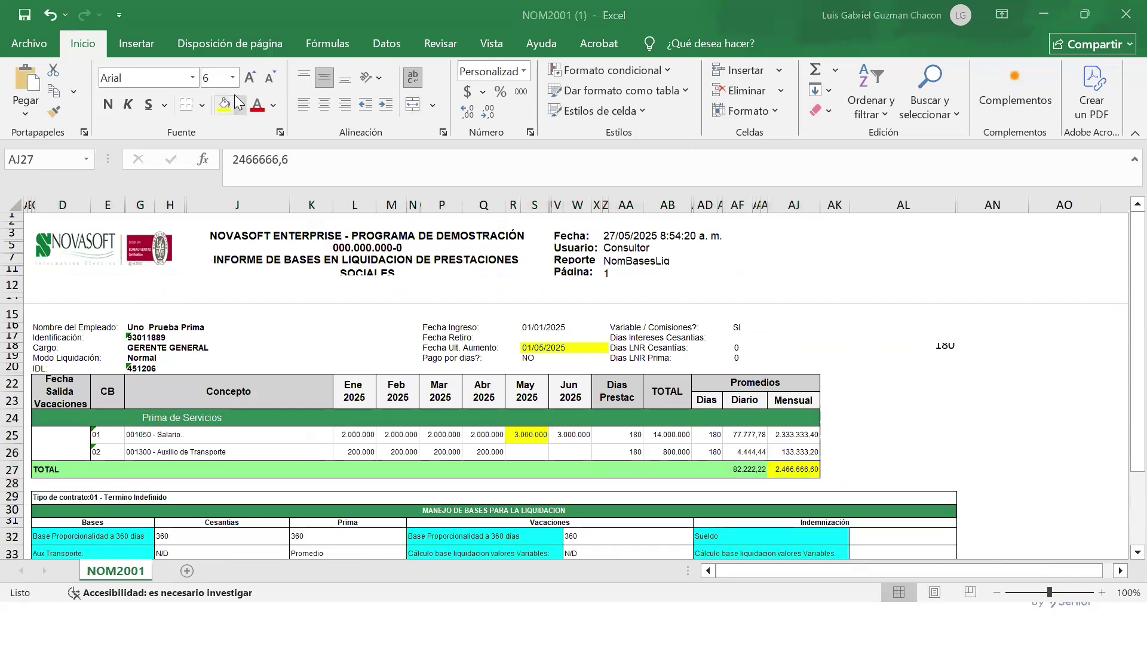
{"action": "key", "text": "ctrl+Tab"}
- Review the prima de servicios formula in P7
{"action": "key", "text": "Right"}
{"action": "key", "text": "F2"}
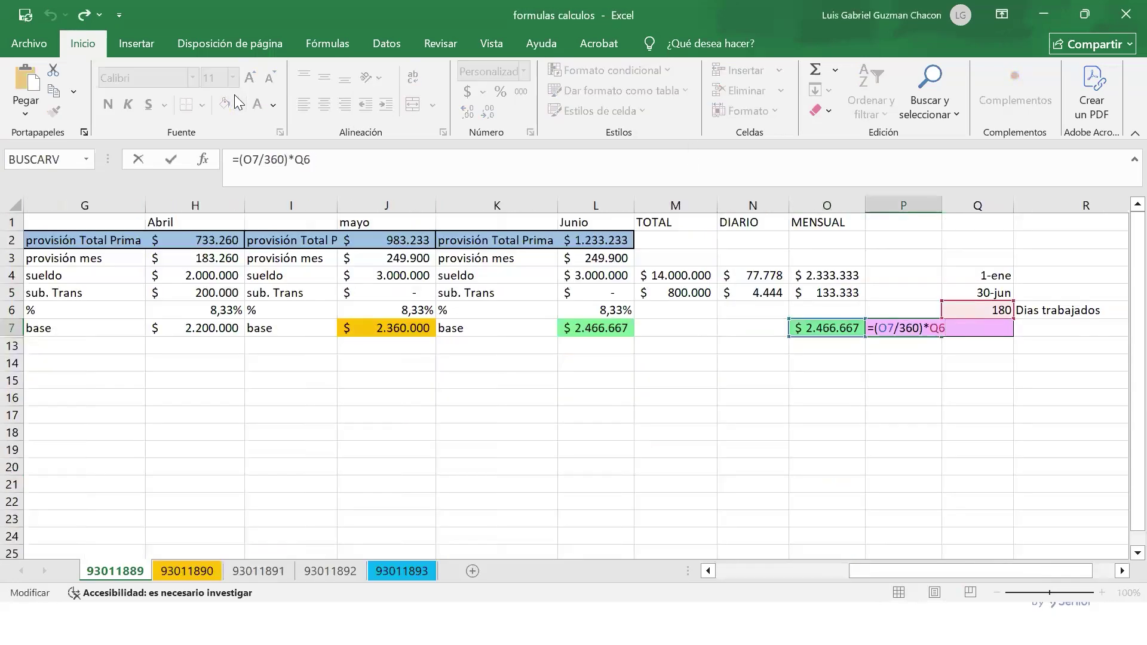
{"action": "key", "text": "Escape"}
{"action": "key", "text": "F2"}
{"action": "key", "text": "Escape"}
{"action": "key", "text": "Right"}
{"action": "key", "text": "Left"}
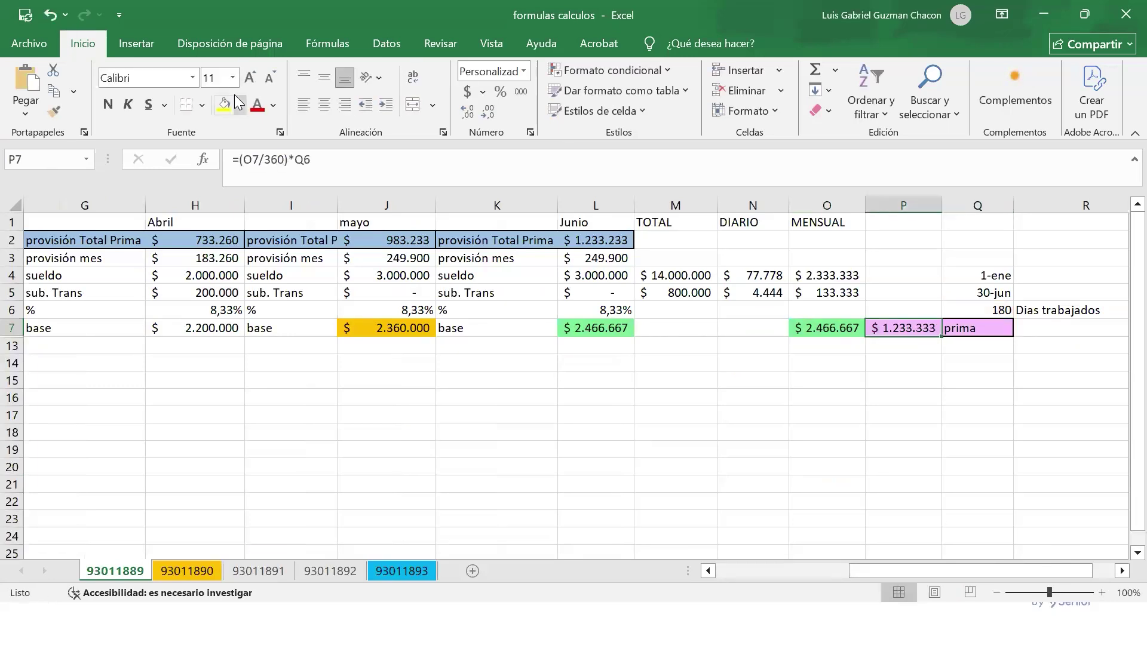
- Compare the report's AF27 daily and AJ27 monthly totals with the workbook's 2.466.667 base
{"action": "key", "text": "alt+Tab"}
{"action": "key", "text": "Right"}
{"action": "key", "text": "Right"}
{"action": "key", "text": "Left"}
{"action": "key", "text": "Left"}
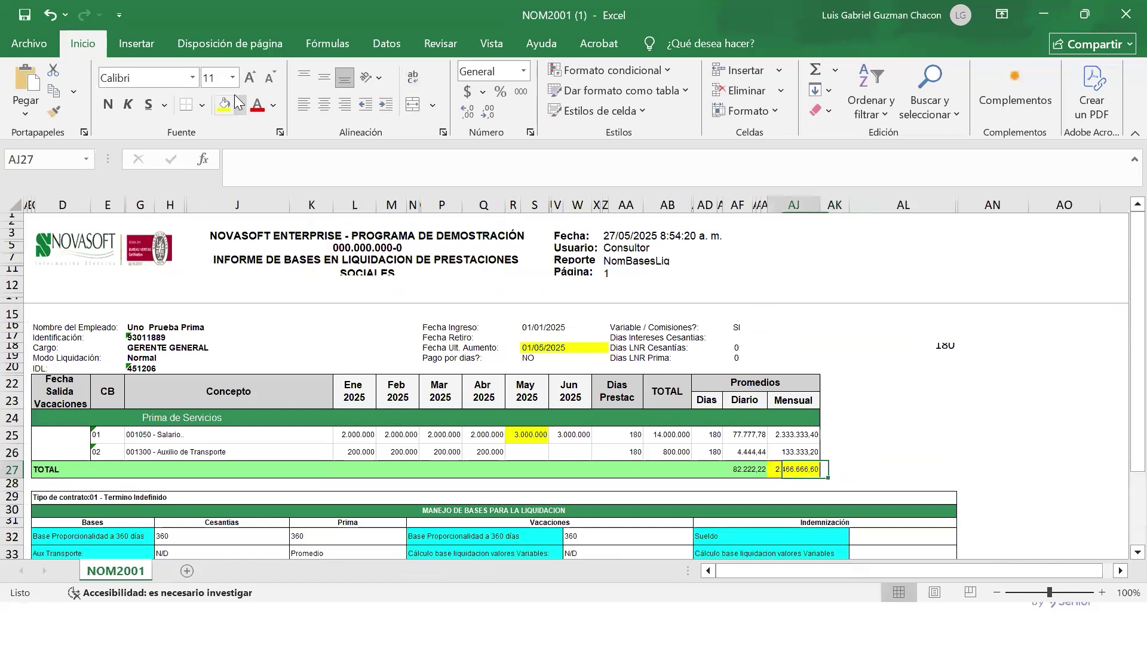
{"action": "key", "text": "Left"}
{"action": "key", "text": "Right"}
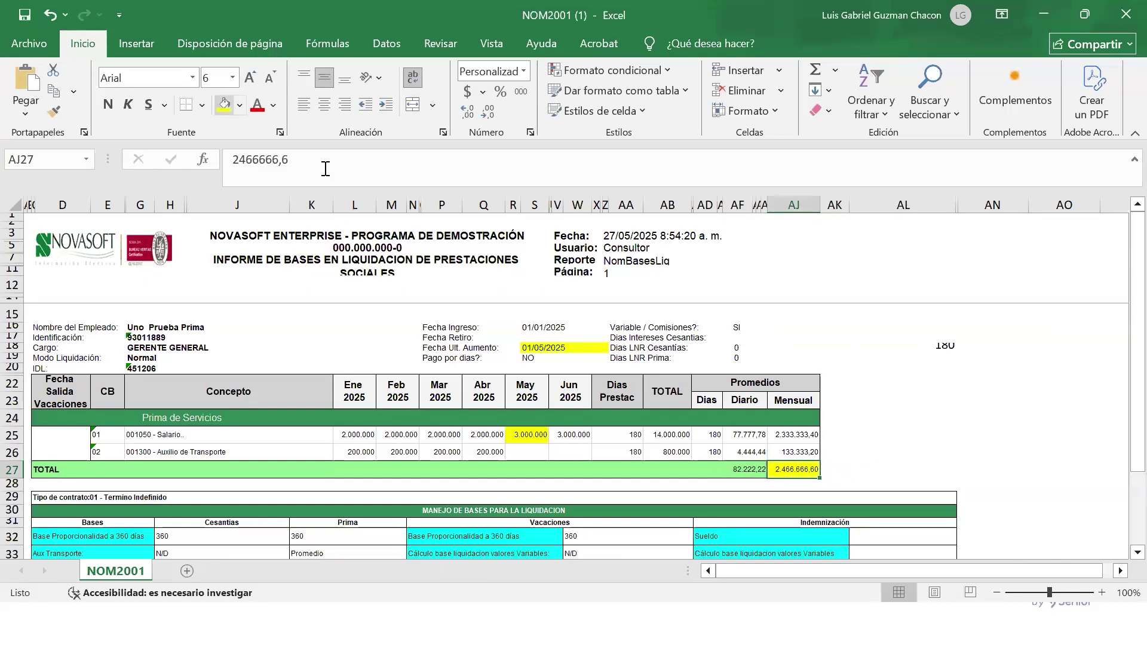
{"action": "key", "text": "alt+Tab"}
{"action": "key", "text": "alt+Tab"}
{"action": "key", "text": "Right"}
{"action": "key", "text": "Left"}
{"action": "key", "text": "alt+Tab"}
{"action": "key", "text": "alt+Tab"}
{"action": "key", "text": "alt+Tab"}
{"action": "key", "text": "alt+Tab"}
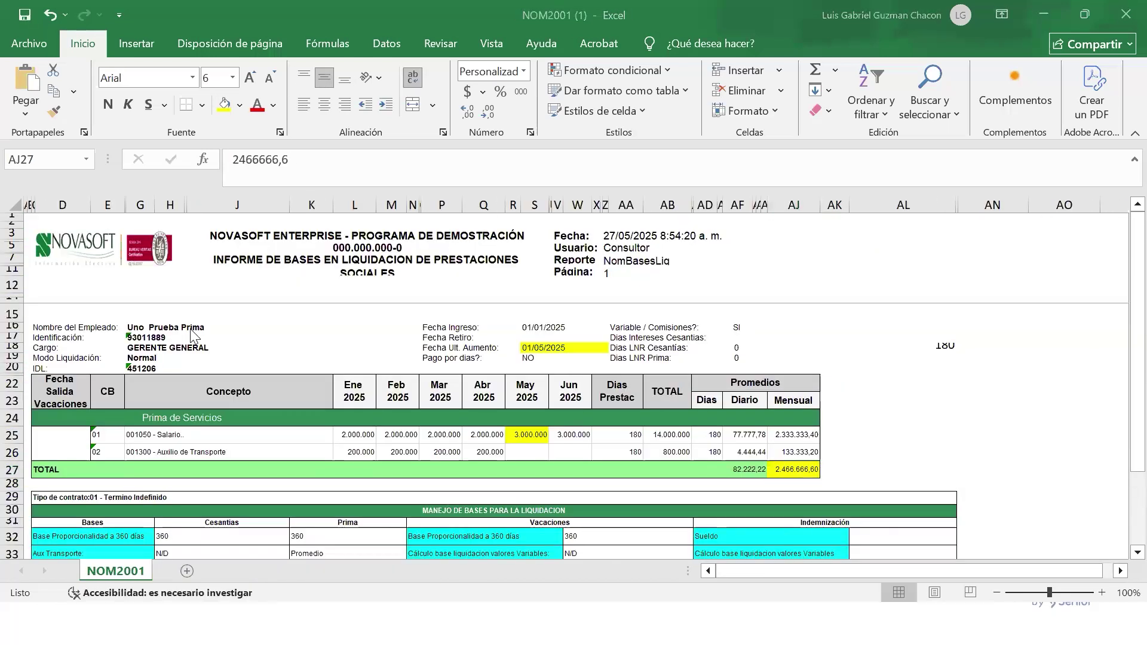
{"action": "key", "text": "alt+Tab"}
{"action": "key", "text": "alt+Tab"}
{"action": "key", "text": "alt+Tab"}
{"action": "key", "text": "alt+Tab"}
{"action": "key", "text": "alt+Tab"}
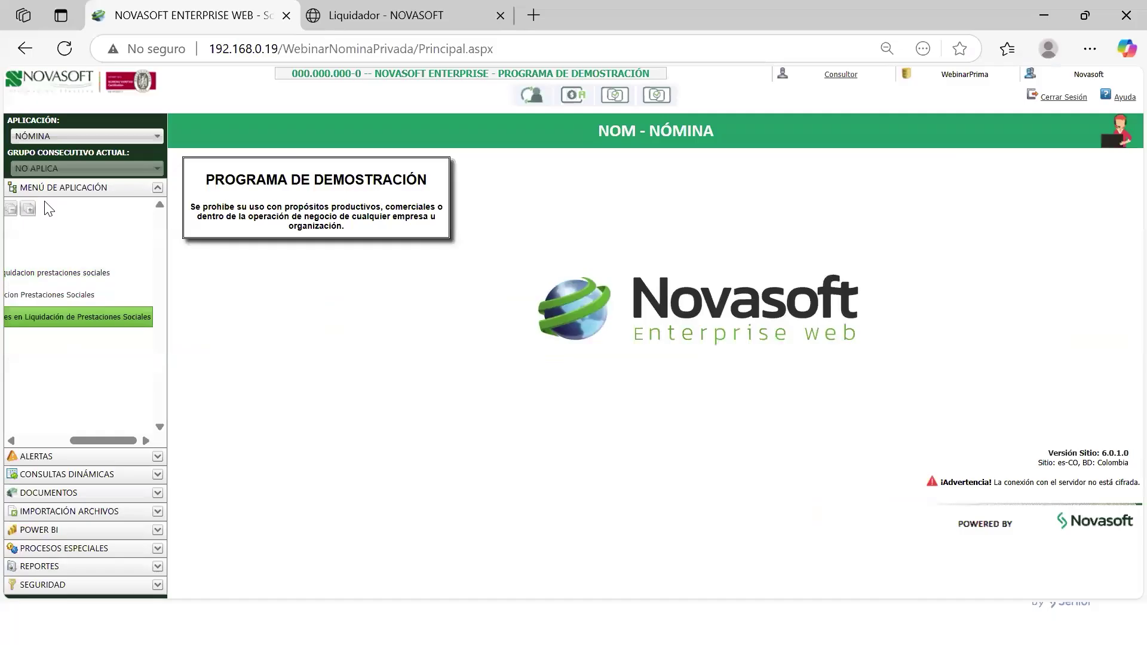
- Search the menu tree for 'deta' and open the NOM708 Detalle Prima report
{"action": "left_click_drag", "start_coordinate": [118, 439], "coordinate": [69, 440]}
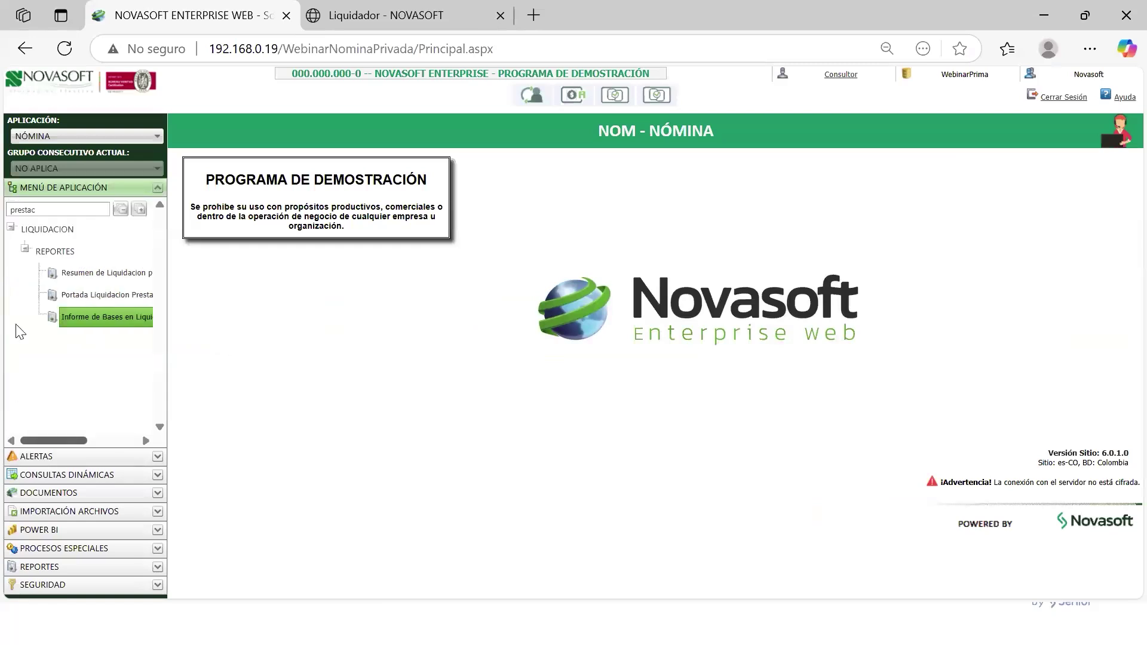
{"action": "left_click_drag", "start_coordinate": [43, 210], "coordinate": [2, 216]}
{"action": "type", "text": "detalle"}
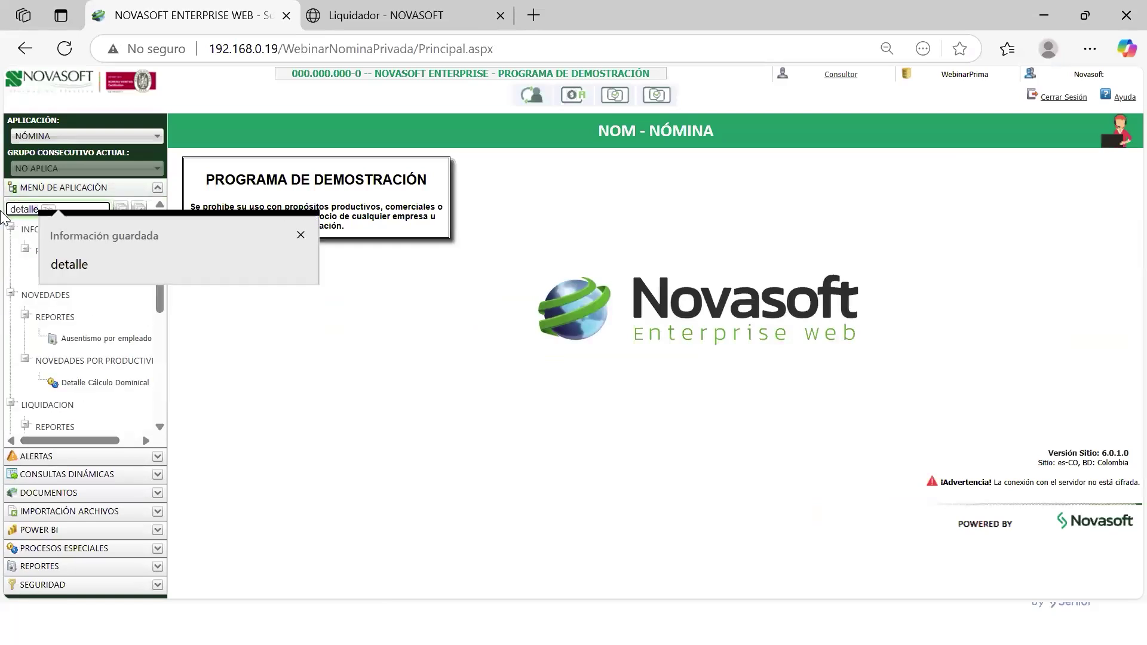
{"action": "left_click", "coordinate": [111, 271]}
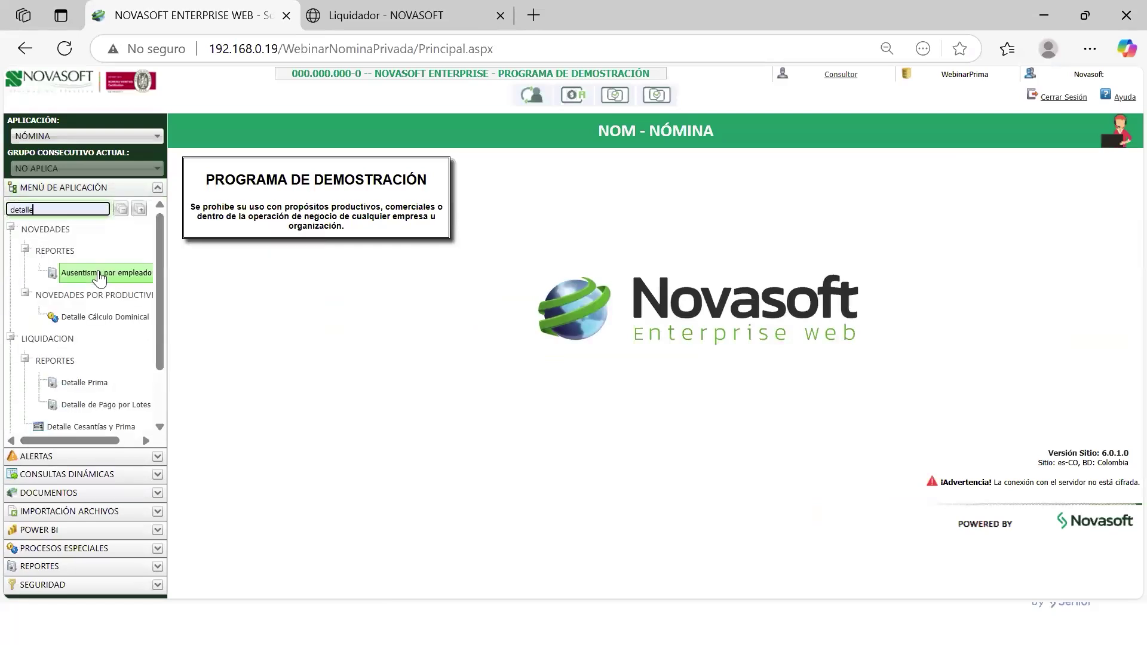
{"action": "left_click", "coordinate": [84, 382]}
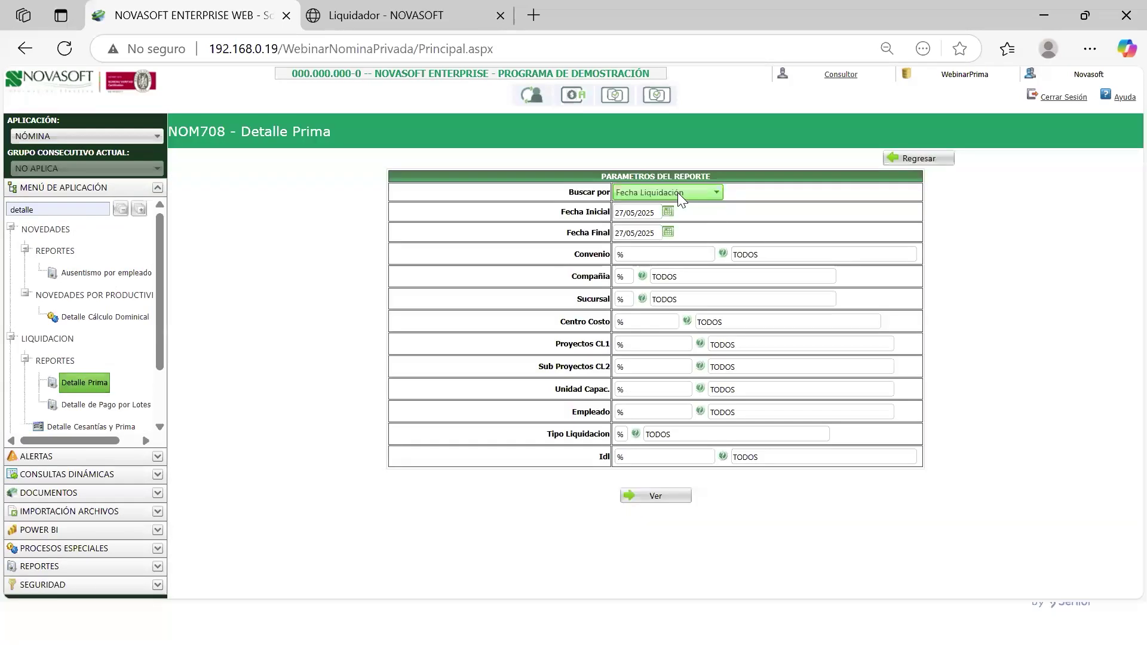
- Set the start and end dates to 30/06/2025 and search by Fecha Corte
{"action": "left_click", "coordinate": [678, 193]}
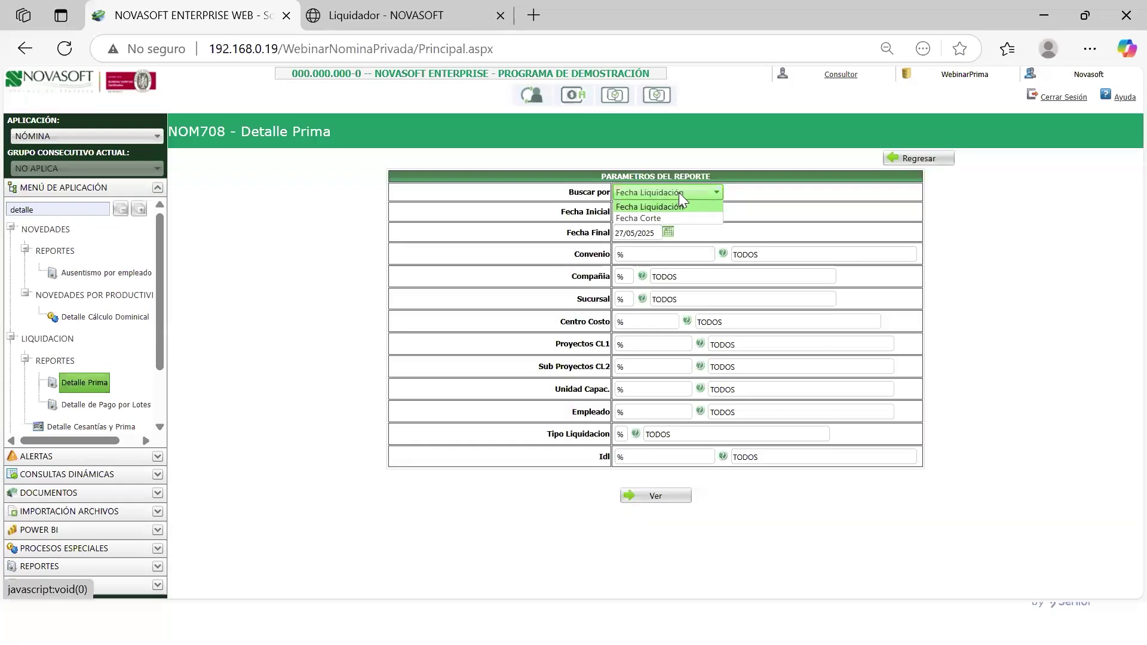
{"action": "left_click", "coordinate": [672, 206]}
{"action": "left_click", "coordinate": [668, 213]}
{"action": "left_click", "coordinate": [734, 230]}
{"action": "left_click", "coordinate": [622, 231]}
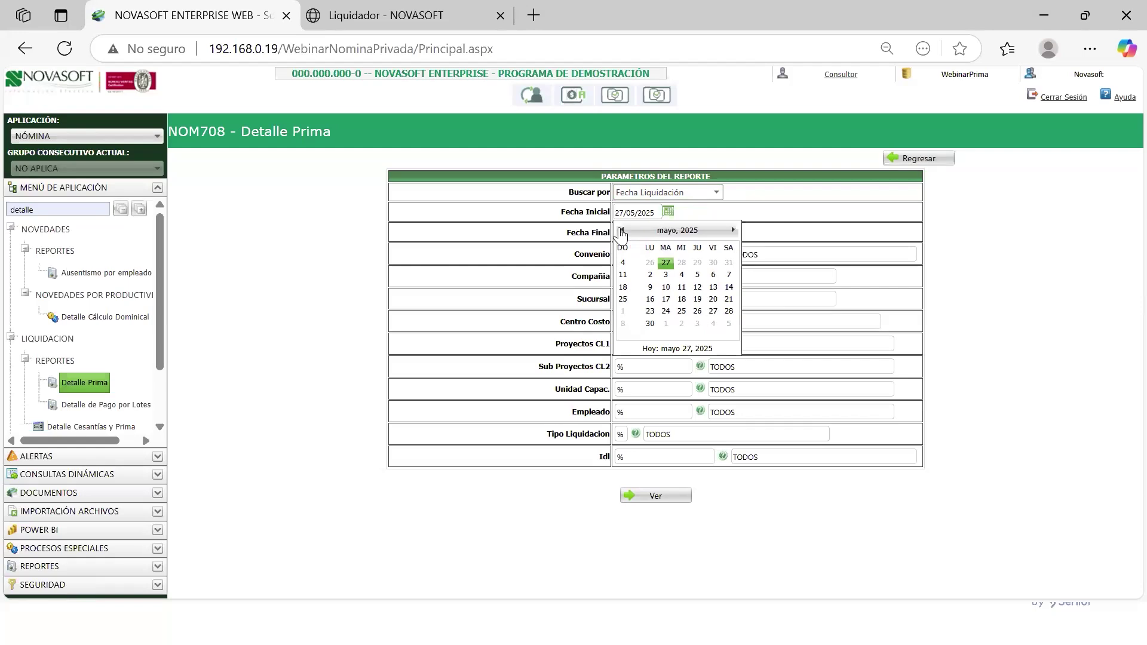
{"action": "left_click", "coordinate": [734, 230]}
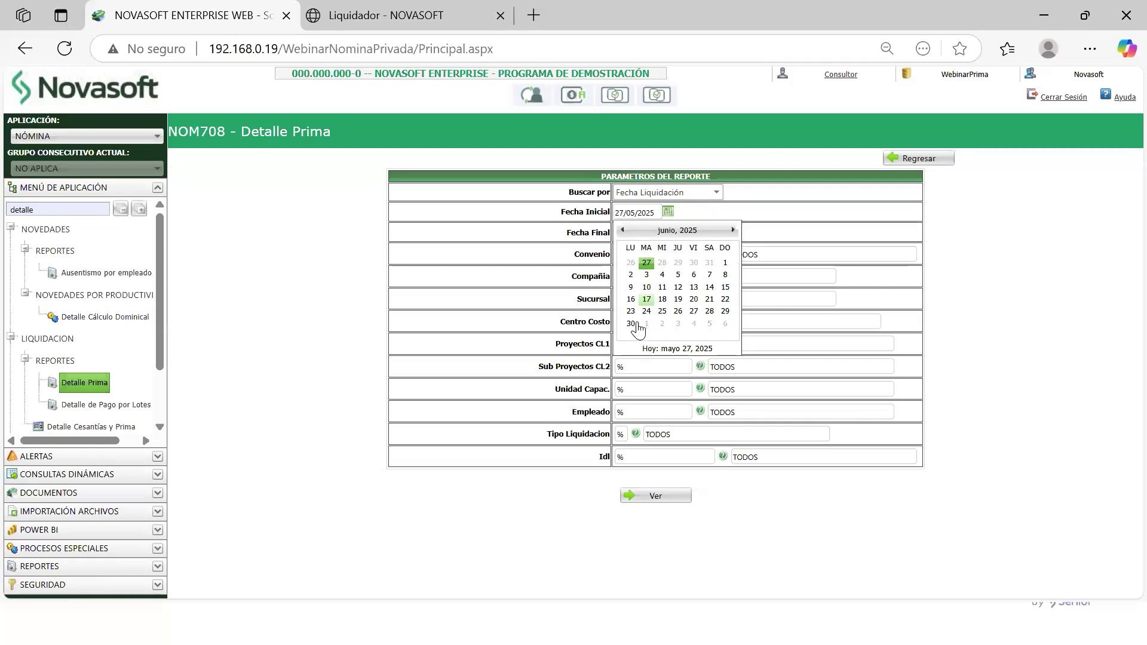
{"action": "left_click", "coordinate": [630, 323]}
{"action": "left_click", "coordinate": [668, 233]}
{"action": "left_click", "coordinate": [734, 251]}
{"action": "left_click", "coordinate": [631, 345]}
{"action": "left_click", "coordinate": [663, 192]}
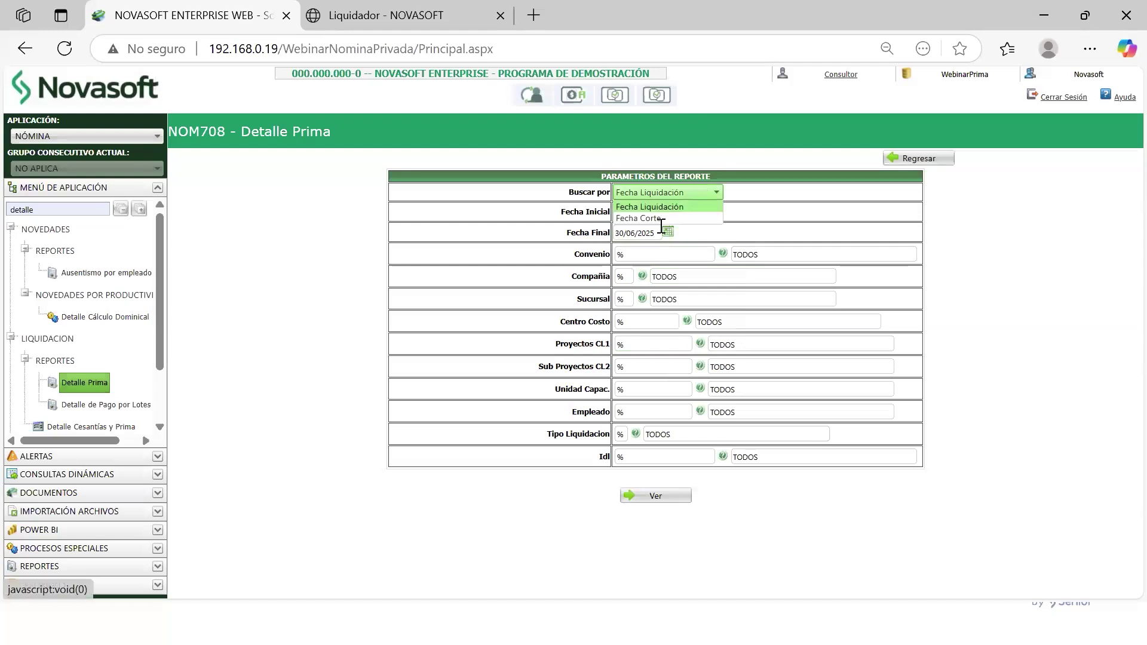
{"action": "left_click", "coordinate": [663, 218]}
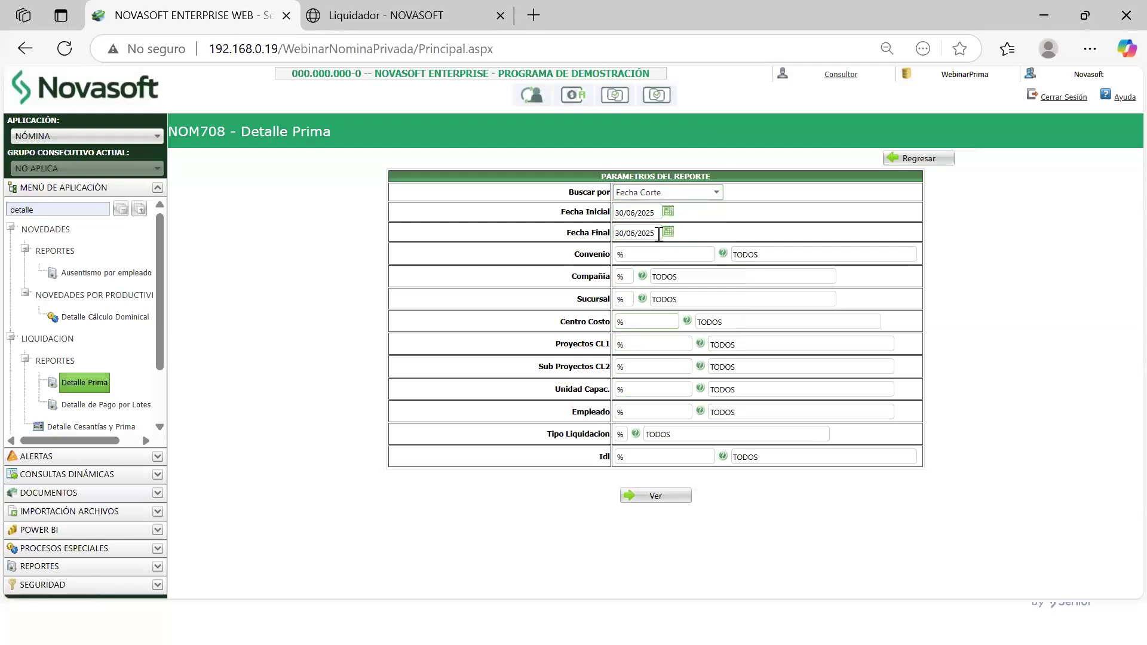
- Filter to the test employee's identification number, set Tipo Liquidacion 02 Prima de Servicios, and run the report
{"action": "left_click_drag", "start_coordinate": [624, 411], "coordinate": [504, 465]}
{"action": "type", "text": "93011889"}
{"action": "left_click", "coordinate": [515, 519]}
{"action": "left_click_drag", "start_coordinate": [622, 434], "coordinate": [580, 432]}
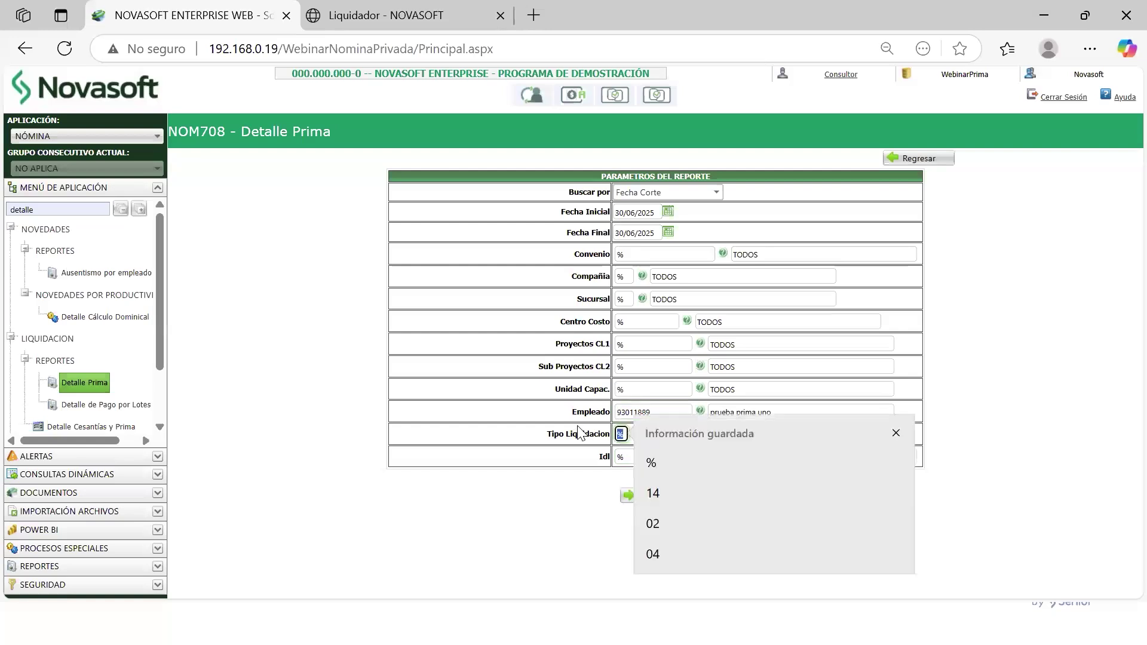
{"action": "type", "text": "02"}
{"action": "key", "text": "Tab"}
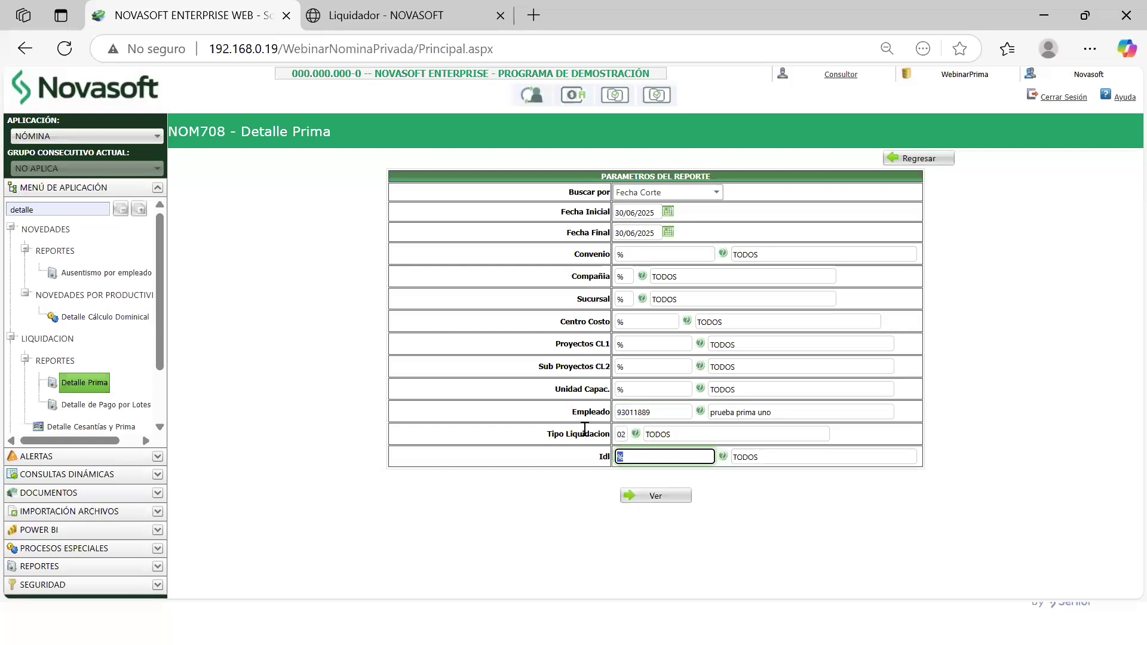
{"action": "left_click", "coordinate": [647, 499]}
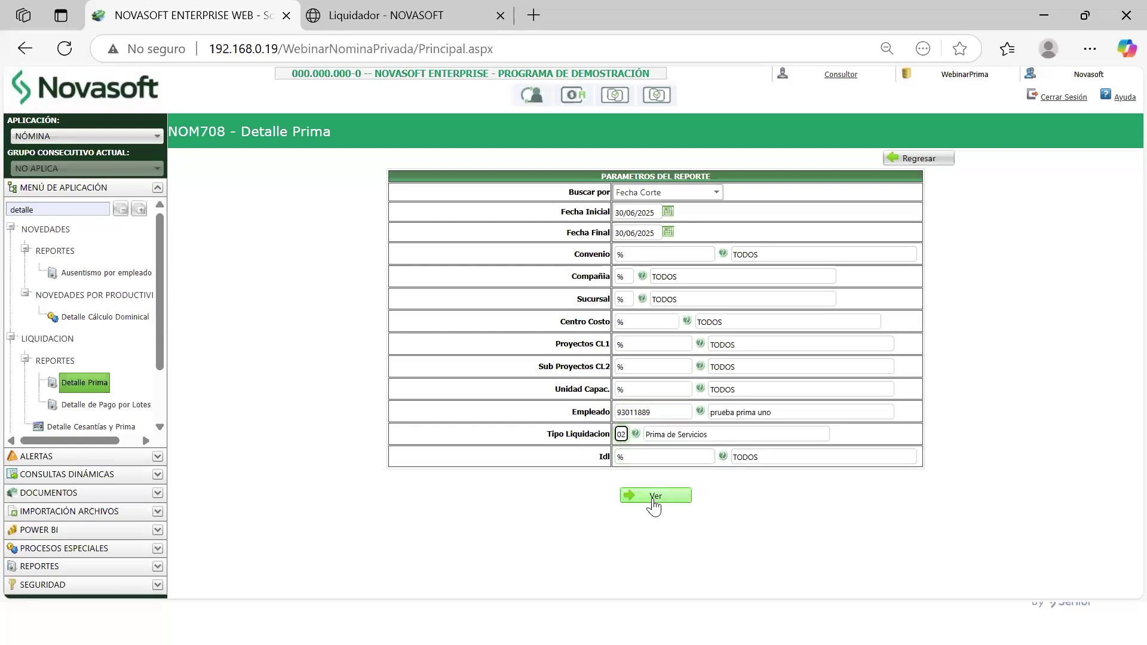
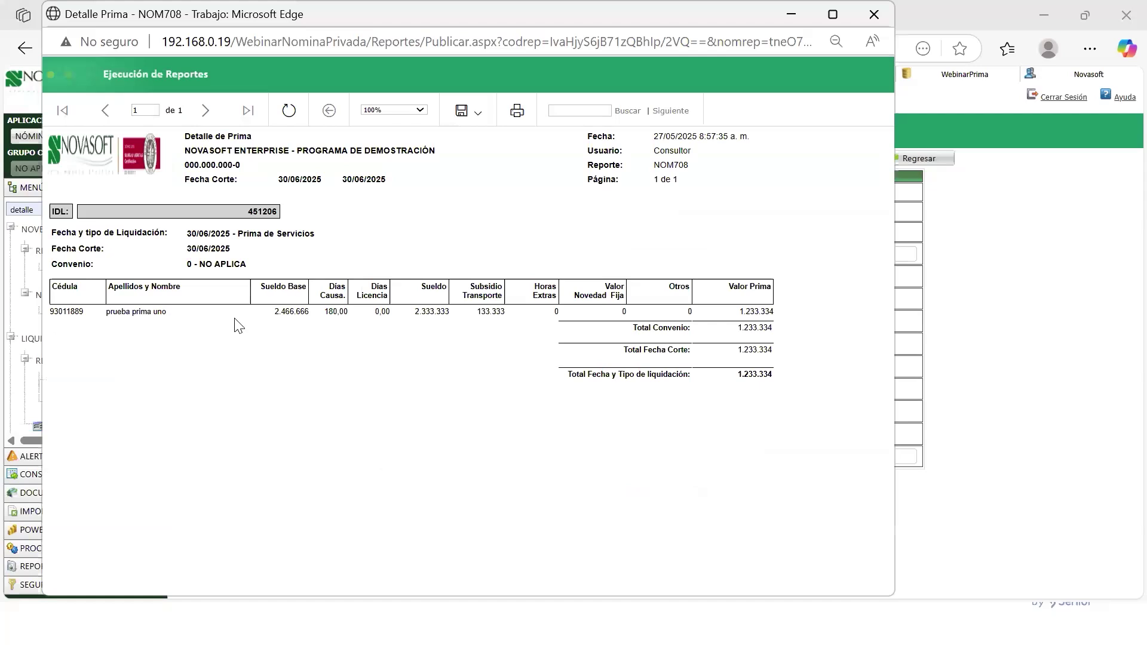
- Compare the report's Sueldo Base 2.466.666 with the NOM2001 total monthly base in AJ27
{"action": "left_click_drag", "start_coordinate": [277, 288], "coordinate": [289, 287]}
{"action": "left_click", "coordinate": [291, 341]}
{"action": "left_click_drag", "start_coordinate": [279, 311], "coordinate": [308, 322]}
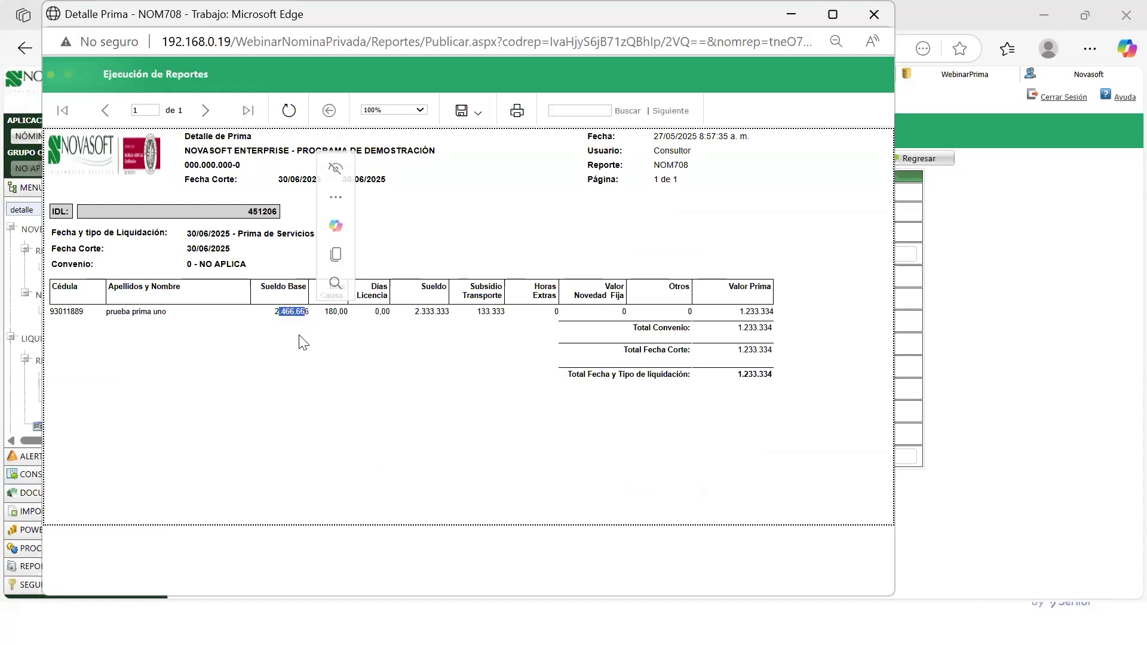
{"action": "key", "text": "alt+Tab"}
{"action": "key", "text": "alt+Tab"}
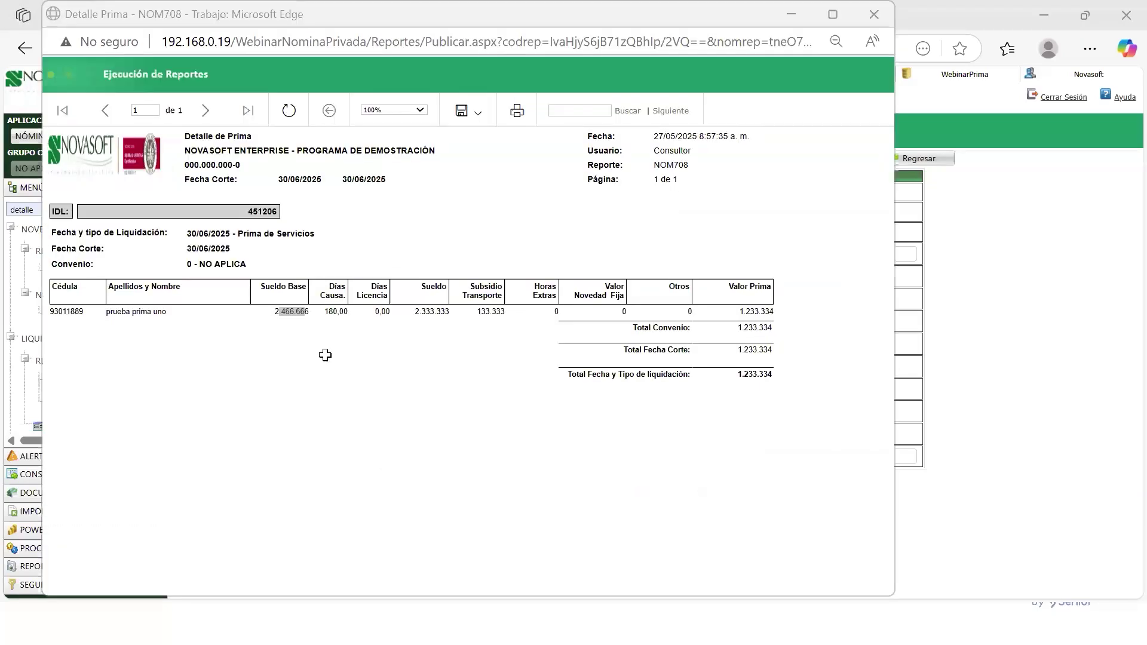
{"action": "key", "text": "alt+Tab"}
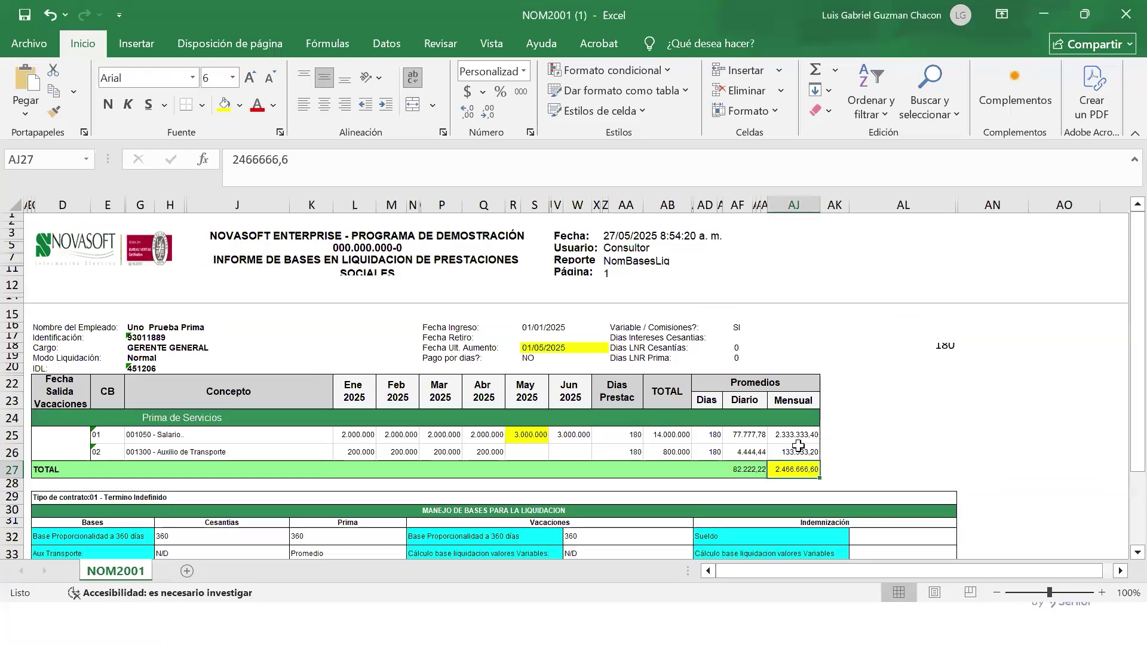
{"action": "left_click_drag", "start_coordinate": [797, 435], "coordinate": [798, 470]}
{"action": "left_click", "coordinate": [793, 471]}
{"action": "key", "text": "alt+Tab"}
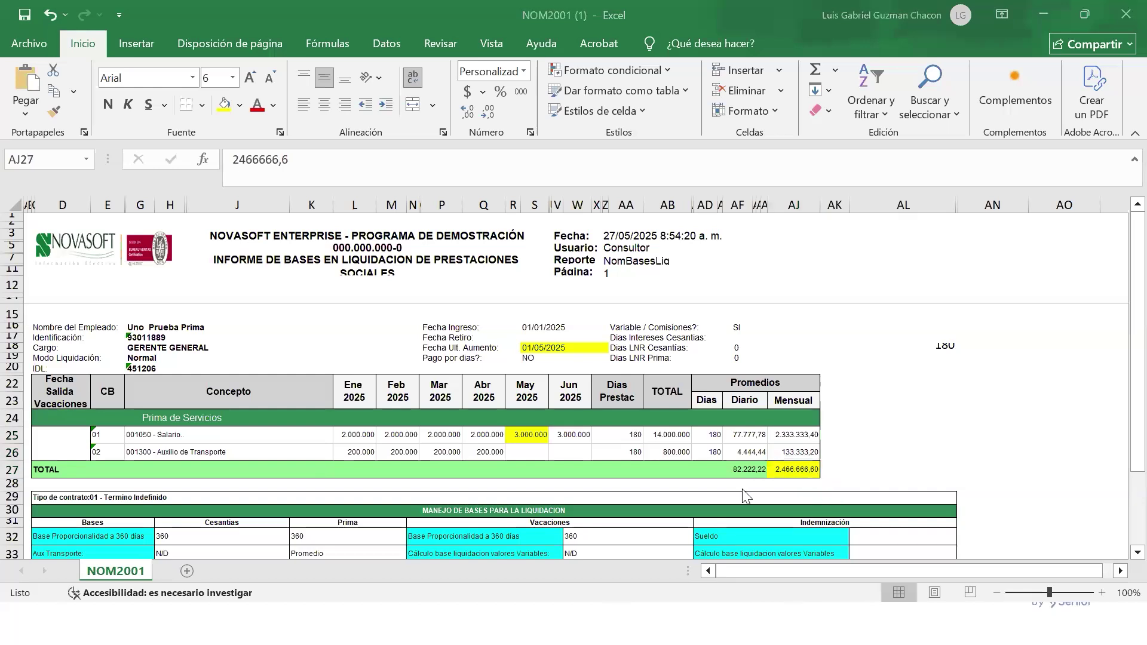
{"action": "left_click", "coordinate": [337, 315]}
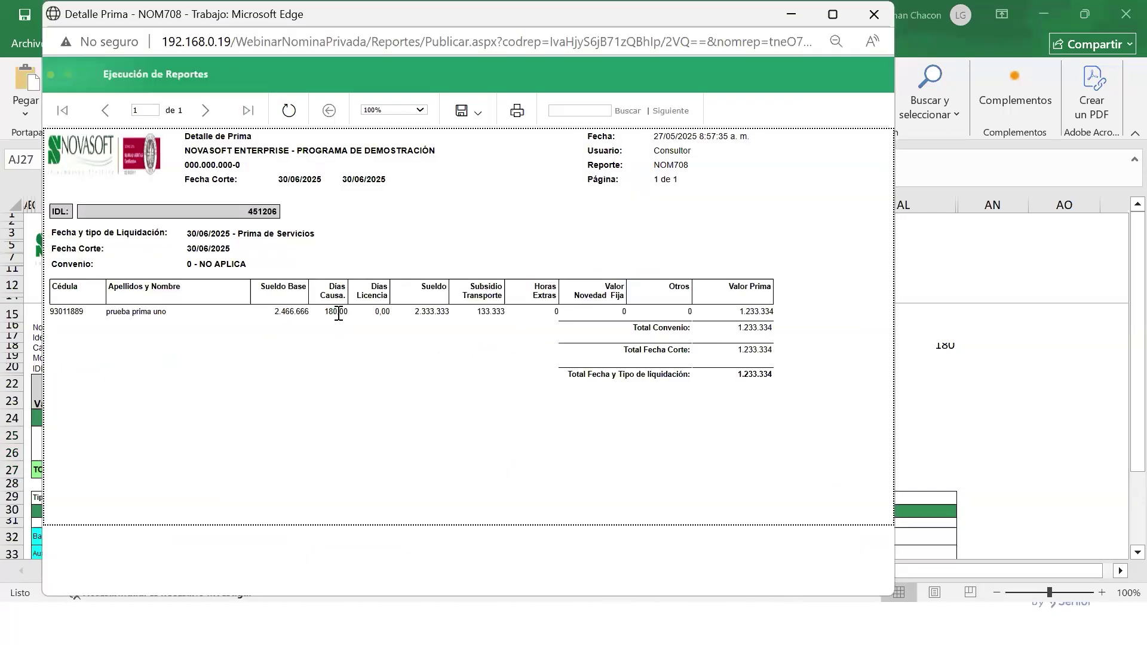
{"action": "left_click", "coordinate": [327, 361]}
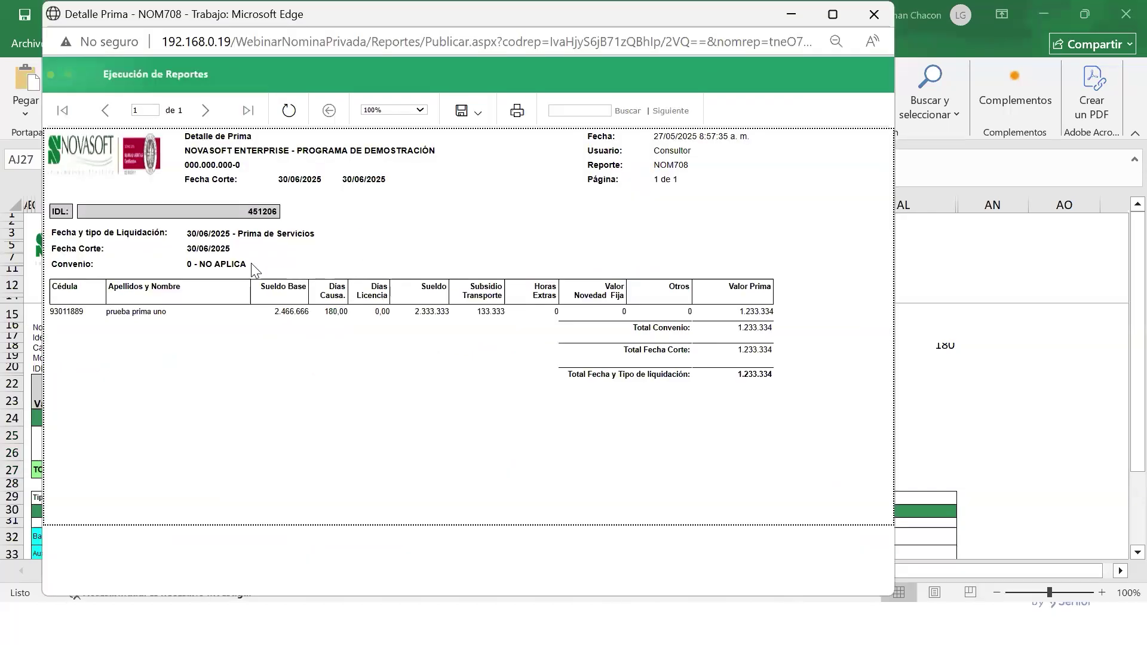
- Match the report's Sueldo 2.333.333 and subsidy 133.333 to NOM2001 averages in AJ25 and AJ26
{"action": "left_click_drag", "start_coordinate": [377, 319], "coordinate": [439, 314]}
{"action": "left_click", "coordinate": [376, 321]}
{"action": "left_click", "coordinate": [447, 321]}
{"action": "left_click_drag", "start_coordinate": [422, 312], "coordinate": [444, 313]}
{"action": "left_click_drag", "start_coordinate": [512, 320], "coordinate": [492, 313]}
{"action": "left_click", "coordinate": [440, 324]}
{"action": "key", "text": "alt+Tab"}
{"action": "left_click", "coordinate": [802, 427]}
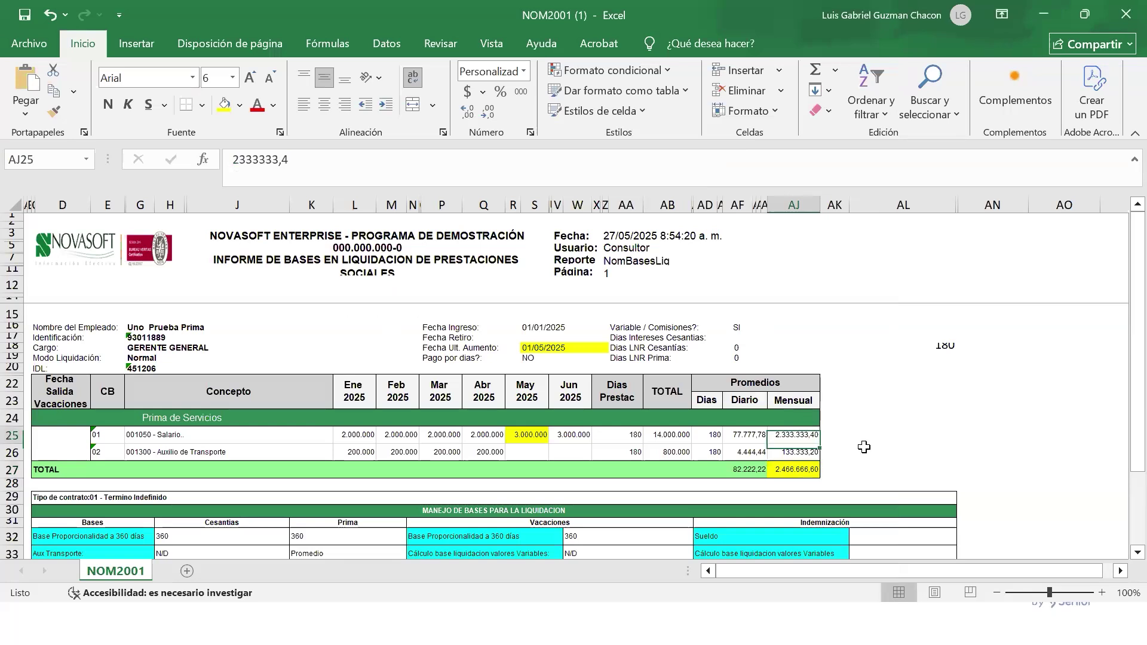
{"action": "left_click", "coordinate": [808, 452]}
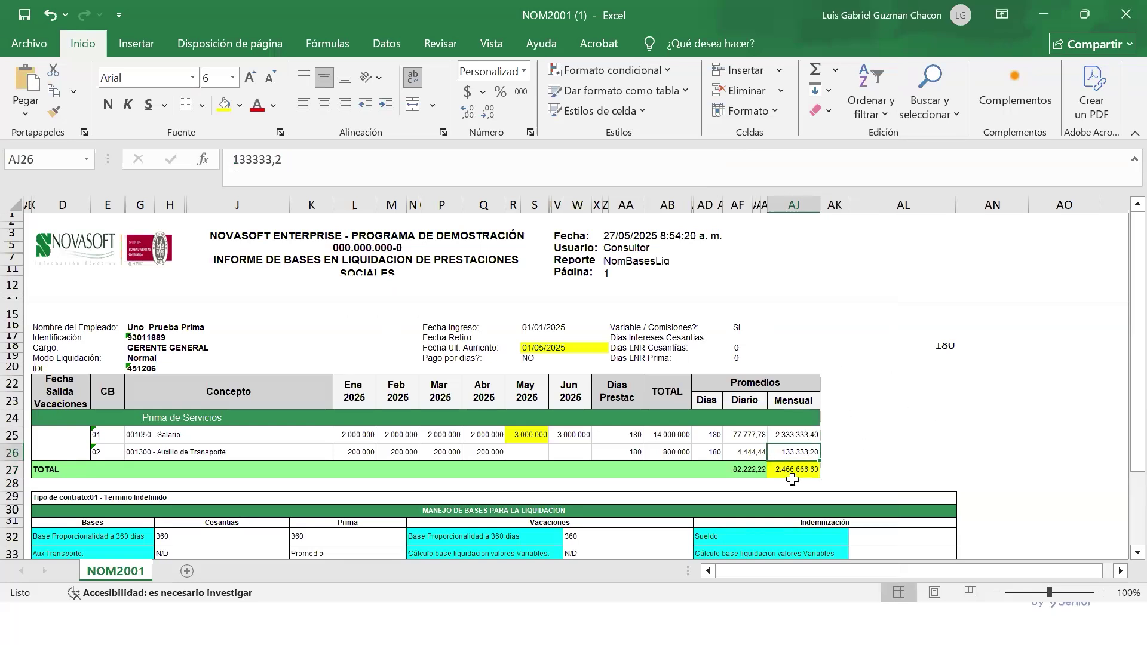
{"action": "key", "text": "alt+Tab"}
- Point out the report's Valor Prima and its Total Fecha Corte of 1.233.334
{"action": "left_click_drag", "start_coordinate": [420, 312], "coordinate": [545, 319]}
{"action": "left_click_drag", "start_coordinate": [748, 309], "coordinate": [804, 323]}
{"action": "key", "text": "alt+Tab"}
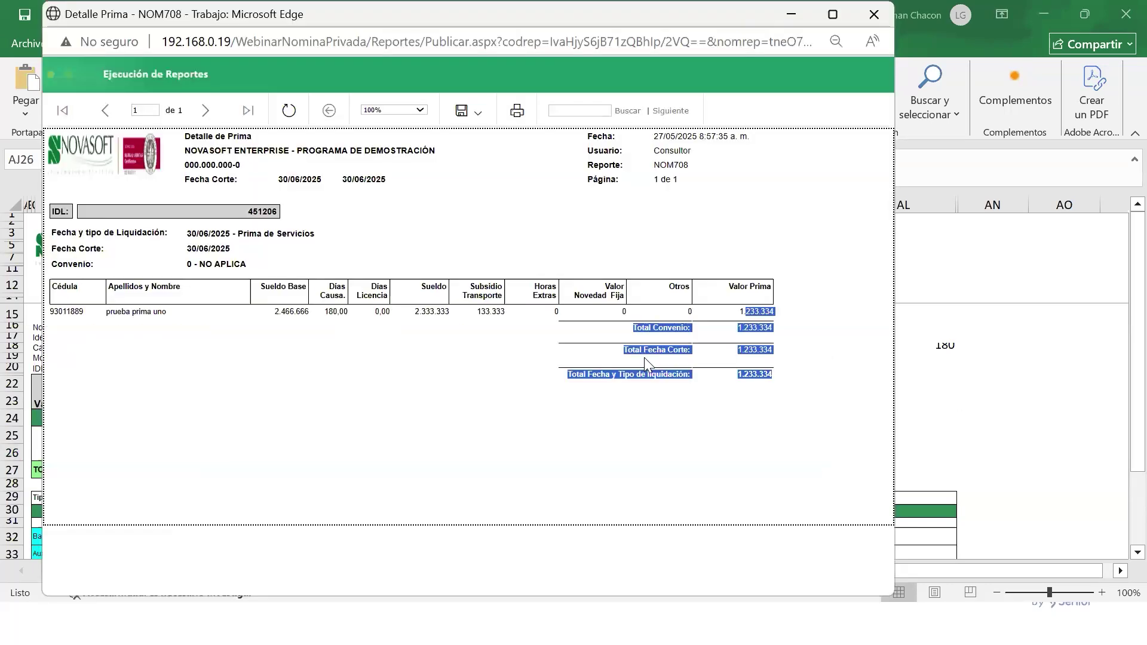
{"action": "key", "text": "alt+Tab"}
{"action": "left_click_drag", "start_coordinate": [749, 352], "coordinate": [799, 376]}
- Bring up the formulas calculos workbook showing the prima 1.233.333 in P7
{"action": "key", "text": "alt+Tab"}
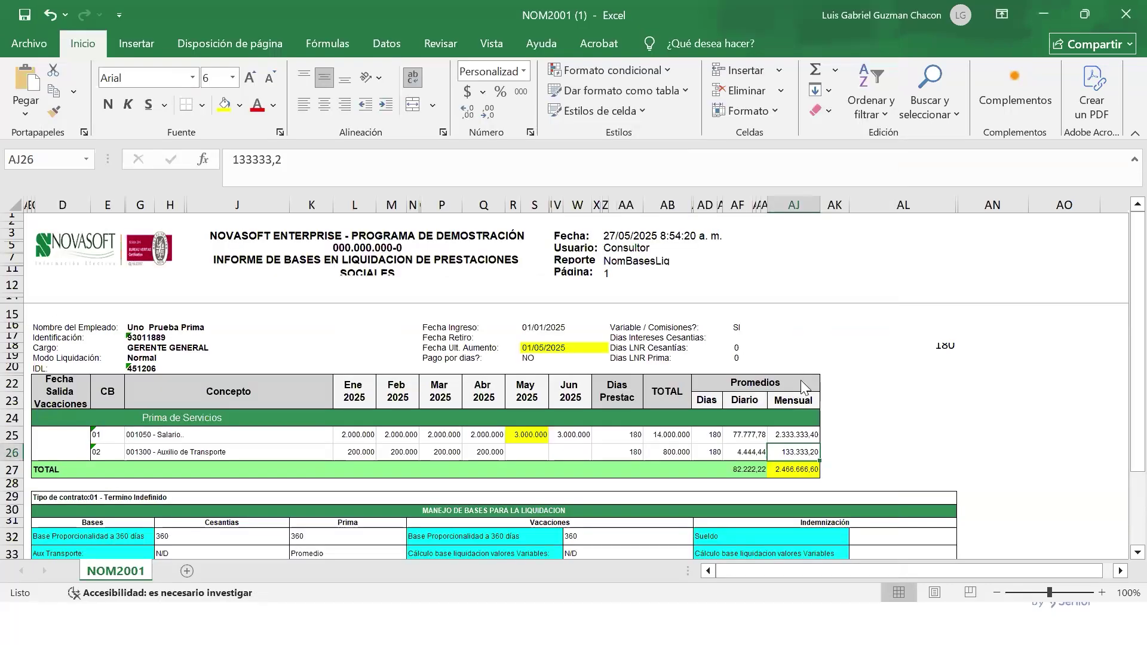
{"action": "key", "text": "alt+Tab"}
{"action": "key", "text": "alt+Tab"}
{"action": "key", "text": "alt+Tab"}
{"action": "key", "text": "alt+Tab"}
{"action": "key", "text": "alt+Tab"}
{"action": "key", "text": "alt+Tab"}
{"action": "key", "text": "alt+Tab"}
{"action": "key", "text": "F2"}
{"action": "key", "text": "Escape"}
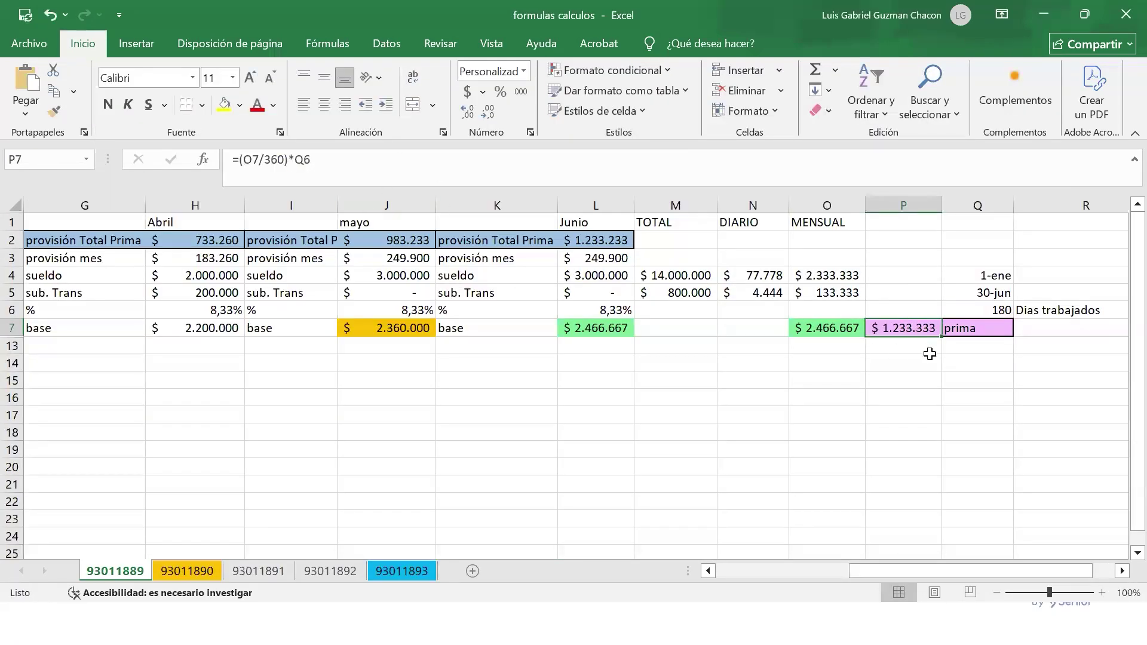
- Show P7's formula =(O7/360)*Q6 without changing it, then glance at the Reportes slide
{"action": "key", "text": "F2"}
{"action": "key", "text": "Escape"}
{"action": "key", "text": "alt+Tab"}
{"action": "key", "text": "alt+Tab"}
{"action": "key", "text": "alt+Tab"}
{"action": "key", "text": "alt+Tab"}
{"action": "key", "text": "alt+Tab"}
{"action": "key", "text": "alt+Tab"}
{"action": "key", "text": "alt+Tab"}
{"action": "key", "text": "alt+Tab"}
{"action": "key", "text": "alt+Tab"}
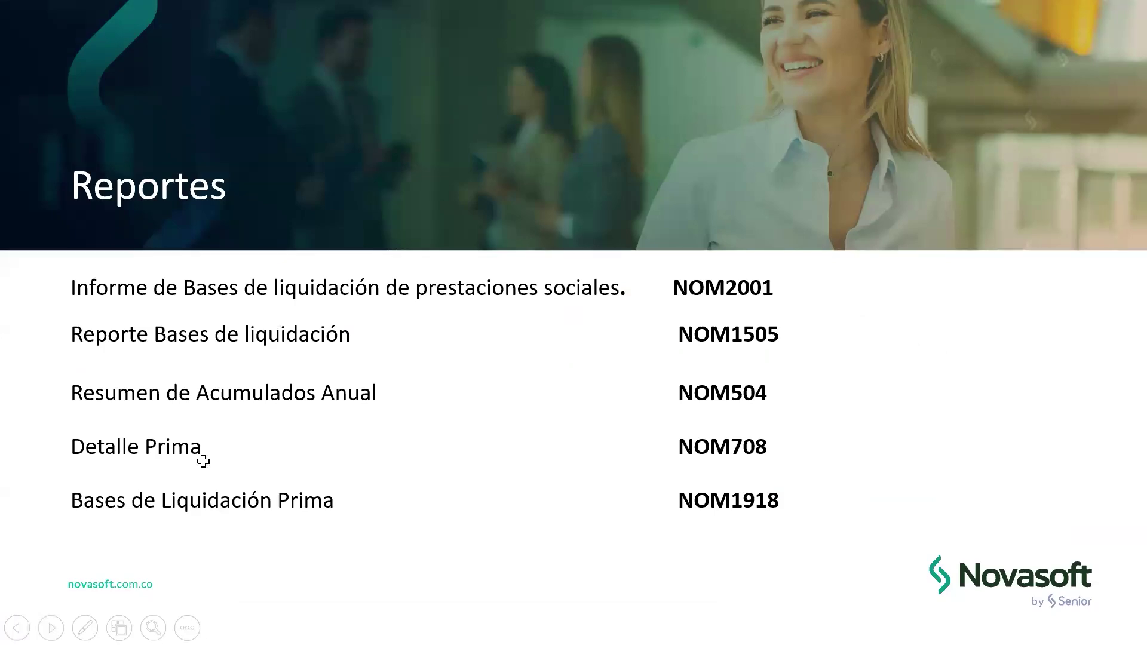
{"action": "key", "text": "alt+Tab"}
{"action": "key", "text": "alt+Tab"}
{"action": "key", "text": "alt+Tab"}
{"action": "key", "text": "alt+Tab"}
{"action": "key", "text": "alt+Tab"}
{"action": "key", "text": "alt+Tab"}
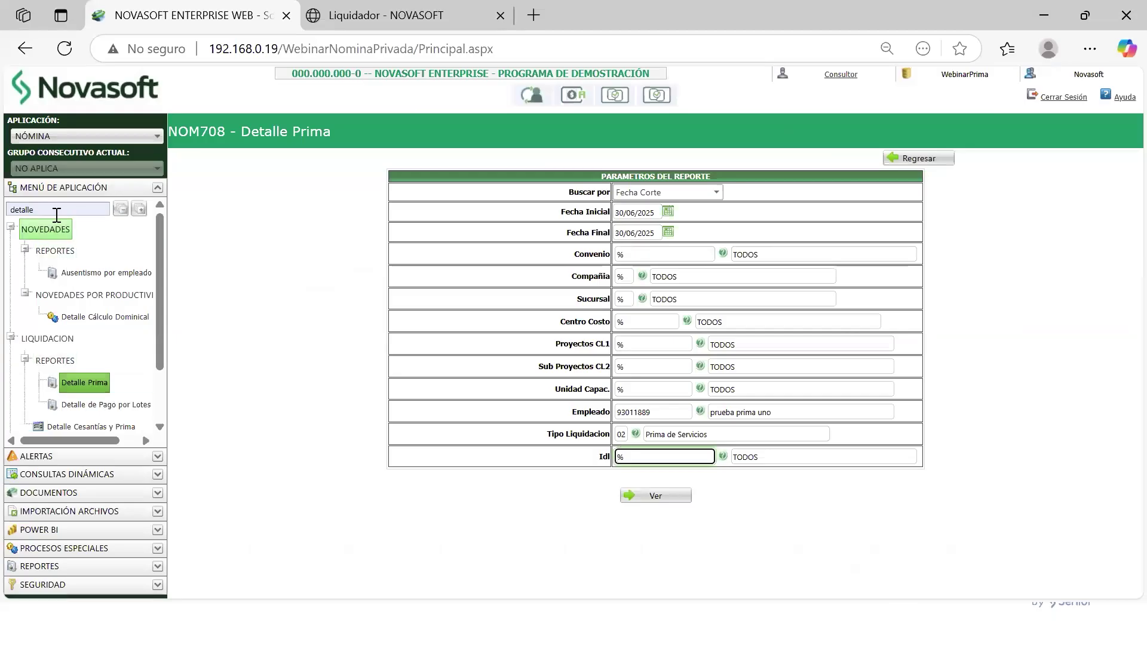
- Search the menu for 'acumu' and open the Resumen de Acumulados Anual (NOM504) report
{"action": "left_click", "coordinate": [89, 209]}
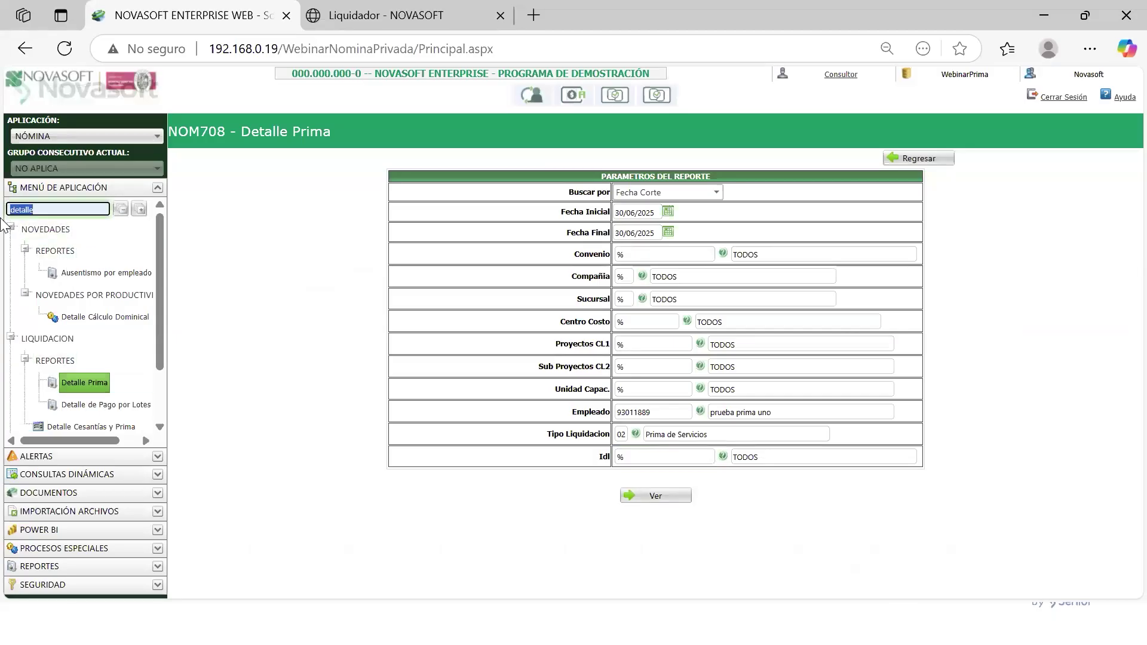
{"action": "type", "text": "acumu"}
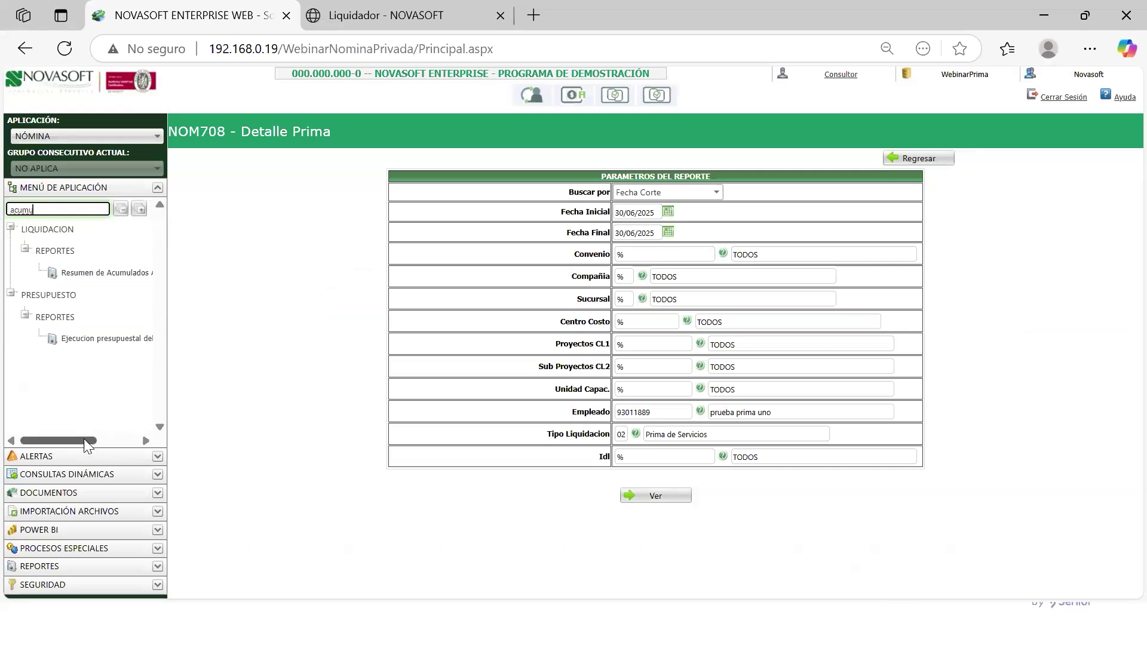
{"action": "left_click", "coordinate": [89, 276]}
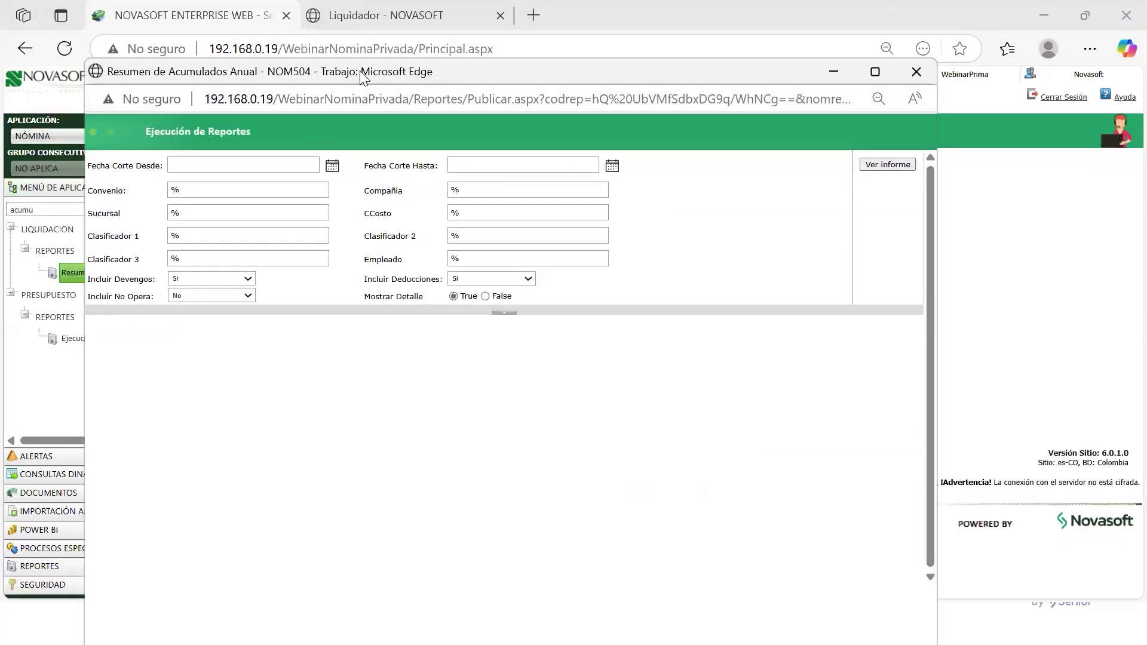
{"action": "left_click_drag", "start_coordinate": [361, 74], "coordinate": [366, 48]}
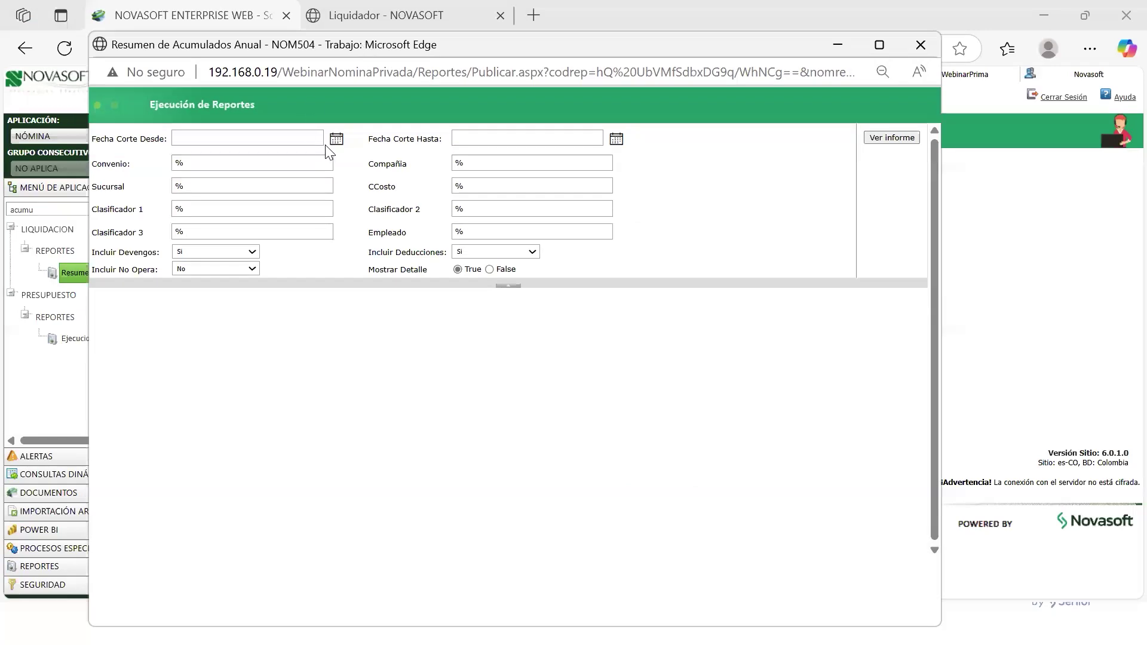
- Set the cut-off dates from 1/01/2025 to 30/06/2025 using the calendars
{"action": "left_click", "coordinate": [337, 139]}
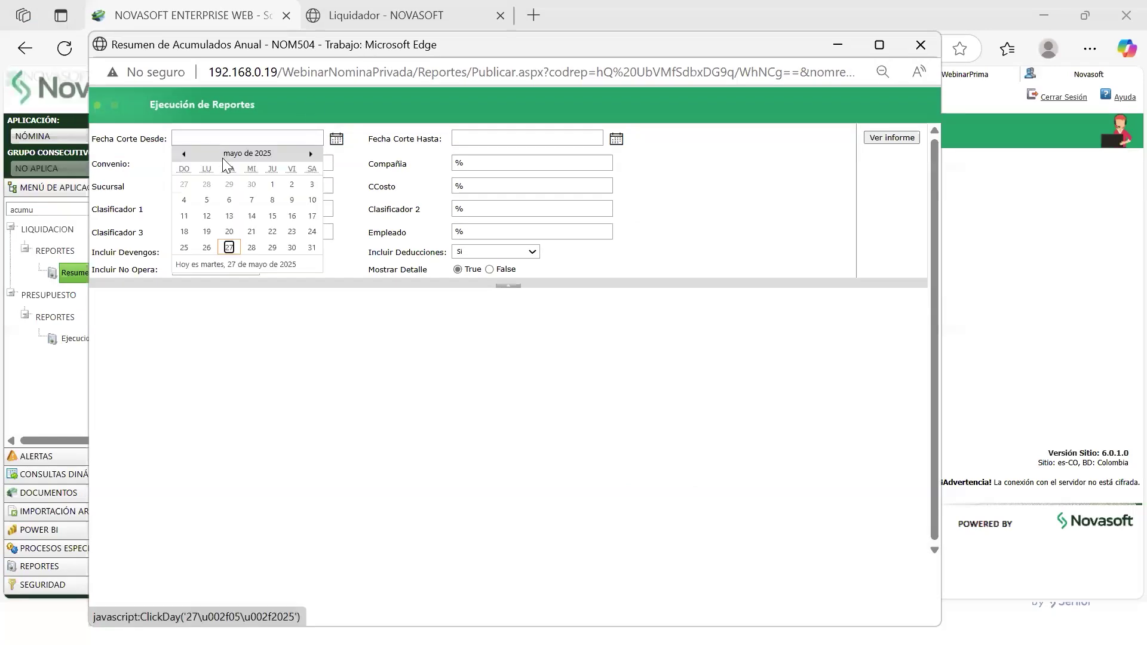
{"action": "left_click", "coordinate": [183, 157]}
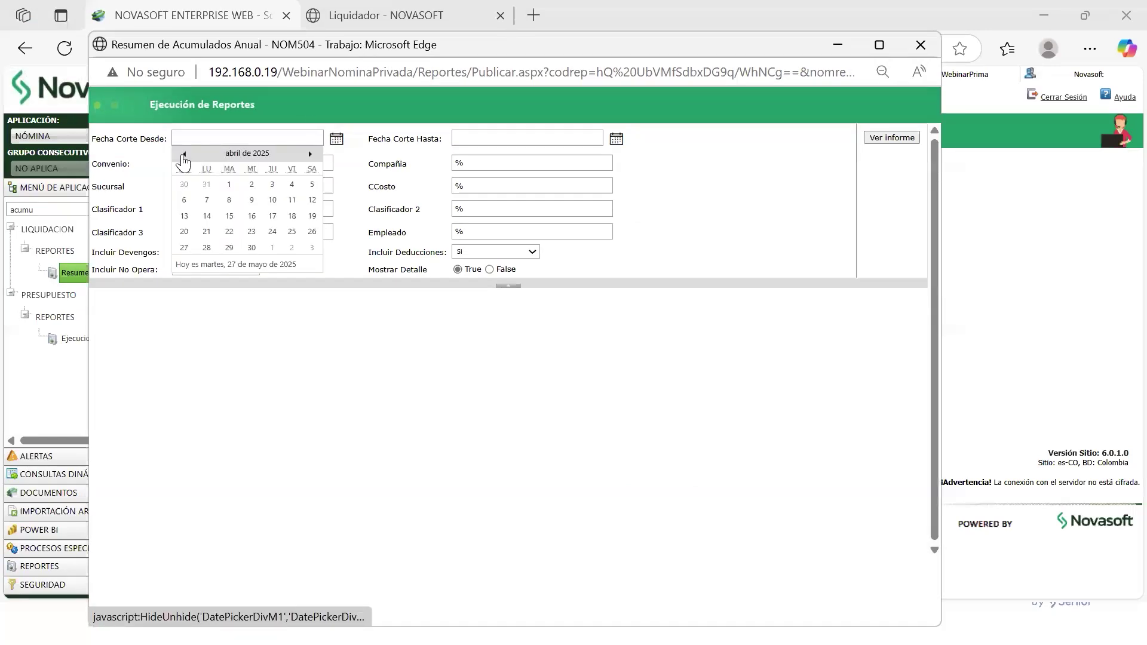
{"action": "left_click", "coordinate": [184, 156]}
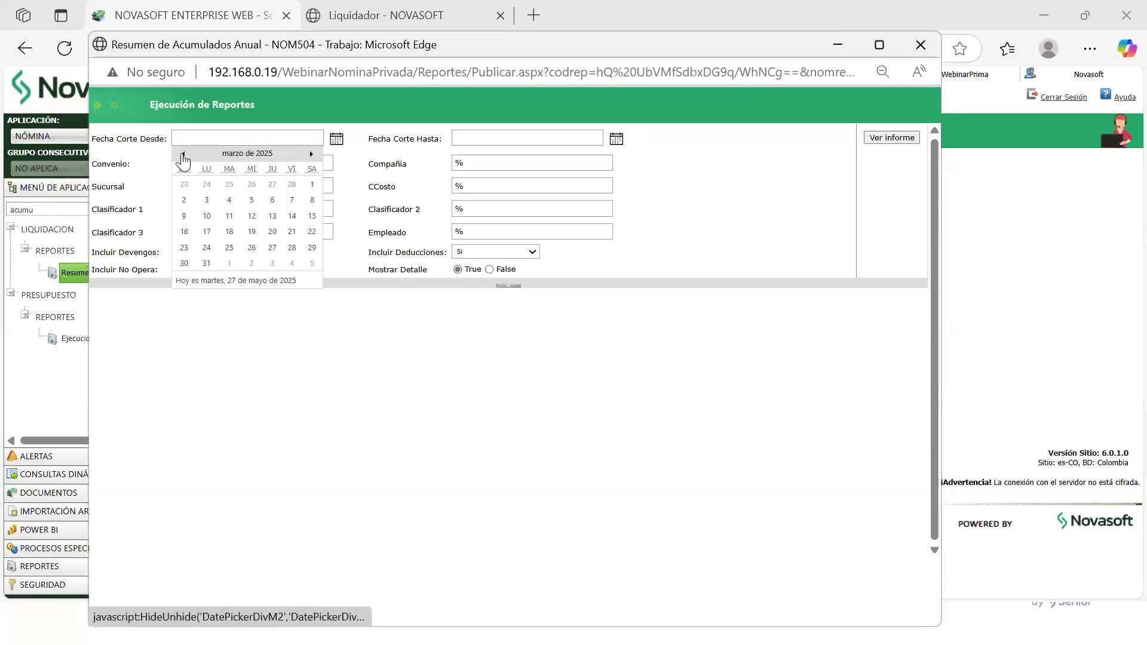
{"action": "left_click", "coordinate": [183, 154]}
{"action": "left_click", "coordinate": [183, 155]}
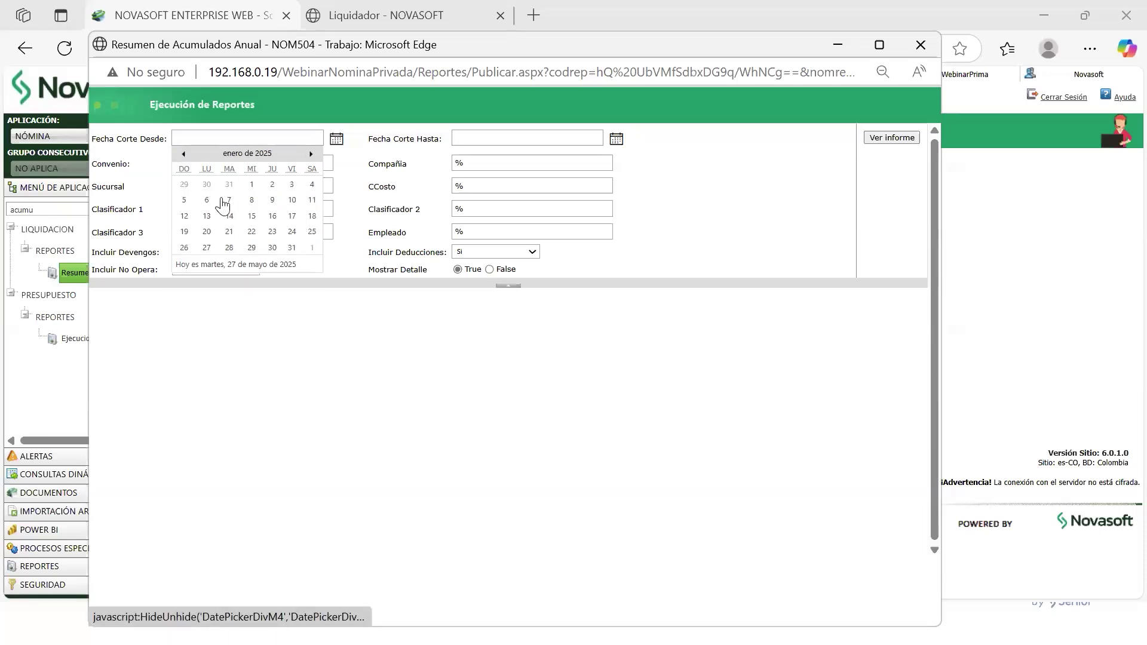
{"action": "left_click", "coordinate": [251, 185]}
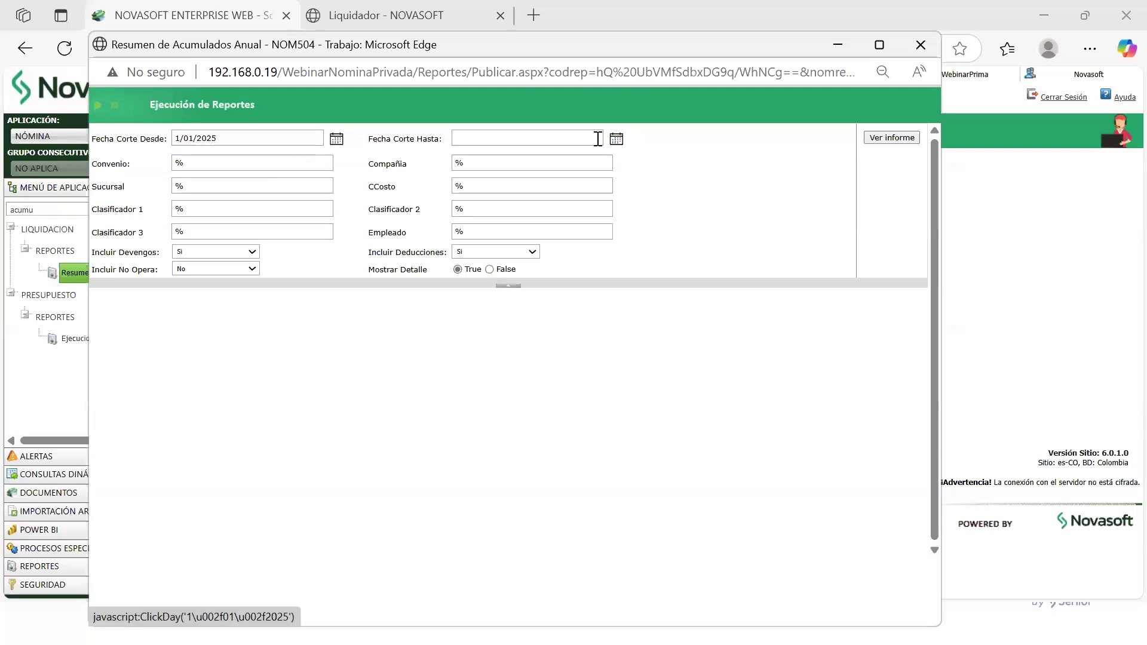
{"action": "left_click", "coordinate": [617, 140]}
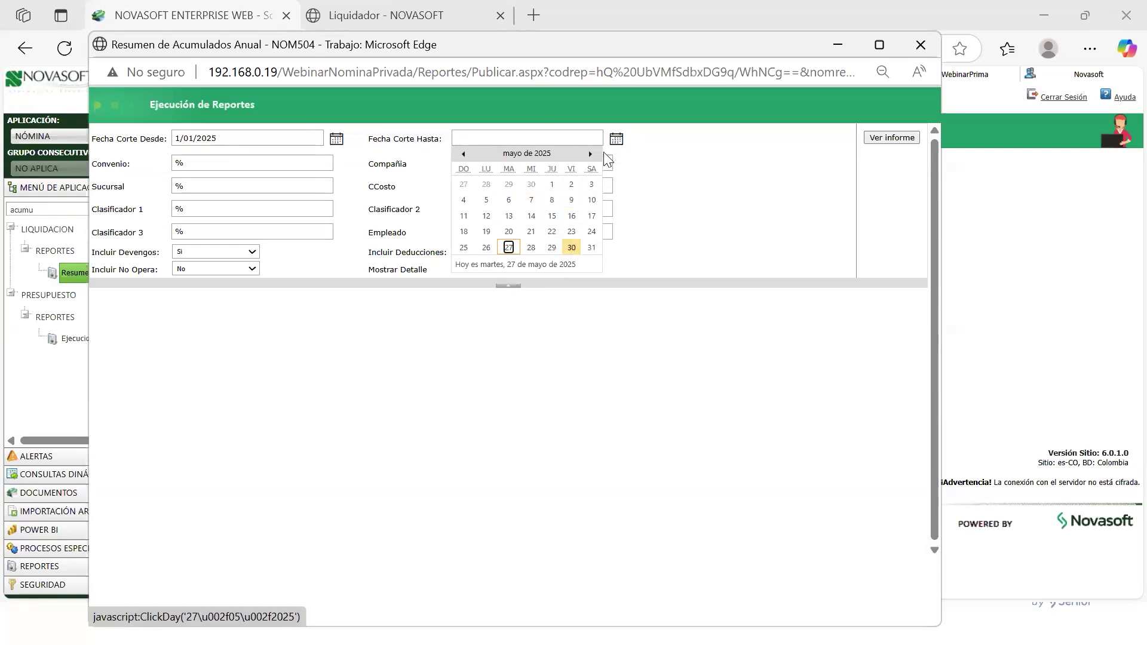
{"action": "left_click", "coordinate": [591, 153]}
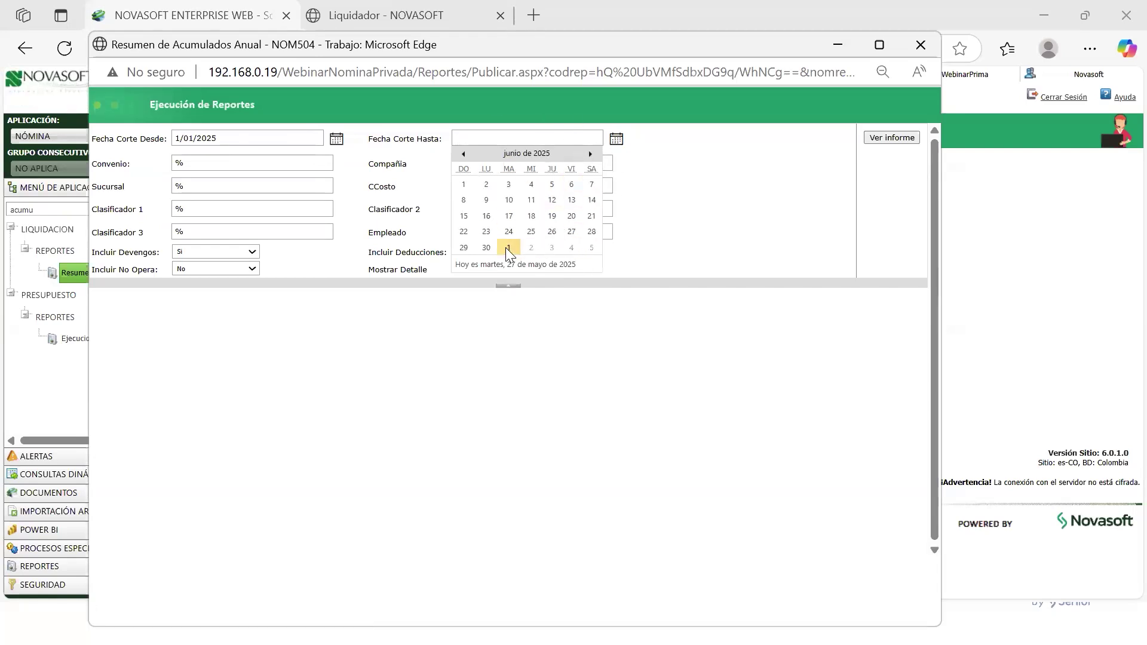
{"action": "left_click", "coordinate": [486, 247]}
- Choose the demo employee as the report's employee filter
{"action": "left_click", "coordinate": [133, 138]}
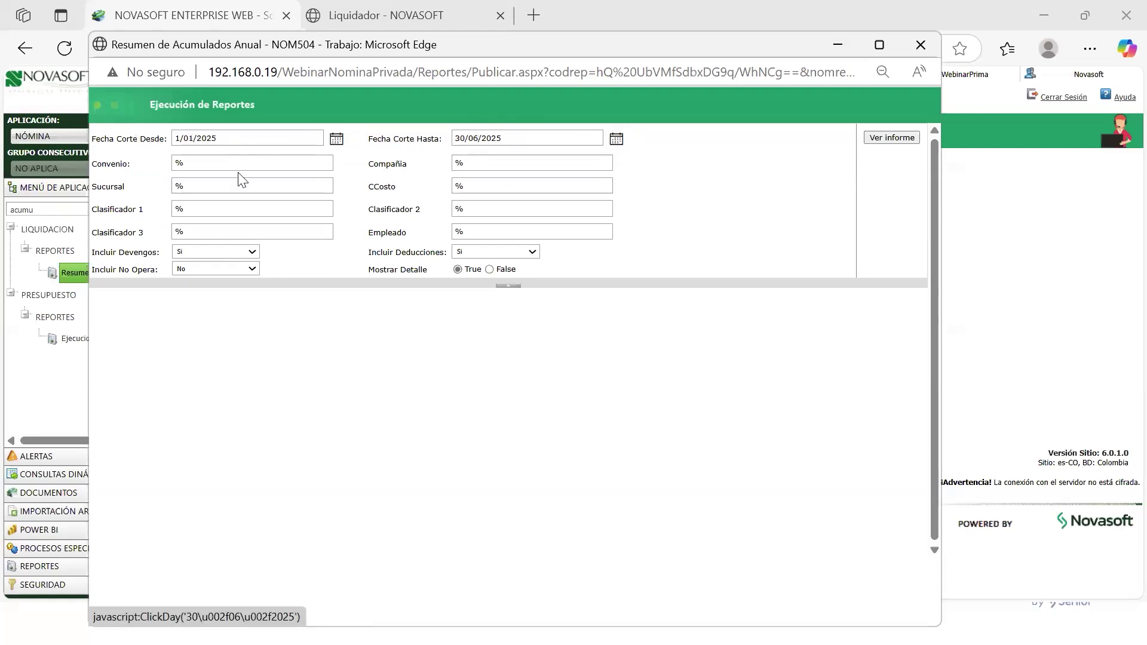
{"action": "left_click_drag", "start_coordinate": [483, 229], "coordinate": [271, 251]}
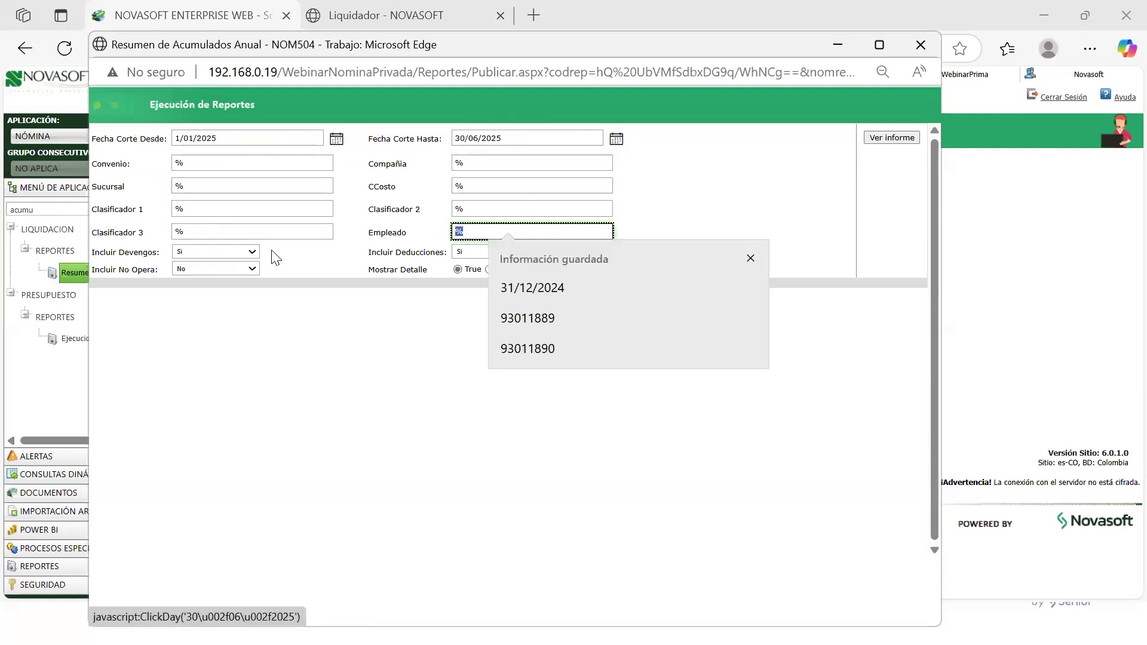
{"action": "left_click", "coordinate": [528, 317]}
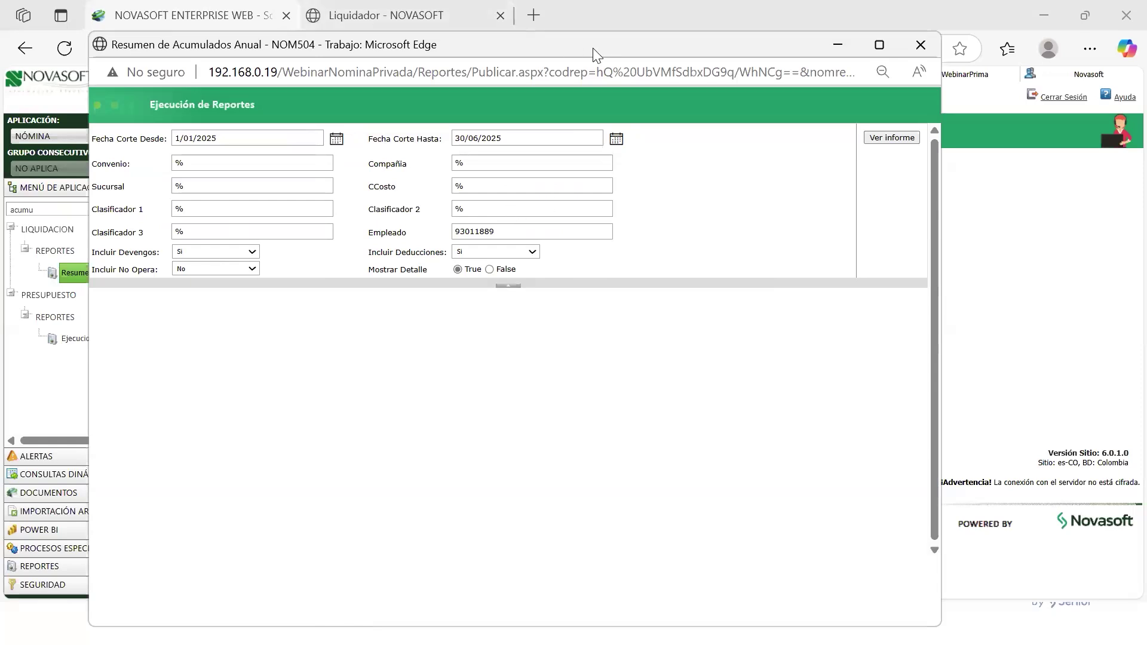
{"action": "left_click_drag", "start_coordinate": [592, 48], "coordinate": [574, 37]}
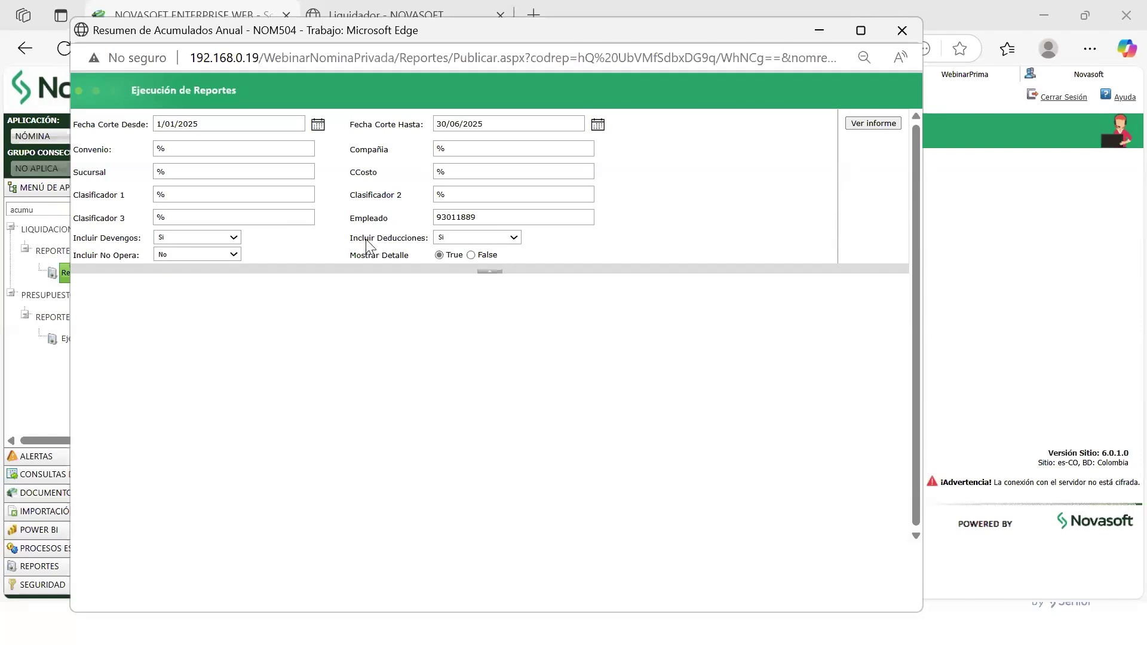
{"action": "left_click_drag", "start_coordinate": [368, 239], "coordinate": [400, 240]}
- Exclude deductions and run the annual accumulations report
{"action": "left_click", "coordinate": [464, 238]}
{"action": "left_click", "coordinate": [460, 277]}
{"action": "left_click", "coordinate": [873, 124]}
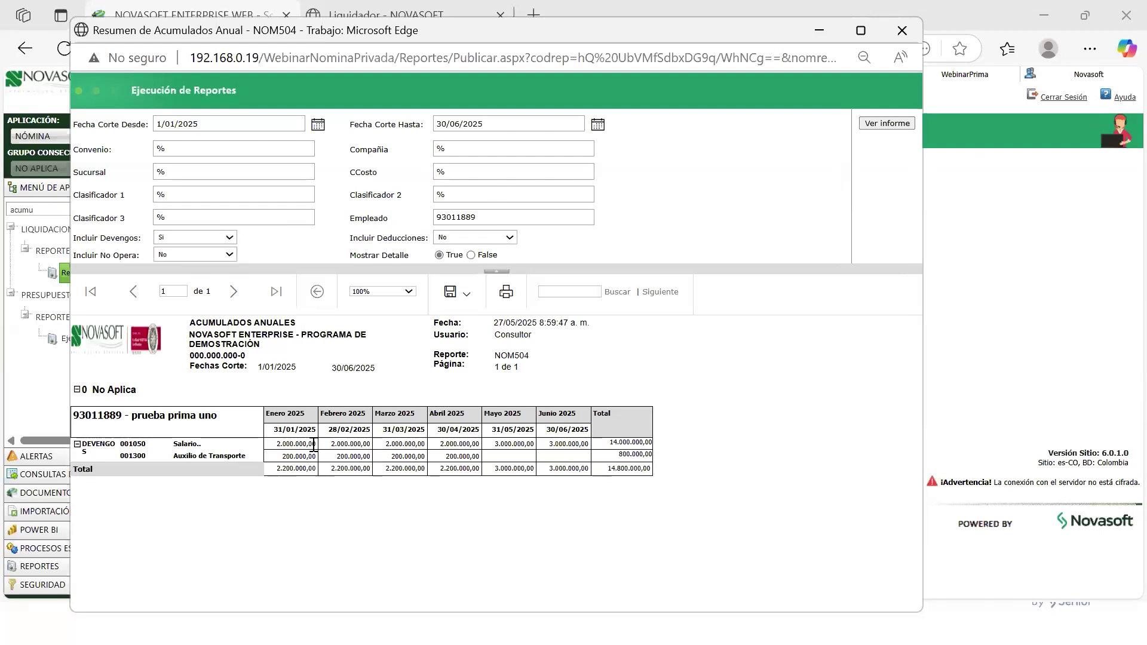
- Review the monthly figures, including January's total and February's transport aid 200.000,00
{"action": "left_click_drag", "start_coordinate": [278, 454], "coordinate": [189, 449]}
{"action": "left_click", "coordinate": [335, 460]}
{"action": "left_click_drag", "start_coordinate": [292, 444], "coordinate": [286, 471]}
{"action": "left_click_drag", "start_coordinate": [193, 455], "coordinate": [210, 457]}
{"action": "double_click", "coordinate": [361, 457]}
{"action": "left_click", "coordinate": [618, 455]}
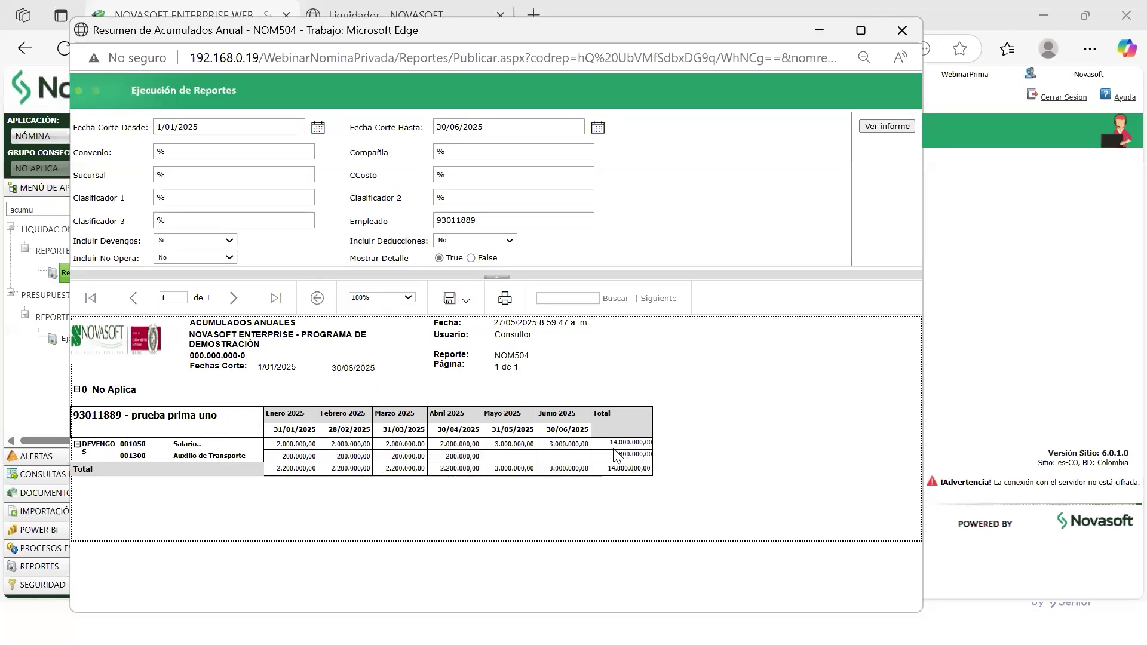
- Set the report window aside and return to the main Novasoft Nómina window
{"action": "key", "text": "alt+Tab"}
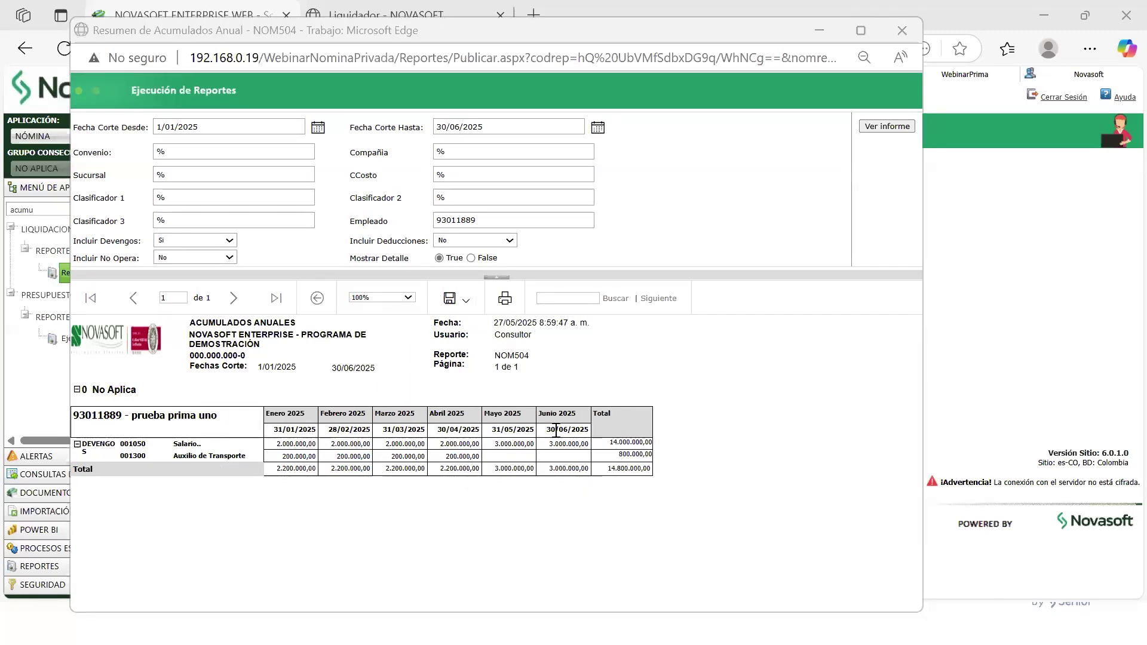
{"action": "key", "text": "alt+Tab"}
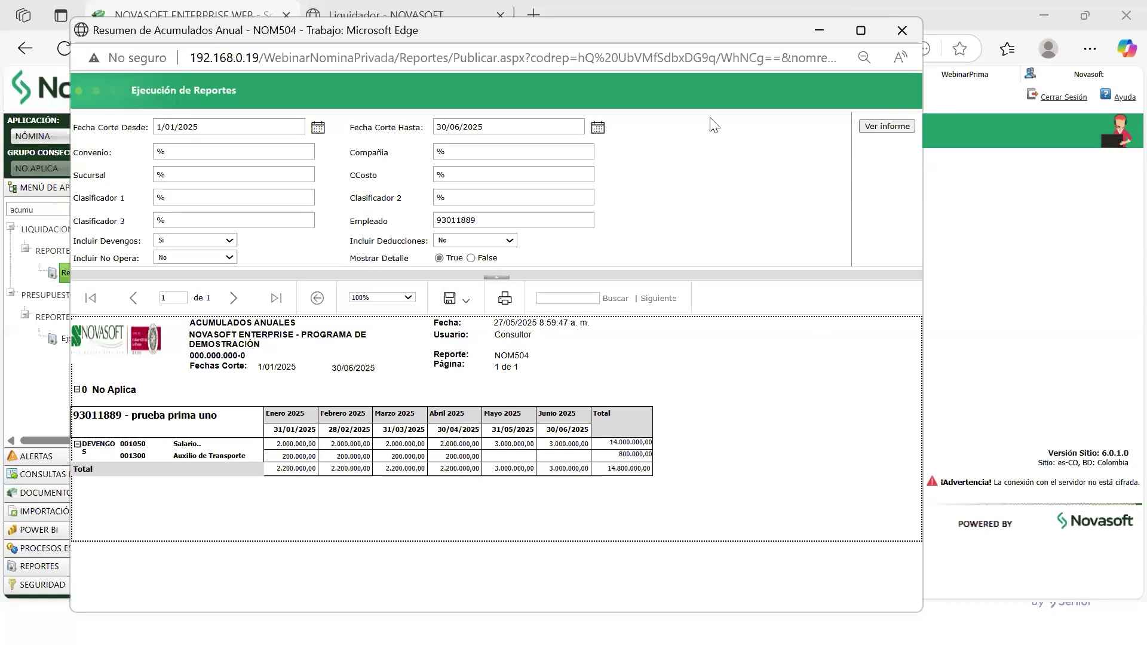
{"action": "left_click_drag", "start_coordinate": [698, 38], "coordinate": [707, 41]}
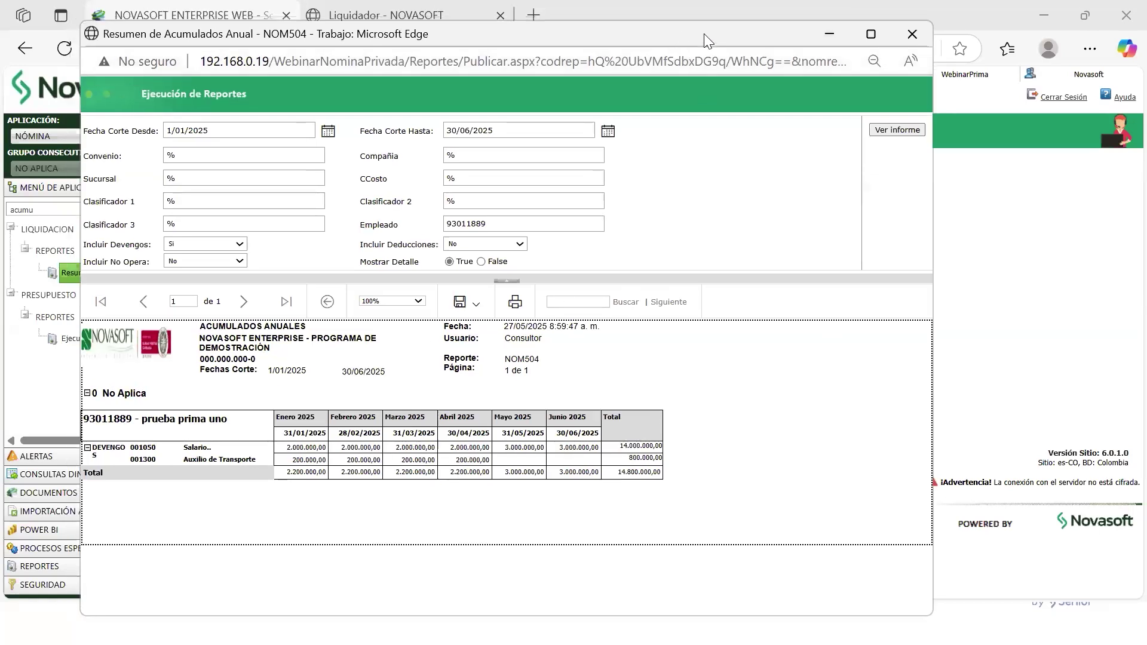
{"action": "key", "text": "alt+Tab"}
{"action": "key", "text": "alt+Tab"}
{"action": "key", "text": "alt+Tab"}
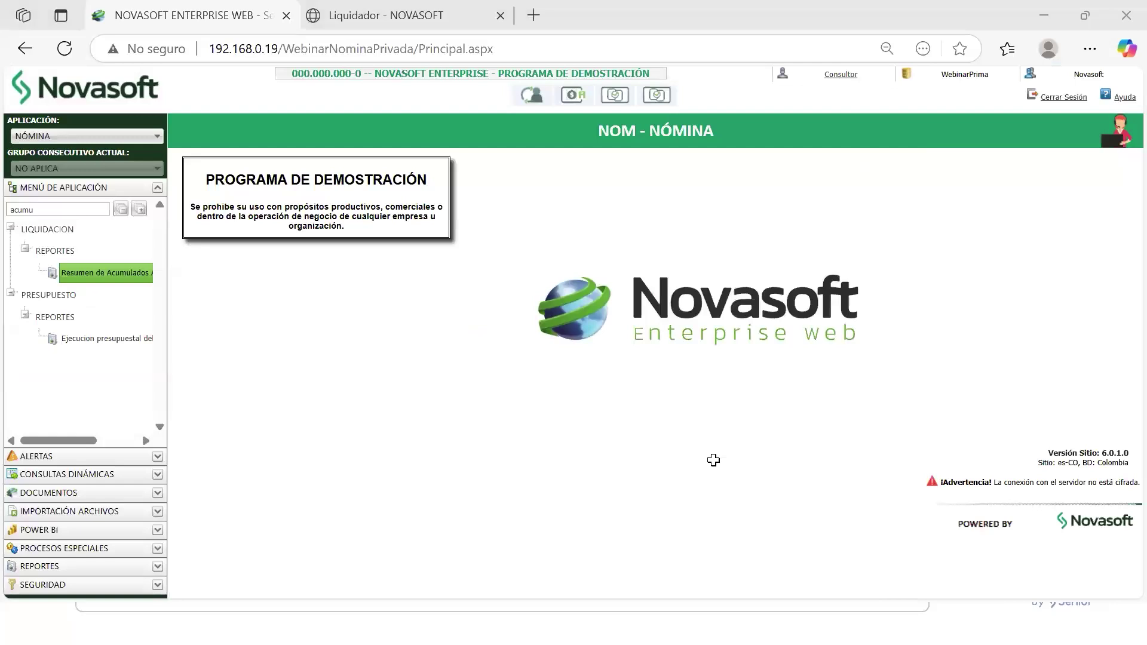
{"action": "key", "text": "alt+Tab"}
{"action": "key", "text": "alt+Tab"}
{"action": "key", "text": "alt+Tab"}
- Show the Escenario 2 'Tipos de Contrato' slide about prima with unpaid leave
{"action": "left_click", "coordinate": [515, 441]}
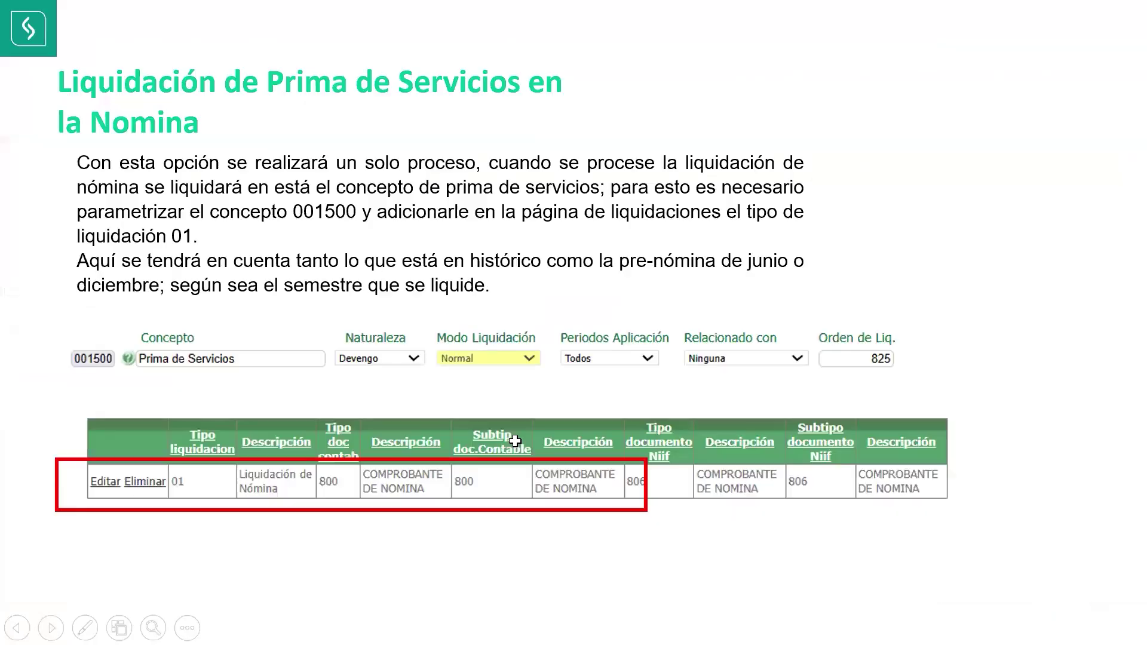
{"action": "key", "text": "Left"}
{"action": "key", "text": "Left"}
{"action": "key", "text": "Left"}
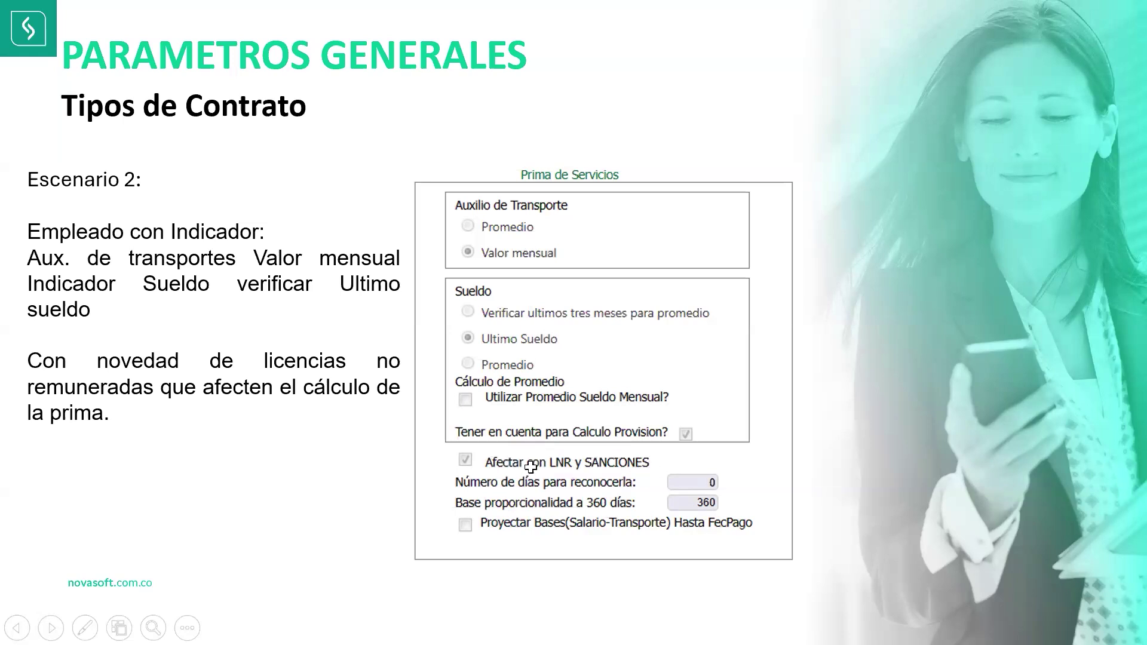
{"action": "key", "text": "alt+Tab"}
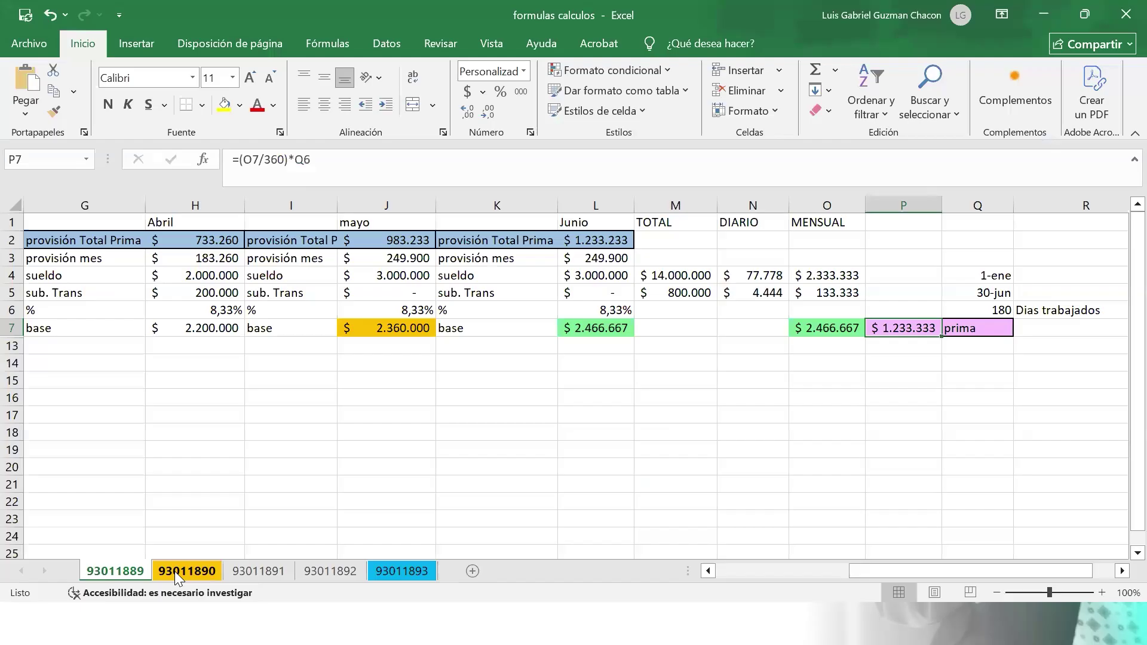
{"action": "left_click", "coordinate": [175, 571]}
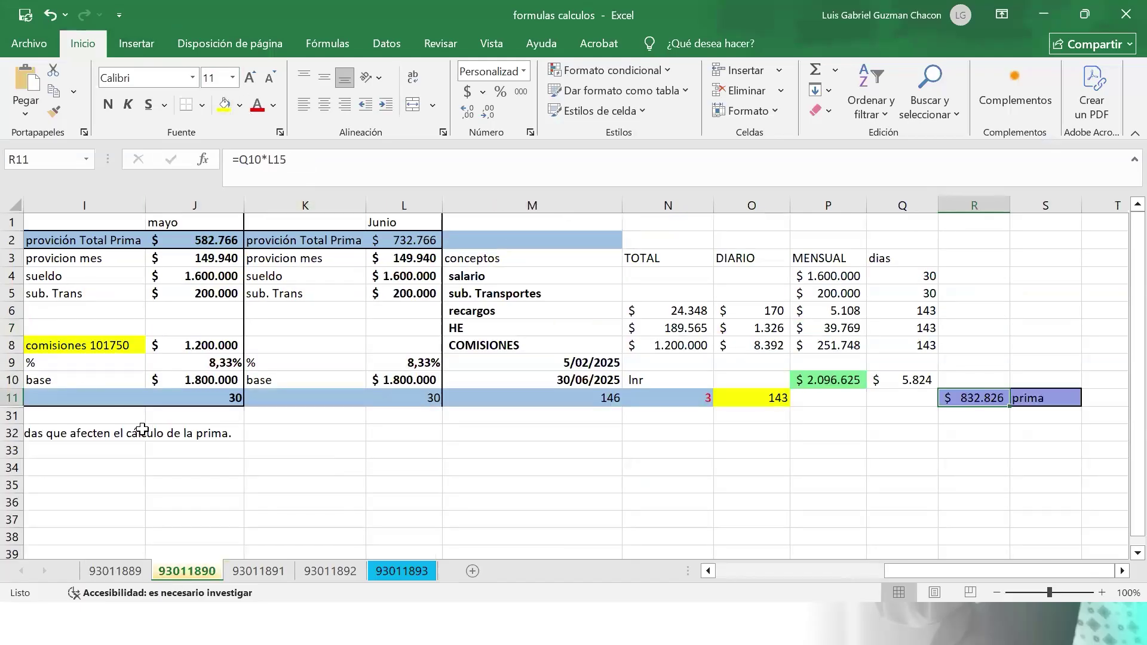
{"action": "left_click", "coordinate": [113, 241]}
{"action": "key", "text": "Home"}
{"action": "key", "text": "Up"}
{"action": "key", "text": "F2"}
{"action": "key", "text": "shift+Home"}
{"action": "key", "text": "ctrl+c"}
{"action": "key", "text": "Escape"}
- Back in Novasoft, replace the old menu search text with a new search term
{"action": "key", "text": "alt+Tab"}
{"action": "left_click_drag", "start_coordinate": [77, 208], "coordinate": [2, 202]}
{"action": "type", "text": "tipso"}
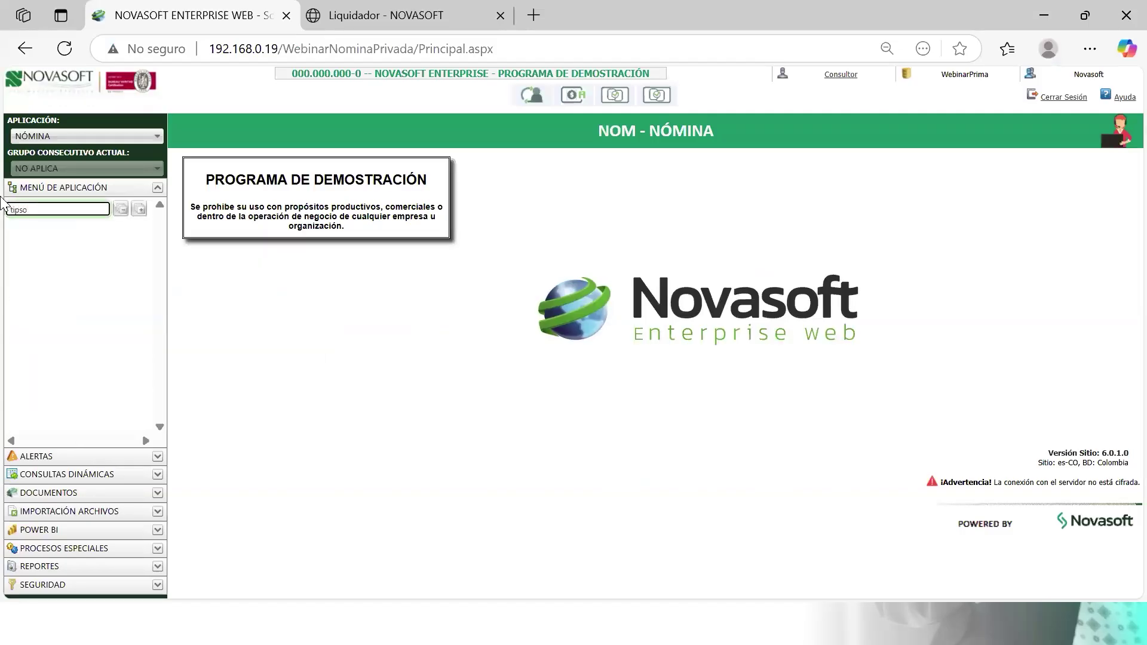
{"action": "type", "text": "ause"}
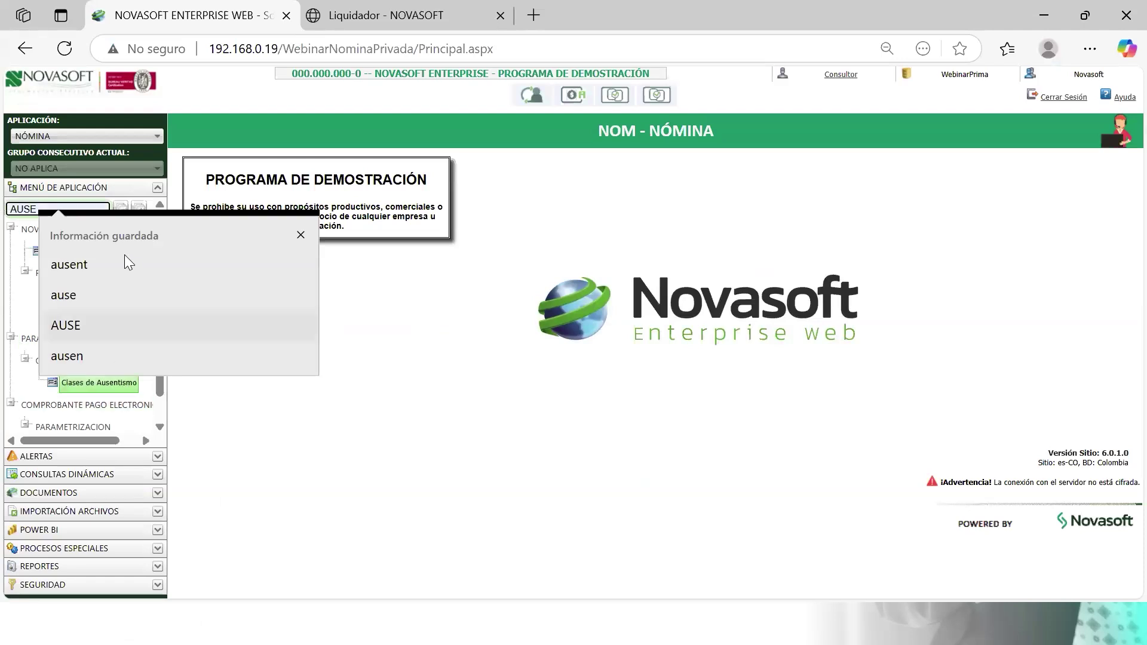
- Search the menu for 'tipos de c' and open the Tipos de Contrato setup
{"action": "left_click", "coordinate": [124, 257]}
{"action": "left_click", "coordinate": [82, 252]}
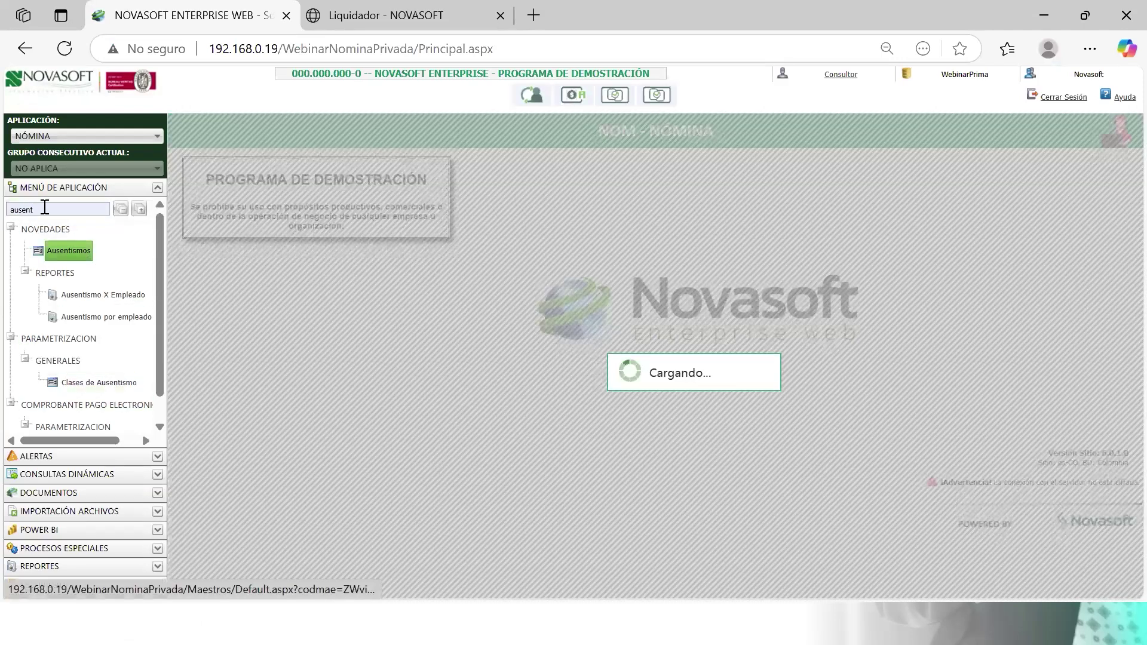
{"action": "left_click_drag", "start_coordinate": [43, 209], "coordinate": [3, 212]}
{"action": "type", "text": "tipos de c"}
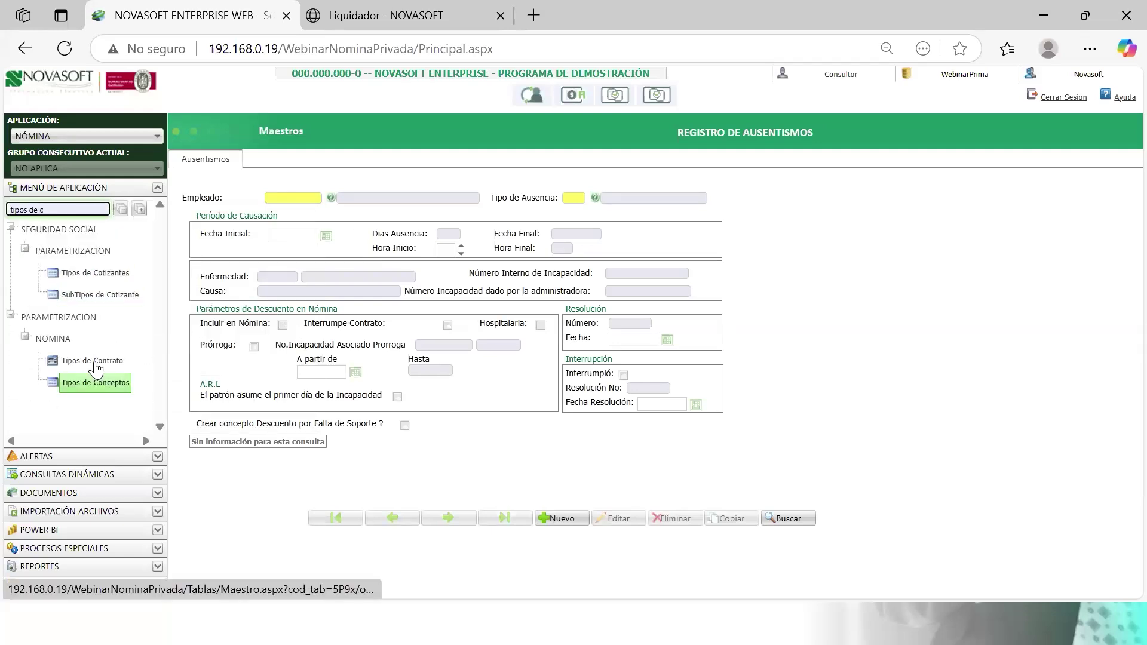
{"action": "left_click", "coordinate": [92, 361]}
- Load contract type 01 and show its Afectar con LNR y SANCIONES prima setting
{"action": "left_click", "coordinate": [376, 187]}
{"action": "type", "text": "02"}
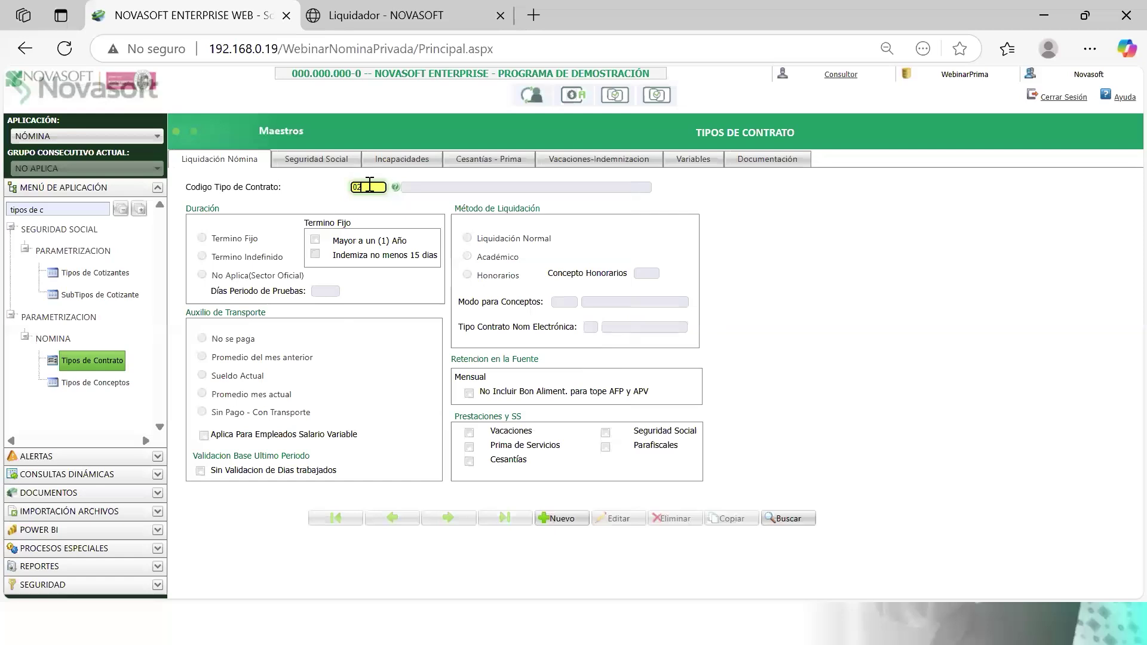
{"action": "key", "text": "Return"}
{"action": "key", "text": "BackSpace"}
{"action": "type", "text": "1"}
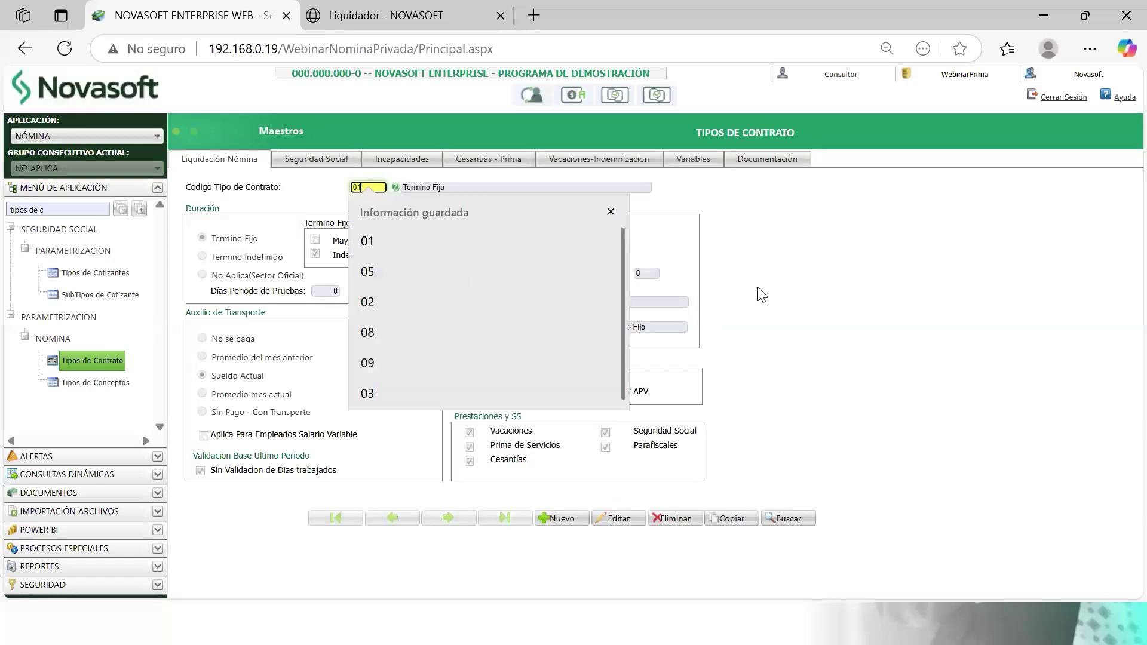
{"action": "key", "text": "Tab"}
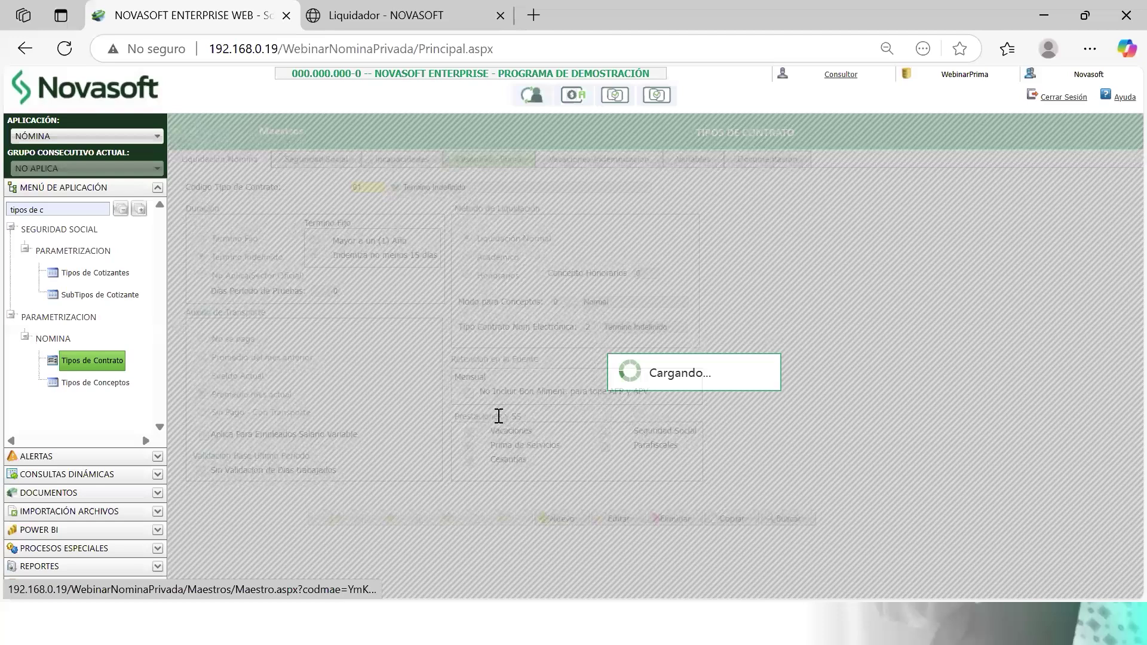
{"action": "left_click_drag", "start_coordinate": [488, 416], "coordinate": [596, 416]}
{"action": "left_click_drag", "start_coordinate": [508, 416], "coordinate": [540, 416]}
{"action": "left_click_drag", "start_coordinate": [48, 210], "coordinate": [1, 218]}
{"action": "type", "text": "ausent"}
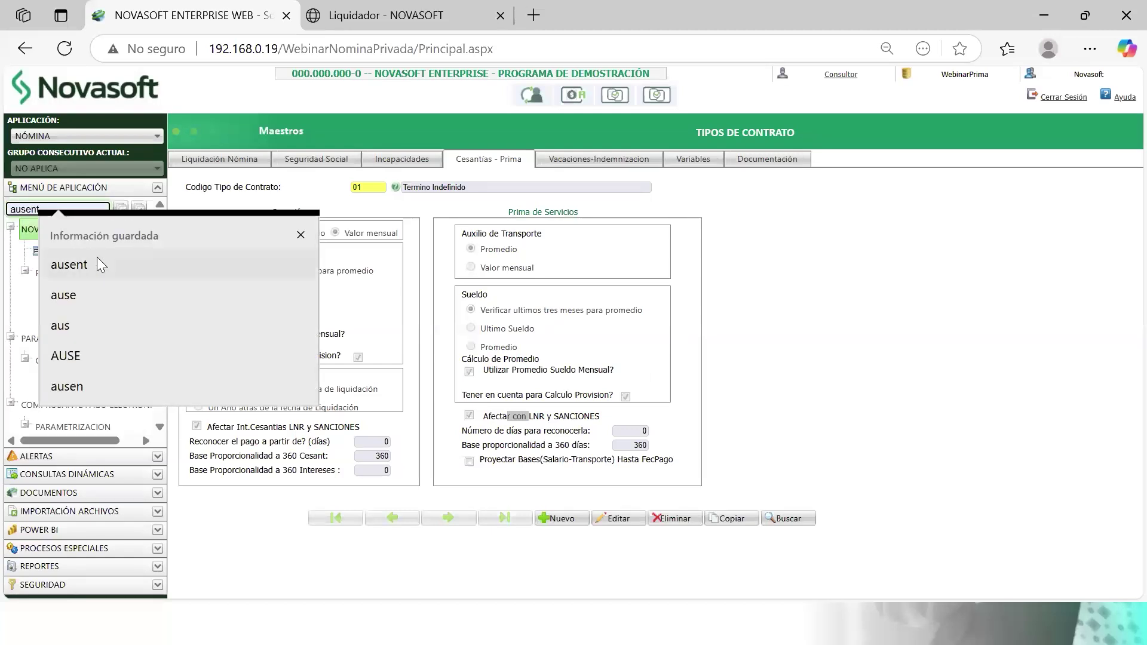
{"action": "left_click", "coordinate": [97, 260]}
{"action": "left_click", "coordinate": [70, 253]}
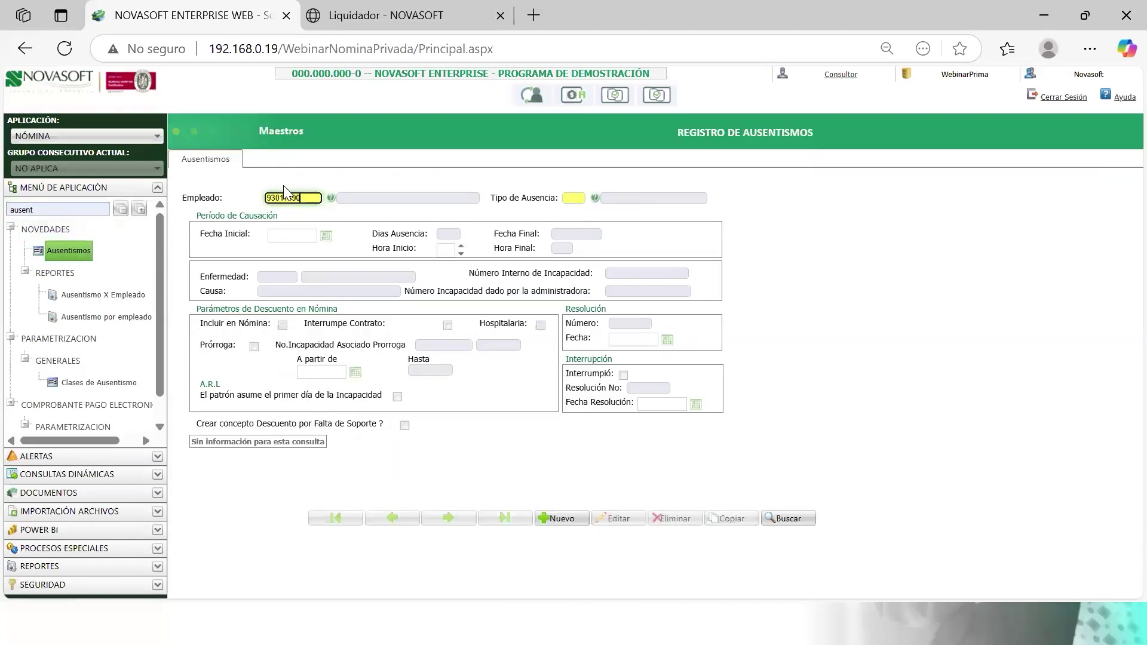
{"action": "key", "text": "Tab"}
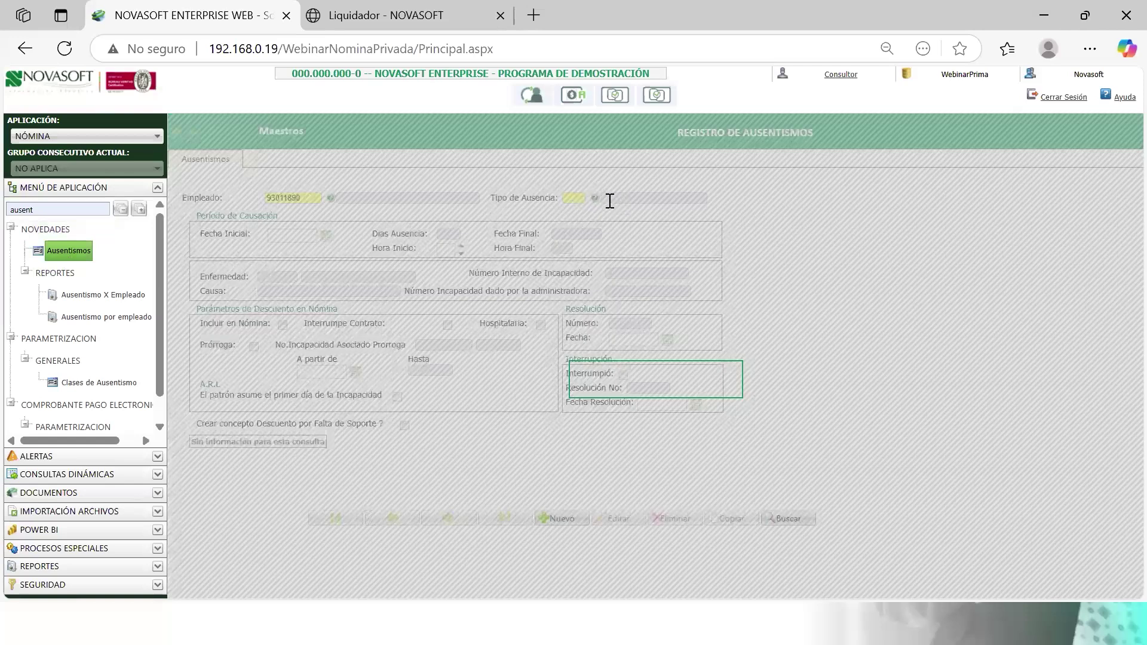
- Show the 3-day Licencia no Remunerada from 05/03/2025 to 7/03/2025
{"action": "left_click_drag", "start_coordinate": [622, 198], "coordinate": [650, 199]}
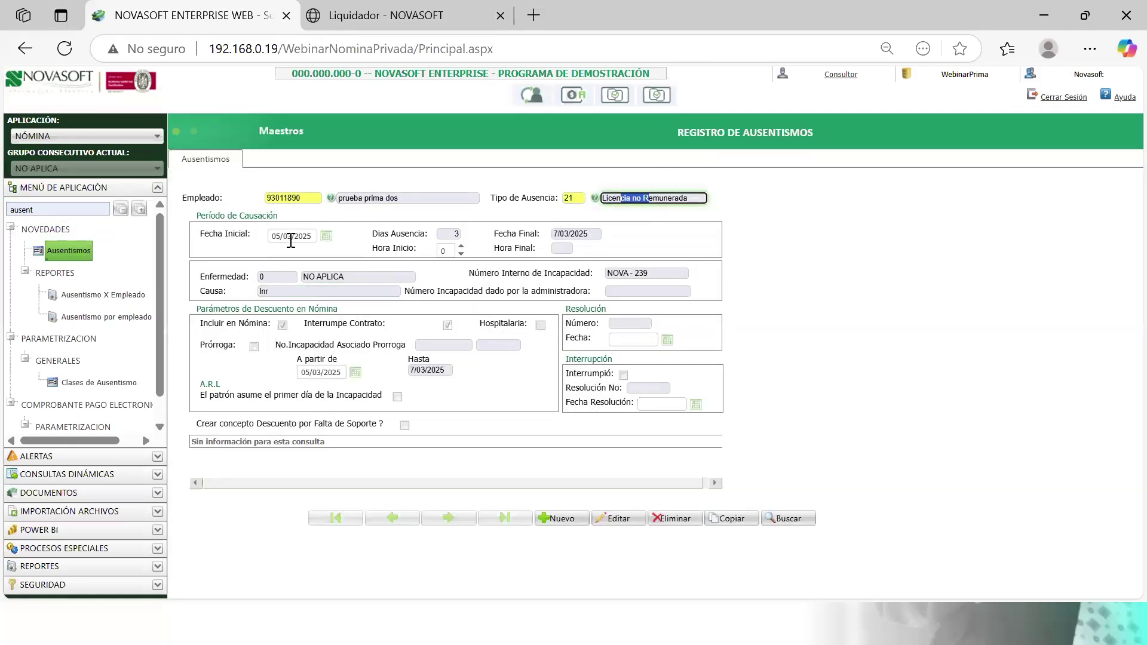
{"action": "left_click_drag", "start_coordinate": [288, 238], "coordinate": [312, 236]}
{"action": "left_click_drag", "start_coordinate": [565, 234], "coordinate": [575, 234]}
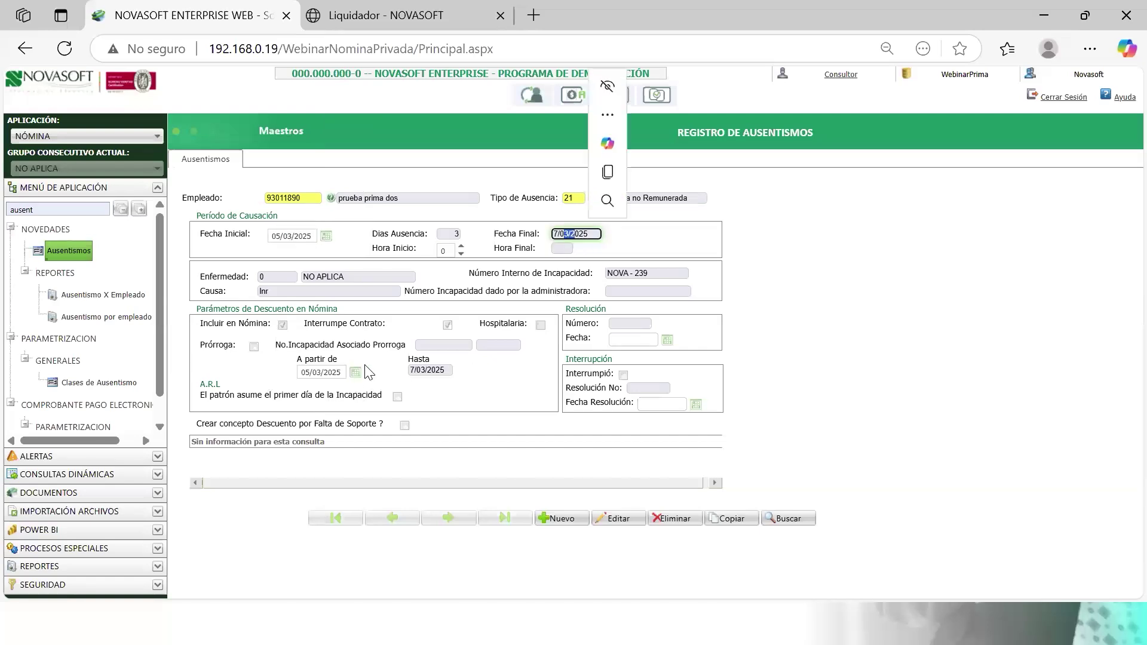
{"action": "left_click_drag", "start_coordinate": [320, 324], "coordinate": [383, 321]}
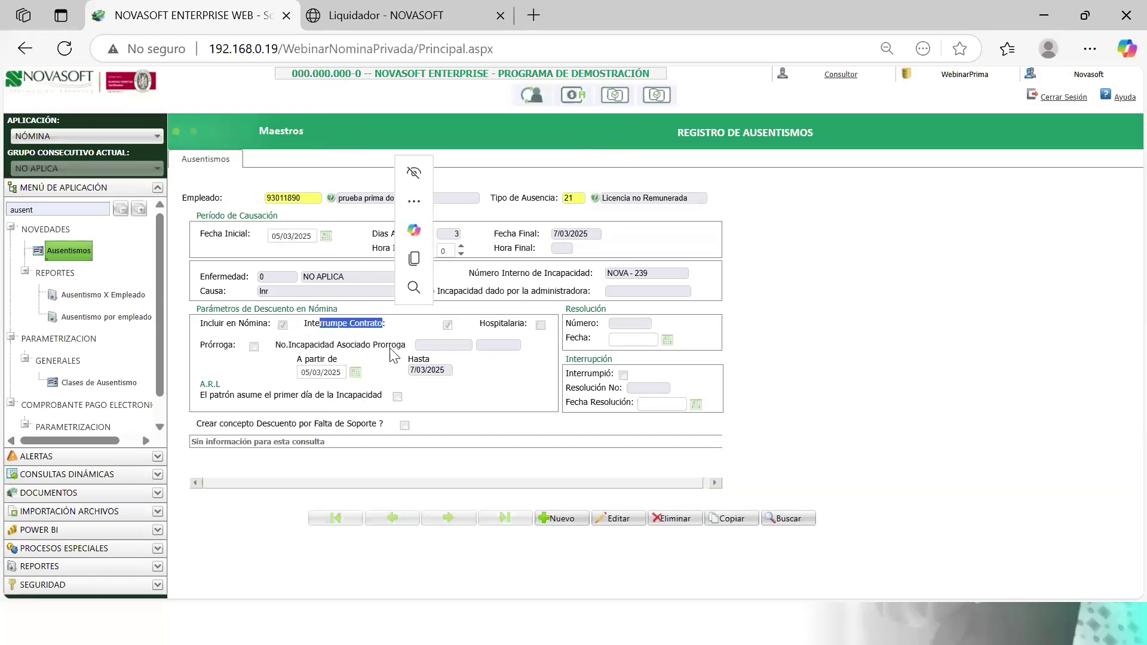
{"action": "left_click_drag", "start_coordinate": [455, 326], "coordinate": [446, 326]}
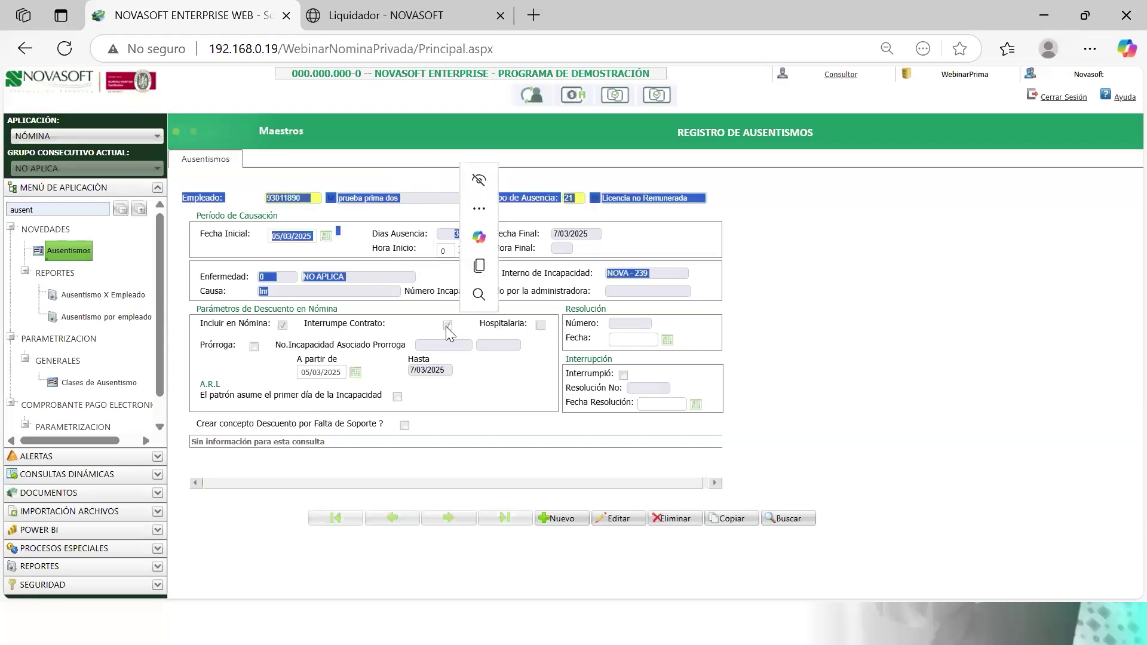
{"action": "left_click", "coordinate": [381, 327]}
{"action": "left_click", "coordinate": [449, 234]}
- Emphasize the ticked Interrumpe Contrato option on the unpaid leave record
{"action": "left_click_drag", "start_coordinate": [340, 324], "coordinate": [382, 328]}
{"action": "left_click", "coordinate": [360, 324]}
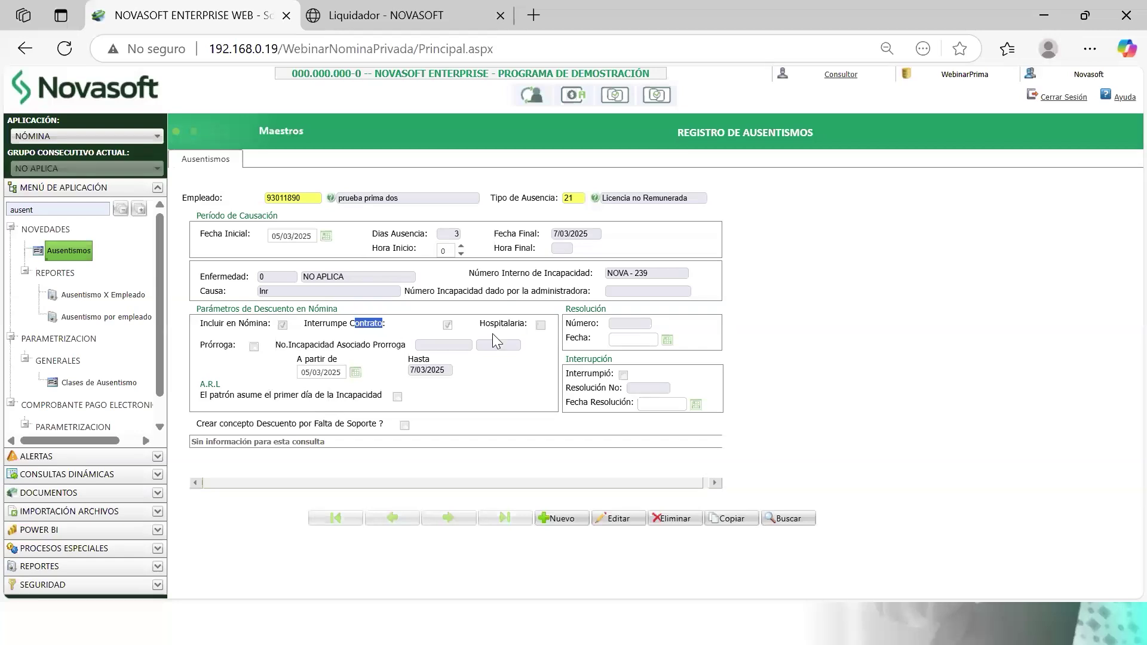
{"action": "left_click_drag", "start_coordinate": [492, 333], "coordinate": [459, 326]}
{"action": "left_click_drag", "start_coordinate": [325, 324], "coordinate": [379, 327]}
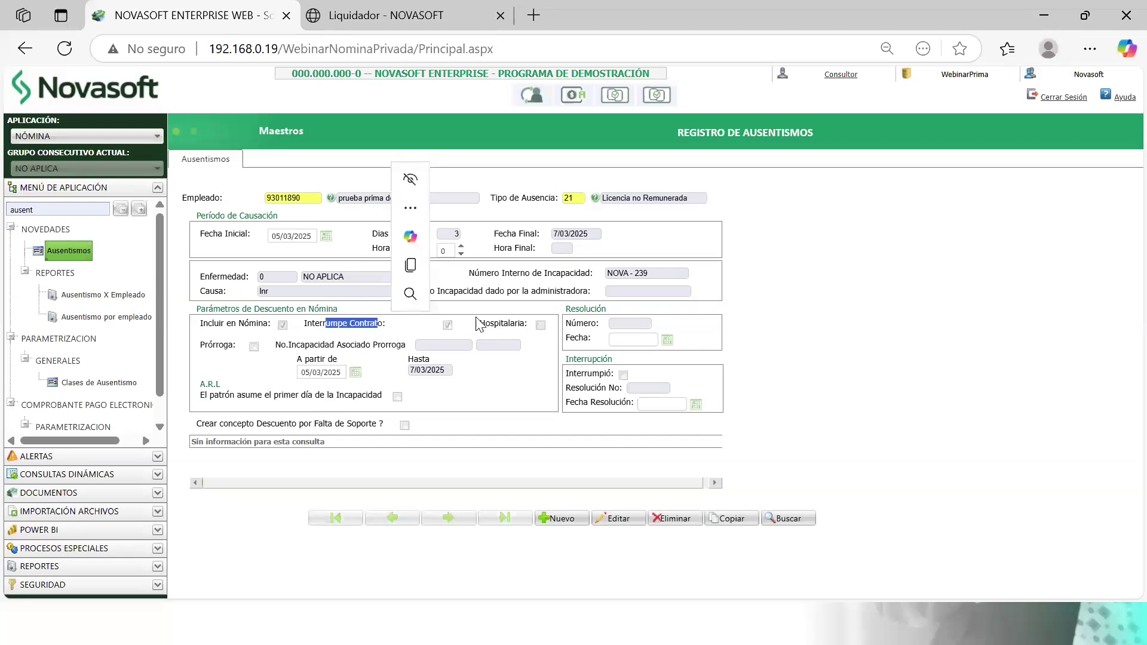
{"action": "left_click_drag", "start_coordinate": [459, 324], "coordinate": [365, 329]}
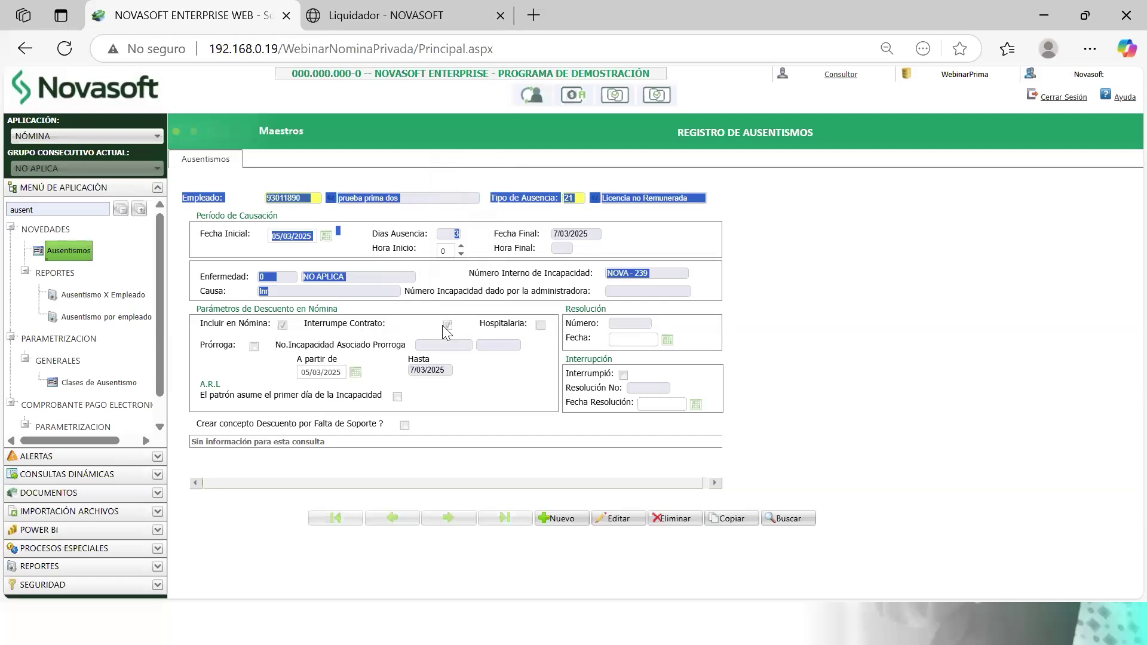
{"action": "left_click_drag", "start_coordinate": [331, 322], "coordinate": [446, 326]}
{"action": "left_click", "coordinate": [456, 326]}
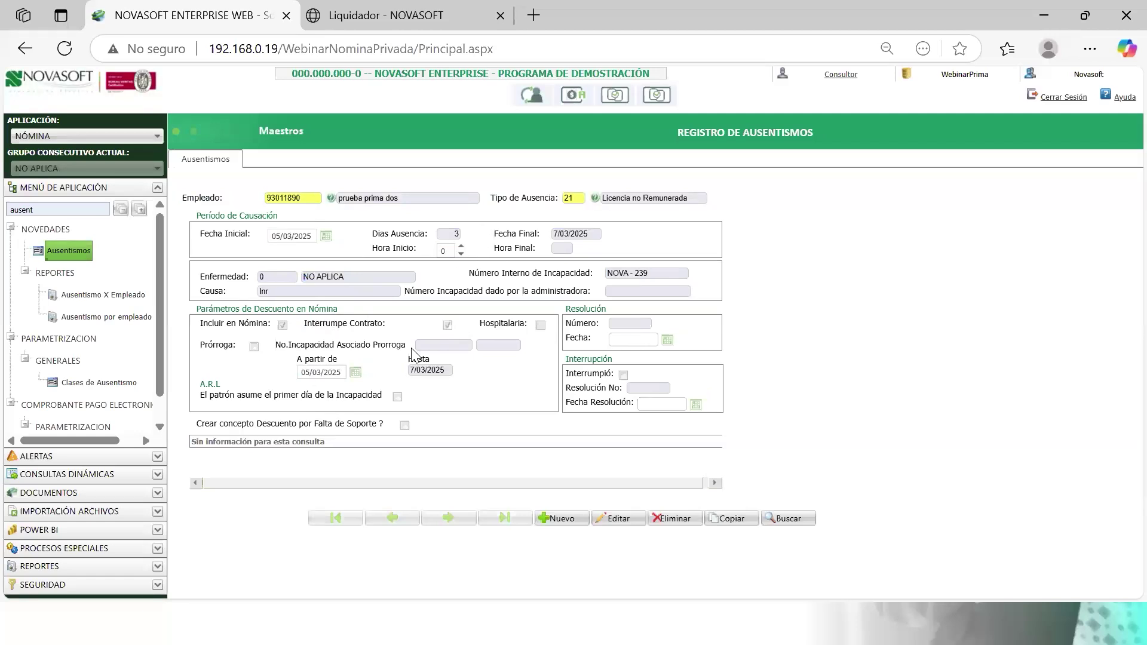
{"action": "left_click_drag", "start_coordinate": [429, 376], "coordinate": [387, 347]}
{"action": "left_click", "coordinate": [423, 288]}
{"action": "key", "text": "alt+Tab"}
{"action": "key", "text": "alt+Tab"}
{"action": "key", "text": "alt+Tab"}
{"action": "key", "text": "alt+Tab"}
{"action": "key", "text": "alt+Tab"}
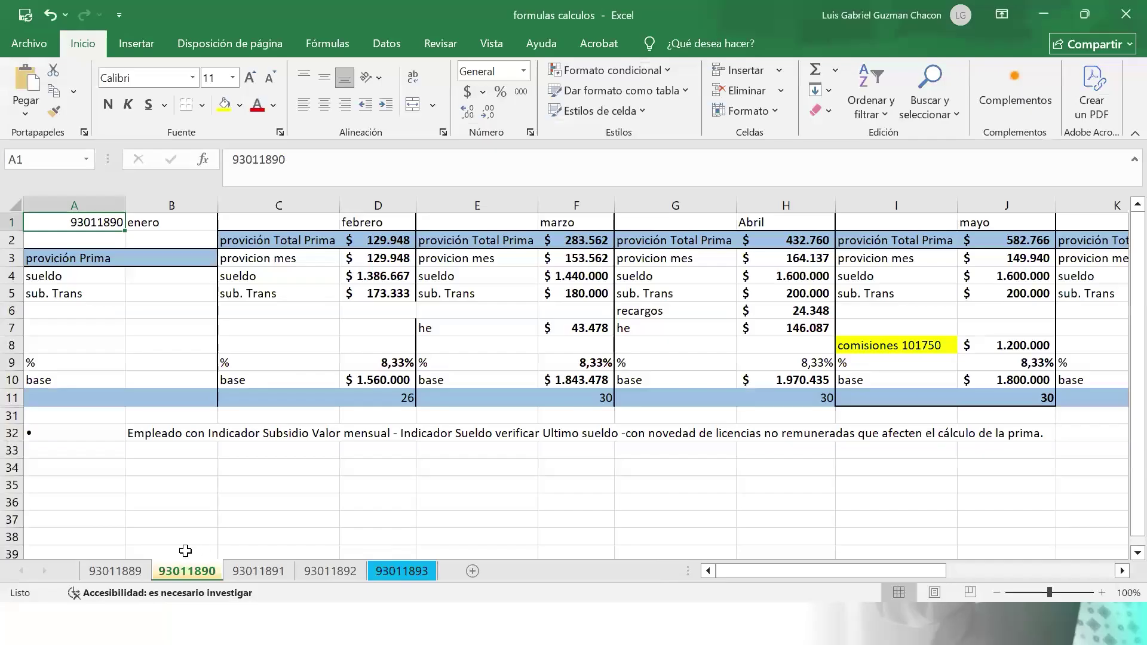
- Review February's monthly prima provision value on sheet 93011890
{"action": "left_click", "coordinate": [383, 259]}
{"action": "key", "text": "Left"}
{"action": "key", "text": "Left"}
{"action": "key", "text": "Left"}
{"action": "key", "text": "Right"}
{"action": "key", "text": "Right"}
{"action": "key", "text": "Right"}
{"action": "key", "text": "Right"}
{"action": "key", "text": "Left"}
{"action": "key", "text": "Left"}
{"action": "key", "text": "Left"}
{"action": "key", "text": "Left"}
{"action": "key", "text": "Right"}
{"action": "key", "text": "Left"}
{"action": "key", "text": "Right"}
{"action": "key", "text": "Right"}
{"action": "key", "text": "Left"}
{"action": "key", "text": "Right"}
{"action": "key", "text": "Right"}
{"action": "key", "text": "Right"}
{"action": "key", "text": "Right"}
{"action": "key", "text": "Right"}
{"action": "key", "text": "Left"}
{"action": "key", "text": "Left"}
{"action": "key", "text": "Left"}
{"action": "key", "text": "Left"}
{"action": "key", "text": "Left"}
{"action": "key", "text": "Right"}
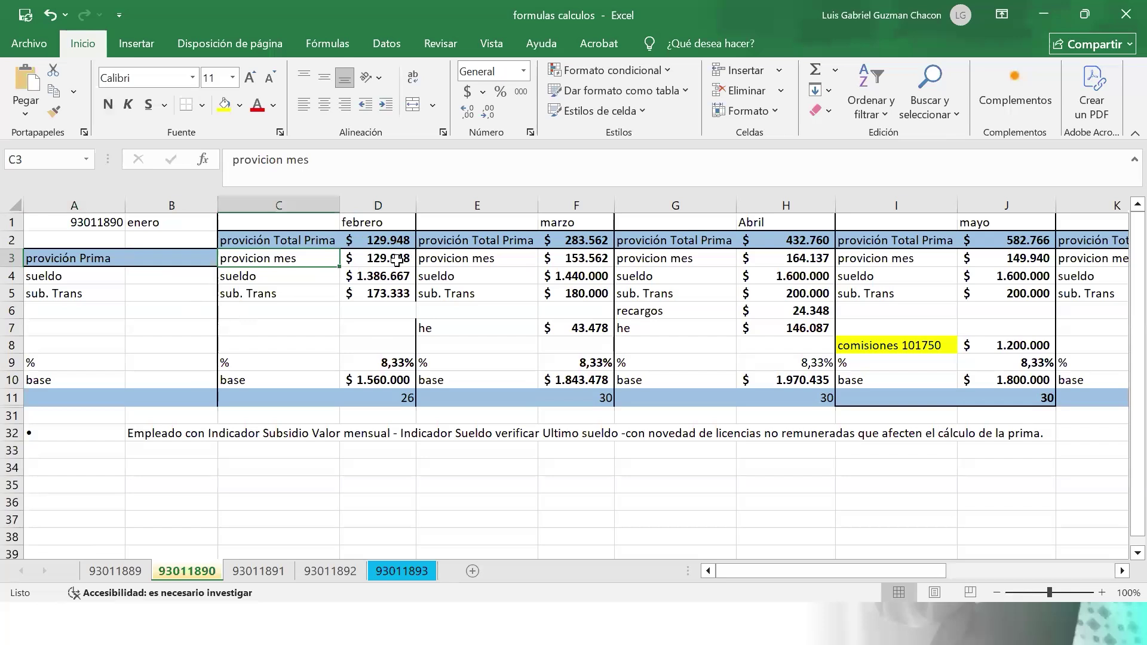
- Inspect the February provision formula and the transport subsidy formula in F5
{"action": "left_click", "coordinate": [397, 257]}
{"action": "left_click_drag", "start_coordinate": [369, 219], "coordinate": [394, 362]}
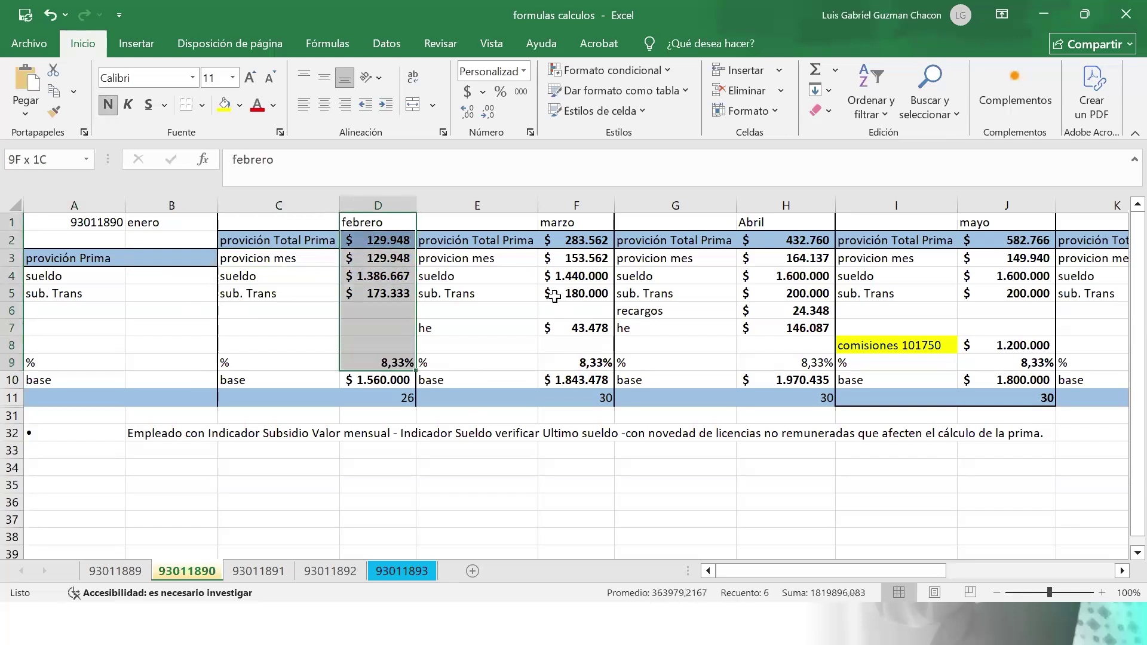
{"action": "left_click", "coordinate": [552, 295]}
- Copy employee number 93011890 from cell A1
{"action": "left_click", "coordinate": [90, 222]}
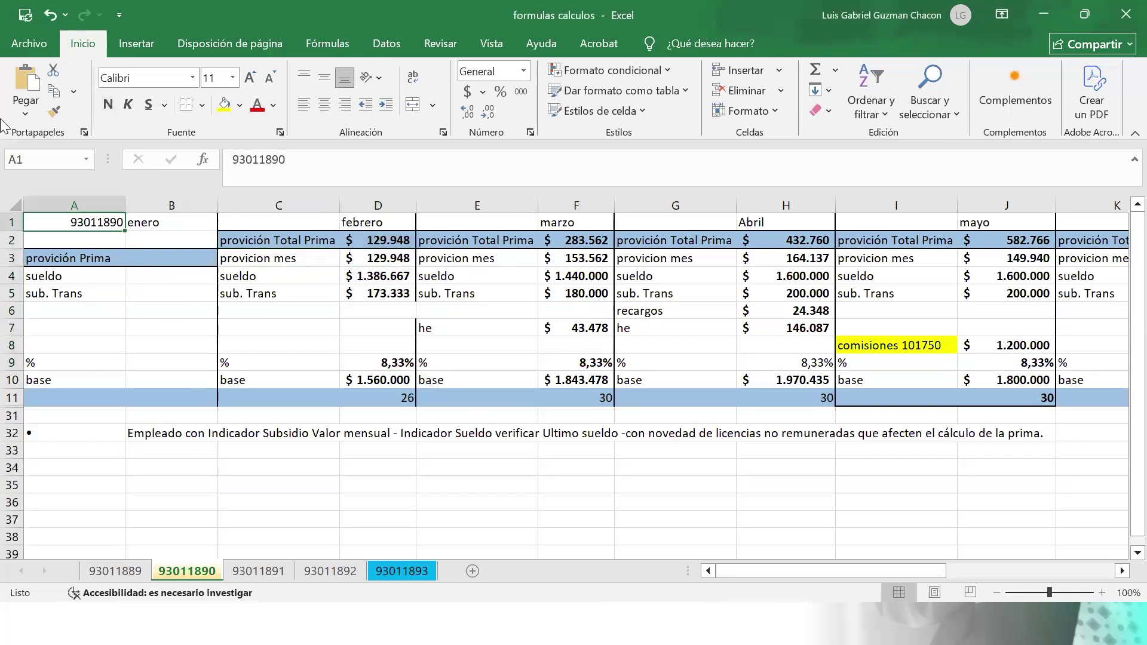
{"action": "double_click", "coordinate": [258, 159]}
{"action": "key", "text": "Escape"}
- Search the Novasoft menu for 'acumu' and open the NOM504 Resumen de Acumulados Anual report
{"action": "key", "text": "alt+Tab"}
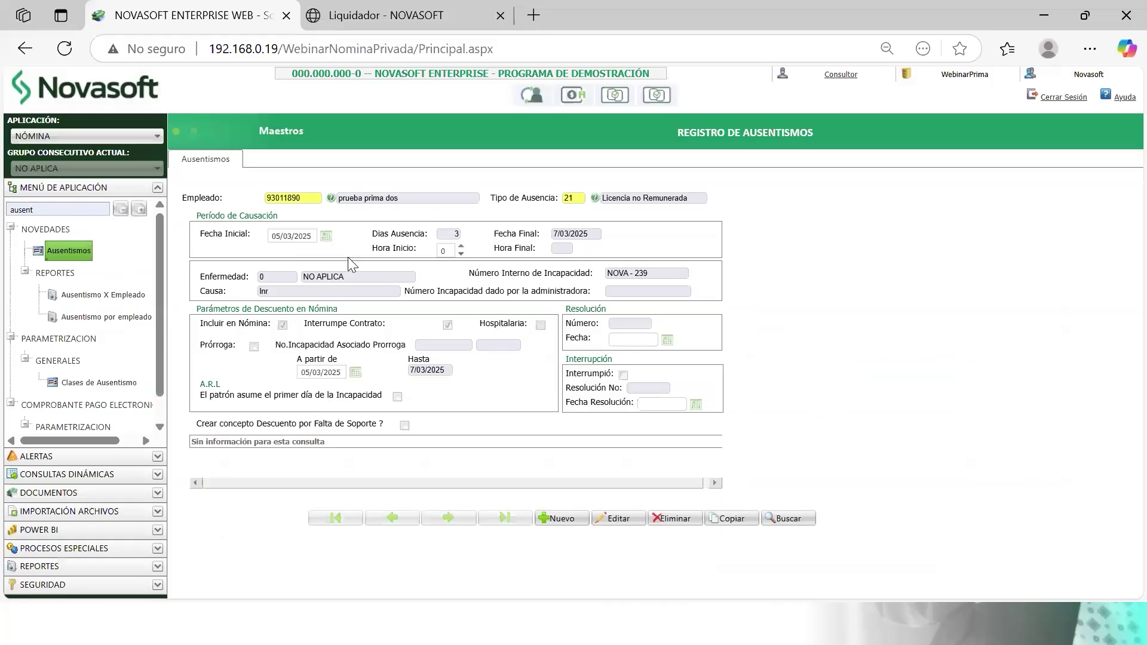
{"action": "left_click_drag", "start_coordinate": [7, 210], "coordinate": [150, 233]}
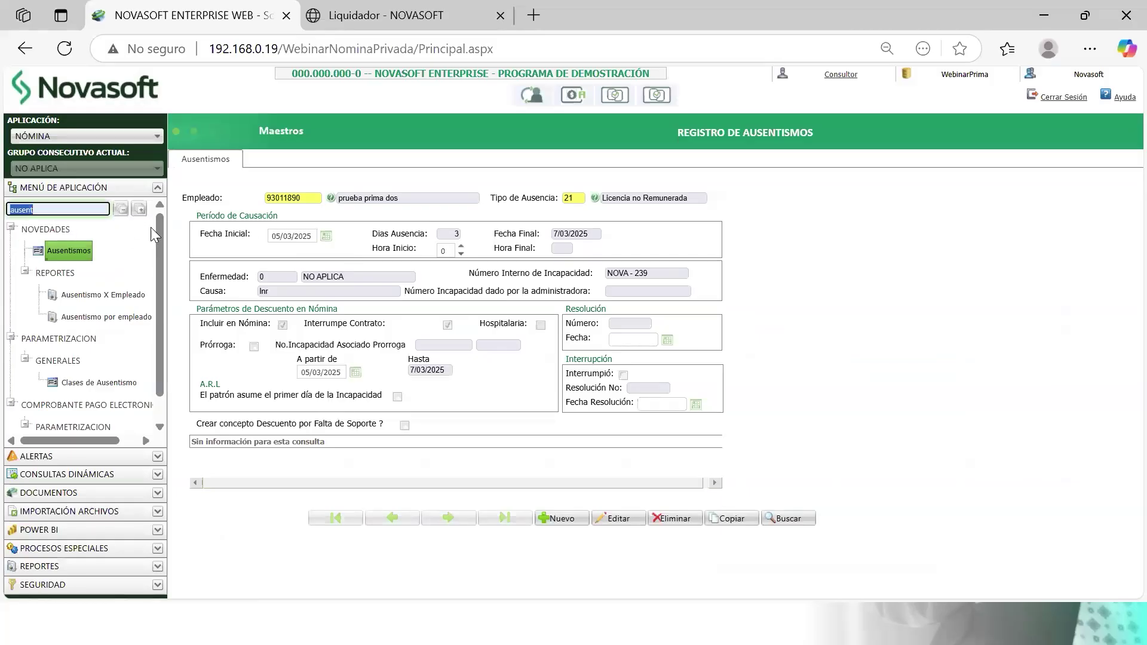
{"action": "key", "text": "alt+Tab"}
{"action": "key", "text": "Right"}
{"action": "key", "text": "Right"}
{"action": "key", "text": "Right"}
{"action": "key", "text": "Right"}
{"action": "key", "text": "Right"}
{"action": "key", "text": "Right"}
{"action": "key", "text": "Right"}
{"action": "key", "text": "Right"}
{"action": "key", "text": "Right"}
{"action": "left_click", "coordinate": [503, 295]}
{"action": "key", "text": "alt+Tab"}
{"action": "type", "text": "acumu"}
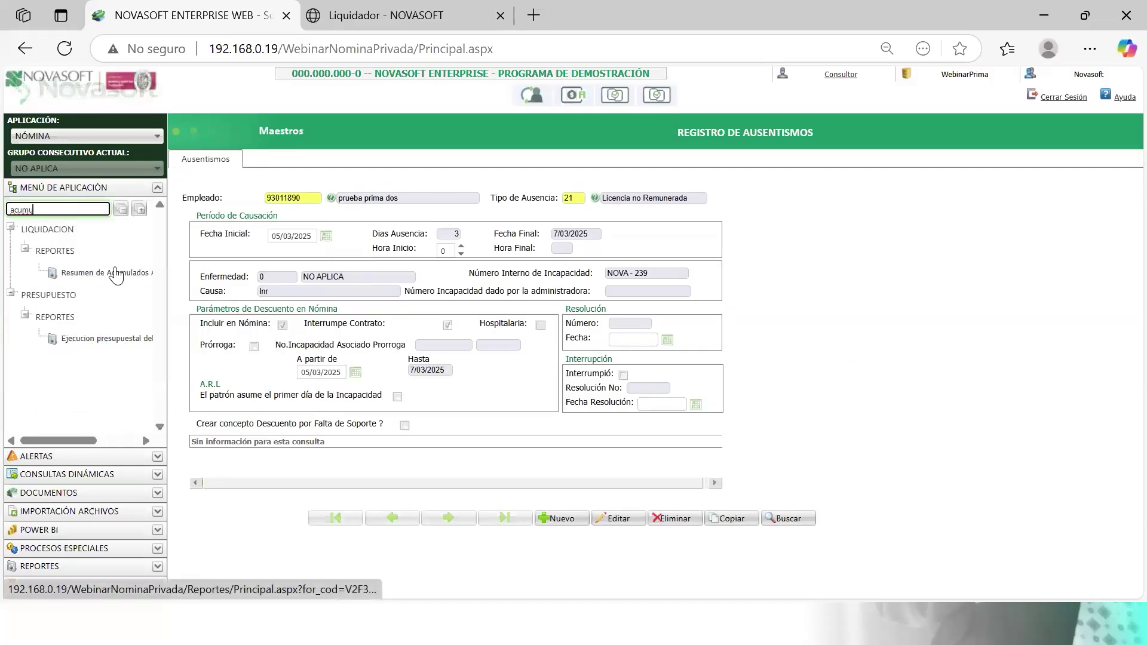
{"action": "left_click", "coordinate": [117, 274]}
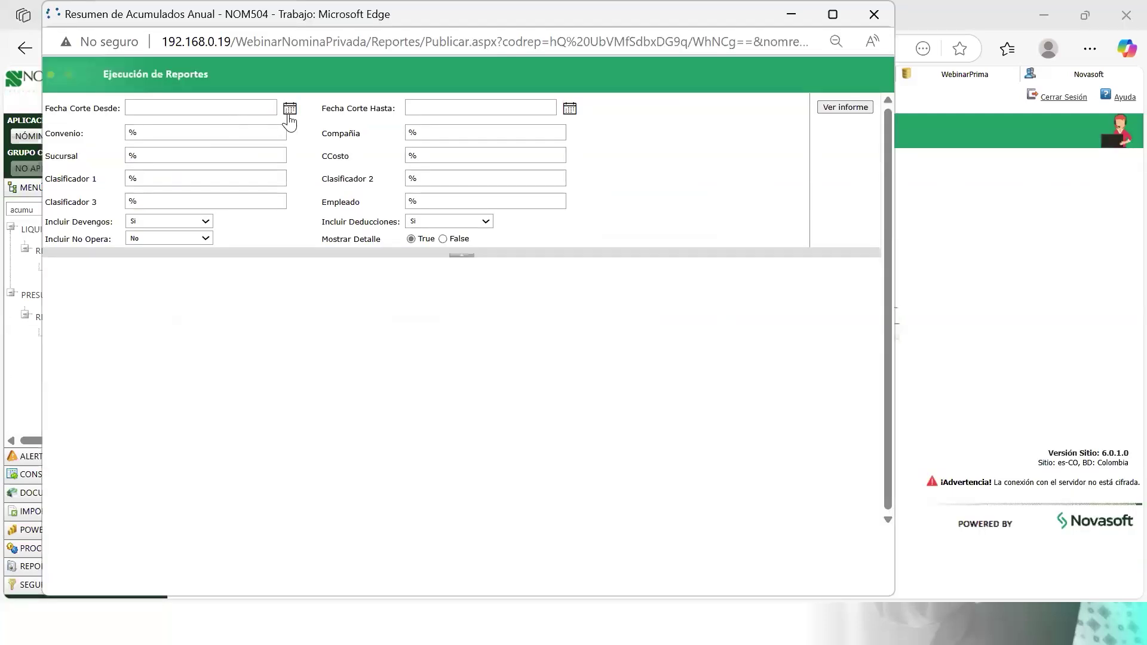
- Set the Fecha Corte range from 1/01/2025 to 30/06/2025
{"action": "left_click", "coordinate": [290, 108]}
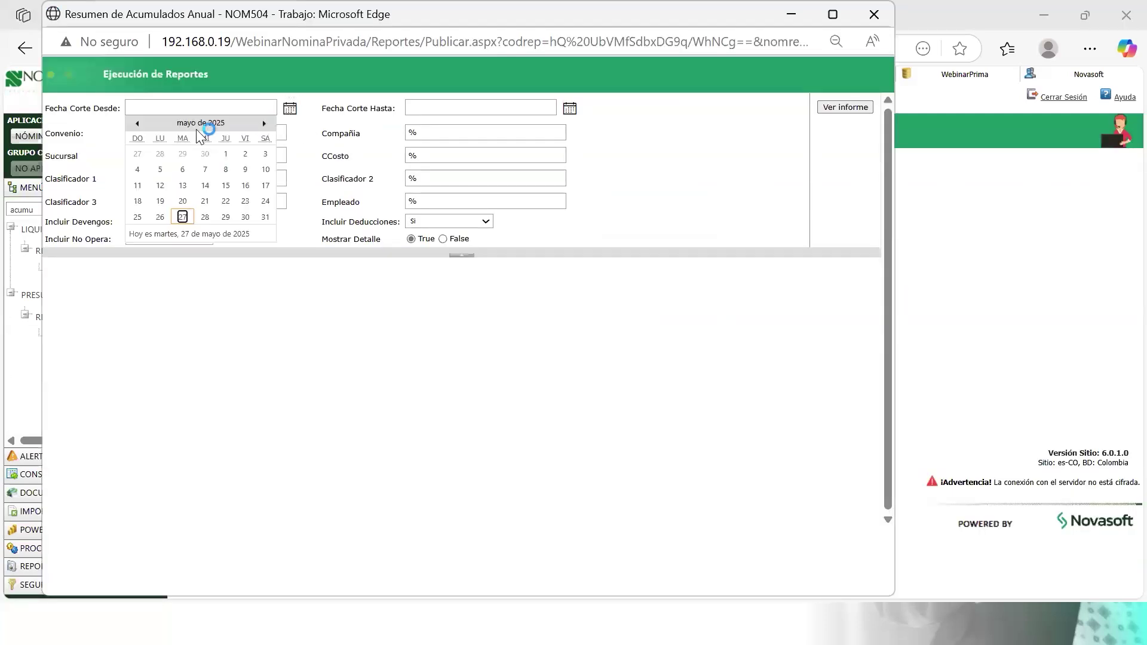
{"action": "left_click", "coordinate": [137, 124]}
{"action": "left_click", "coordinate": [137, 124]}
{"action": "left_click", "coordinate": [137, 124]}
{"action": "left_click", "coordinate": [137, 124]}
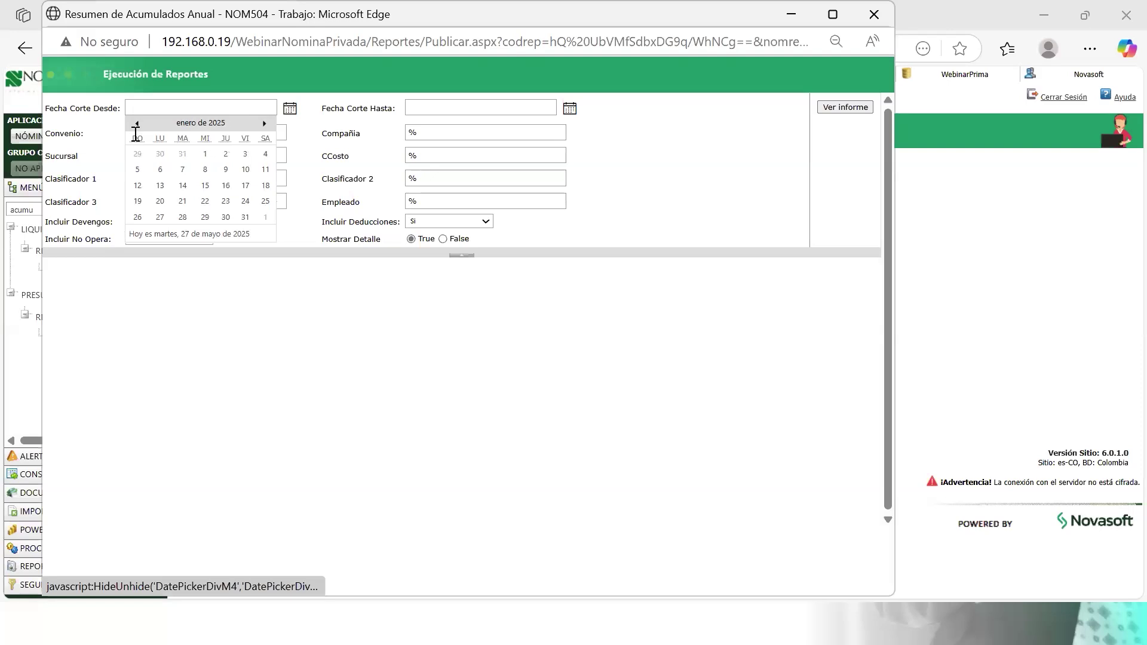
{"action": "left_click", "coordinate": [206, 155]}
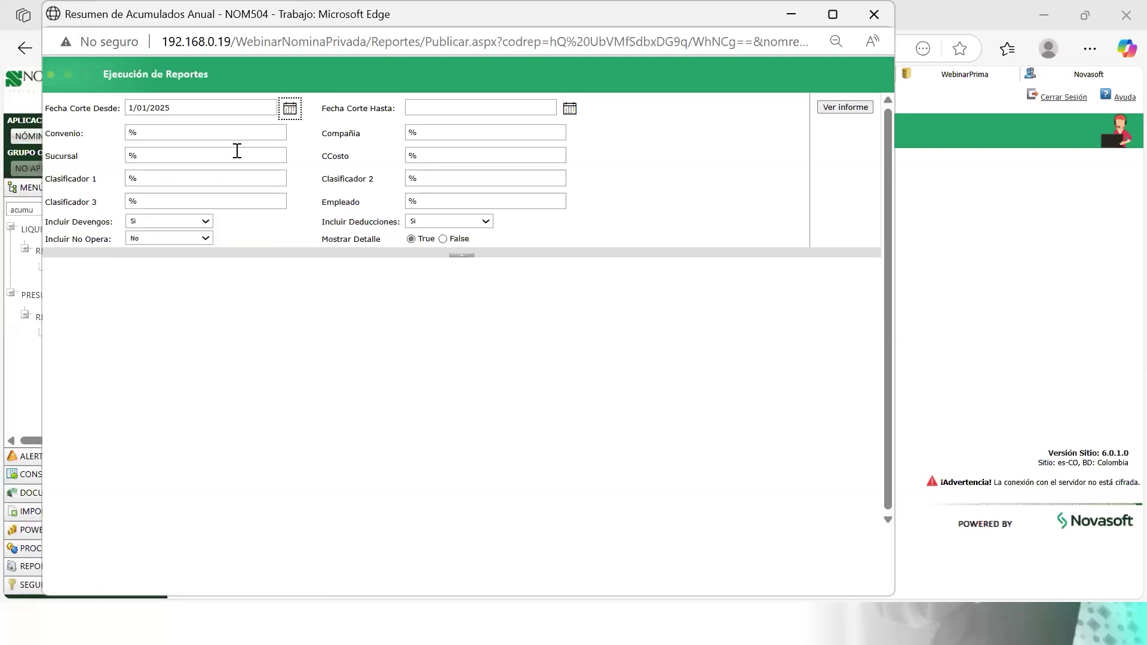
{"action": "left_click", "coordinate": [569, 110]}
{"action": "left_click", "coordinate": [543, 124]}
{"action": "left_click", "coordinate": [543, 124]}
{"action": "left_click", "coordinate": [418, 125]}
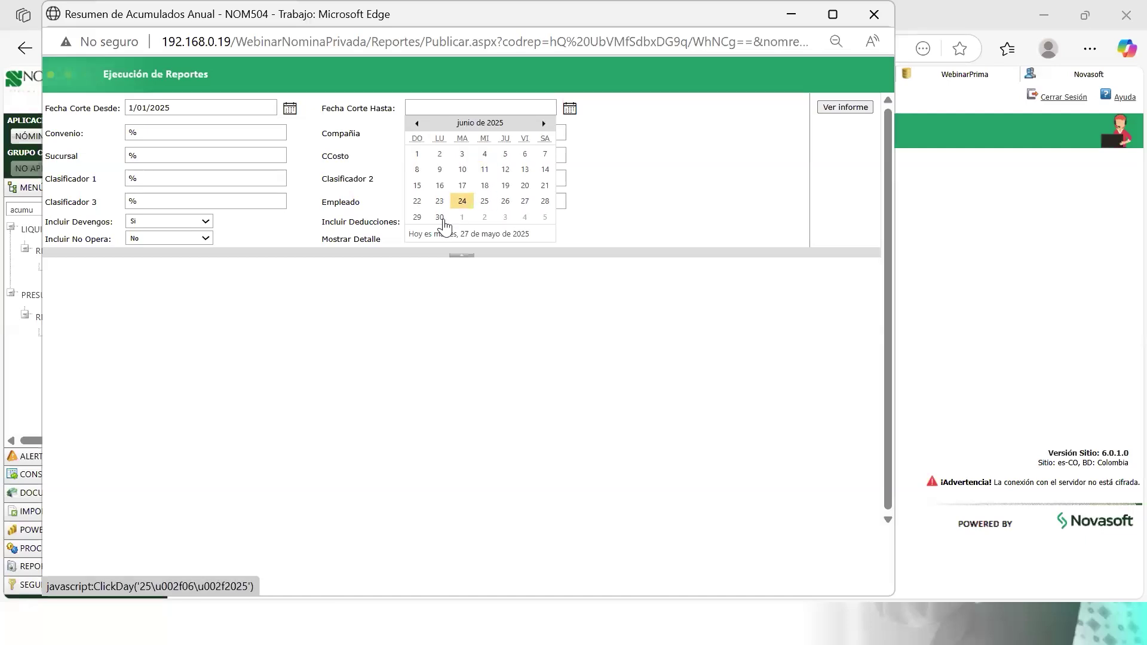
{"action": "left_click", "coordinate": [440, 217]}
- Select the employee, set Incluir Deducciones to No, and run Ver informe
{"action": "left_click", "coordinate": [425, 201]}
{"action": "left_click", "coordinate": [454, 317]}
{"action": "left_click", "coordinate": [437, 211]}
{"action": "left_click", "coordinate": [439, 223]}
{"action": "left_click", "coordinate": [441, 261]}
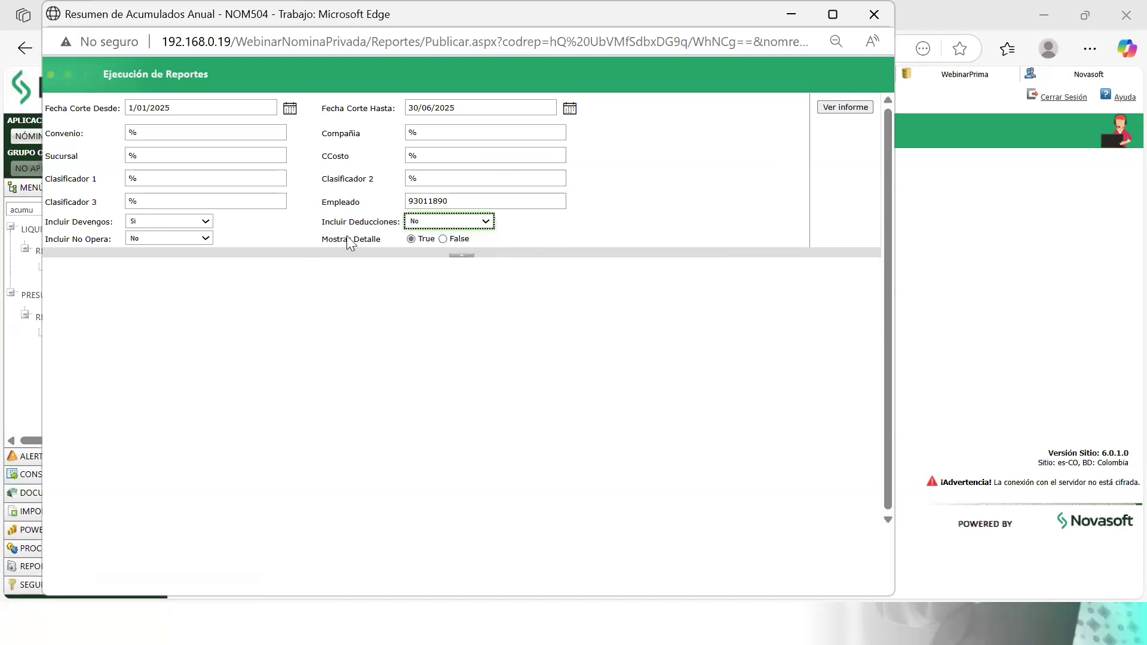
{"action": "left_click", "coordinate": [860, 107]}
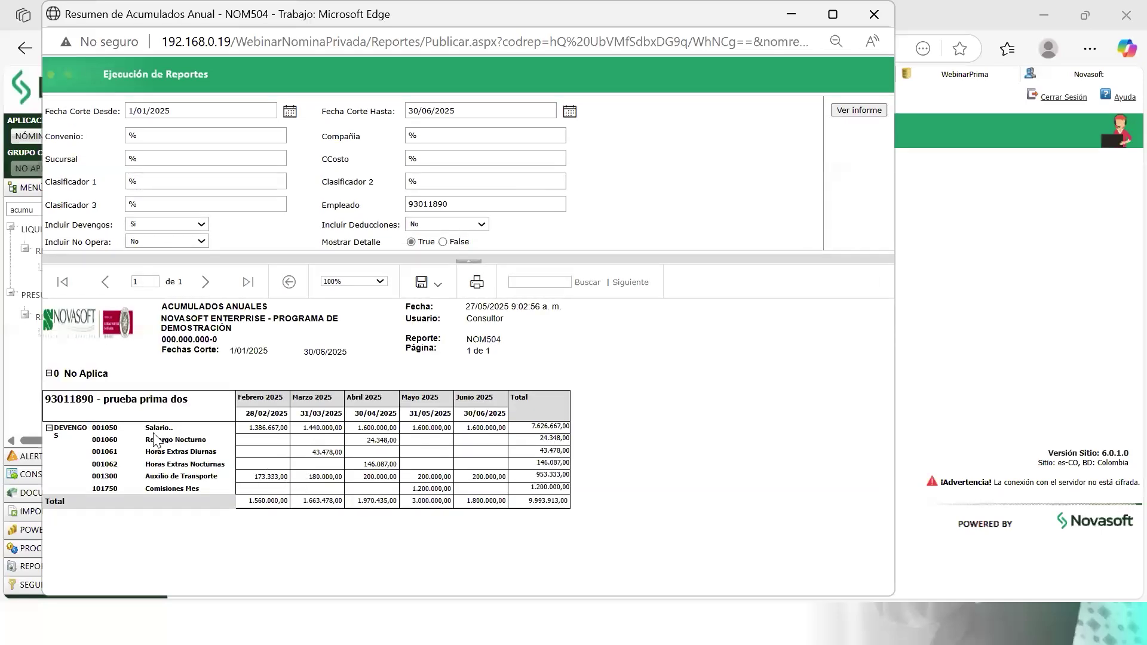
- Read the report's Salario, Horas Extras and Auxilio de Transporte rows (total 9.993.913), then return to Excel
{"action": "left_click_drag", "start_coordinate": [155, 429], "coordinate": [161, 428]}
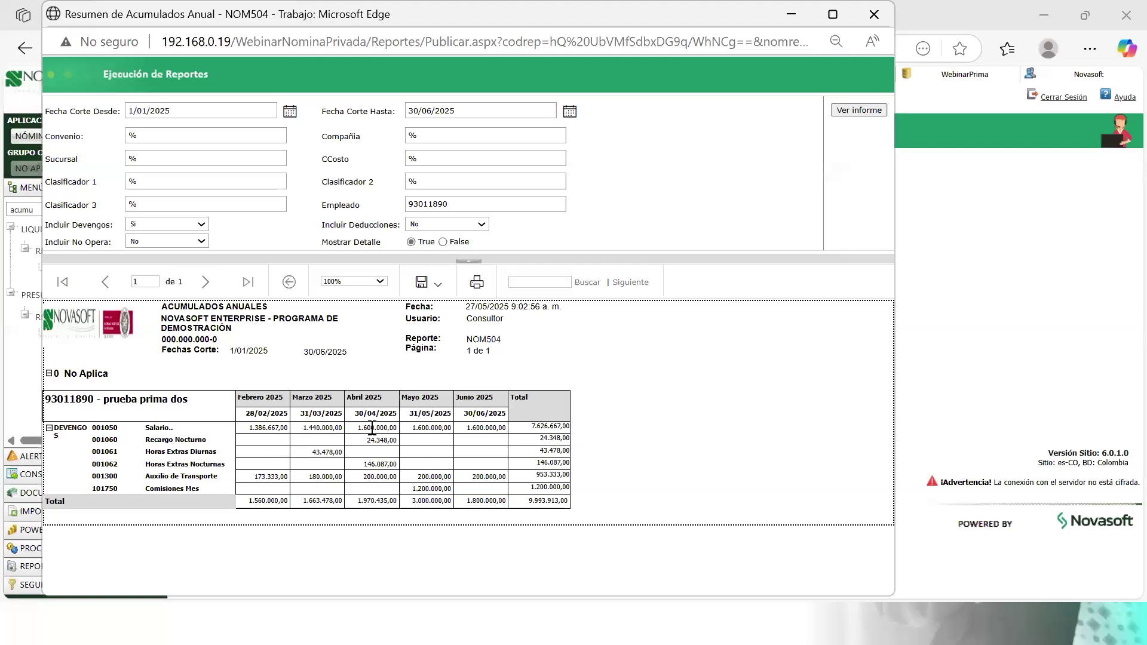
{"action": "left_click_drag", "start_coordinate": [158, 449], "coordinate": [177, 489]}
{"action": "left_click_drag", "start_coordinate": [156, 429], "coordinate": [206, 489]}
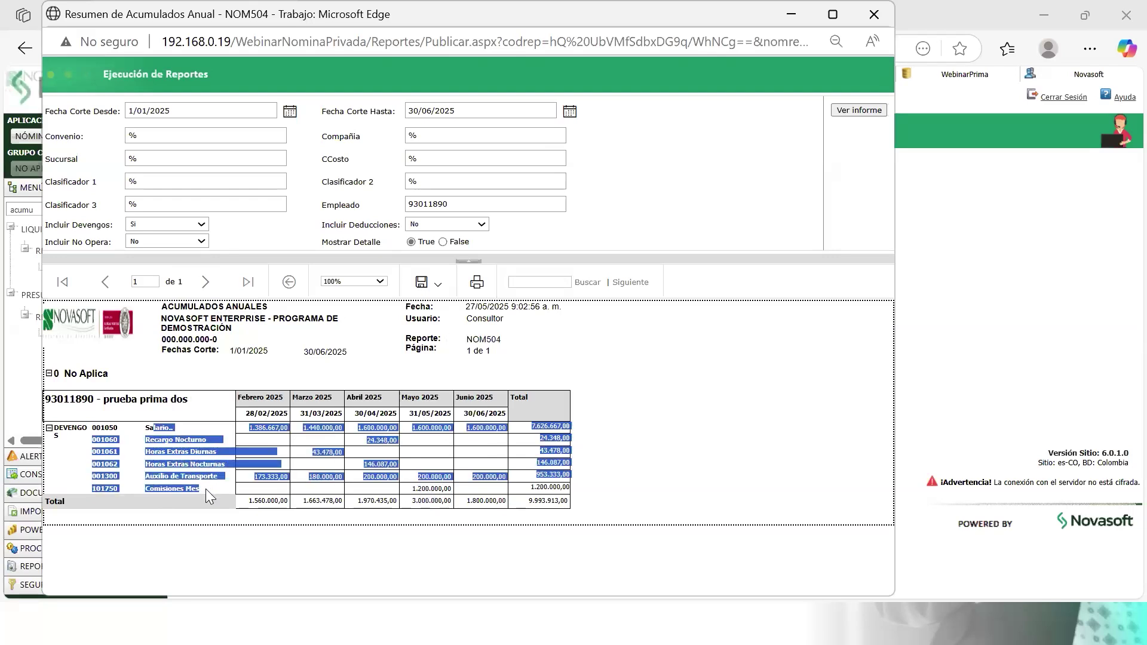
{"action": "left_click_drag", "start_coordinate": [148, 430], "coordinate": [196, 489]}
{"action": "key", "text": "alt+Tab"}
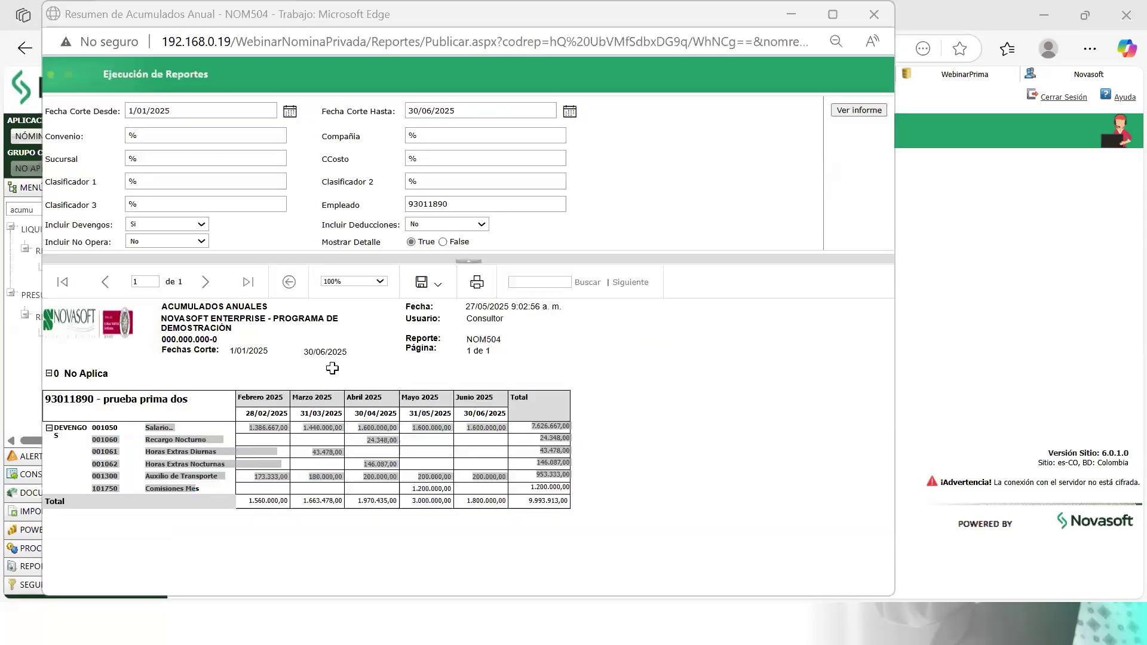
{"action": "key", "text": "alt+Tab"}
- Inspect the monthly provision figures and May commission values on the employee's sheet
{"action": "left_click", "coordinate": [382, 256]}
{"action": "key", "text": "Right"}
{"action": "key", "text": "Right"}
{"action": "key", "text": "Right"}
{"action": "key", "text": "Right"}
{"action": "key", "text": "Right"}
{"action": "key", "text": "Right"}
{"action": "key", "text": "Right"}
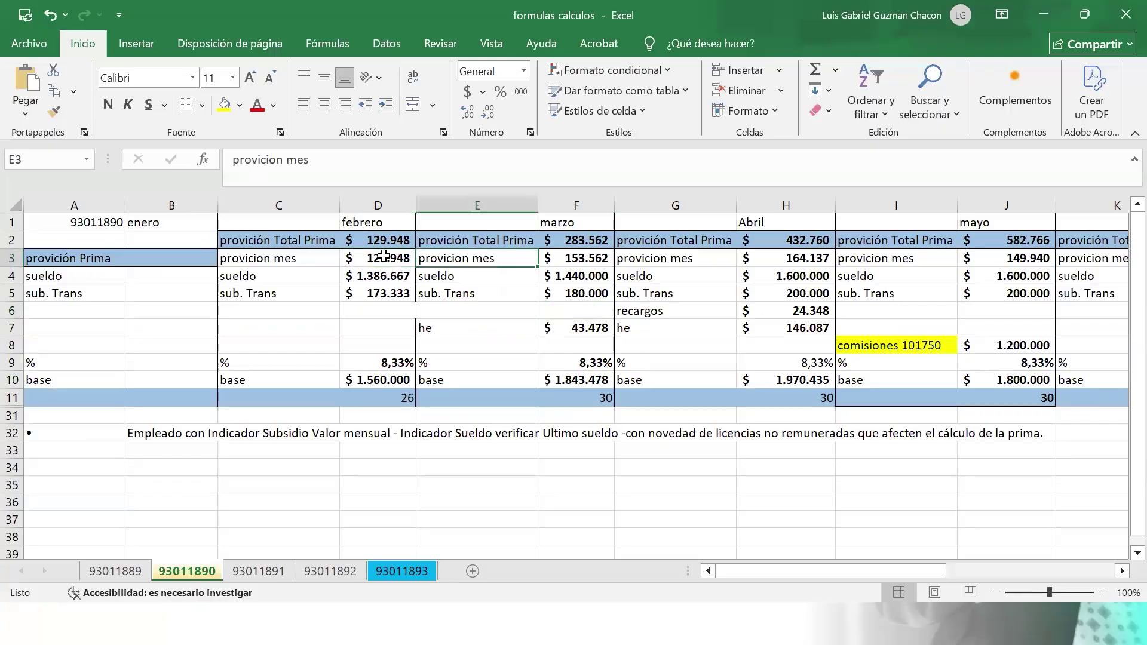
{"action": "key", "text": "Right"}
{"action": "key", "text": "Right"}
{"action": "key", "text": "Right"}
{"action": "key", "text": "Right"}
{"action": "key", "text": "Left"}
{"action": "key", "text": "Left"}
{"action": "key", "text": "Left"}
{"action": "key", "text": "Left"}
{"action": "key", "text": "Left"}
{"action": "key", "text": "Left"}
{"action": "key", "text": "Left"}
{"action": "key", "text": "Left"}
{"action": "key", "text": "Left"}
{"action": "key", "text": "Left"}
{"action": "key", "text": "Left"}
{"action": "key", "text": "Left"}
{"action": "key", "text": "Left"}
{"action": "key", "text": "Left"}
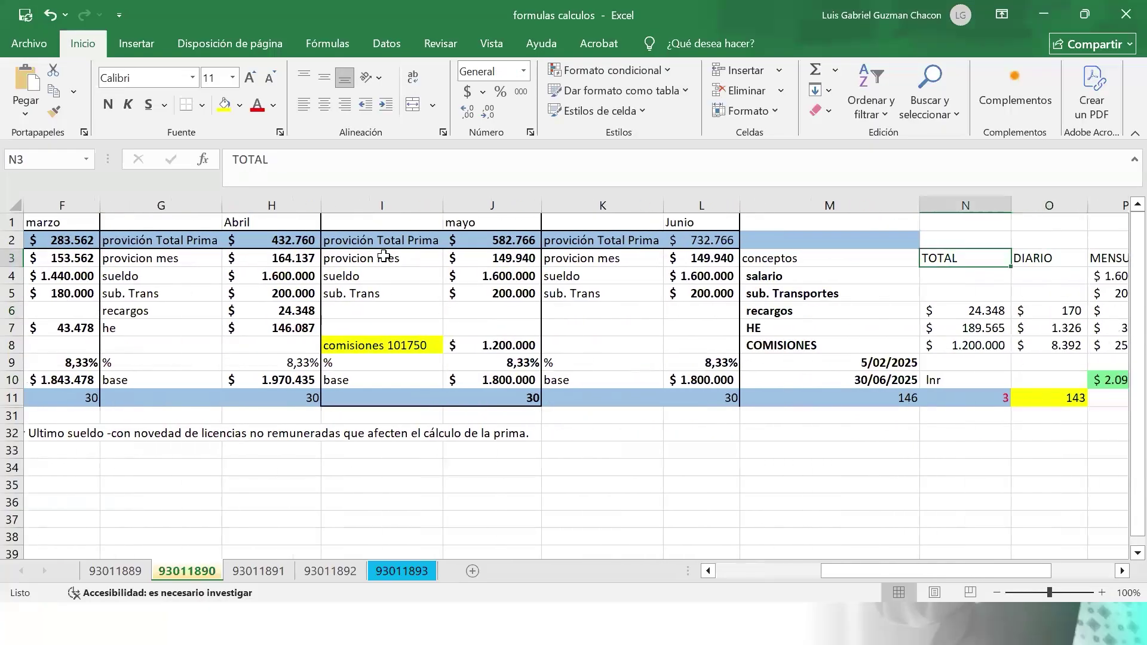
{"action": "key", "text": "Right"}
{"action": "key", "text": "Right"}
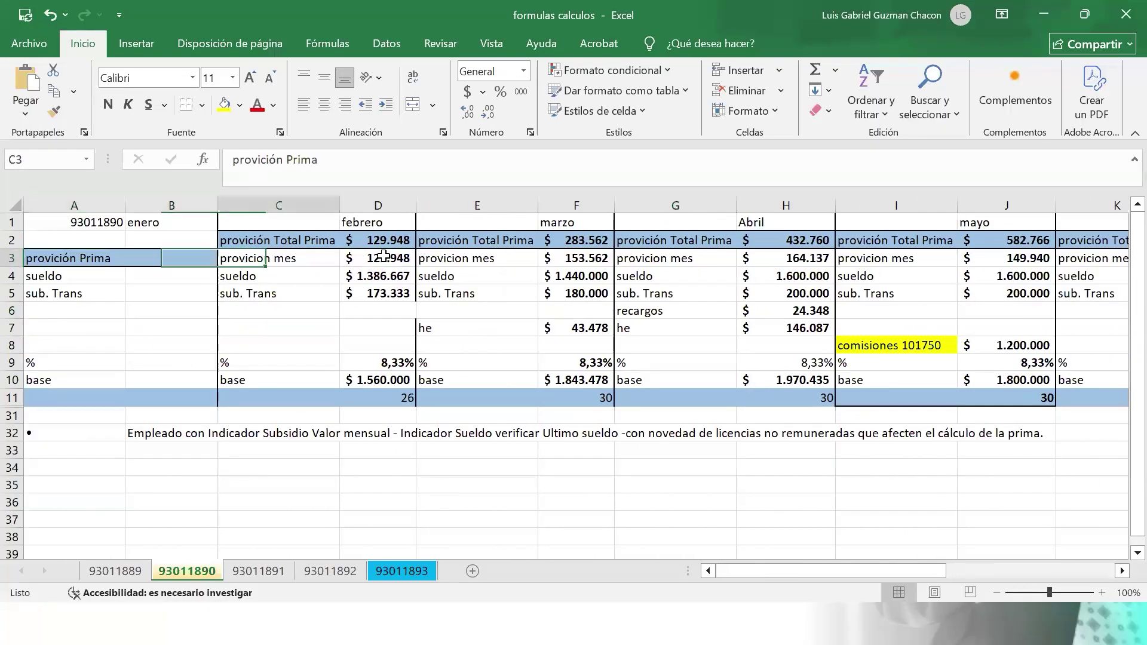
{"action": "key", "text": "Down"}
{"action": "key", "text": "Down"}
{"action": "key", "text": "Down"}
{"action": "key", "text": "Right"}
{"action": "key", "text": "Right"}
{"action": "key", "text": "Up"}
{"action": "key", "text": "Up"}
{"action": "key", "text": "Up"}
{"action": "key", "text": "Left"}
{"action": "key", "text": "Right"}
{"action": "key", "text": "Right"}
{"action": "key", "text": "Right"}
{"action": "key", "text": "Right"}
{"action": "key", "text": "Right"}
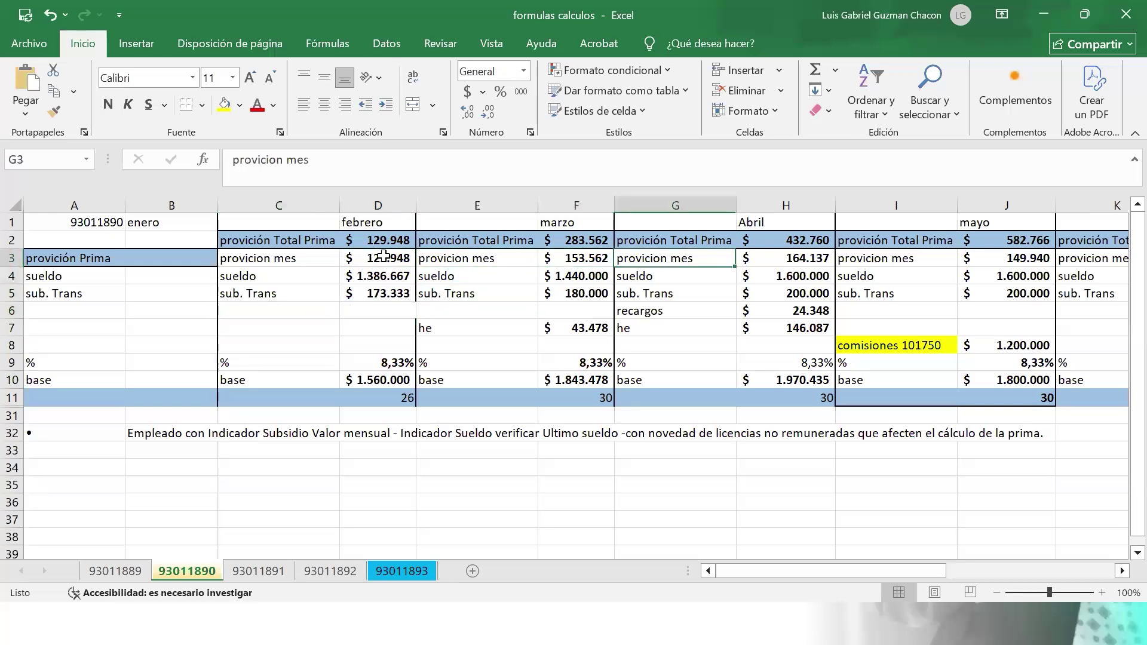
{"action": "key", "text": "Right"}
{"action": "key", "text": "Right"}
{"action": "key", "text": "Down"}
{"action": "key", "text": "Down"}
{"action": "key", "text": "Down"}
{"action": "key", "text": "Down"}
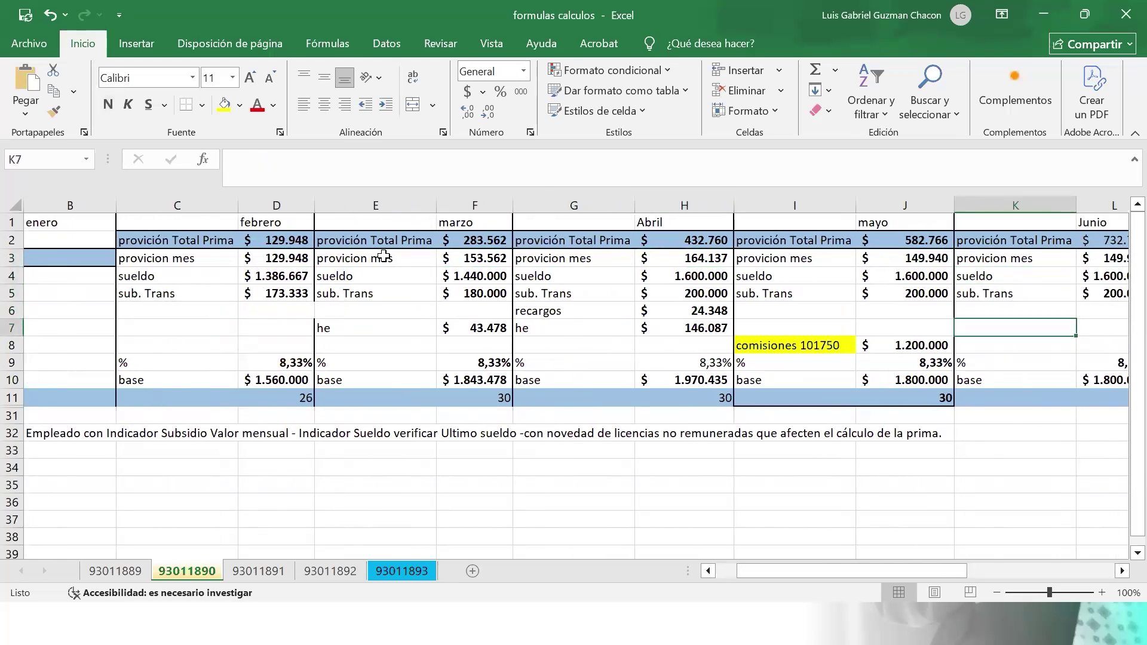
{"action": "key", "text": "Left"}
{"action": "key", "text": "Down"}
{"action": "key", "text": "Right"}
{"action": "key", "text": "Right"}
{"action": "key", "text": "Right"}
{"action": "key", "text": "Right"}
{"action": "key", "text": "Right"}
{"action": "key", "text": "Right"}
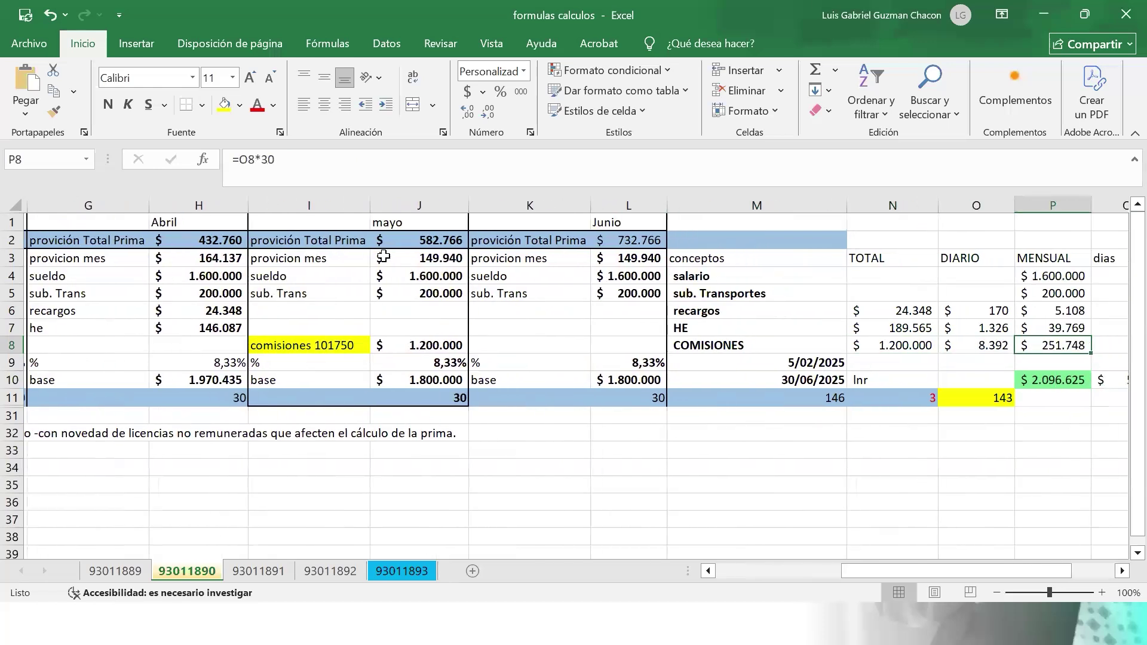
{"action": "key", "text": "Left"}
{"action": "key", "text": "Left"}
{"action": "key", "text": "Left"}
{"action": "key", "text": "Left"}
{"action": "key", "text": "Right"}
- Check the salario summary cells and compare February and March salary formulas, then return to the report
{"action": "key", "text": "Right"}
{"action": "key", "text": "Left"}
{"action": "key", "text": "Left"}
{"action": "key", "text": "Up"}
{"action": "key", "text": "Up"}
{"action": "key", "text": "Up"}
{"action": "key", "text": "Up"}
{"action": "key", "text": "Right"}
{"action": "key", "text": "Right"}
{"action": "key", "text": "Right"}
{"action": "key", "text": "Right"}
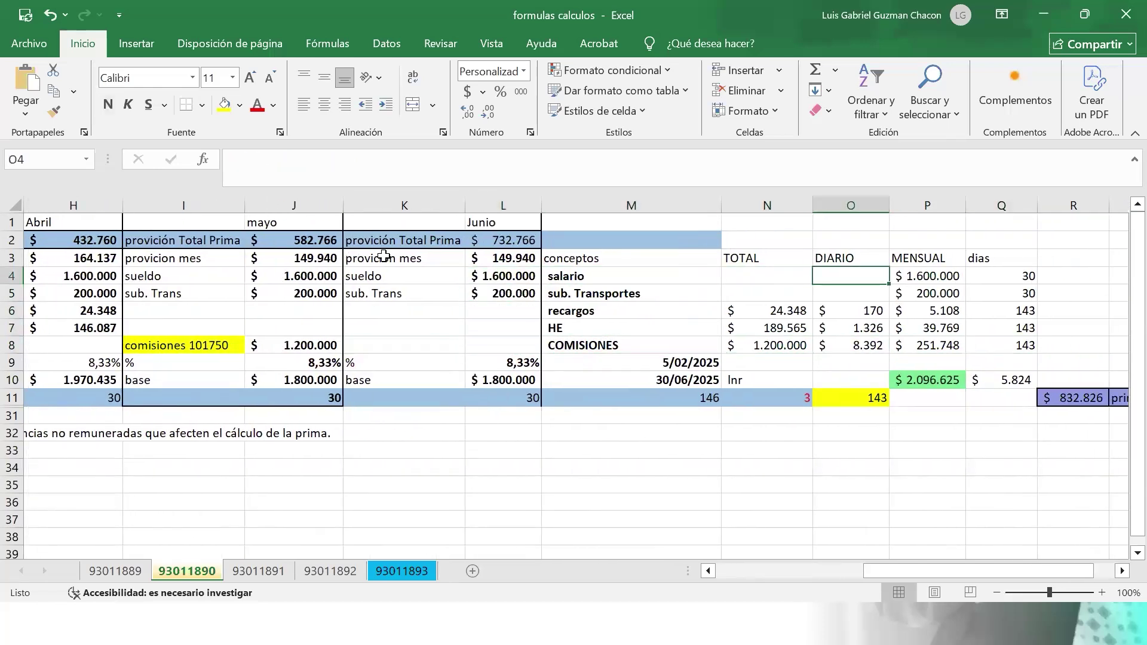
{"action": "key", "text": "Left"}
{"action": "key", "text": "Left"}
{"action": "key", "text": "Left"}
{"action": "key", "text": "Right"}
{"action": "key", "text": "Right"}
{"action": "key", "text": "Right"}
{"action": "key", "text": "Left"}
{"action": "key", "text": "Left"}
{"action": "key", "text": "Left"}
{"action": "key", "text": "Left"}
{"action": "key", "text": "Right"}
{"action": "key", "text": "Right"}
{"action": "key", "text": "Right"}
{"action": "key", "text": "Left"}
{"action": "key", "text": "Right"}
{"action": "key", "text": "Left"}
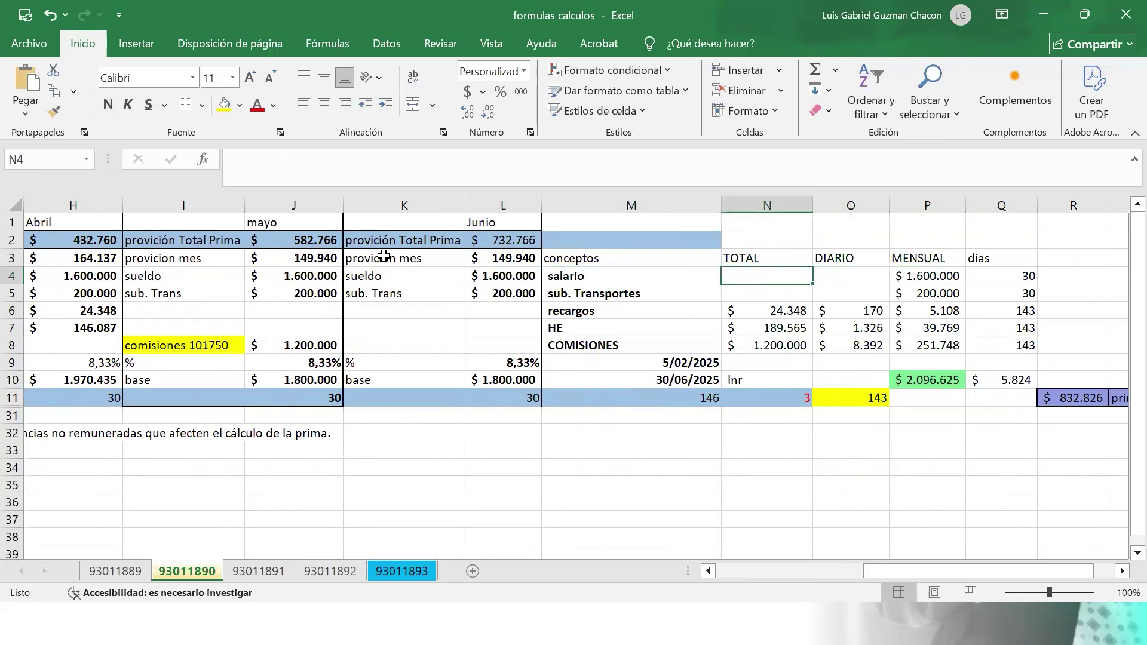
{"action": "key", "text": "Left"}
{"action": "key", "text": "Left"}
{"action": "key", "text": "Left"}
{"action": "key", "text": "Left"}
{"action": "key", "text": "Left"}
{"action": "key", "text": "Left"}
{"action": "key", "text": "Home"}
{"action": "key", "text": "Right"}
{"action": "key", "text": "Right"}
{"action": "key", "text": "Right"}
{"action": "key", "text": "Right"}
{"action": "key", "text": "Left"}
{"action": "key", "text": "Left"}
{"action": "key", "text": "Right"}
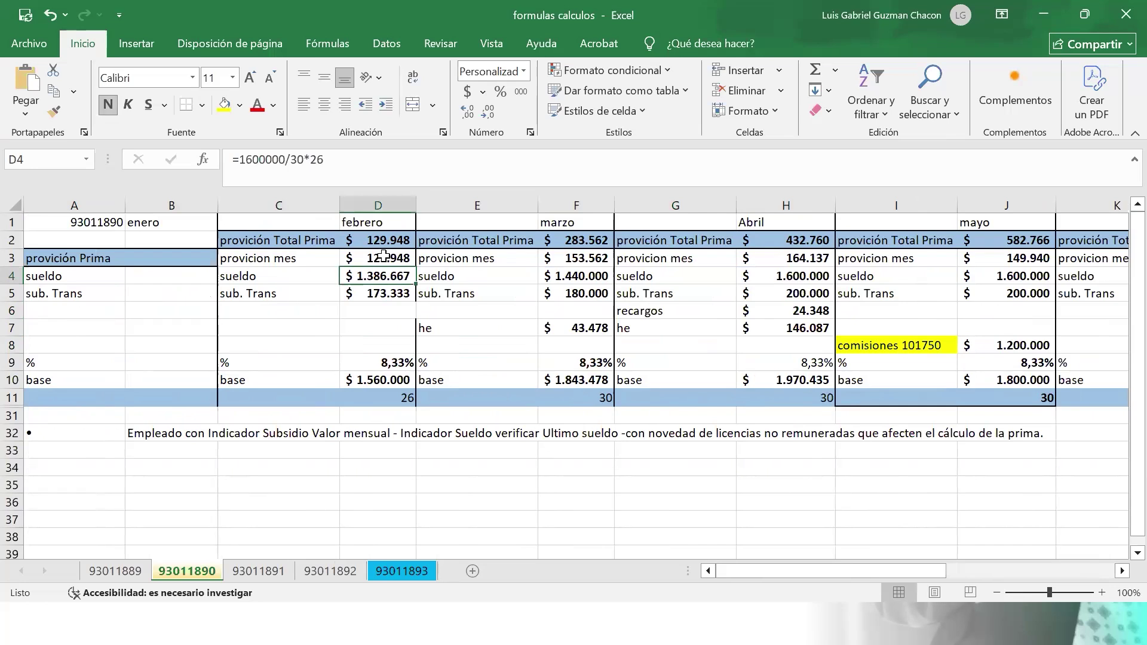
{"action": "key", "text": "Right"}
{"action": "key", "text": "Right"}
{"action": "key", "text": "Left"}
{"action": "key", "text": "Left"}
{"action": "key", "text": "Left"}
{"action": "key", "text": "Right"}
{"action": "key", "text": "Left"}
{"action": "key", "text": "Right"}
{"action": "key", "text": "alt+Tab"}
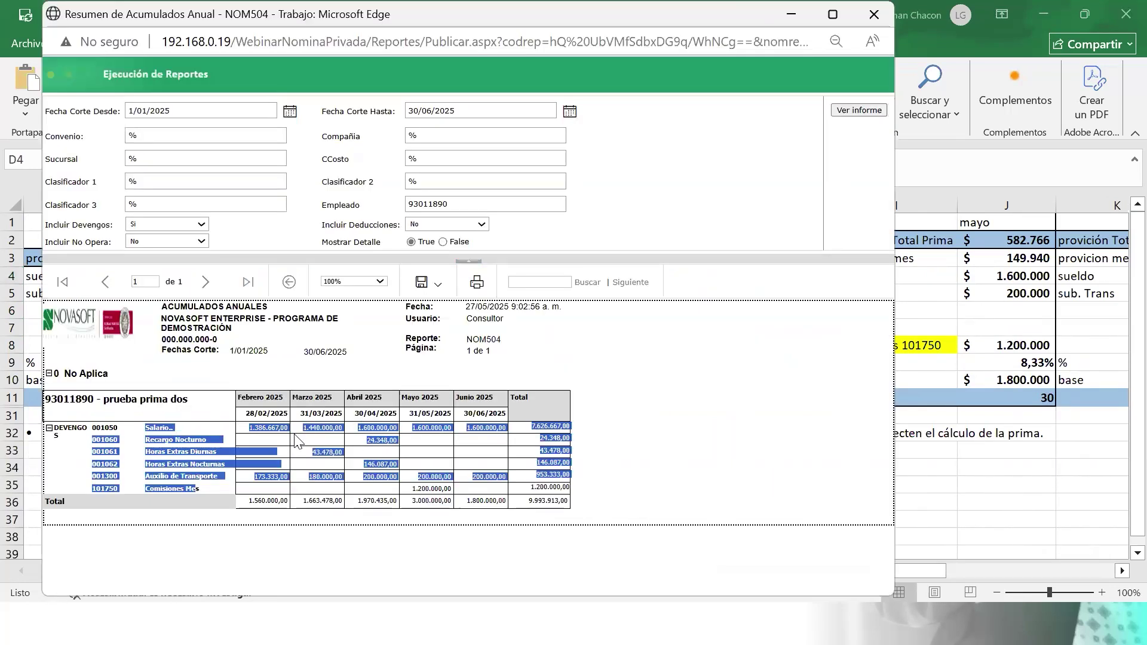
- Highlight March's salary of 1.440.000,00 in the NOM504 report
{"action": "left_click", "coordinate": [295, 436]}
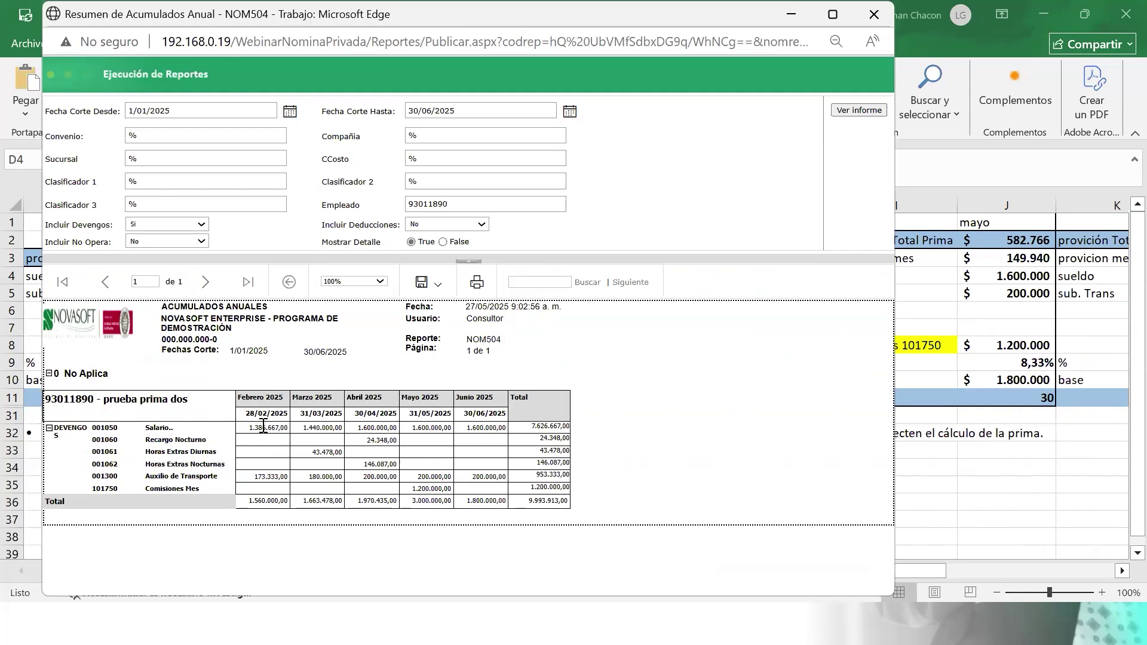
{"action": "double_click", "coordinate": [317, 427]}
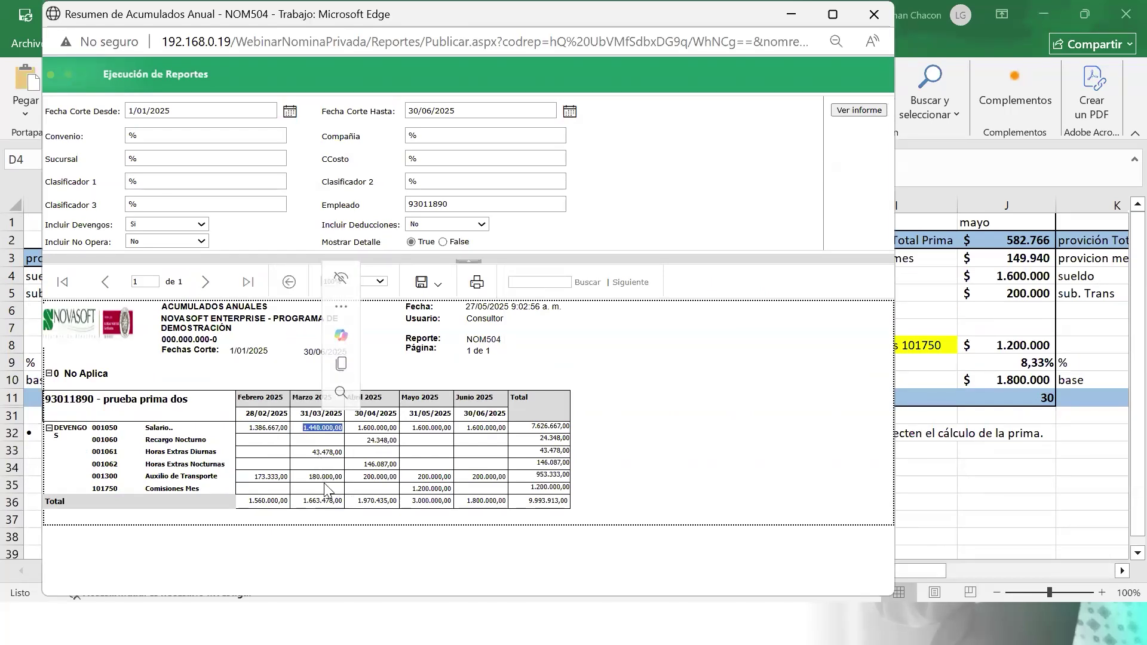
{"action": "left_click", "coordinate": [324, 429]}
{"action": "double_click", "coordinate": [311, 427]}
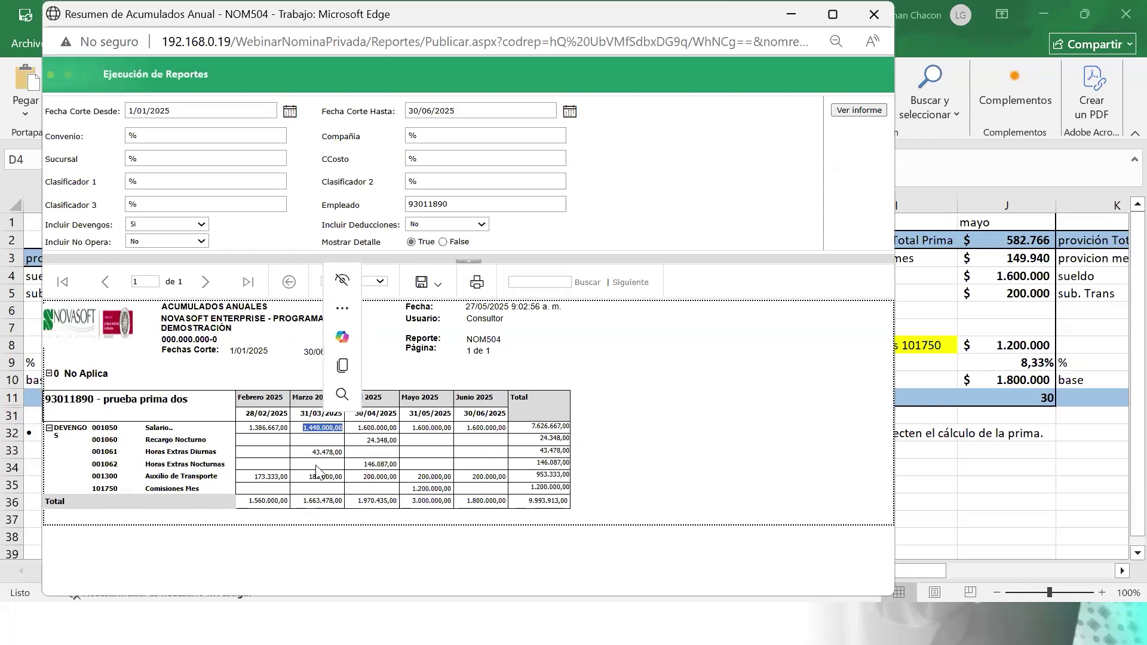
{"action": "left_click", "coordinate": [311, 427]}
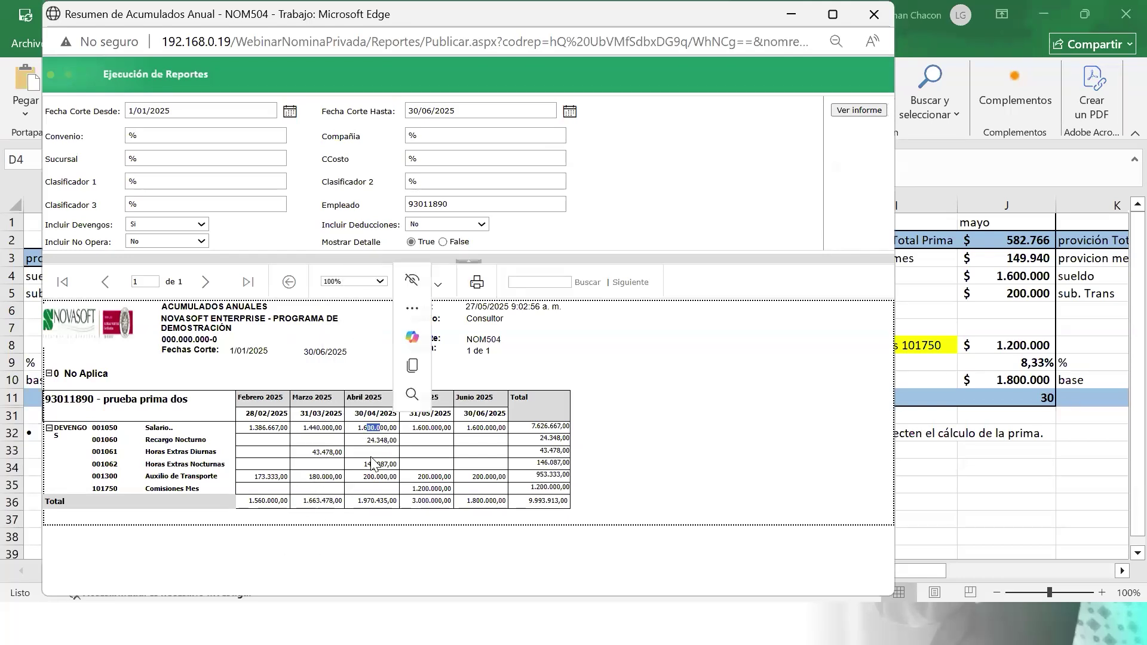
- Compare against Excel, then highlight May's salary, May's transport 200.000,00 and March's transport 180.000,00
{"action": "key", "text": "alt+Tab"}
{"action": "key", "text": "Right"}
{"action": "key", "text": "Right"}
{"action": "key", "text": "Right"}
{"action": "key", "text": "Right"}
{"action": "key", "text": "Right"}
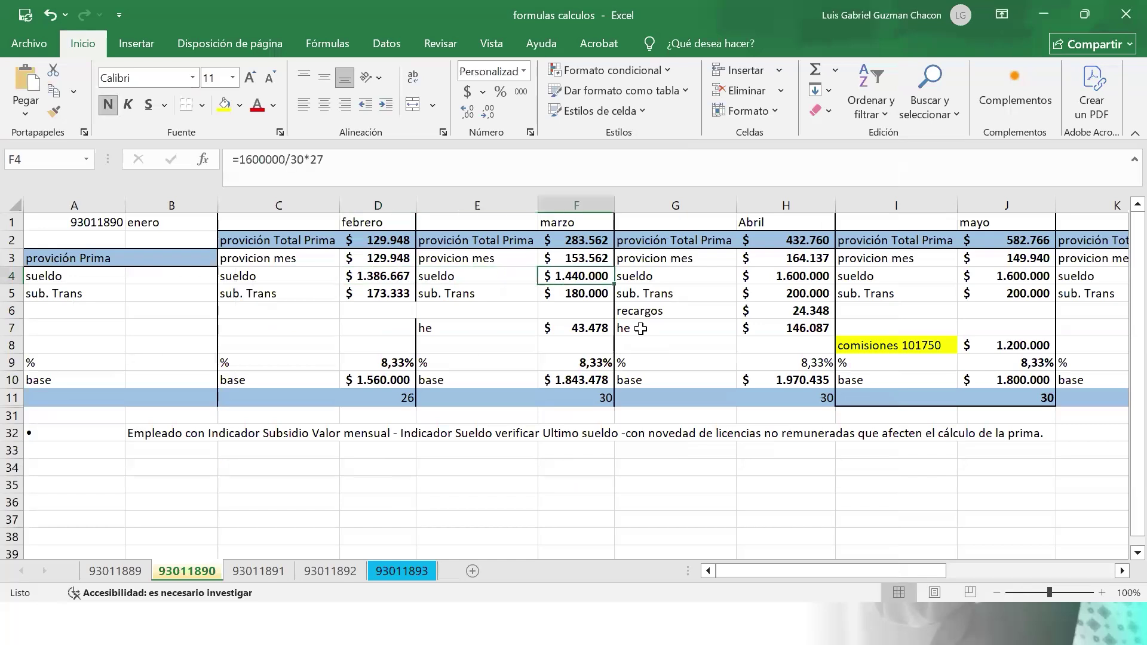
{"action": "key", "text": "alt+Tab"}
{"action": "left_click_drag", "start_coordinate": [440, 429], "coordinate": [455, 422]}
{"action": "left_click", "coordinate": [443, 477]}
{"action": "left_click_drag", "start_coordinate": [418, 476], "coordinate": [439, 477]}
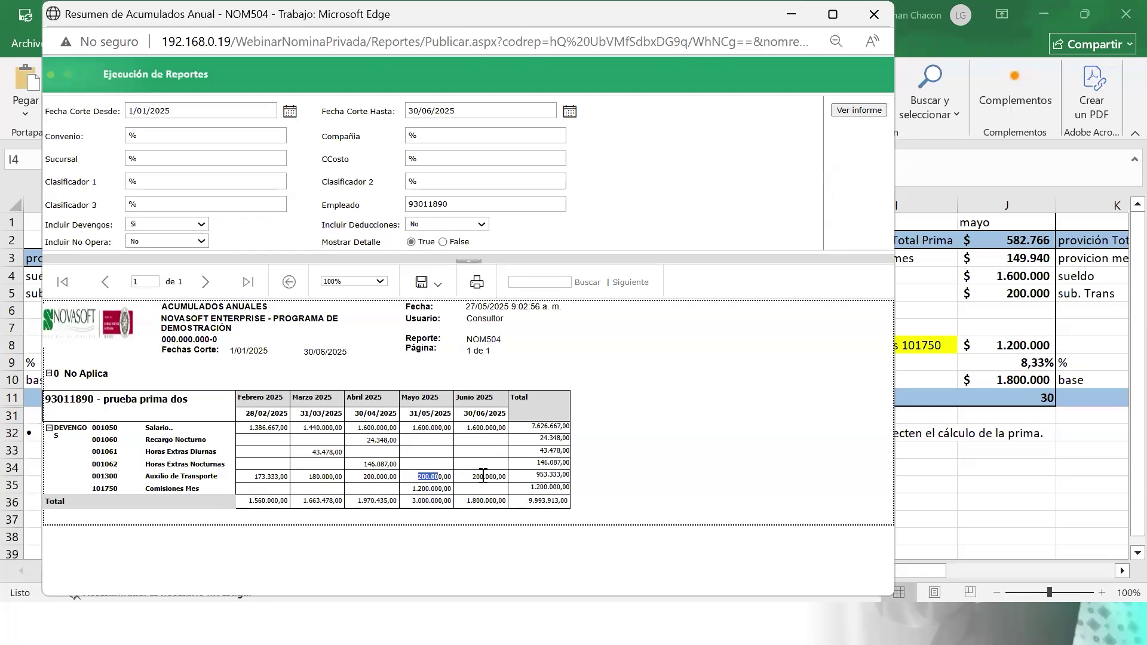
{"action": "left_click_drag", "start_coordinate": [310, 478], "coordinate": [343, 453]}
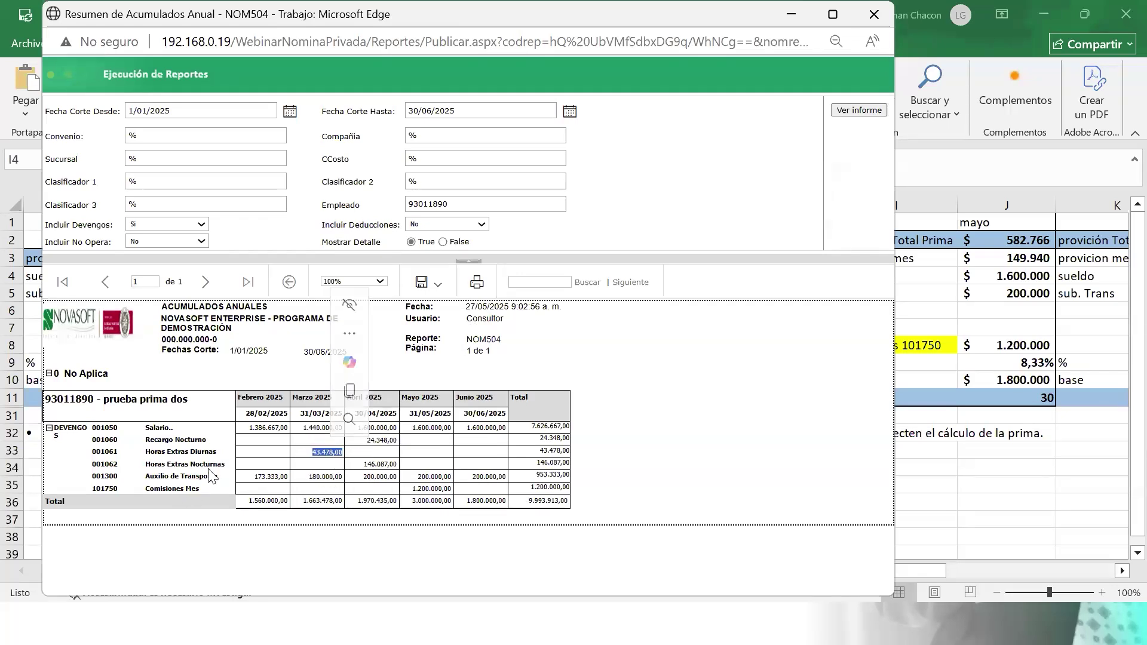
- Check the overtime row and monthly salary summary in Excel, then switch back to Novasoft
{"action": "key", "text": "alt+Tab"}
{"action": "left_click", "coordinate": [409, 331]}
{"action": "key", "text": "Right"}
{"action": "key", "text": "Right"}
{"action": "key", "text": "Right"}
{"action": "key", "text": "Right"}
{"action": "key", "text": "Right"}
{"action": "key", "text": "Right"}
{"action": "key", "text": "Right"}
{"action": "key", "text": "Right"}
{"action": "key", "text": "Right"}
{"action": "key", "text": "Right"}
{"action": "key", "text": "Right"}
{"action": "key", "text": "Right"}
{"action": "key", "text": "Right"}
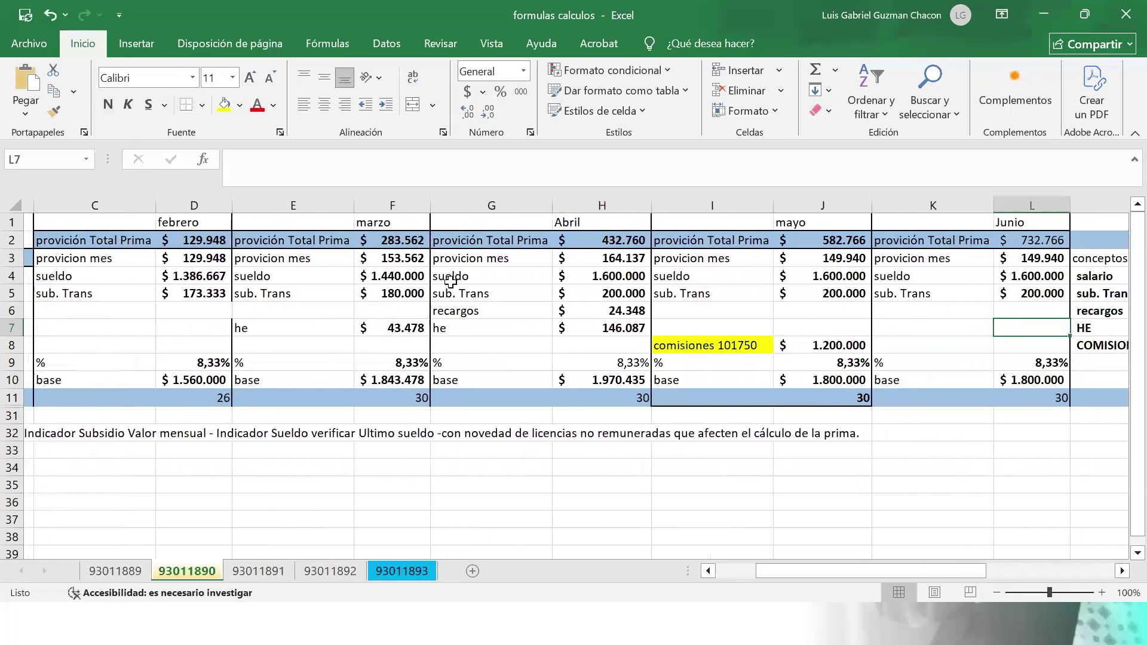
{"action": "left_click", "coordinate": [932, 277]}
{"action": "key", "text": "alt+Tab"}
{"action": "key", "text": "alt+Tab"}
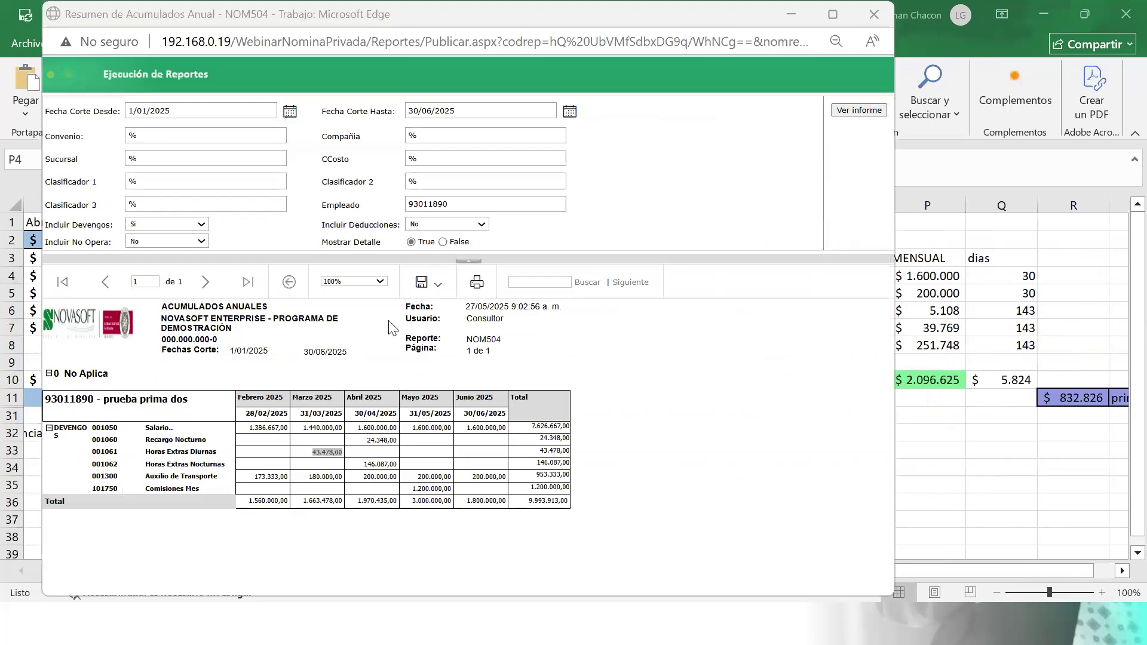
{"action": "key", "text": "alt+Tab"}
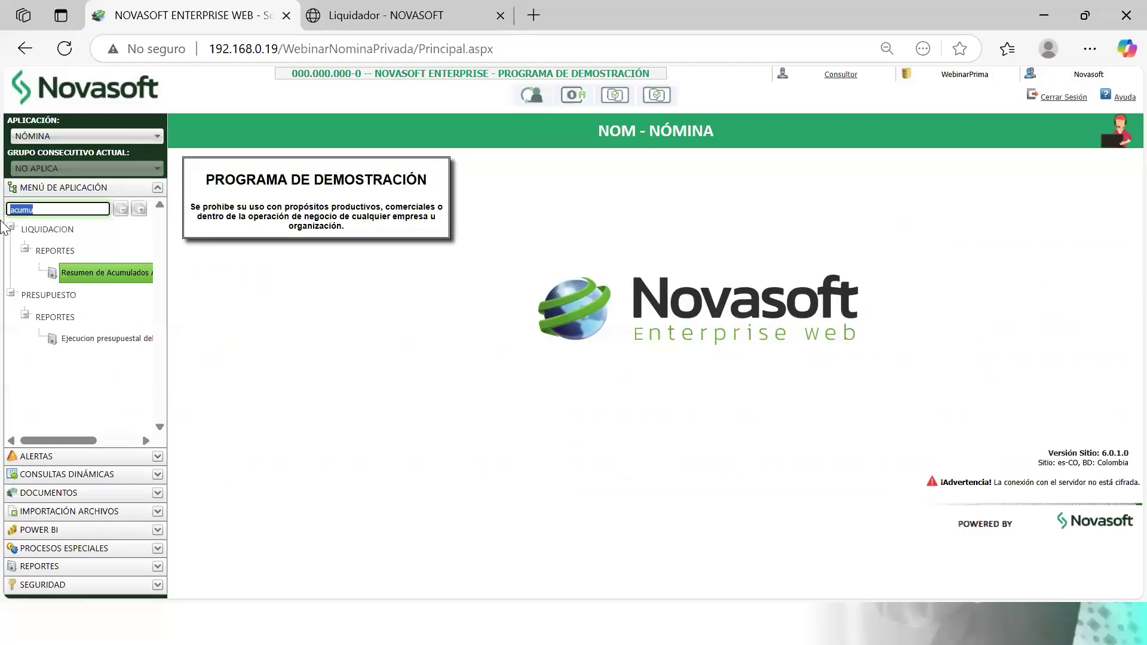
- Search the menu for 'presta' and open the NOM2001 liquidation bases report
{"action": "type", "text": "presta"}
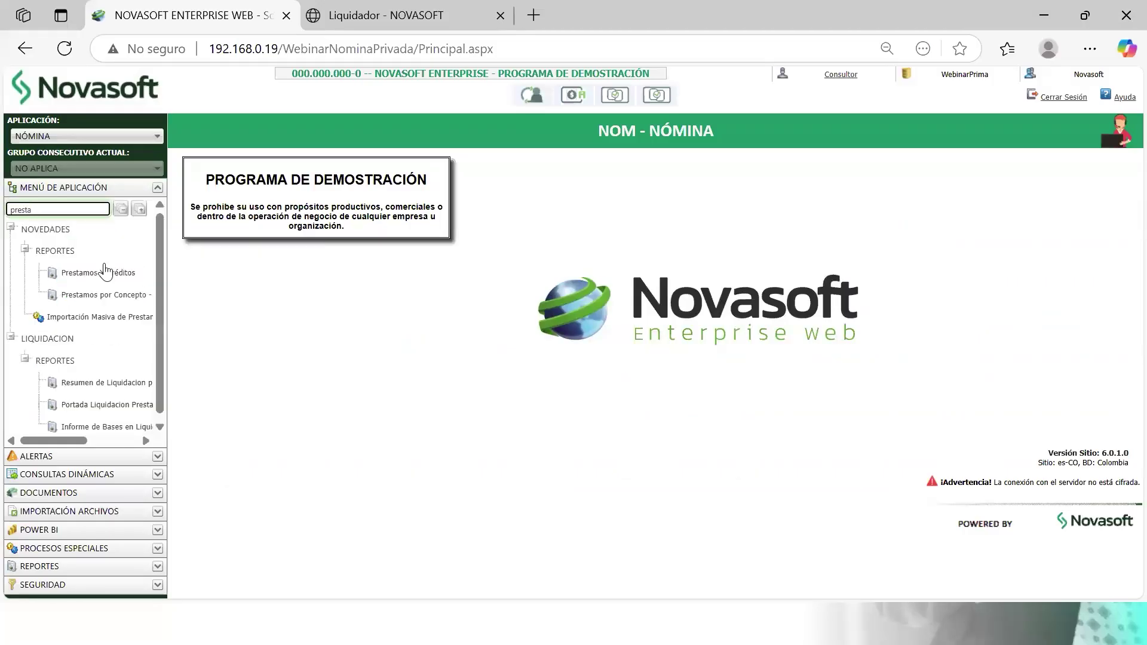
{"action": "double_click", "coordinate": [60, 209]}
{"action": "type", "text": "presta"}
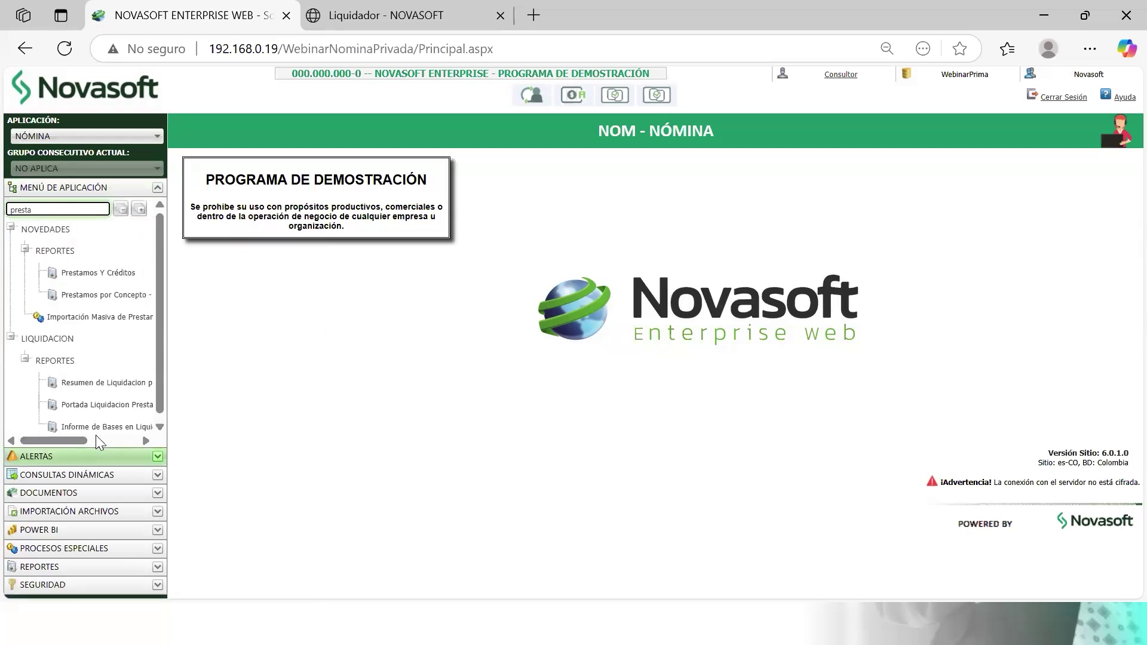
{"action": "scroll", "coordinate": [123, 371], "scroll_direction": "down", "scroll_amount": 1}
{"action": "left_click_drag", "start_coordinate": [75, 441], "coordinate": [98, 441]}
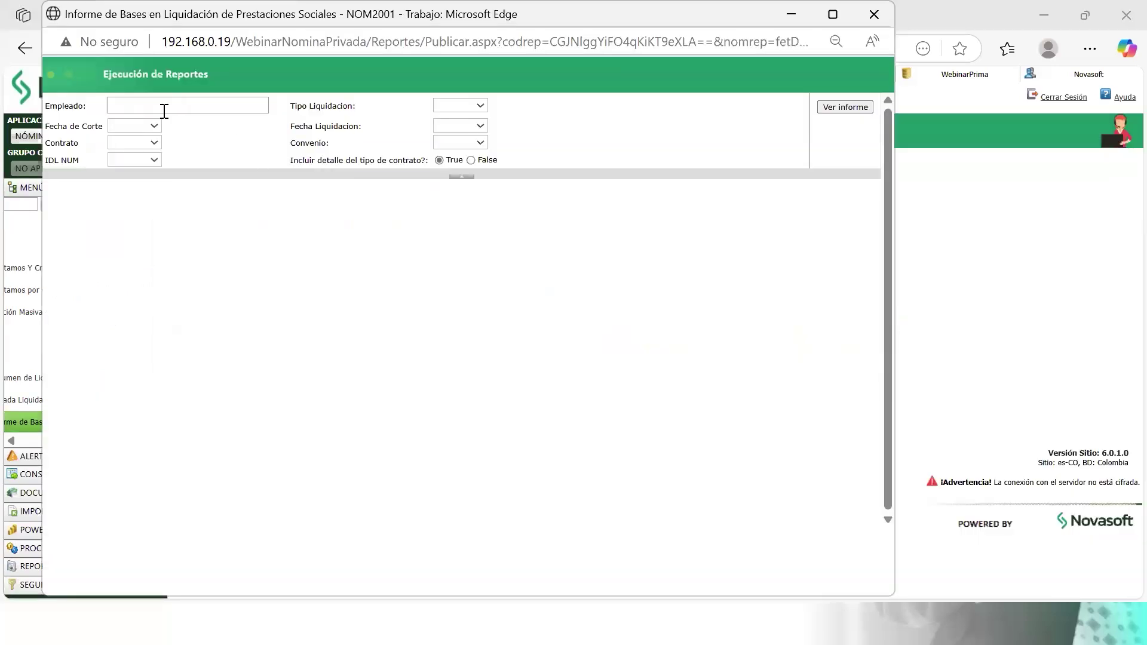
- Enter the employee, choose 02-Prima de Servicios, and set cut-off and liquidation dates to 30/06/2025
{"action": "left_click", "coordinate": [164, 111]}
{"action": "type", "text": "93011890"}
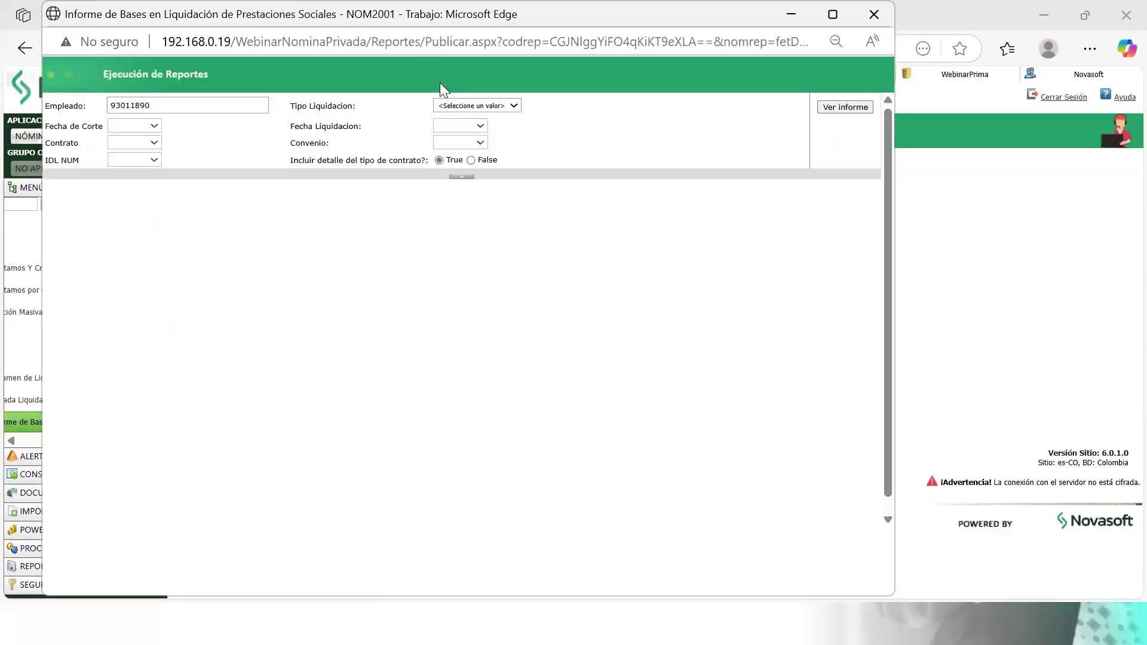
{"action": "left_click", "coordinate": [478, 106]}
{"action": "left_click", "coordinate": [482, 150]}
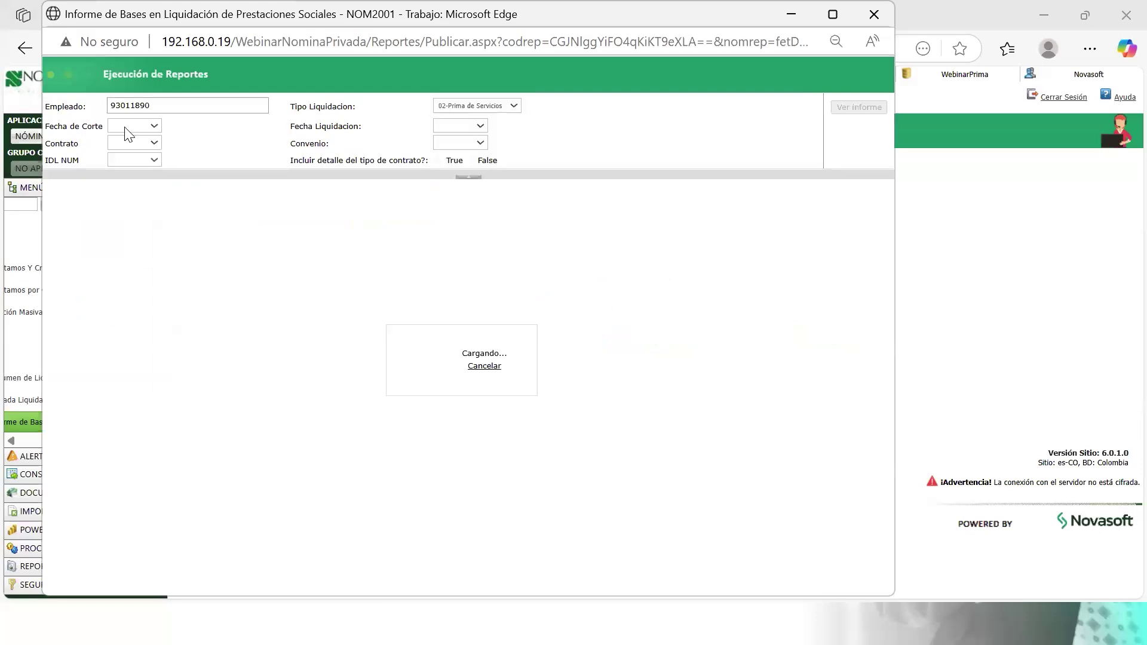
{"action": "left_click", "coordinate": [153, 126]}
{"action": "left_click", "coordinate": [141, 171]}
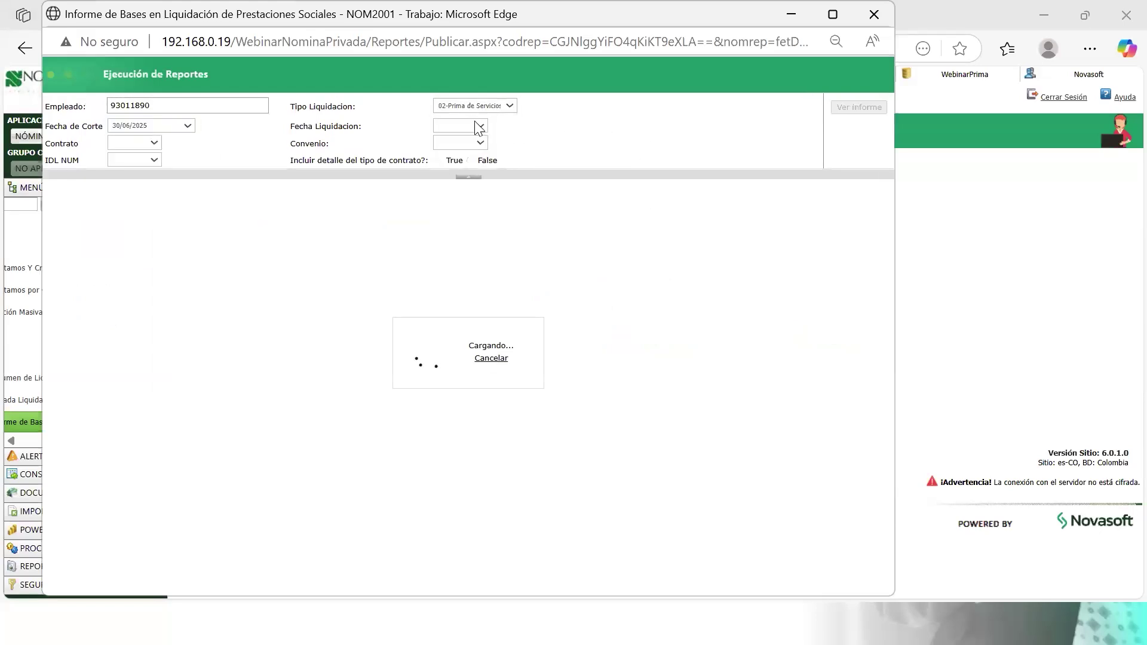
{"action": "left_click", "coordinate": [480, 126]}
{"action": "left_click", "coordinate": [469, 173]}
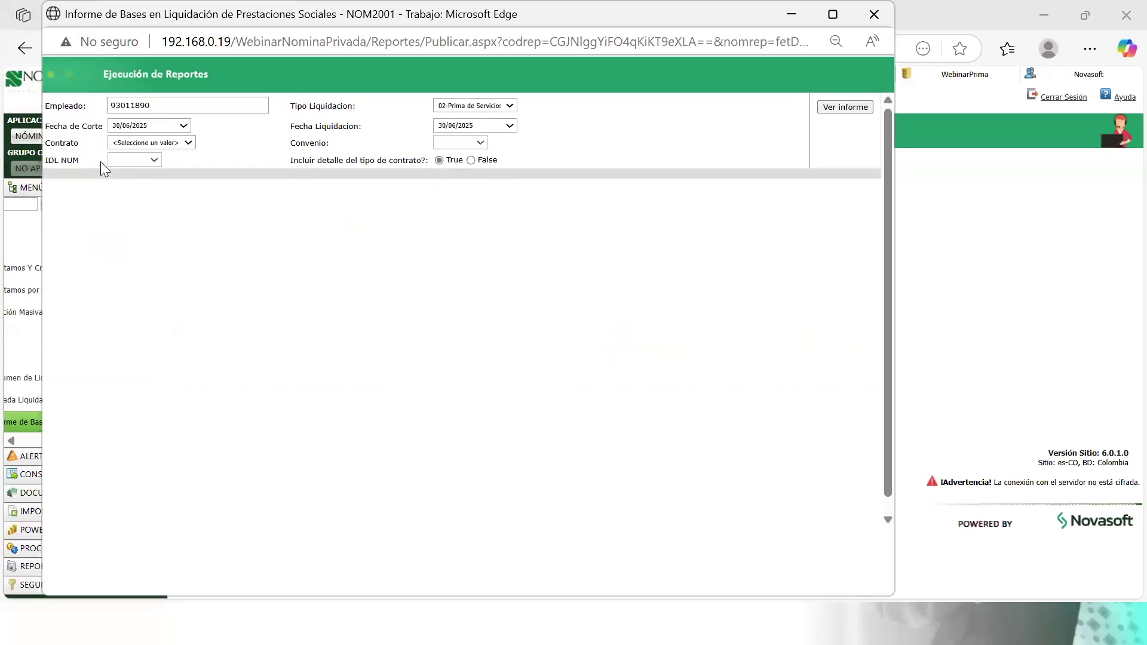
- Select the employee's only contract, keep the agreement as TODOS, and generate the report
{"action": "left_click", "coordinate": [177, 143]}
{"action": "left_click", "coordinate": [161, 187]}
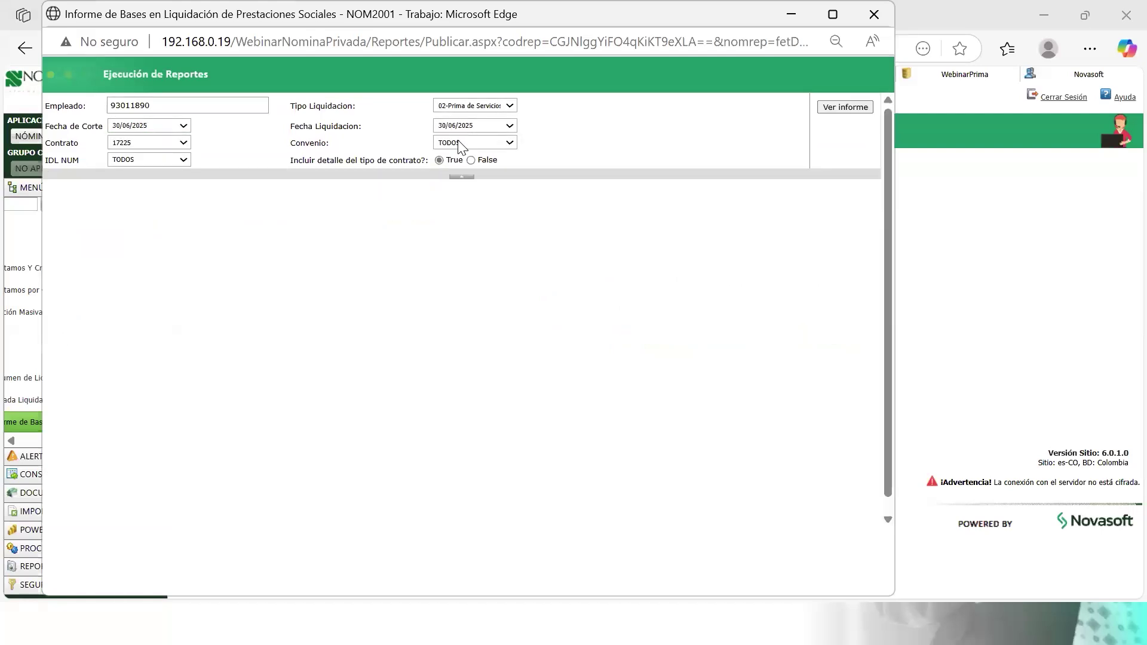
{"action": "left_click", "coordinate": [461, 144]}
{"action": "left_click", "coordinate": [370, 281]}
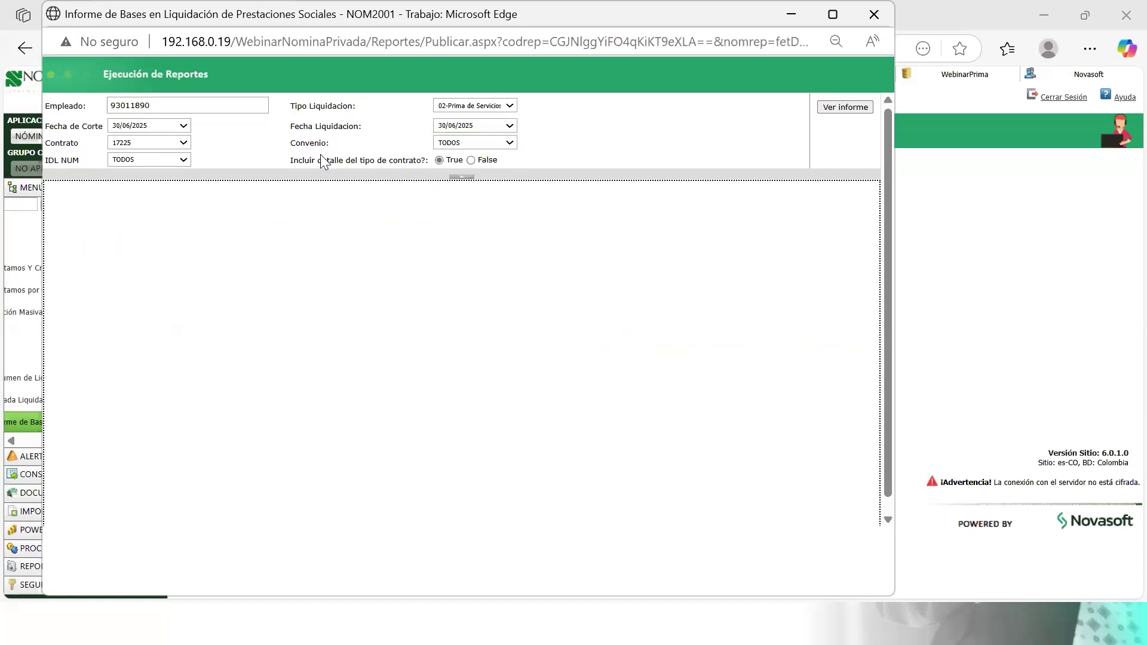
{"action": "left_click", "coordinate": [848, 110]}
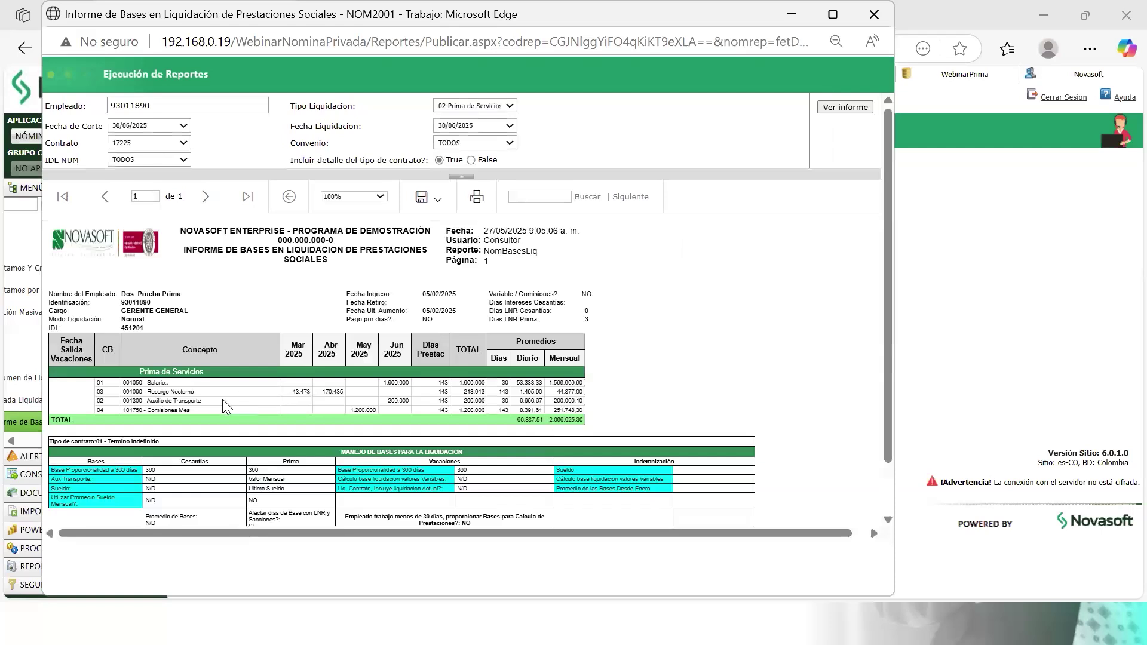
- Highlight the Prima de Servicios base rows, including the Salario and Recargo Nocturno values
{"action": "scroll", "coordinate": [225, 407], "scroll_direction": "down", "scroll_amount": 1}
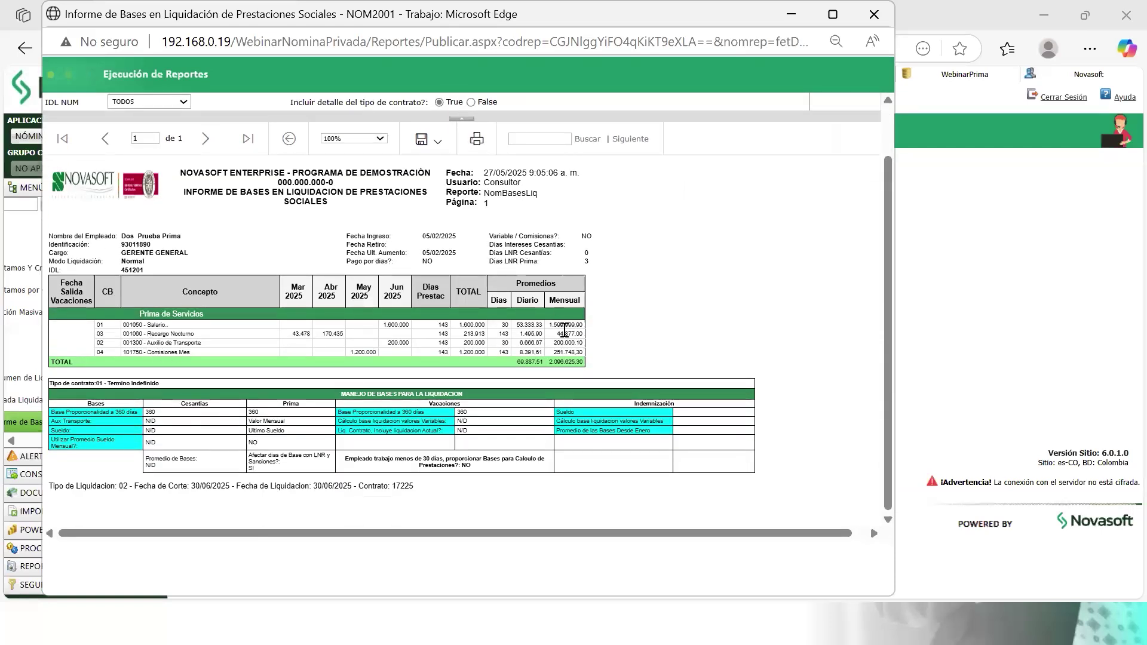
{"action": "left_click", "coordinate": [561, 325]}
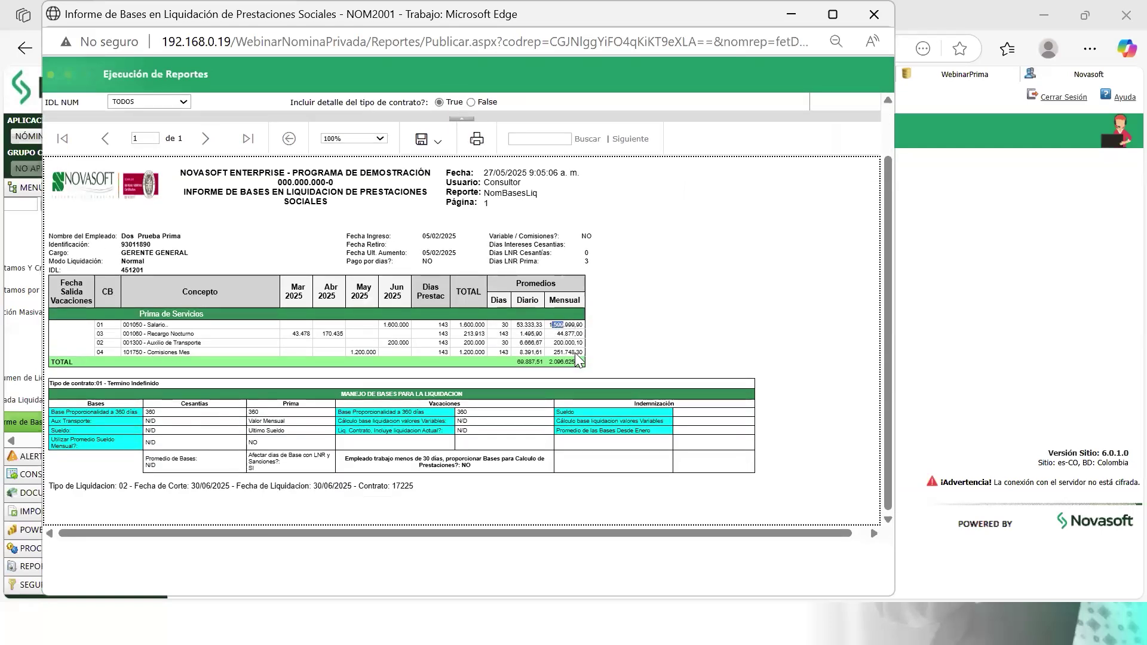
{"action": "left_click_drag", "start_coordinate": [148, 324], "coordinate": [192, 352]}
{"action": "left_click", "coordinate": [592, 335]}
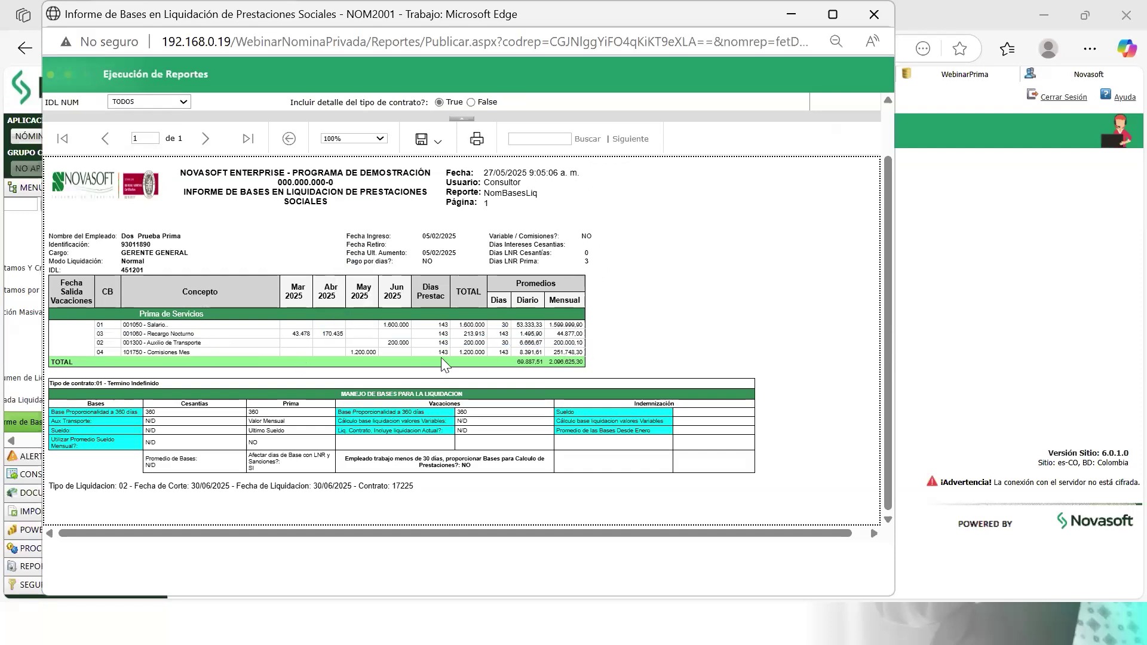
{"action": "left_click_drag", "start_coordinate": [332, 328], "coordinate": [307, 333]}
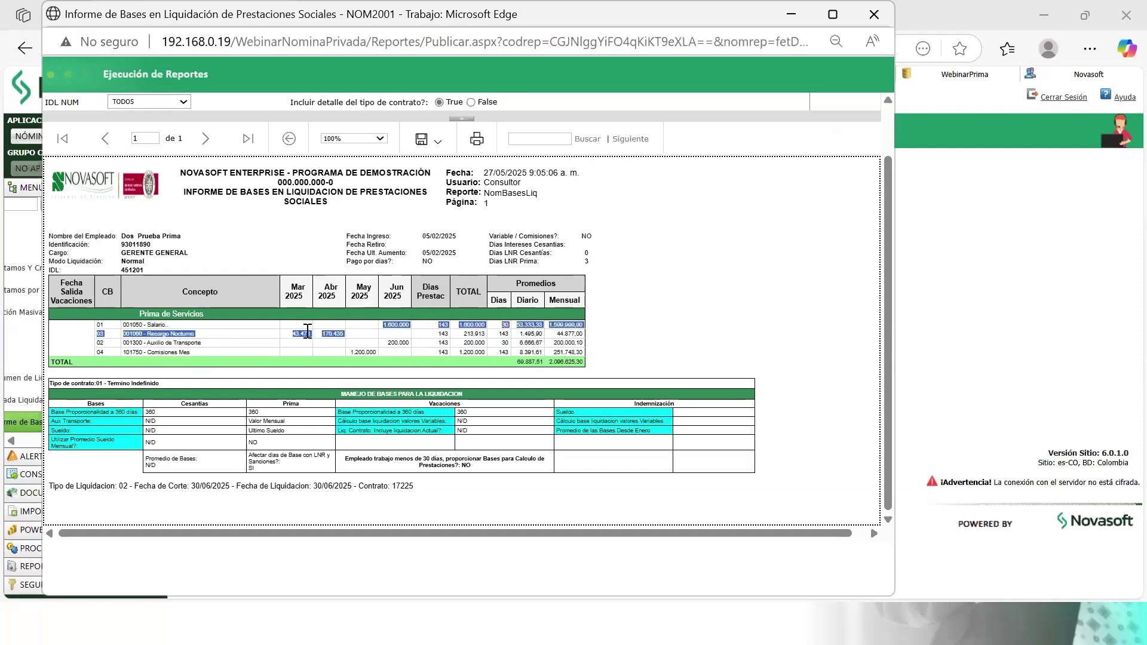
{"action": "left_click", "coordinate": [270, 334]}
{"action": "mouse_move", "coordinate": [176, 326]}
{"action": "left_mouse_down"}
{"action": "mouse_move", "coordinate": [187, 335]}
{"action": "mouse_move", "coordinate": [170, 327]}
{"action": "left_mouse_up"}
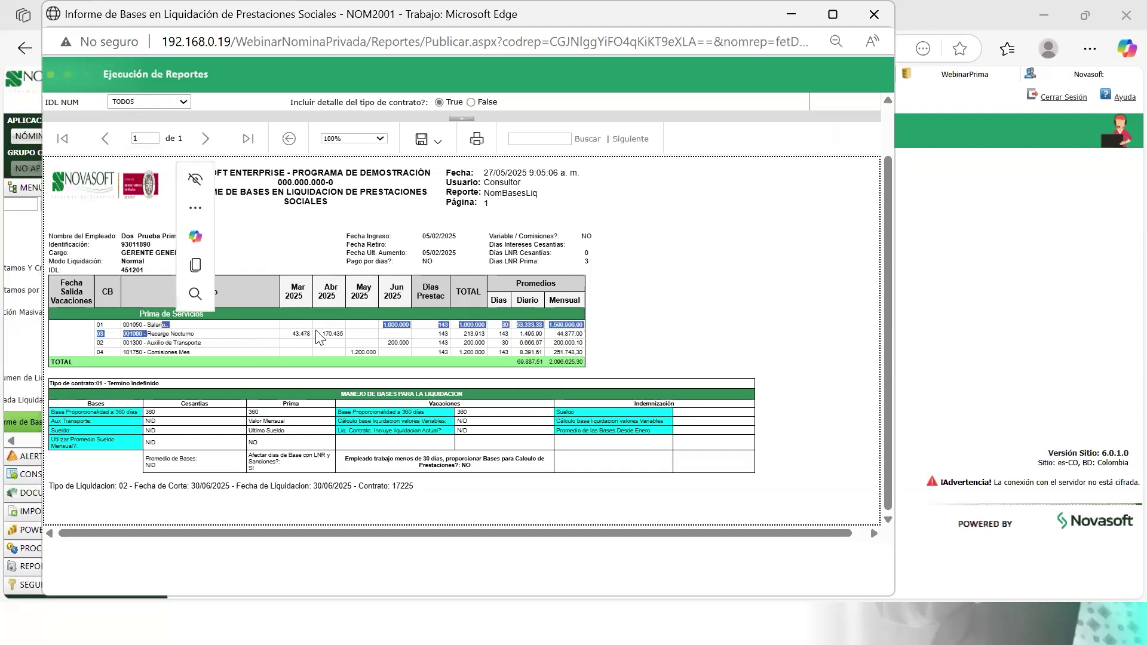
{"action": "left_click", "coordinate": [292, 325]}
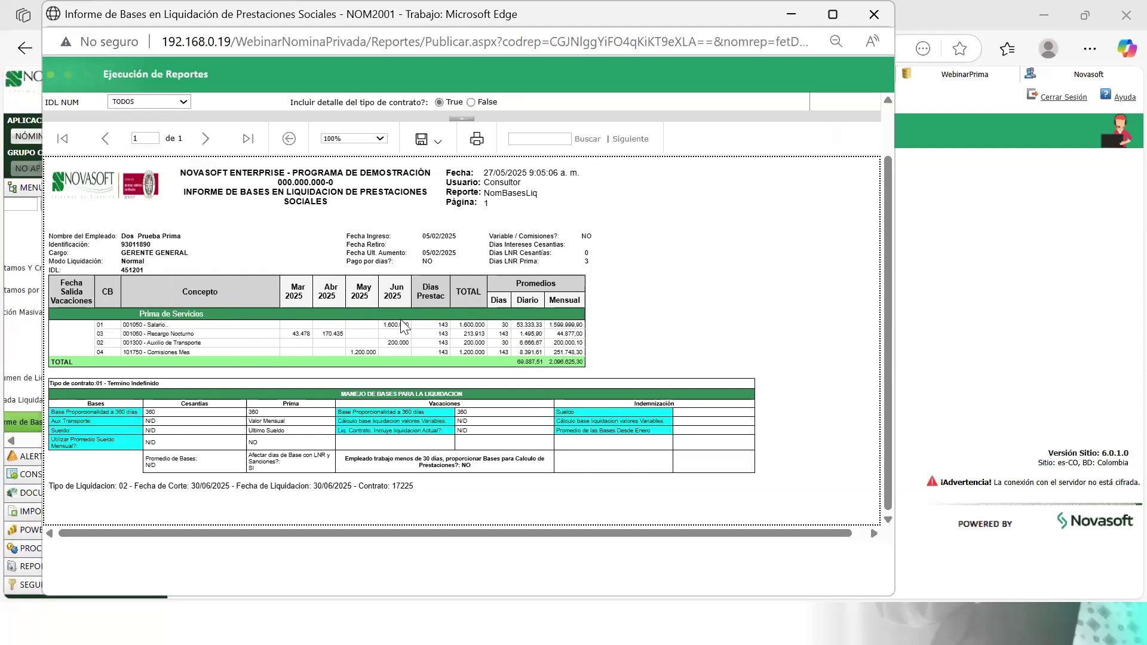
- Read June's salary 1.600.000 with its 30 days and daily average, then return to Excel
{"action": "left_click_drag", "start_coordinate": [389, 325], "coordinate": [402, 324]}
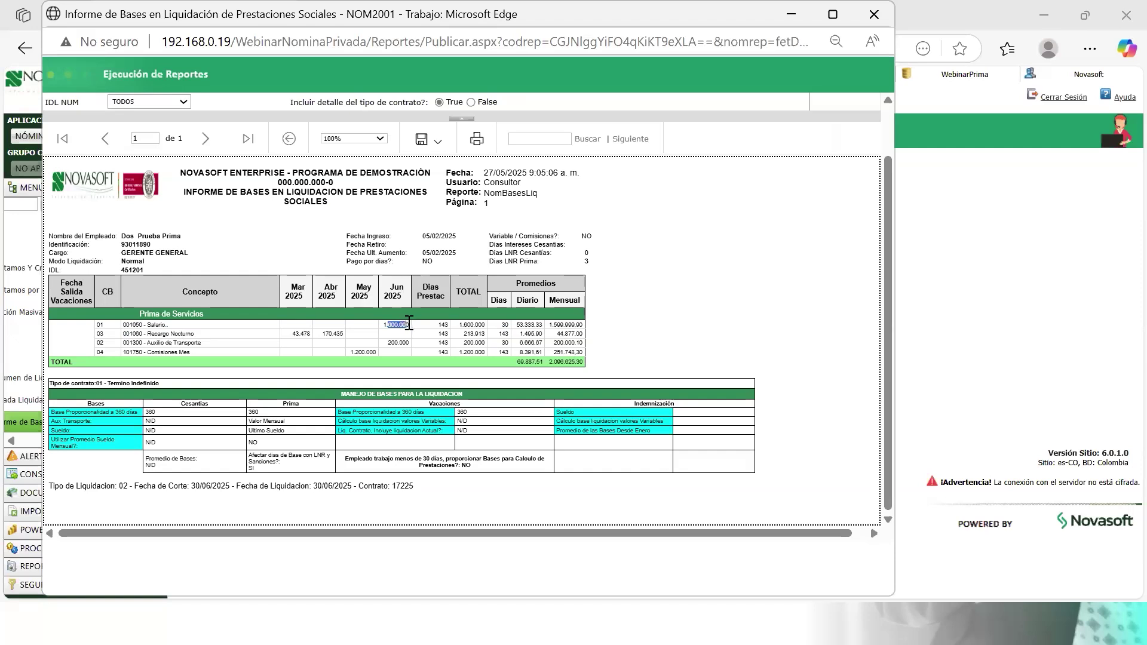
{"action": "left_click", "coordinate": [391, 336]}
{"action": "left_click_drag", "start_coordinate": [403, 325], "coordinate": [387, 326]}
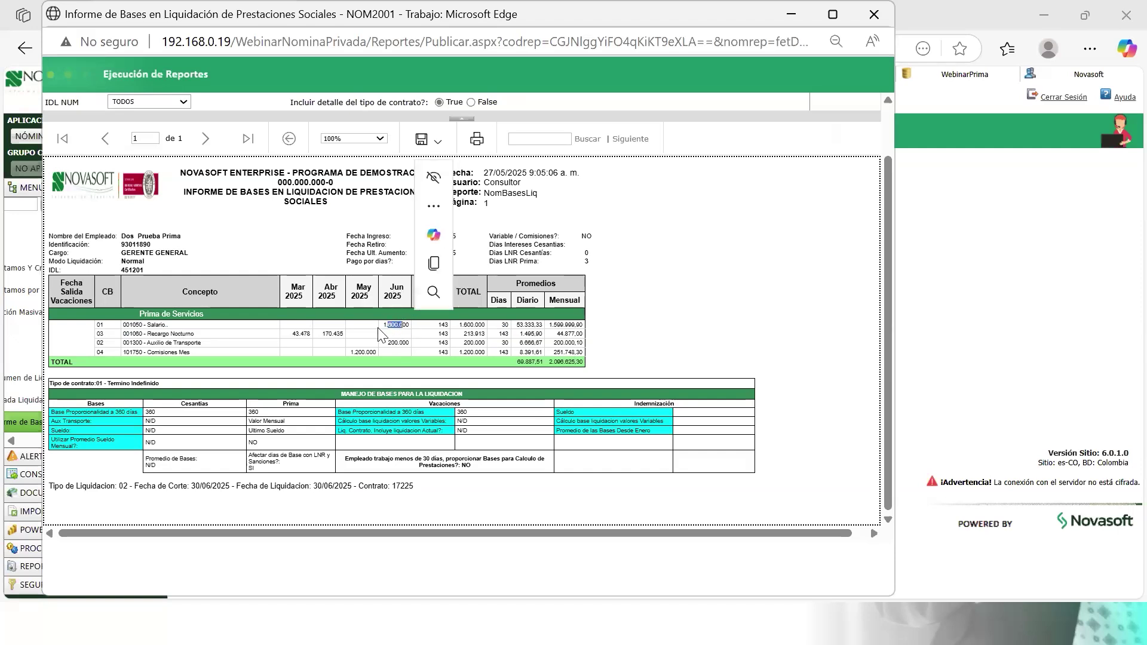
{"action": "left_click", "coordinate": [394, 324]}
{"action": "left_click_drag", "start_coordinate": [468, 325], "coordinate": [518, 327]}
{"action": "key", "text": "alt+Tab"}
{"action": "key", "text": "alt+Tab"}
{"action": "key", "text": "alt+Tab"}
{"action": "key", "text": "Tab"}
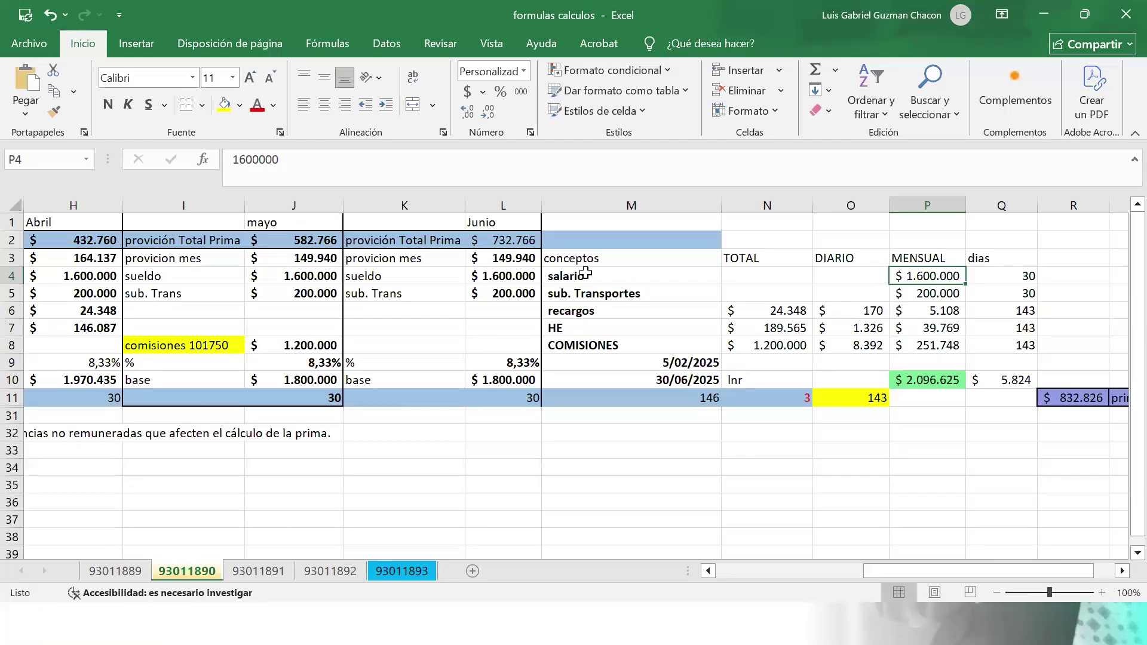
{"action": "left_click", "coordinate": [585, 273]}
{"action": "key", "text": "Right"}
{"action": "key", "text": "Right"}
{"action": "key", "text": "Right"}
{"action": "key", "text": "Left"}
{"action": "key", "text": "Left"}
{"action": "key", "text": "Left"}
{"action": "key", "text": "Right"}
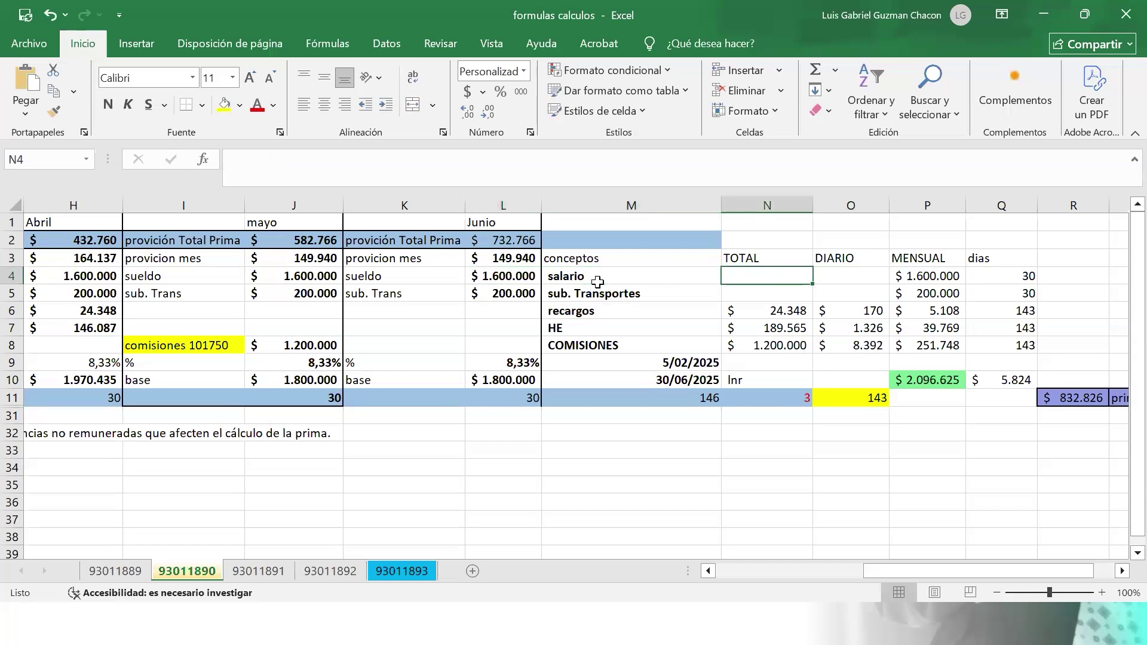
{"action": "key", "text": "Right"}
{"action": "key", "text": "Right"}
{"action": "key", "text": "Right"}
{"action": "key", "text": "Left"}
{"action": "key", "text": "Right"}
{"action": "key", "text": "Right"}
{"action": "key", "text": "Right"}
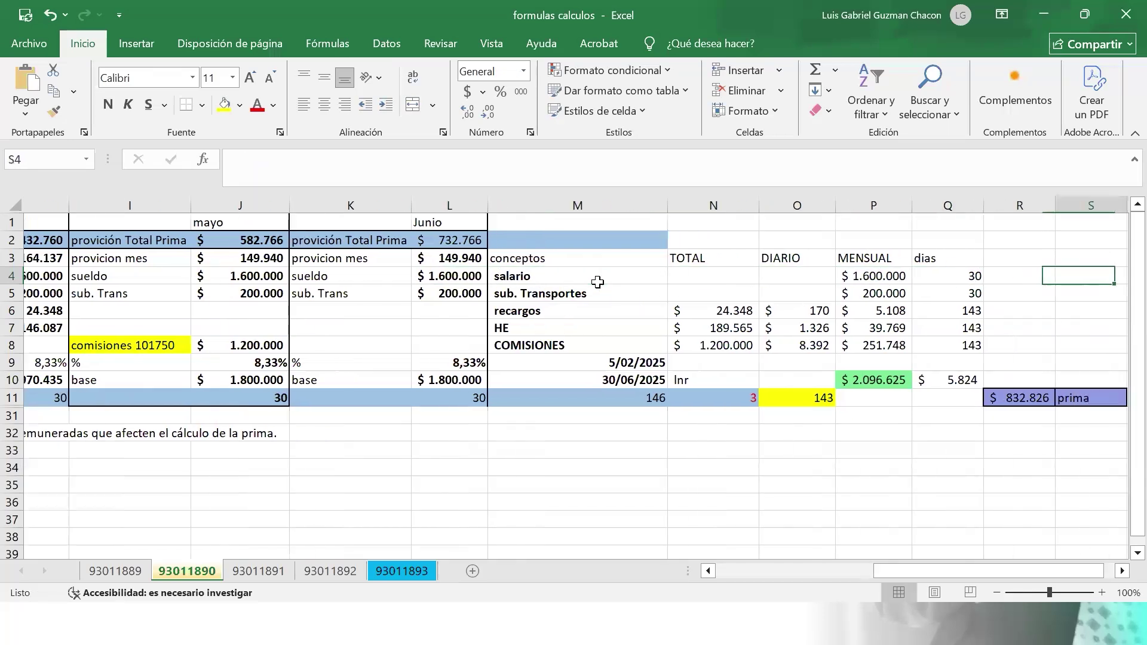
{"action": "key", "text": "Left"}
{"action": "key", "text": "Left"}
{"action": "key", "text": "Left"}
{"action": "key", "text": "Left"}
{"action": "key", "text": "Left"}
{"action": "key", "text": "Left"}
{"action": "key", "text": "Right"}
{"action": "key", "text": "Right"}
{"action": "key", "text": "Right"}
{"action": "key", "text": "Right"}
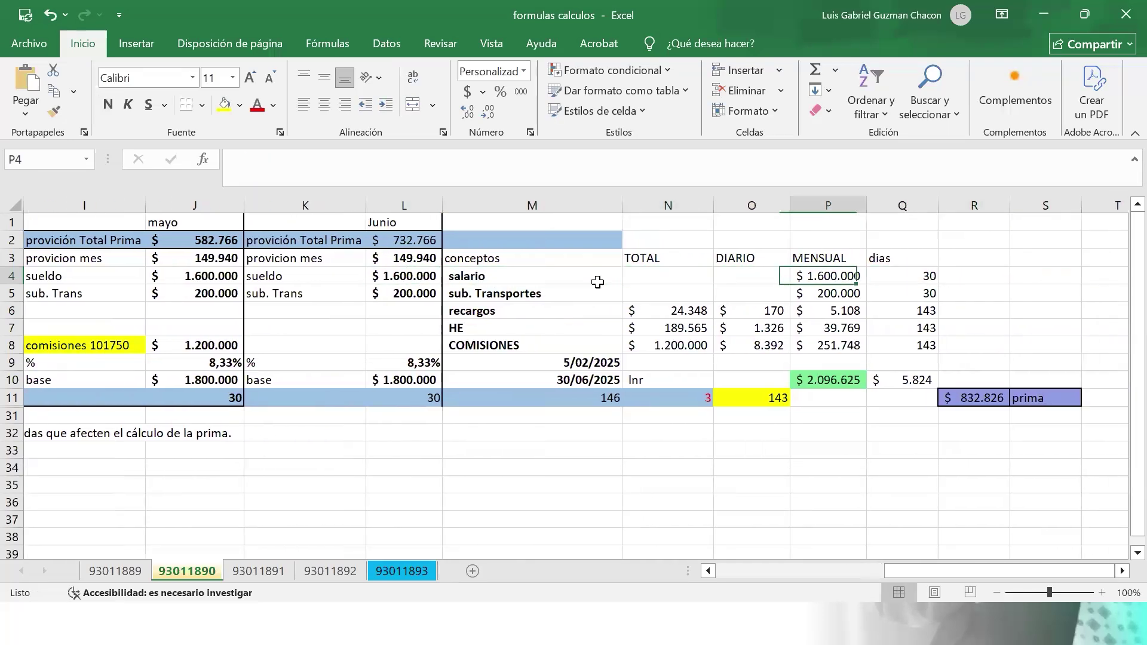
{"action": "key", "text": "Left"}
{"action": "key", "text": "Left"}
{"action": "key", "text": "Left"}
{"action": "key", "text": "Left"}
{"action": "key", "text": "Down"}
{"action": "key", "text": "Right"}
{"action": "key", "text": "Right"}
{"action": "key", "text": "Right"}
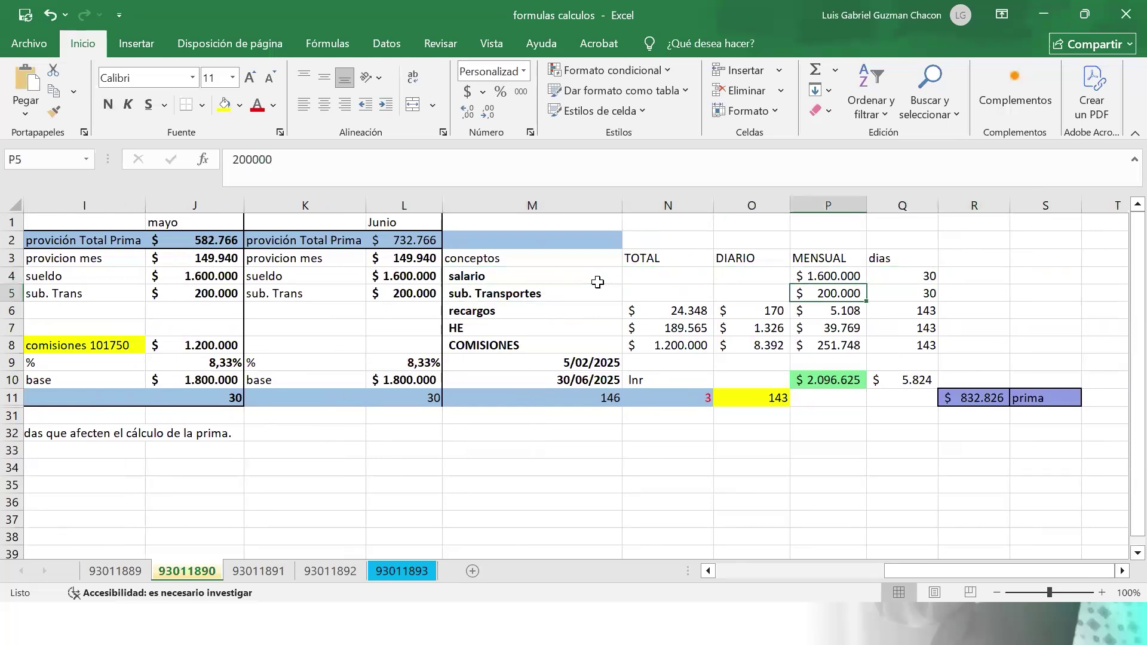
{"action": "key", "text": "Left"}
{"action": "key", "text": "Left"}
{"action": "key", "text": "Right"}
{"action": "key", "text": "Right"}
{"action": "key", "text": "Left"}
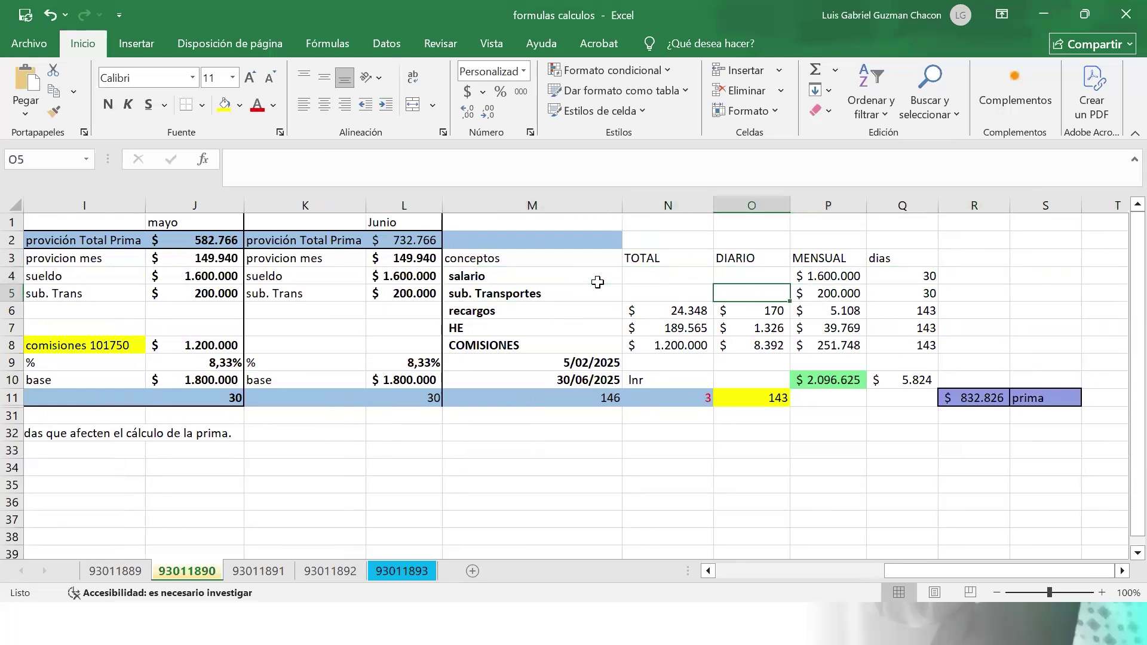
{"action": "key", "text": "Left"}
{"action": "key", "text": "Left"}
{"action": "key", "text": "Left"}
{"action": "key", "text": "Left"}
{"action": "key", "text": "Left"}
{"action": "key", "text": "Left"}
{"action": "key", "text": "Left"}
{"action": "key", "text": "Left"}
{"action": "key", "text": "Left"}
{"action": "key", "text": "Left"}
{"action": "key", "text": "Left"}
{"action": "key", "text": "Left"}
{"action": "key", "text": "Left"}
{"action": "key", "text": "Left"}
{"action": "key", "text": "Right"}
{"action": "key", "text": "Right"}
{"action": "key", "text": "Right"}
{"action": "key", "text": "Right"}
{"action": "key", "text": "Right"}
{"action": "key", "text": "Right"}
{"action": "key", "text": "Left"}
{"action": "key", "text": "Left"}
{"action": "key", "text": "Right"}
{"action": "key", "text": "Left"}
{"action": "key", "text": "Left"}
{"action": "key", "text": "Right"}
{"action": "key", "text": "Right"}
{"action": "key", "text": "Right"}
{"action": "key", "text": "Right"}
{"action": "key", "text": "Right"}
{"action": "key", "text": "Right"}
{"action": "key", "text": "Right"}
{"action": "key", "text": "Right"}
{"action": "key", "text": "Right"}
{"action": "key", "text": "Right"}
{"action": "key", "text": "Right"}
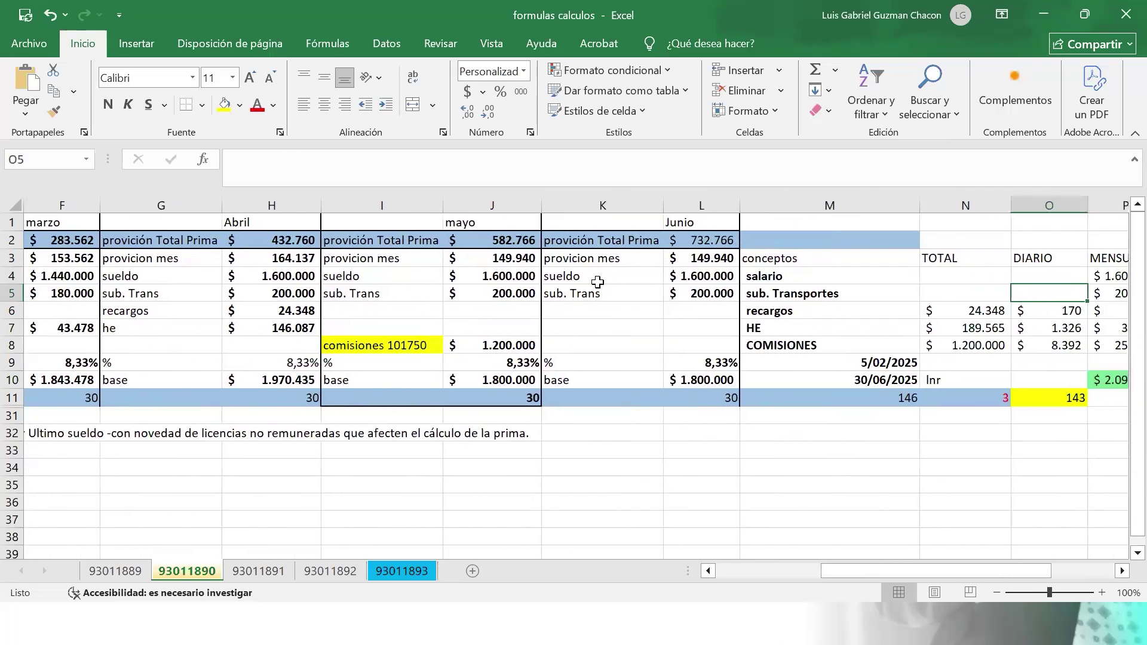
{"action": "key", "text": "Right"}
{"action": "key", "text": "Right"}
{"action": "key", "text": "Right"}
{"action": "key", "text": "Left"}
{"action": "key", "text": "Left"}
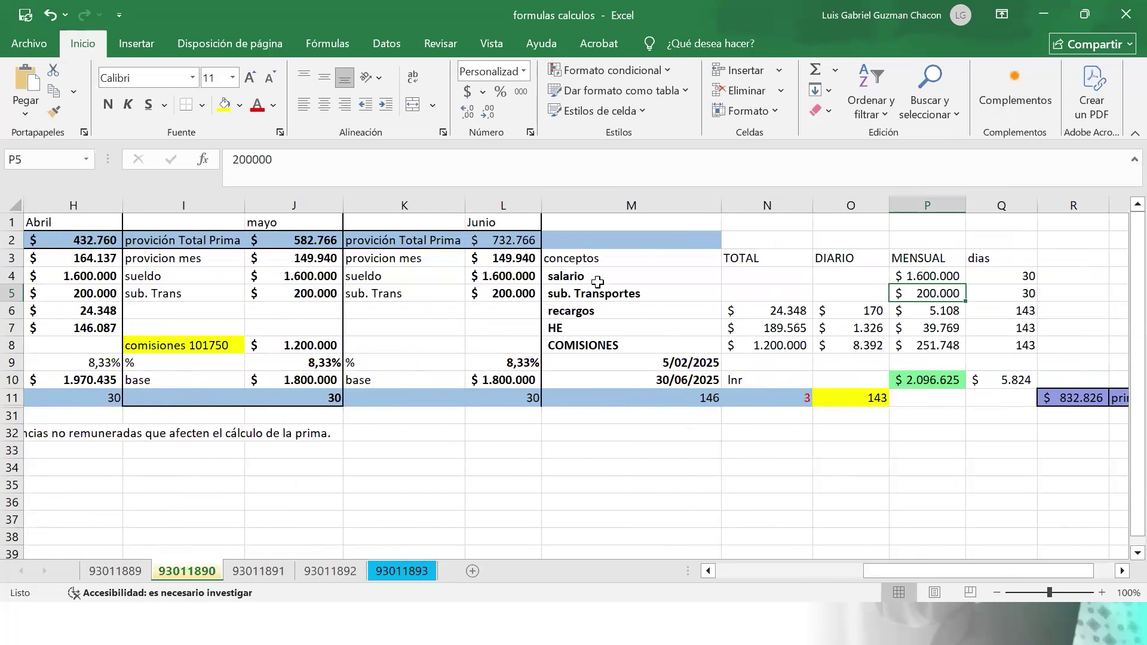
{"action": "key", "text": "Right"}
{"action": "key", "text": "Right"}
{"action": "key", "text": "Left"}
{"action": "key", "text": "Left"}
{"action": "key", "text": "Right"}
{"action": "key", "text": "Right"}
{"action": "key", "text": "Right"}
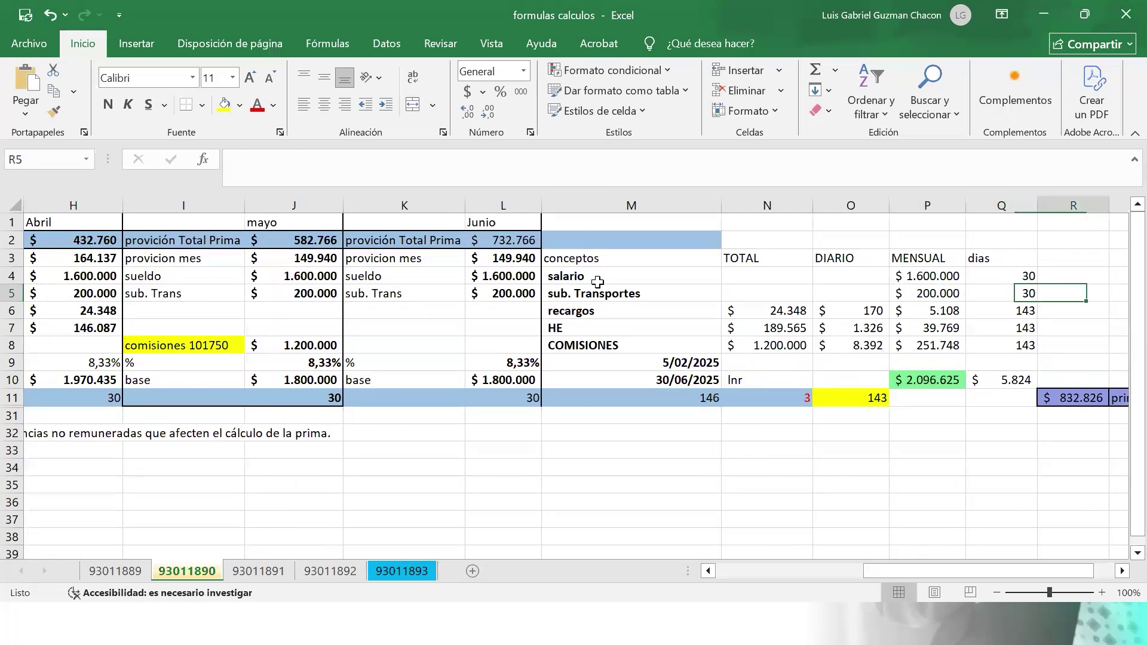
{"action": "key", "text": "Left"}
{"action": "key", "text": "Left"}
{"action": "key", "text": "Left"}
{"action": "key", "text": "Down"}
{"action": "key", "text": "Left"}
{"action": "key", "text": "Left"}
{"action": "key", "text": "Right"}
{"action": "key", "text": "Right"}
{"action": "key", "text": "Right"}
{"action": "key", "text": "Right"}
{"action": "key", "text": "Up"}
{"action": "key", "text": "Up"}
{"action": "key", "text": "Up"}
{"action": "key", "text": "Down"}
{"action": "key", "text": "Down"}
{"action": "key", "text": "Down"}
{"action": "key", "text": "Up"}
{"action": "key", "text": "Up"}
{"action": "key", "text": "Down"}
{"action": "key", "text": "Down"}
{"action": "key", "text": "Left"}
{"action": "key", "text": "Left"}
{"action": "key", "text": "Left"}
{"action": "key", "text": "Left"}
{"action": "key", "text": "Left"}
{"action": "key", "text": "Right"}
{"action": "key", "text": "Right"}
{"action": "key", "text": "F2"}
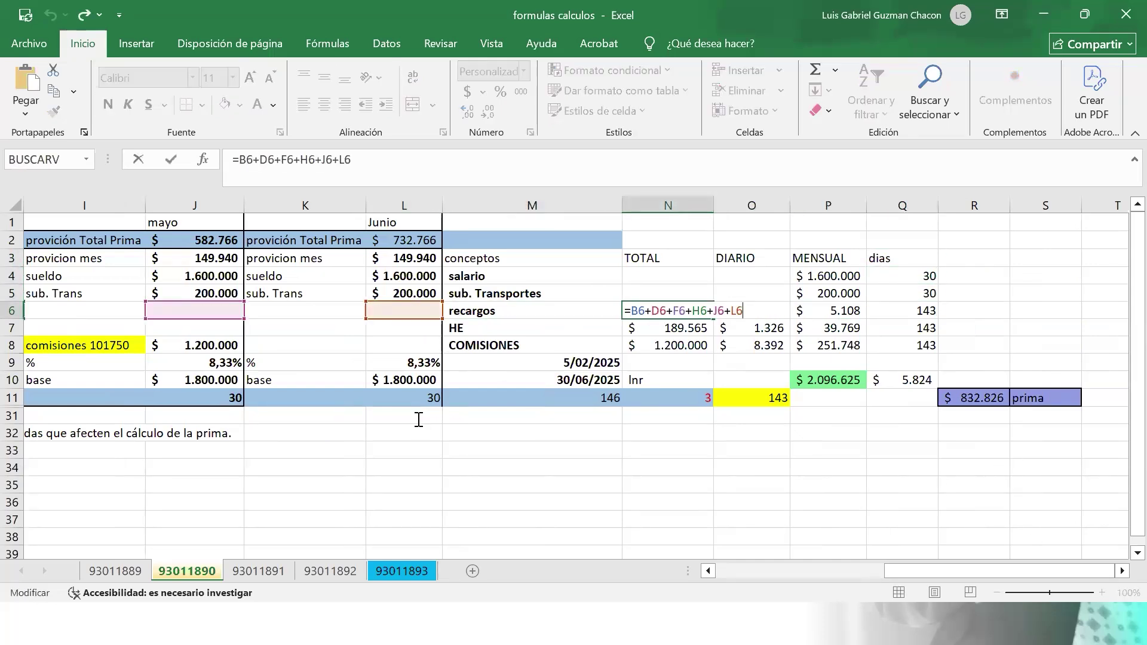
{"action": "key", "text": "alt+Tab"}
{"action": "left_click_drag", "start_coordinate": [294, 332], "coordinate": [463, 343]}
{"action": "left_click", "coordinate": [453, 336]}
{"action": "left_click", "coordinate": [465, 340]}
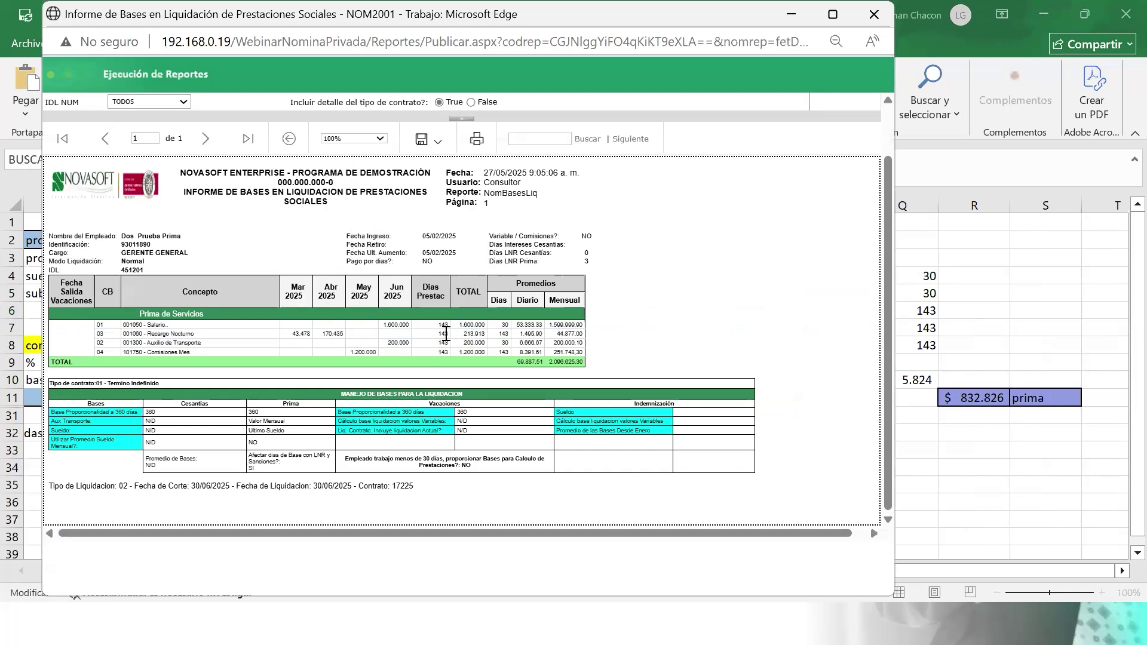
{"action": "key", "text": "alt+Tab"}
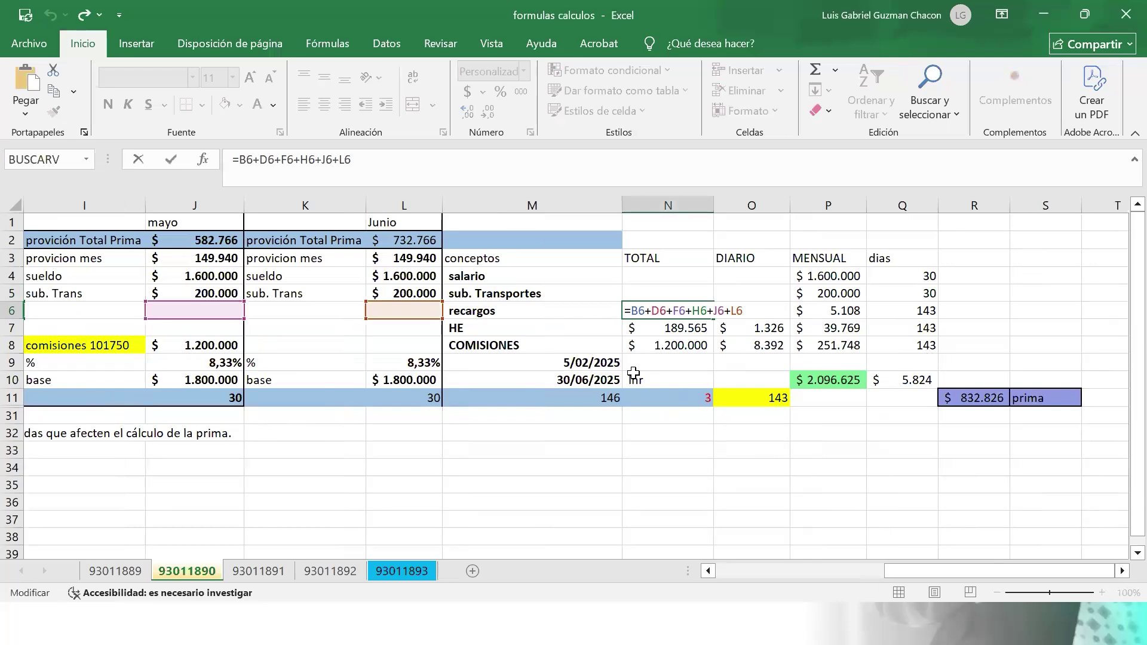
{"action": "left_click", "coordinate": [549, 363]}
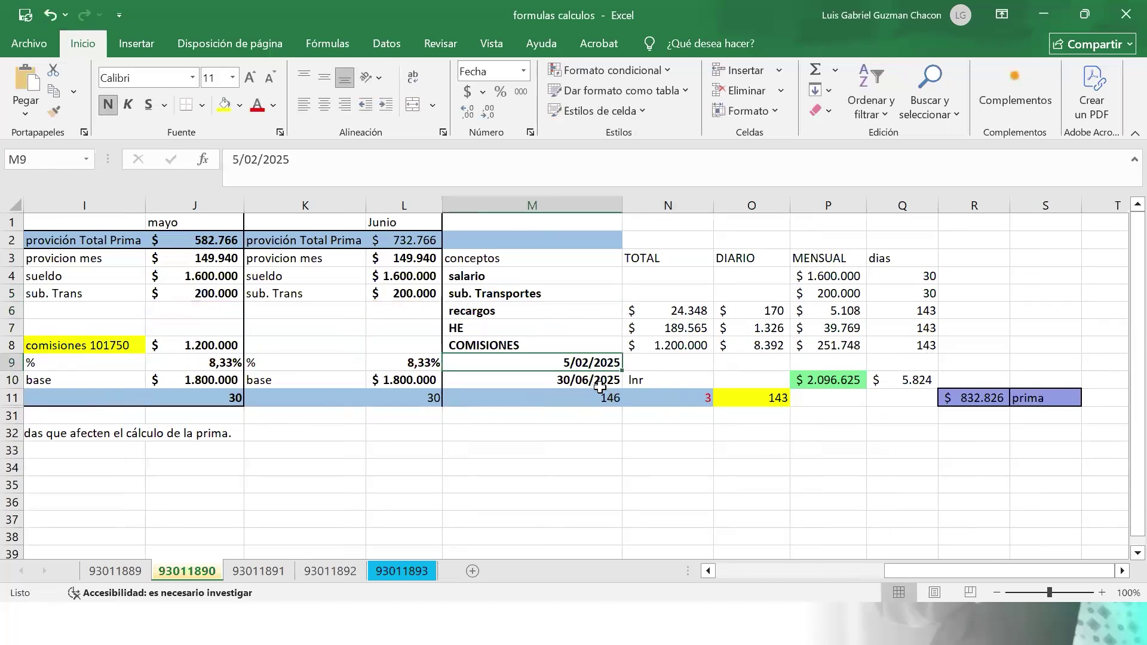
{"action": "double_click", "coordinate": [605, 398]}
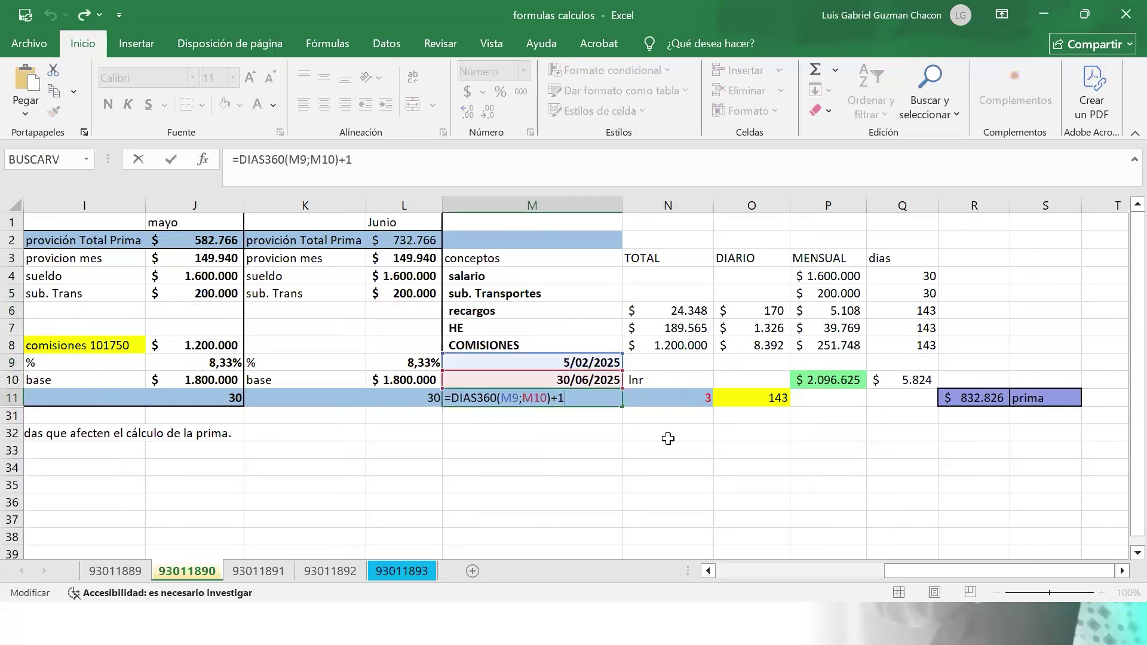
{"action": "key", "text": "Escape"}
{"action": "key", "text": "Up"}
{"action": "key", "text": "Up"}
{"action": "key", "text": "Down"}
{"action": "key", "text": "Down"}
{"action": "key", "text": "Up"}
{"action": "key", "text": "Down"}
{"action": "key", "text": "F2"}
{"action": "key", "text": "Escape"}
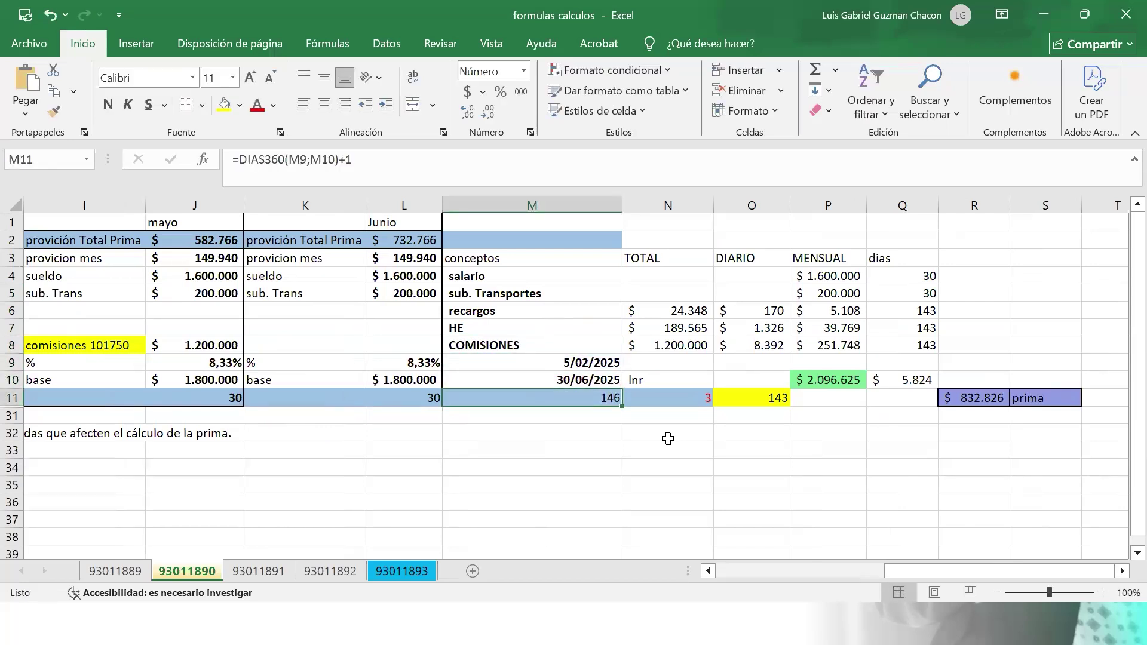
{"action": "key", "text": "Right"}
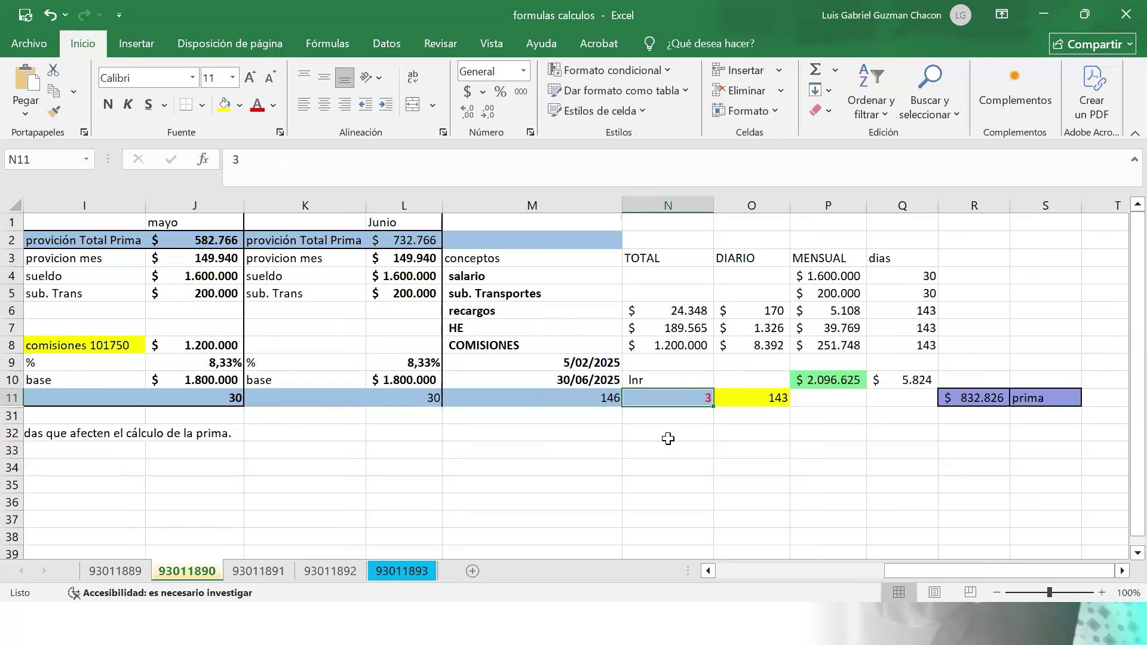
{"action": "key", "text": "Left"}
{"action": "key", "text": "Left"}
{"action": "key", "text": "Right"}
{"action": "key", "text": "Right"}
{"action": "key", "text": "Left"}
{"action": "key", "text": "Right"}
{"action": "key", "text": "Left"}
{"action": "key", "text": "Left"}
{"action": "key", "text": "Right"}
{"action": "key", "text": "Right"}
{"action": "key", "text": "Left"}
{"action": "key", "text": "Right"}
{"action": "key", "text": "Right"}
{"action": "key", "text": "Left"}
{"action": "key", "text": "Left"}
{"action": "key", "text": "Right"}
{"action": "key", "text": "Right"}
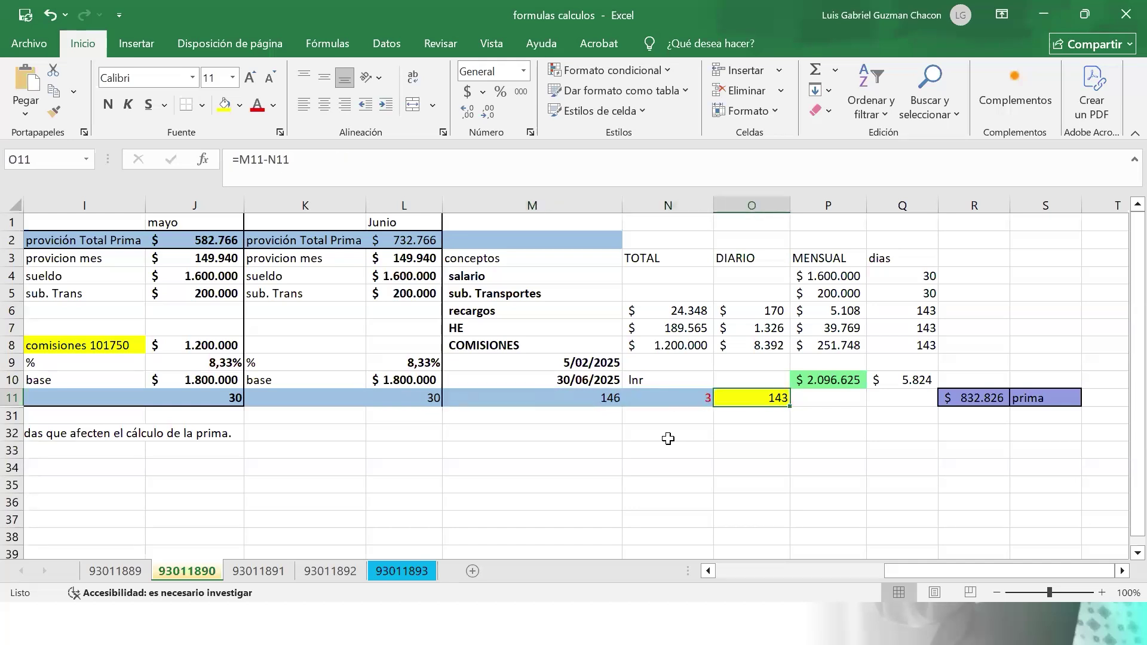
{"action": "key", "text": "Left"}
{"action": "key", "text": "Left"}
{"action": "key", "text": "Right"}
{"action": "key", "text": "Right"}
{"action": "key", "text": "Left"}
{"action": "key", "text": "Left"}
{"action": "key", "text": "Right"}
{"action": "key", "text": "Right"}
{"action": "key", "text": "Left"}
{"action": "key", "text": "Left"}
{"action": "key", "text": "Right"}
{"action": "key", "text": "Right"}
{"action": "left_click", "coordinate": [925, 311]}
{"action": "key", "text": "Left"}
{"action": "key", "text": "Left"}
{"action": "key", "text": "Left"}
{"action": "key", "text": "Left"}
{"action": "key", "text": "shift+Down"}
{"action": "key", "text": "shift+Down"}
{"action": "key", "text": "Up"}
{"action": "key", "text": "Down"}
{"action": "key", "text": "shift+Down"}
{"action": "key", "text": "shift+Down"}
{"action": "key", "text": "Up"}
{"action": "key", "text": "Down"}
{"action": "key", "text": "shift+Down"}
{"action": "key", "text": "shift+Down"}
{"action": "key", "text": "Right"}
{"action": "key", "text": "Right"}
{"action": "key", "text": "Left"}
- Check the N6 recargos total and O6 daily recargos formula =N6/Q6 against the 143 days
{"action": "key", "text": "F2"}
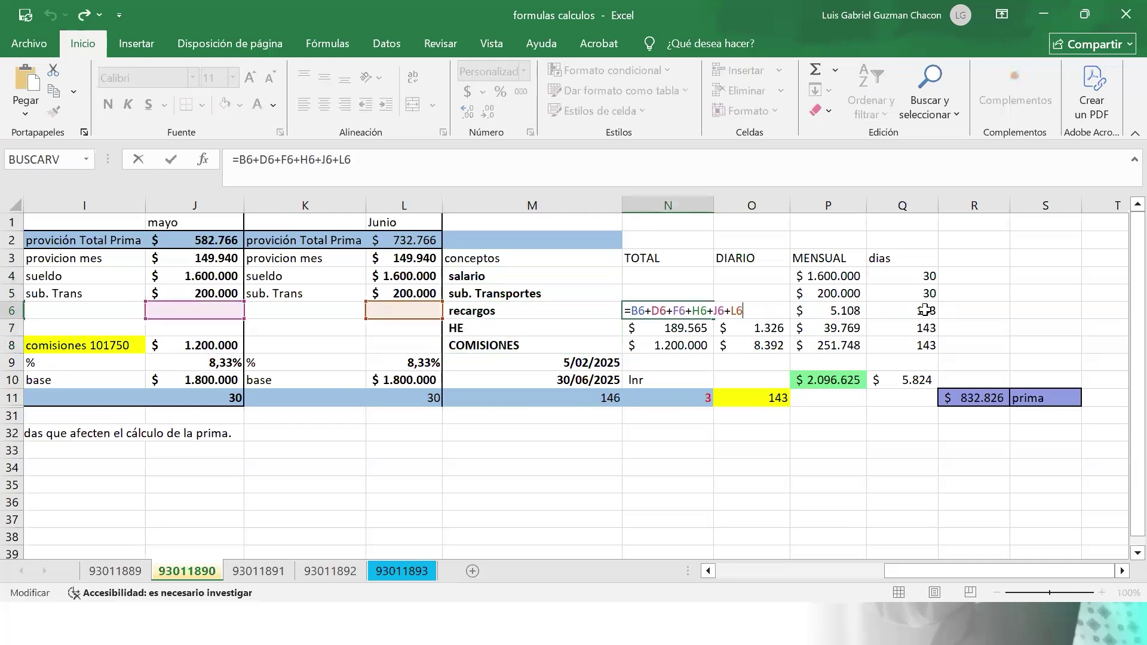
{"action": "left_click_drag", "start_coordinate": [897, 571], "coordinate": [935, 578]}
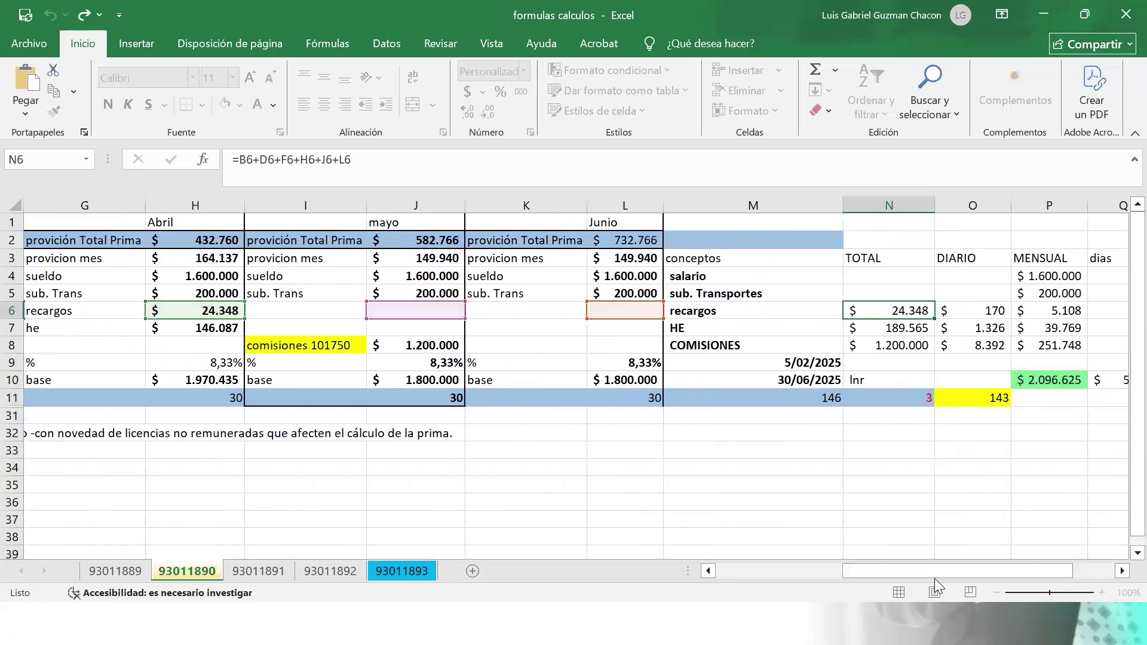
{"action": "key", "text": "Right"}
{"action": "key", "text": "Right"}
{"action": "key", "text": "Right"}
{"action": "key", "text": "Left"}
{"action": "key", "text": "Left"}
{"action": "key", "text": "Right"}
{"action": "key", "text": "Left"}
{"action": "key", "text": "F2"}
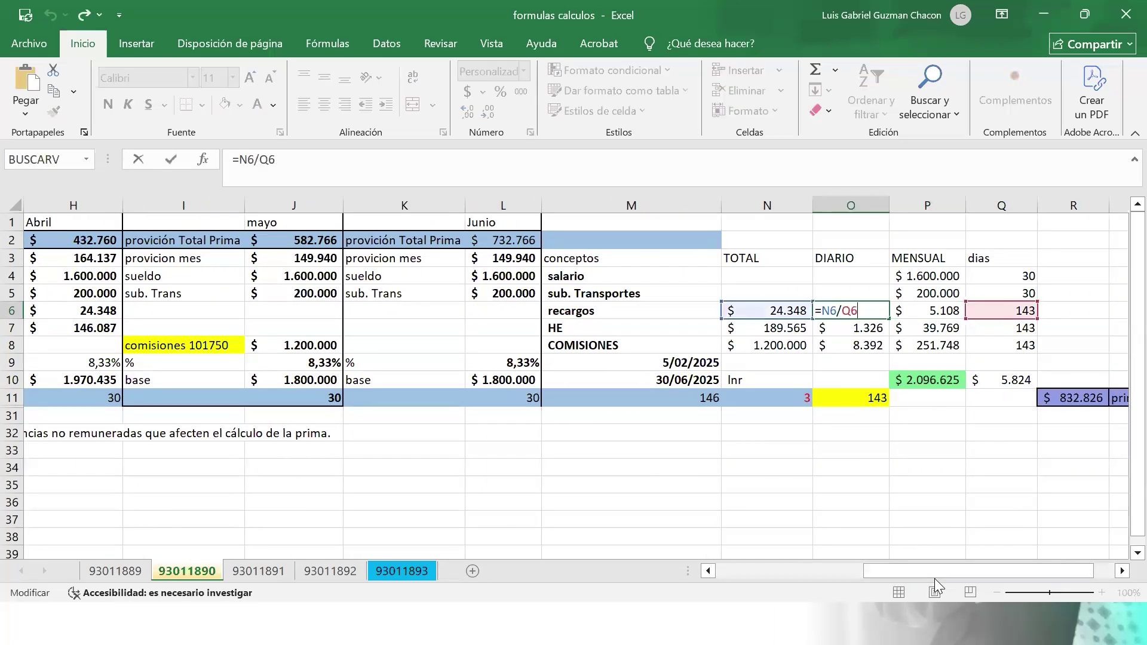
{"action": "key", "text": "Escape"}
{"action": "key", "text": "F2"}
{"action": "key", "text": "Escape"}
{"action": "left_click", "coordinate": [1031, 311]}
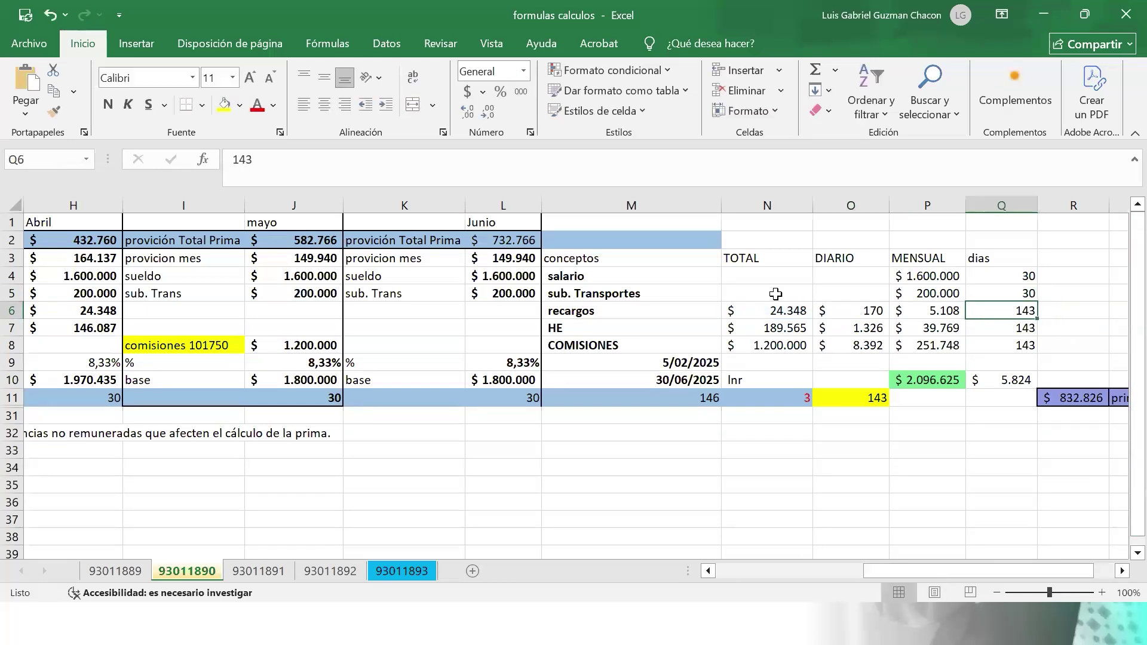
{"action": "left_click", "coordinate": [874, 308]}
{"action": "key", "text": "F2"}
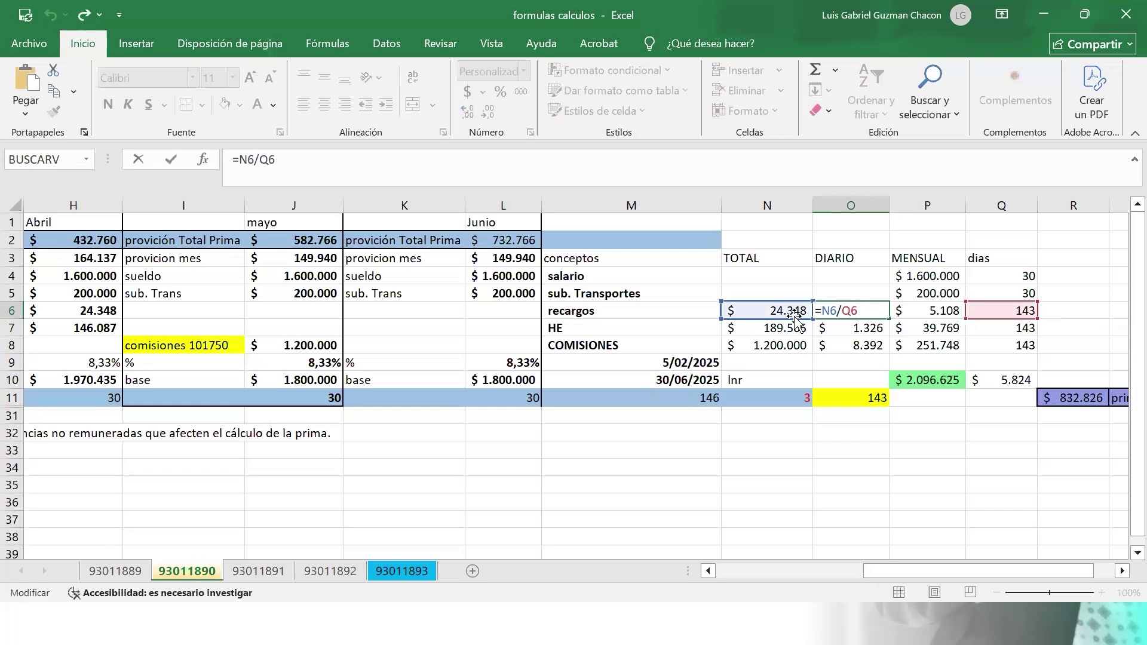
{"action": "key", "text": "Escape"}
- Verify the monthly recargos in P6 uses the formula =O6*30
{"action": "key", "text": "Right"}
{"action": "key", "text": "Left"}
{"action": "key", "text": "Right"}
{"action": "key", "text": "F2"}
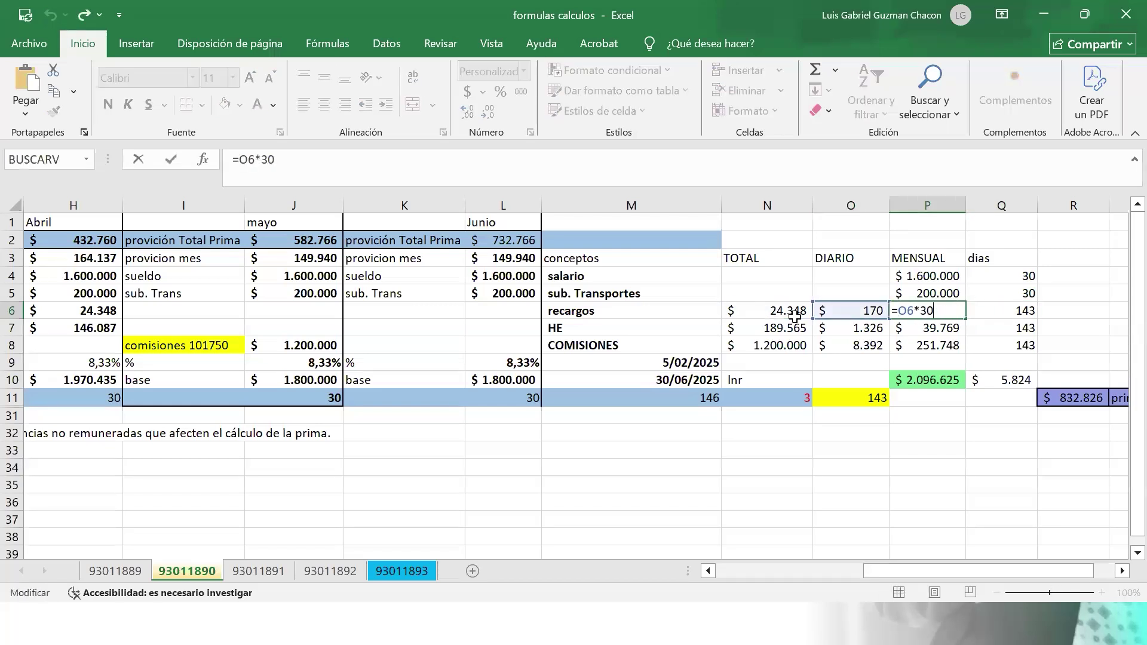
{"action": "key", "text": "Escape"}
{"action": "key", "text": "Left"}
{"action": "key", "text": "Right"}
{"action": "key", "text": "Up"}
{"action": "key", "text": "Down"}
{"action": "key", "text": "Left"}
{"action": "key", "text": "Left"}
{"action": "key", "text": "Left"}
{"action": "key", "text": "Right"}
{"action": "key", "text": "Right"}
{"action": "key", "text": "Right"}
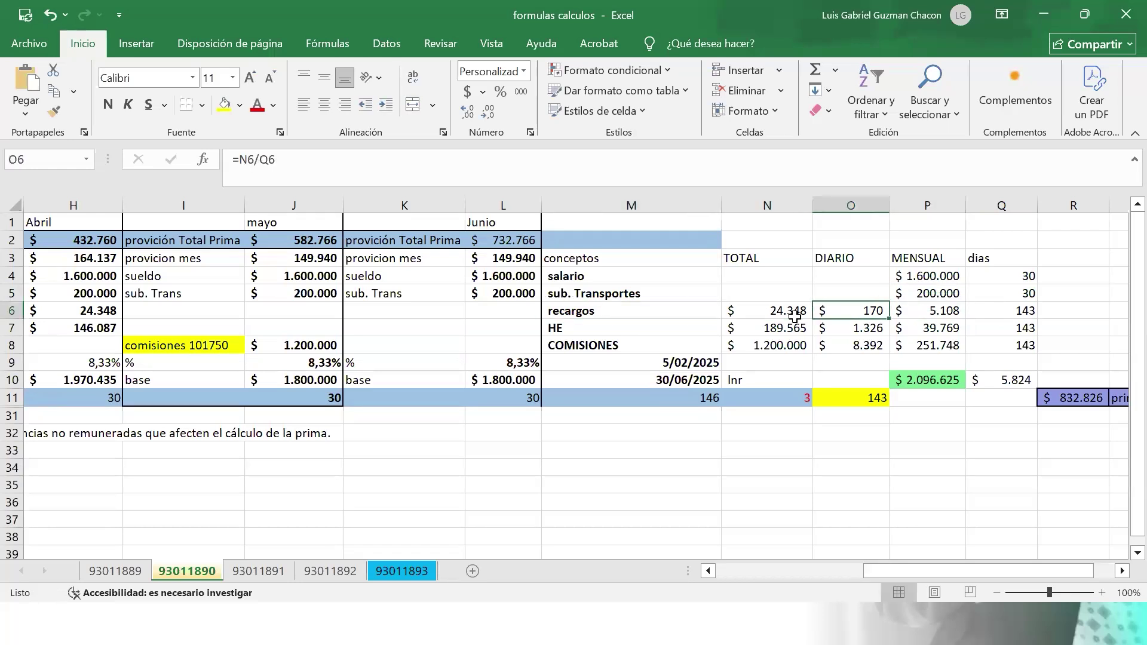
- Inspect the monthly commissions formula =O8*30 in P8
{"action": "key", "text": "Down"}
{"action": "key", "text": "Down"}
{"action": "key", "text": "Down"}
{"action": "key", "text": "Up"}
{"action": "key", "text": "F2"}
{"action": "key", "text": "Return"}
- Confirm the P10 monthly base total =SUMA(P4:P9) equals 2.096.625
{"action": "key", "text": "Down"}
{"action": "key", "text": "F2"}
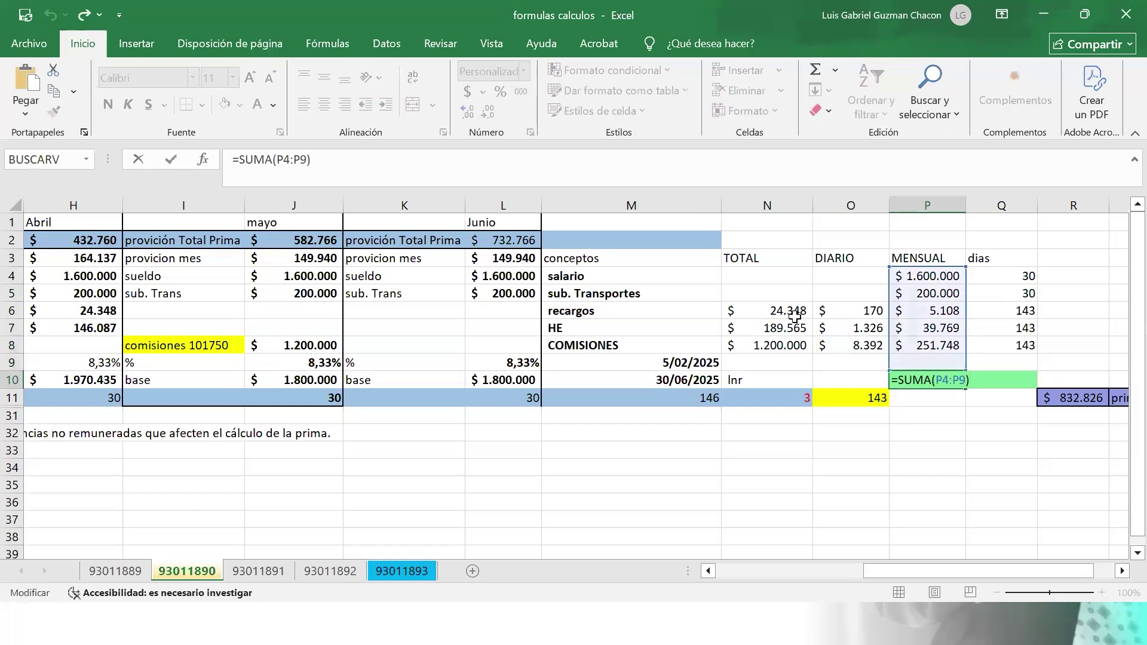
{"action": "key", "text": "Escape"}
{"action": "key", "text": "Up"}
{"action": "key", "text": "Up"}
{"action": "key", "text": "Up"}
{"action": "key", "text": "Up"}
{"action": "key", "text": "Up"}
{"action": "key", "text": "Up"}
{"action": "key", "text": "Down"}
{"action": "key", "text": "Down"}
{"action": "key", "text": "Down"}
{"action": "key", "text": "Down"}
{"action": "key", "text": "Down"}
{"action": "key", "text": "Down"}
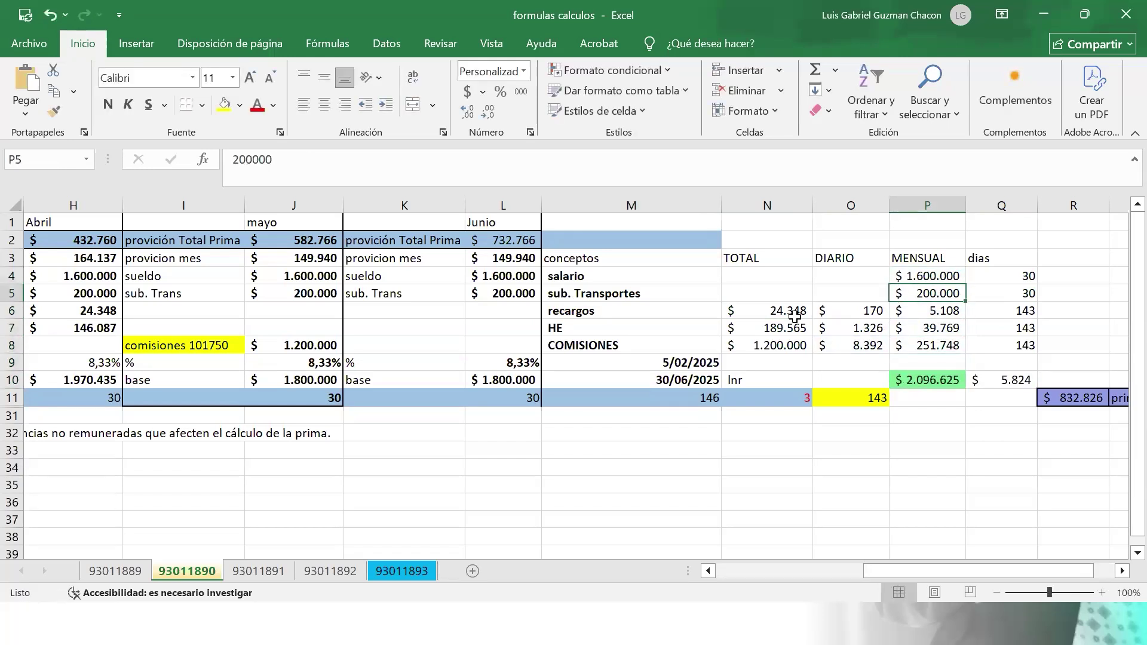
{"action": "key", "text": "F2"}
{"action": "key", "text": "Escape"}
{"action": "key", "text": "Up"}
{"action": "key", "text": "Up"}
{"action": "key", "text": "Up"}
{"action": "key", "text": "Up"}
{"action": "key", "text": "Up"}
{"action": "key", "text": "Up"}
{"action": "key", "text": "Down"}
{"action": "key", "text": "Down"}
{"action": "key", "text": "Up"}
{"action": "key", "text": "Up"}
{"action": "key", "text": "Down"}
{"action": "key", "text": "Down"}
{"action": "key", "text": "Down"}
{"action": "key", "text": "Down"}
{"action": "key", "text": "Down"}
{"action": "key", "text": "Down"}
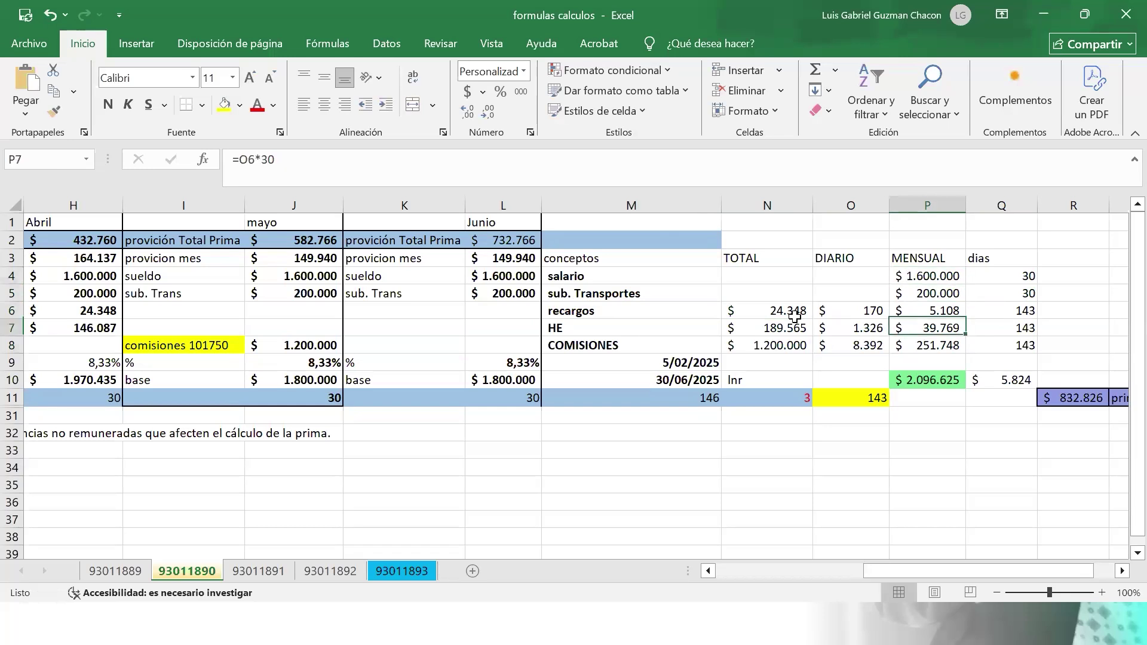
{"action": "key", "text": "F2"}
{"action": "key", "text": "Escape"}
- Compare the report's 2.096.625,30 monthly total with Excel's Q10 daily base formula =P10/360
{"action": "key", "text": "alt+Tab"}
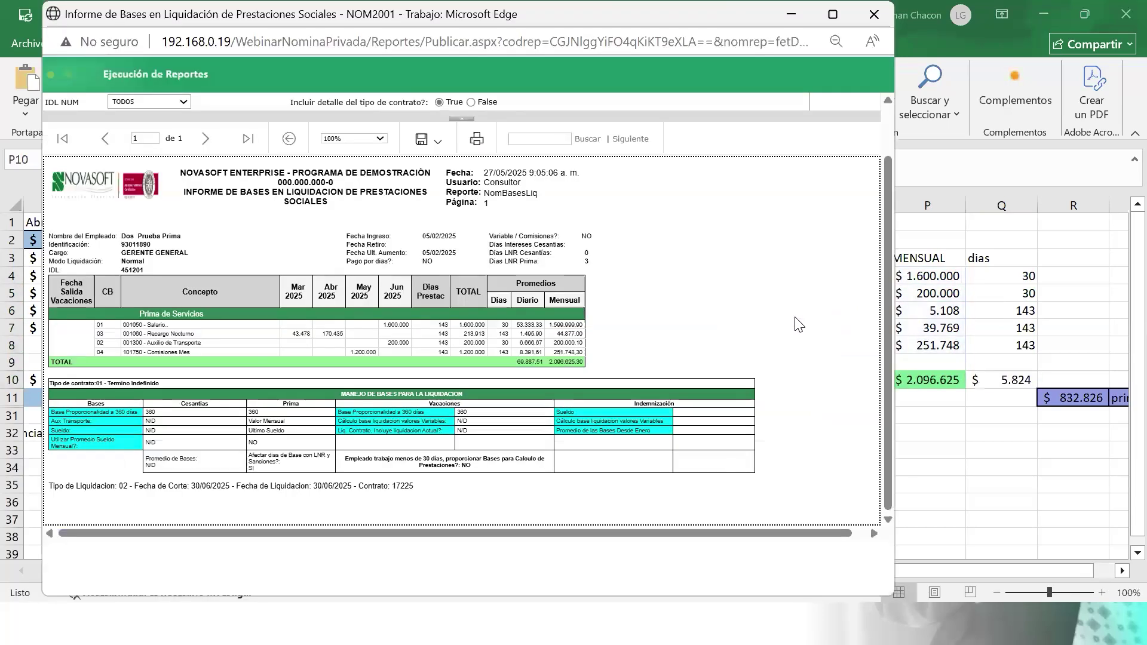
{"action": "key", "text": "alt+Tab"}
{"action": "key", "text": "alt+Tab"}
{"action": "left_click_drag", "start_coordinate": [555, 361], "coordinate": [583, 359]}
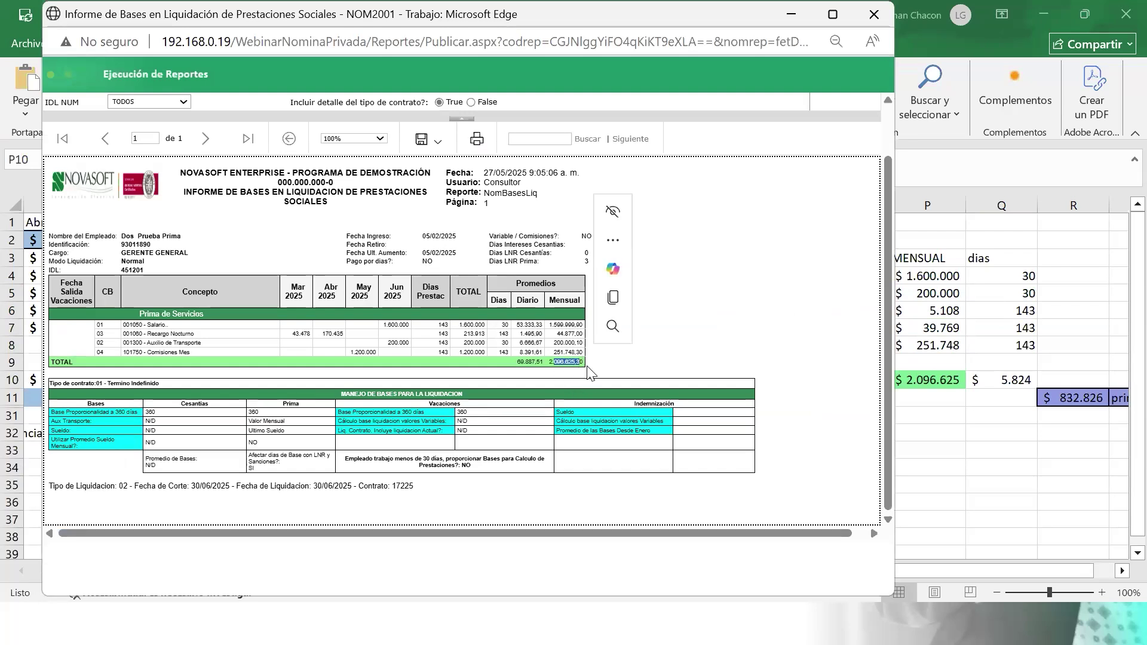
{"action": "key", "text": "alt+Tab"}
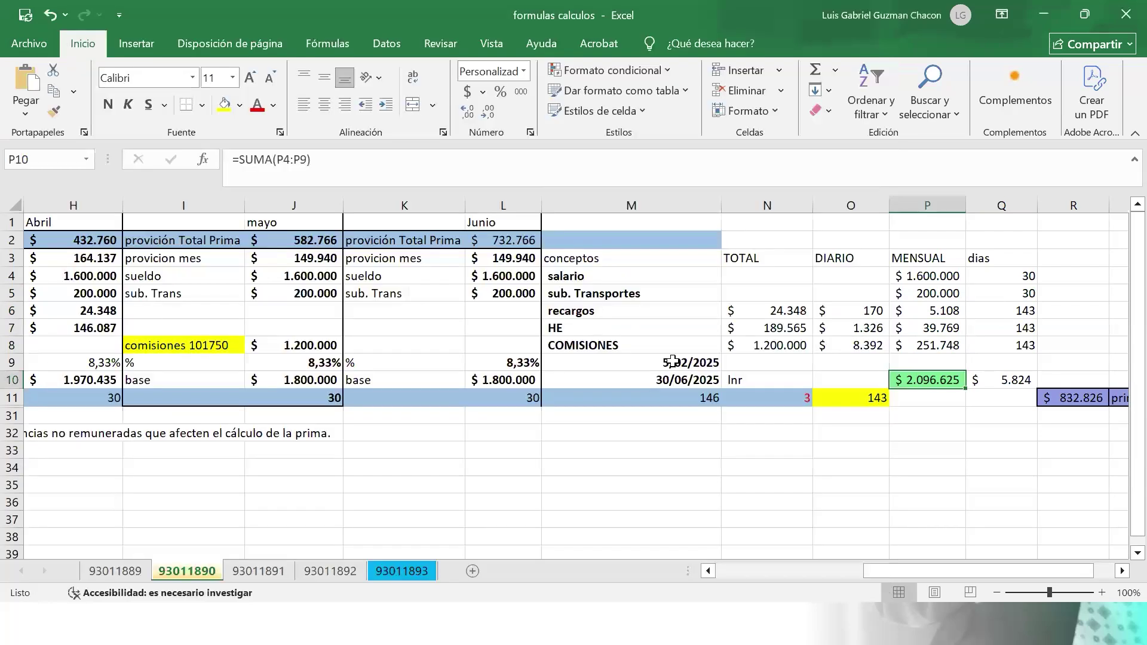
{"action": "key", "text": "Right"}
{"action": "key", "text": "F2"}
{"action": "key", "text": "Escape"}
- Check the R11 prima formula =Q10*L15, then return to the Novasoft main payroll page
{"action": "key", "text": "Right"}
{"action": "key", "text": "Right"}
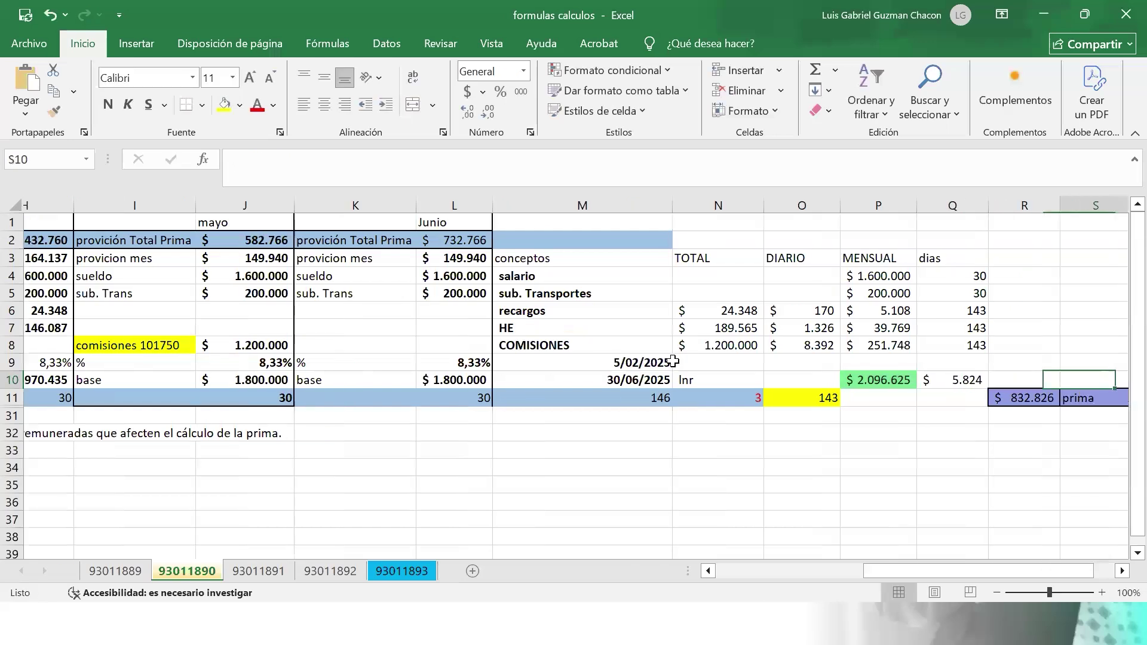
{"action": "key", "text": "Left"}
{"action": "key", "text": "Down"}
{"action": "key", "text": "F2"}
{"action": "key", "text": "Escape"}
{"action": "key", "text": "Up"}
{"action": "key", "text": "Left"}
{"action": "key", "text": "Down"}
{"action": "key", "text": "Right"}
{"action": "key", "text": "F2"}
{"action": "key", "text": "Escape"}
{"action": "key", "text": "F2"}
{"action": "key", "text": "alt+Tab"}
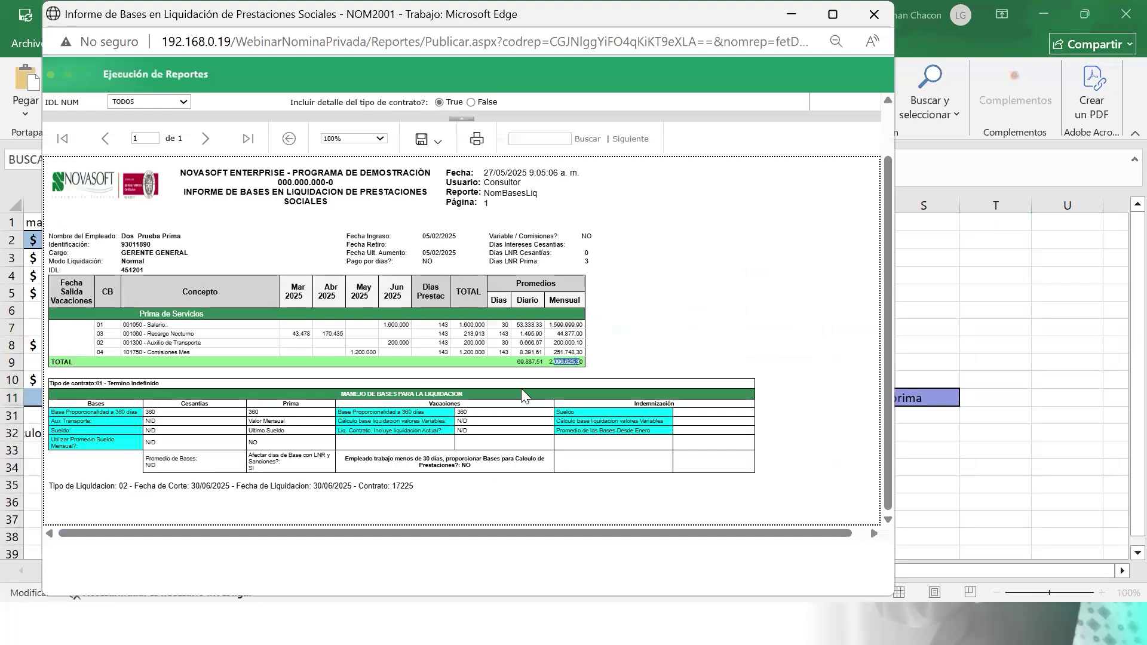
{"action": "key", "text": "alt+Tab"}
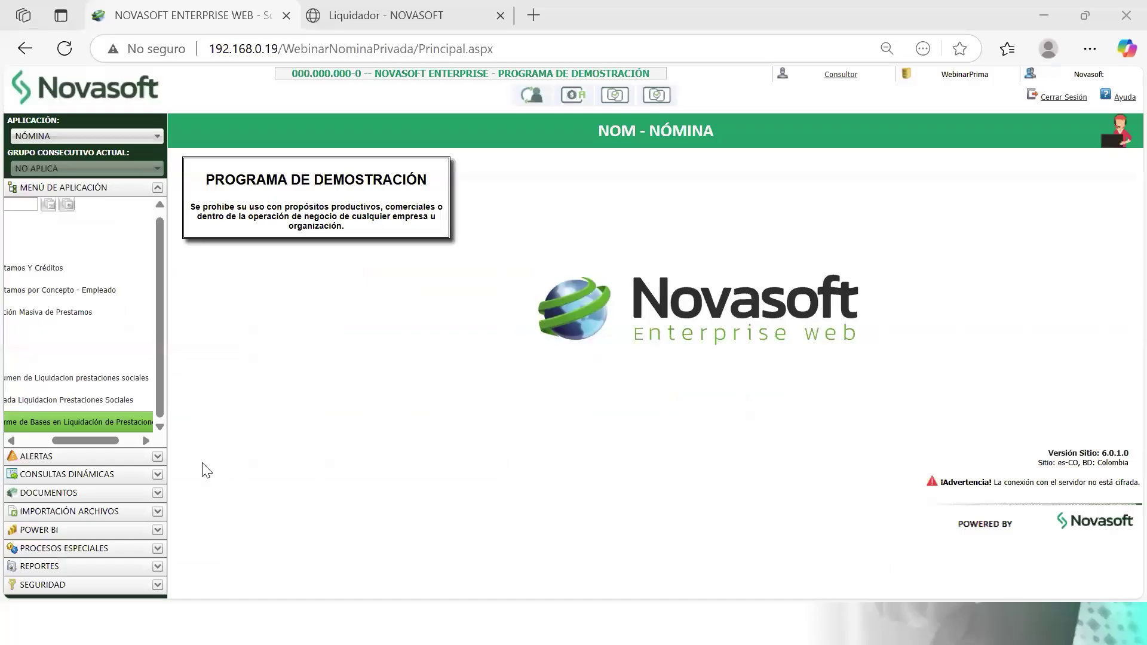
- Filter the menu to 'hoja' and open Información Hoja de Vida - Salarial for the employee
{"action": "left_click_drag", "start_coordinate": [84, 441], "coordinate": [51, 440]}
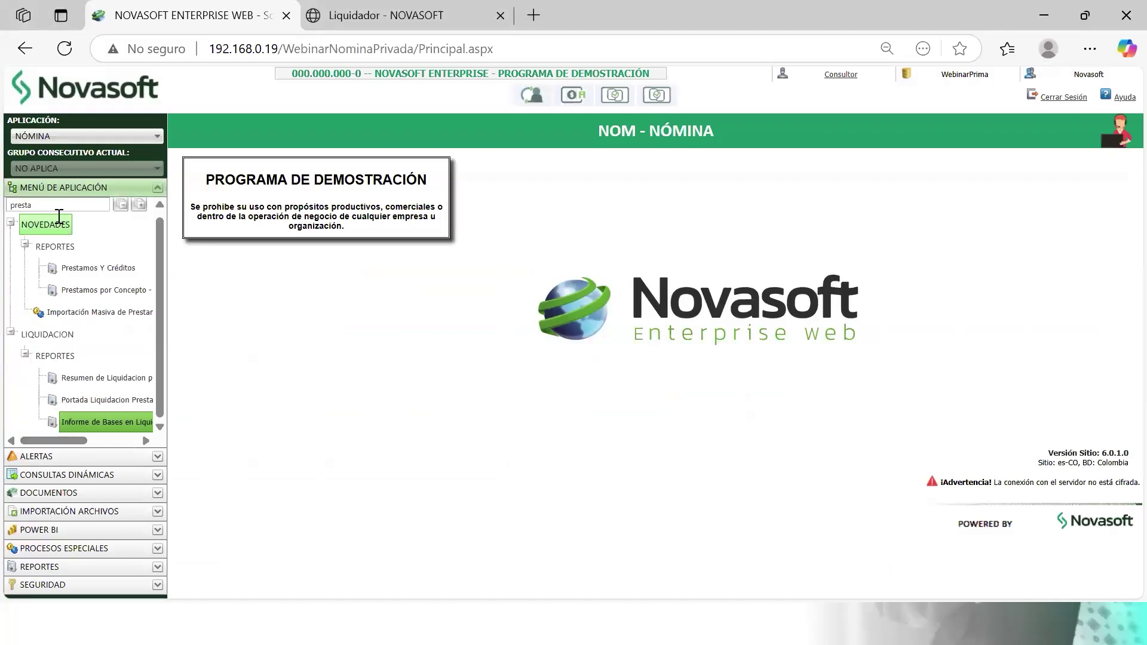
{"action": "double_click", "coordinate": [11, 209]}
{"action": "left_click", "coordinate": [12, 209]}
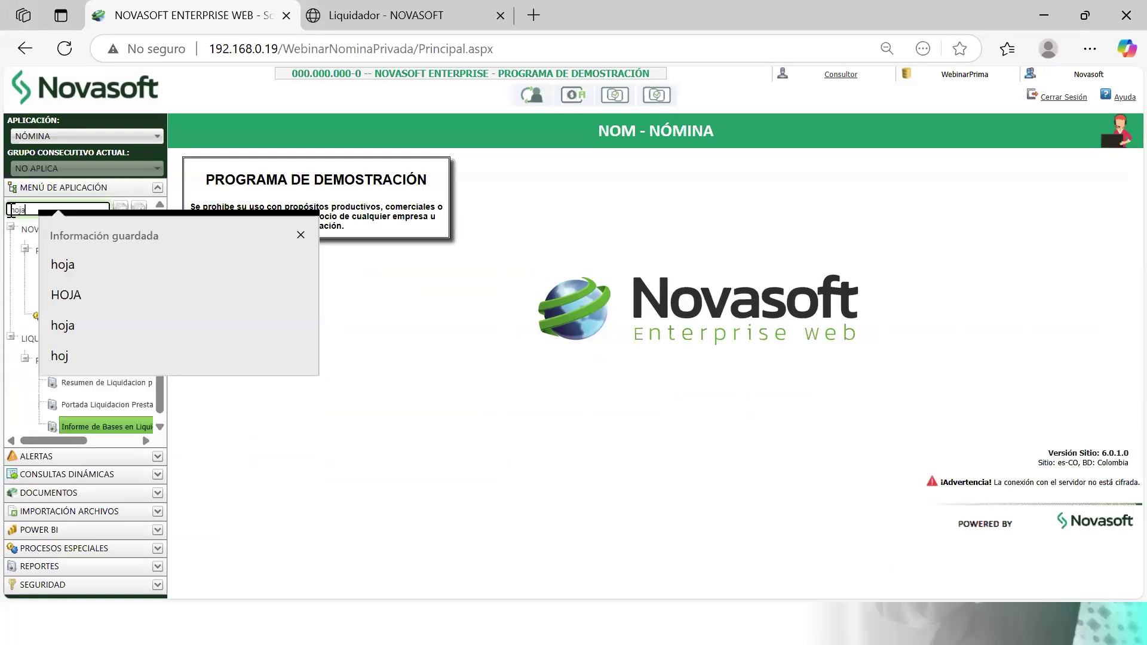
{"action": "left_click", "coordinate": [82, 261]}
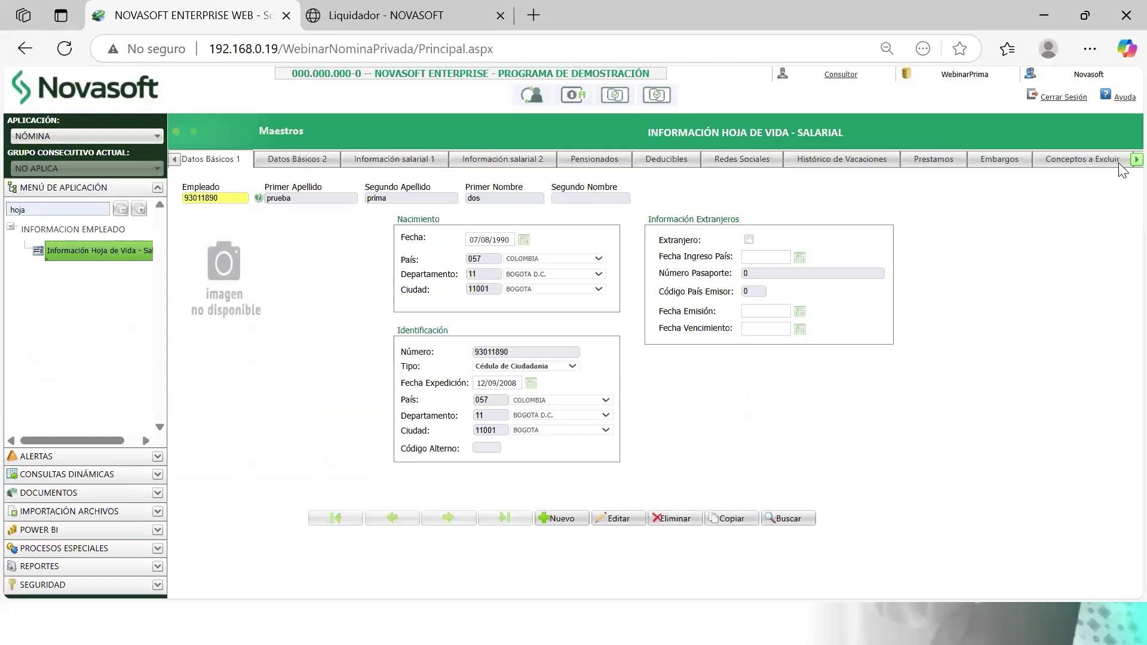
{"action": "mouse_move", "coordinate": [1126, 166]}
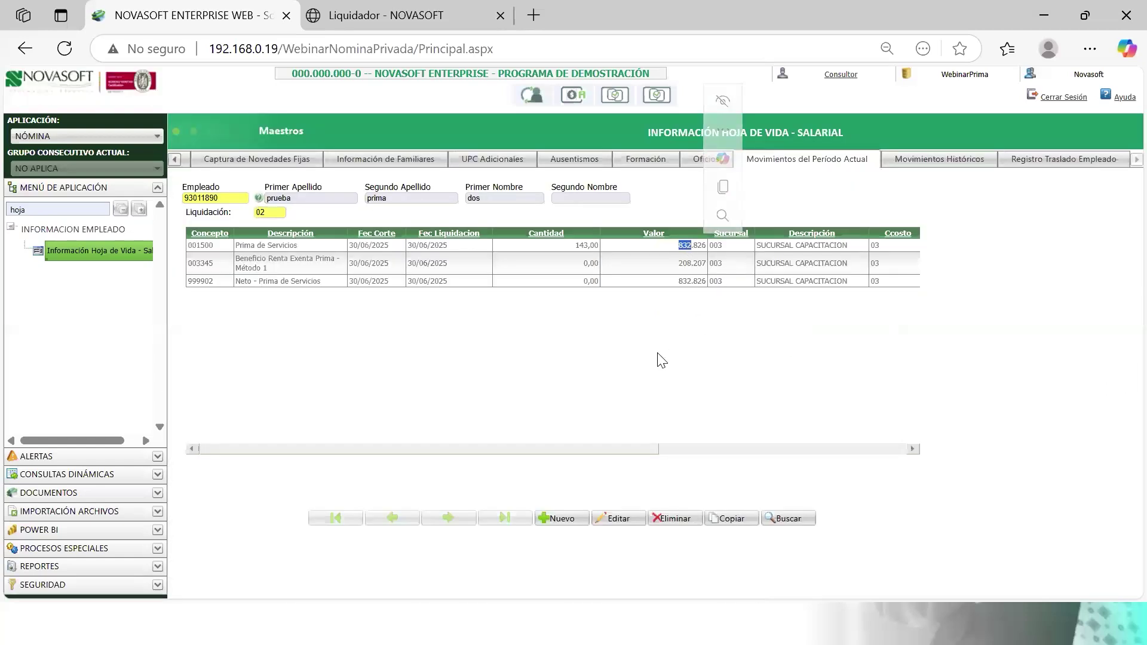
- Cross-check the 832.826 movement against Excel's R11 prima and P10 base total
{"action": "left_click", "coordinate": [711, 305]}
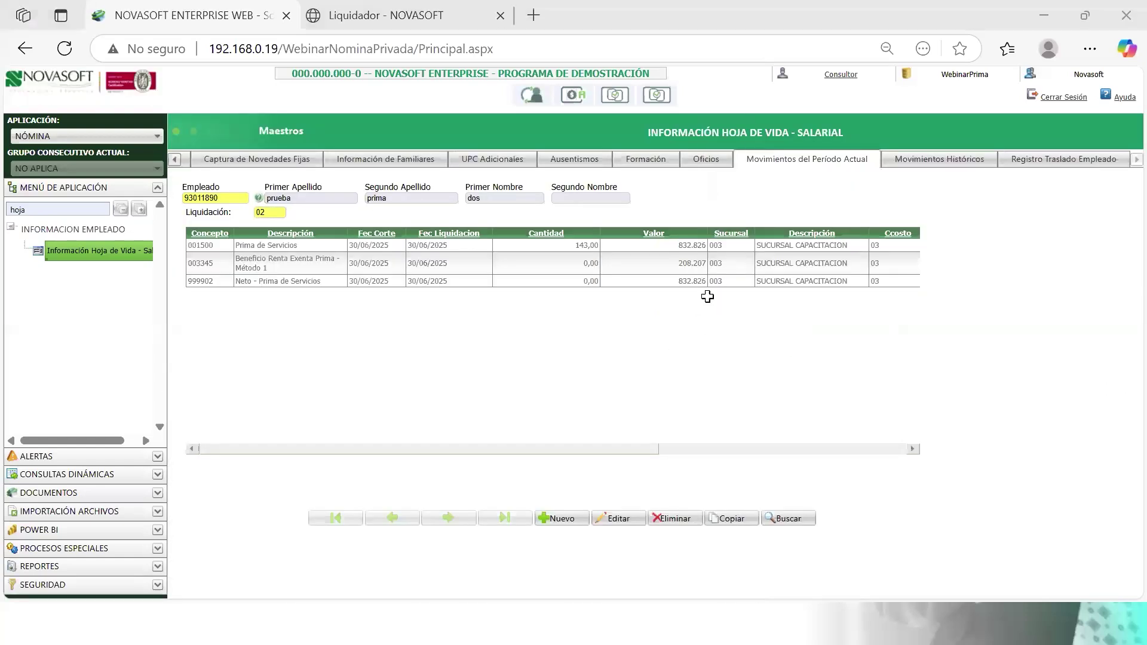
{"action": "key", "text": "alt+Tab"}
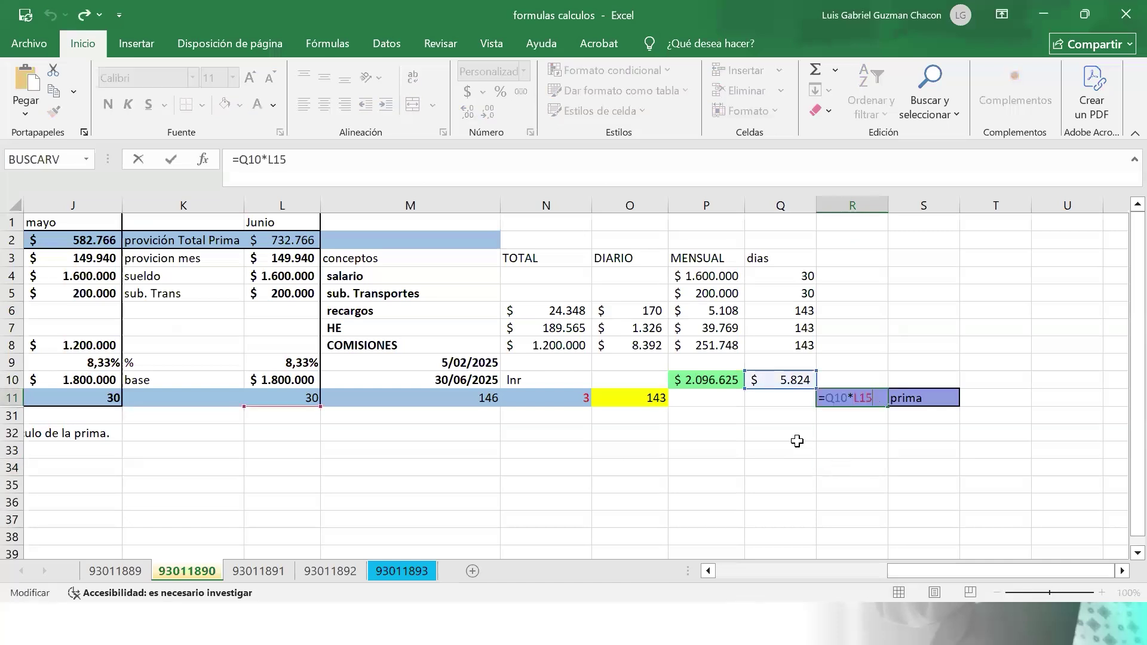
{"action": "key", "text": "Escape"}
{"action": "double_click", "coordinate": [714, 385]}
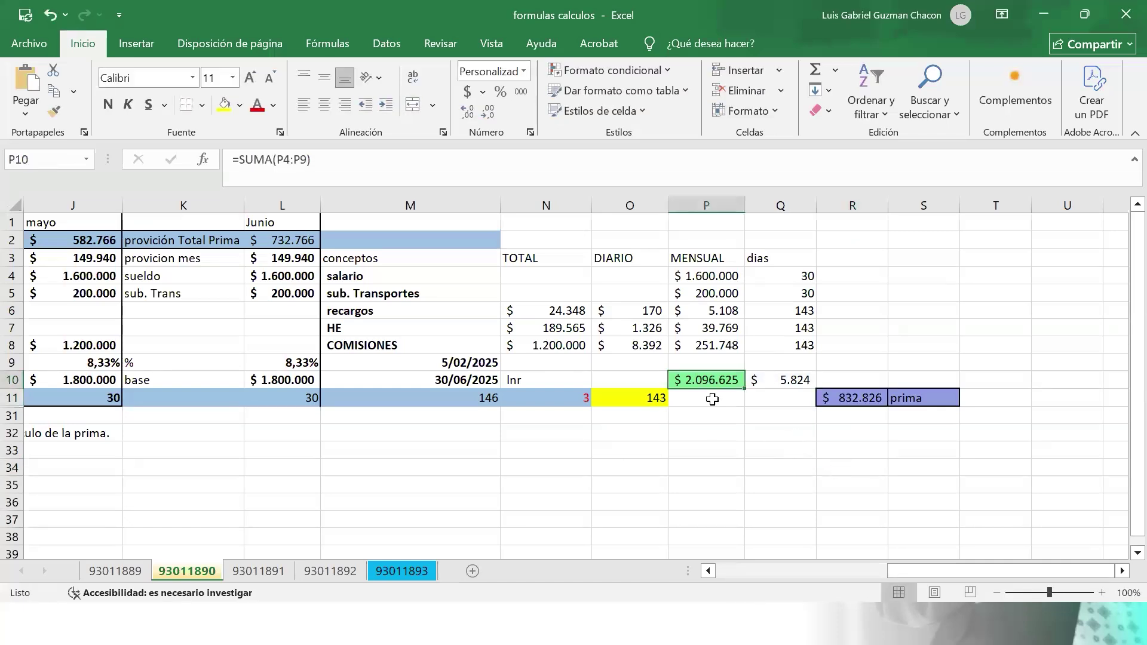
{"action": "key", "text": "Escape"}
{"action": "key", "text": "alt+Tab"}
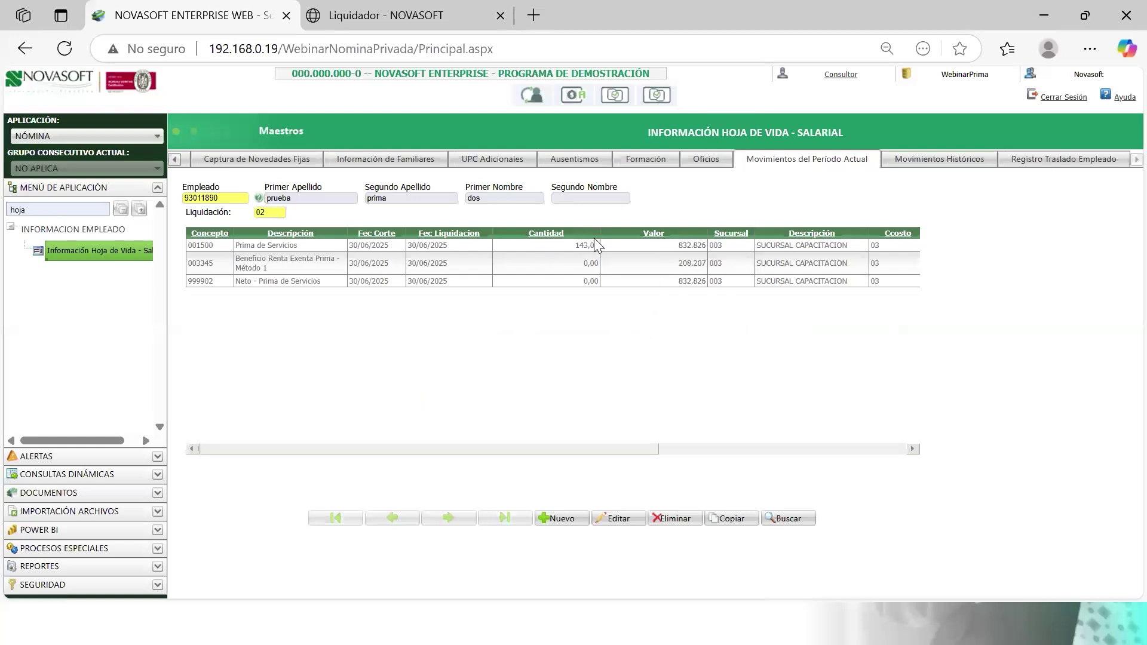
- Highlight the 143,00 days on the current-period Prima de Servicios movement
{"action": "left_click_drag", "start_coordinate": [576, 245], "coordinate": [595, 245]}
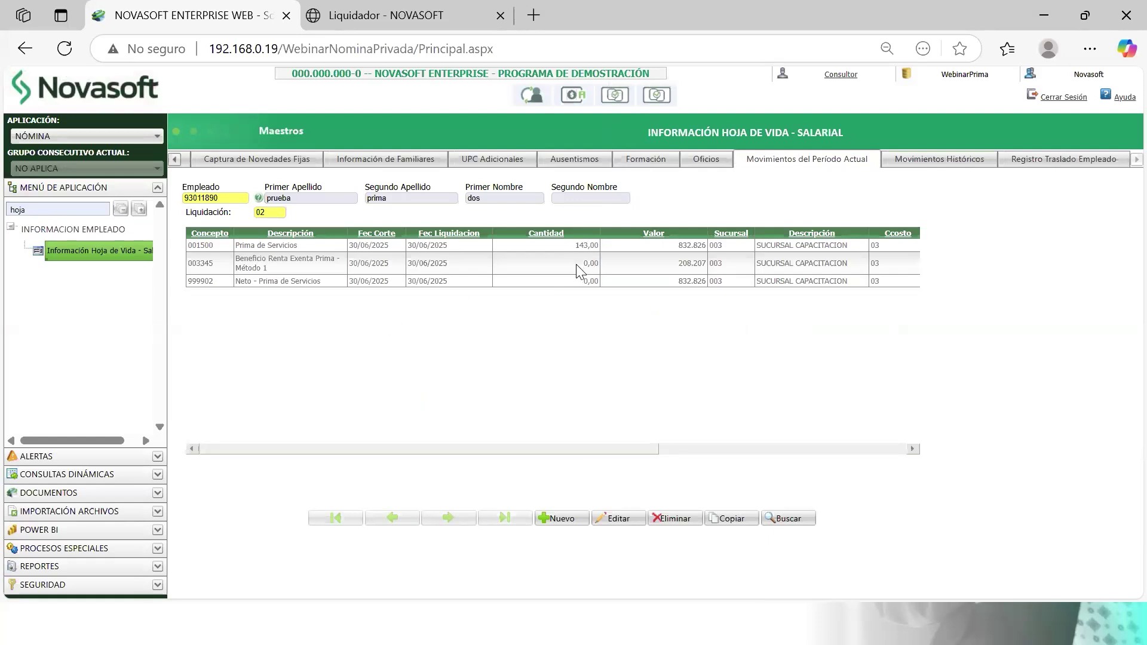
{"action": "mouse_move", "coordinate": [576, 245]}
{"action": "left_mouse_down"}
{"action": "mouse_move", "coordinate": [595, 246]}
{"action": "mouse_move", "coordinate": [586, 245]}
{"action": "left_mouse_up"}
{"action": "left_click", "coordinate": [591, 245]}
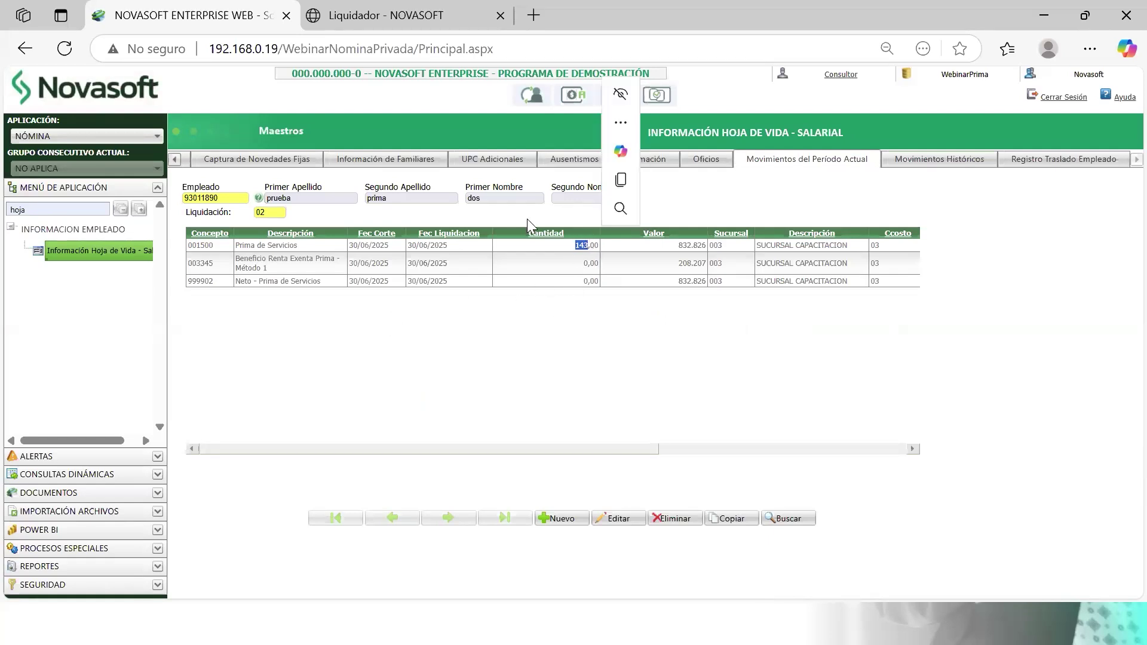
{"action": "left_click_drag", "start_coordinate": [751, 445], "coordinate": [579, 349]}
{"action": "left_click", "coordinate": [590, 248]}
{"action": "double_click", "coordinate": [573, 250]}
{"action": "left_click", "coordinate": [568, 313]}
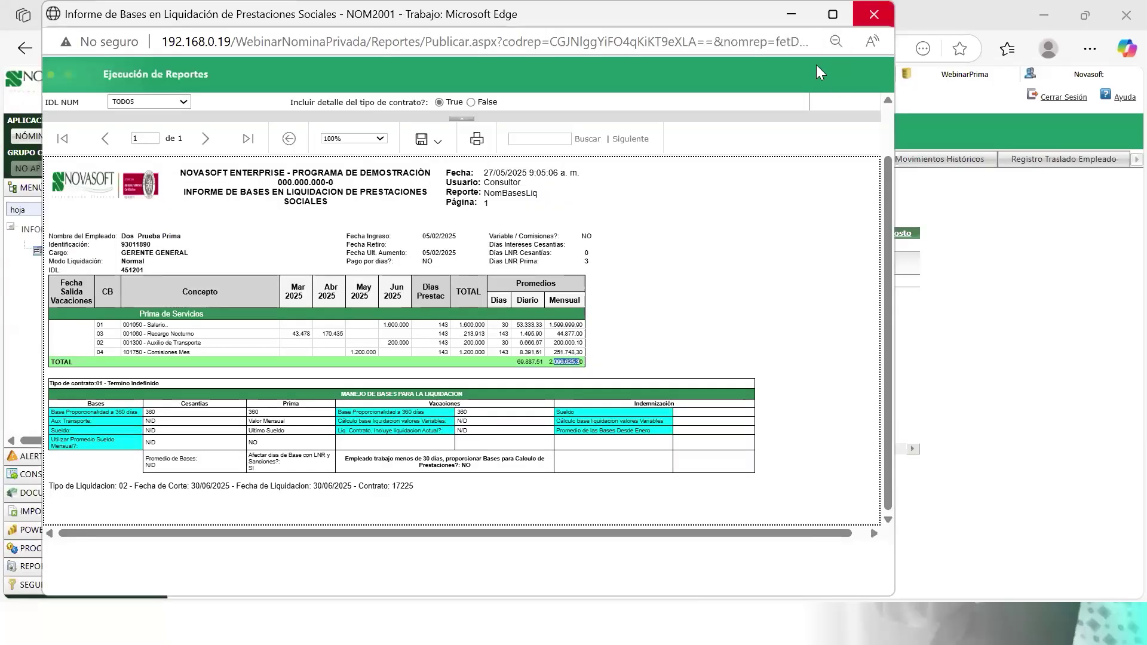
- Close the bases report and advance the presentation to the Escenario 3 slide
{"action": "left_click", "coordinate": [874, 13]}
{"action": "key", "text": "alt+Tab"}
{"action": "key", "text": "alt+Tab"}
{"action": "key", "text": "alt+Tab"}
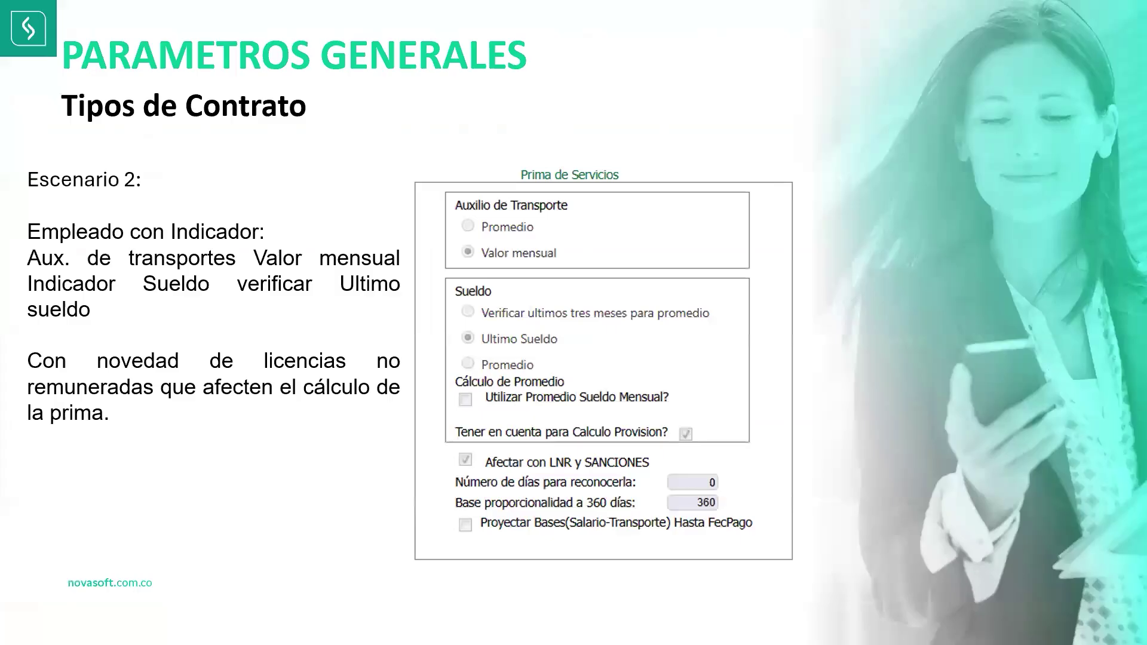
{"action": "key", "text": "Right"}
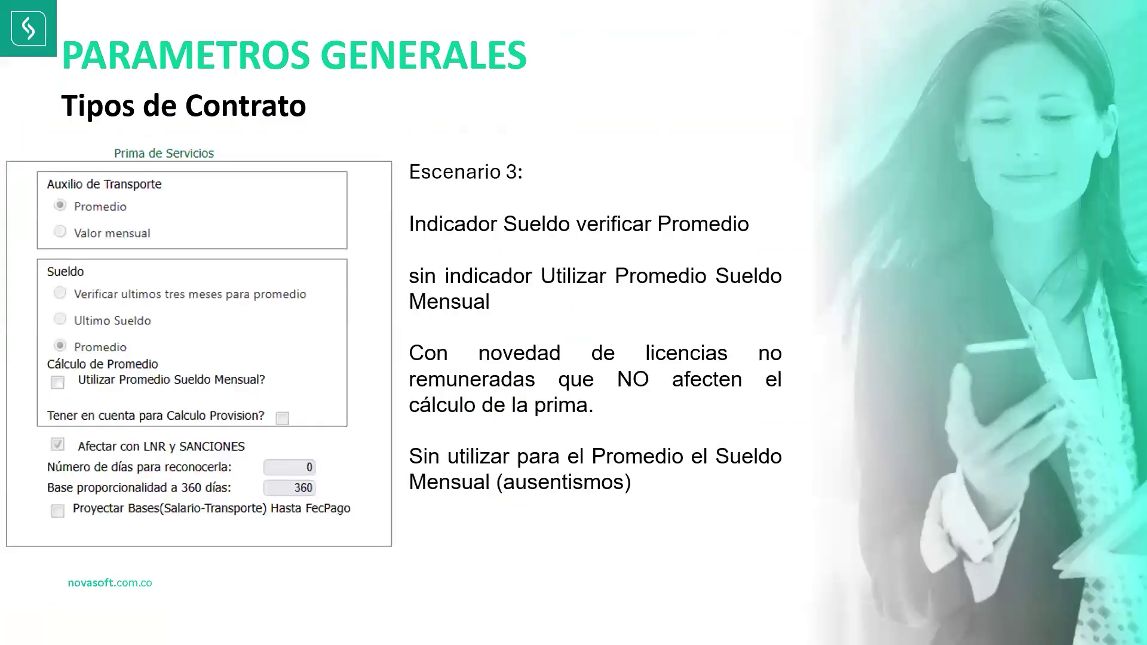
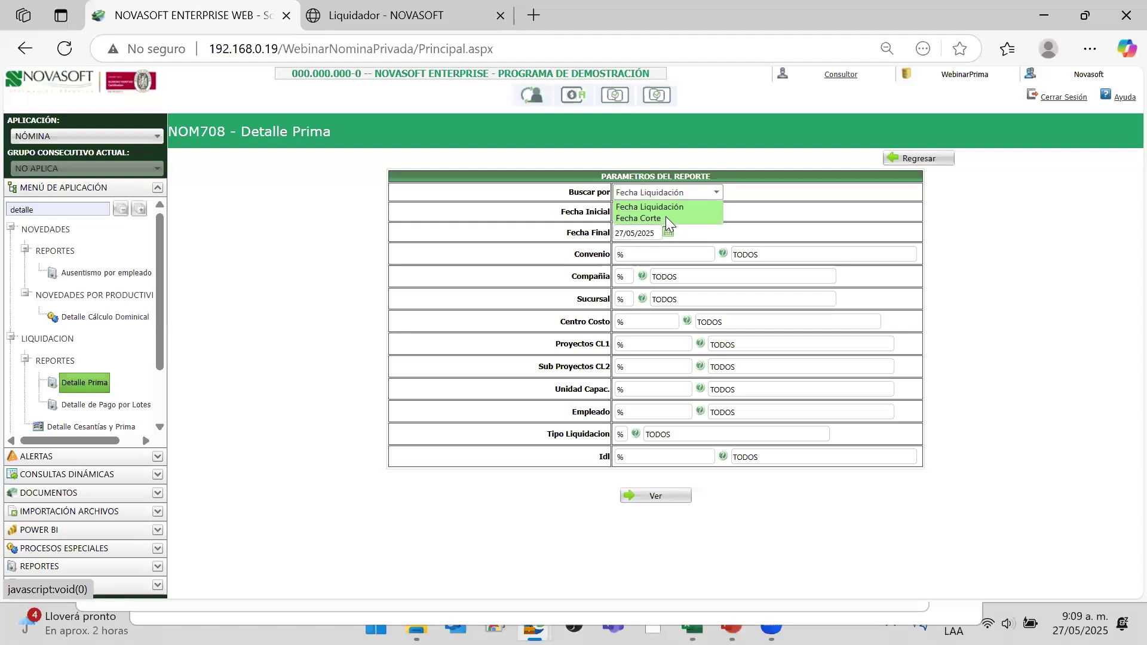
- Filter the application menu by 'presta' and open the Informe de Bases en Liquidación report
{"action": "left_click", "coordinate": [90, 210]}
{"action": "key", "text": "ctrl+a"}
{"action": "type", "text": "presta"}
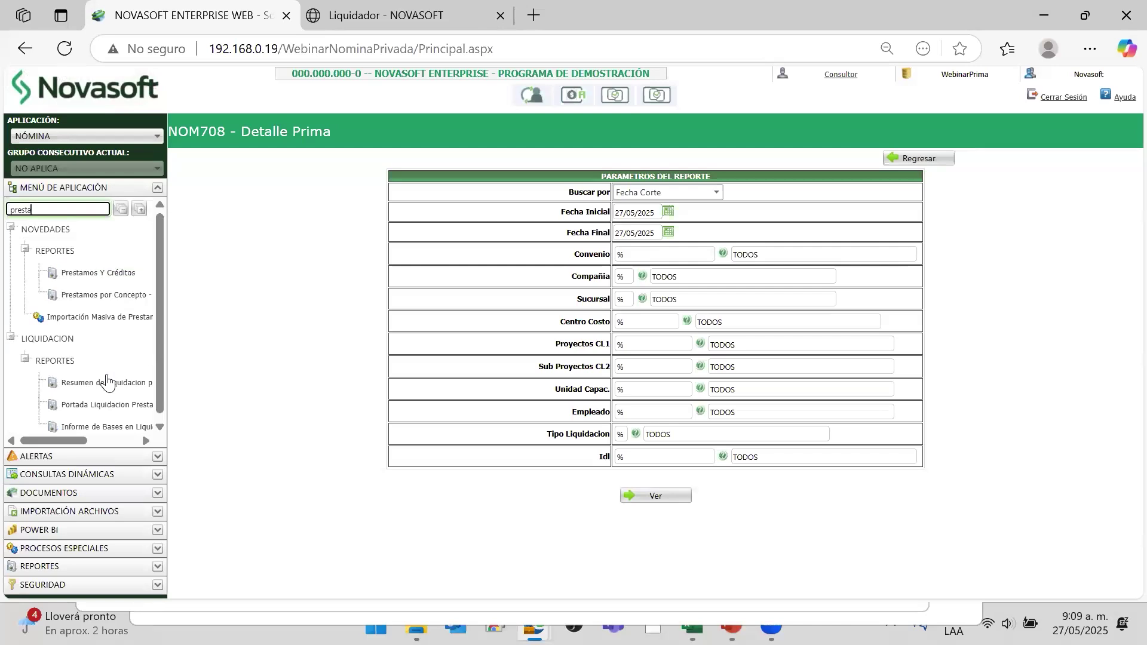
{"action": "left_click_drag", "start_coordinate": [87, 440], "coordinate": [9, 448]}
{"action": "left_click", "coordinate": [92, 424]}
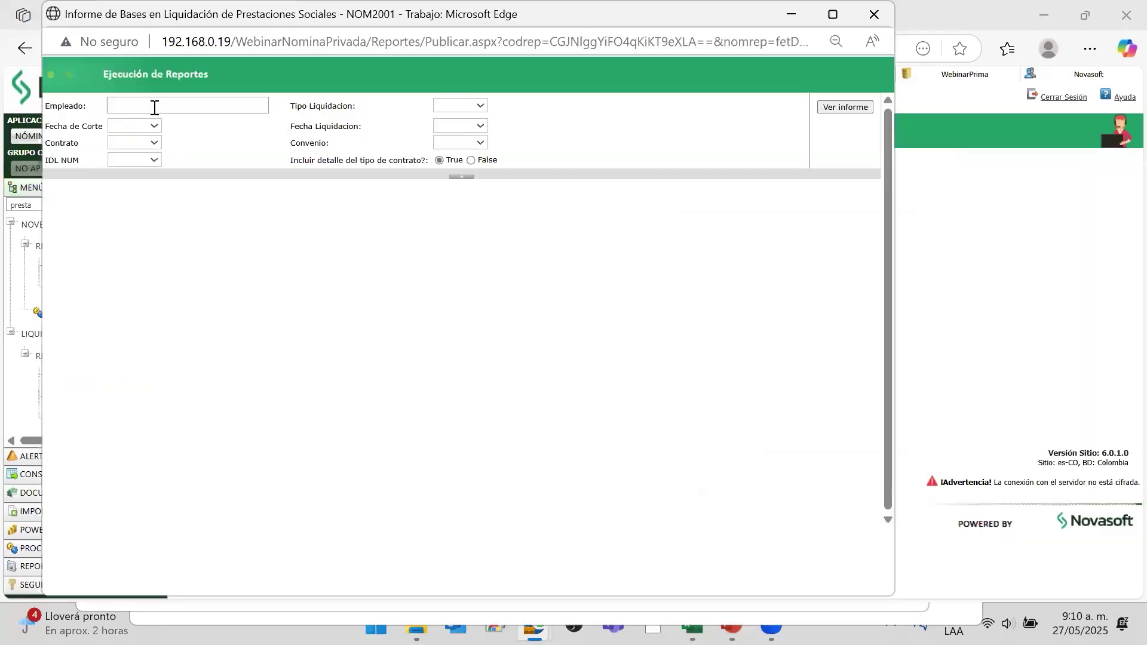
- Choose the employee, liquidation type 02-Prima de Servicios, and cut-off and liquidation dates 30/06/2025
{"action": "left_click", "coordinate": [154, 107]}
{"action": "left_click", "coordinate": [185, 163]}
{"action": "left_click", "coordinate": [469, 105]}
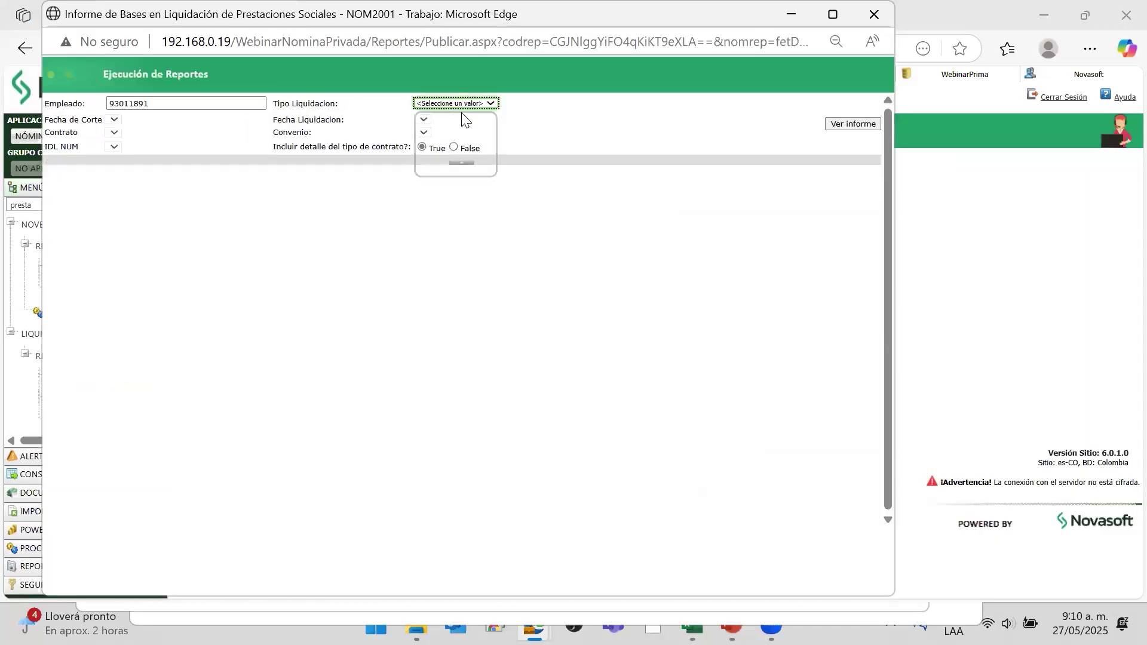
{"action": "left_click", "coordinate": [489, 150]}
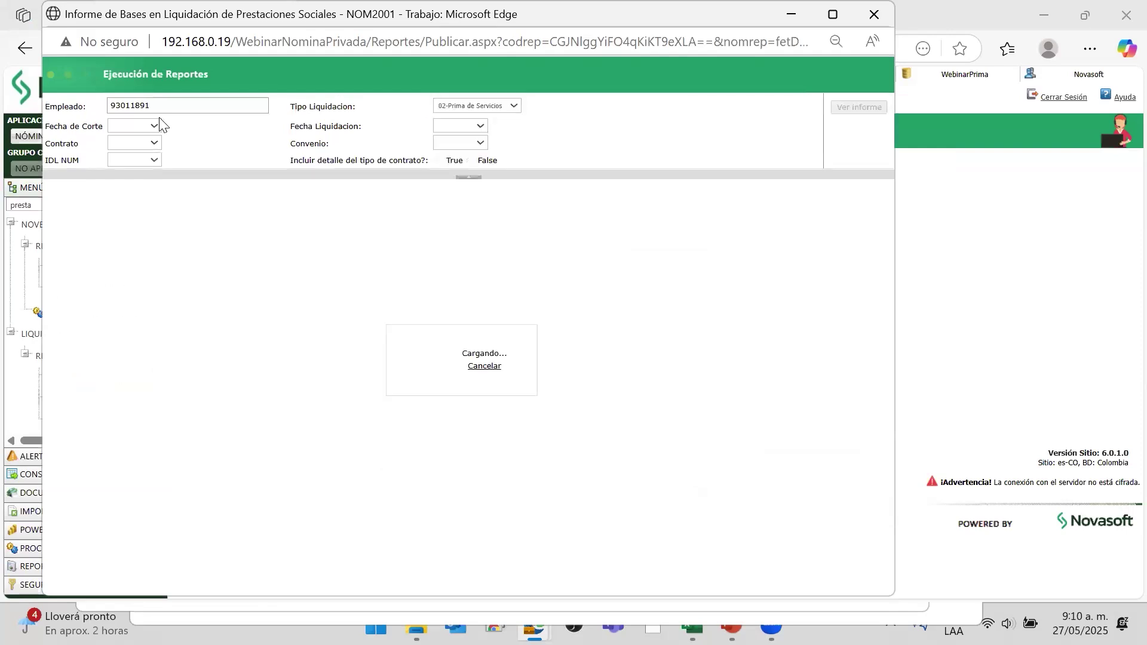
{"action": "left_click", "coordinate": [159, 125]}
{"action": "left_click", "coordinate": [154, 172]}
{"action": "left_click", "coordinate": [478, 126]}
{"action": "left_click", "coordinate": [468, 173]}
- Select the employee's contract, Convenio TODOS and the liquidation's IDL number
{"action": "left_click", "coordinate": [173, 144]}
{"action": "left_click", "coordinate": [154, 188]}
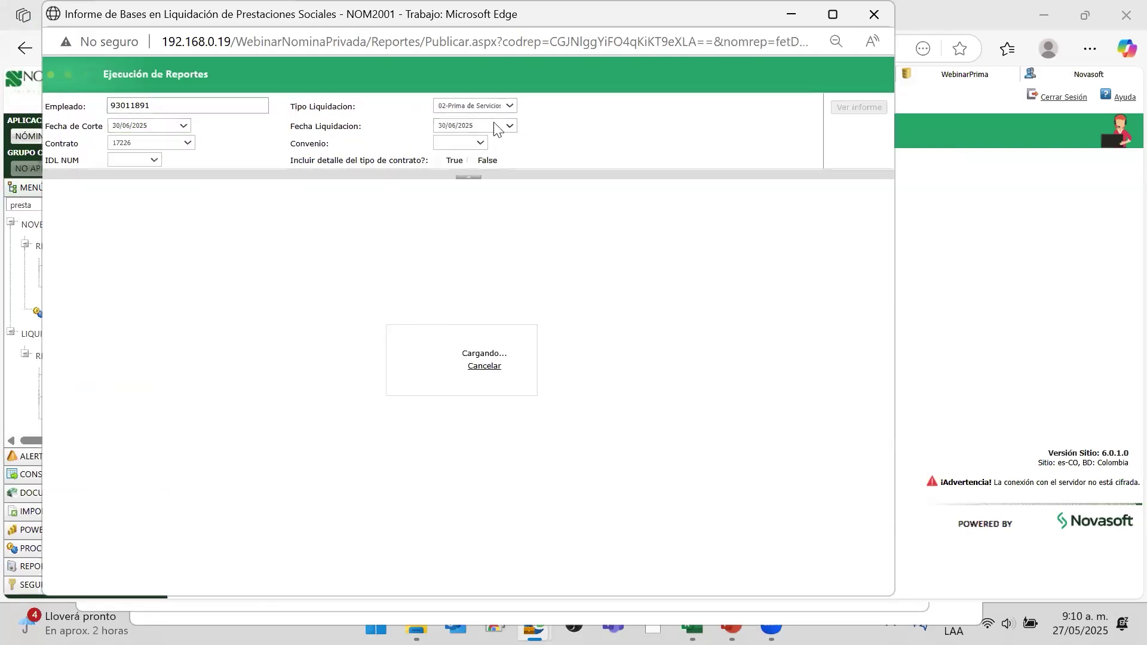
{"action": "left_click", "coordinate": [470, 141]}
{"action": "left_click", "coordinate": [466, 162]}
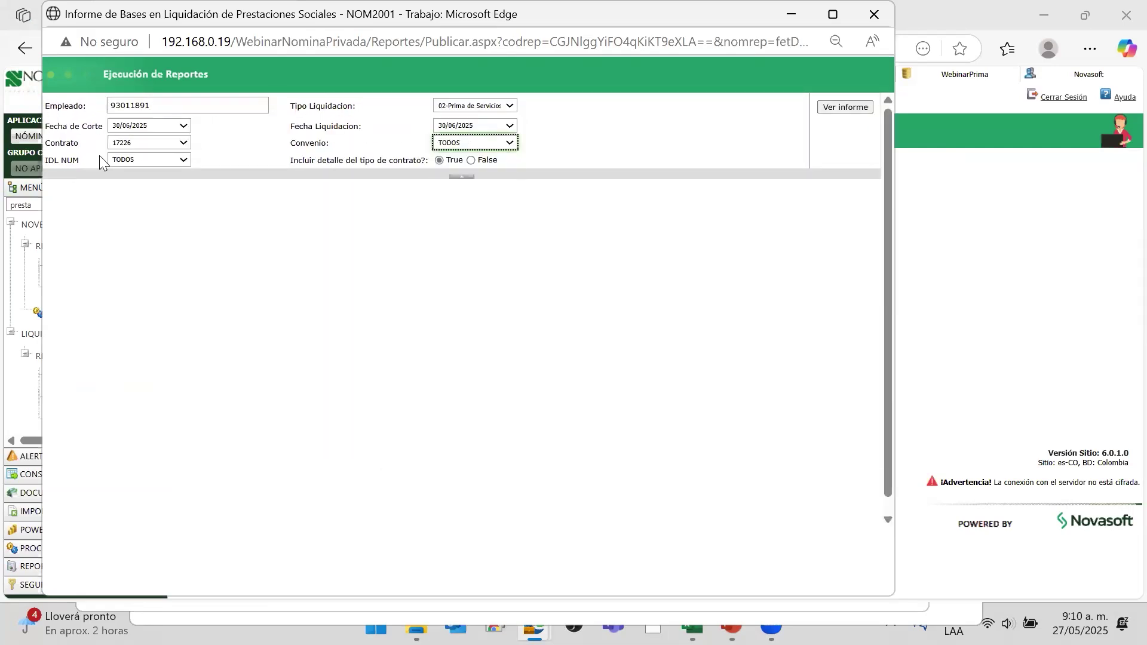
{"action": "left_click", "coordinate": [151, 158]}
{"action": "left_click", "coordinate": [155, 200]}
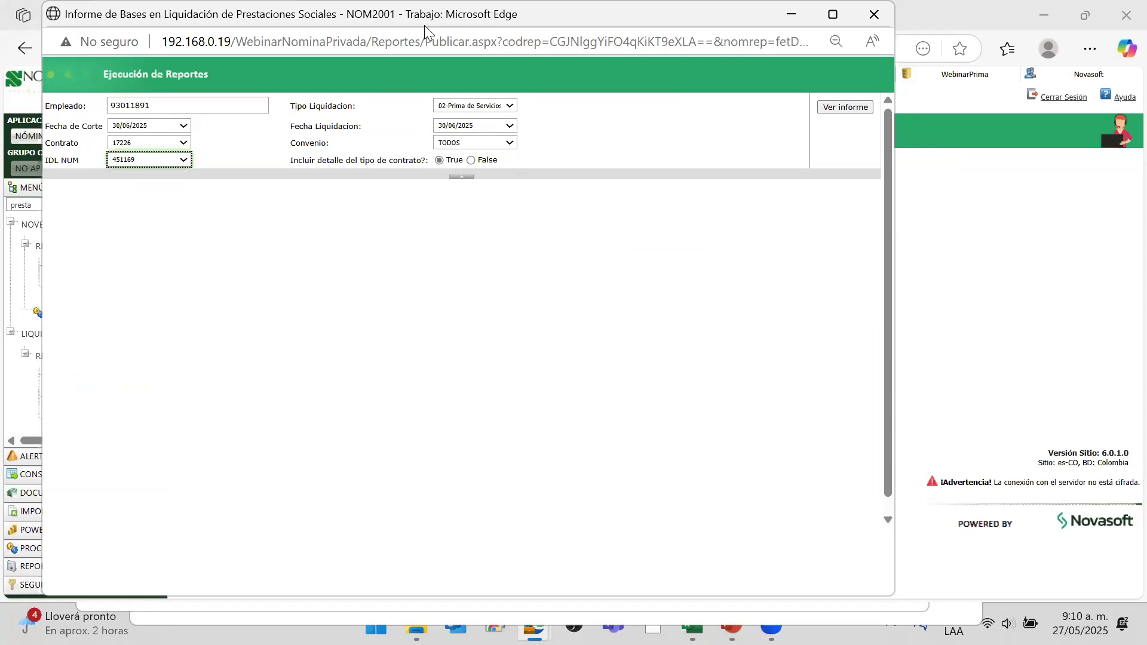
- Generate the bases report and scroll through its Prima de Servicios bases
{"action": "left_click_drag", "start_coordinate": [701, 6], "coordinate": [724, 142]}
{"action": "left_click", "coordinate": [888, 245]}
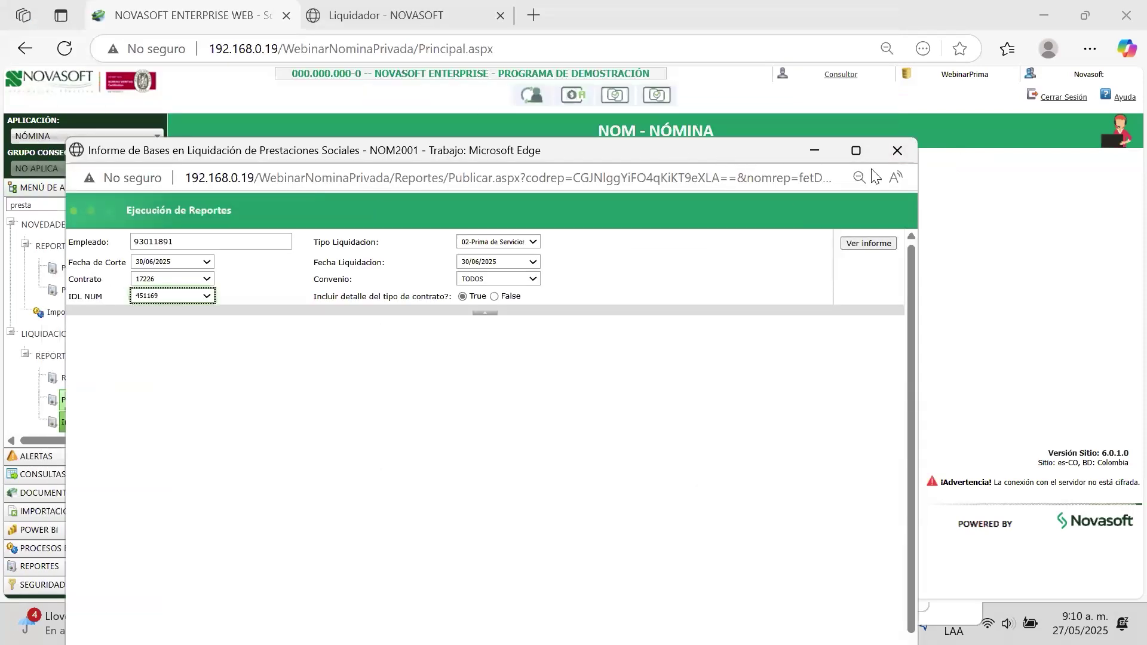
{"action": "left_click", "coordinate": [819, 149]}
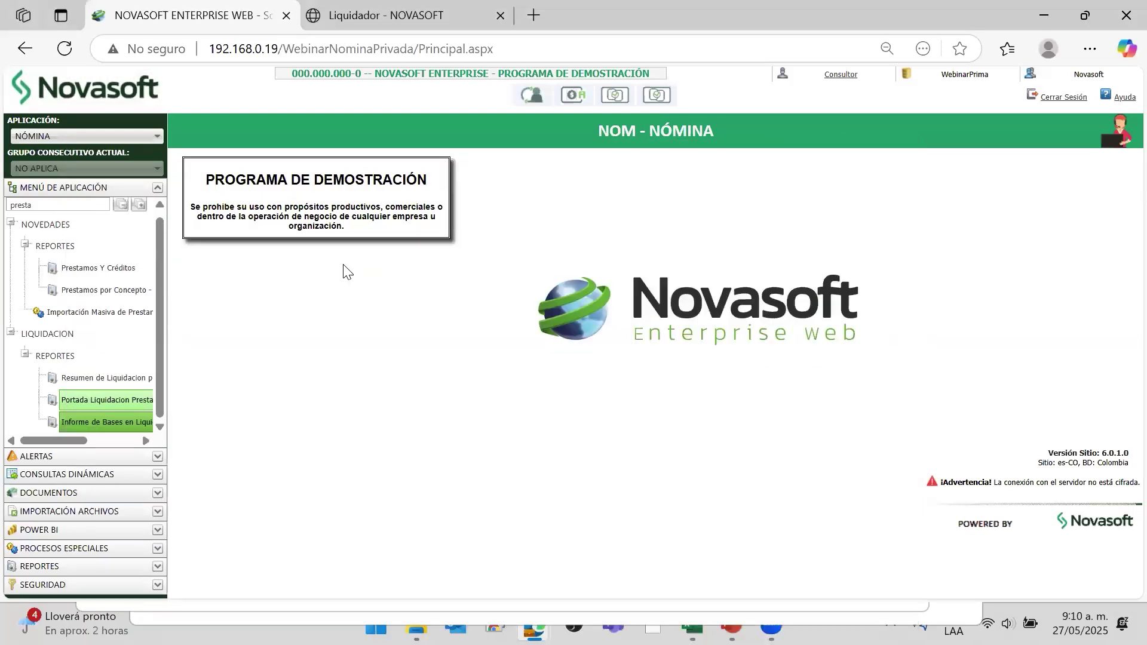
{"action": "left_click", "coordinate": [873, 246]}
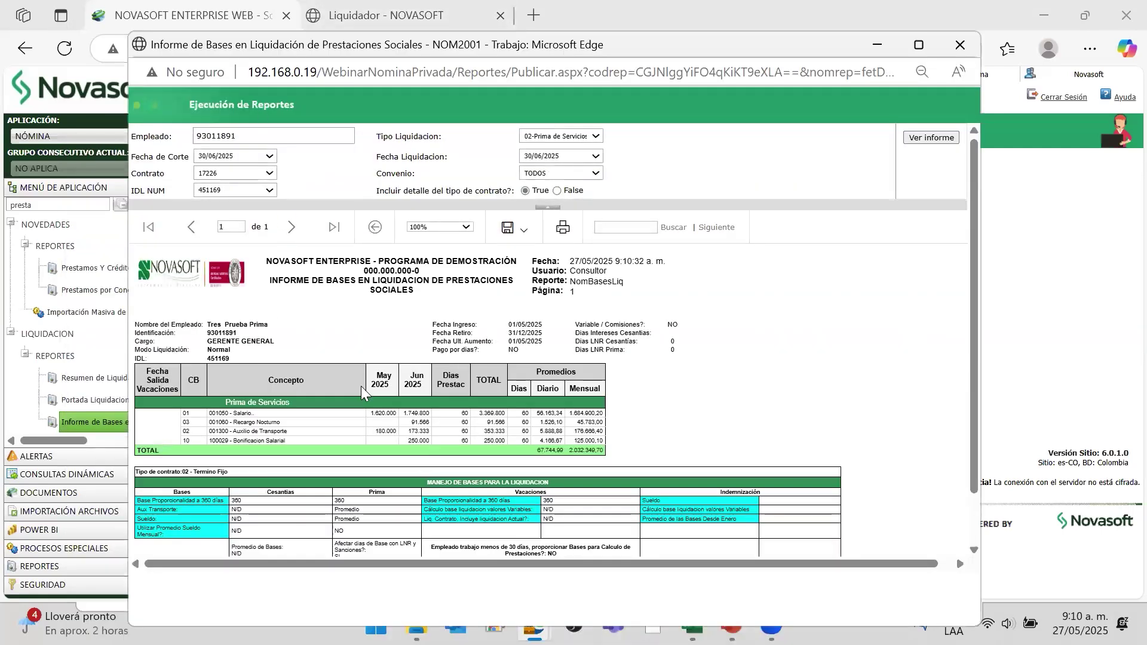
{"action": "scroll", "coordinate": [248, 327], "scroll_direction": "down", "scroll_amount": 2}
{"action": "scroll", "coordinate": [249, 326], "scroll_direction": "up", "scroll_amount": 1}
{"action": "scroll", "coordinate": [248, 327], "scroll_direction": "up", "scroll_amount": 1}
- In the formulas calculos workbook, inspect D4's May salary formula =B4/30*27 giving 1.620.000
{"action": "left_click", "coordinate": [248, 452]}
{"action": "key", "text": "alt+Tab"}
{"action": "left_click", "coordinate": [200, 325]}
{"action": "key", "text": "Right"}
{"action": "key", "text": "Right"}
{"action": "key", "text": "Right"}
{"action": "key", "text": "Right"}
{"action": "key", "text": "Left"}
{"action": "key", "text": "Left"}
{"action": "key", "text": "Left"}
{"action": "key", "text": "Left"}
{"action": "key", "text": "Left"}
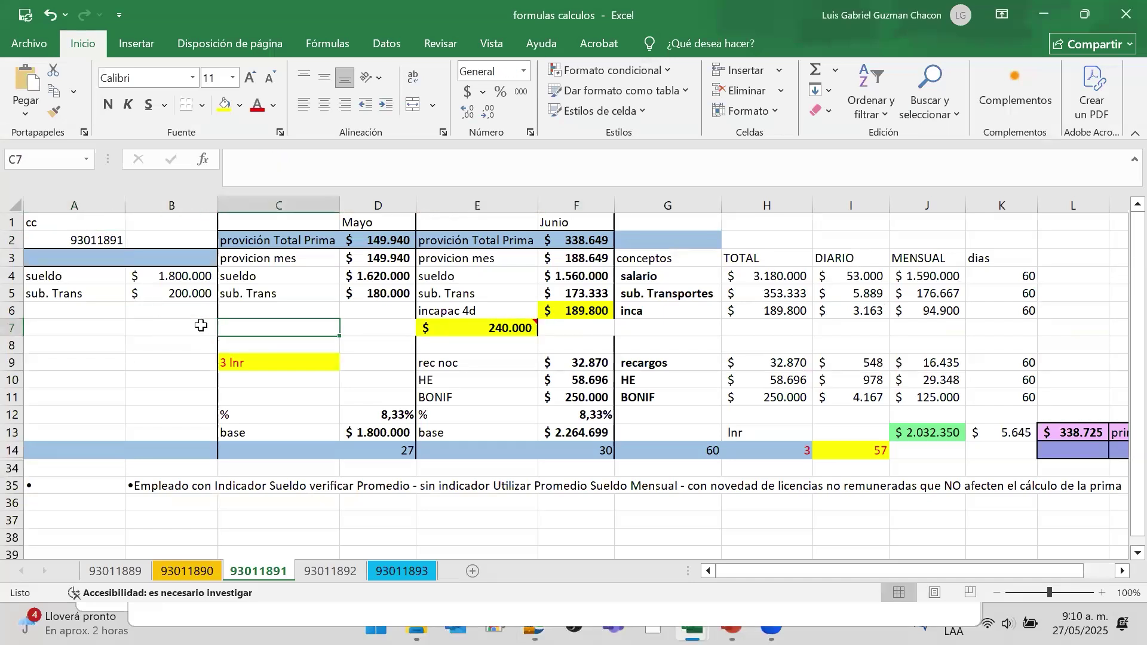
{"action": "key", "text": "Up"}
{"action": "key", "text": "Up"}
{"action": "key", "text": "Up"}
{"action": "key", "text": "Right"}
{"action": "key", "text": "Right"}
{"action": "key", "text": "Right"}
{"action": "key", "text": "alt+Tab"}
{"action": "key", "text": "alt+Tab"}
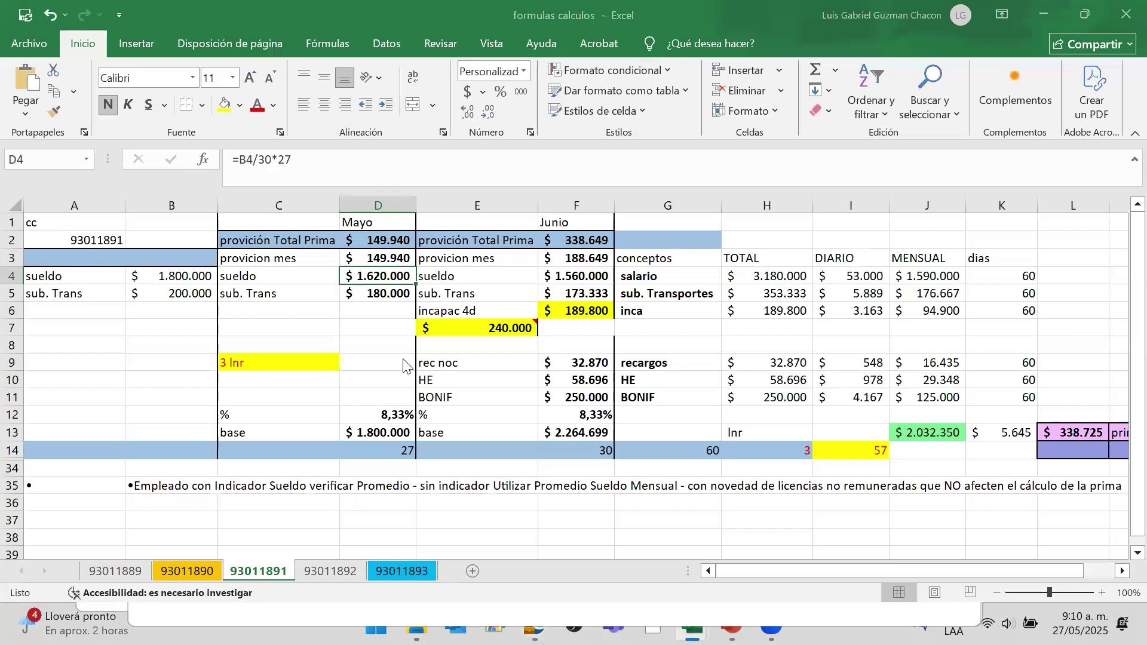
{"action": "key", "text": "alt+Tab"}
{"action": "key", "text": "alt+Tab"}
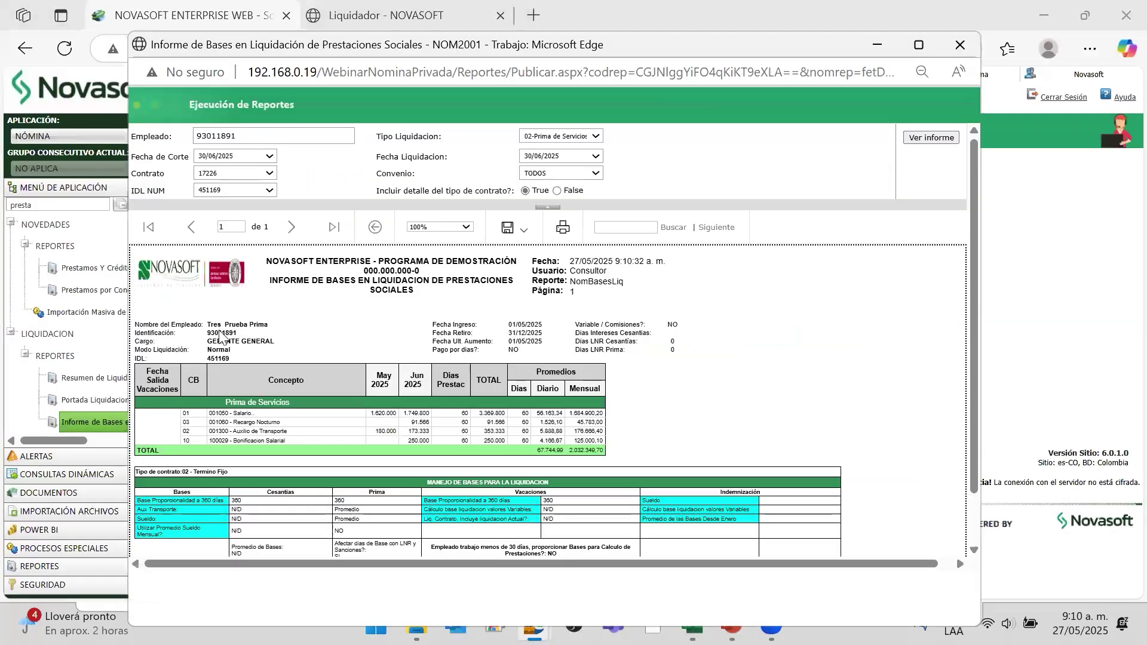
- Scroll to the bases report footer, then bring up the WEBINAR PRIMA presentation
{"action": "scroll", "coordinate": [533, 428], "scroll_direction": "down", "scroll_amount": 2}
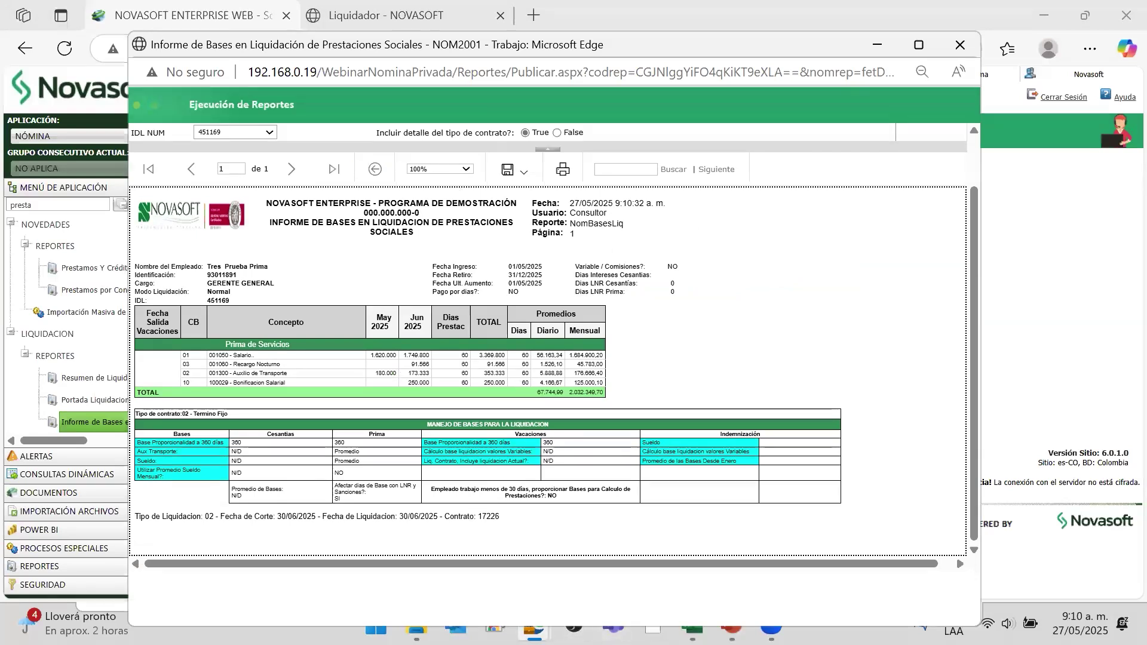
{"action": "left_click", "coordinate": [732, 631]}
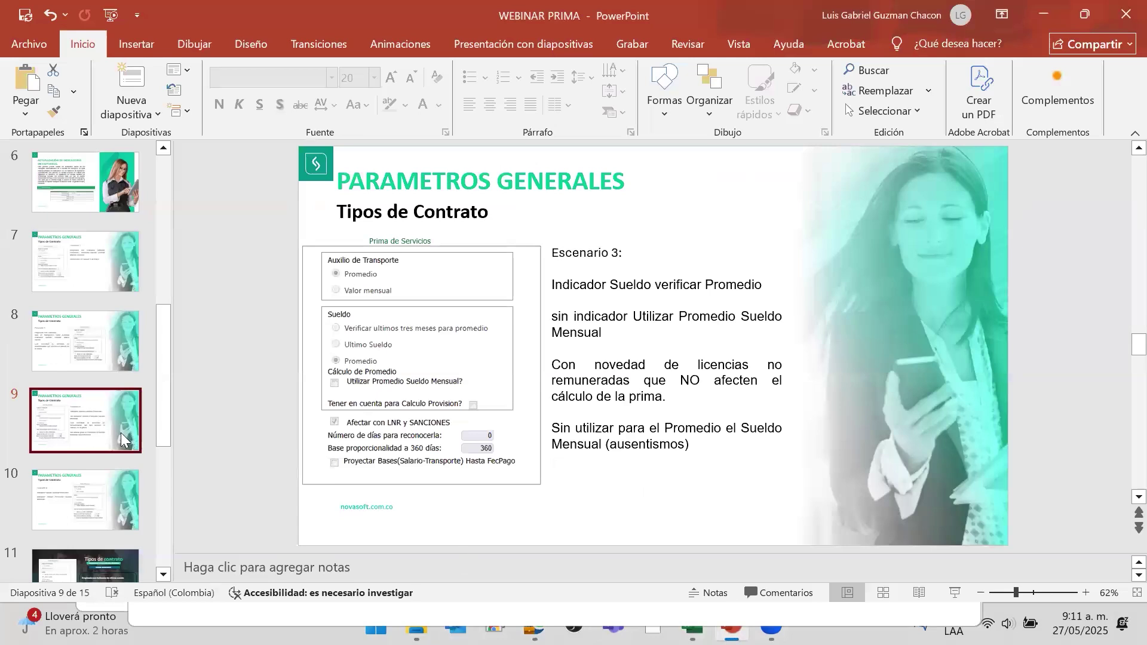
- Show slide 13, Reportes, listing the report codes
{"action": "scroll", "coordinate": [85, 450], "scroll_direction": "down", "scroll_amount": 3}
{"action": "scroll", "coordinate": [80, 449], "scroll_direction": "down", "scroll_amount": 3}
{"action": "left_click", "coordinate": [78, 390]}
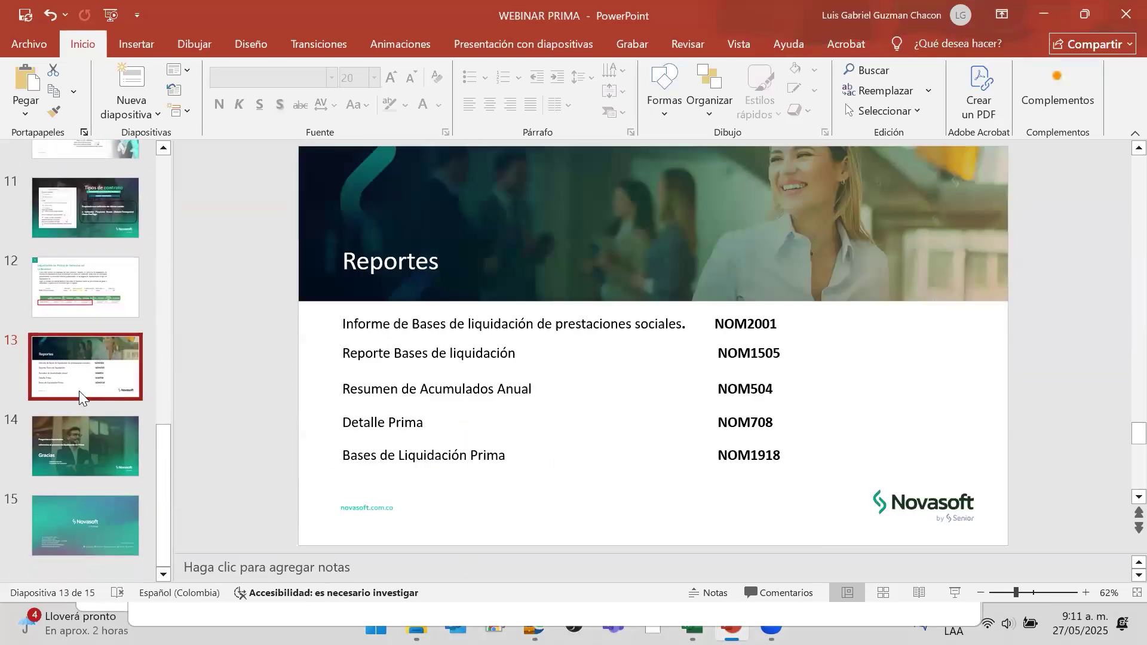
- Close the Detalle Prima, Resumen and Informe de Bases windows and return to the main Novasoft page
{"action": "key", "text": "alt+Tab"}
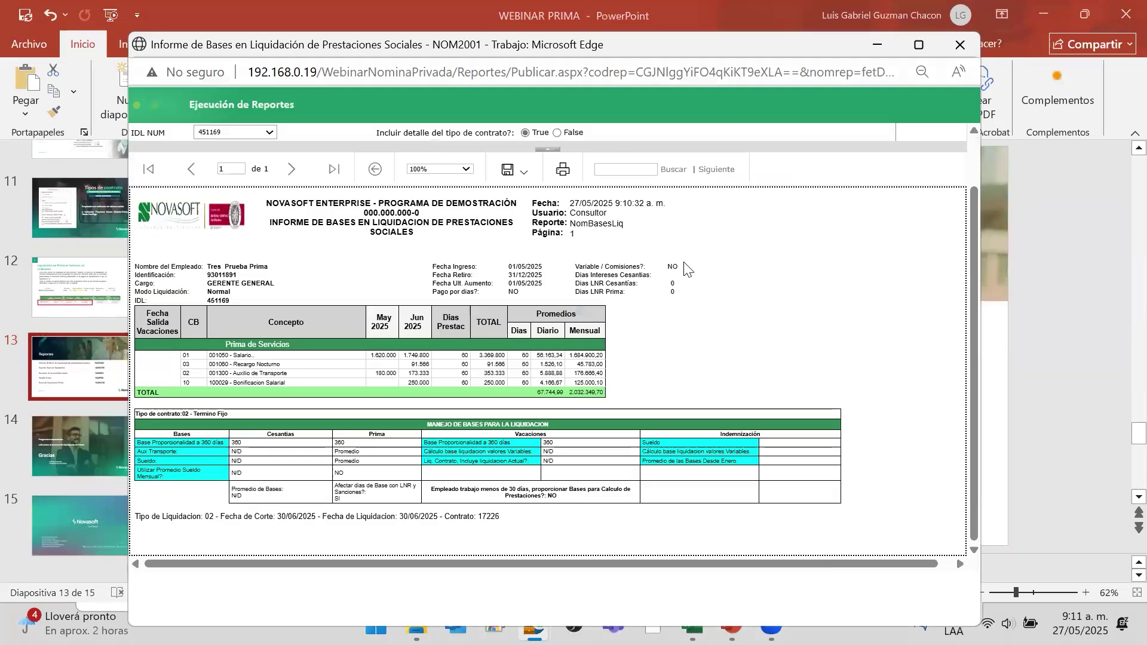
{"action": "key", "text": "alt+Tab"}
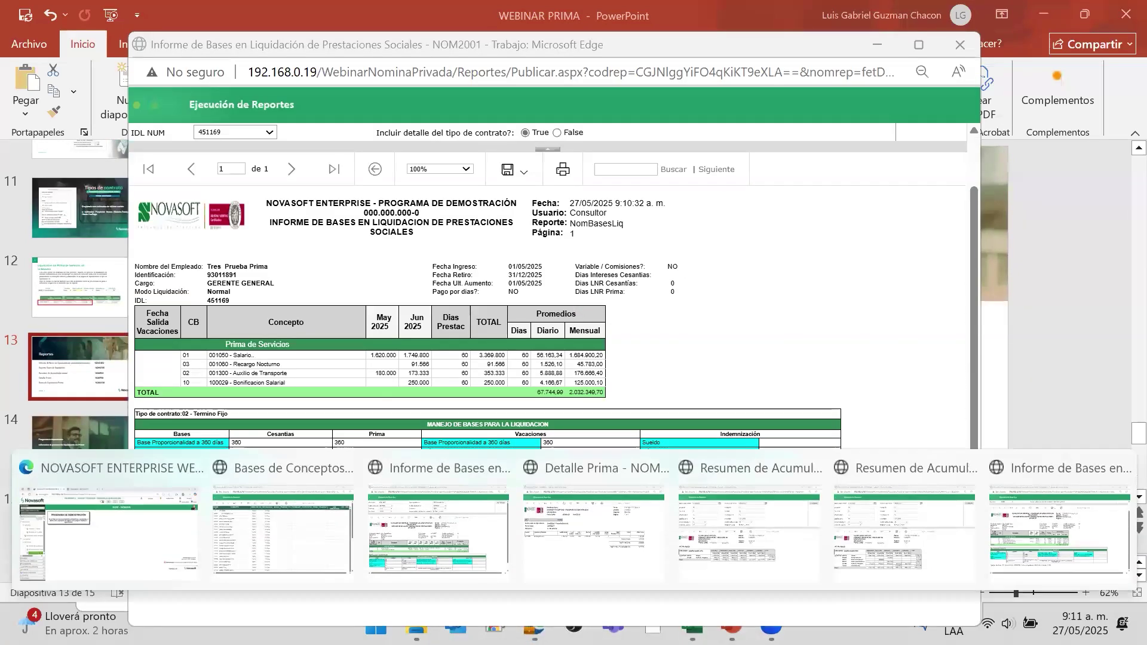
{"action": "left_click", "coordinate": [651, 470]}
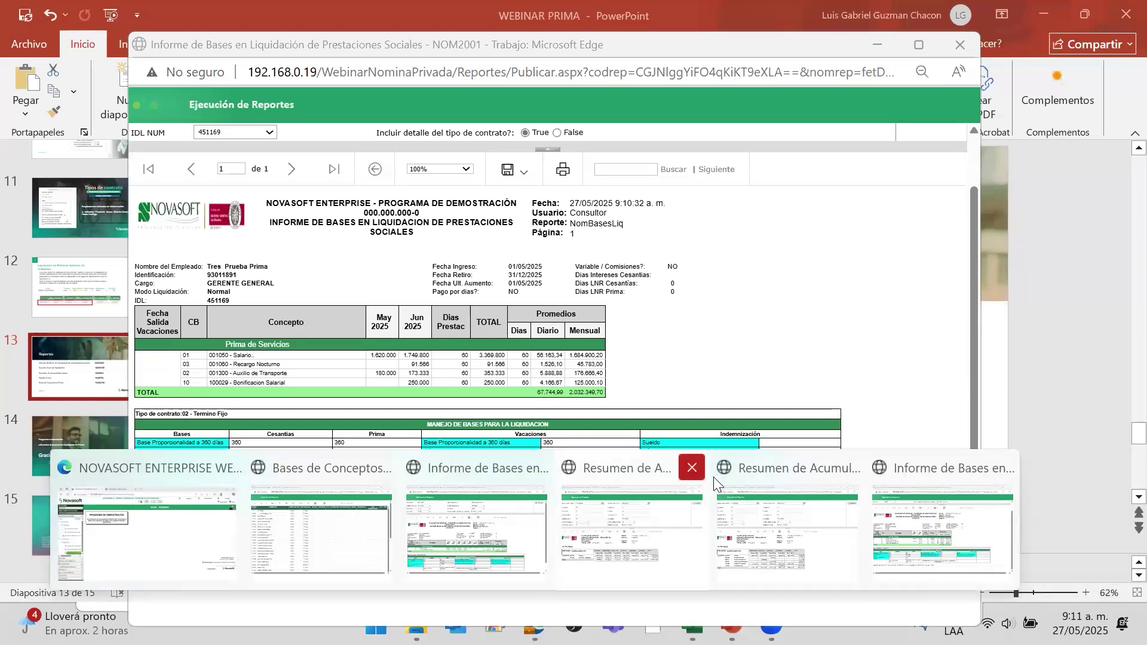
{"action": "left_click", "coordinate": [693, 469]}
{"action": "left_click", "coordinate": [770, 469]}
{"action": "left_click", "coordinate": [854, 469]}
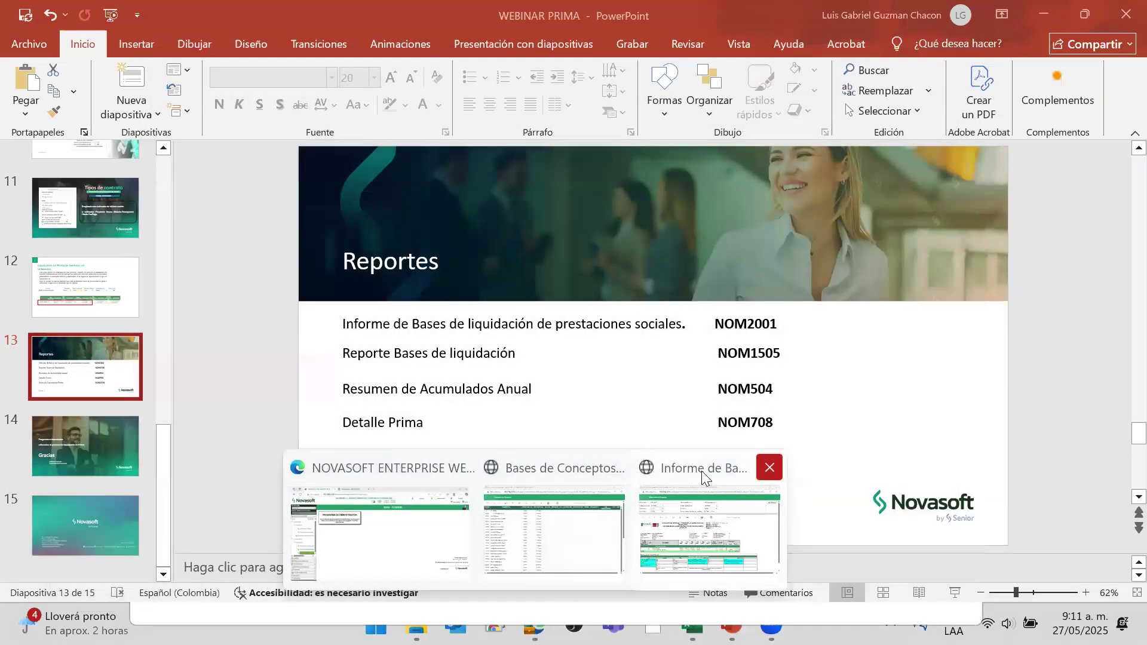
{"action": "left_click", "coordinate": [394, 496]}
{"action": "left_click_drag", "start_coordinate": [33, 208], "coordinate": [2, 199]}
- Search the menu for 'bases' and open Bases de Liquidacion with the Prima de Servicios indicator
{"action": "type", "text": "bases"}
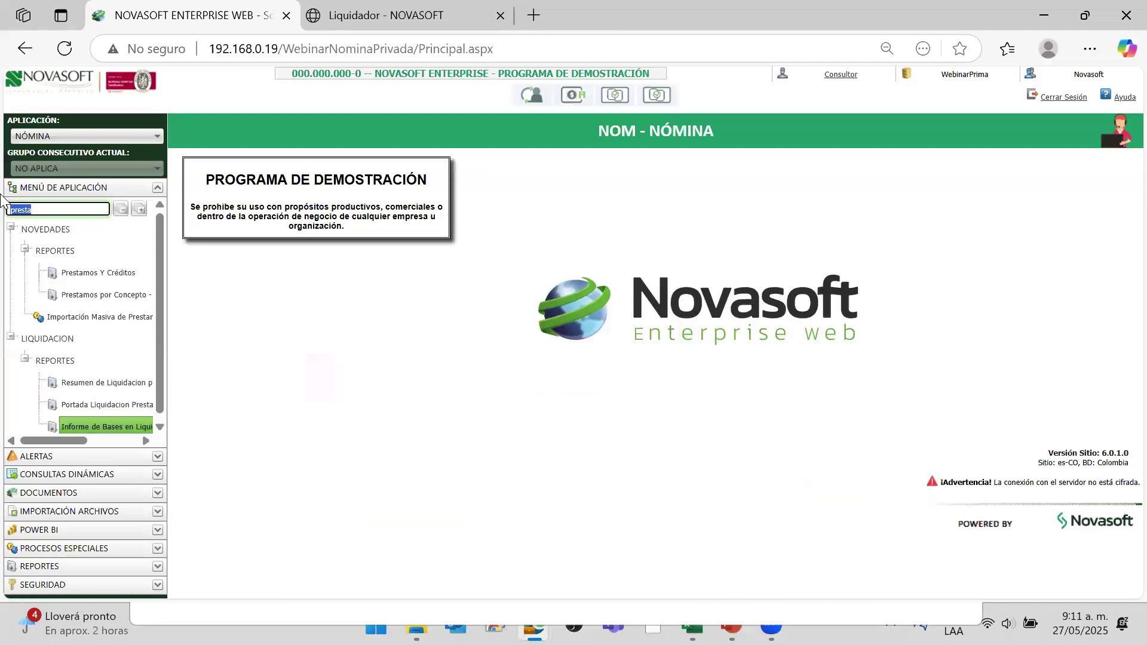
{"action": "left_click", "coordinate": [207, 266]}
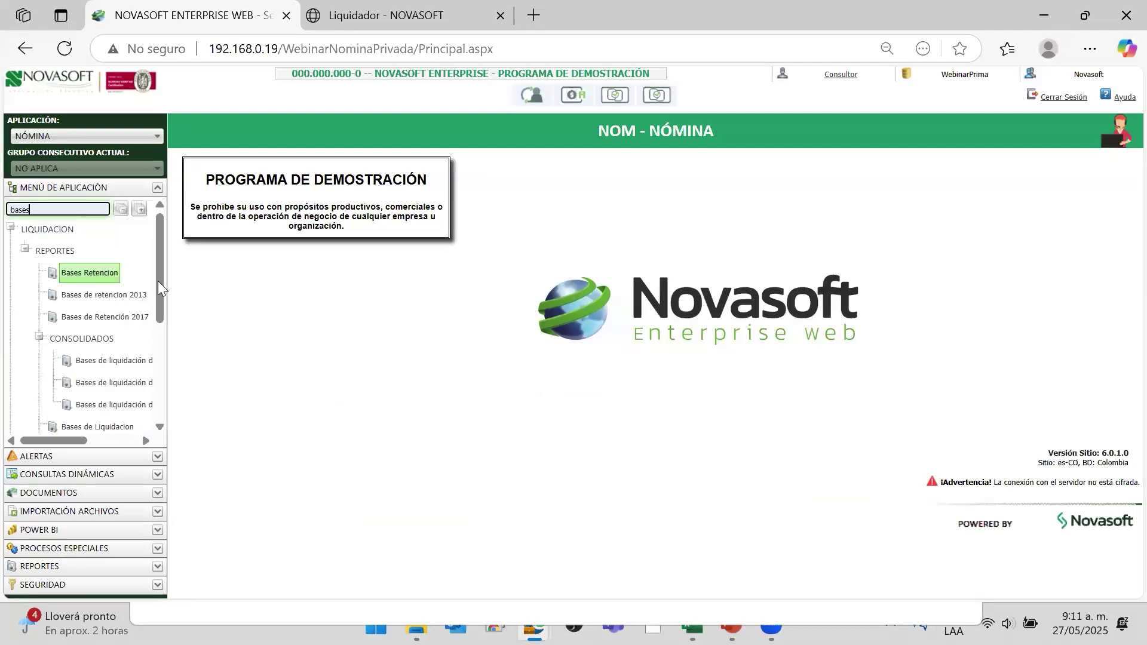
{"action": "scroll", "coordinate": [91, 405], "scroll_direction": "down", "scroll_amount": 1}
{"action": "left_click", "coordinate": [108, 342]}
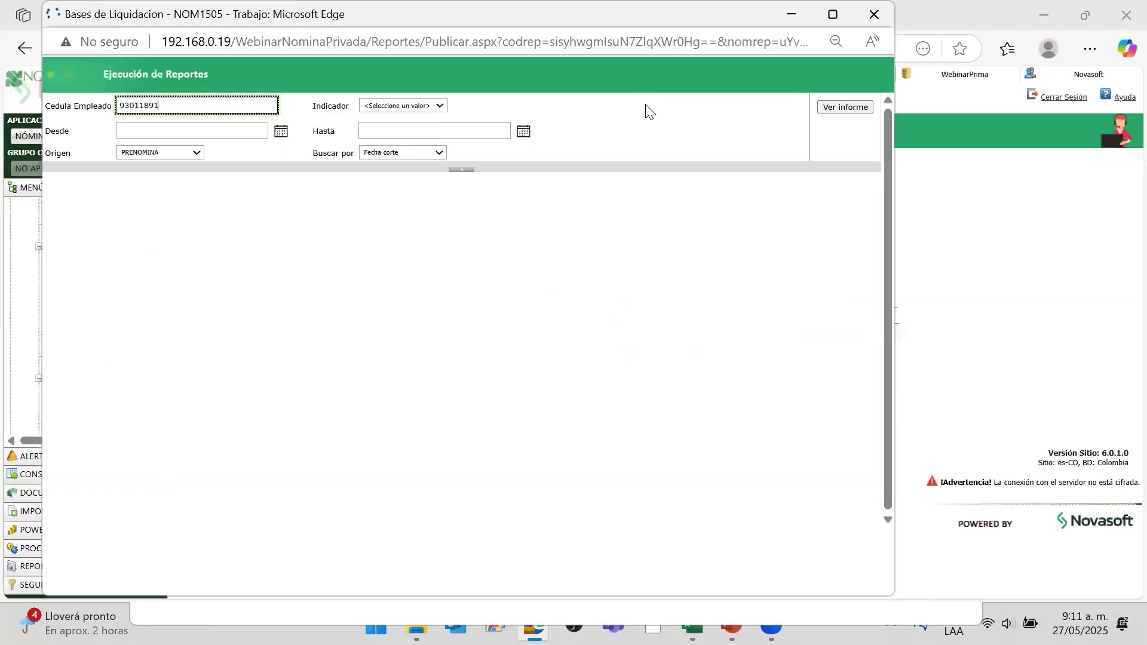
{"action": "left_click", "coordinate": [422, 109]}
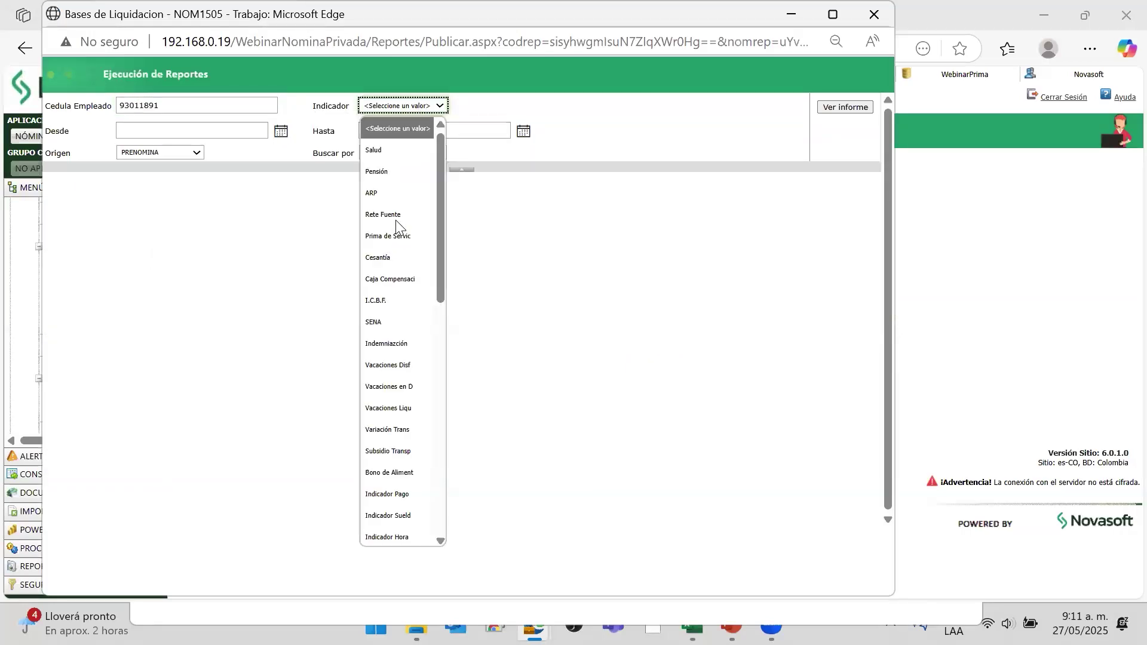
{"action": "left_click", "coordinate": [370, 235]}
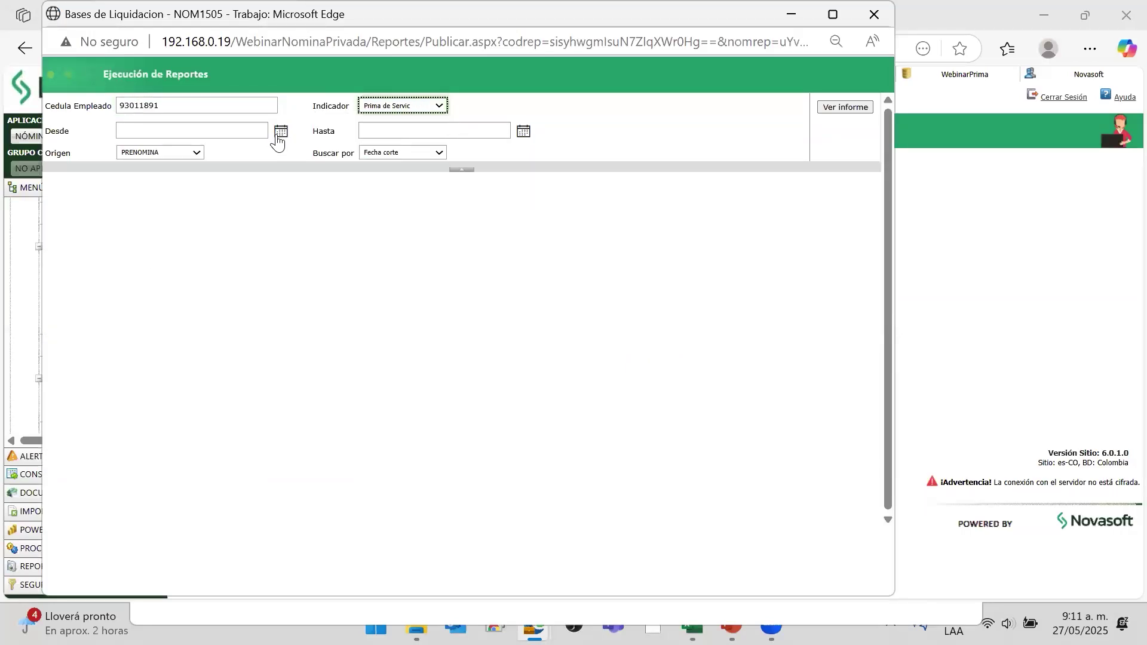
- Run it from 1/01/2025 to 30/06/2025 with origin HISTORICO
{"action": "left_click", "coordinate": [278, 138]}
{"action": "left_click", "coordinate": [128, 147]}
{"action": "left_click", "coordinate": [128, 147]}
{"action": "left_click", "coordinate": [128, 147]}
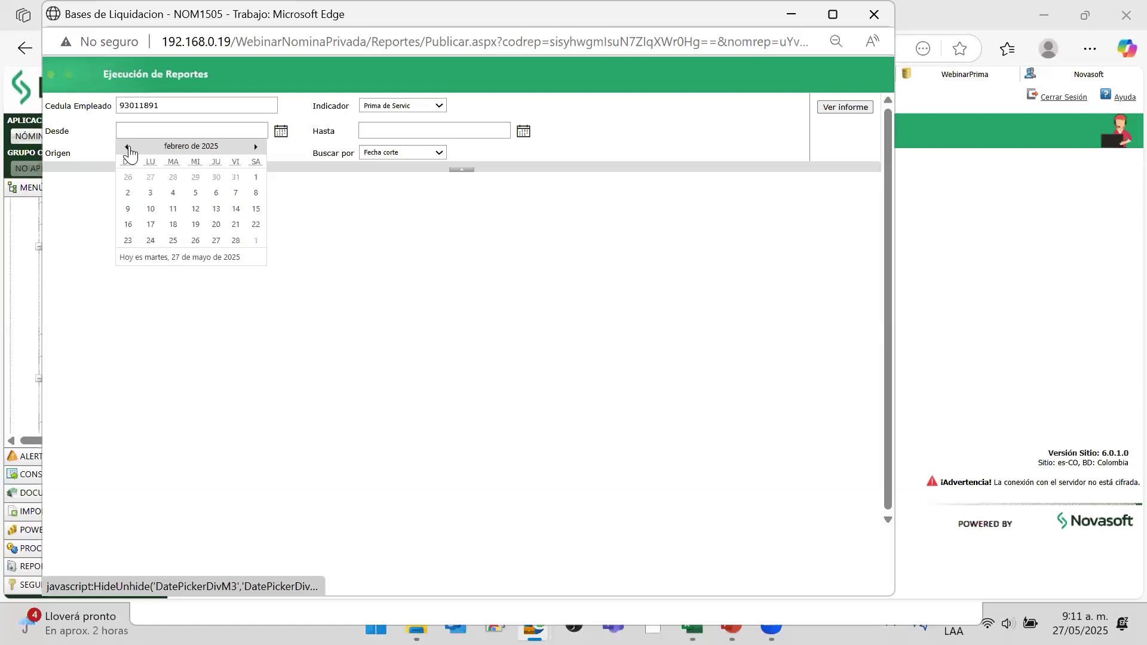
{"action": "left_click", "coordinate": [128, 147]}
{"action": "left_click", "coordinate": [195, 177]}
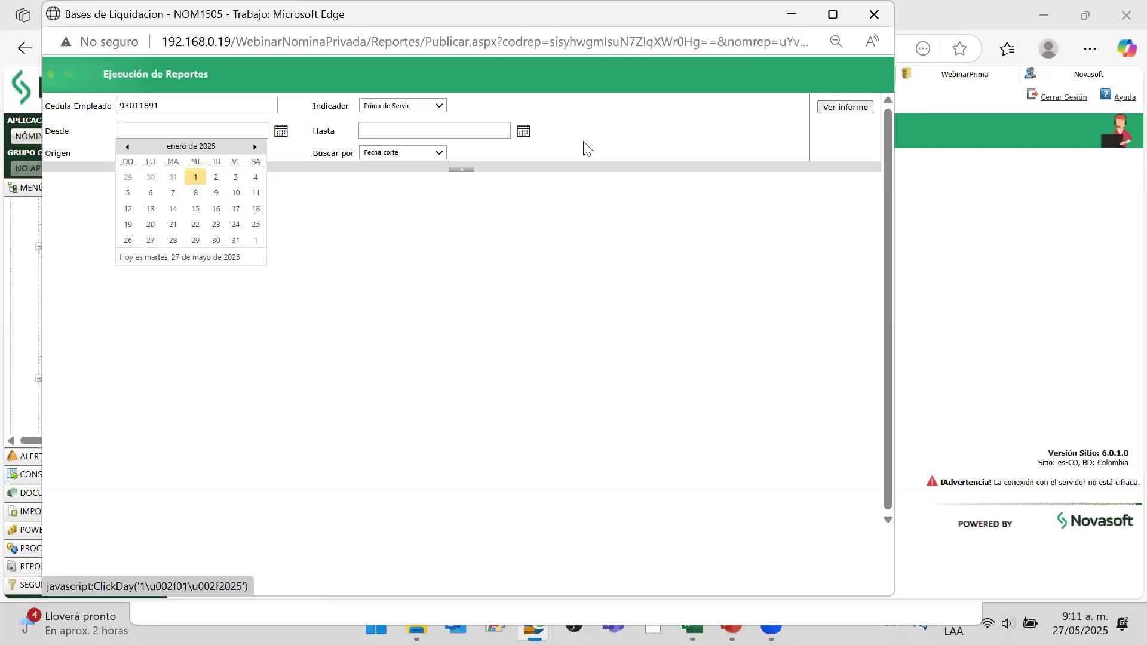
{"action": "left_click", "coordinate": [528, 138]}
{"action": "left_click", "coordinate": [497, 147]}
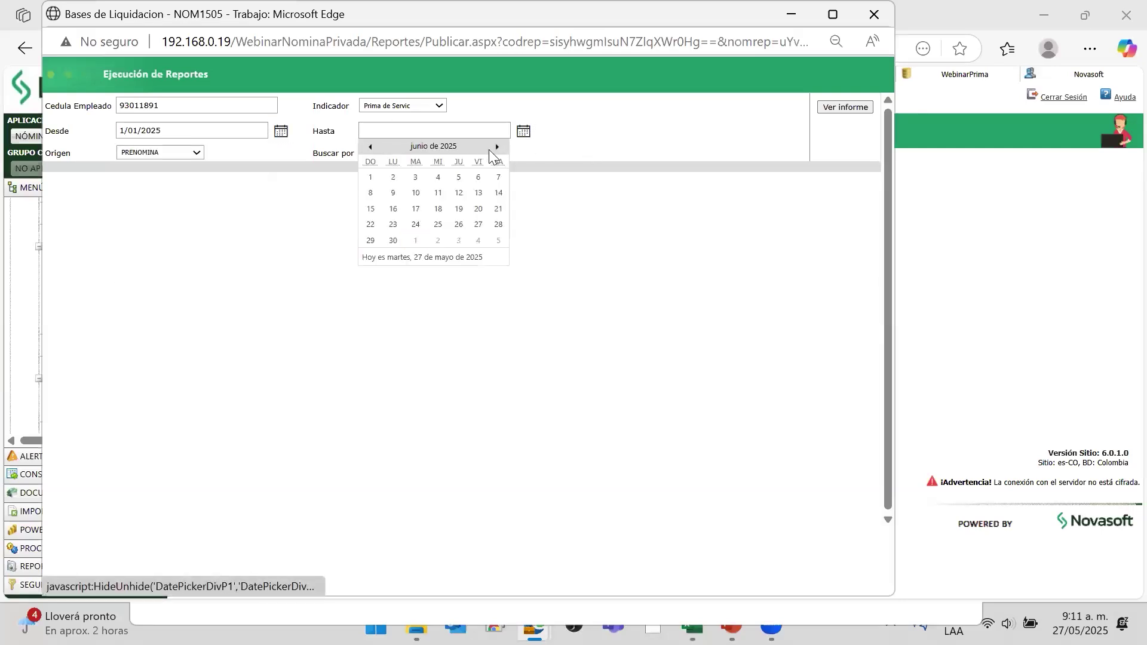
{"action": "left_click", "coordinate": [397, 239]}
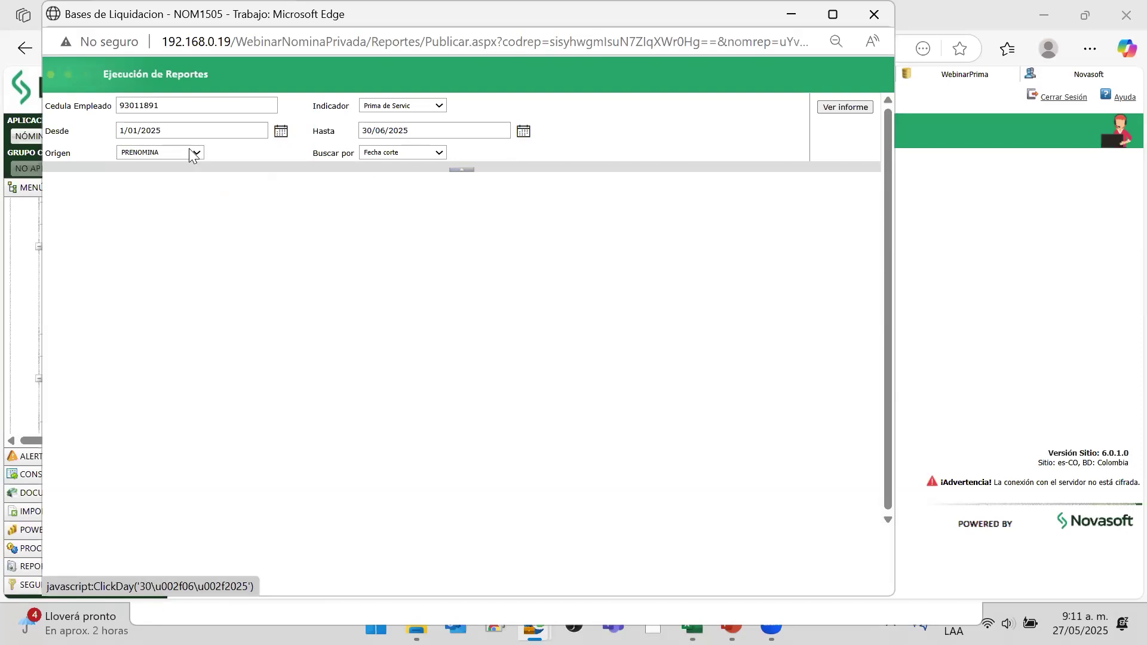
{"action": "left_click", "coordinate": [190, 153]}
{"action": "left_click", "coordinate": [172, 195]}
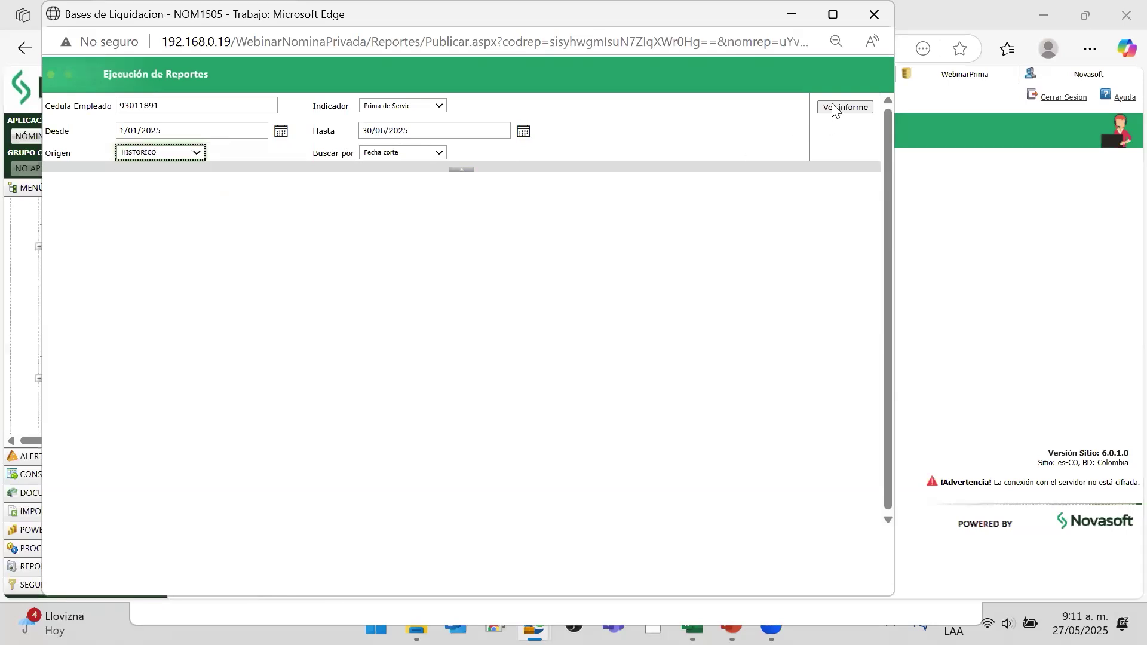
{"action": "left_click", "coordinate": [835, 109]}
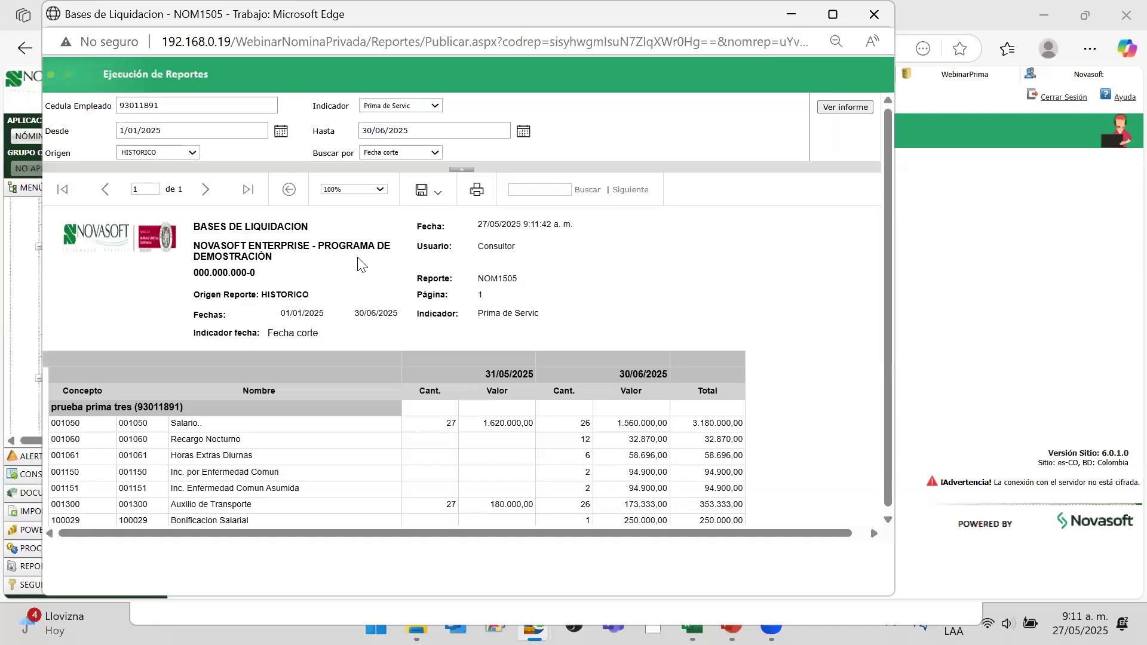
- Enlarge the NOM1505 report window and point out the Inc. Enfermedad Comun Asumida line
{"action": "scroll", "coordinate": [366, 471], "scroll_direction": "down", "scroll_amount": 1}
{"action": "left_click", "coordinate": [874, 14]}
{"action": "left_click_drag", "start_coordinate": [388, 10], "coordinate": [470, 19]}
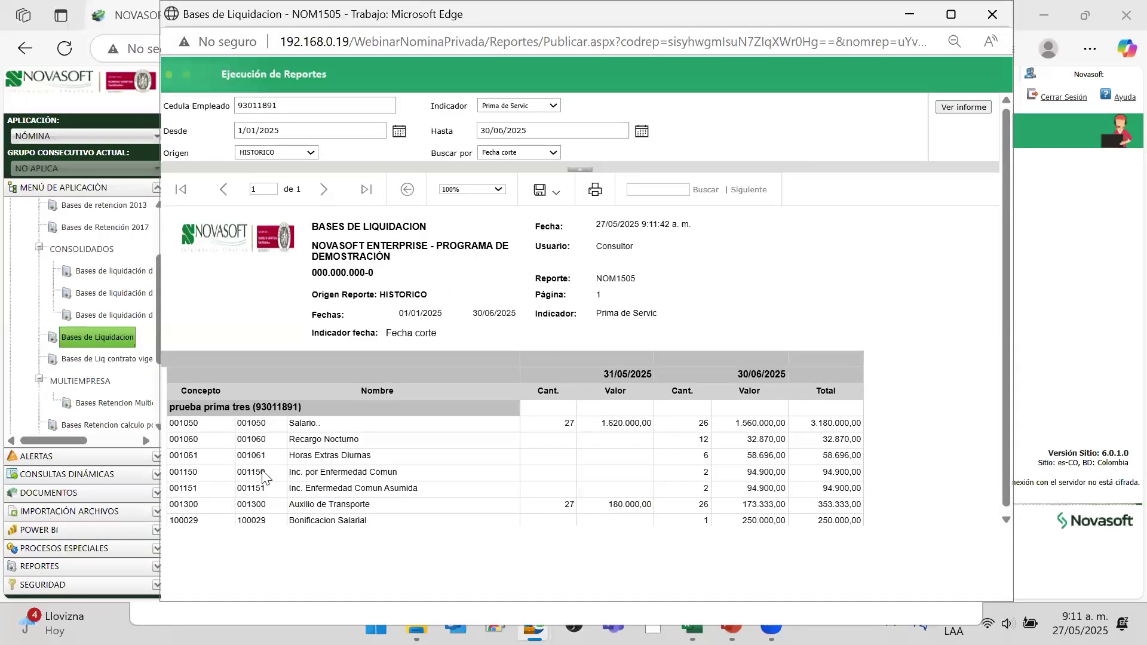
{"action": "left_click_drag", "start_coordinate": [318, 489], "coordinate": [396, 496]}
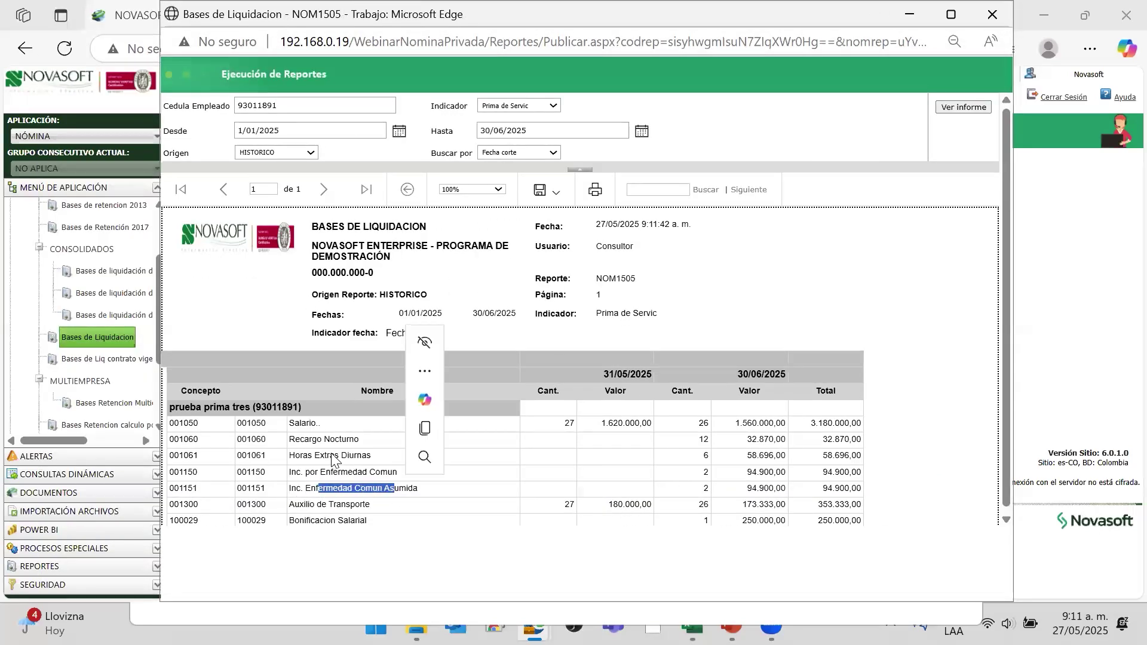
{"action": "left_click", "coordinate": [309, 458]}
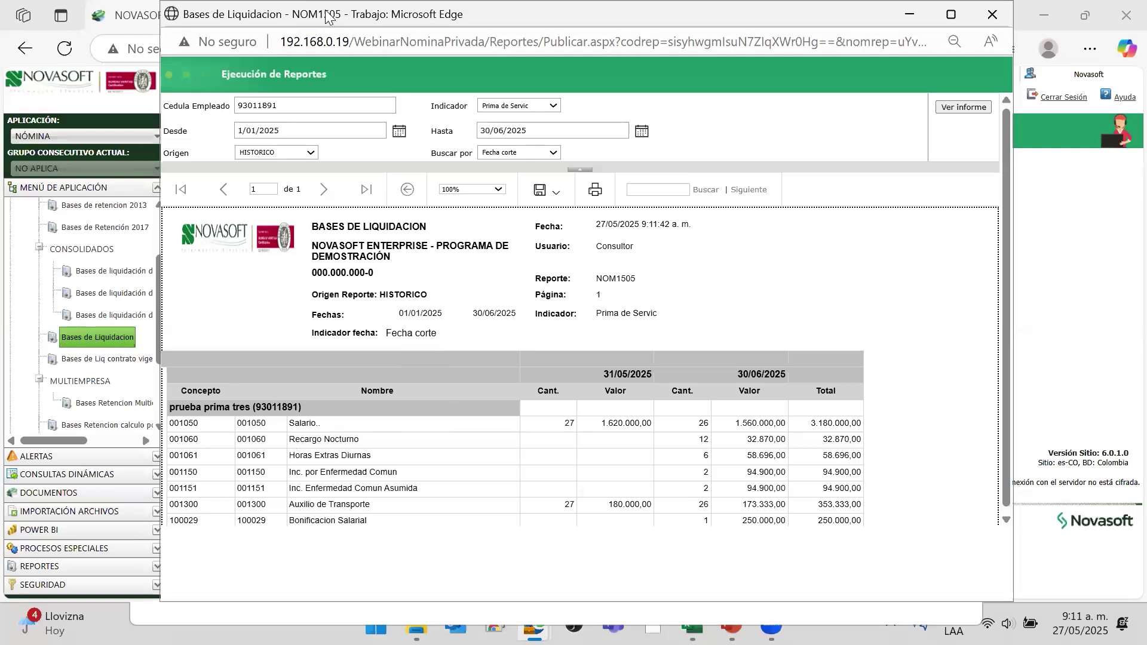
{"action": "left_click_drag", "start_coordinate": [327, 17], "coordinate": [320, 18]}
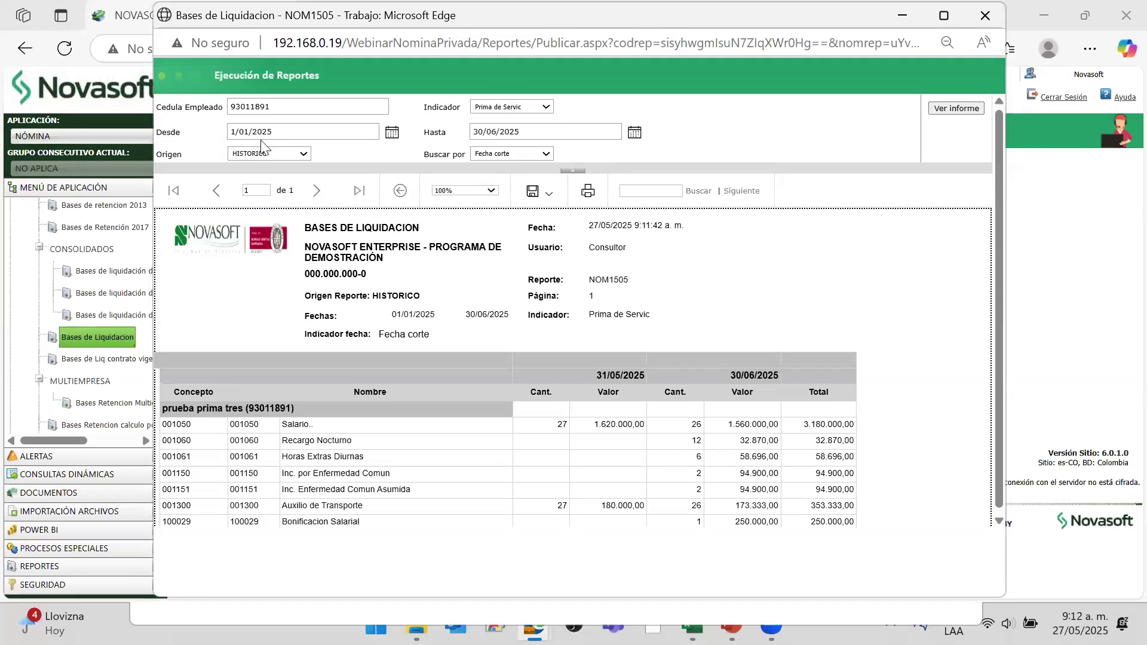
{"action": "left_click", "coordinate": [162, 133]}
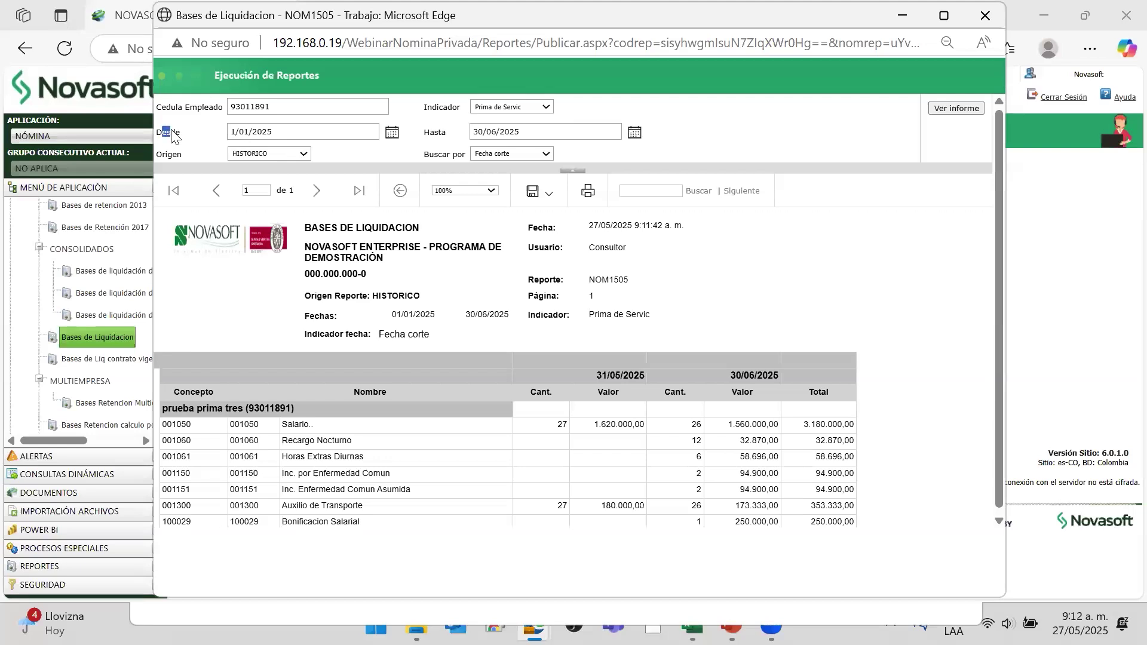
{"action": "left_click", "coordinate": [568, 150]}
- Review the Recargo Nocturno and Salario lines: May 1.620.000,00 and June 1.560.000,00
{"action": "scroll", "coordinate": [274, 474], "scroll_direction": "down", "scroll_amount": 2}
{"action": "mouse_move", "coordinate": [315, 438]}
{"action": "left_mouse_down"}
{"action": "mouse_move", "coordinate": [342, 443]}
{"action": "mouse_move", "coordinate": [304, 422]}
{"action": "left_mouse_up"}
{"action": "left_click", "coordinate": [293, 421]}
{"action": "left_click", "coordinate": [550, 424]}
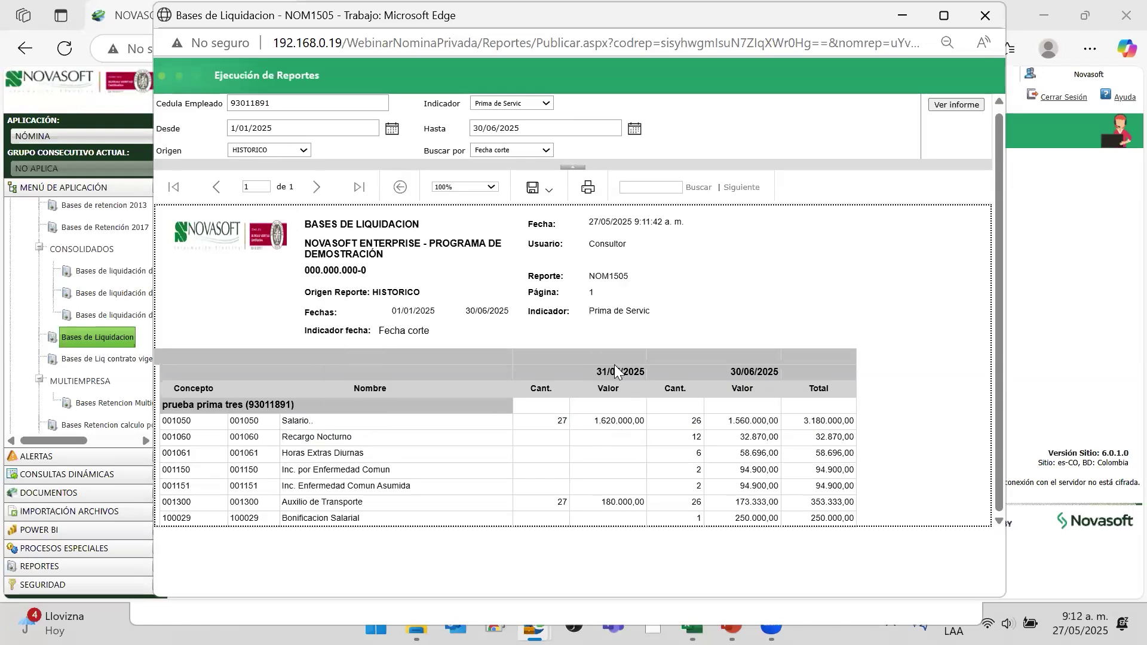
{"action": "left_click_drag", "start_coordinate": [756, 420], "coordinate": [741, 421]}
{"action": "left_click_drag", "start_coordinate": [619, 421], "coordinate": [632, 422]}
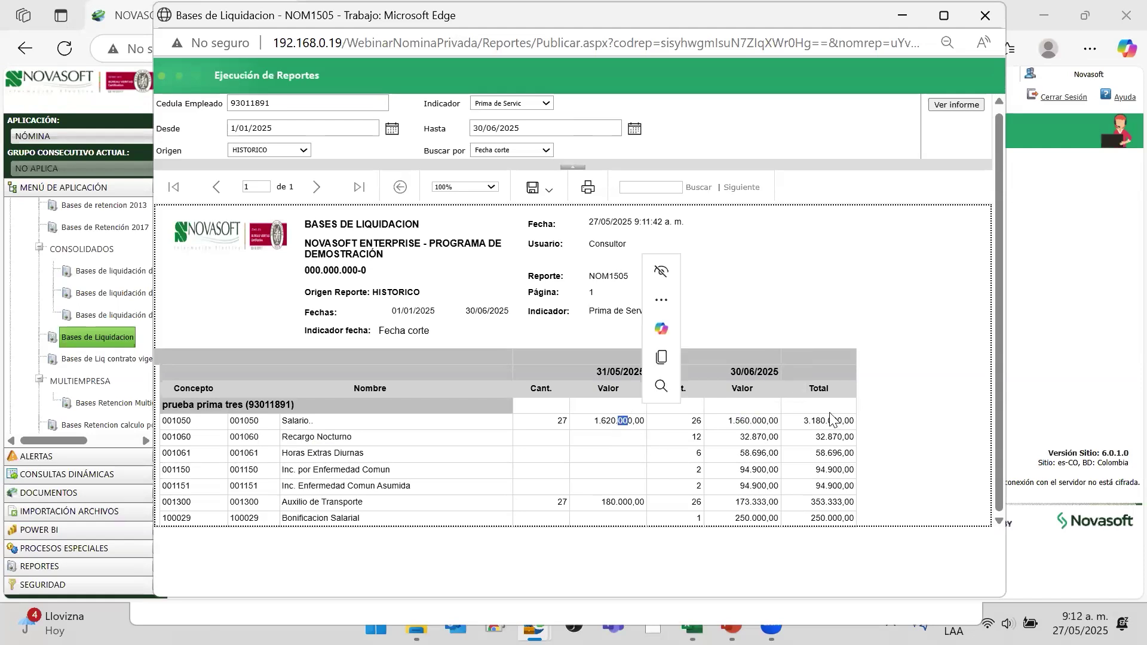
{"action": "mouse_move", "coordinate": [746, 422]}
{"action": "left_mouse_down"}
{"action": "mouse_move", "coordinate": [771, 429]}
{"action": "mouse_move", "coordinate": [757, 440]}
{"action": "left_mouse_up"}
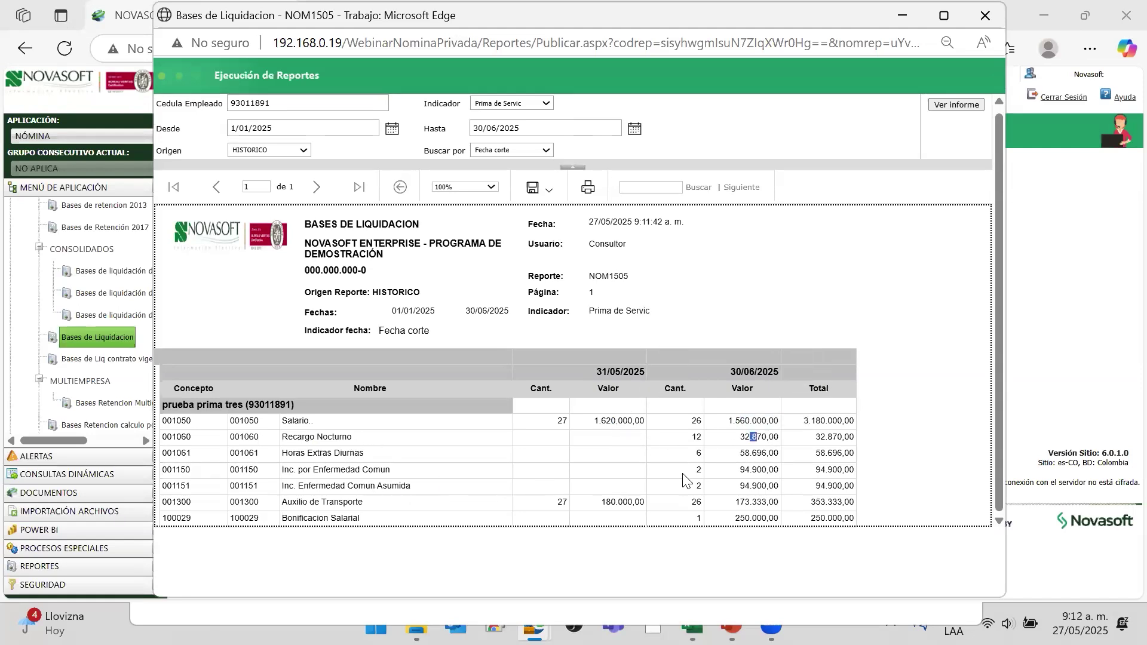
{"action": "left_click", "coordinate": [267, 503]}
- Check the illness 94.900,00, transport subsidy and 250.000,00 bonus values, then return to formulas calculos
{"action": "left_click_drag", "start_coordinate": [355, 471], "coordinate": [331, 470]}
{"action": "mouse_move", "coordinate": [742, 472]}
{"action": "left_mouse_down"}
{"action": "mouse_move", "coordinate": [764, 472]}
{"action": "mouse_move", "coordinate": [724, 490]}
{"action": "mouse_move", "coordinate": [751, 483]}
{"action": "left_mouse_up"}
{"action": "left_click", "coordinate": [303, 502]}
{"action": "left_click_drag", "start_coordinate": [316, 496], "coordinate": [306, 502]}
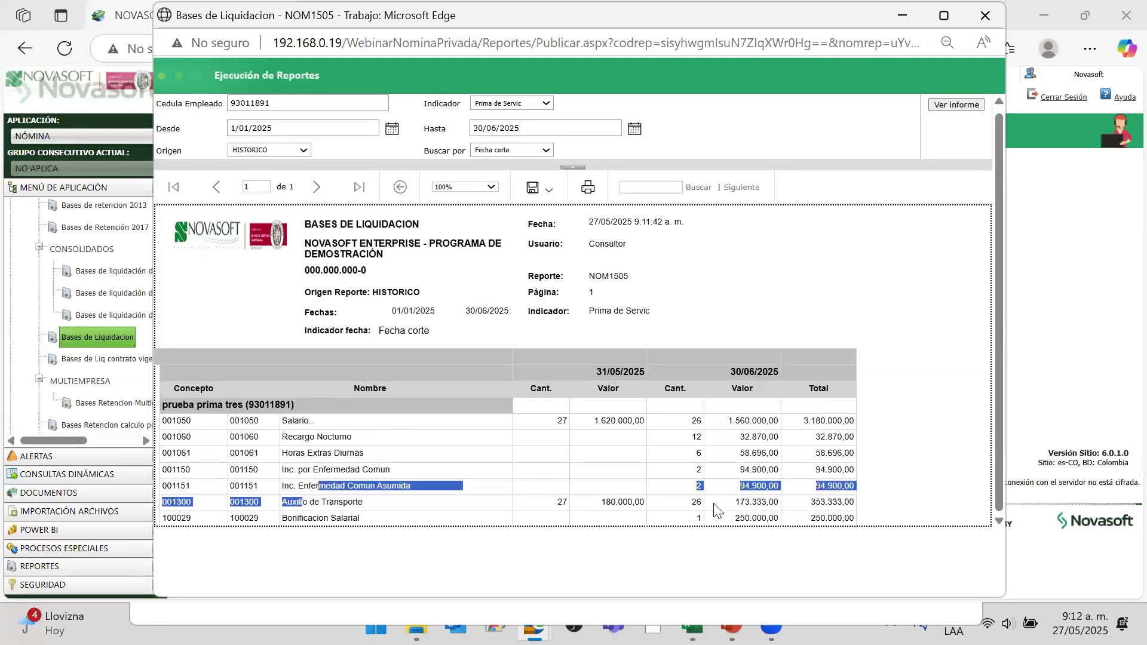
{"action": "left_click_drag", "start_coordinate": [745, 505], "coordinate": [741, 504]}
{"action": "left_click_drag", "start_coordinate": [316, 519], "coordinate": [344, 519]}
{"action": "left_click_drag", "start_coordinate": [750, 519], "coordinate": [763, 519]}
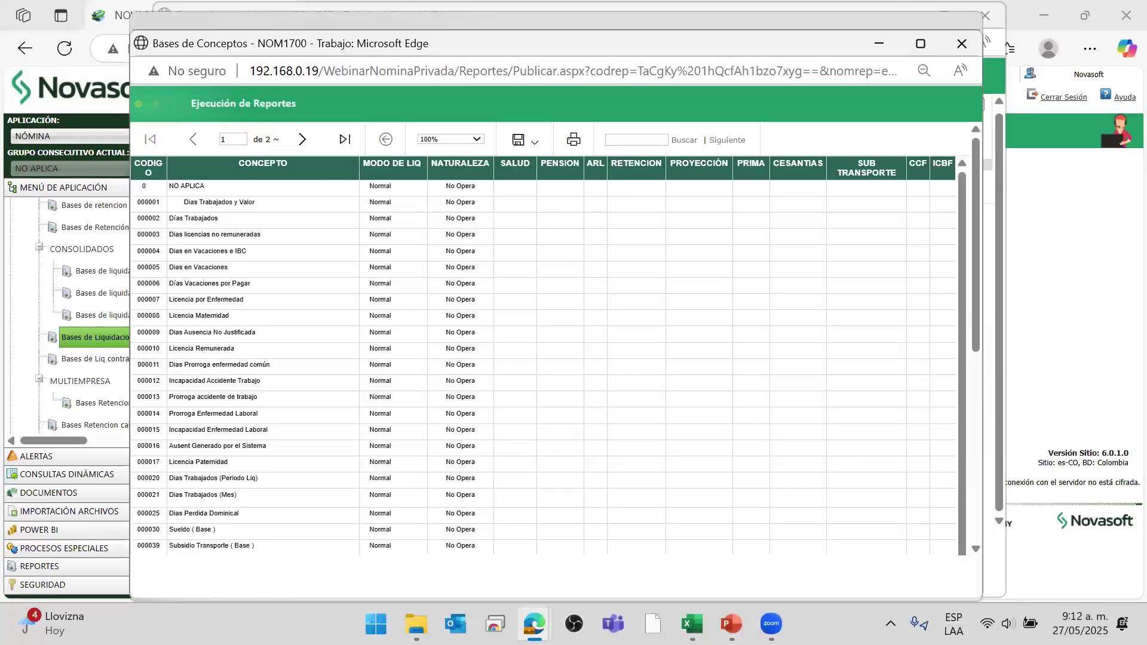
{"action": "left_click", "coordinate": [692, 624]}
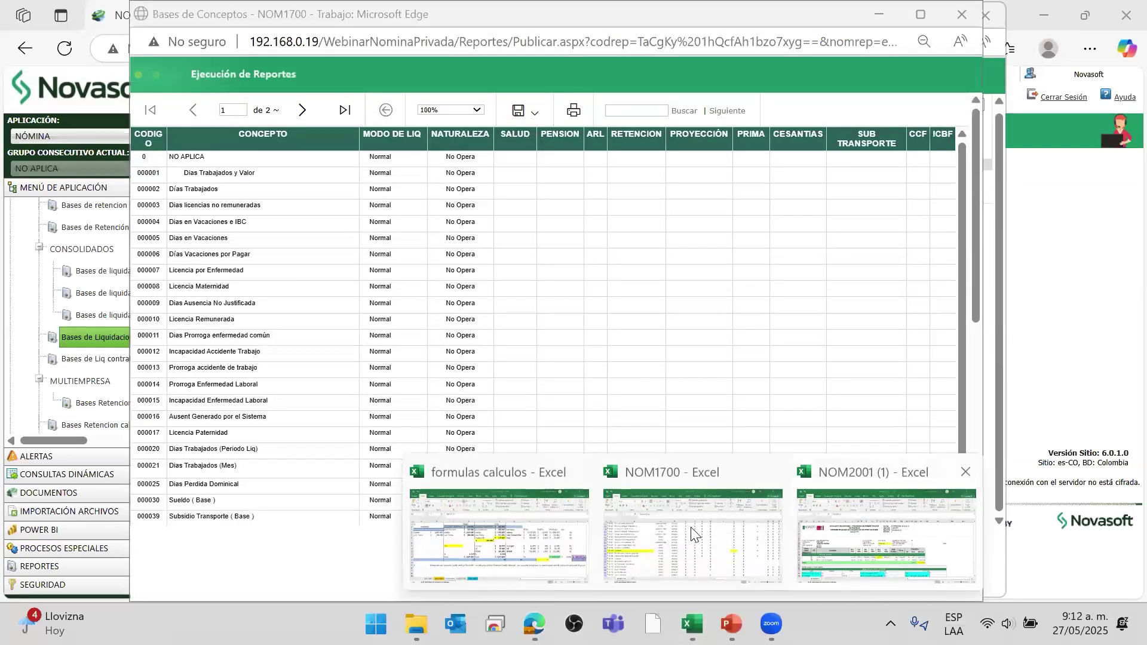
{"action": "left_click", "coordinate": [467, 533]}
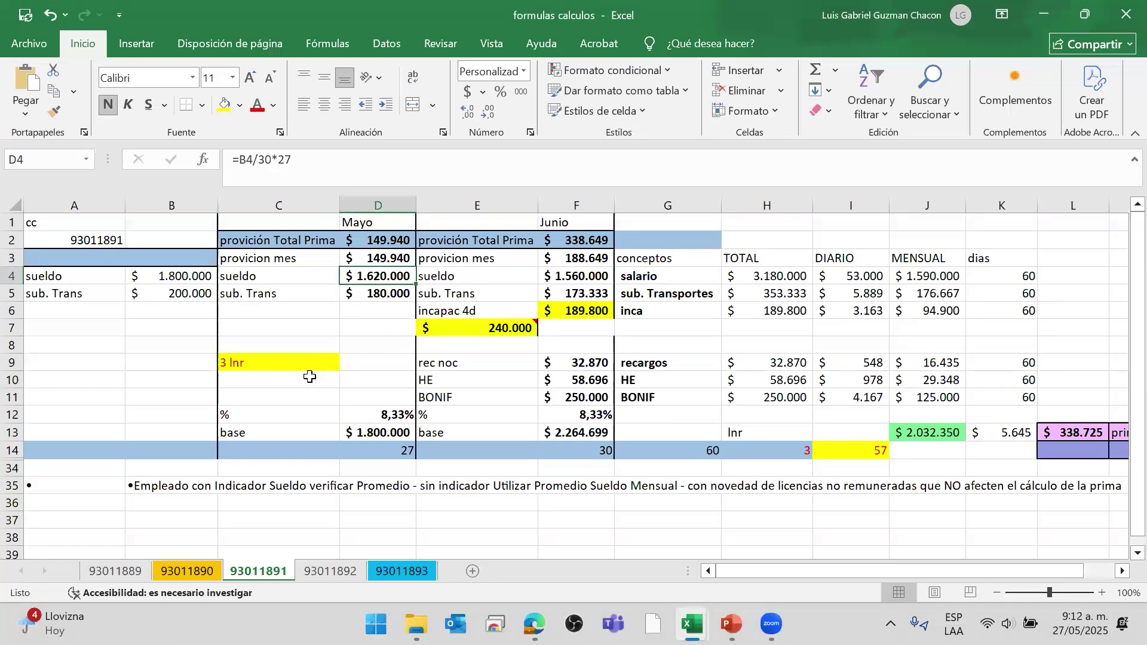
{"action": "left_click", "coordinate": [320, 328]}
{"action": "key", "text": "Left"}
{"action": "key", "text": "Left"}
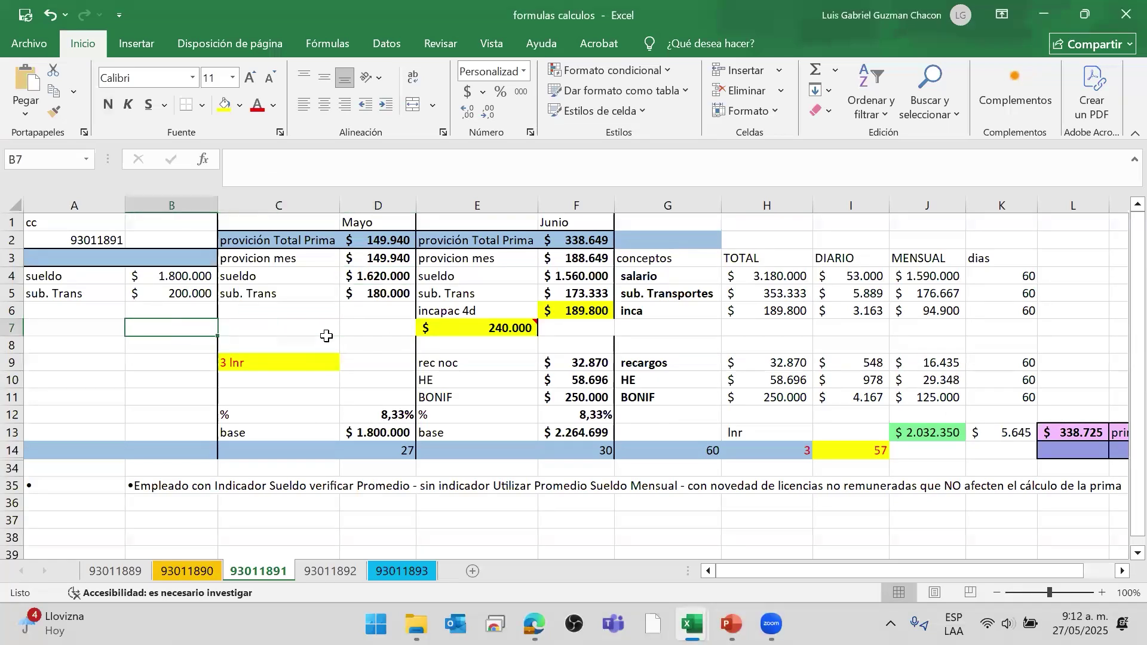
{"action": "key", "text": "Up"}
{"action": "key", "text": "Up"}
{"action": "key", "text": "Up"}
{"action": "key", "text": "Right"}
{"action": "key", "text": "Right"}
{"action": "key", "text": "Right"}
{"action": "key", "text": "Right"}
{"action": "key", "text": "Right"}
{"action": "key", "text": "Right"}
{"action": "key", "text": "Left"}
{"action": "key", "text": "Left"}
{"action": "key", "text": "Down"}
{"action": "key", "text": "Right"}
{"action": "key", "text": "Up"}
{"action": "key", "text": "Up"}
{"action": "key", "text": "Up"}
{"action": "key", "text": "Down"}
{"action": "key", "text": "Down"}
{"action": "key", "text": "Down"}
{"action": "key", "text": "Down"}
{"action": "key", "text": "Down"}
{"action": "key", "text": "Up"}
{"action": "key", "text": "Up"}
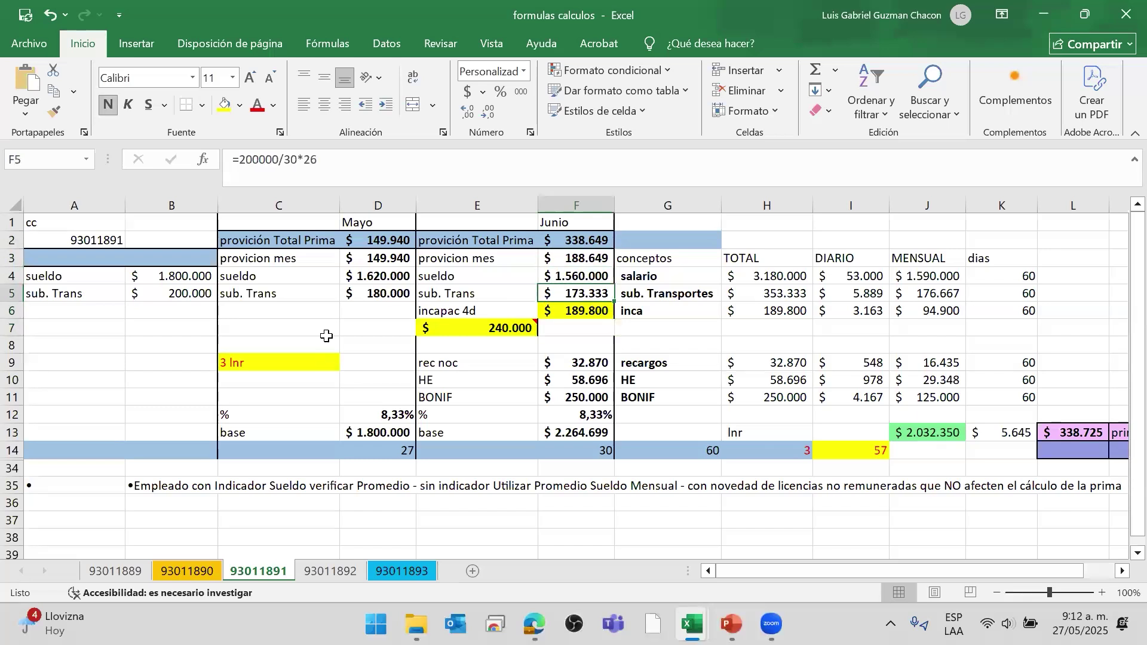
{"action": "left_click", "coordinate": [577, 314]}
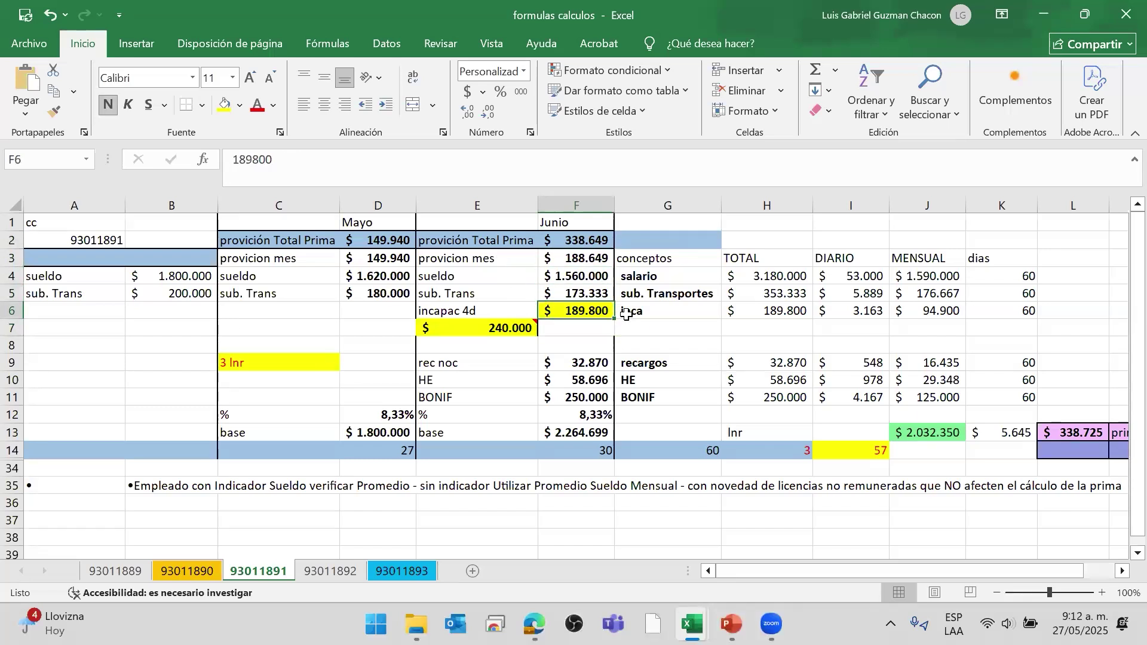
{"action": "key", "text": "F2"}
{"action": "key", "text": "Escape"}
{"action": "key", "text": "Up"}
{"action": "key", "text": "Up"}
{"action": "key", "text": "Up"}
{"action": "key", "text": "Down"}
{"action": "key", "text": "Down"}
{"action": "key", "text": "Down"}
{"action": "key", "text": "F2"}
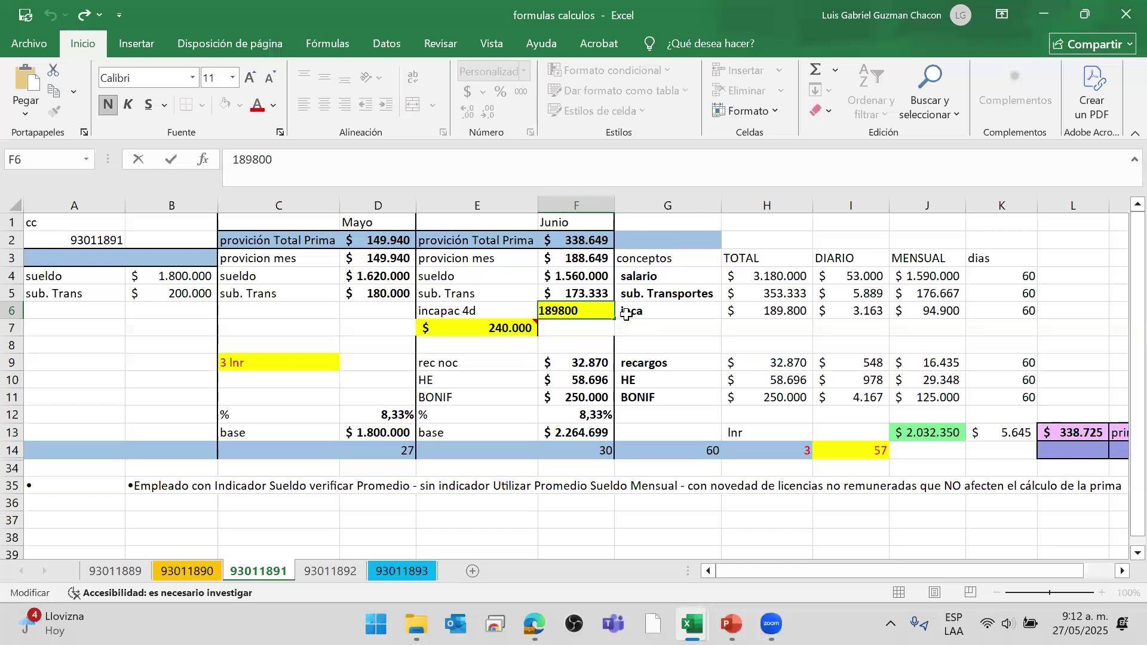
{"action": "key", "text": "Escape"}
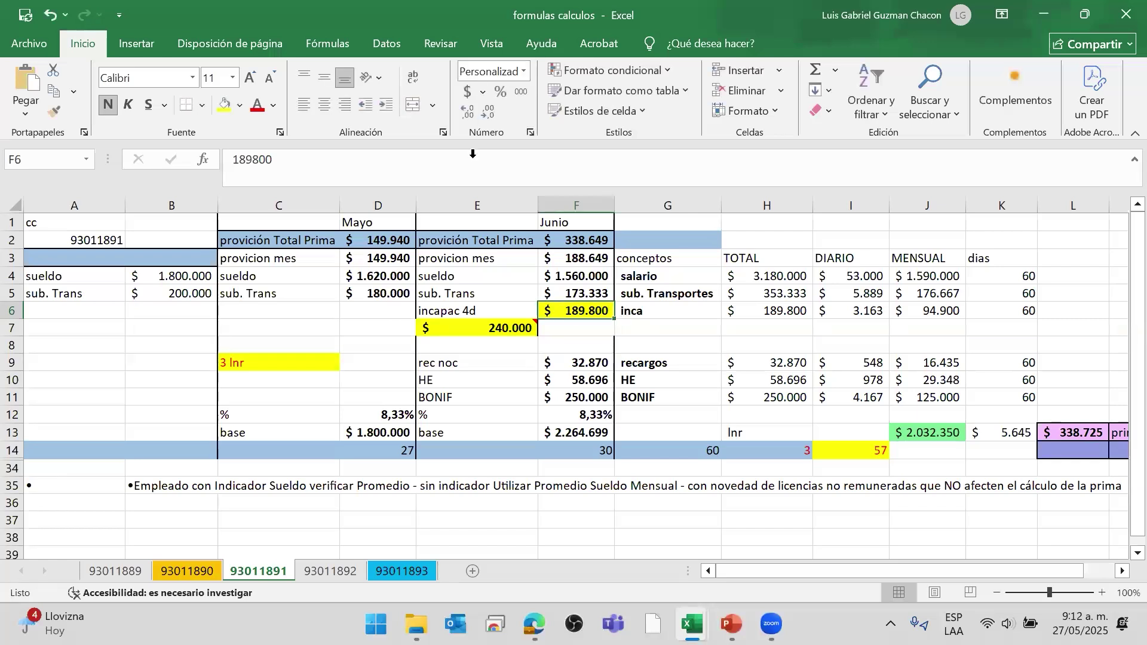
{"action": "left_click", "coordinate": [526, 328]}
{"action": "key", "text": "F2"}
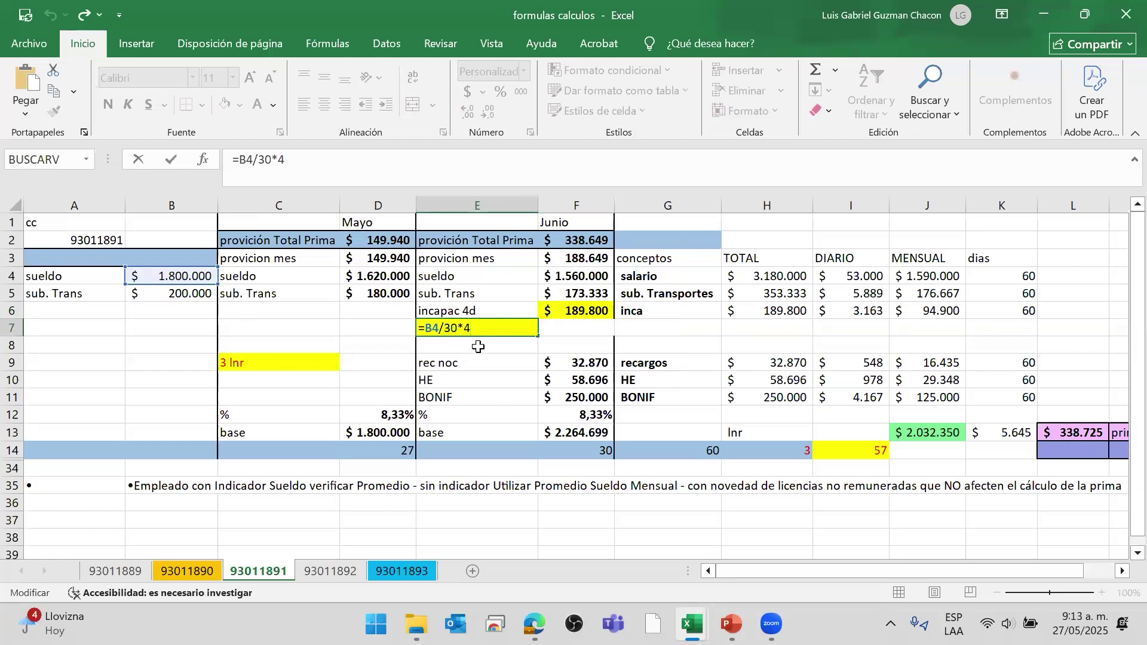
{"action": "key", "text": "ctrl+Return"}
{"action": "key", "text": "Right"}
{"action": "key", "text": "Left"}
{"action": "key", "text": "Left"}
{"action": "key", "text": "Left"}
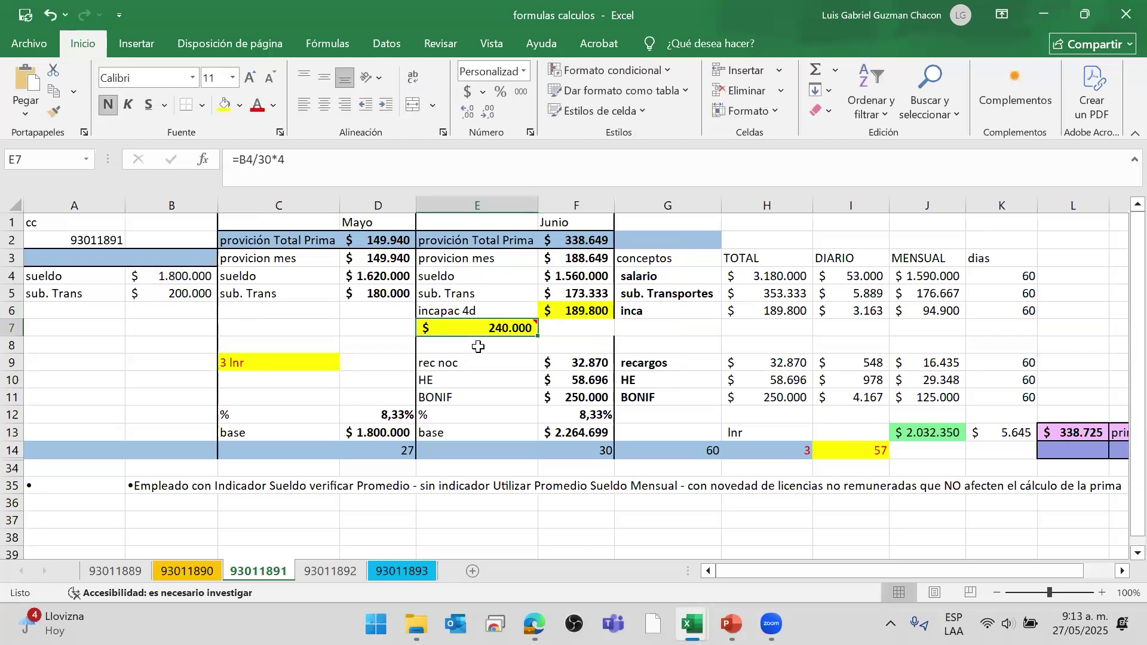
{"action": "key", "text": "Right"}
{"action": "key", "text": "Right"}
{"action": "left_click", "coordinate": [497, 371]}
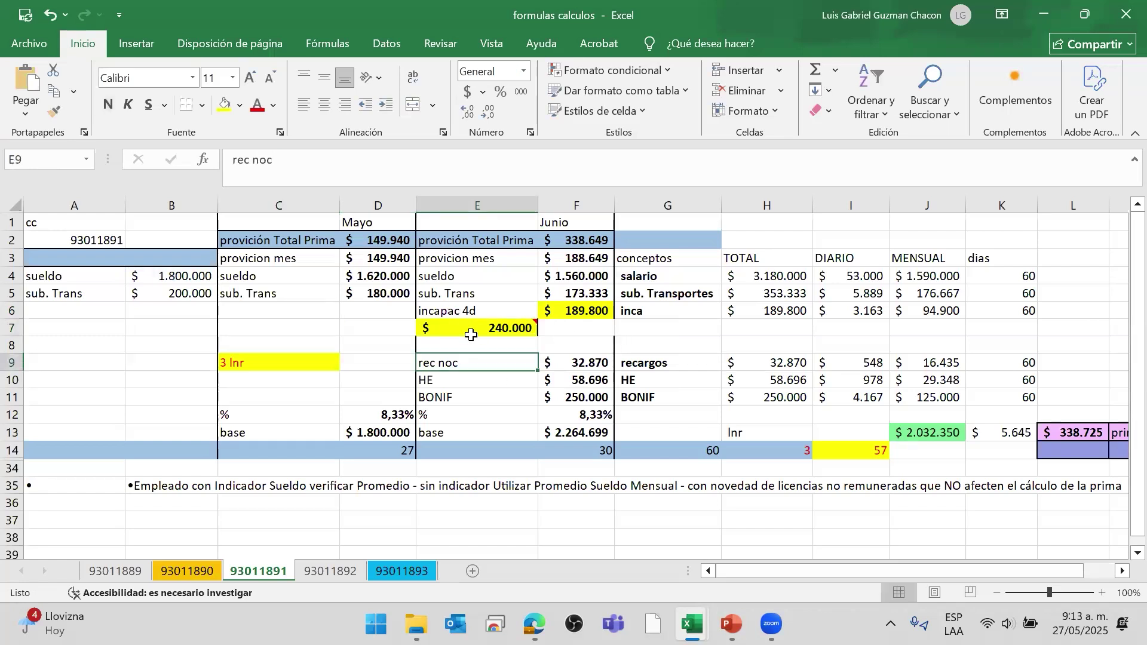
{"action": "left_click", "coordinate": [471, 335]}
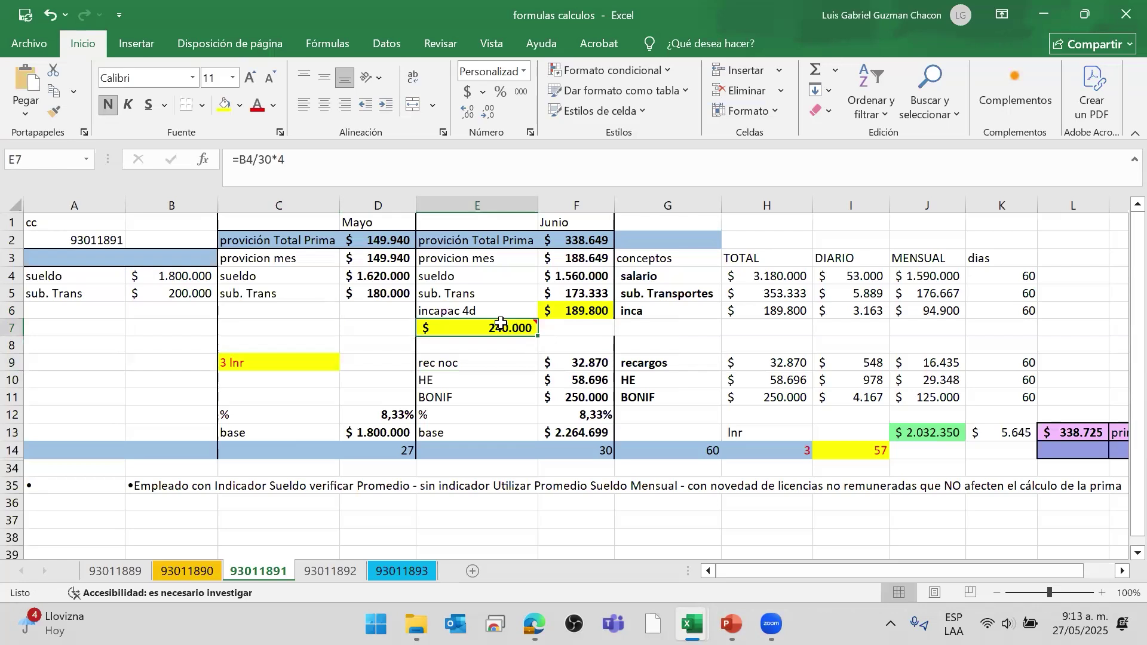
{"action": "left_click", "coordinate": [588, 308]}
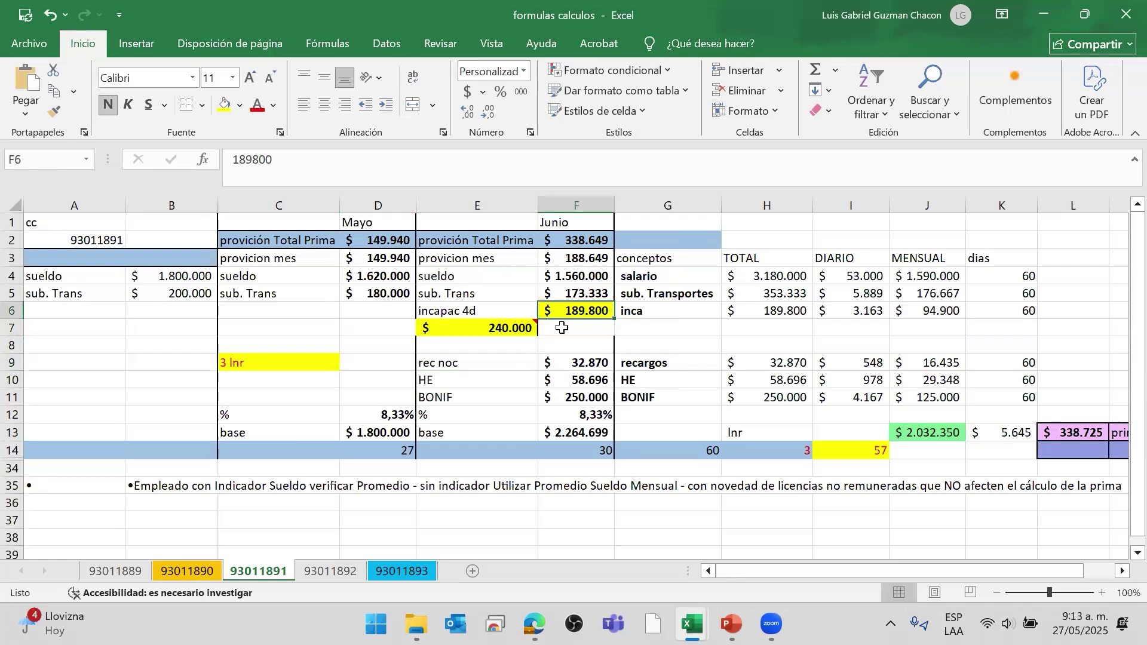
{"action": "left_click", "coordinate": [502, 327]}
{"action": "left_click", "coordinate": [591, 311]}
{"action": "left_click", "coordinate": [573, 328]}
{"action": "left_click", "coordinate": [576, 310]}
{"action": "left_click", "coordinate": [583, 326]}
{"action": "left_click", "coordinate": [585, 312]}
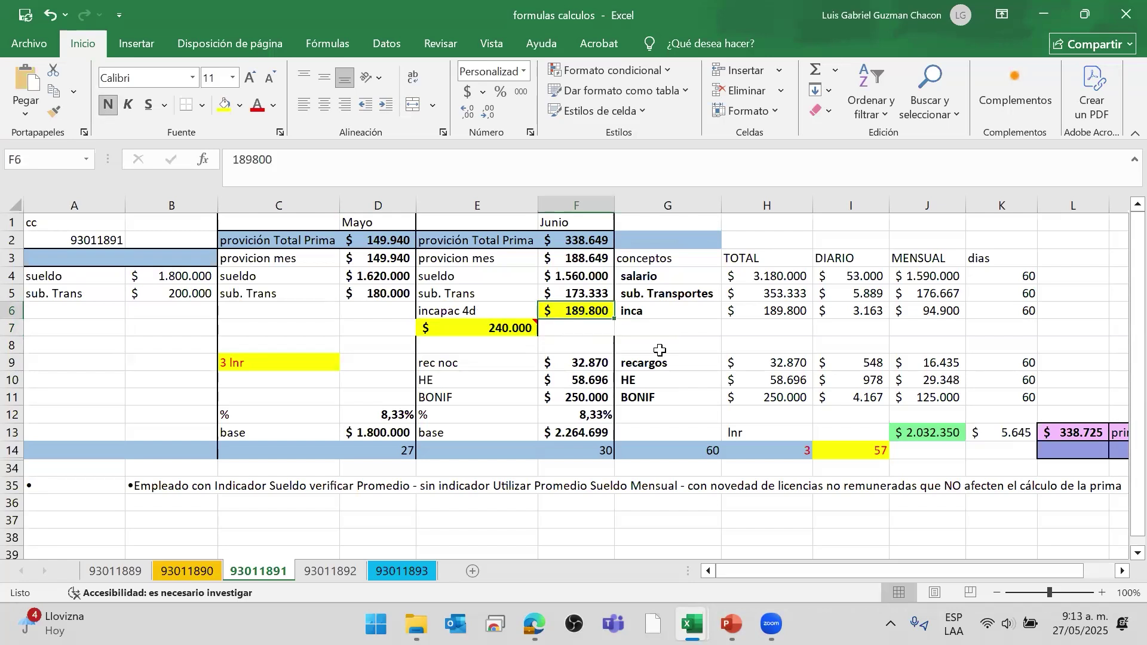
{"action": "left_click", "coordinate": [481, 309]}
{"action": "key", "text": "Right"}
{"action": "key", "text": "Left"}
{"action": "key", "text": "Left"}
{"action": "key", "text": "Left"}
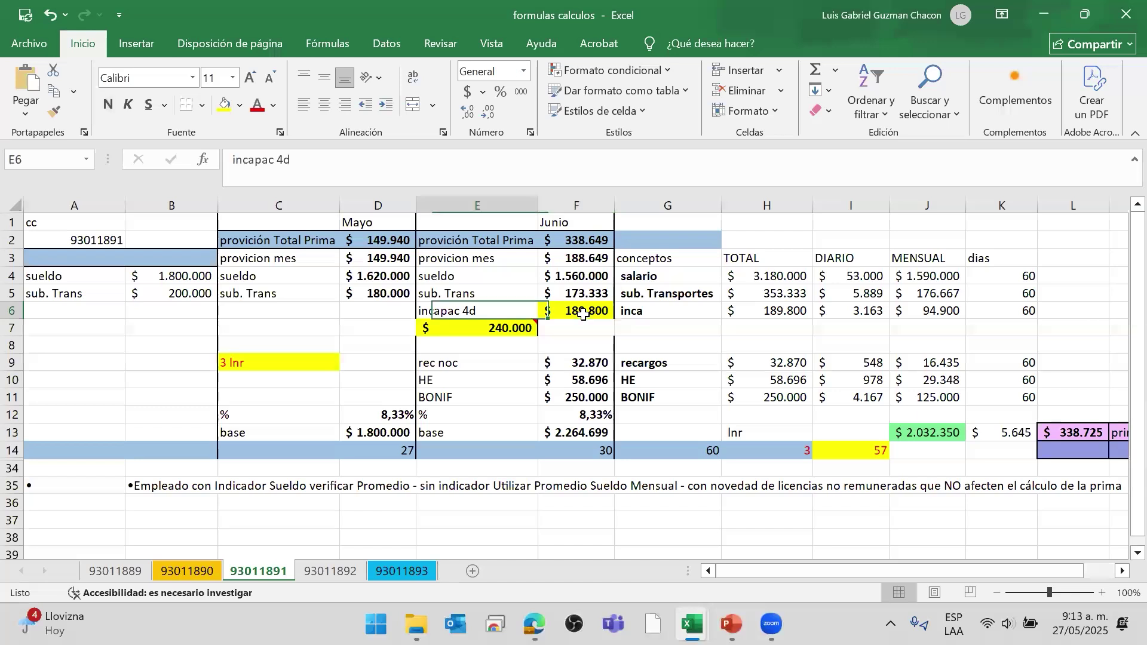
{"action": "key", "text": "Right"}
{"action": "key", "text": "Right"}
{"action": "key", "text": "Right"}
{"action": "key", "text": "Right"}
{"action": "key", "text": "Right"}
{"action": "key", "text": "Right"}
{"action": "key", "text": "Right"}
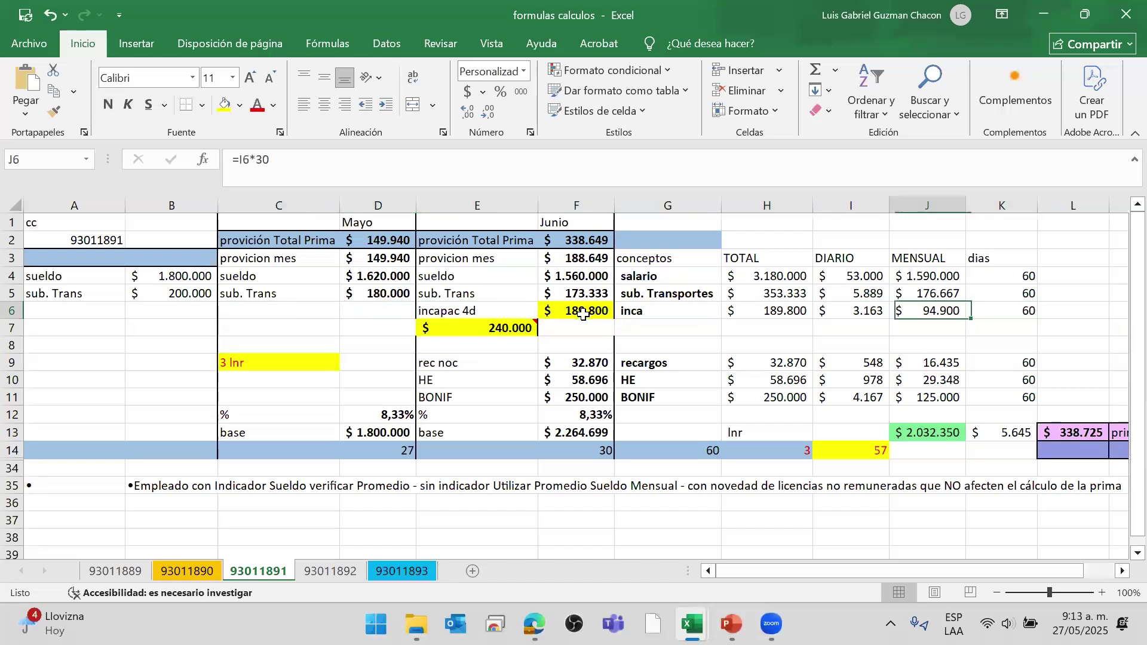
{"action": "key", "text": "Left"}
{"action": "key", "text": "Left"}
{"action": "key", "text": "Left"}
{"action": "key", "text": "Up"}
{"action": "key", "text": "Up"}
{"action": "key", "text": "Down"}
{"action": "key", "text": "Down"}
{"action": "key", "text": "Down"}
{"action": "key", "text": "Up"}
{"action": "key", "text": "Up"}
{"action": "key", "text": "Down"}
{"action": "key", "text": "Right"}
{"action": "key", "text": "Right"}
{"action": "key", "text": "Right"}
{"action": "key", "text": "Right"}
{"action": "key", "text": "Right"}
{"action": "key", "text": "Left"}
{"action": "key", "text": "Left"}
{"action": "key", "text": "Left"}
{"action": "key", "text": "Left"}
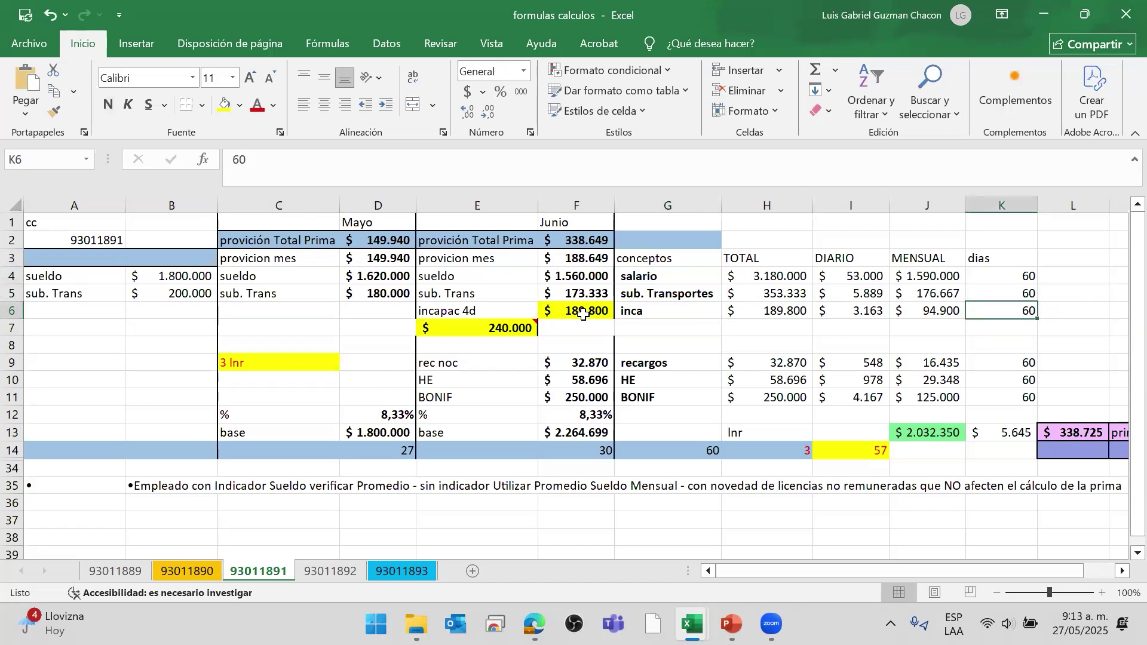
{"action": "key", "text": "F2"}
{"action": "key", "text": "Escape"}
{"action": "key", "text": "Up"}
{"action": "key", "text": "Up"}
{"action": "key", "text": "Left"}
{"action": "key", "text": "Left"}
{"action": "key", "text": "Left"}
{"action": "key", "text": "Left"}
{"action": "key", "text": "Left"}
{"action": "key", "text": "Left"}
{"action": "key", "text": "Left"}
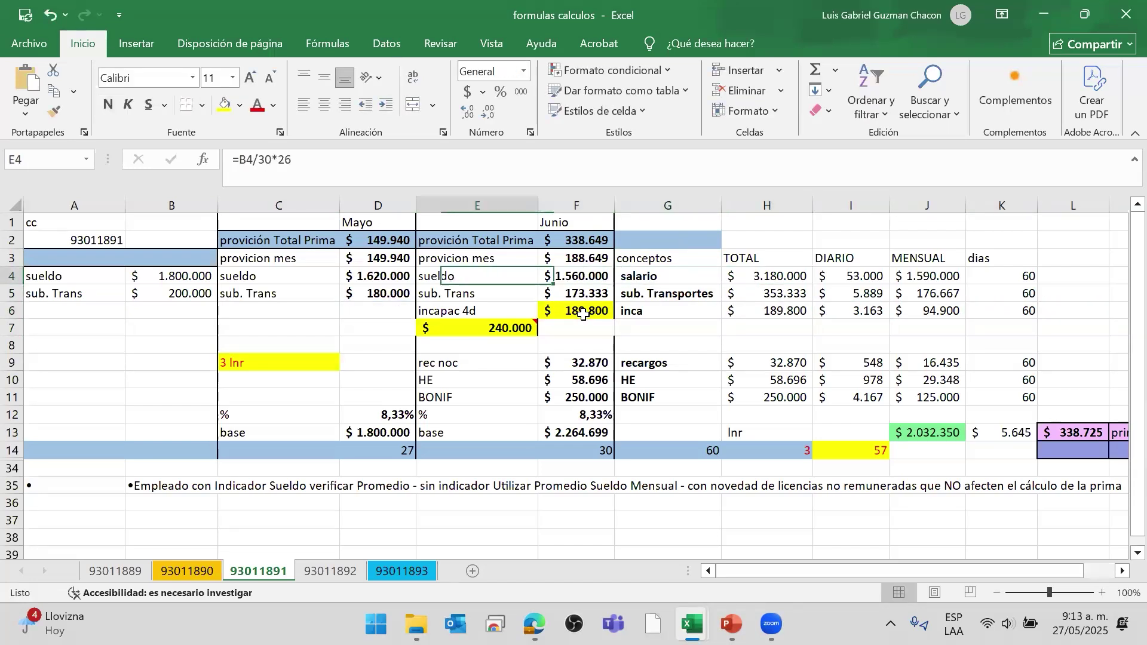
{"action": "key", "text": "Right"}
{"action": "key", "text": "Right"}
{"action": "key", "text": "Right"}
{"action": "key", "text": "Right"}
{"action": "key", "text": "Right"}
{"action": "key", "text": "Right"}
{"action": "key", "text": "Right"}
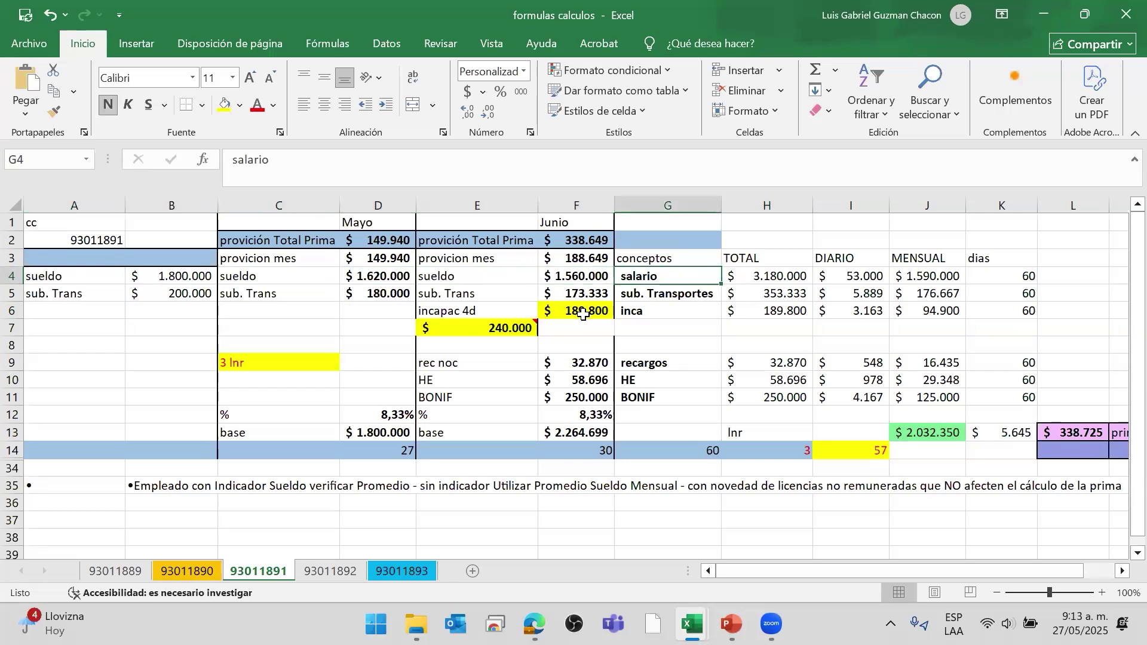
{"action": "key", "text": "F2"}
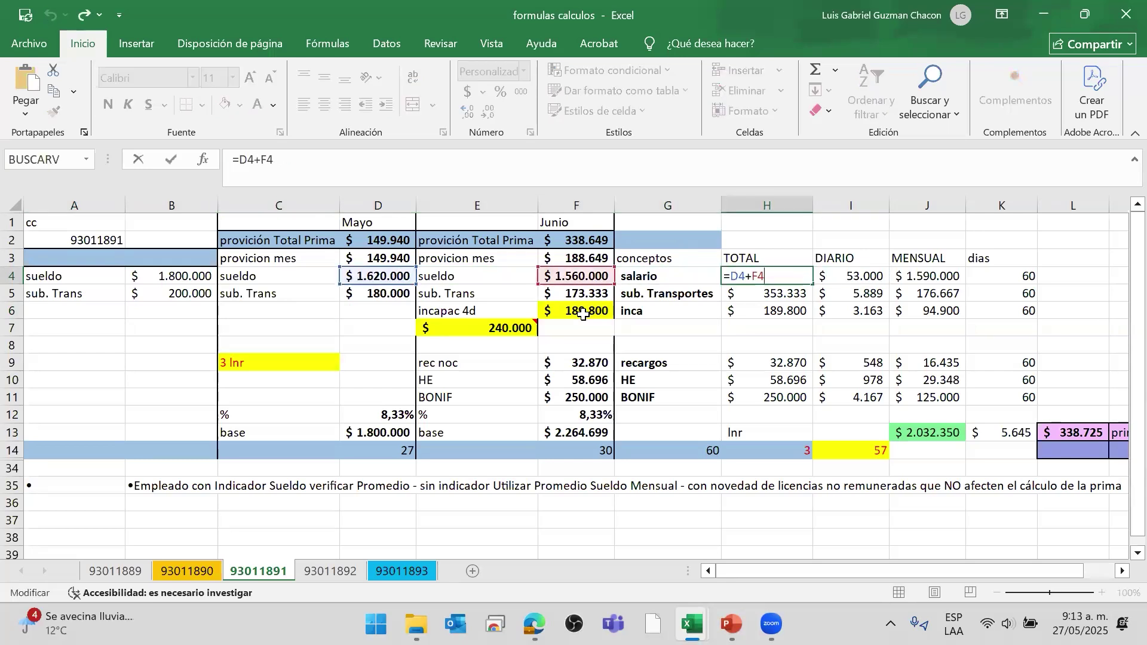
{"action": "key", "text": "Escape"}
{"action": "key", "text": "Left"}
{"action": "key", "text": "Left"}
{"action": "key", "text": "Left"}
{"action": "key", "text": "Left"}
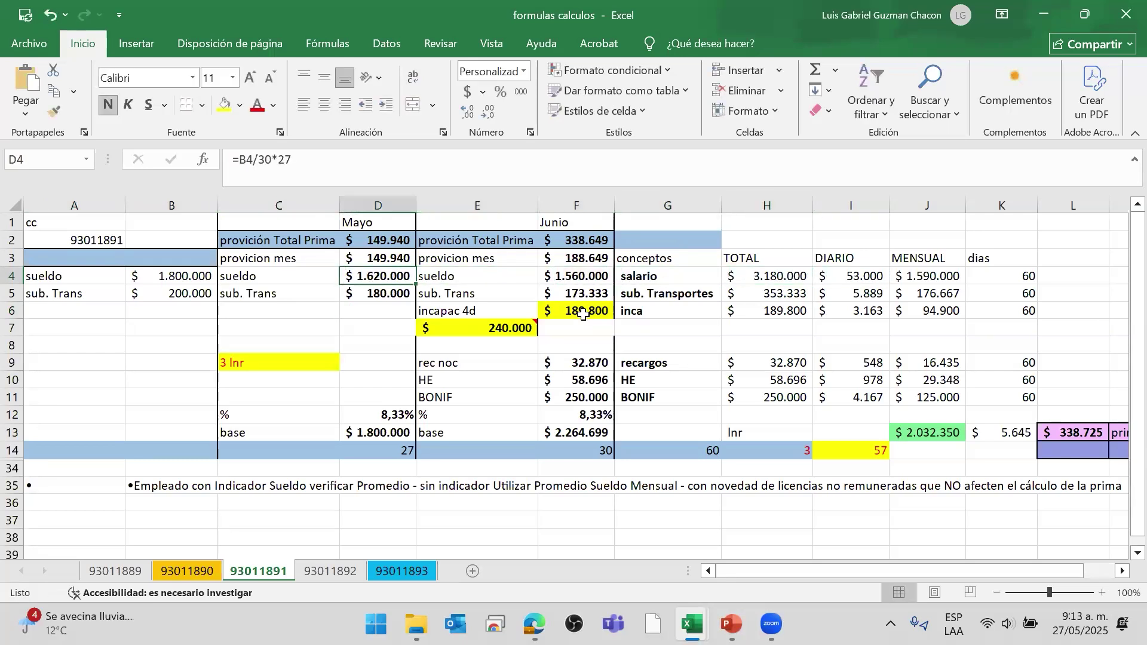
{"action": "key", "text": "Right"}
{"action": "key", "text": "Right"}
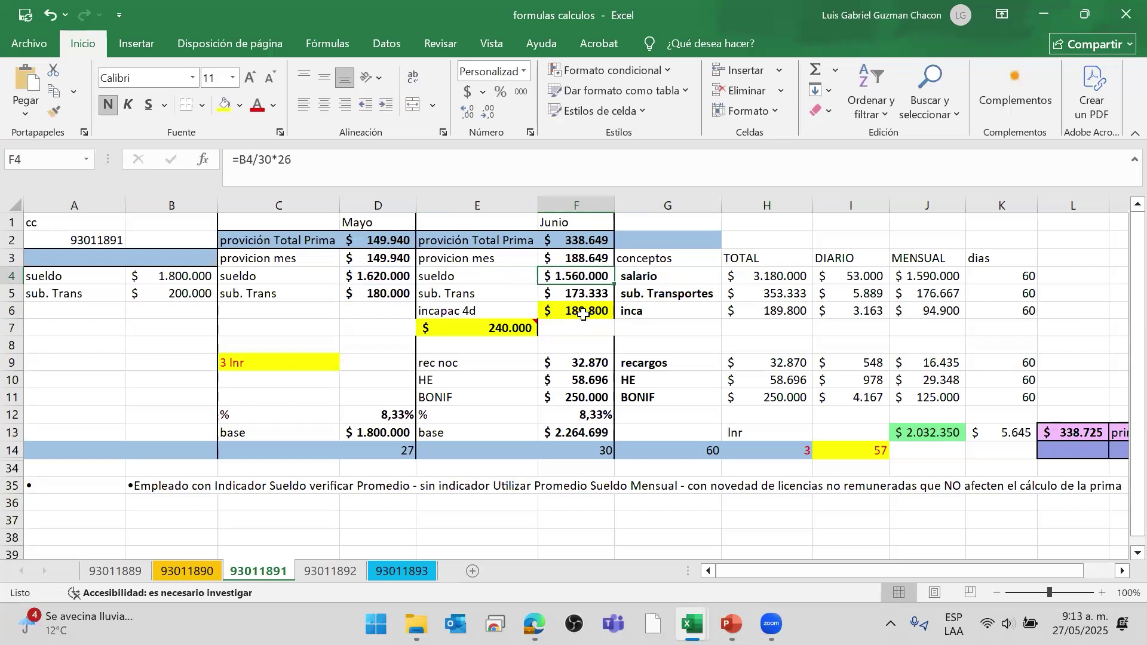
{"action": "key", "text": "Left"}
{"action": "key", "text": "Right"}
{"action": "key", "text": "Right"}
{"action": "key", "text": "Right"}
{"action": "key", "text": "Right"}
{"action": "key", "text": "Left"}
{"action": "key", "text": "F2"}
{"action": "key", "text": "Escape"}
{"action": "key", "text": "Right"}
{"action": "key", "text": "F2"}
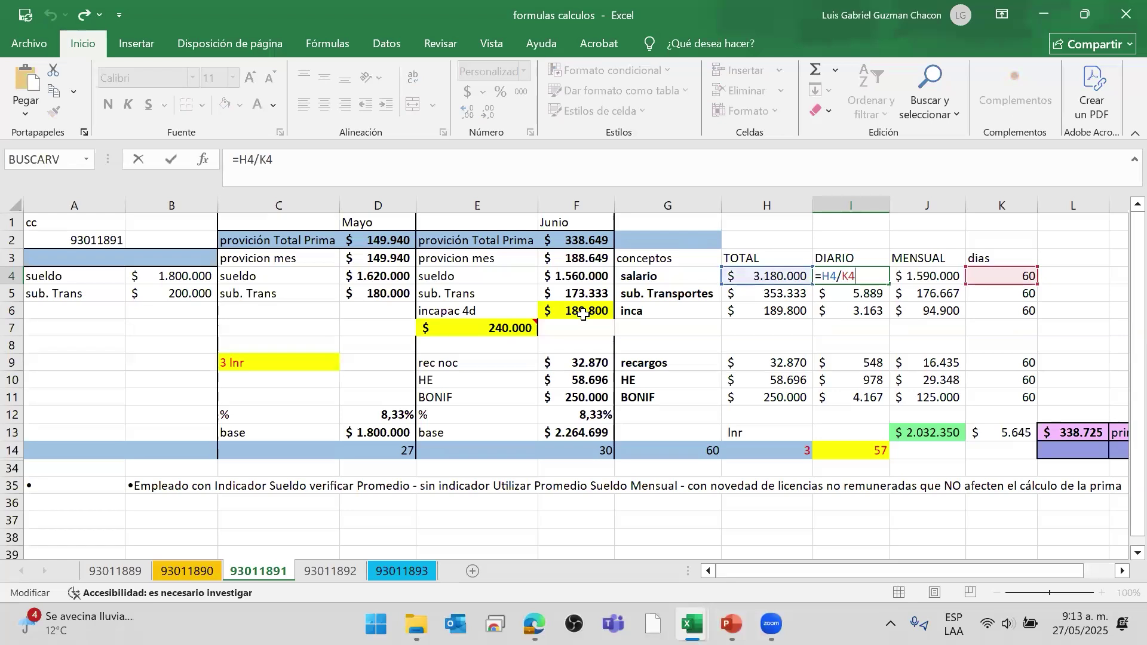
{"action": "key", "text": "Escape"}
{"action": "key", "text": "Right"}
{"action": "key", "text": "F2"}
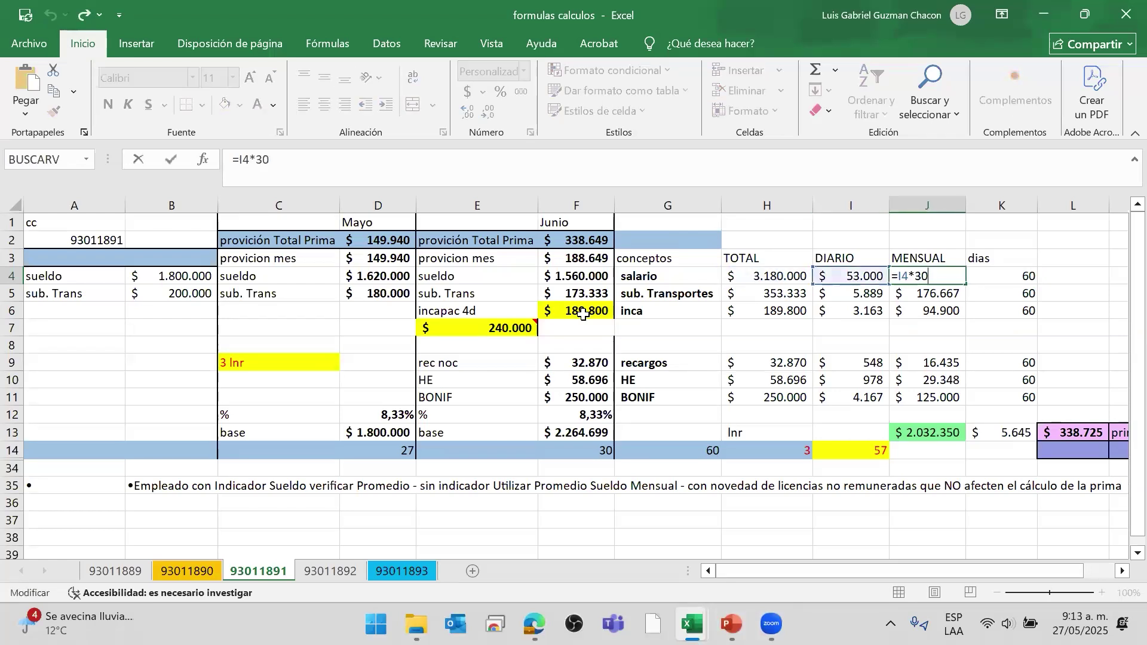
{"action": "key", "text": "Escape"}
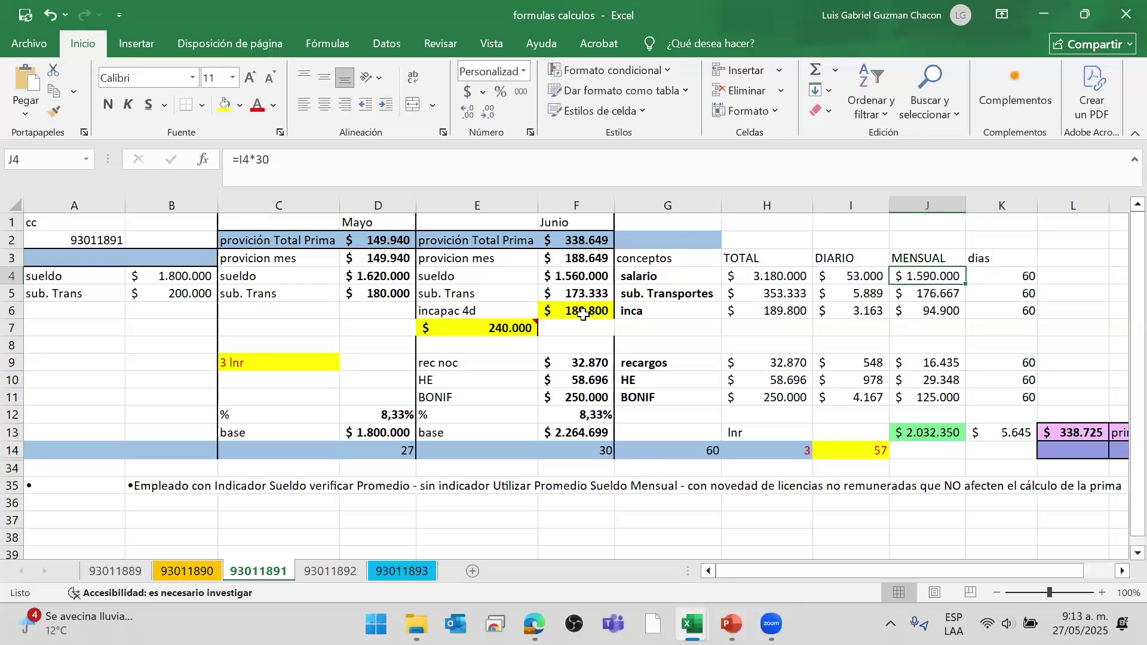
{"action": "key", "text": "F2"}
{"action": "key", "text": "Escape"}
{"action": "key", "text": "Down"}
{"action": "key", "text": "Left"}
{"action": "key", "text": "F2"}
{"action": "key", "text": "Escape"}
{"action": "key", "text": "F2"}
{"action": "key", "text": "Escape"}
{"action": "key", "text": "Left"}
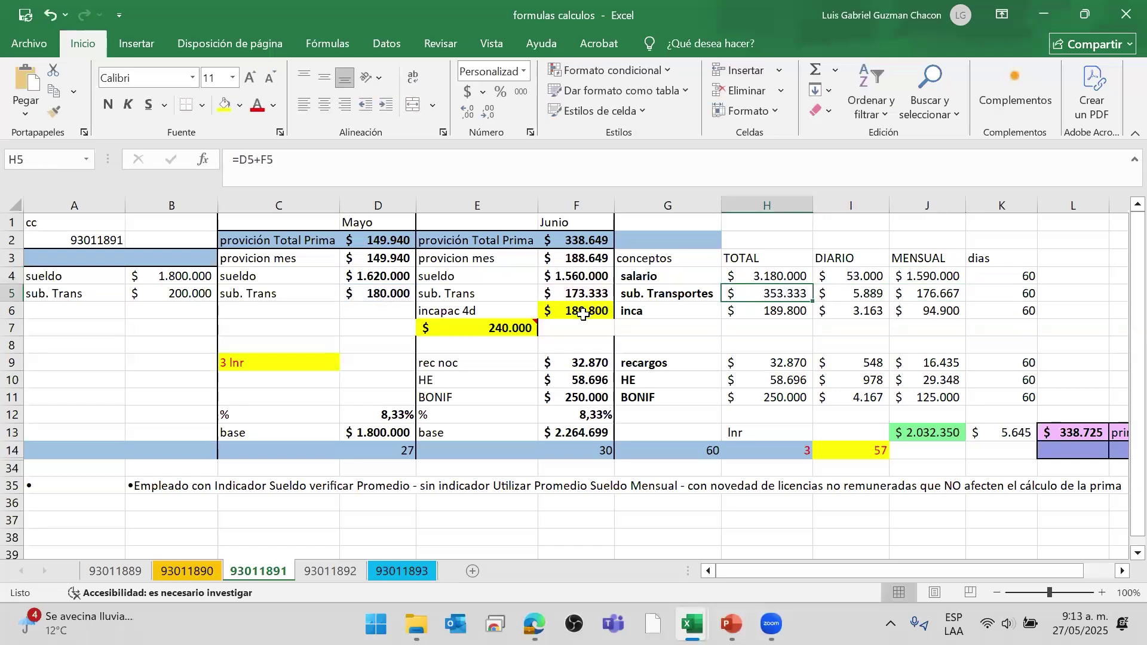
{"action": "key", "text": "F2"}
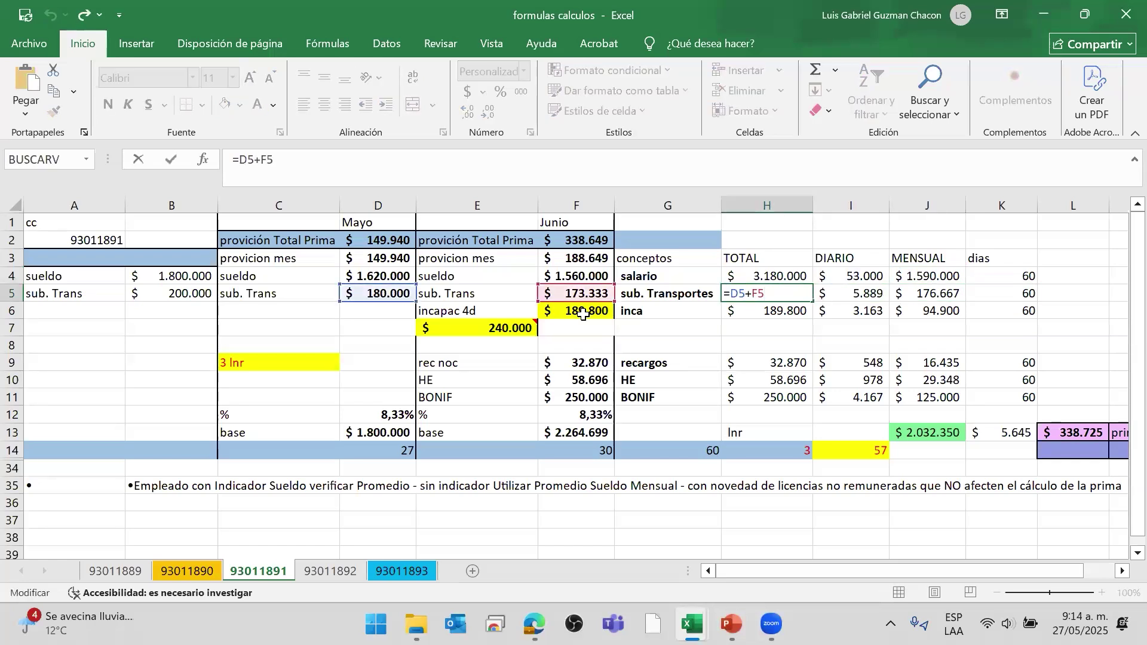
{"action": "key", "text": "Escape"}
{"action": "key", "text": "Right"}
{"action": "key", "text": "F2"}
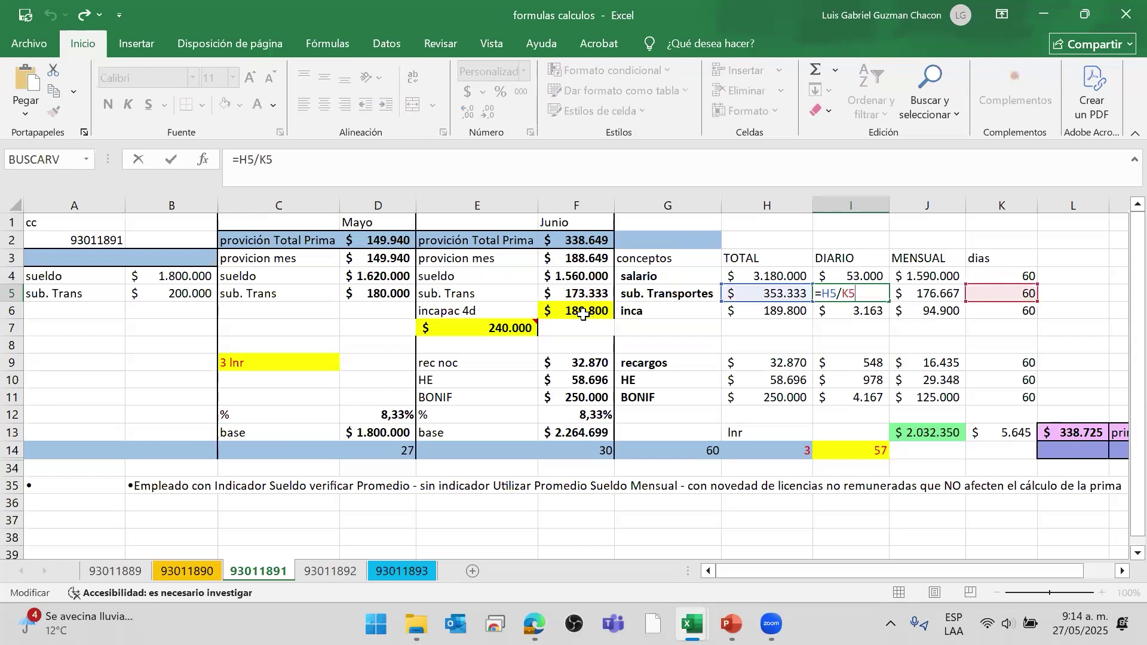
{"action": "key", "text": "Tab"}
{"action": "key", "text": "F2"}
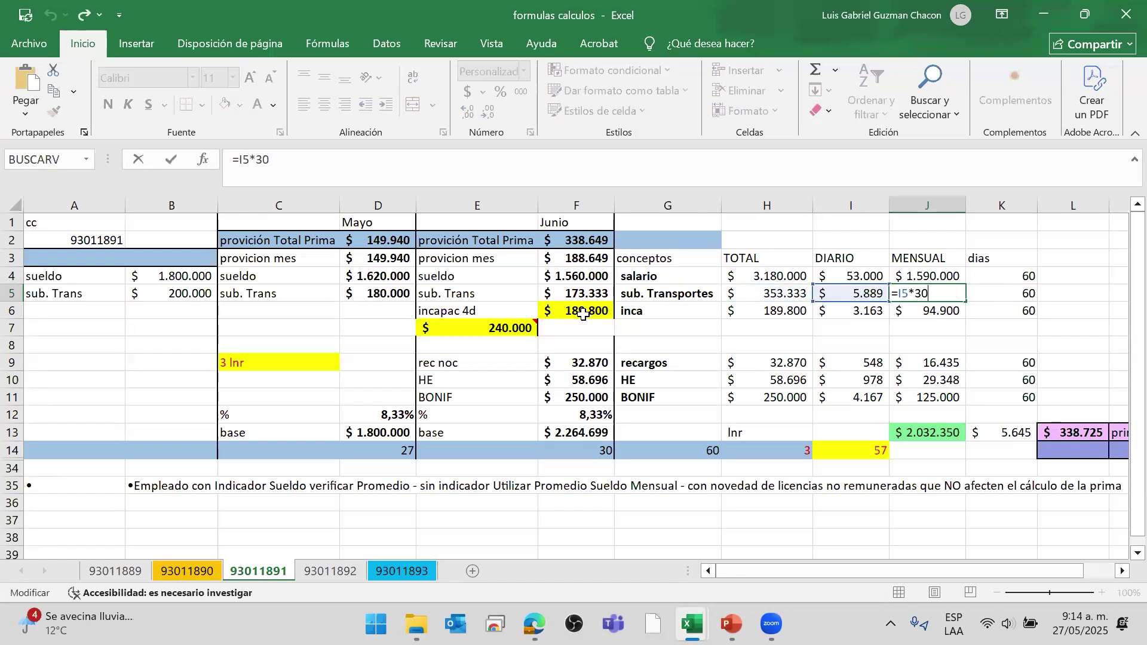
{"action": "key", "text": "Return"}
{"action": "key", "text": "Left"}
{"action": "key", "text": "Left"}
{"action": "key", "text": "F2"}
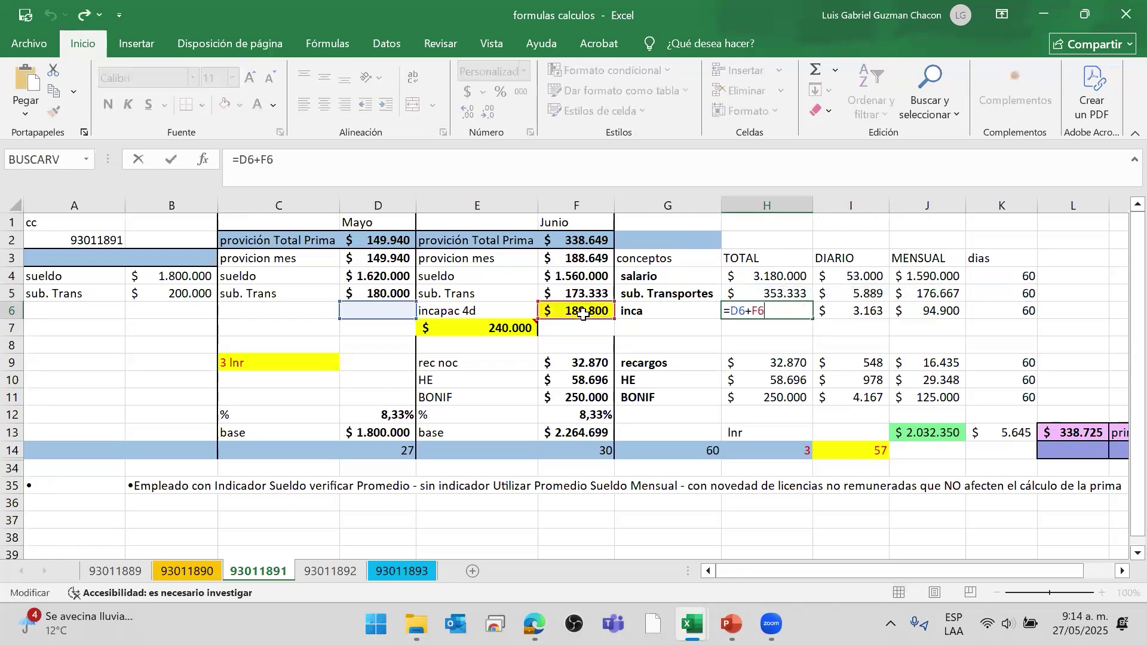
{"action": "key", "text": "Escape"}
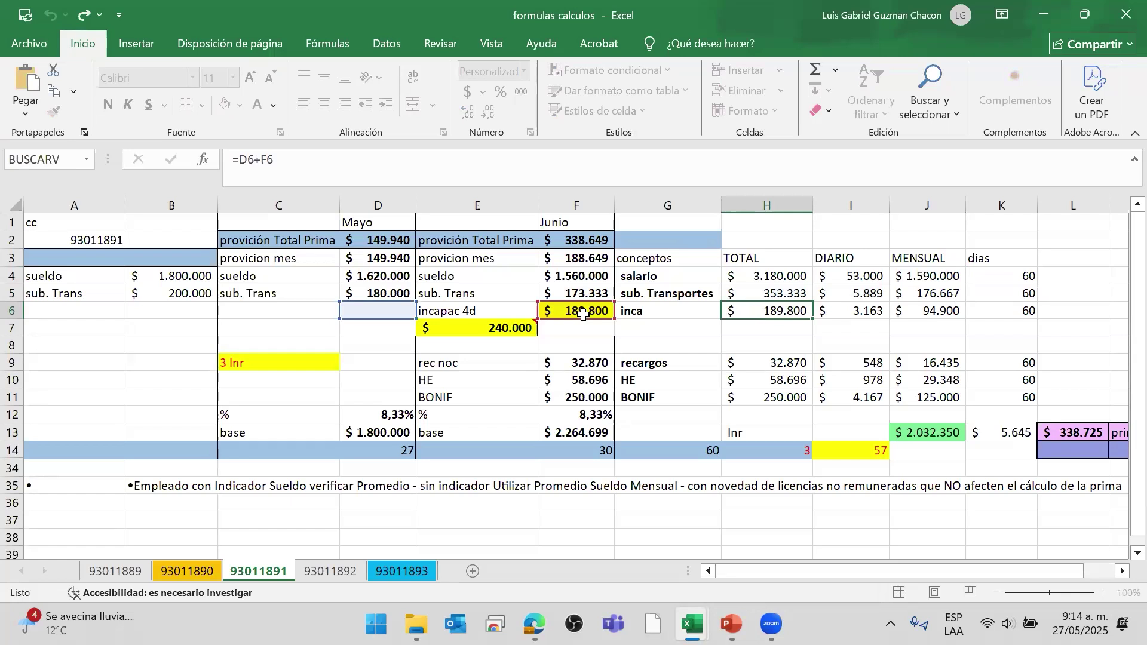
{"action": "key", "text": "Left"}
{"action": "key", "text": "Right"}
{"action": "key", "text": "Right"}
{"action": "key", "text": "Left"}
{"action": "key", "text": "Left"}
{"action": "key", "text": "Left"}
{"action": "key", "text": "Right"}
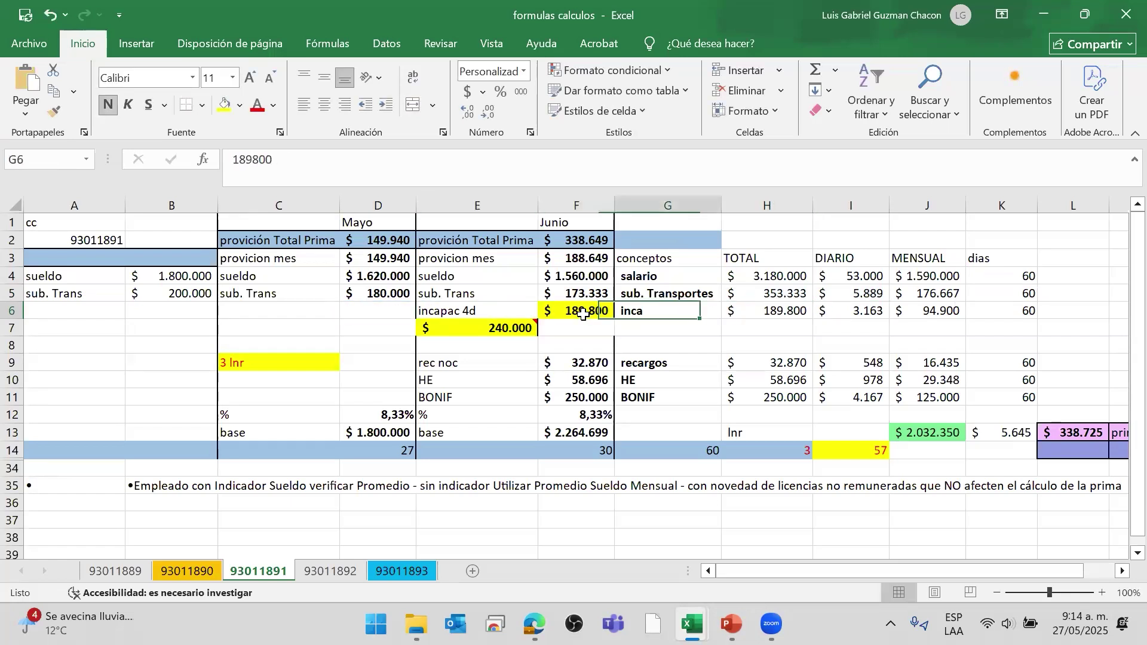
{"action": "key", "text": "Right"}
{"action": "key", "text": "F2"}
{"action": "key", "text": "Escape"}
{"action": "key", "text": "Right"}
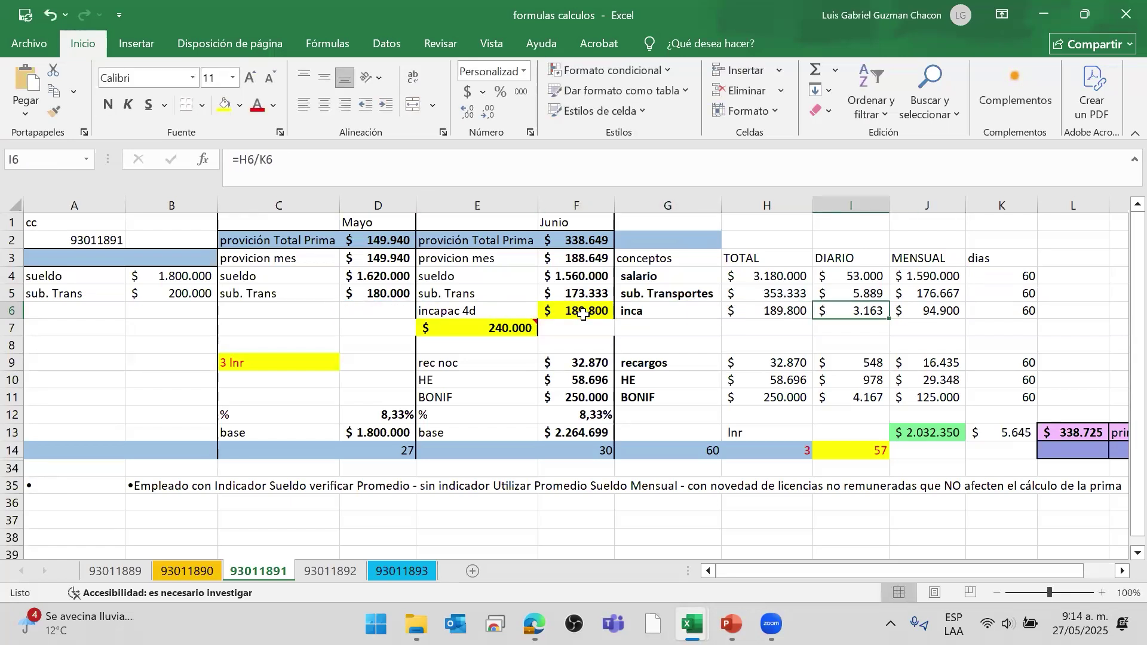
{"action": "key", "text": "Right"}
{"action": "key", "text": "Down"}
{"action": "key", "text": "Down"}
{"action": "key", "text": "Down"}
{"action": "key", "text": "F2"}
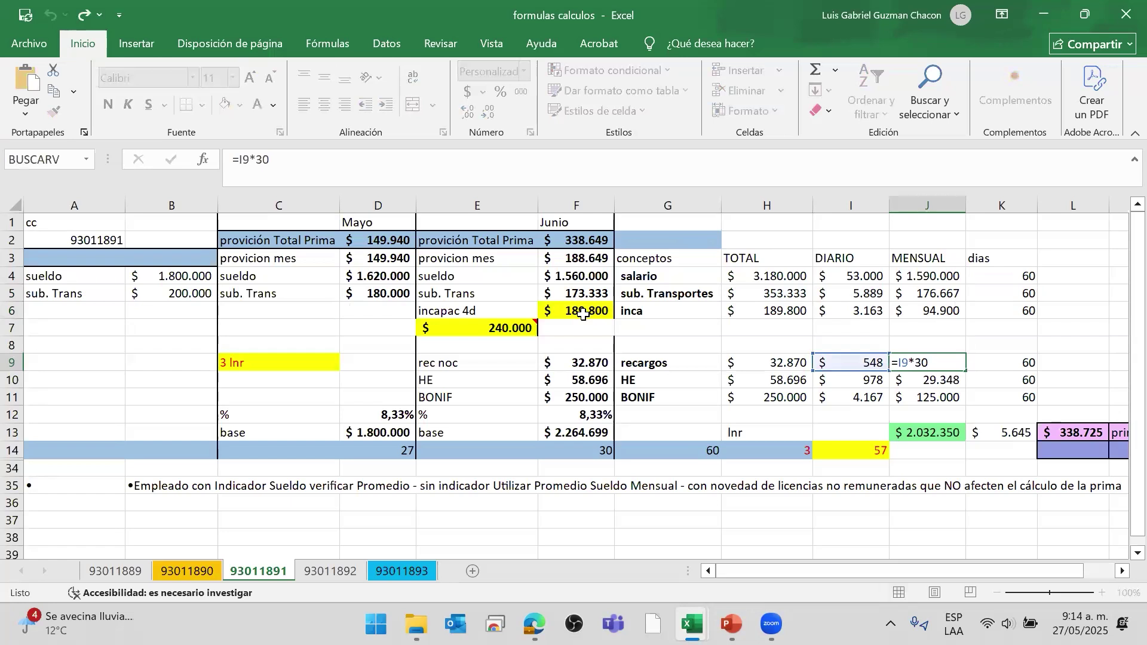
{"action": "key", "text": "Escape"}
{"action": "key", "text": "Left"}
{"action": "key", "text": "Left"}
{"action": "key", "text": "Left"}
{"action": "key", "text": "Right"}
{"action": "key", "text": "Right"}
{"action": "key", "text": "Right"}
{"action": "key", "text": "Down"}
{"action": "key", "text": "Down"}
{"action": "key", "text": "Down"}
{"action": "key", "text": "Down"}
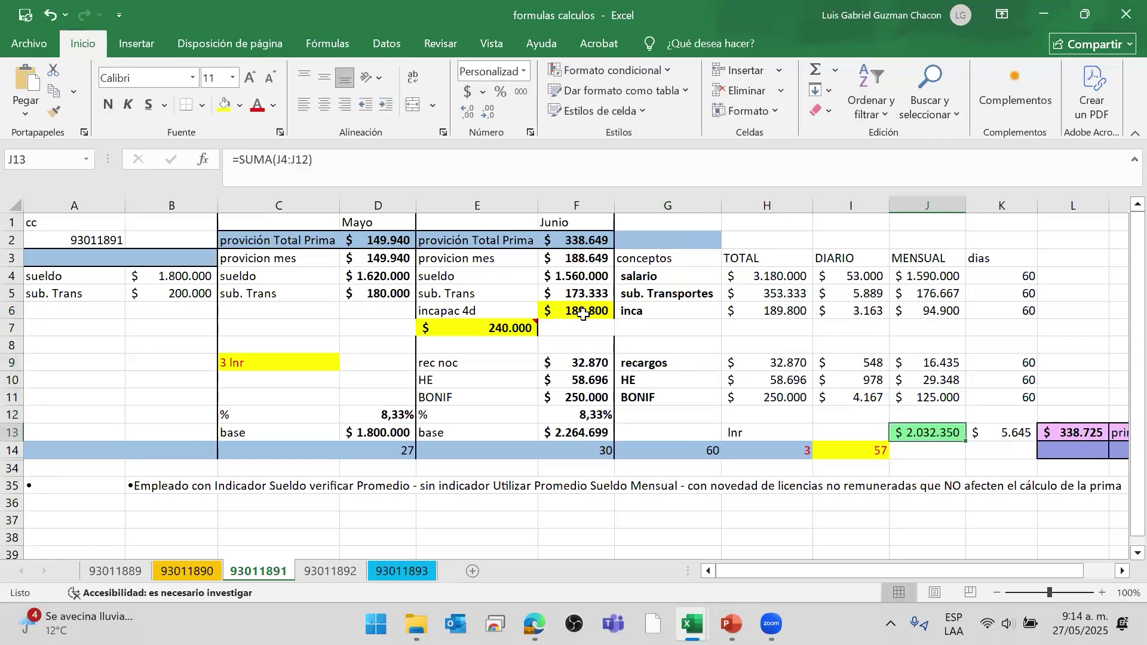
{"action": "key", "text": "F2"}
{"action": "key", "text": "Escape"}
{"action": "key", "text": "Right"}
{"action": "key", "text": "Right"}
{"action": "key", "text": "Left"}
{"action": "key", "text": "Left"}
{"action": "key", "text": "F2"}
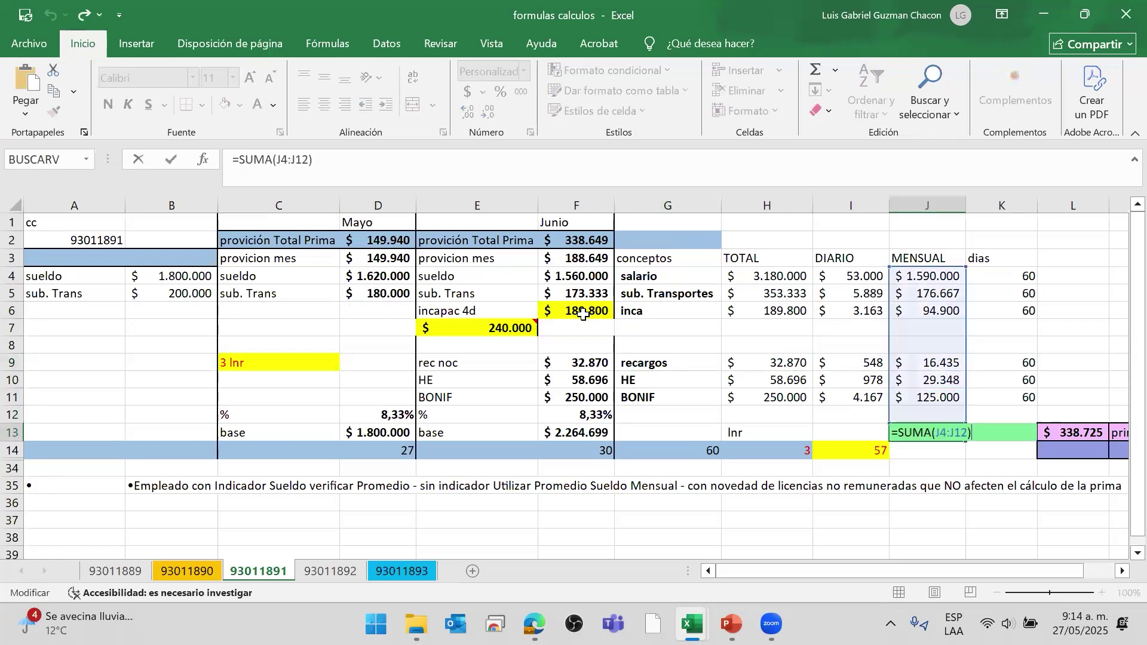
{"action": "key", "text": "Escape"}
{"action": "key", "text": "Right"}
{"action": "key", "text": "Right"}
{"action": "key", "text": "Right"}
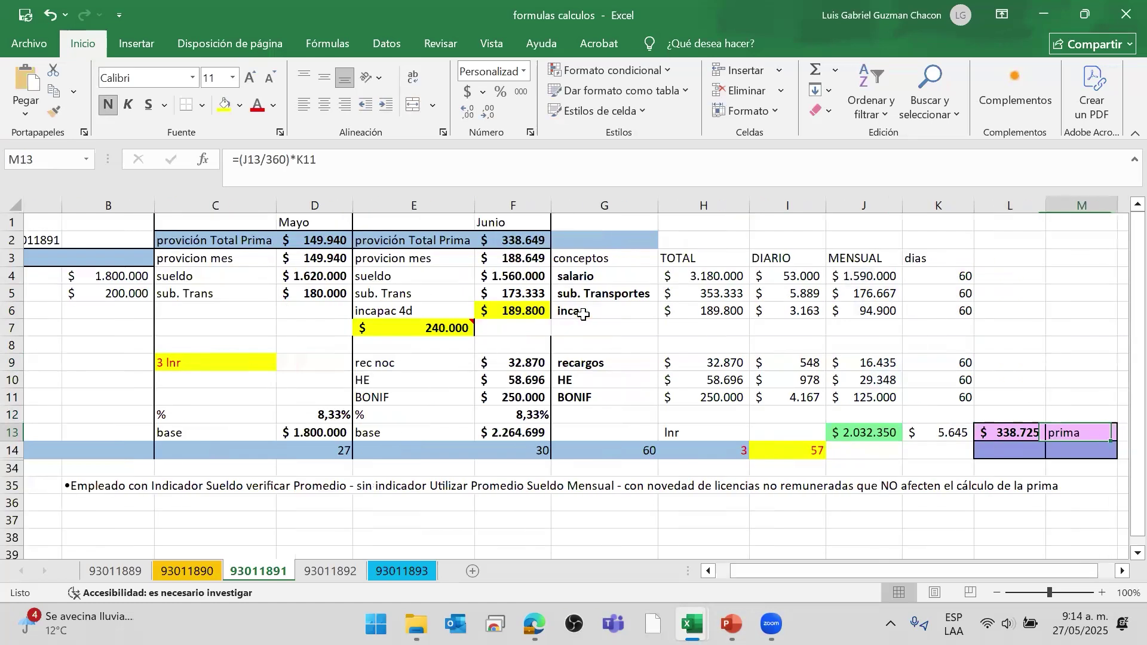
{"action": "key", "text": "Left"}
{"action": "key", "text": "Left"}
{"action": "key", "text": "Left"}
{"action": "key", "text": "Right"}
{"action": "key", "text": "F2"}
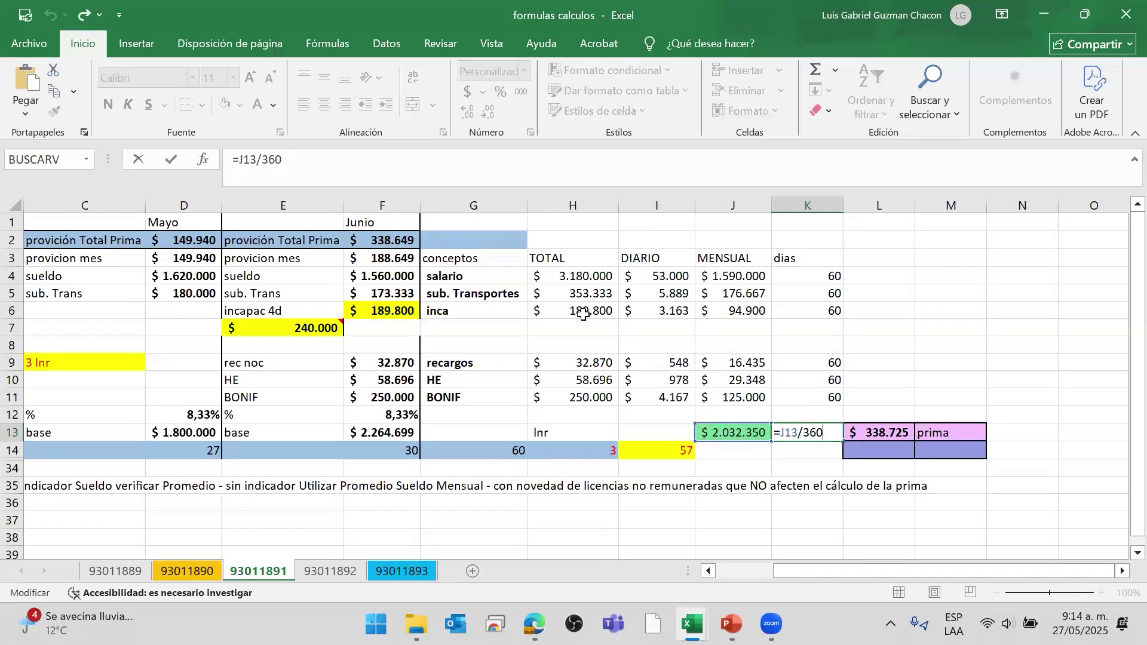
{"action": "key", "text": "Escape"}
{"action": "key", "text": "Right"}
{"action": "key", "text": "F2"}
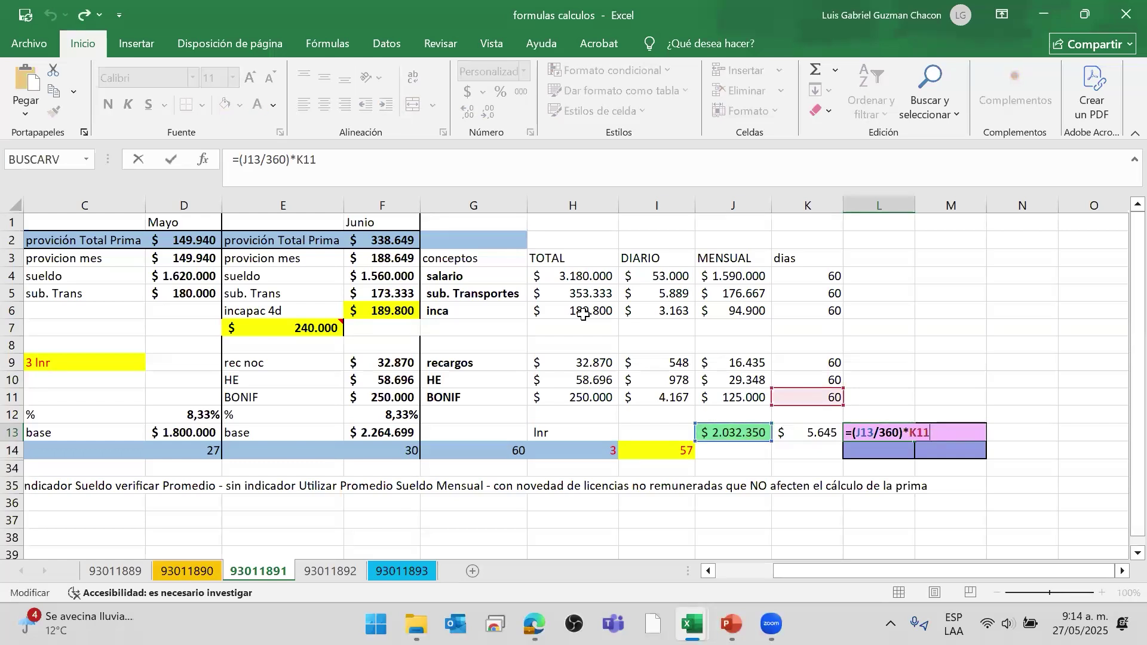
{"action": "key", "text": "ctrl+Return"}
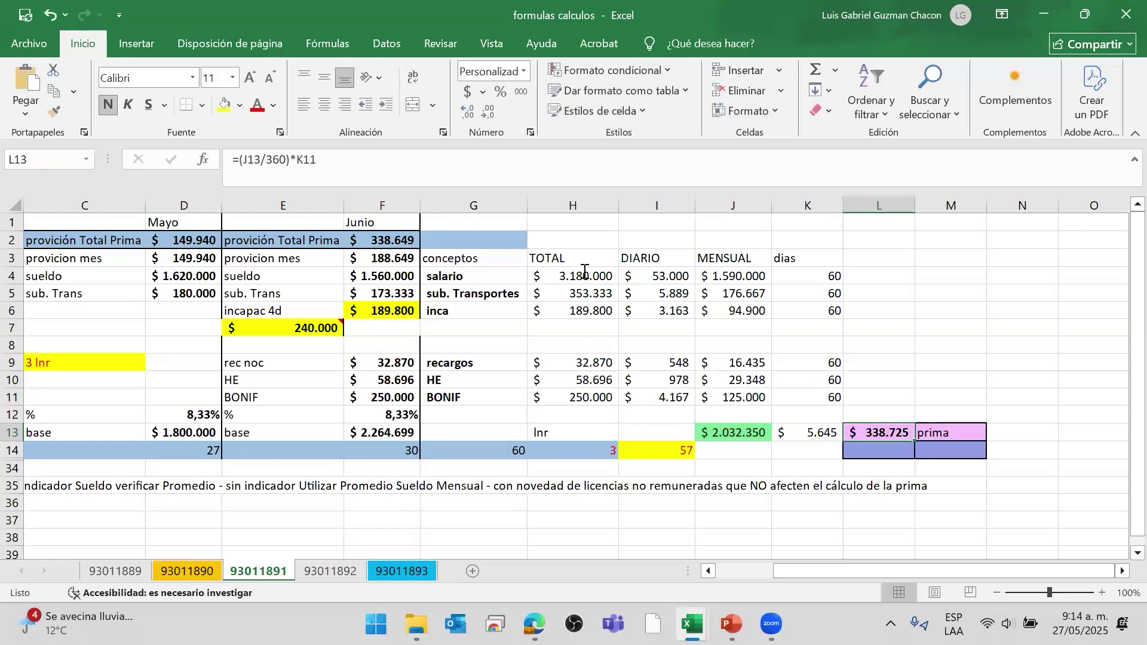
{"action": "key", "text": "alt+Tab"}
{"action": "key", "text": "alt+Tab"}
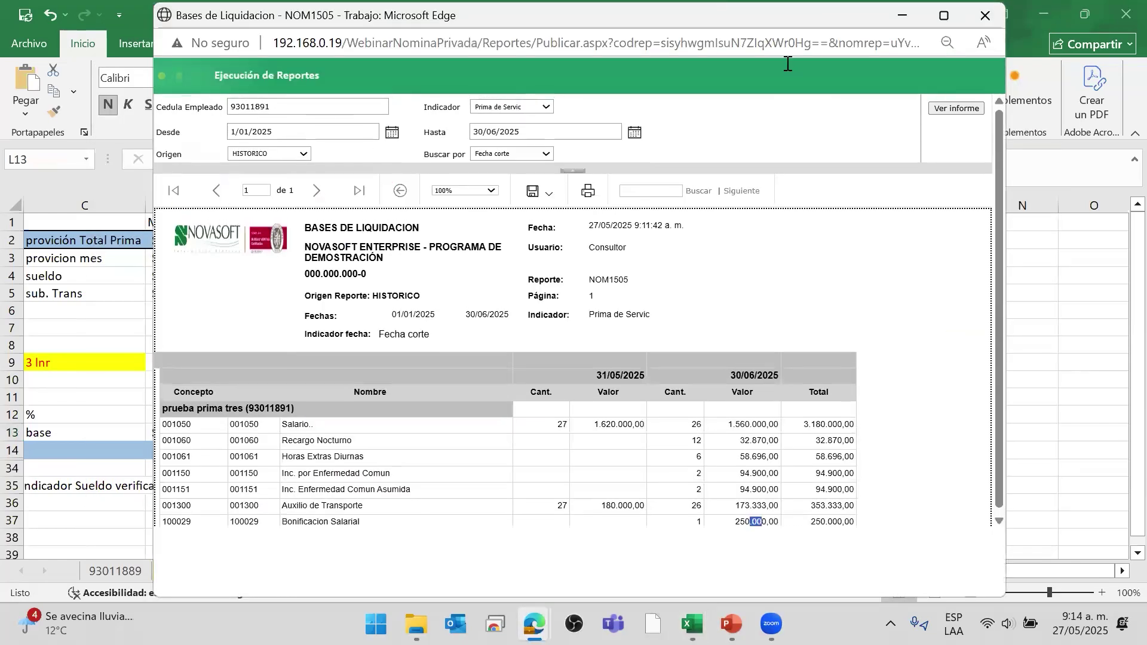
{"action": "left_click_drag", "start_coordinate": [864, 17], "coordinate": [757, 36]}
{"action": "key", "text": "alt+Tab"}
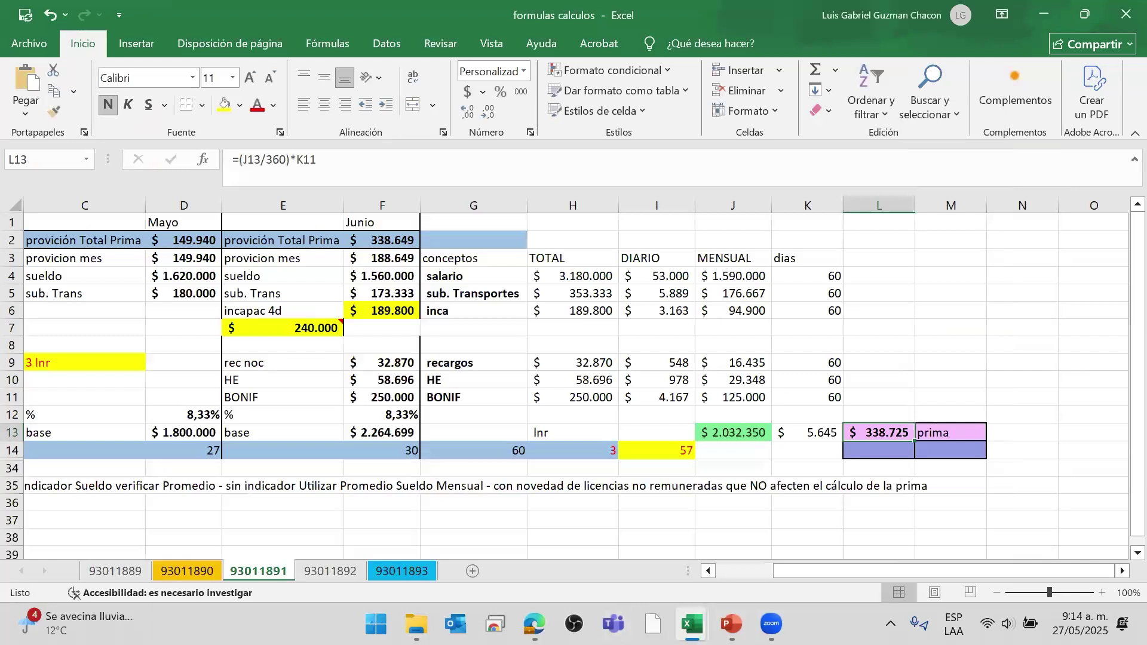
- Search the menu for 'detalle' and open the Detalle Prima report, searching by cut-off date
{"action": "mouse_move", "coordinate": [533, 624]}
{"action": "left_click", "coordinate": [388, 520]}
{"action": "scroll", "coordinate": [110, 285], "scroll_direction": "up", "scroll_amount": 3}
{"action": "left_click_drag", "start_coordinate": [37, 210], "coordinate": [2, 207]}
{"action": "type", "text": "de"}
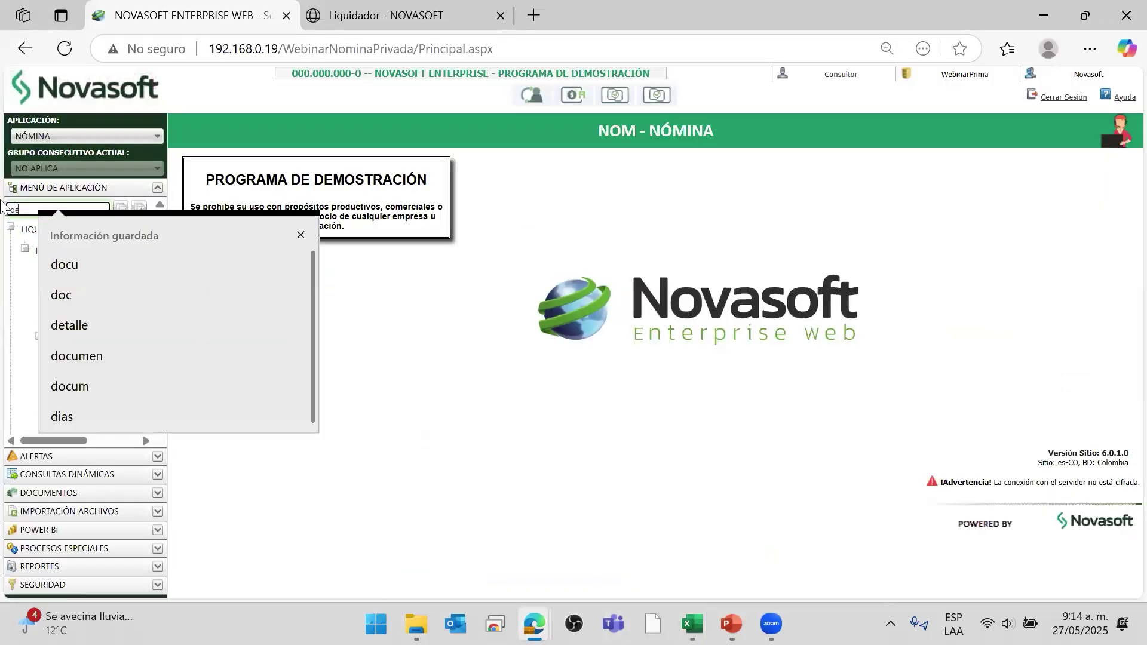
{"action": "type", "text": "talle"}
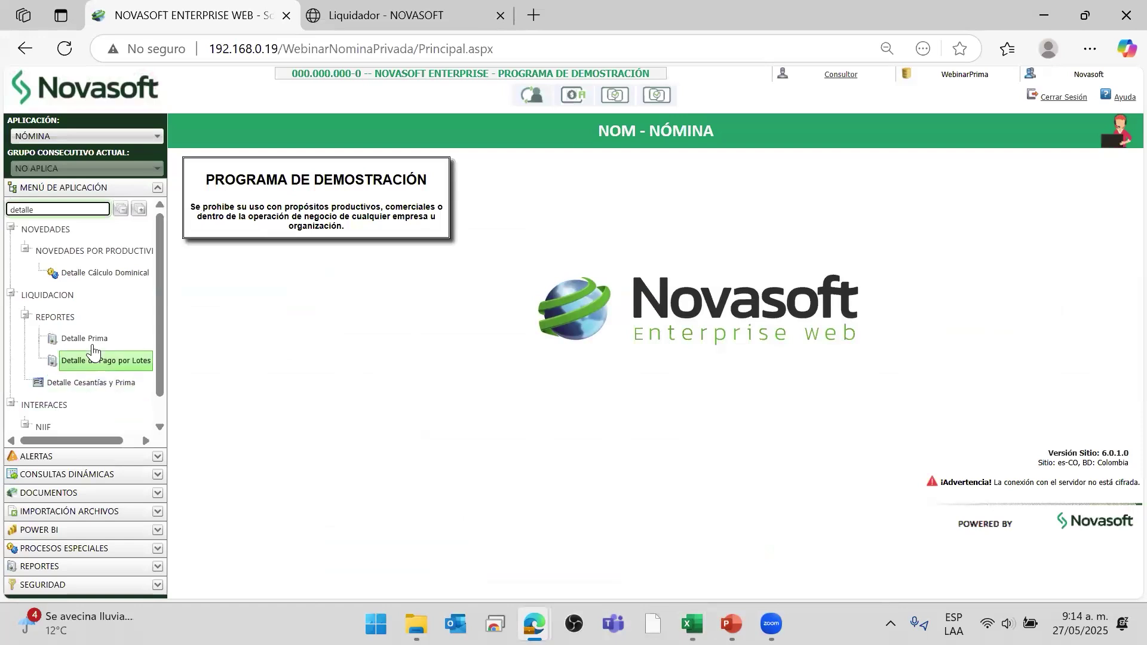
{"action": "left_click", "coordinate": [84, 339]}
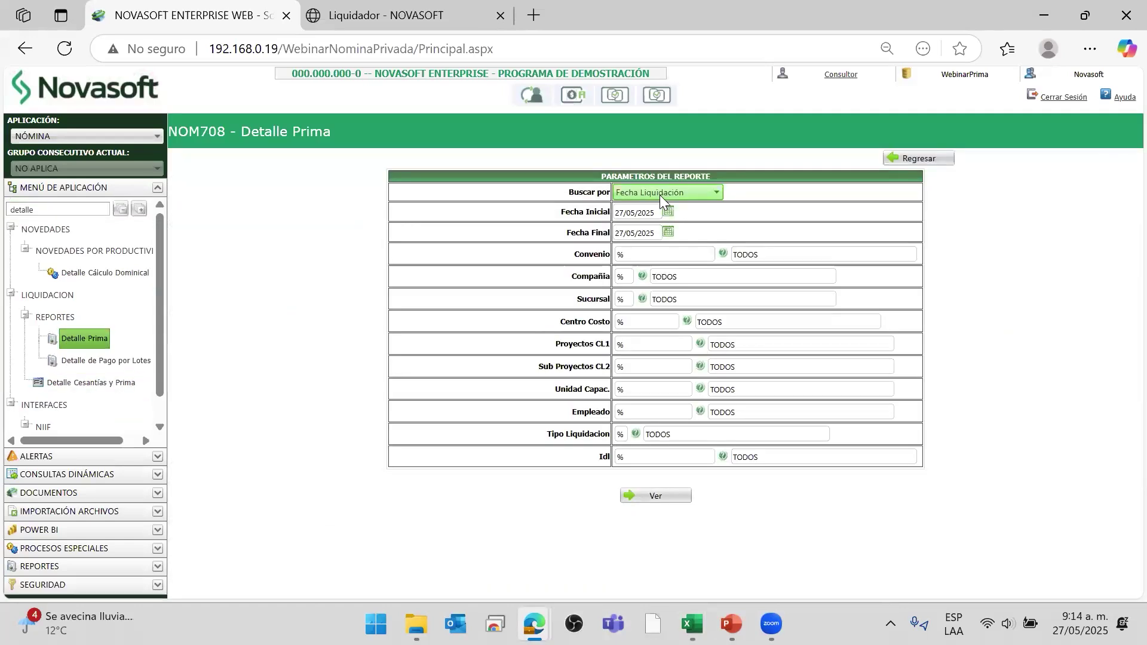
{"action": "left_click", "coordinate": [668, 192]}
{"action": "left_click", "coordinate": [657, 217]}
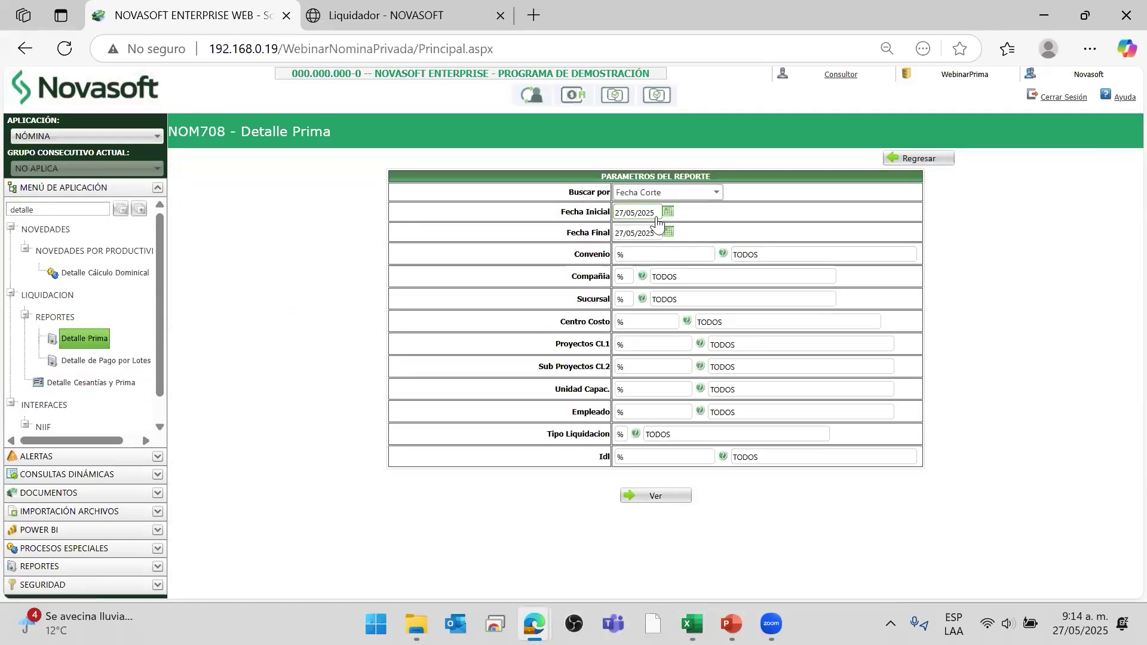
- Set both the start and end cut-off dates to 30/06/2025
{"action": "left_click", "coordinate": [668, 211]}
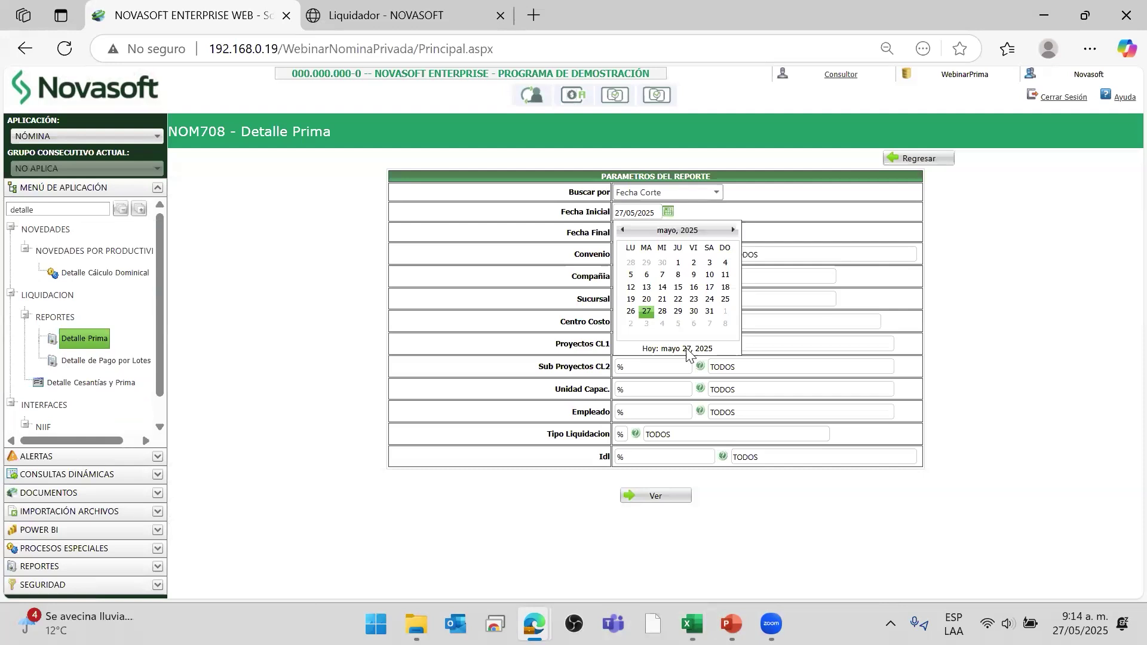
{"action": "left_click", "coordinate": [709, 311]}
{"action": "left_click", "coordinate": [668, 232]}
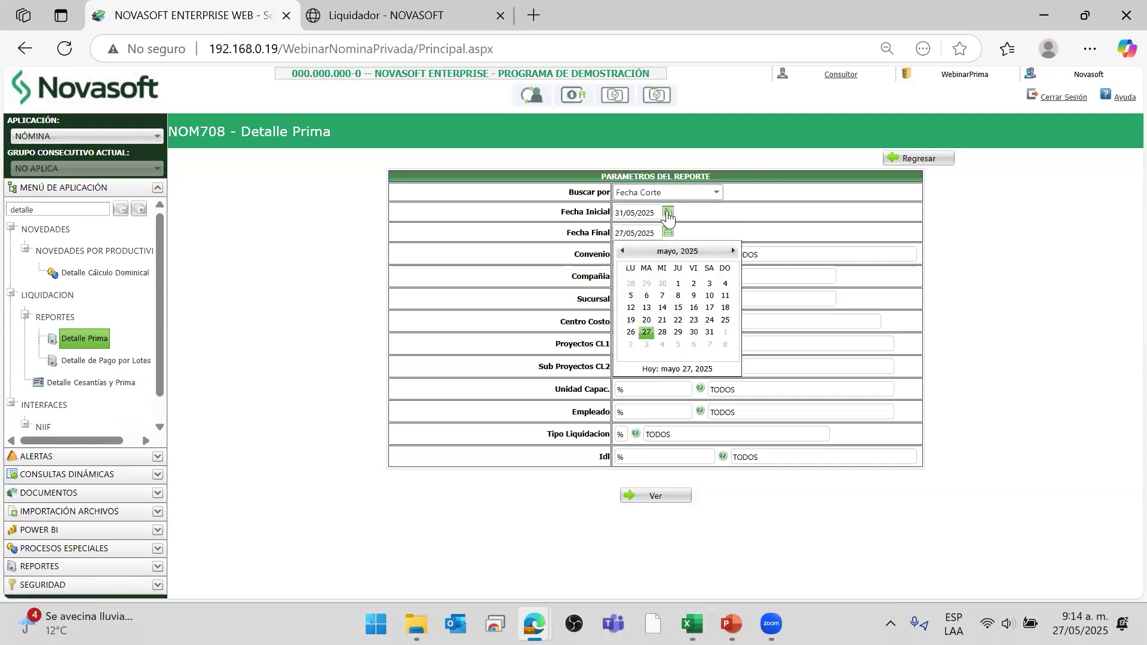
{"action": "left_click", "coordinate": [668, 214]}
{"action": "left_click", "coordinate": [734, 250]}
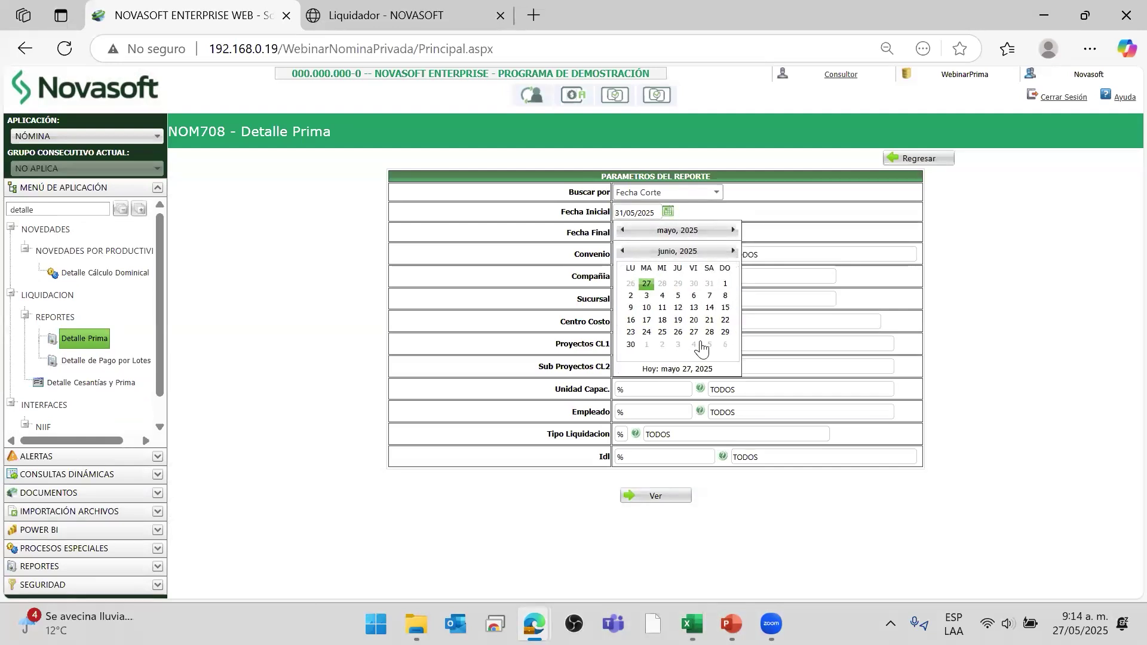
{"action": "left_click", "coordinate": [631, 346]}
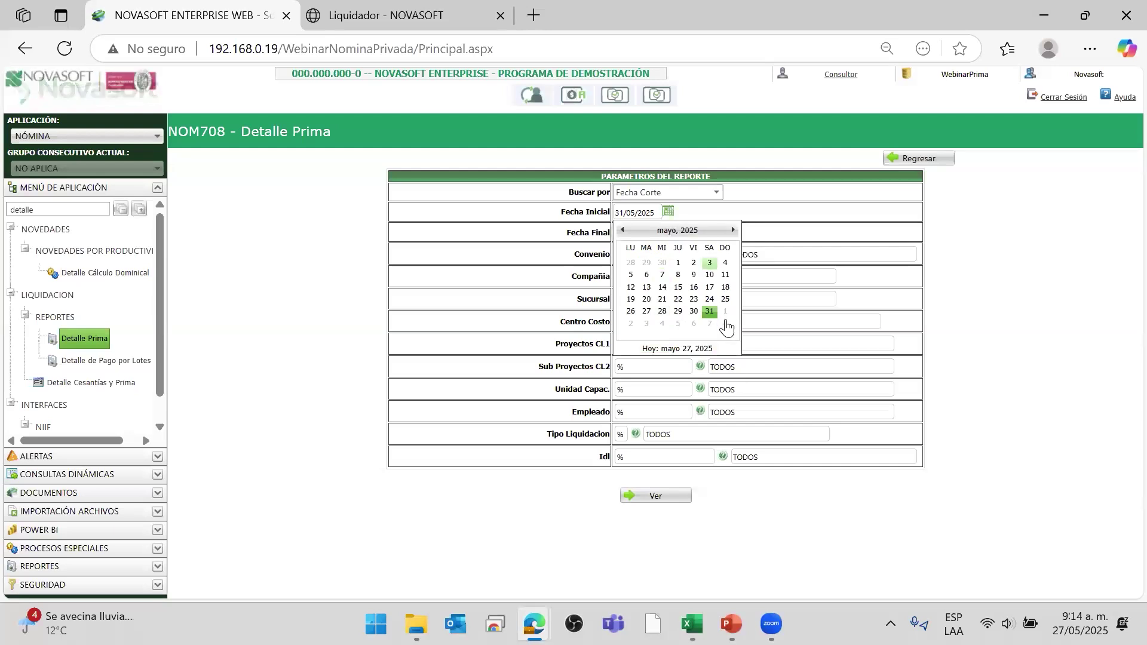
{"action": "left_click", "coordinate": [734, 232]}
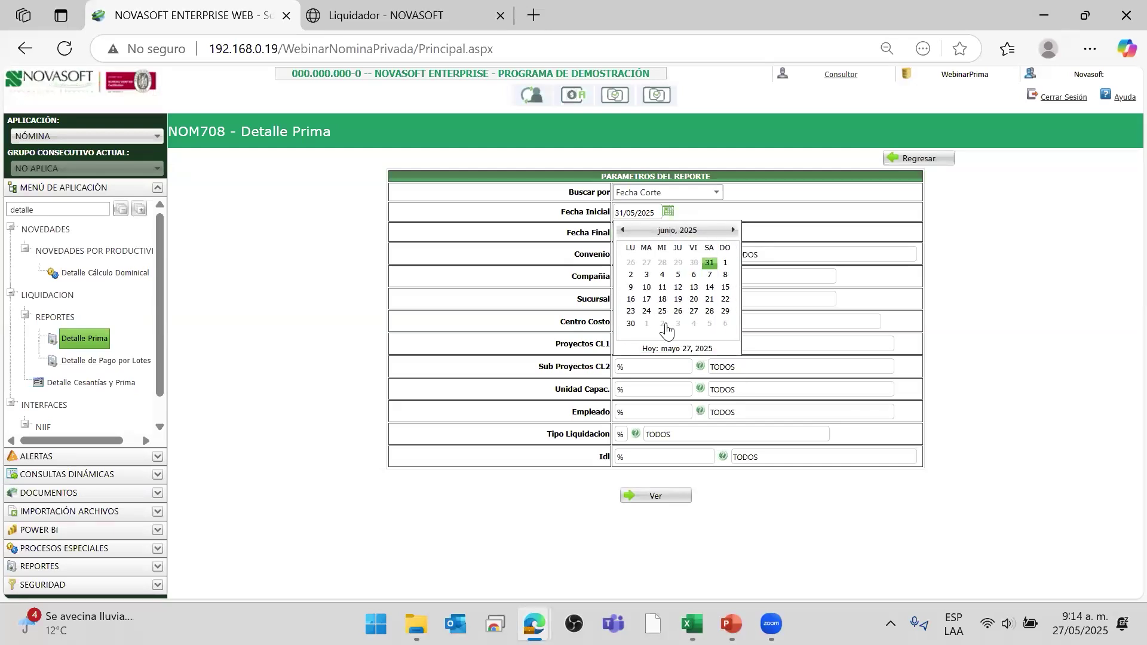
{"action": "left_click", "coordinate": [631, 325]}
- Paste the employee's code into the Empleado filter and run the report
{"action": "left_click_drag", "start_coordinate": [642, 415], "coordinate": [498, 411]}
{"action": "type", "text": "93011891"}
{"action": "left_click", "coordinate": [539, 529]}
{"action": "left_click", "coordinate": [654, 497]}
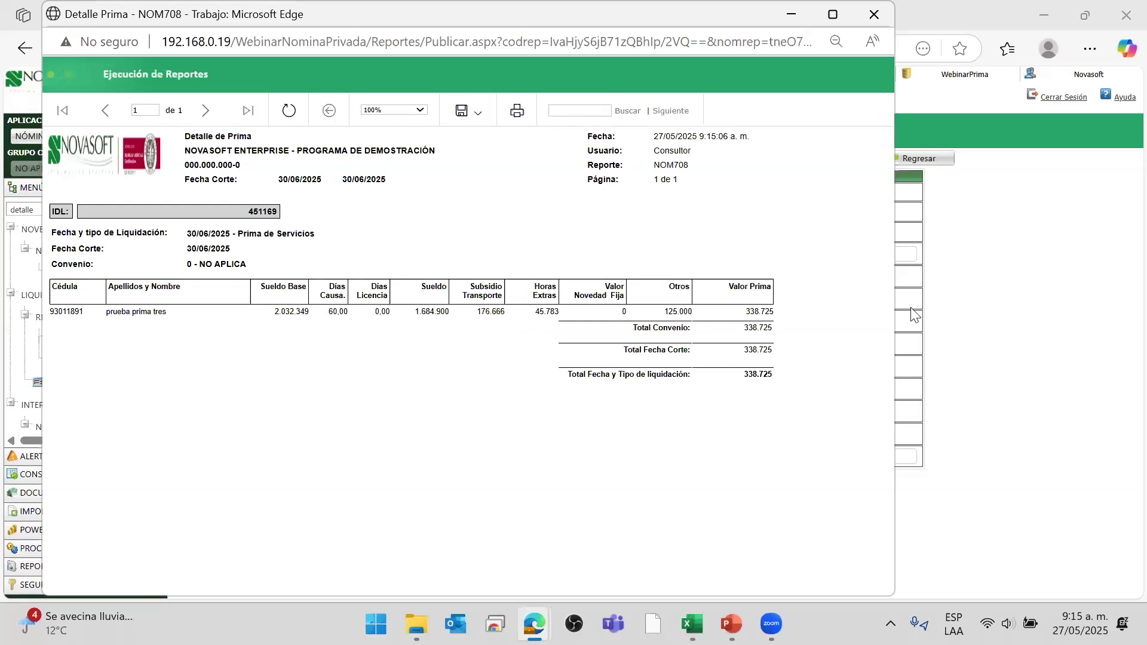
- Highlight the Total Convenio, prima total, Valor Prima 338.725 and Sueldo Base 2.032.349 figures
{"action": "left_click_drag", "start_coordinate": [767, 327], "coordinate": [749, 328]}
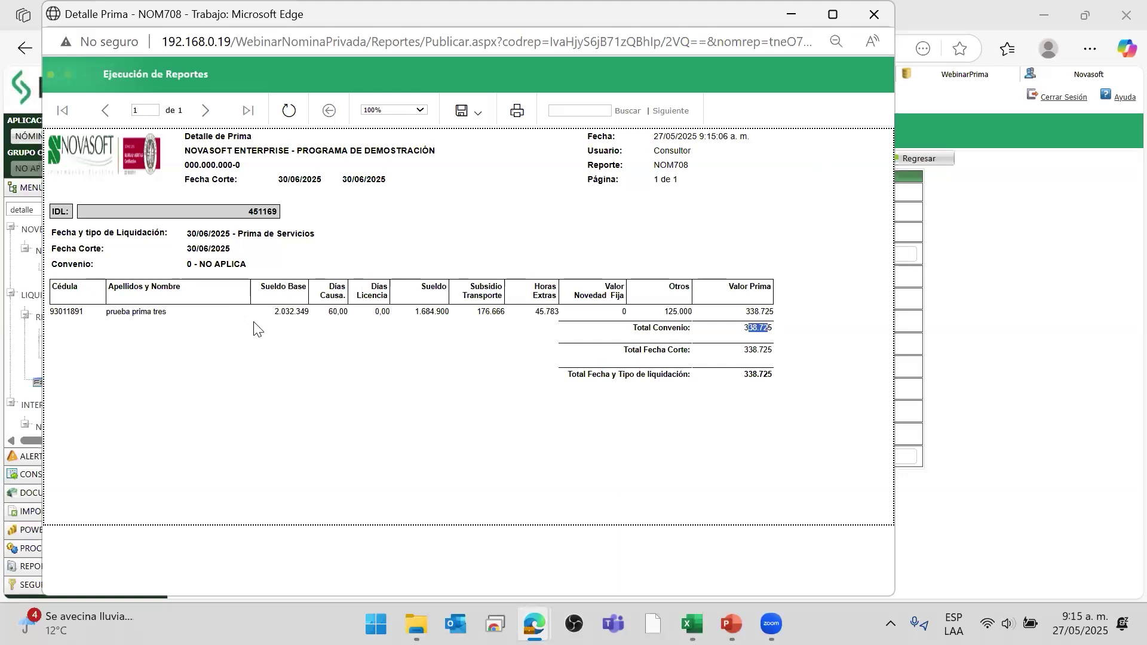
{"action": "left_click", "coordinate": [556, 401]}
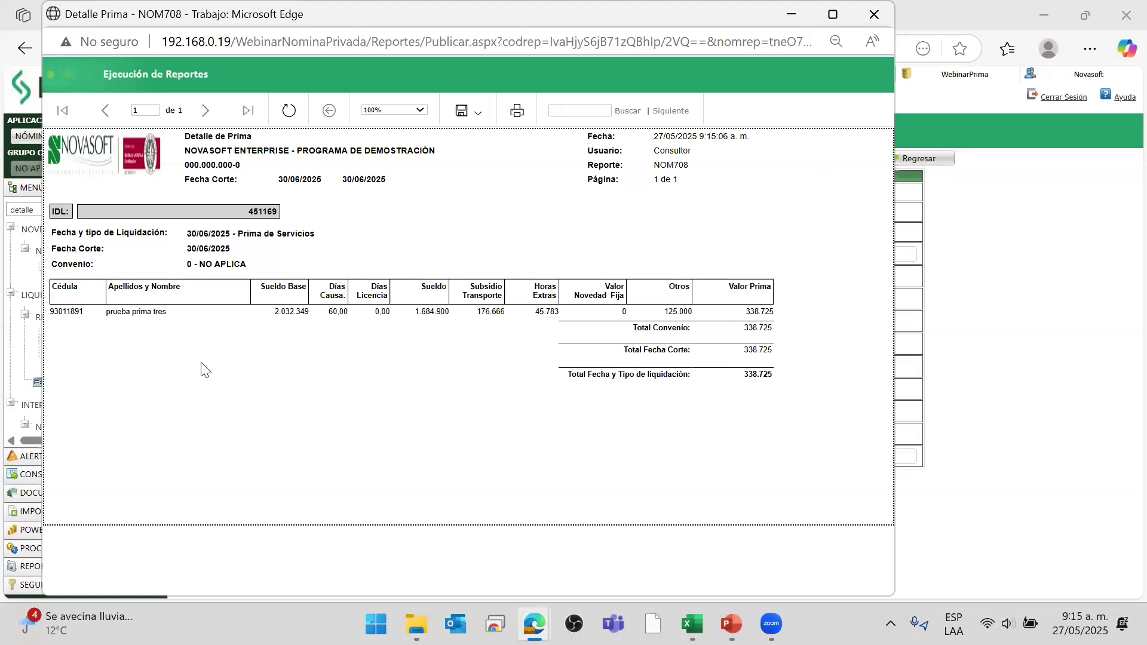
{"action": "left_click_drag", "start_coordinate": [746, 376], "coordinate": [764, 377]}
{"action": "left_click_drag", "start_coordinate": [679, 15], "coordinate": [658, 46]}
{"action": "left_click_drag", "start_coordinate": [742, 342], "coordinate": [725, 343]}
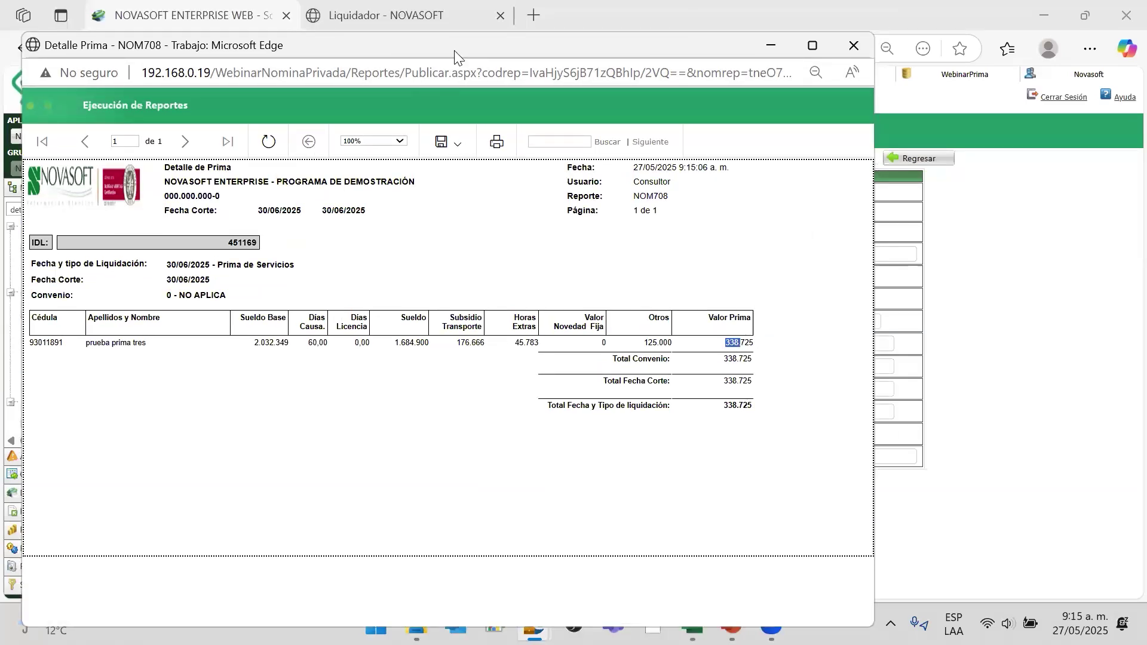
{"action": "left_click_drag", "start_coordinate": [454, 50], "coordinate": [529, 30]}
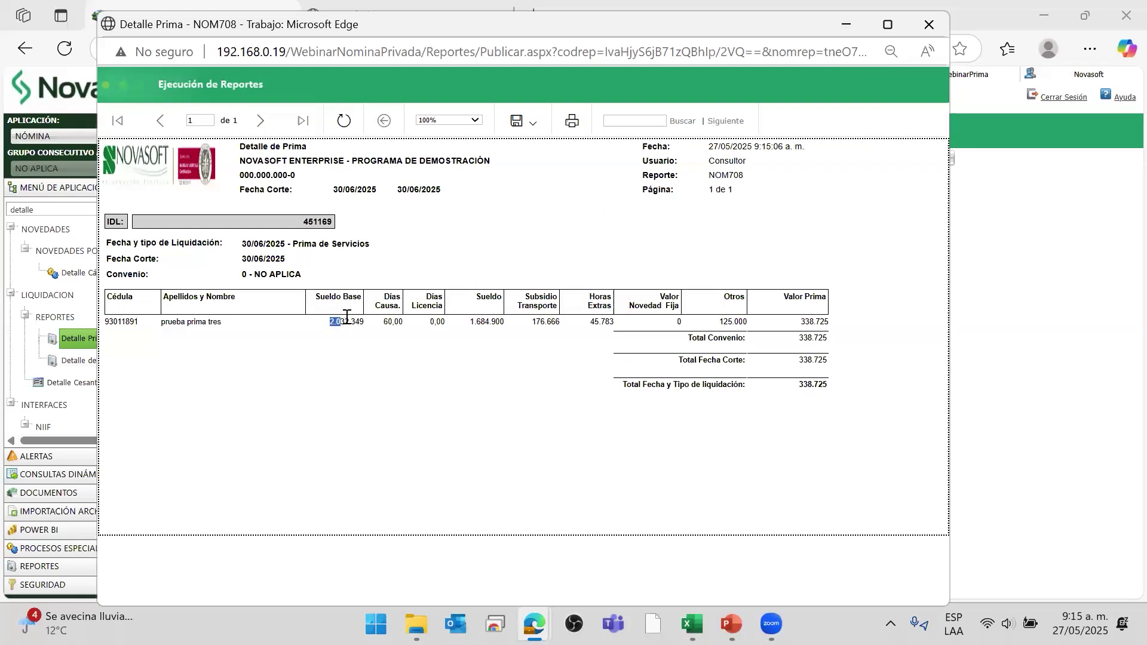
{"action": "left_click", "coordinate": [465, 368]}
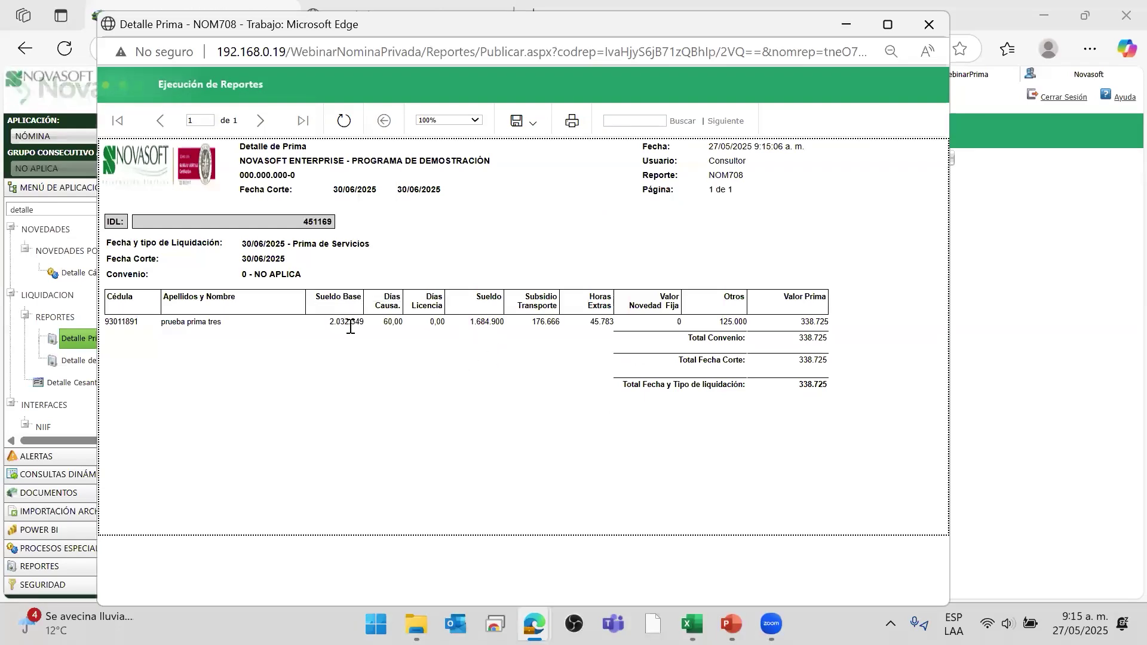
{"action": "left_click_drag", "start_coordinate": [331, 322], "coordinate": [351, 340]}
{"action": "key", "text": "alt+Tab"}
{"action": "key", "text": "alt+Tab"}
{"action": "key", "text": "alt+Tab"}
{"action": "key", "text": "alt+Tab"}
{"action": "key", "text": "alt+Tab"}
{"action": "key", "text": "alt+Tab"}
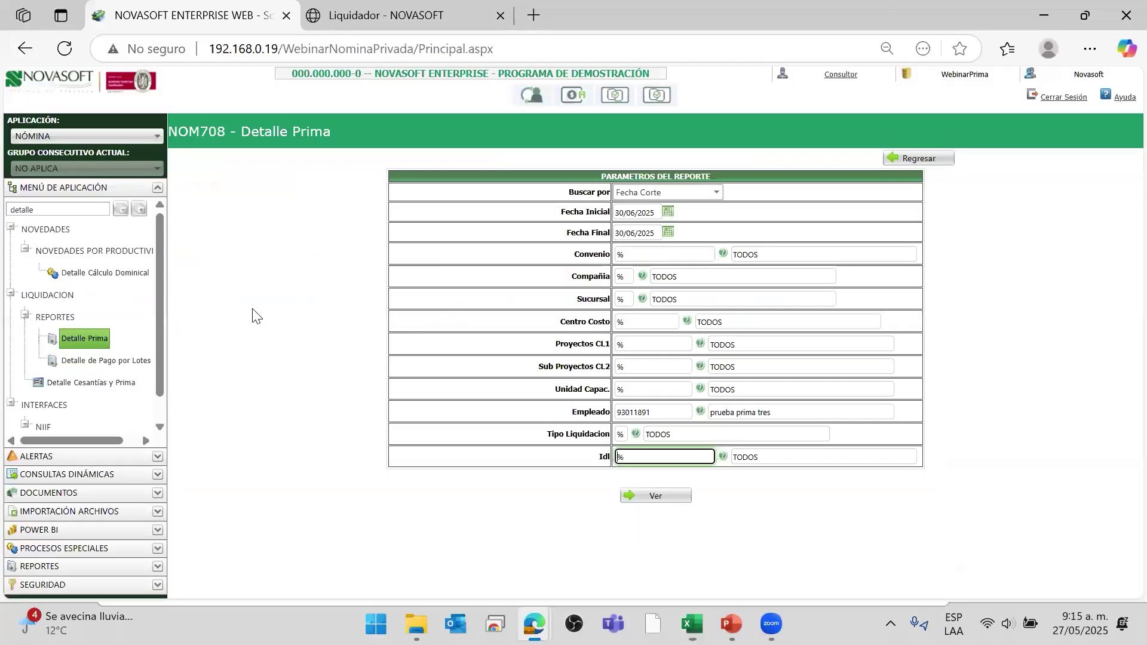
- Open Conceptos through the 'agrupa' menu search and load concept 001150 using a Descripción '%inc' filter
{"action": "double_click", "coordinate": [52, 209]}
{"action": "type", "text": "agr"}
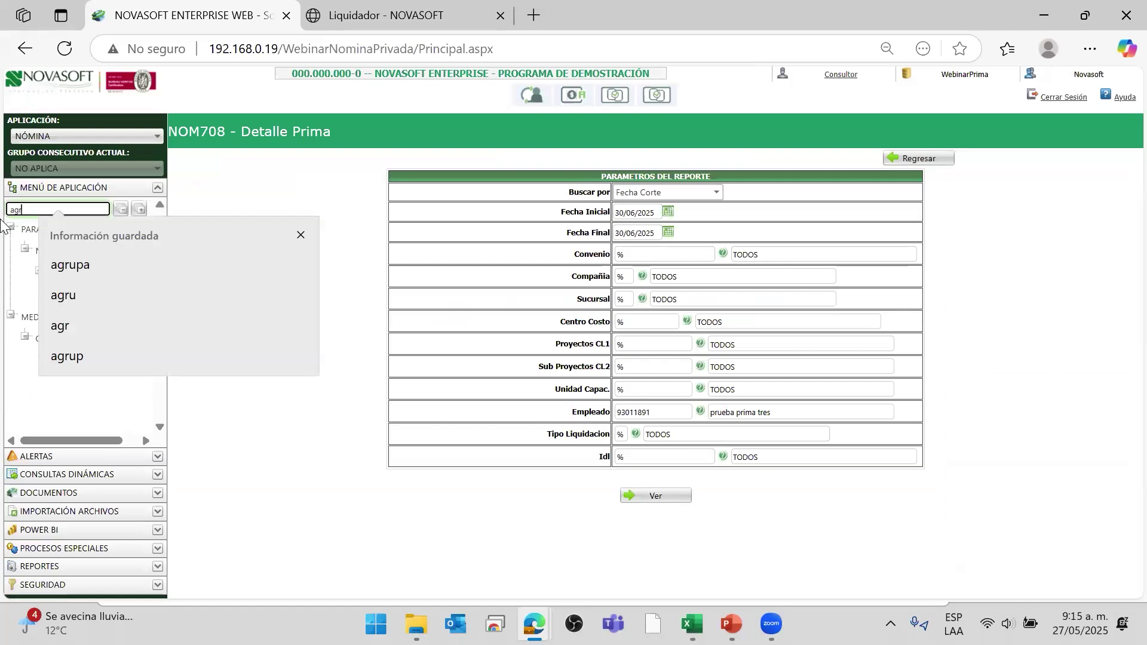
{"action": "type", "text": "upa"}
{"action": "left_click", "coordinate": [89, 266]}
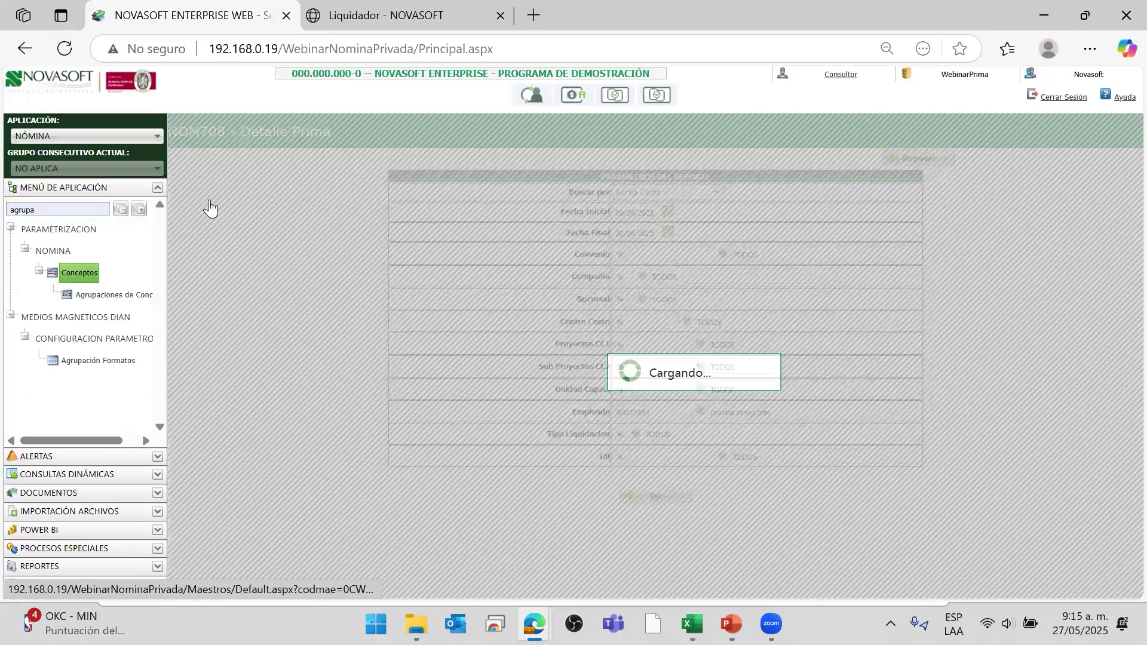
{"action": "left_click", "coordinate": [209, 199]}
{"action": "left_click", "coordinate": [501, 219]}
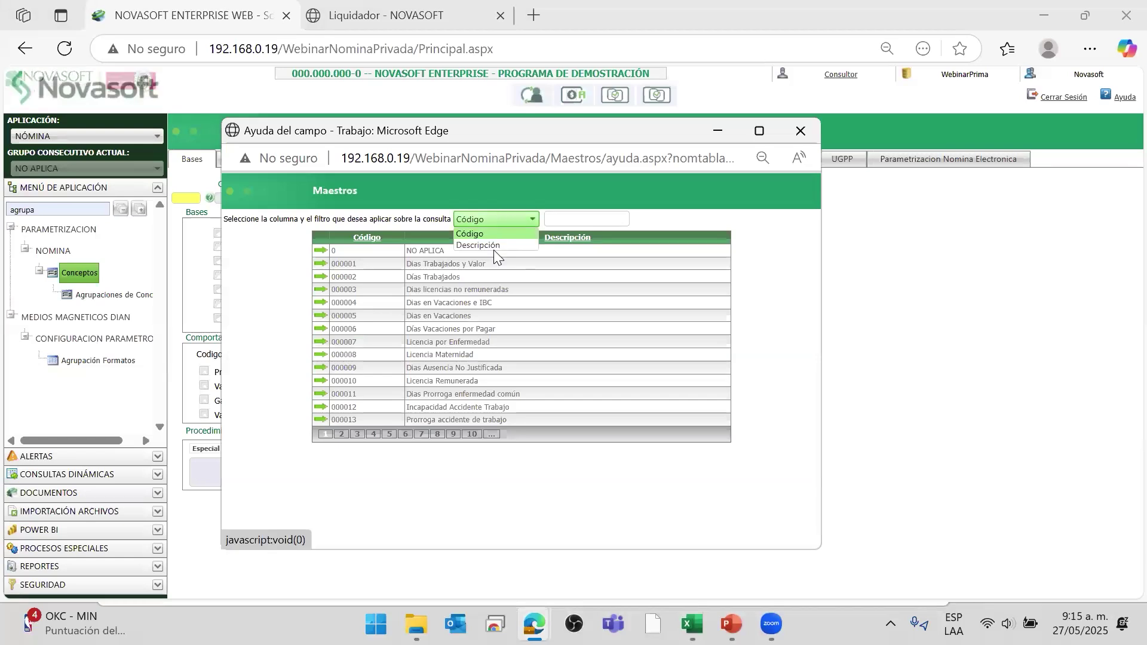
{"action": "left_click", "coordinate": [494, 247]}
{"action": "left_click", "coordinate": [563, 220]}
{"action": "type", "text": "%inc%"}
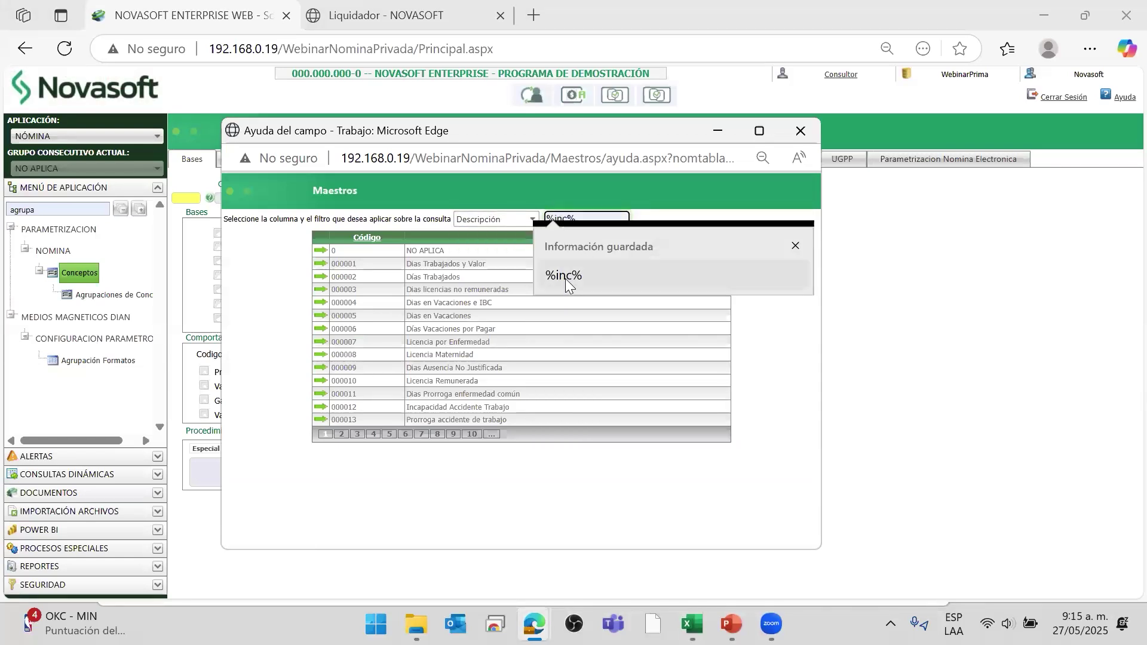
{"action": "left_click", "coordinate": [566, 276]}
{"action": "key", "text": "Return"}
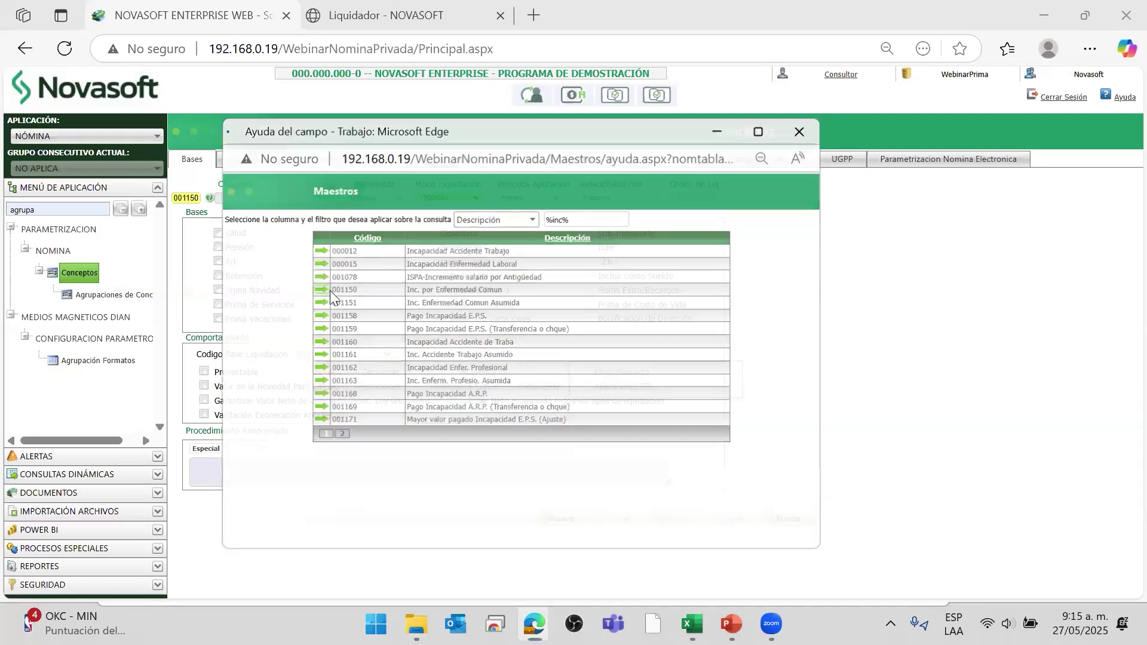
{"action": "left_click", "coordinate": [331, 291]}
- Compare concept 001150's Codigo Base Liquidacion with the NOM708 report's Sueldo Base amount
{"action": "double_click", "coordinate": [235, 355]}
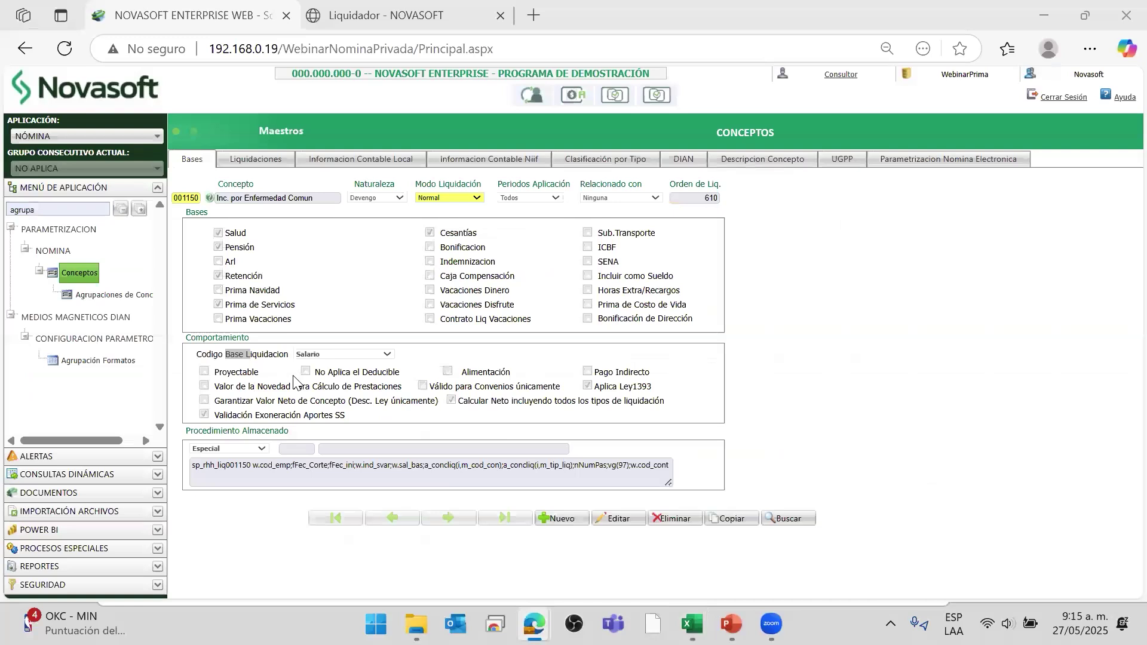
{"action": "key", "text": "alt+Tab"}
{"action": "left_click_drag", "start_coordinate": [317, 295], "coordinate": [349, 320]}
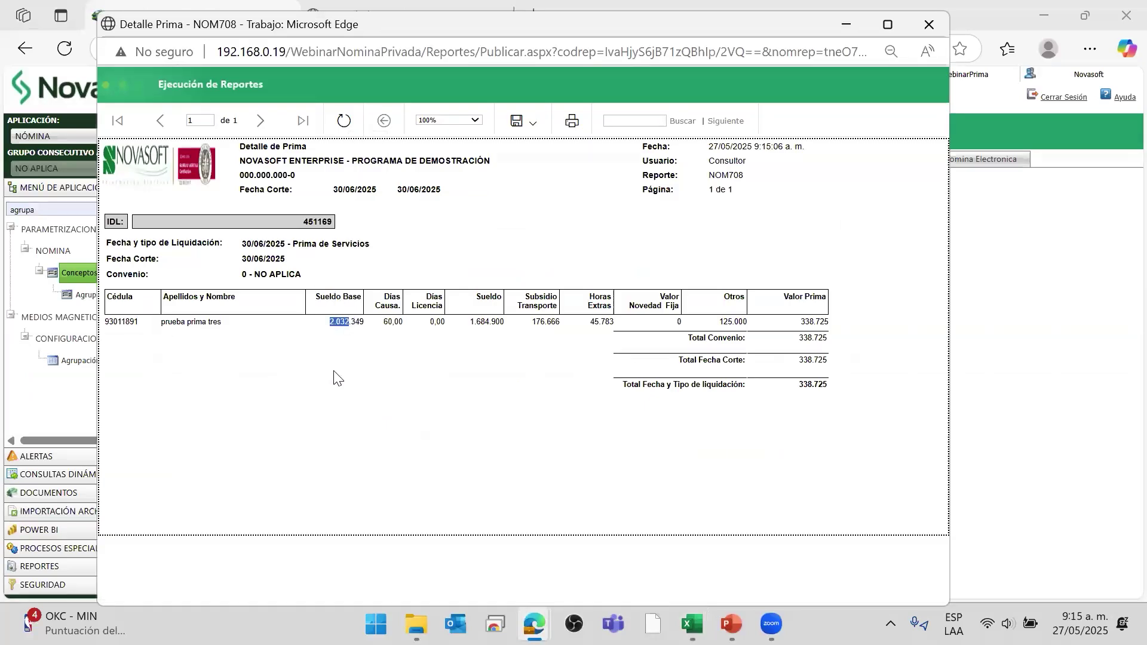
{"action": "key", "text": "alt+Tab"}
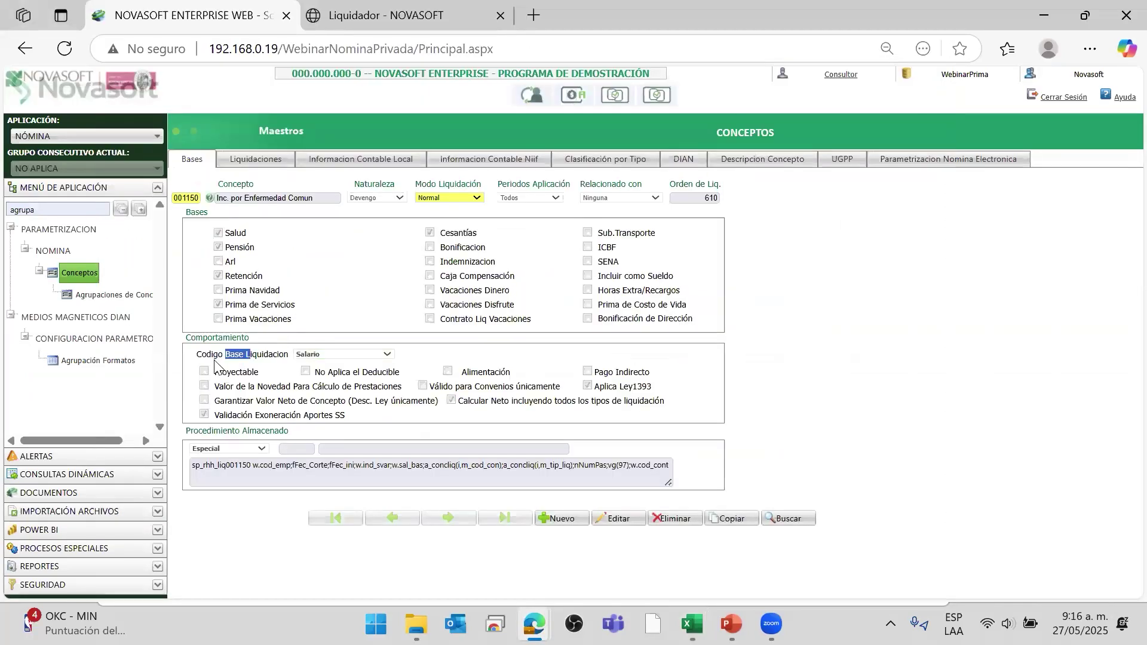
{"action": "left_click_drag", "start_coordinate": [208, 356], "coordinate": [265, 357]}
{"action": "left_click", "coordinate": [187, 198]}
{"action": "left_click", "coordinate": [307, 381]}
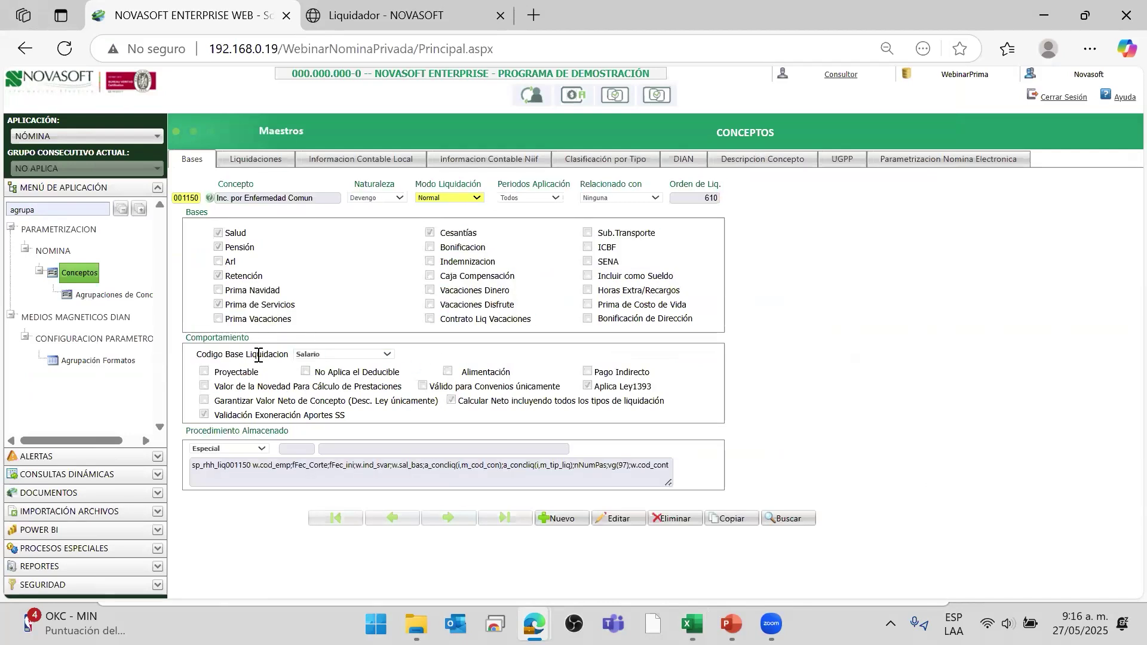
{"action": "left_click_drag", "start_coordinate": [436, 374], "coordinate": [434, 349]}
{"action": "left_click", "coordinate": [228, 362]}
{"action": "left_click_drag", "start_coordinate": [219, 357], "coordinate": [344, 364]}
{"action": "left_click", "coordinate": [289, 353]}
{"action": "left_click", "coordinate": [110, 322]}
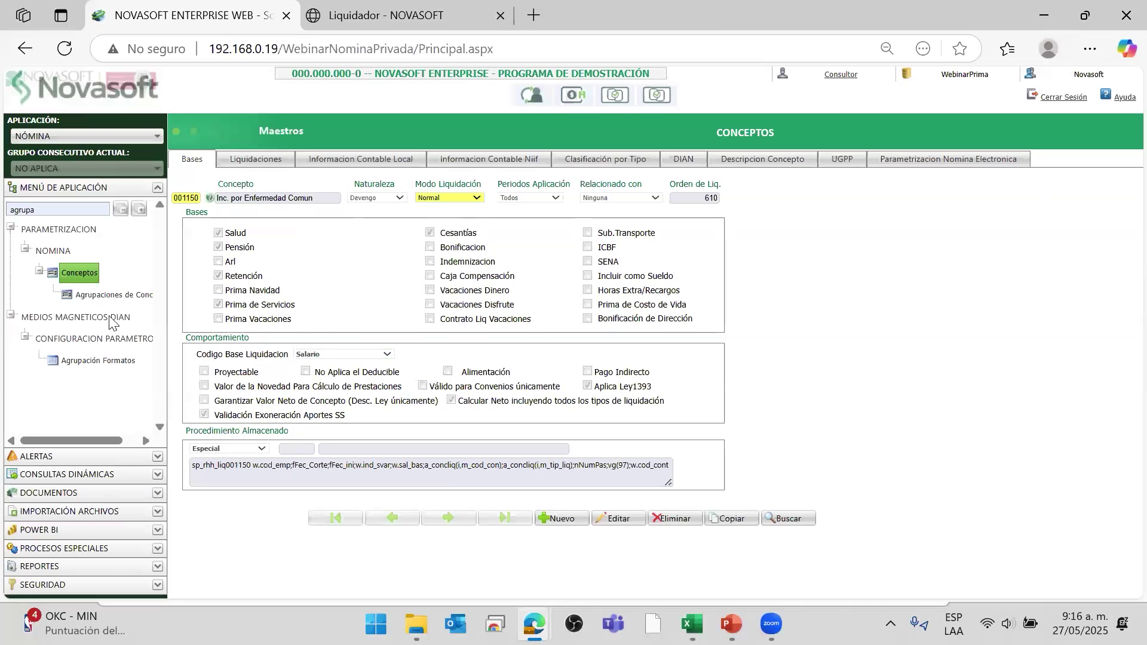
{"action": "left_click_drag", "start_coordinate": [226, 355], "coordinate": [270, 357]}
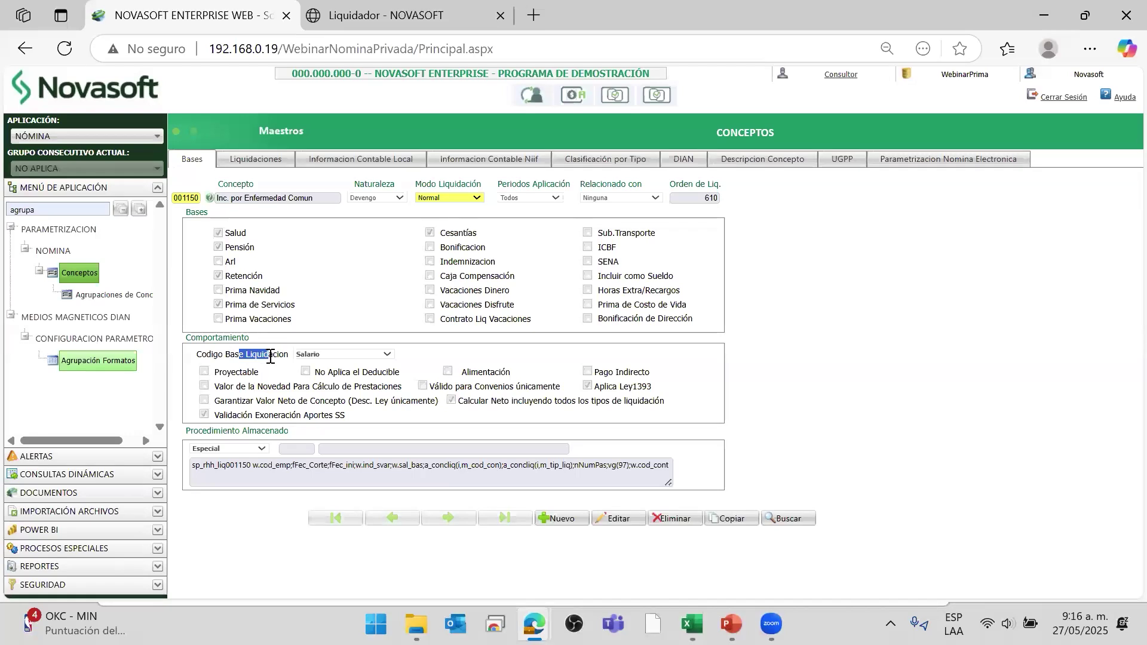
- Note the Horas Extras amount on the NOM708 report and select the current concept code
{"action": "key", "text": "alt+Tab"}
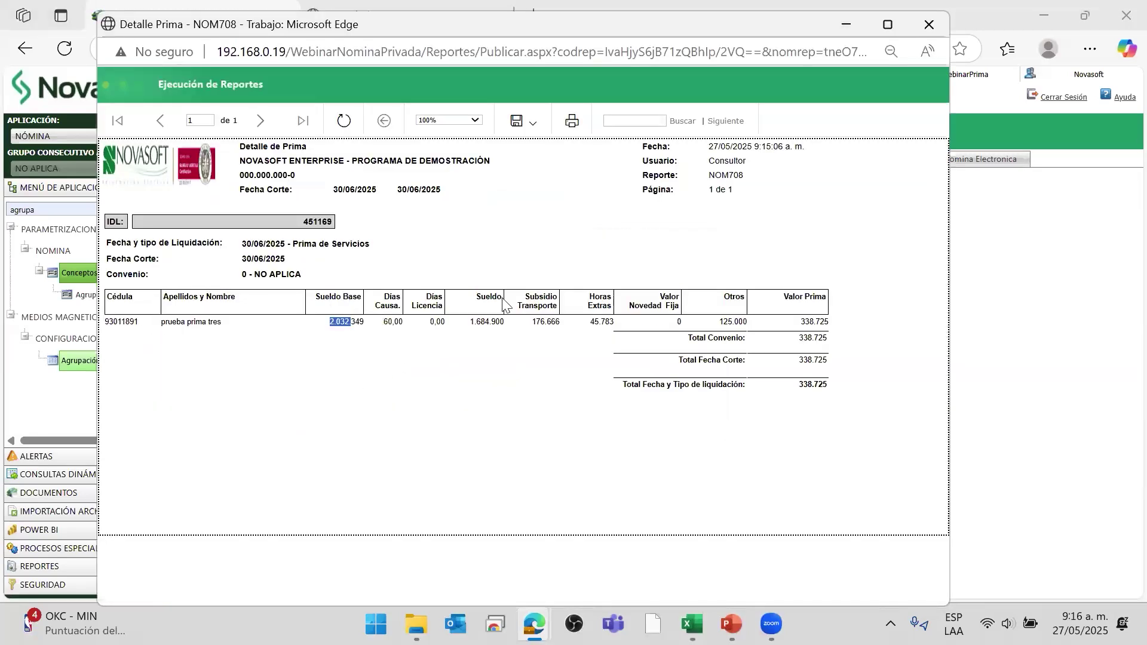
{"action": "left_click_drag", "start_coordinate": [597, 321], "coordinate": [615, 322]}
{"action": "key", "text": "alt+Tab"}
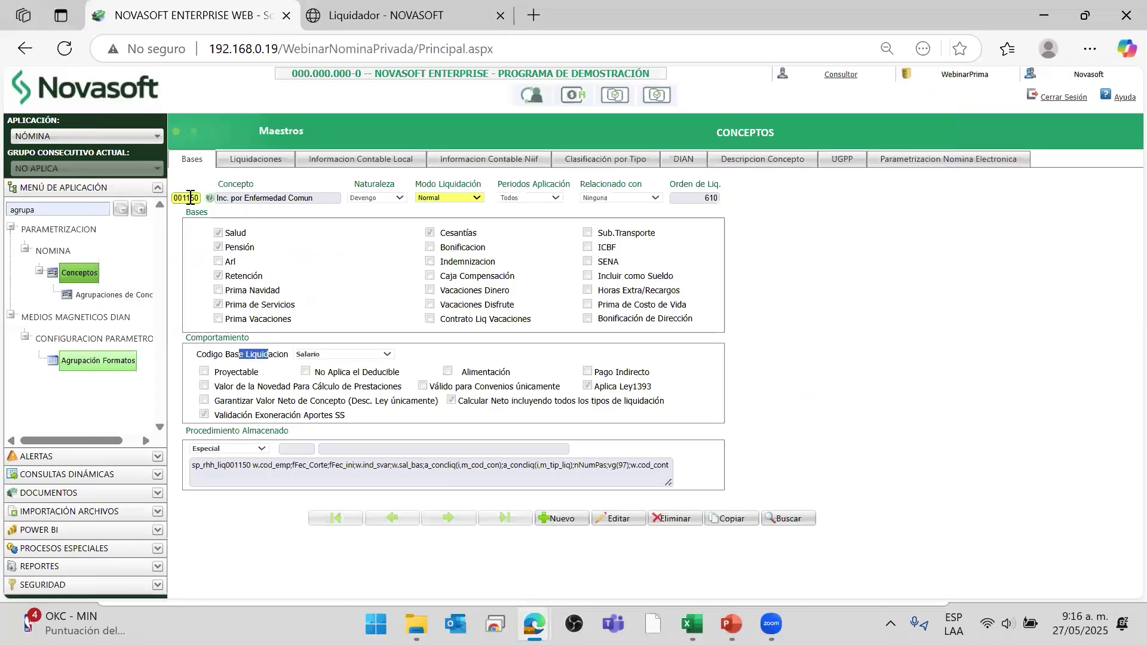
{"action": "left_click_drag", "start_coordinate": [183, 198], "coordinate": [212, 199]}
- Load concept 001061 Horas Extras Diurnas with a Descripción '%h' lookup filter
{"action": "left_click", "coordinate": [210, 199]}
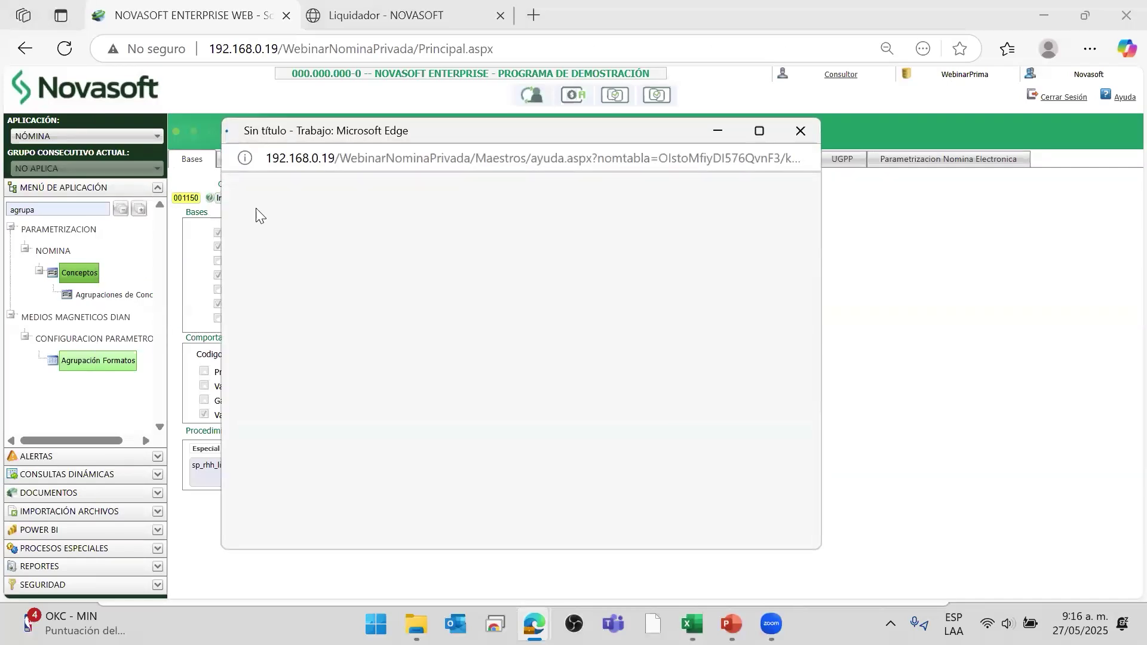
{"action": "left_click", "coordinate": [478, 245]}
{"action": "left_click", "coordinate": [587, 219]}
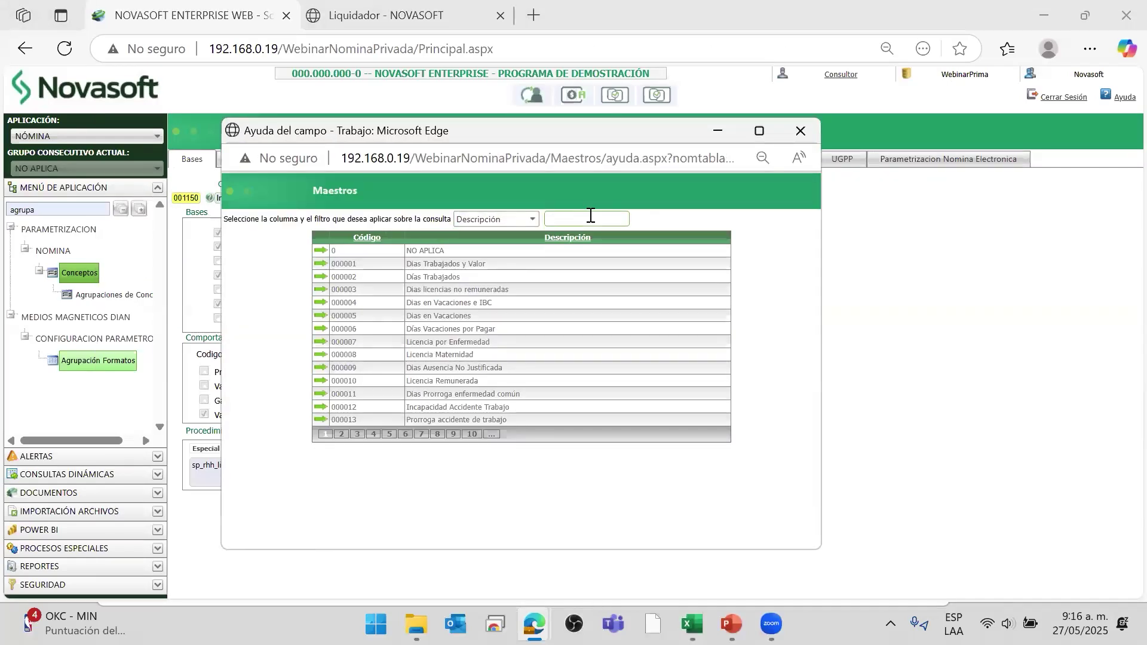
{"action": "type", "text": "%h"}
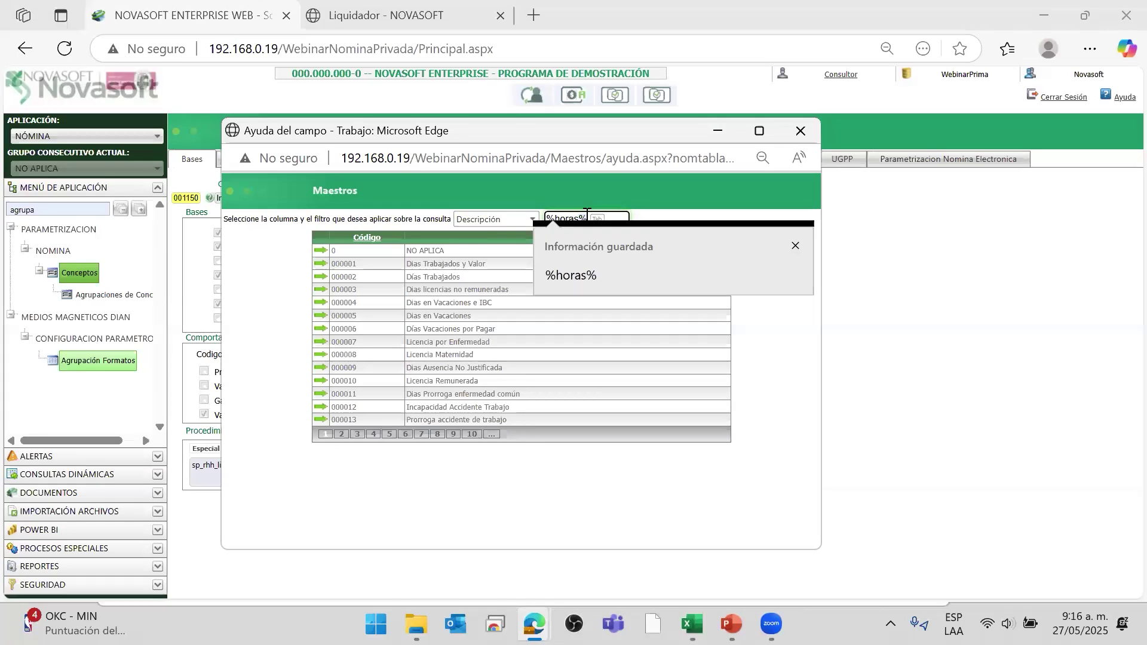
{"action": "left_click", "coordinate": [616, 272]}
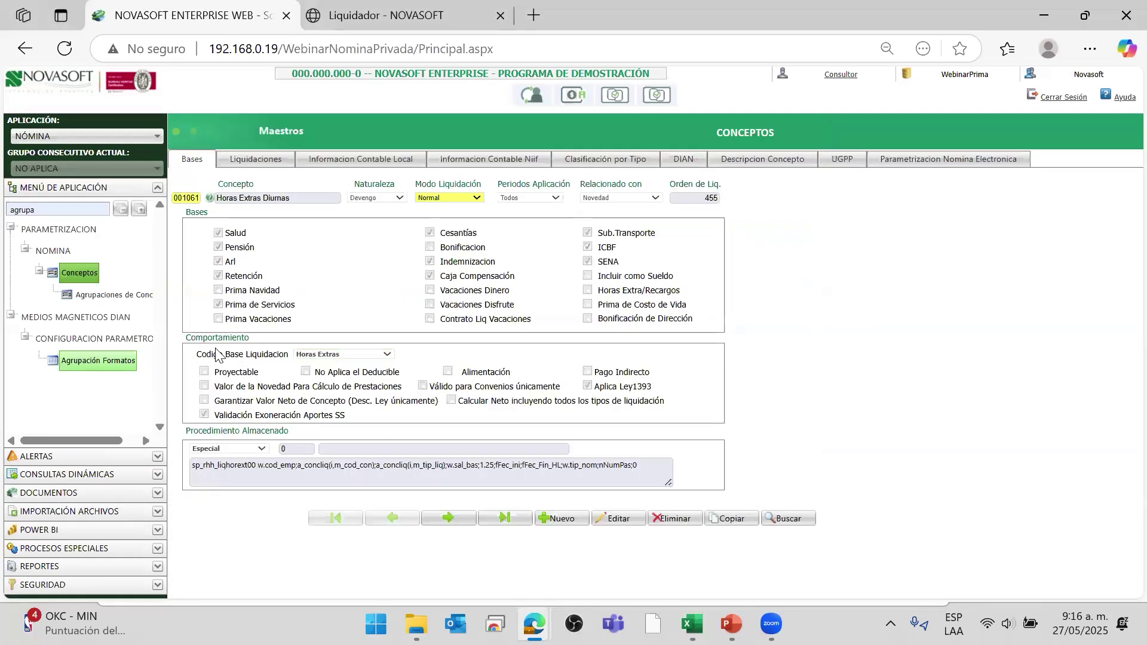
{"action": "left_click_drag", "start_coordinate": [216, 355], "coordinate": [260, 359]}
- Locate the Horas Extras value 45.783 on the Detalle Prima report
{"action": "key", "text": "alt+Tab"}
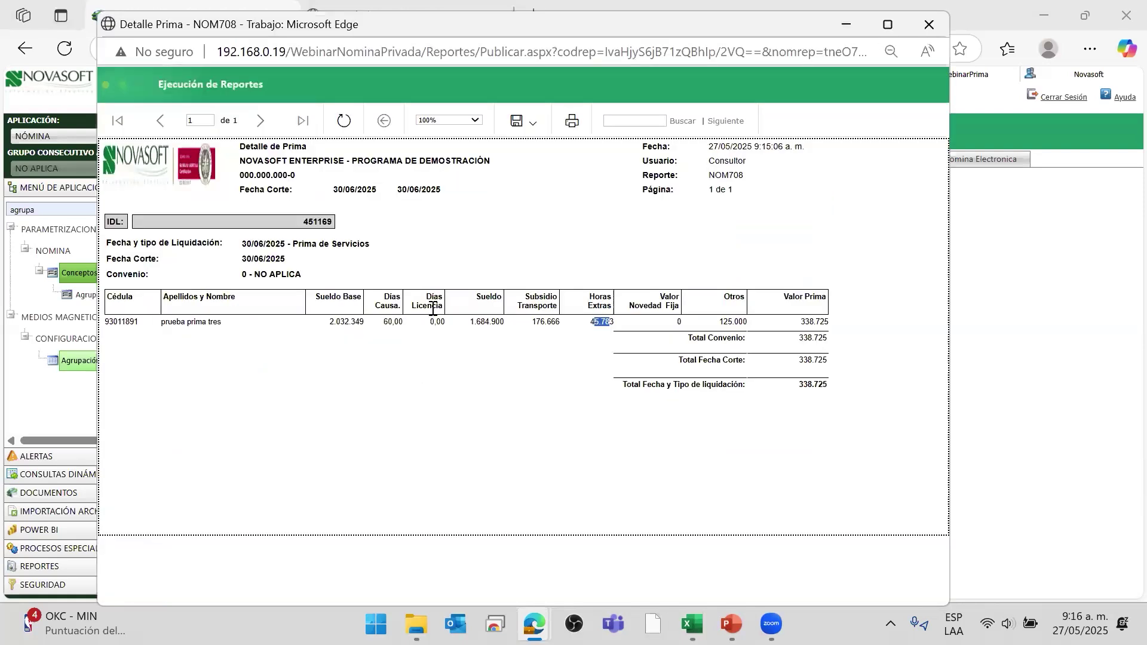
{"action": "left_click_drag", "start_coordinate": [589, 294], "coordinate": [610, 316]}
{"action": "key", "text": "alt+Tab"}
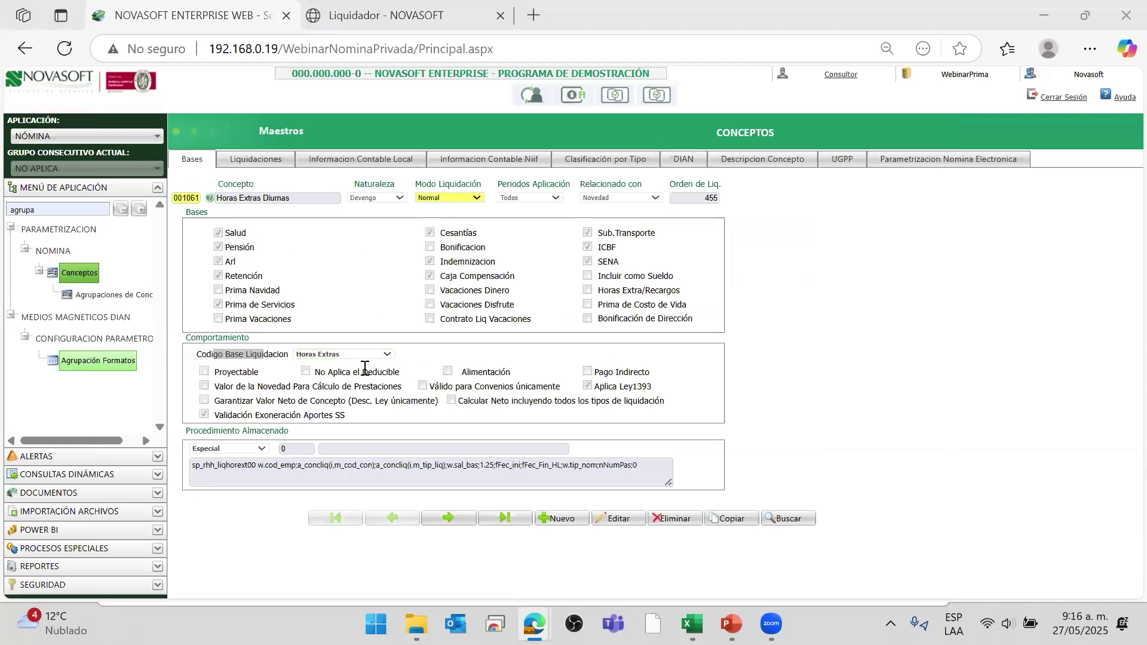
{"action": "key", "text": "alt+Tab"}
{"action": "left_click_drag", "start_coordinate": [612, 323], "coordinate": [614, 324]}
{"action": "left_click", "coordinate": [601, 337]}
{"action": "double_click", "coordinate": [602, 322]}
- Review the report row's Sueldo Base, Subsidio Transporte and Otros 125.000 values
{"action": "key", "text": "alt+Tab"}
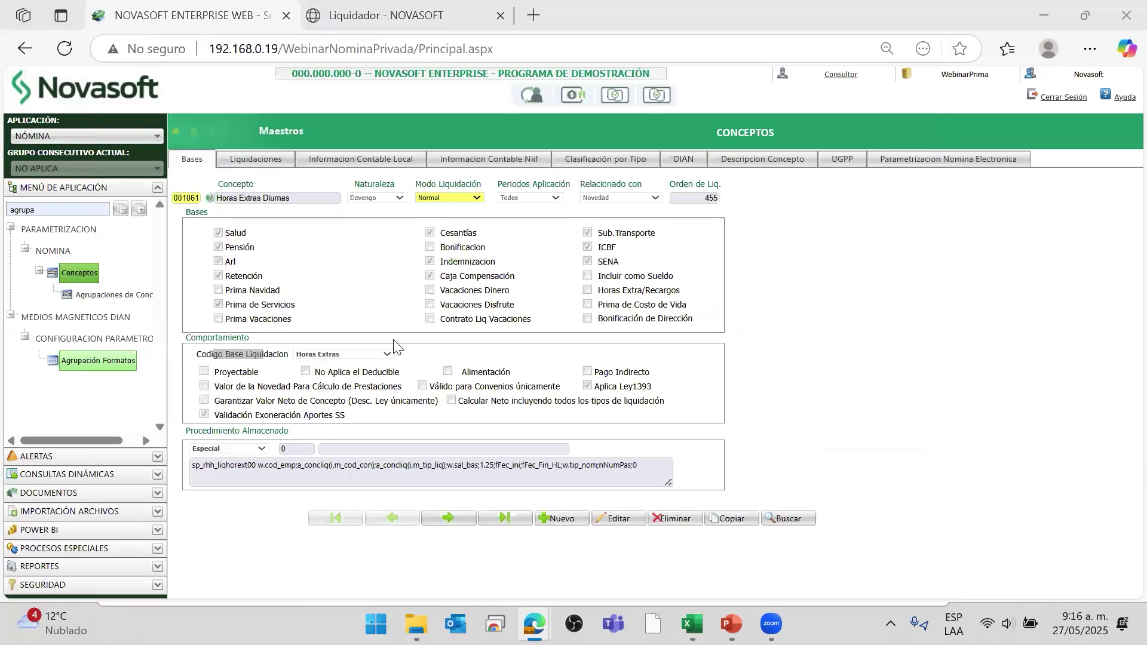
{"action": "key", "text": "alt+Tab"}
{"action": "left_click_drag", "start_coordinate": [336, 323], "coordinate": [356, 323]}
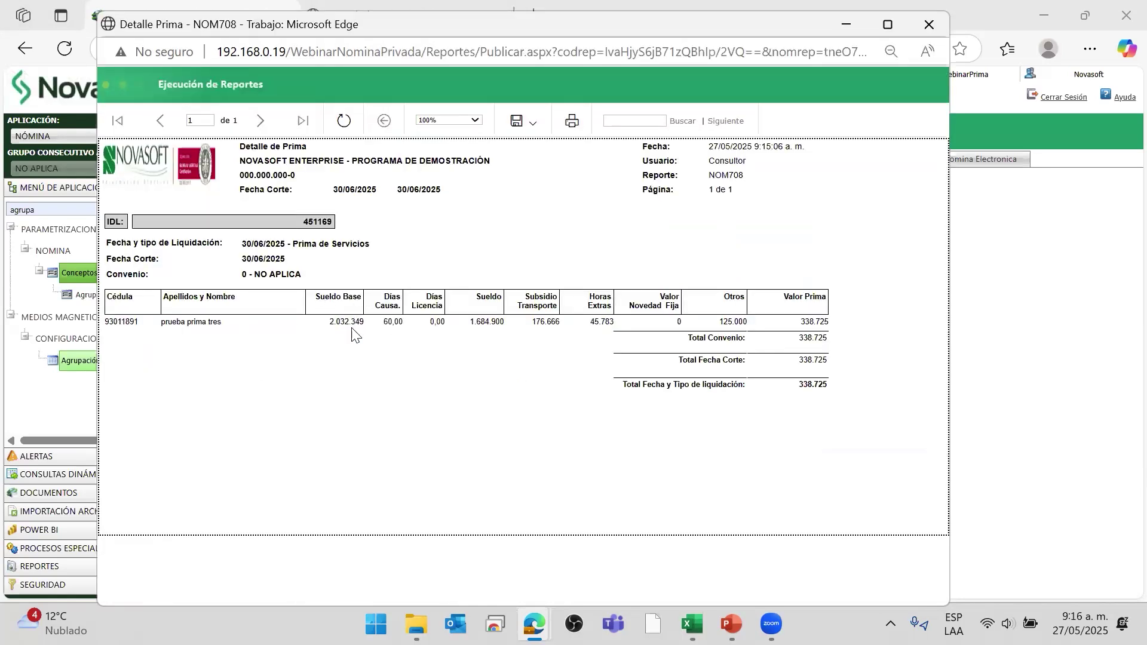
{"action": "left_click_drag", "start_coordinate": [477, 323], "coordinate": [563, 323]}
{"action": "left_click", "coordinate": [579, 375]}
{"action": "left_click", "coordinate": [599, 337]}
{"action": "mouse_move", "coordinate": [746, 327]}
{"action": "left_mouse_down"}
{"action": "mouse_move", "coordinate": [725, 323]}
{"action": "mouse_move", "coordinate": [735, 324]}
{"action": "left_mouse_up"}
{"action": "double_click", "coordinate": [730, 321]}
- Replace the concept code 001061 in Conceptos with 001750
{"action": "left_click", "coordinate": [83, 227]}
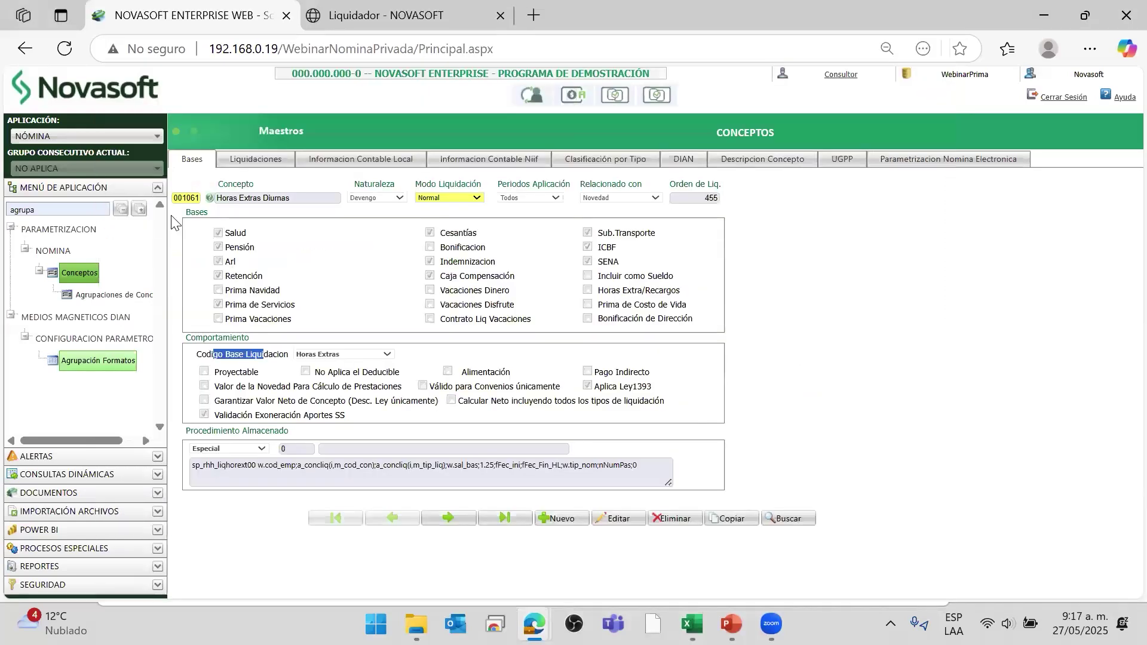
{"action": "double_click", "coordinate": [178, 199]}
{"action": "type", "text": "001750"}
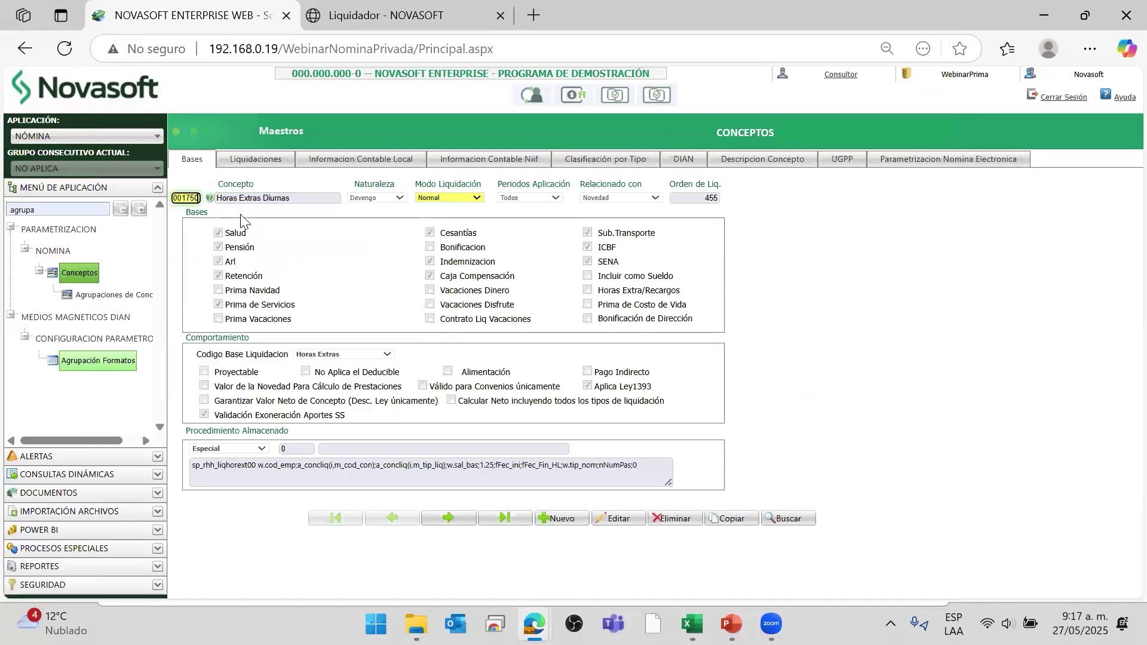
- Load concept 001750 Bonificacion Extralegal and compare it with the report's Otros 125.000 and prima total
{"action": "left_click", "coordinate": [225, 345]}
{"action": "left_click_drag", "start_coordinate": [253, 199], "coordinate": [270, 233]}
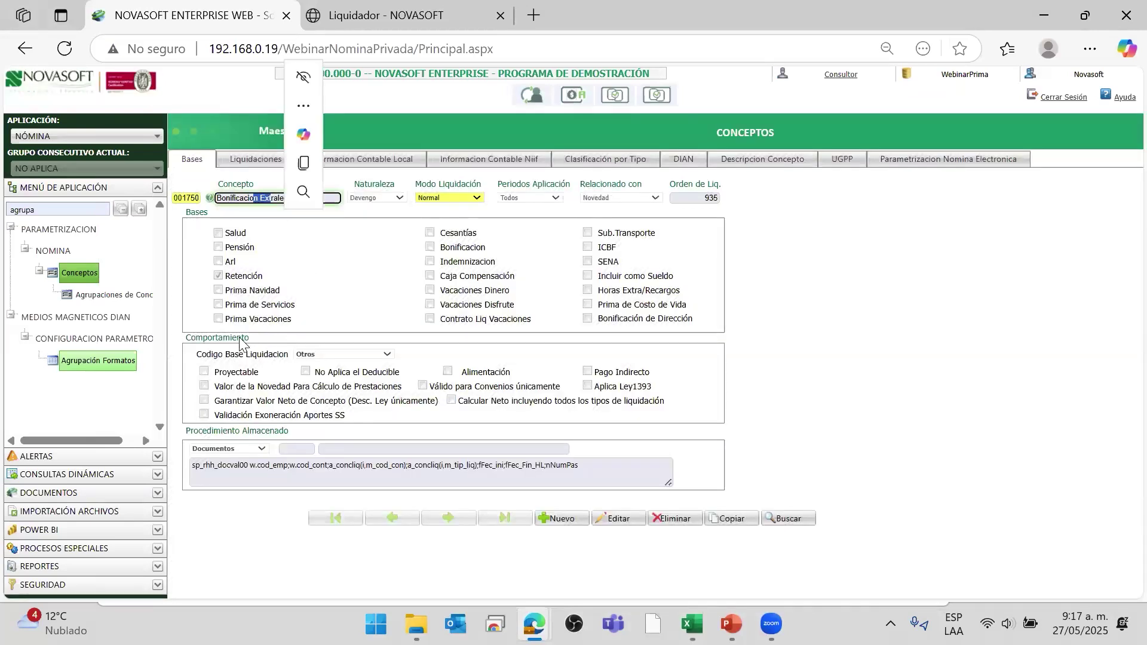
{"action": "key", "text": "alt+Tab"}
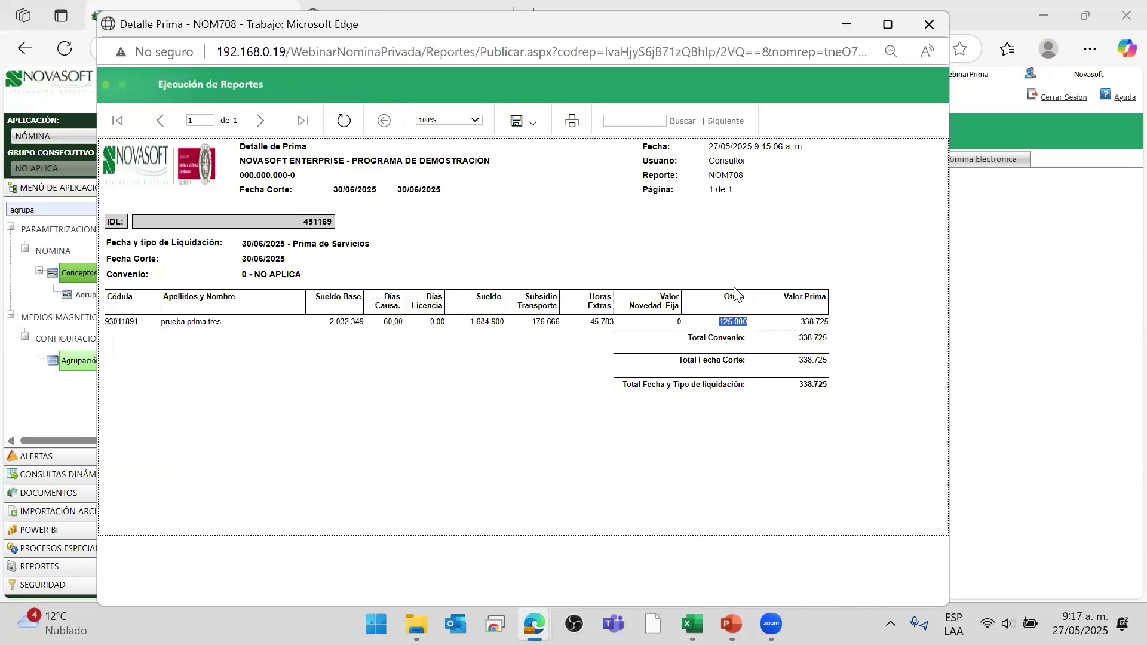
{"action": "left_click_drag", "start_coordinate": [725, 317], "coordinate": [925, 302]}
{"action": "left_click_drag", "start_coordinate": [399, 325], "coordinate": [821, 326]}
{"action": "left_click", "coordinate": [802, 330]}
{"action": "left_click_drag", "start_coordinate": [810, 389], "coordinate": [829, 386]}
{"action": "key", "text": "alt+Tab"}
{"action": "key", "text": "alt+Tab"}
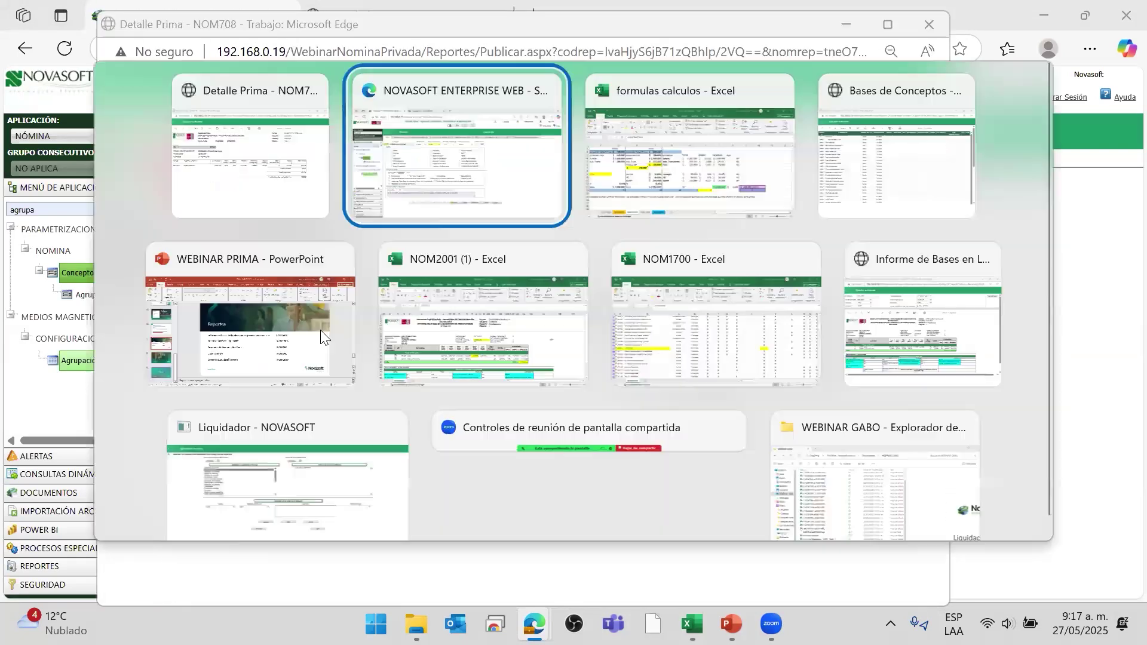
{"action": "key", "text": "alt+Tab"}
{"action": "key", "text": "alt+Tab"}
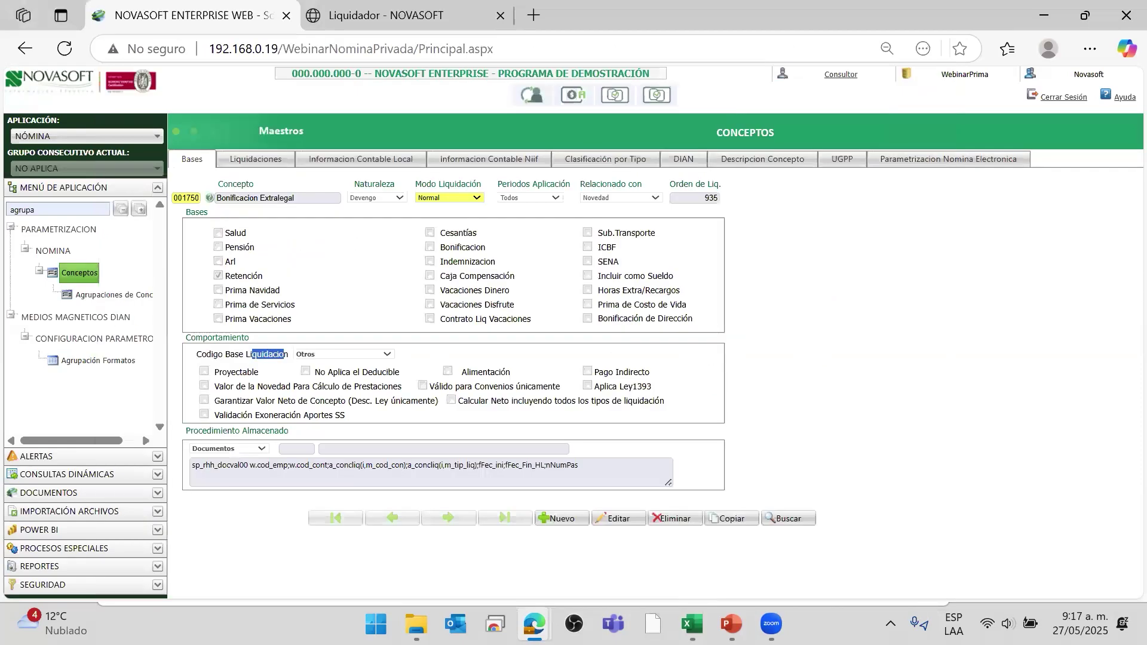
{"action": "key", "text": "alt+Tab"}
- Review slides 8 and 9 on contract scenarios 2 and 3, then go back to the report
{"action": "scroll", "coordinate": [60, 263], "scroll_direction": "up", "scroll_amount": 5}
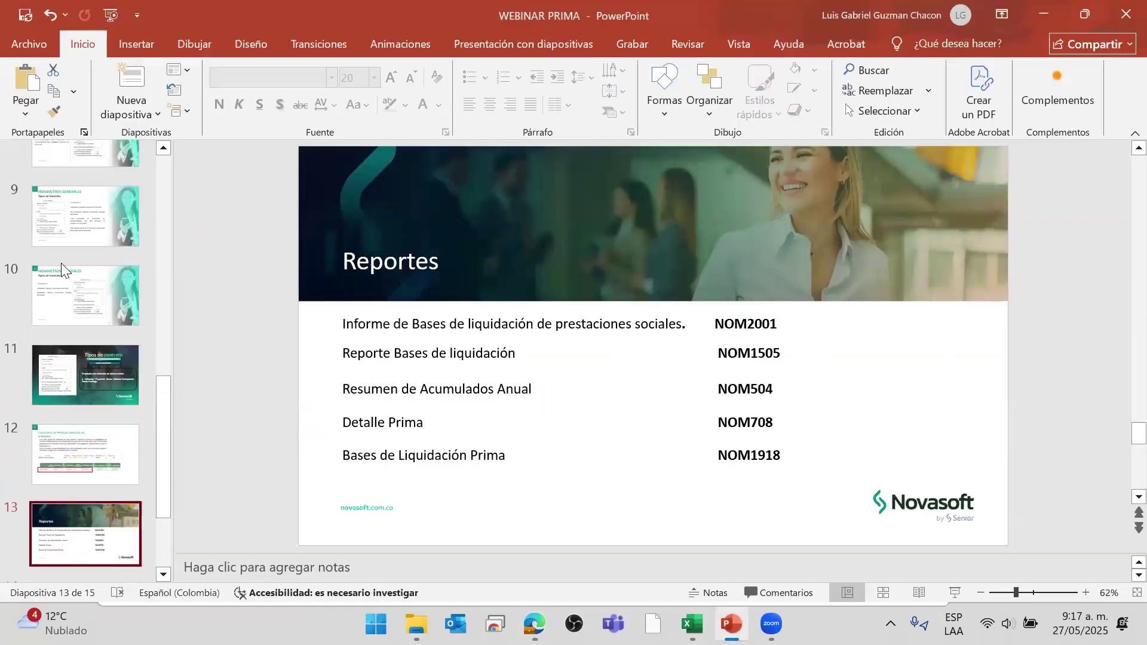
{"action": "scroll", "coordinate": [67, 275], "scroll_direction": "up", "scroll_amount": 2}
{"action": "left_click", "coordinate": [73, 386]}
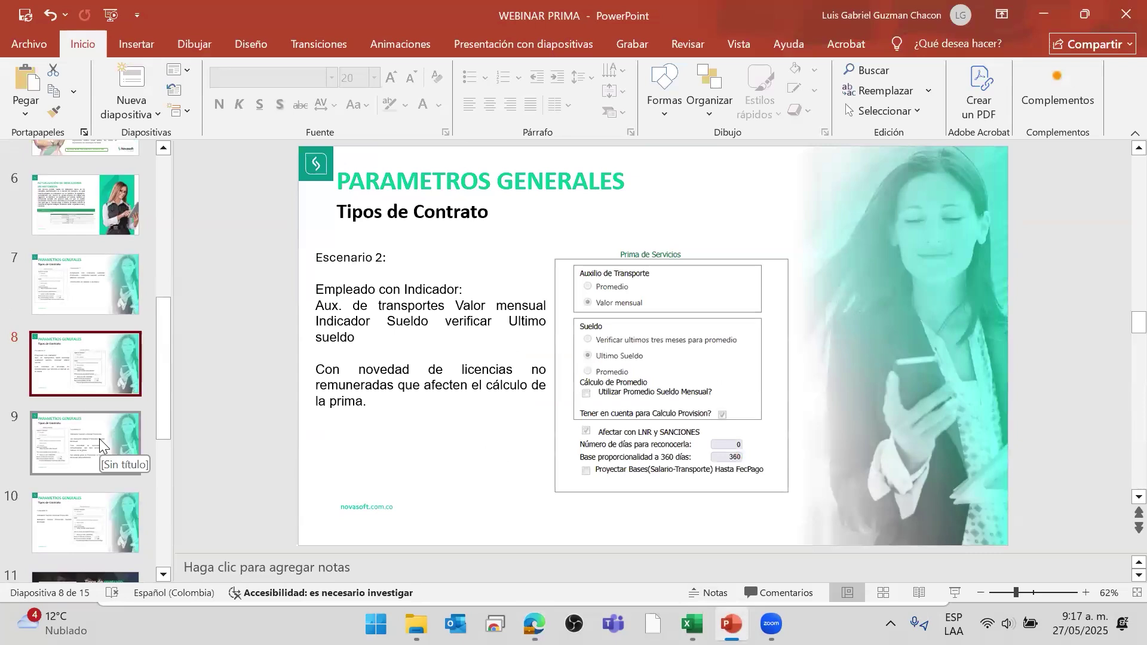
{"action": "left_click", "coordinate": [100, 446]}
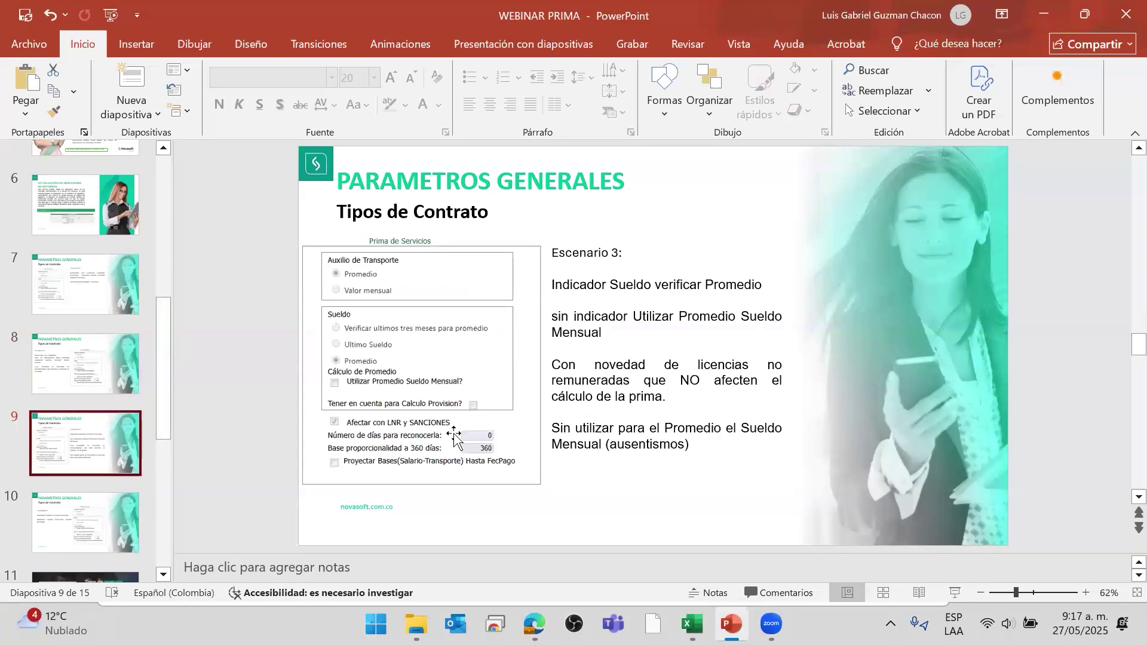
{"action": "scroll", "coordinate": [149, 377], "scroll_direction": "down", "scroll_amount": 1}
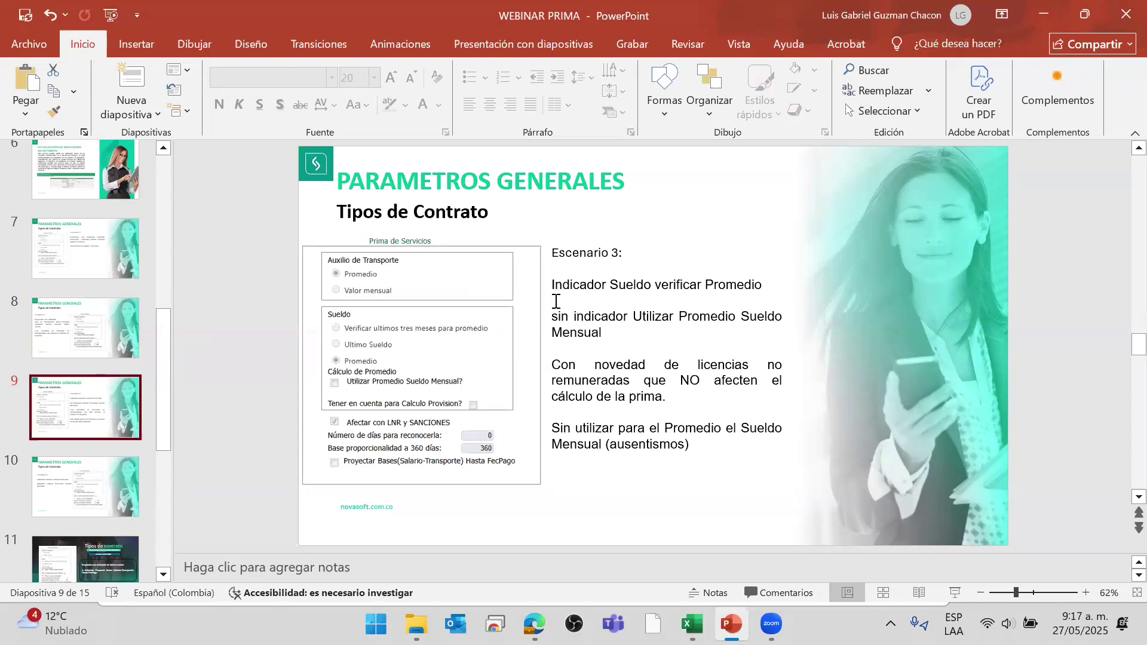
{"action": "key", "text": "alt+Tab"}
{"action": "key", "text": "alt+Tab"}
{"action": "key", "text": "alt+Tab"}
{"action": "key", "text": "alt+Tab"}
{"action": "key", "text": "alt+Tab"}
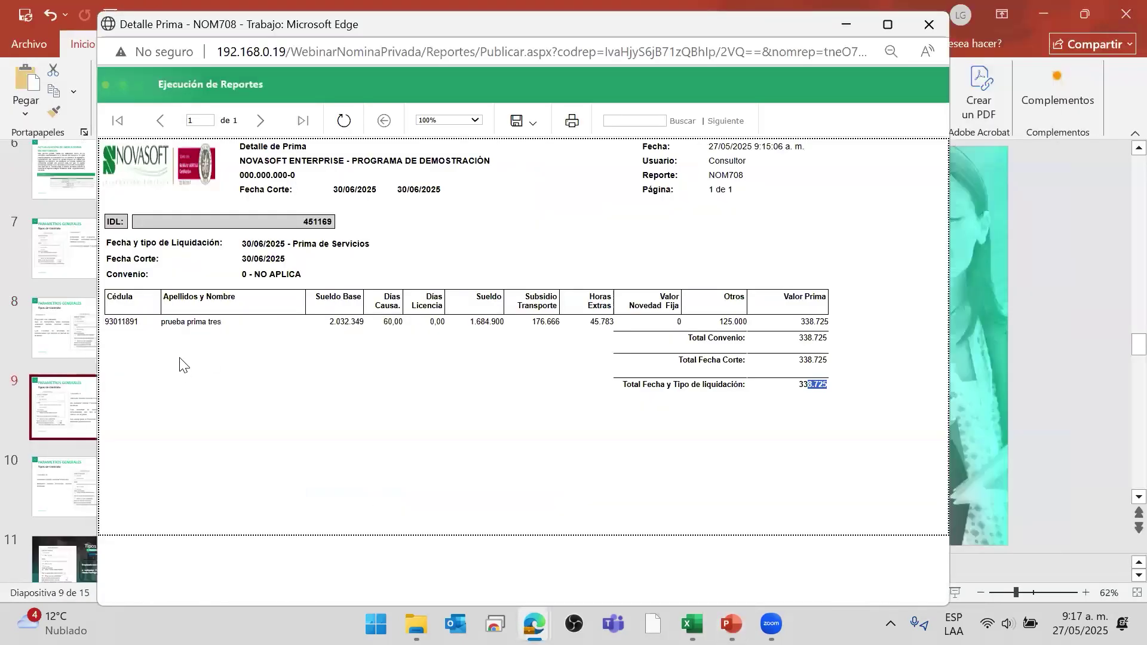
- Open Historia Laboral for the test employee, showing the Termino Fijo contract at 1.800.000
{"action": "double_click", "coordinate": [127, 320]}
{"action": "mouse_move", "coordinate": [535, 624]}
{"action": "left_click", "coordinate": [302, 556]}
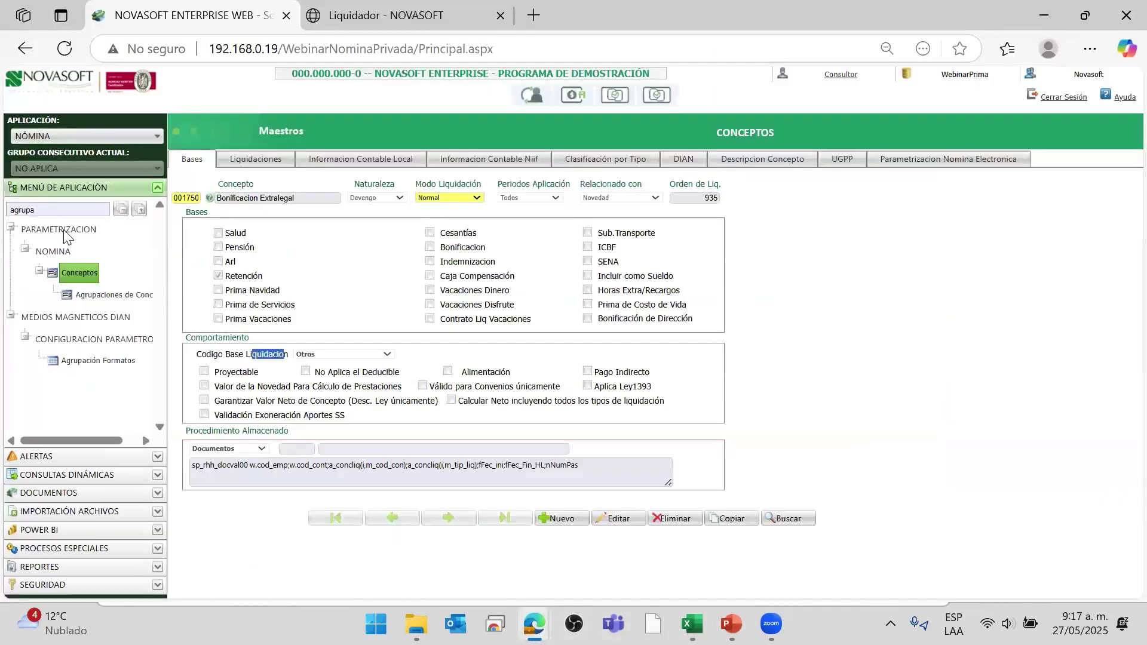
{"action": "type", "text": "ausent"}
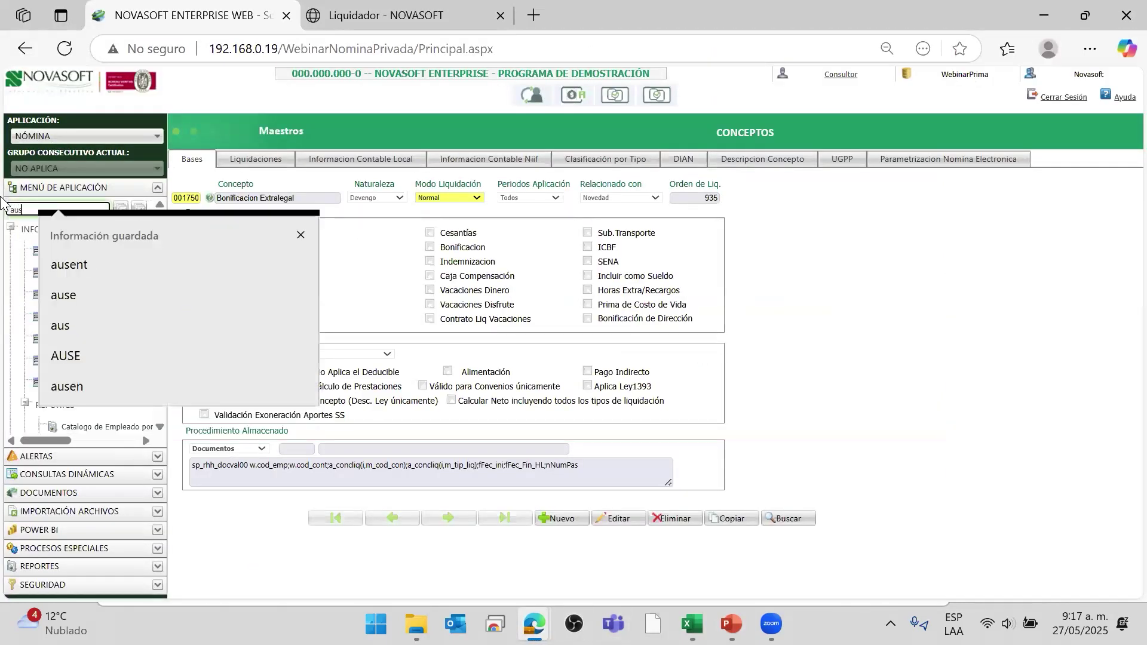
{"action": "left_click", "coordinate": [88, 265]}
{"action": "left_click_drag", "start_coordinate": [67, 210], "coordinate": [2, 207]}
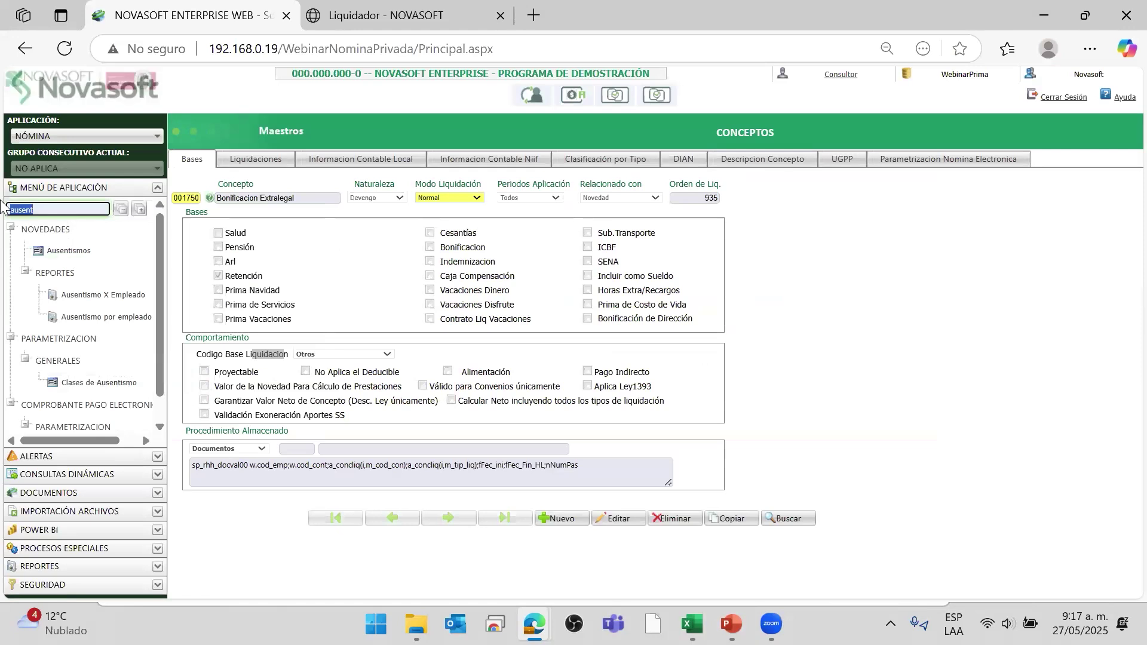
{"action": "type", "text": "histori"}
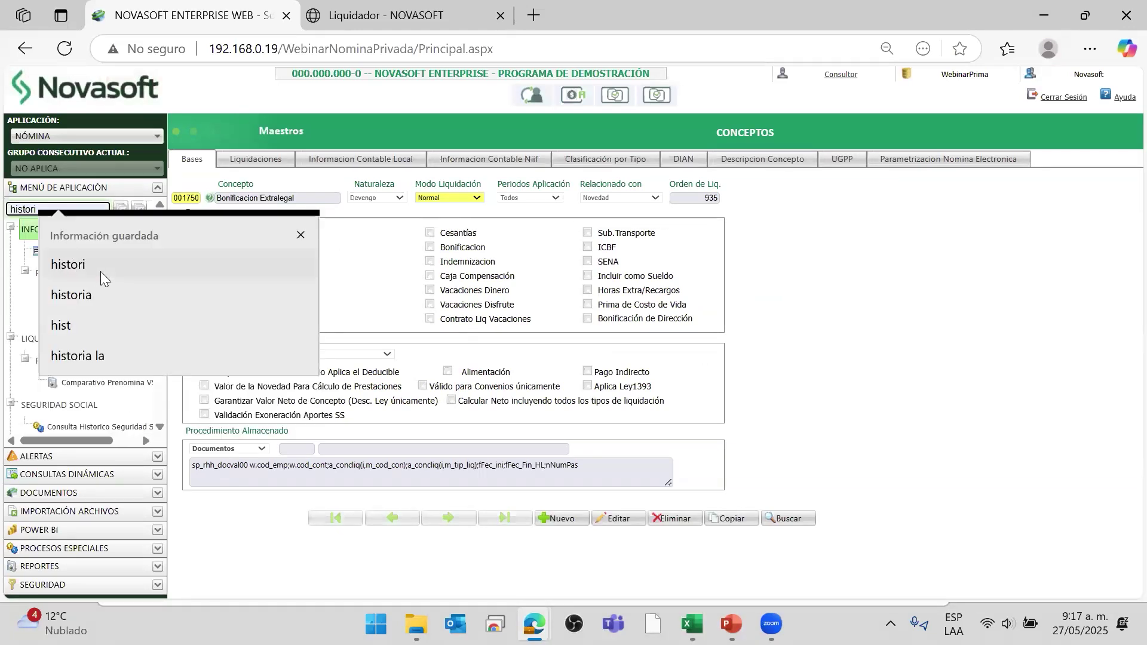
{"action": "left_click", "coordinate": [101, 271]}
{"action": "left_click", "coordinate": [89, 261]}
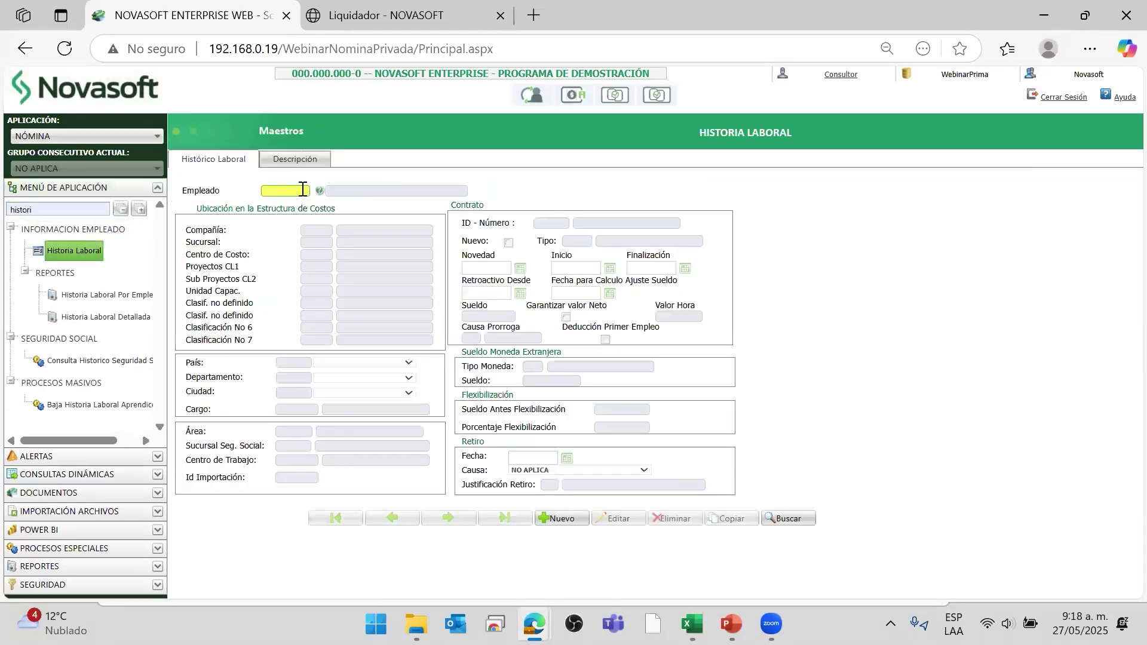
{"action": "left_click", "coordinate": [302, 189]}
{"action": "type", "text": "93011891"}
{"action": "left_click", "coordinate": [531, 250]}
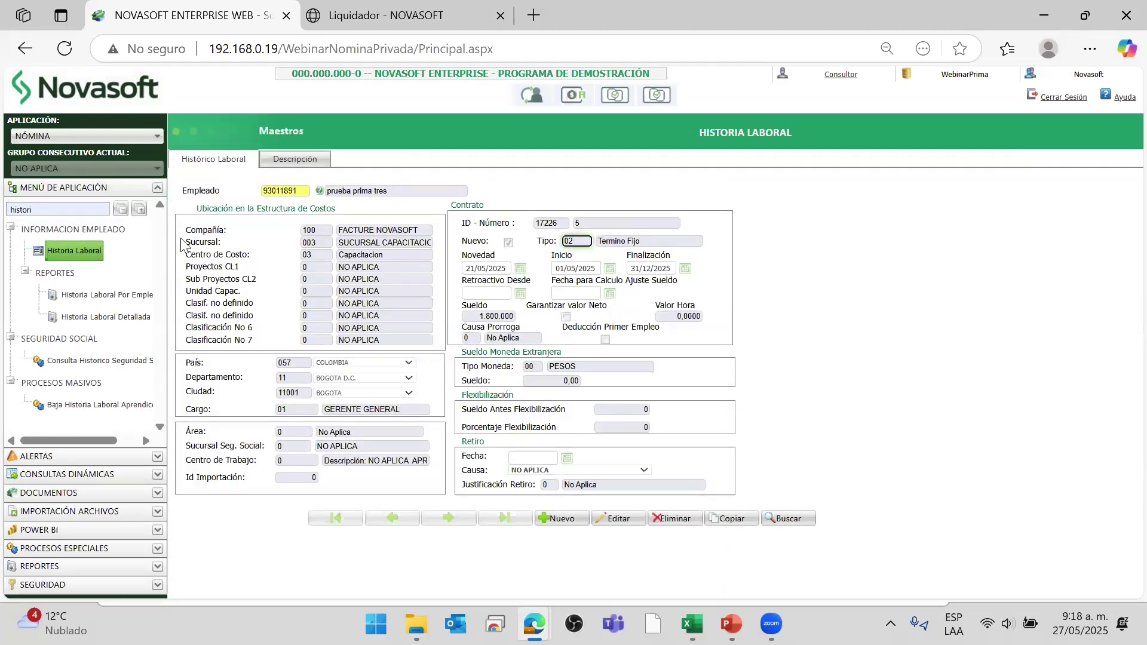
- Search the menu for 'tipos' and open Tipos de Contrato
{"action": "double_click", "coordinate": [60, 209]}
{"action": "type", "text": "tipos"}
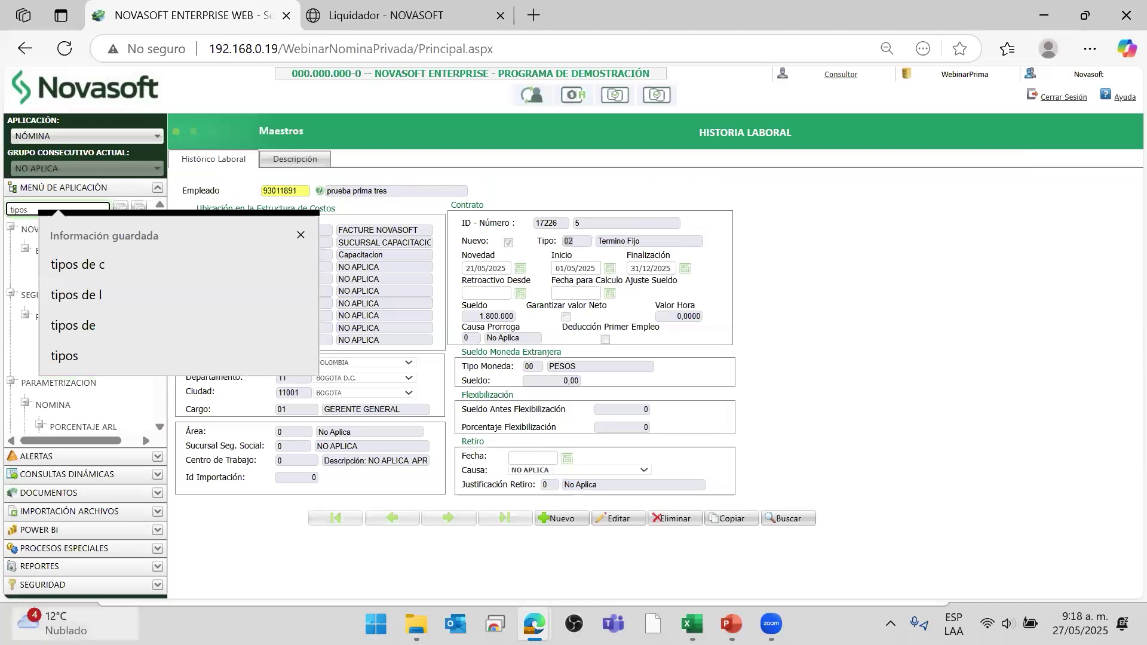
{"action": "left_click", "coordinate": [77, 266]}
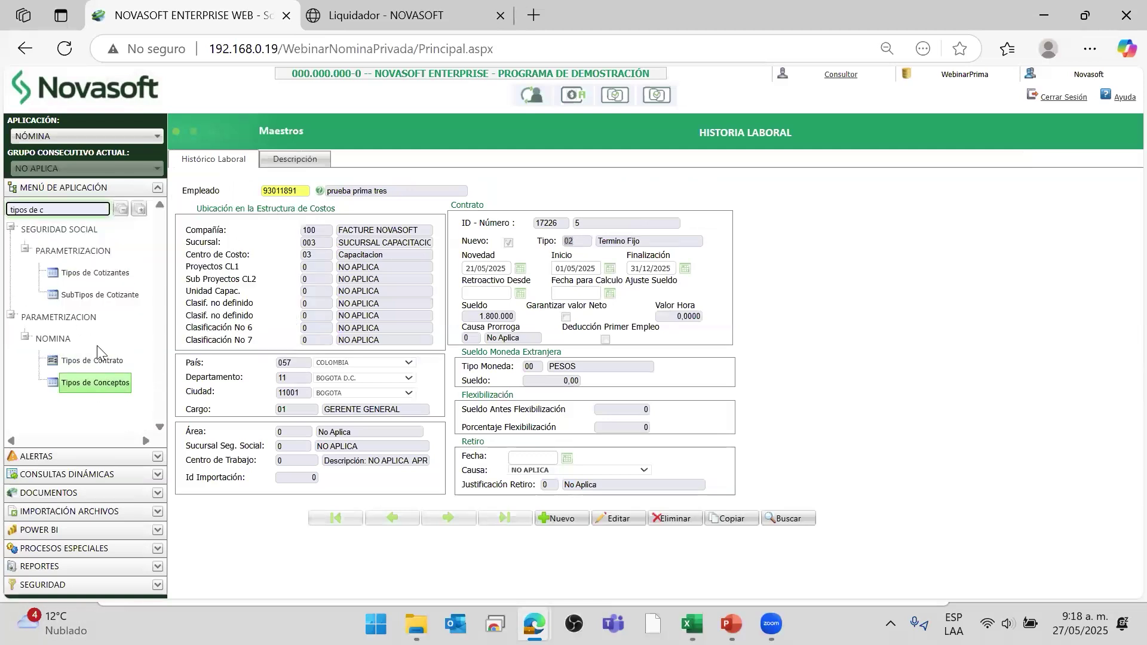
{"action": "left_click", "coordinate": [93, 361]}
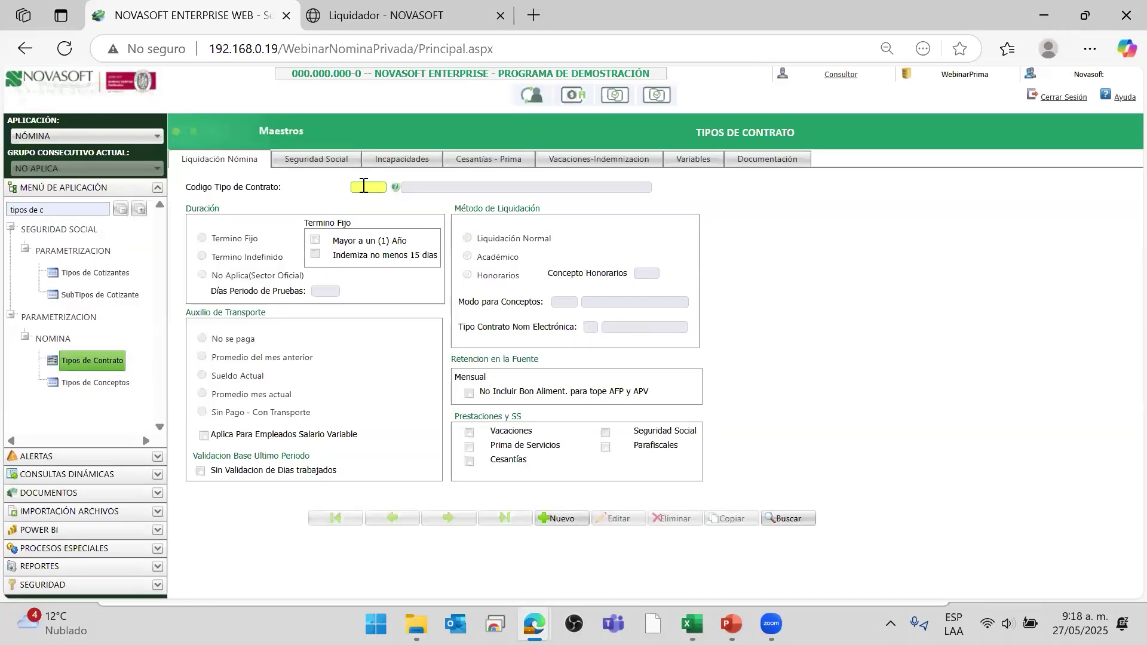
- Load contract type 02 Termino Fijo and review its Cesantías - Prima settings
{"action": "left_click", "coordinate": [364, 187]}
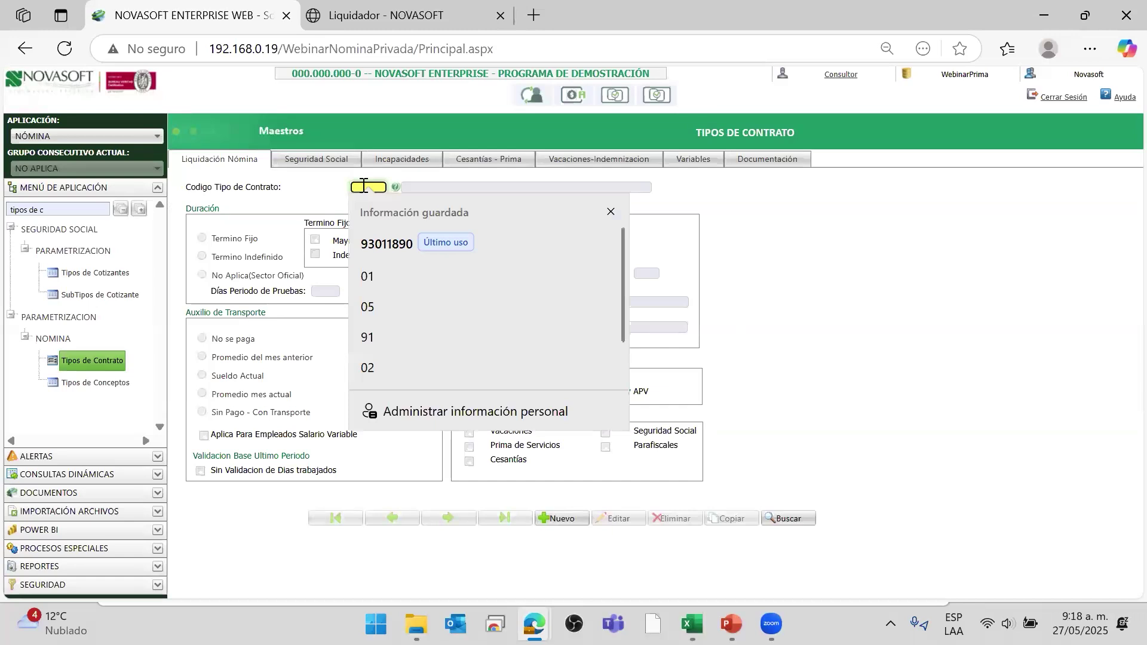
{"action": "type", "text": "02"}
{"action": "key", "text": "Tab"}
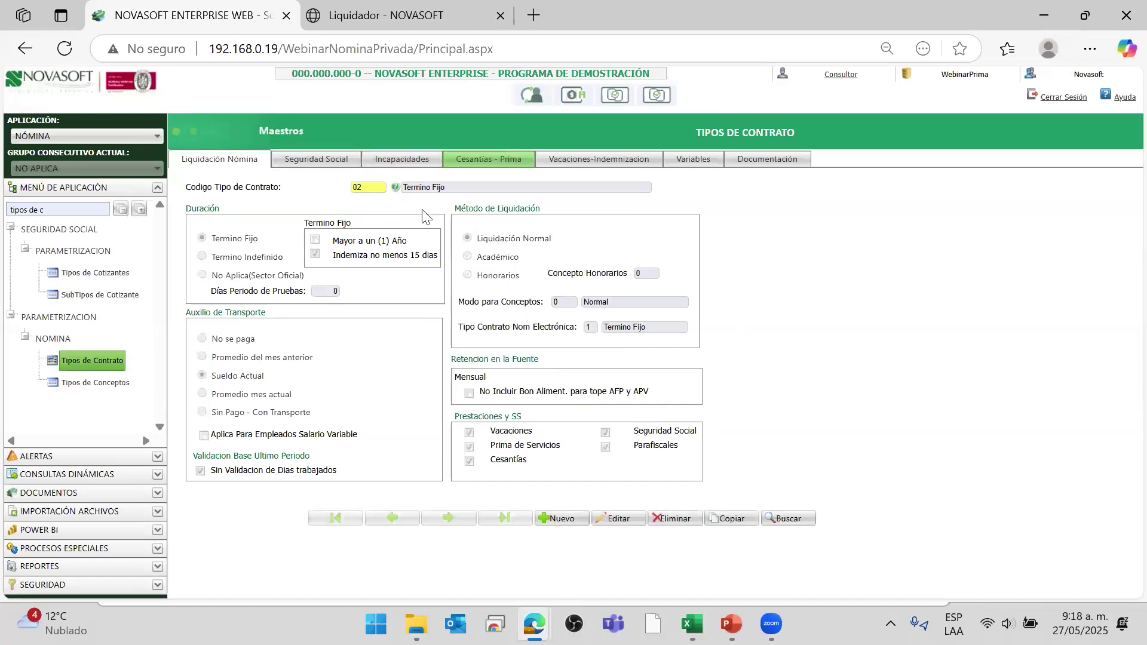
{"action": "left_click", "coordinate": [516, 172]}
{"action": "left_click_drag", "start_coordinate": [486, 416], "coordinate": [590, 417]}
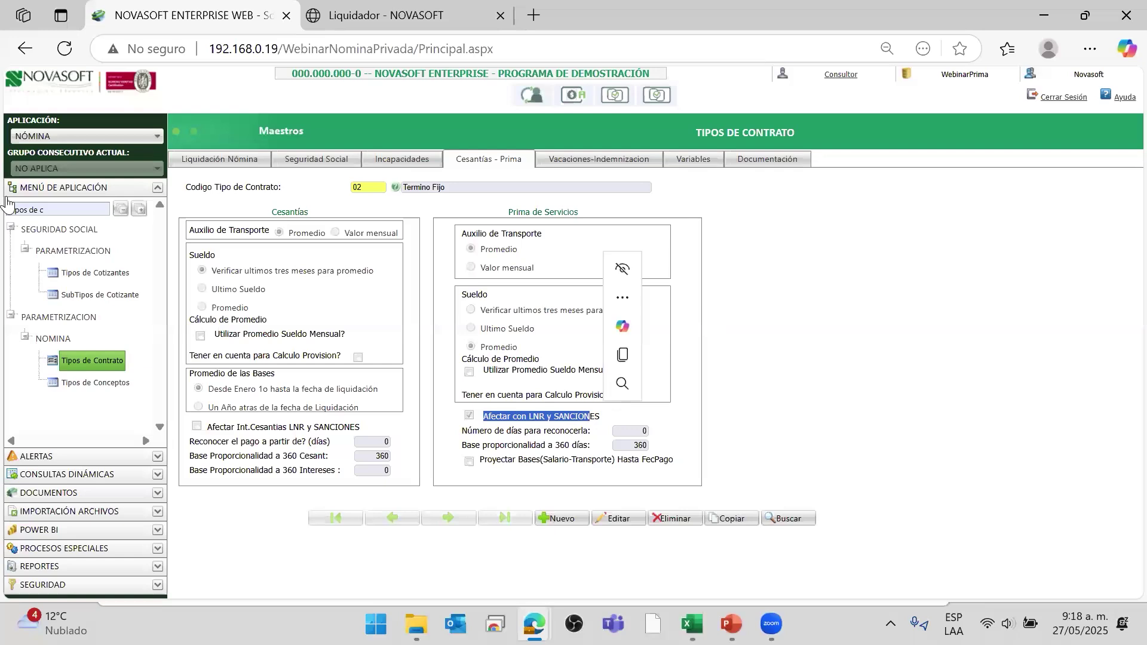
{"action": "left_click", "coordinate": [8, 210]}
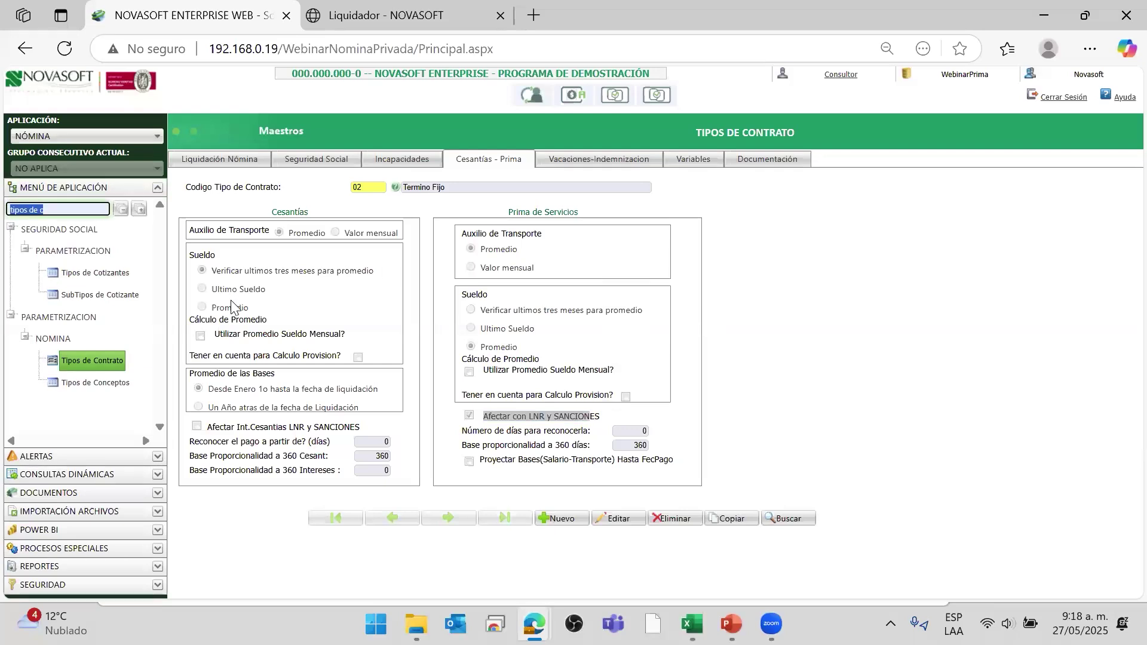
- Open Ausentismos through the 'aus' menu search and load the test employee's absences
{"action": "type", "text": "ausent"}
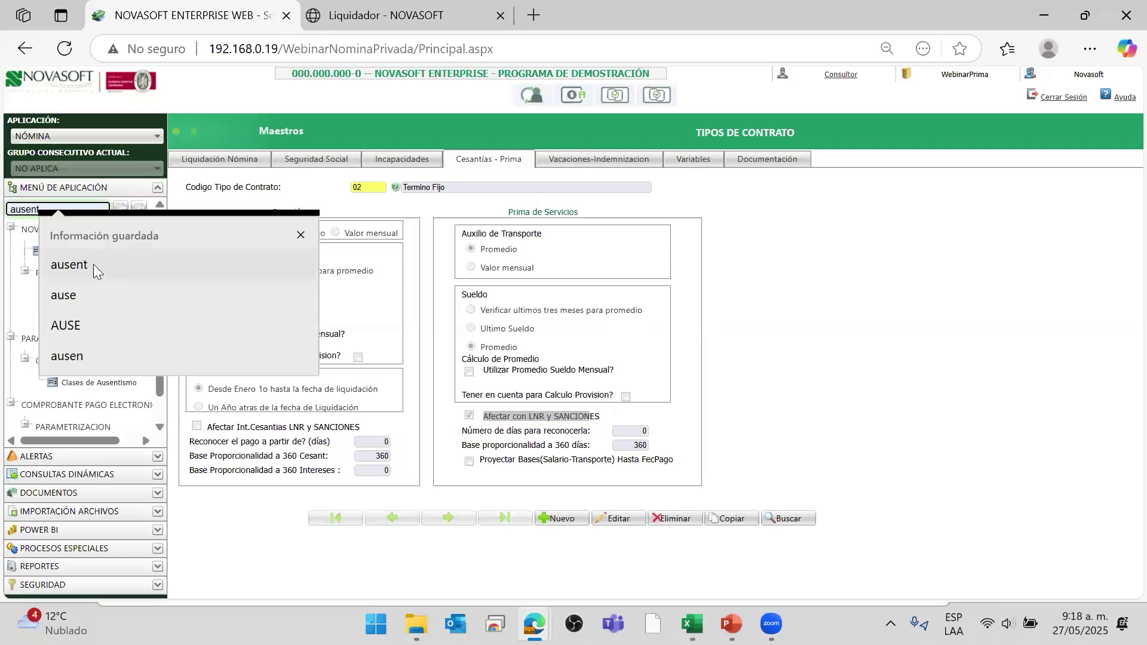
{"action": "left_click", "coordinate": [93, 264]}
{"action": "left_click", "coordinate": [68, 251]}
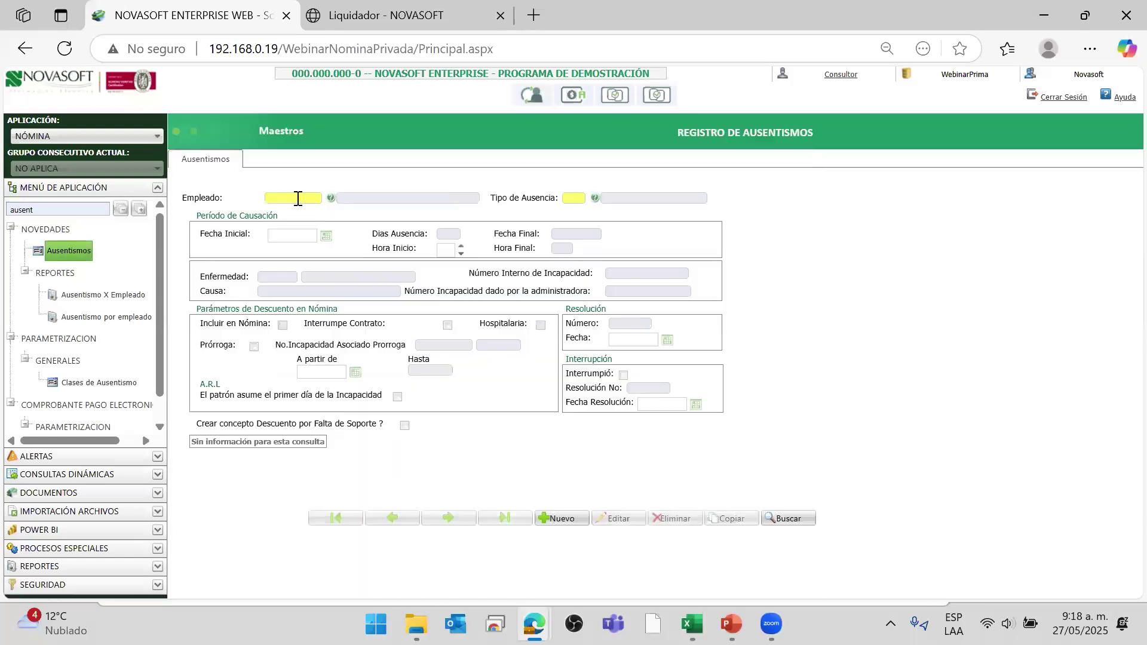
{"action": "left_click", "coordinate": [297, 197]}
{"action": "left_click", "coordinate": [323, 253]}
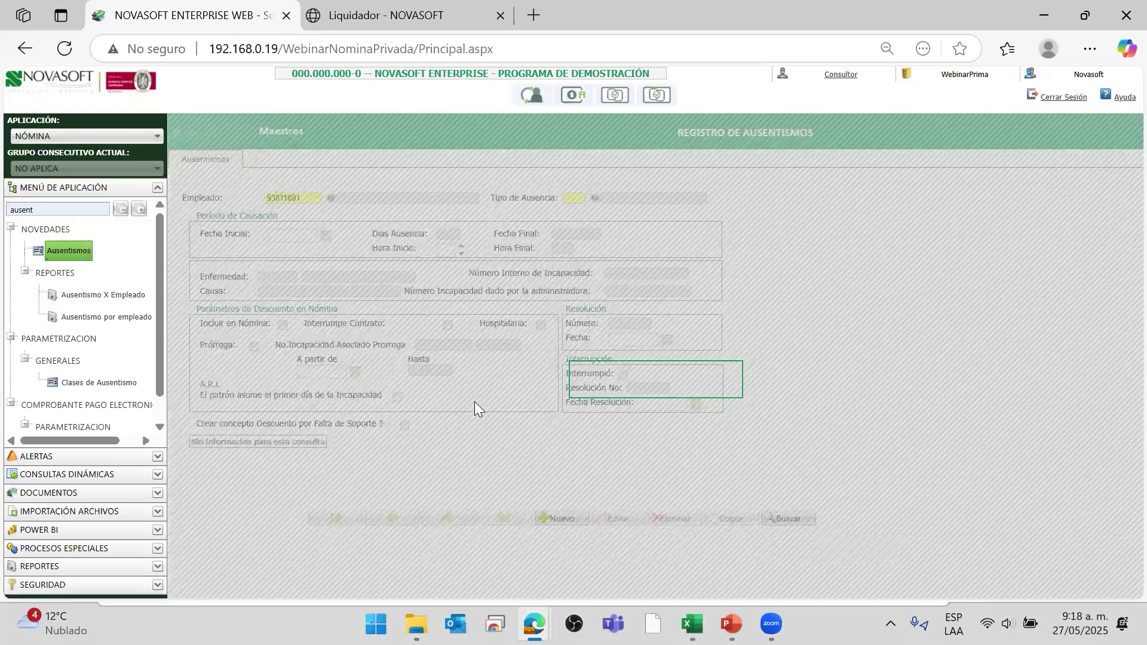
- Review the 3-day Licencia no Remunerada (08/05–10/05/2025) and its unticked Interrumpe Contrato option
{"action": "left_click_drag", "start_coordinate": [619, 198], "coordinate": [660, 199]}
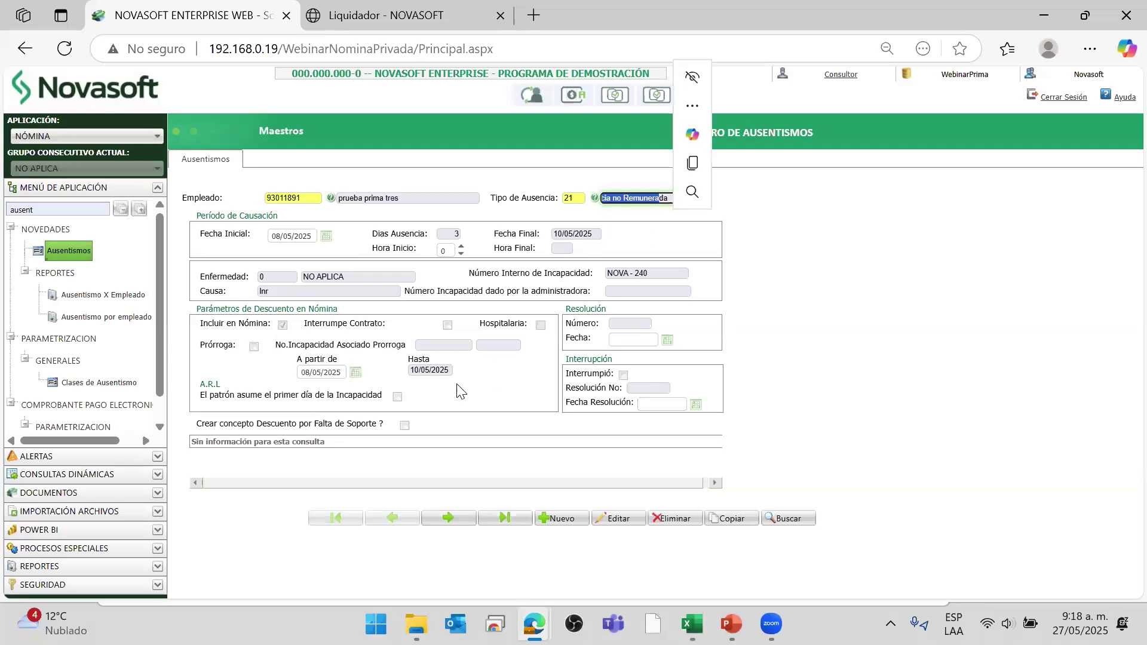
{"action": "left_click", "coordinate": [214, 320]}
{"action": "left_click_drag", "start_coordinate": [330, 323], "coordinate": [342, 323]}
{"action": "left_click", "coordinate": [354, 331]}
{"action": "left_click_drag", "start_coordinate": [343, 325], "coordinate": [383, 330]}
{"action": "left_click", "coordinate": [340, 331]}
{"action": "left_click_drag", "start_coordinate": [338, 327], "coordinate": [462, 339]}
{"action": "left_click", "coordinate": [495, 242]}
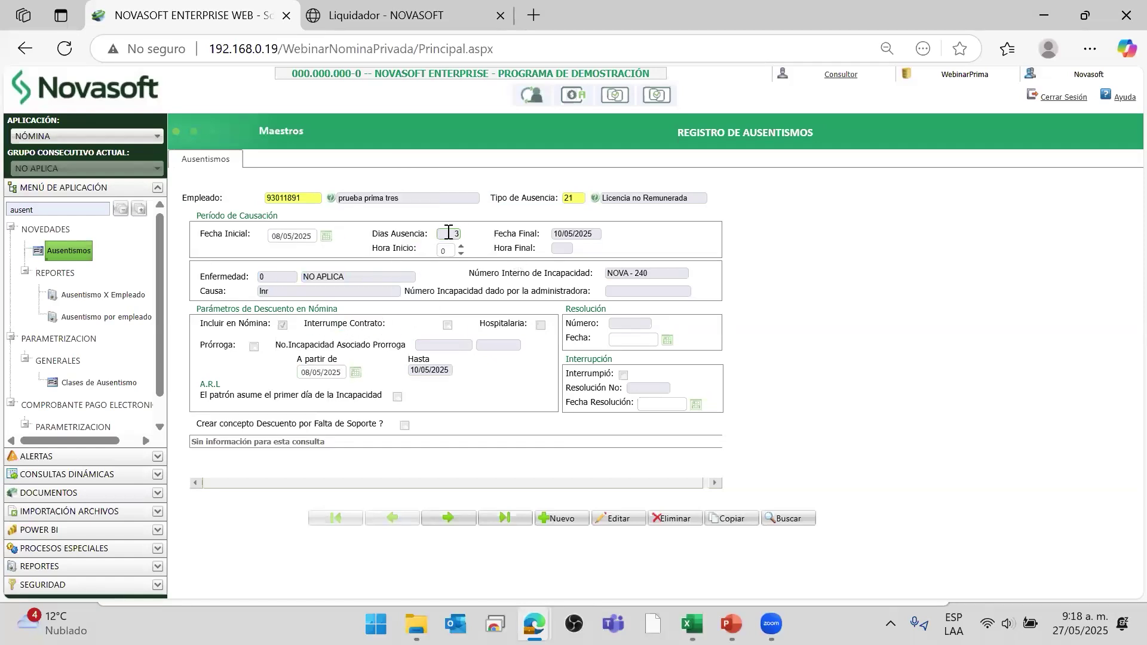
{"action": "key", "text": "alt+Tab"}
{"action": "key", "text": "alt+Tab"}
- Check G14 (60 days), H14 (3 leave days), I14's =G14-H14 giving 57, and K4
{"action": "key", "text": "alt+Tab"}
{"action": "key", "text": "alt+Tab"}
{"action": "key", "text": "alt+Tab"}
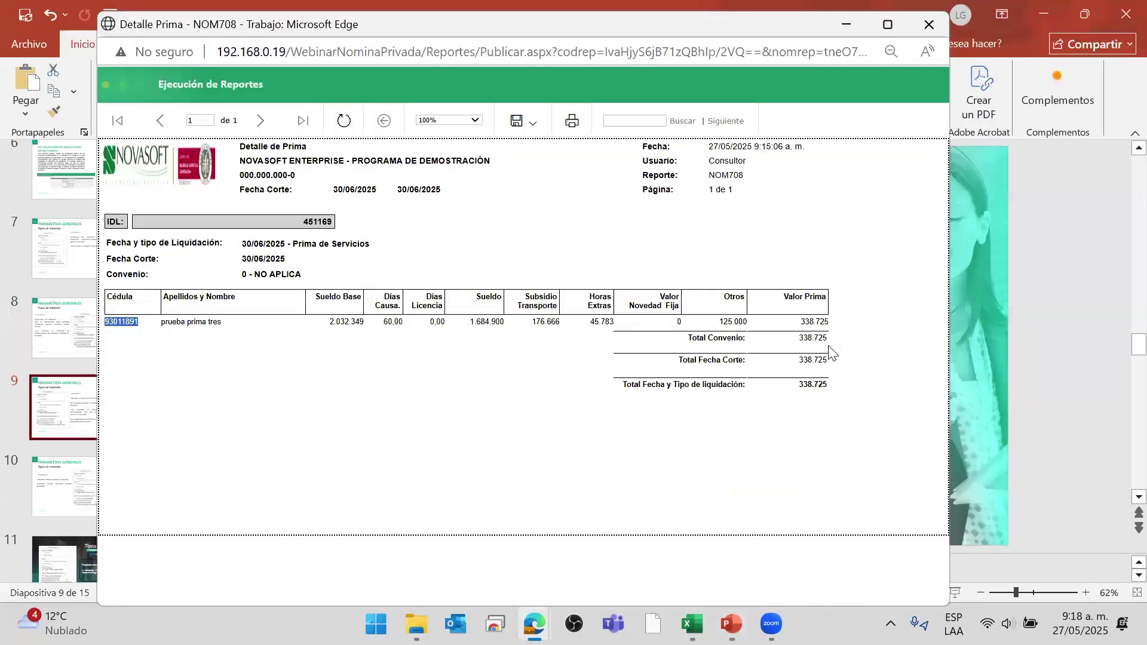
{"action": "key", "text": "alt+Tab"}
{"action": "key", "text": "alt+Tab"}
{"action": "key", "text": "alt+Tab"}
{"action": "key", "text": "Left"}
{"action": "key", "text": "Left"}
{"action": "key", "text": "Left"}
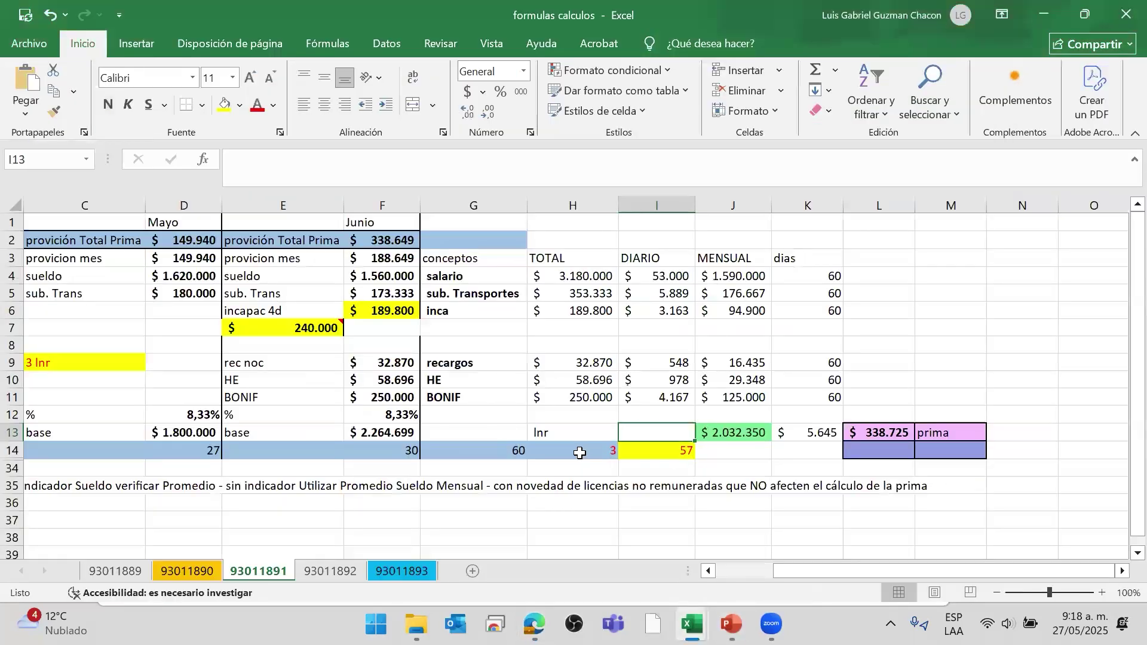
{"action": "left_click", "coordinate": [486, 449]}
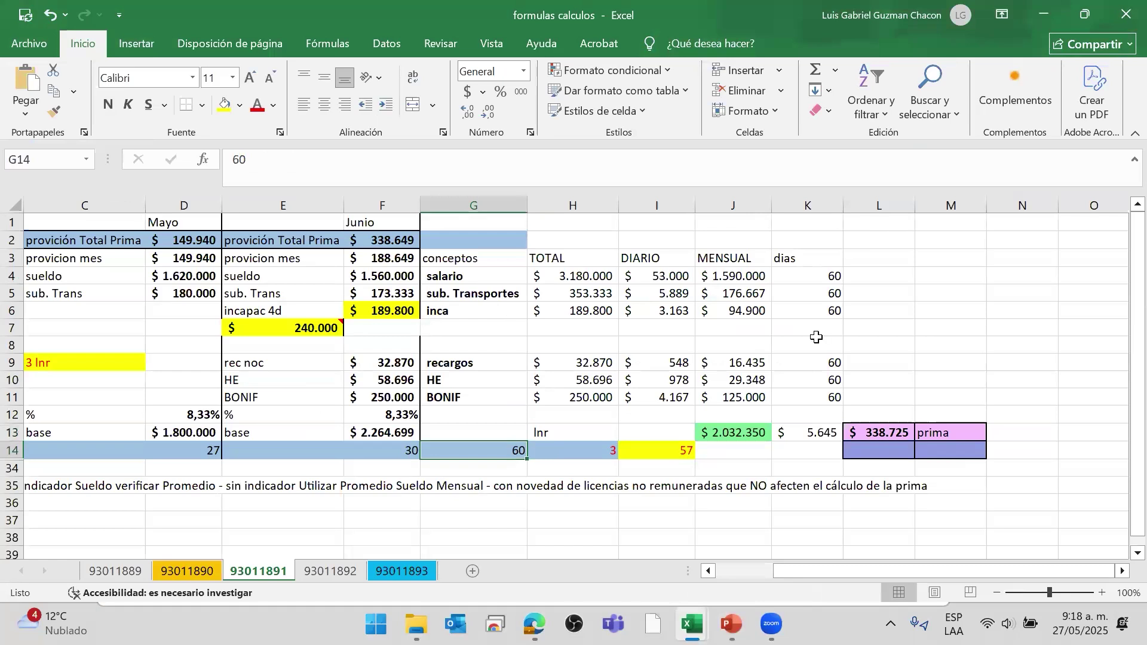
{"action": "left_click", "coordinate": [588, 456]}
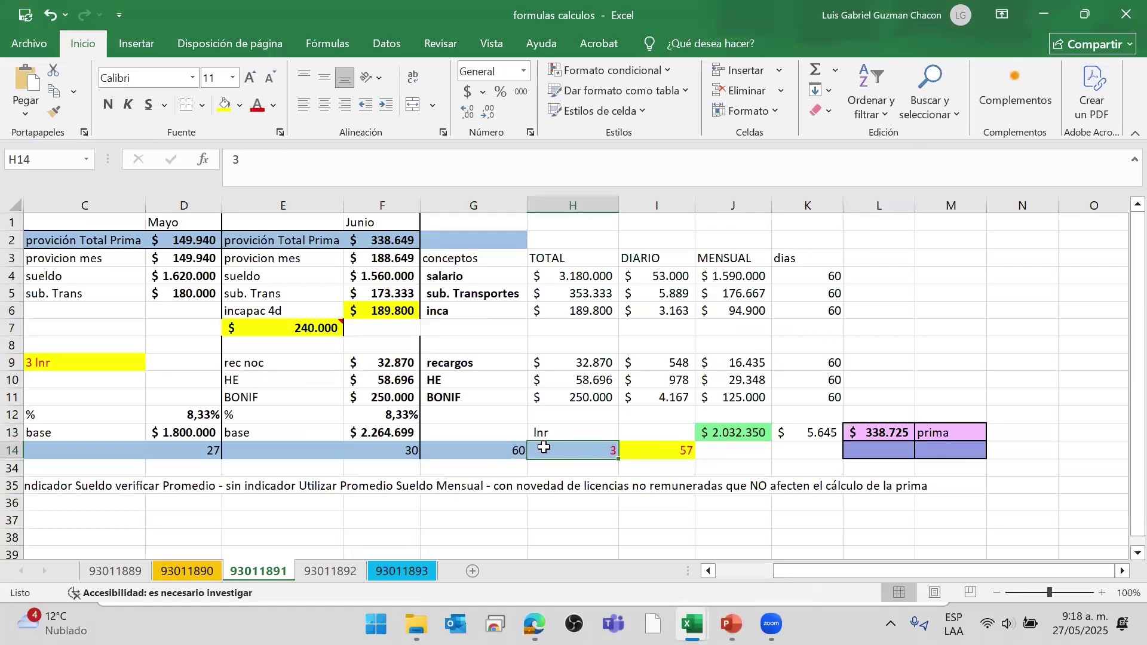
{"action": "left_click", "coordinate": [664, 458]}
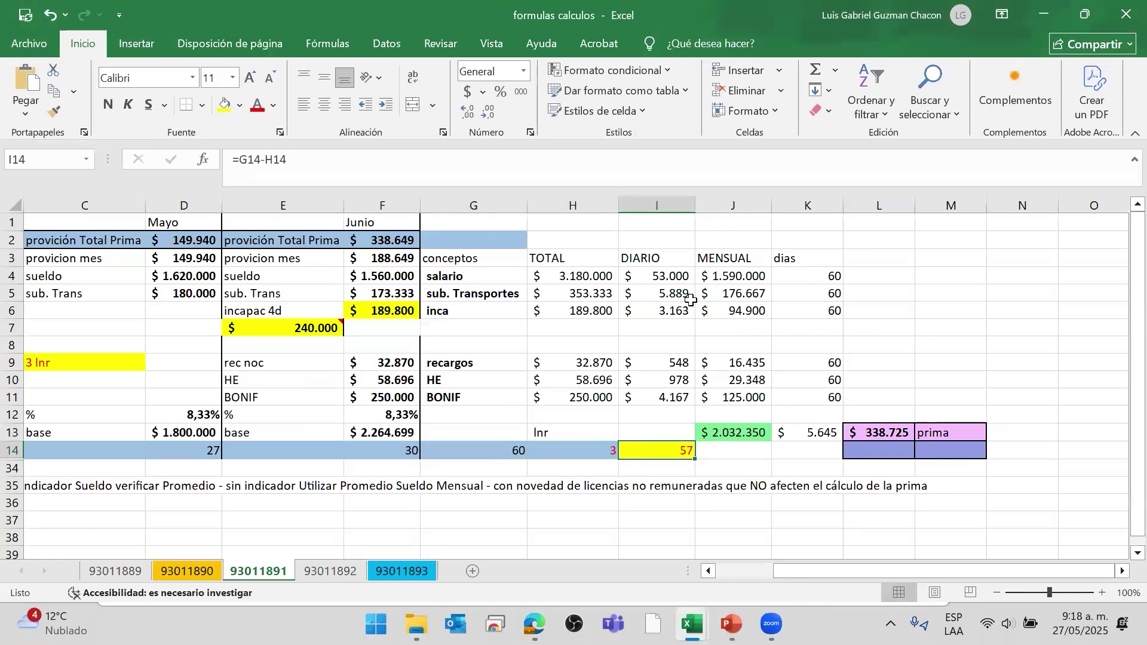
{"action": "left_click", "coordinate": [827, 275]}
- Compare the leave days with the net days, then reopen the Novasoft absence record for editing
{"action": "left_click", "coordinate": [586, 462]}
{"action": "left_click", "coordinate": [649, 451]}
{"action": "left_click", "coordinate": [558, 449]}
{"action": "left_click", "coordinate": [655, 456]}
{"action": "left_click", "coordinate": [595, 452]}
{"action": "left_click", "coordinate": [654, 455]}
{"action": "left_click", "coordinate": [599, 453]}
{"action": "left_click", "coordinate": [652, 456]}
{"action": "left_click", "coordinate": [602, 447]}
{"action": "key", "text": "alt+Tab"}
{"action": "key", "text": "alt+Tab"}
{"action": "key", "text": "alt+Tab"}
{"action": "key", "text": "alt+Tab"}
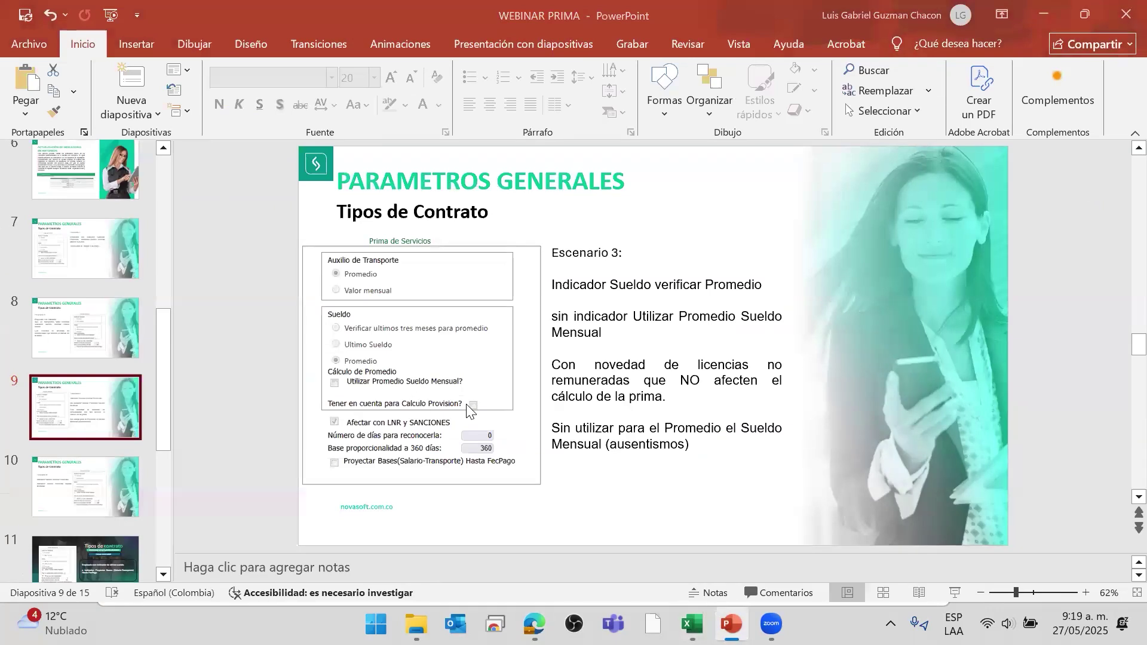
{"action": "key", "text": "alt+Tab"}
{"action": "key", "text": "alt+Tab"}
{"action": "key", "text": "alt+Tab"}
{"action": "key", "text": "alt+Tab"}
{"action": "key", "text": "alt+Tab"}
{"action": "key", "text": "alt+Tab"}
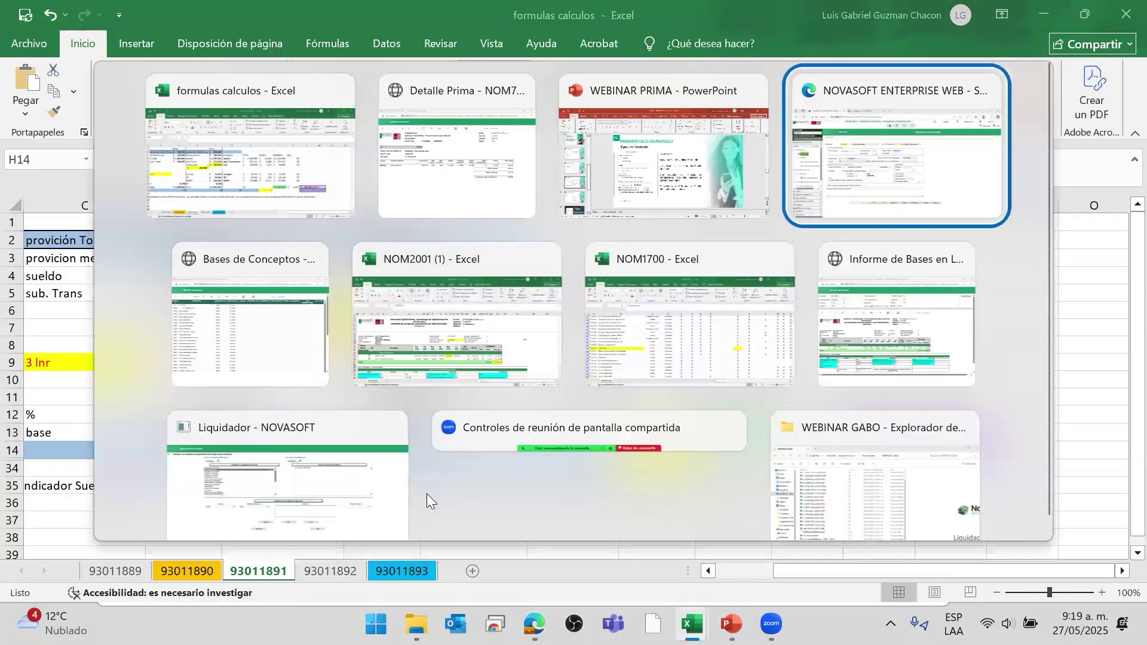
{"action": "left_click", "coordinate": [619, 517]}
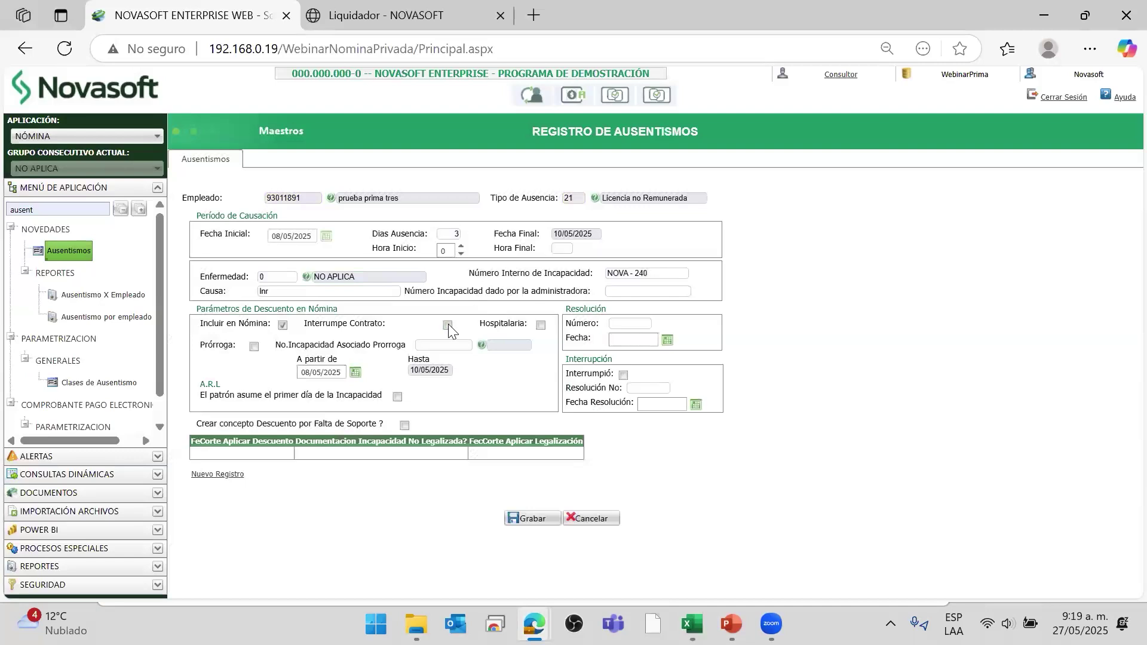
- Tick and untick Interrumpe Contrato on the absence, then cancel the edit
{"action": "left_click_drag", "start_coordinate": [362, 322], "coordinate": [445, 329]}
{"action": "left_click", "coordinate": [447, 325]}
{"action": "left_click_drag", "start_coordinate": [315, 324], "coordinate": [368, 325]}
{"action": "key", "text": "alt+Tab"}
{"action": "key", "text": "alt+Tab"}
{"action": "left_click", "coordinate": [350, 469]}
{"action": "left_click", "coordinate": [447, 325]}
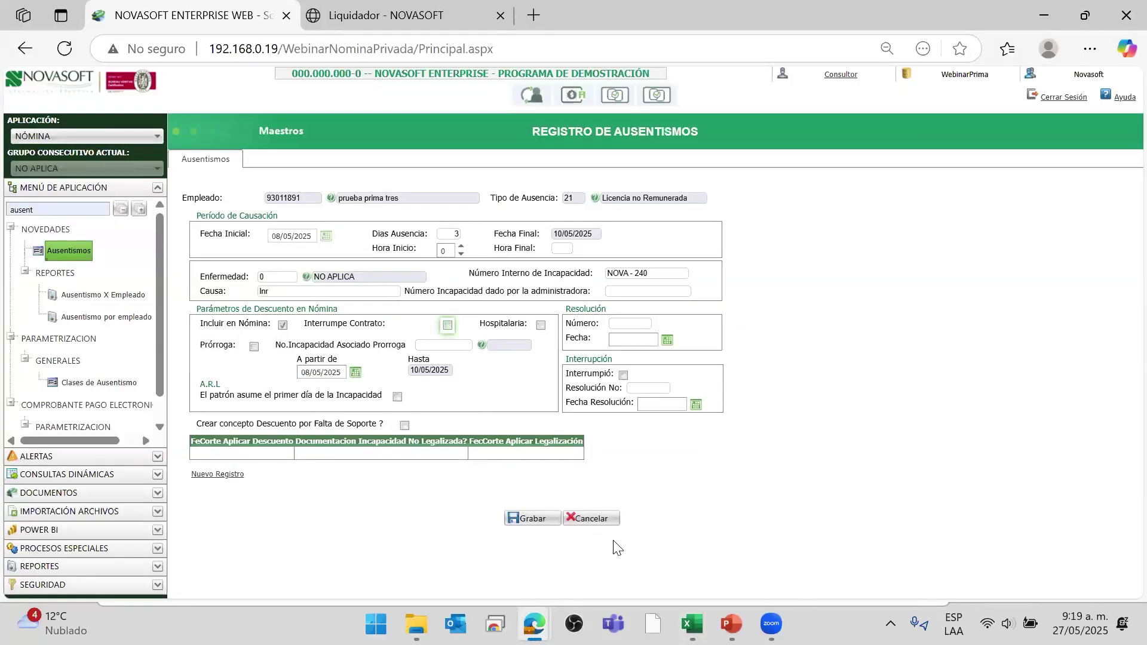
{"action": "left_click_drag", "start_coordinate": [303, 327], "coordinate": [372, 328]}
{"action": "left_click", "coordinate": [365, 323]}
{"action": "left_click", "coordinate": [596, 519]}
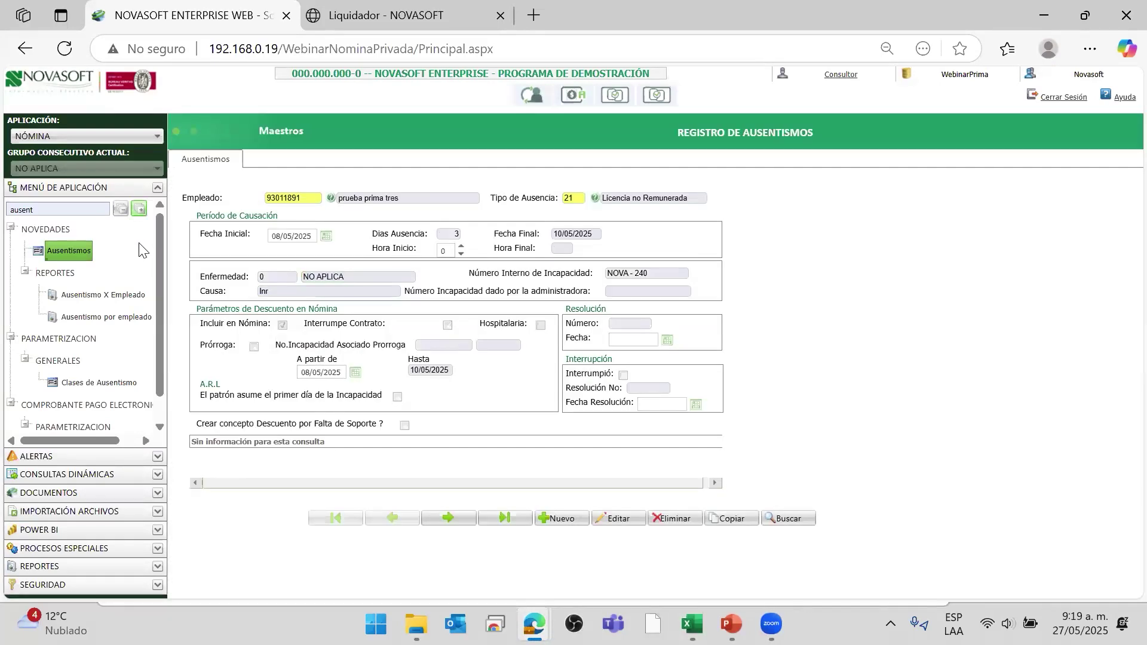
{"action": "left_click", "coordinate": [72, 210]}
{"action": "key", "text": "alt+Tab"}
{"action": "key", "text": "alt+Tab"}
{"action": "key", "text": "alt+Tab"}
{"action": "key", "text": "alt+Tab"}
{"action": "key", "text": "alt+Tab"}
{"action": "key", "text": "alt+Tab"}
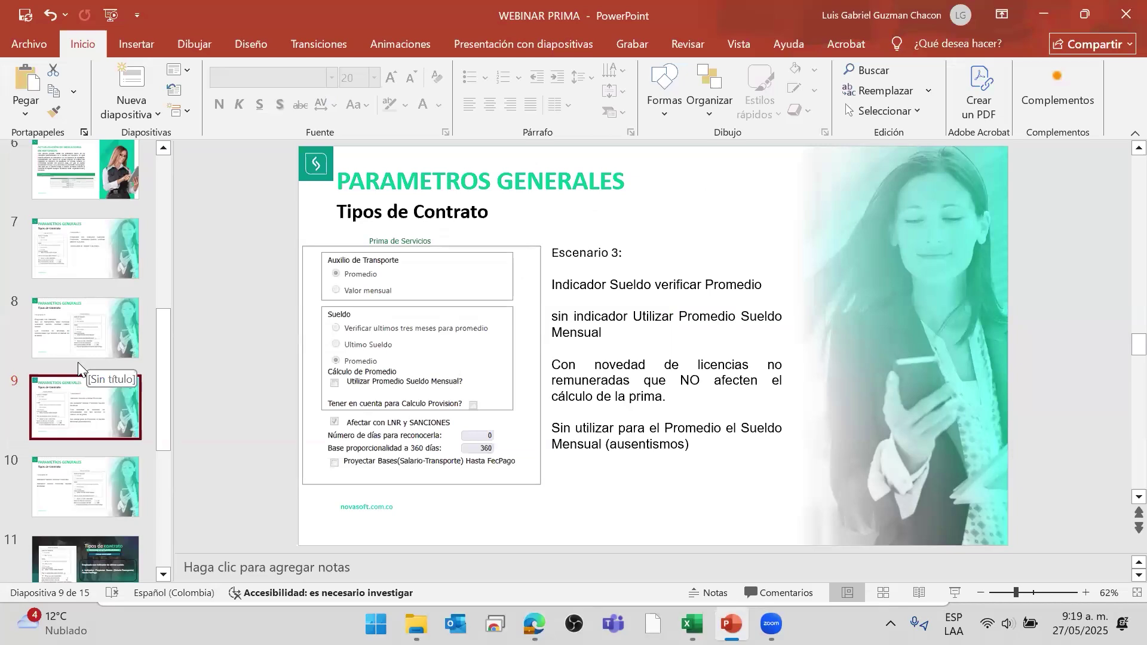
- Show the Escenario 4 slide on the monthly average salary, then return to the formulas calculos workbook
{"action": "left_click", "coordinate": [91, 478]}
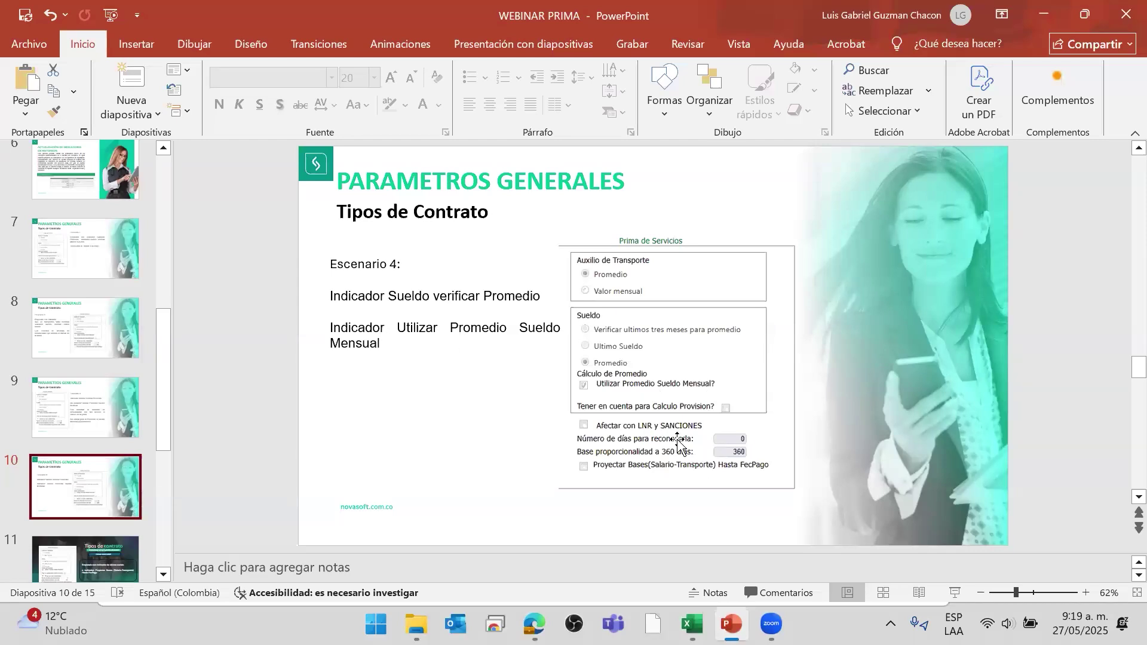
{"action": "key", "text": "alt+Tab"}
{"action": "key", "text": "alt+Tab"}
{"action": "key", "text": "alt+Tab"}
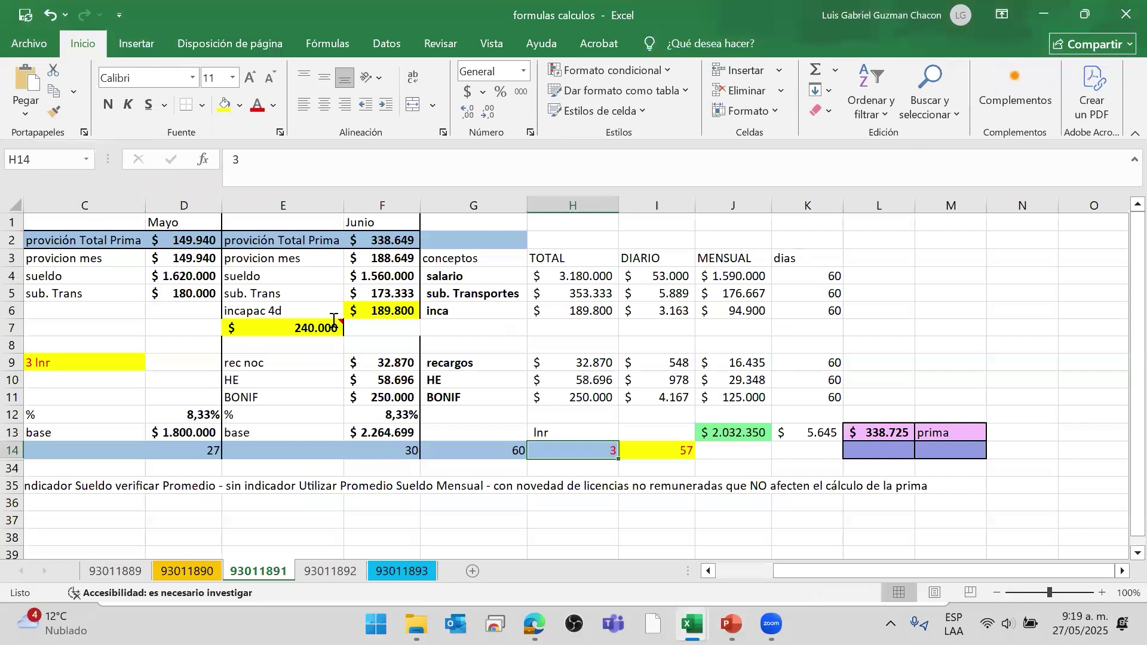
{"action": "key", "text": "alt+Tab"}
{"action": "key", "text": "alt+Tab"}
- Open sheet 93011892 and check employee number 93011892 in A1 and the provisión Total Prima row
{"action": "left_click", "coordinate": [330, 571]}
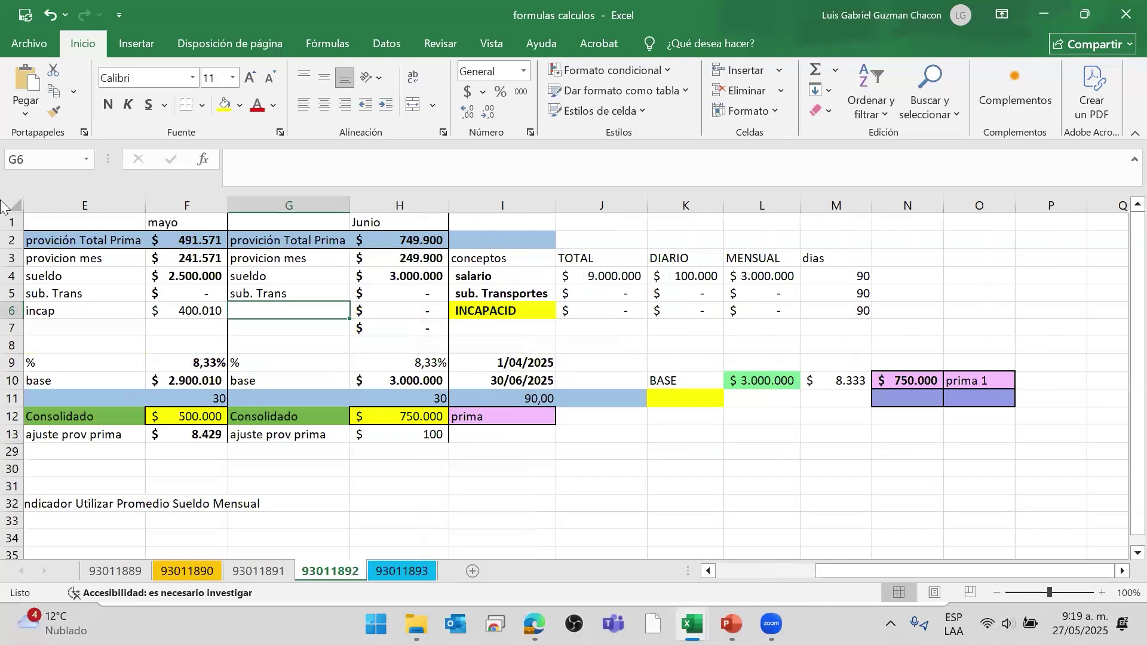
{"action": "left_click", "coordinate": [99, 235]}
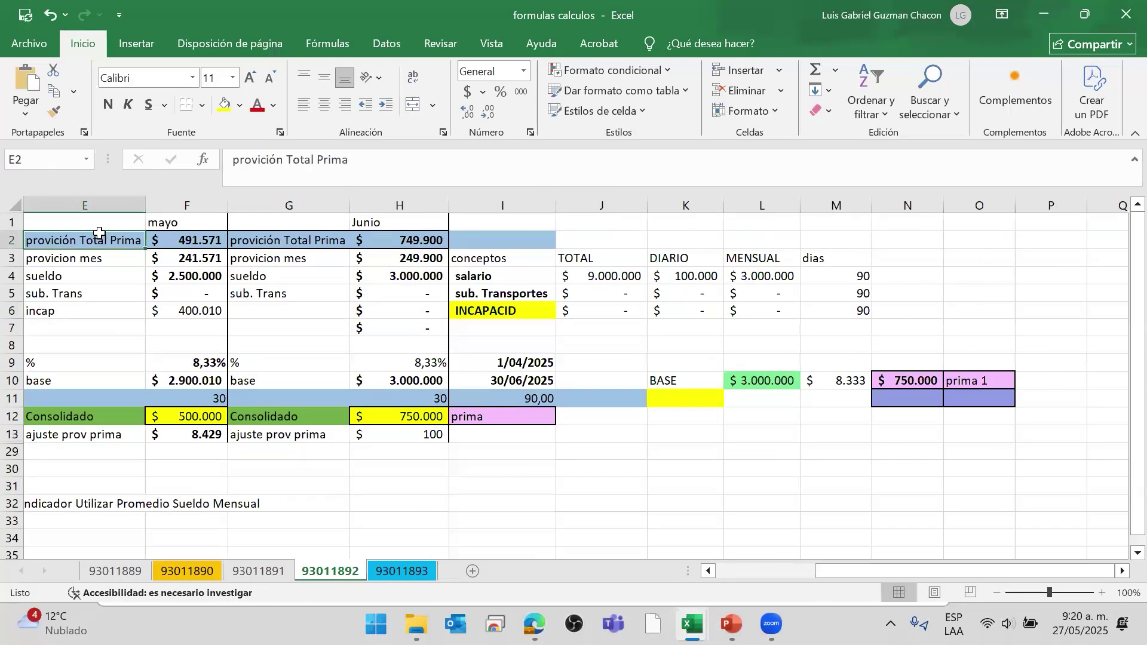
{"action": "key", "text": "Home"}
{"action": "key", "text": "Down"}
{"action": "key", "text": "Down"}
{"action": "key", "text": "Down"}
{"action": "key", "text": "Down"}
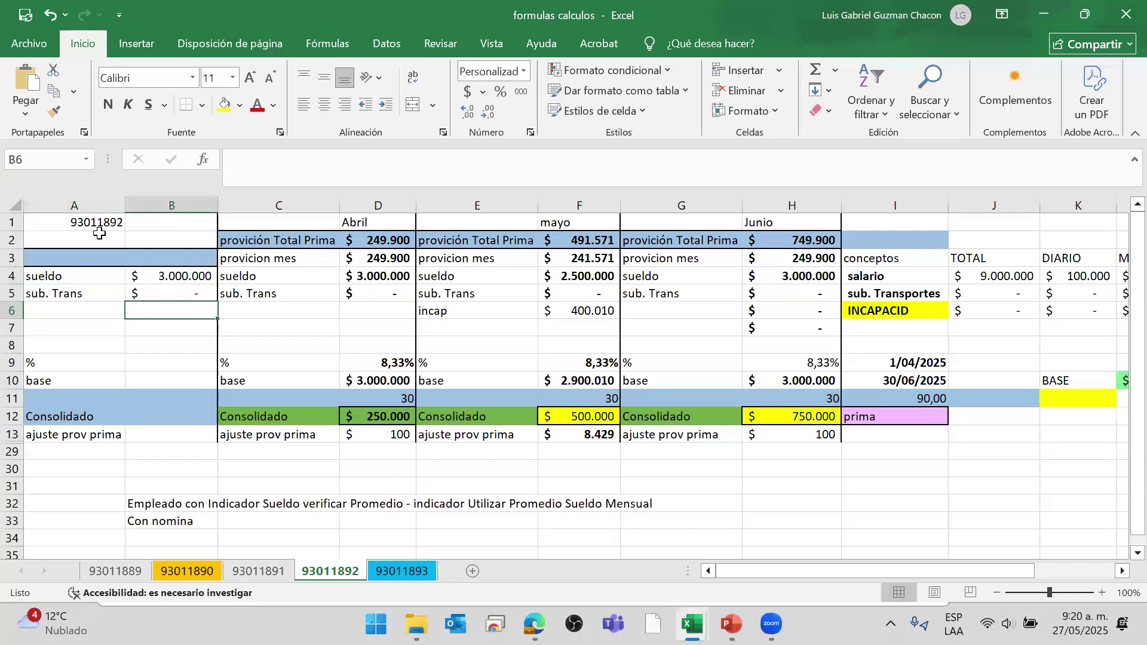
{"action": "key", "text": "Up"}
{"action": "key", "text": "Up"}
{"action": "key", "text": "Up"}
{"action": "key", "text": "Up"}
{"action": "key", "text": "Up"}
{"action": "key", "text": "F2"}
{"action": "key", "text": "shift+Home"}
{"action": "key", "text": "ctrl+c"}
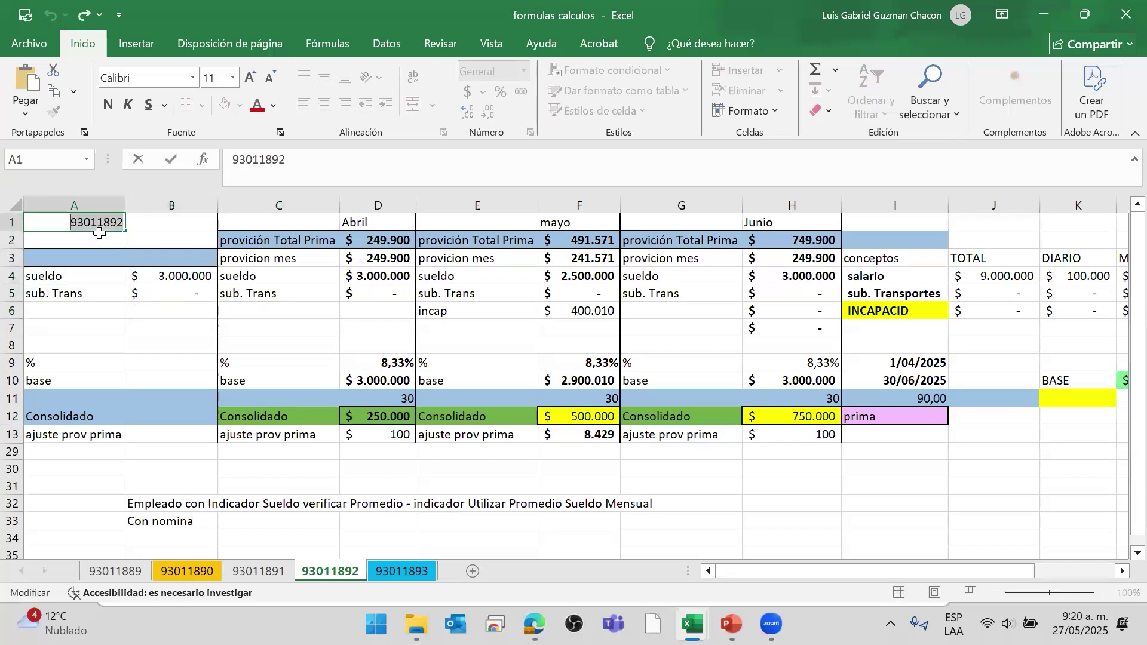
{"action": "key", "text": "Escape"}
{"action": "key", "text": "alt+Tab"}
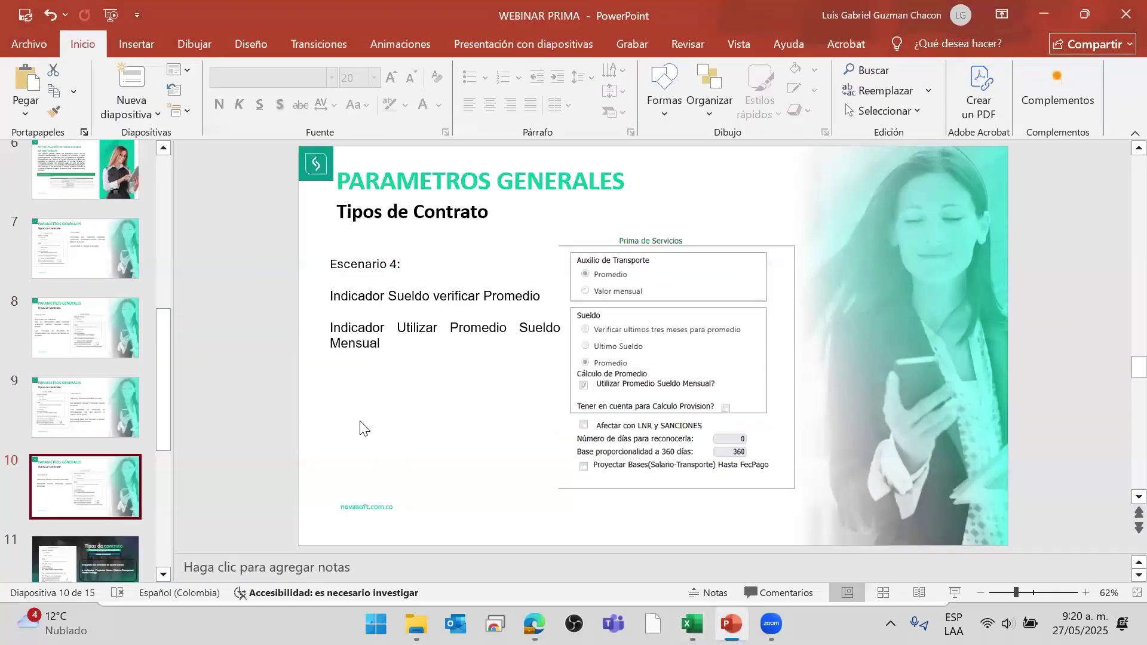
{"action": "key", "text": "alt+Tab"}
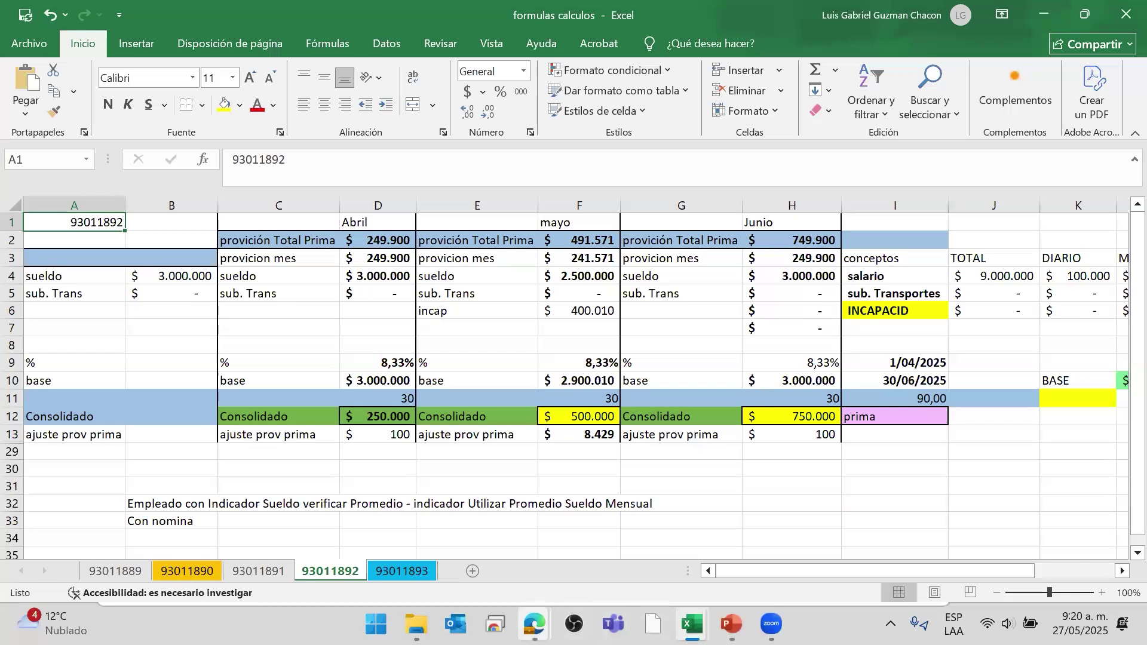
- Close the Bases de Conceptos, Informe de Bases and Detalle Prima report windows
{"action": "mouse_move", "coordinate": [534, 624]}
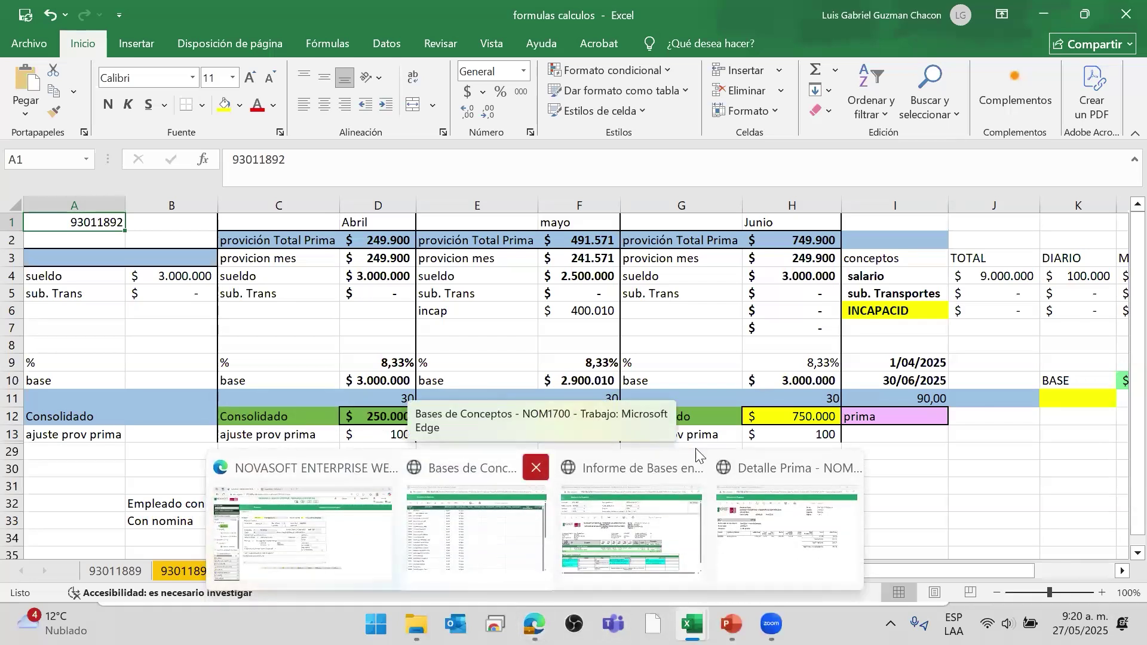
{"action": "left_click", "coordinate": [548, 469]}
{"action": "left_click", "coordinate": [617, 469]}
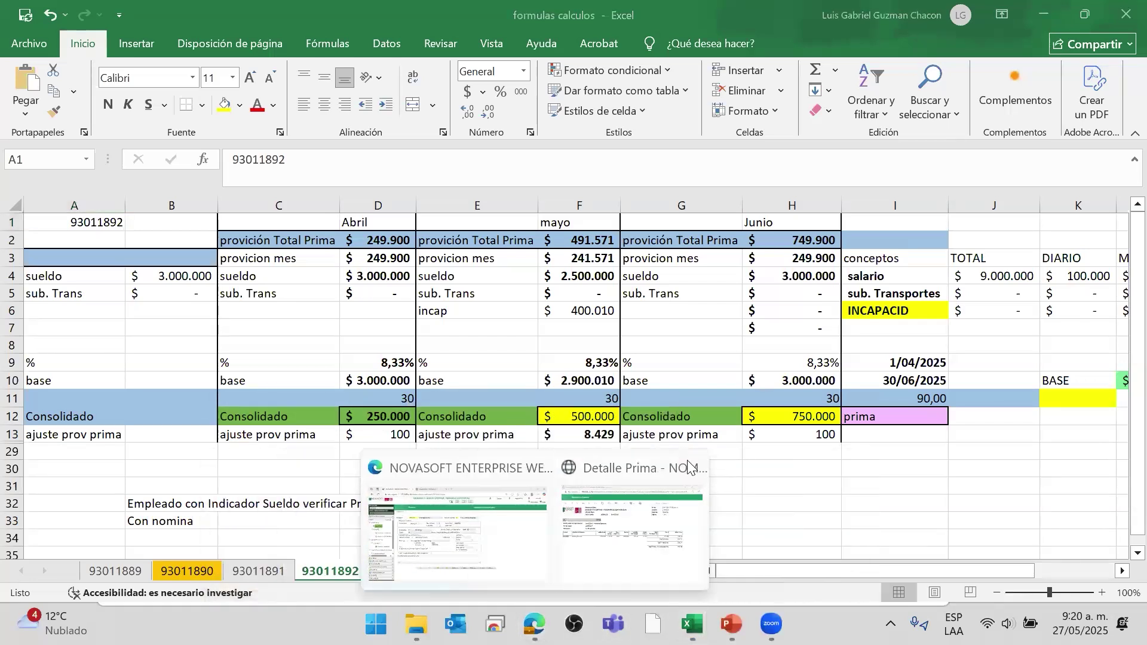
{"action": "left_click", "coordinate": [692, 468]}
- Back in Novasoft, filter the menu search with 'detalle'
{"action": "left_click", "coordinate": [561, 513]}
{"action": "left_click_drag", "start_coordinate": [73, 212], "coordinate": [0, 211]}
{"action": "type", "text": "detall"}
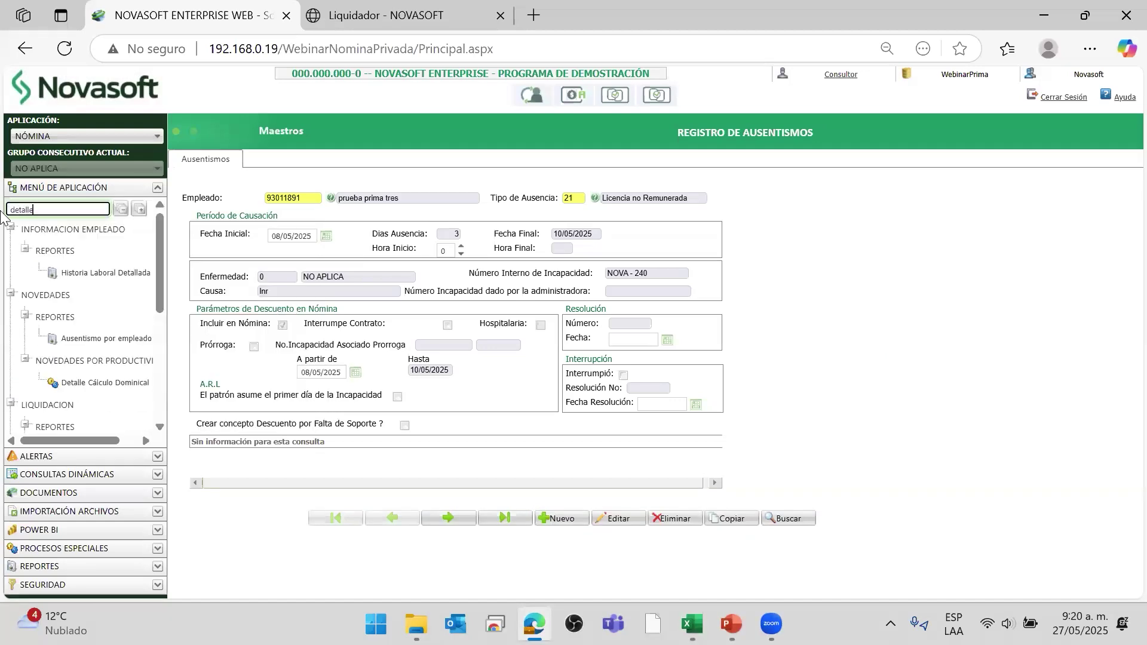
{"action": "type", "text": "e"}
- Open the Detalle Prima report and set Fecha Inicial and Fecha Final to 30/06/2025
{"action": "left_click", "coordinate": [108, 338]}
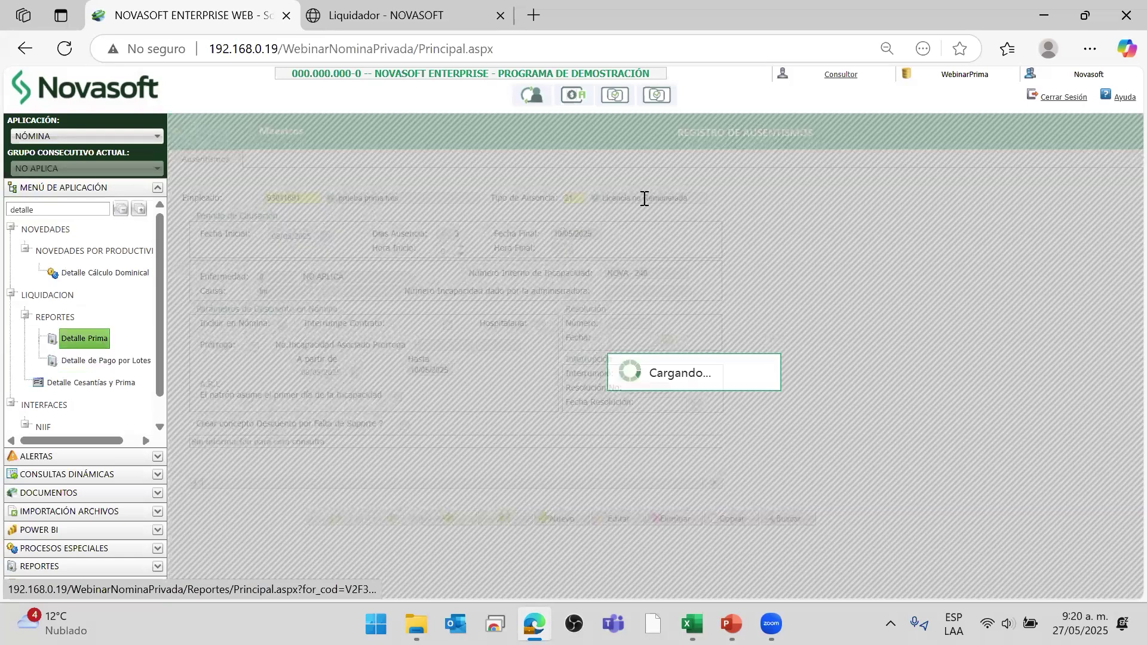
{"action": "left_click", "coordinate": [666, 192]}
{"action": "left_click", "coordinate": [663, 219]}
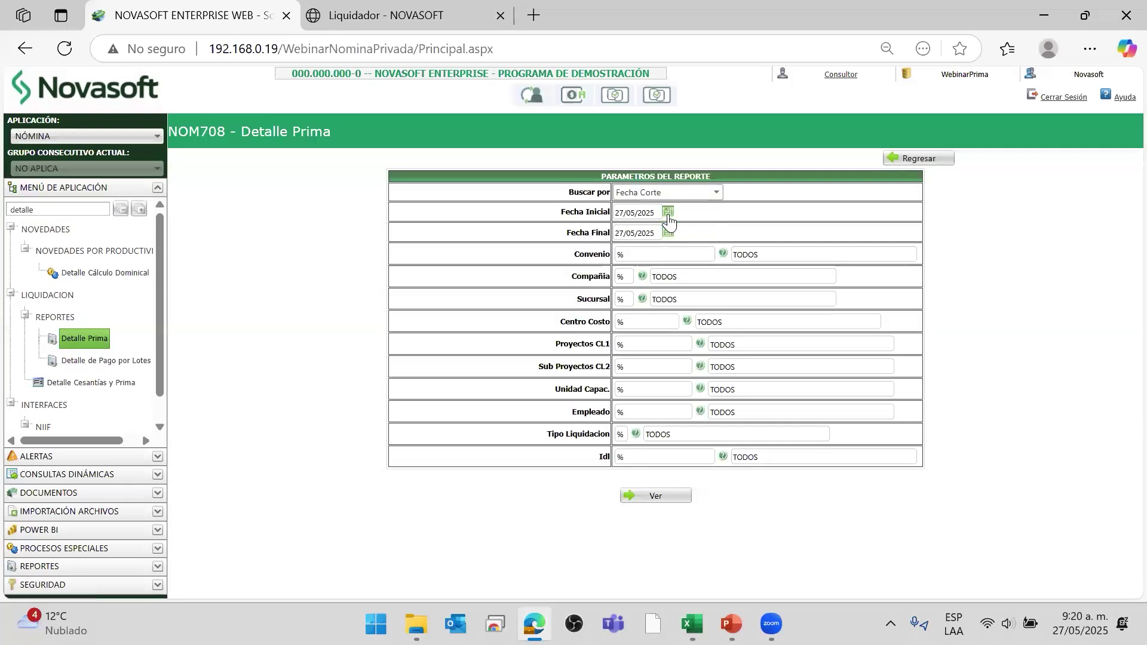
{"action": "left_click", "coordinate": [668, 212]}
{"action": "left_click", "coordinate": [734, 230]}
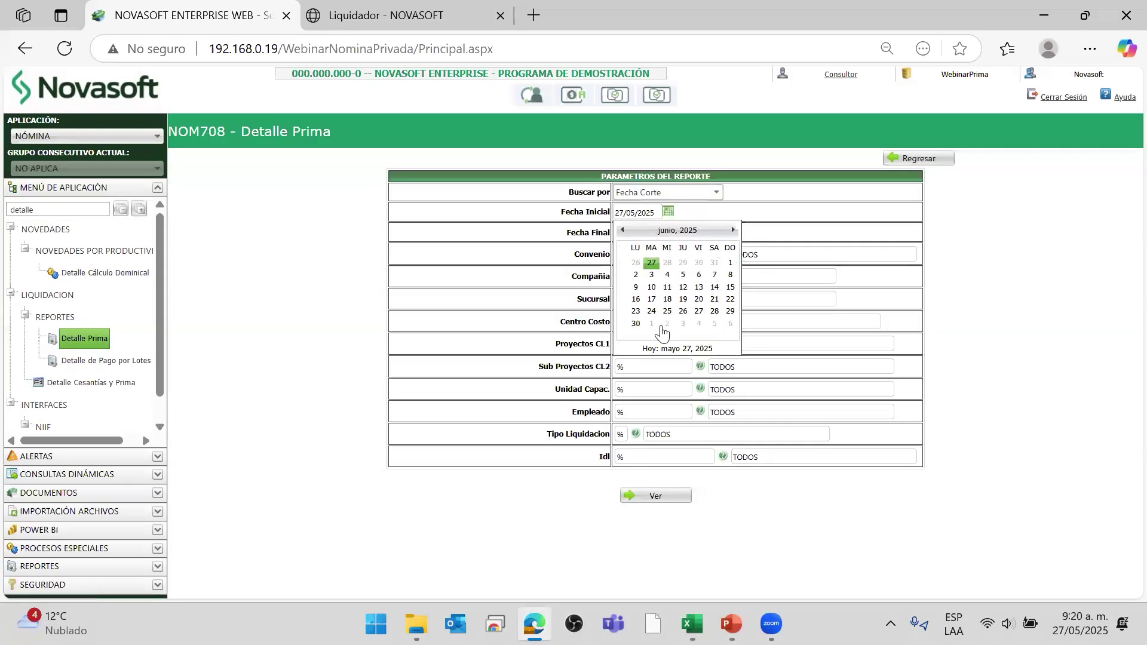
{"action": "left_click", "coordinate": [630, 323]}
{"action": "left_click", "coordinate": [668, 232]}
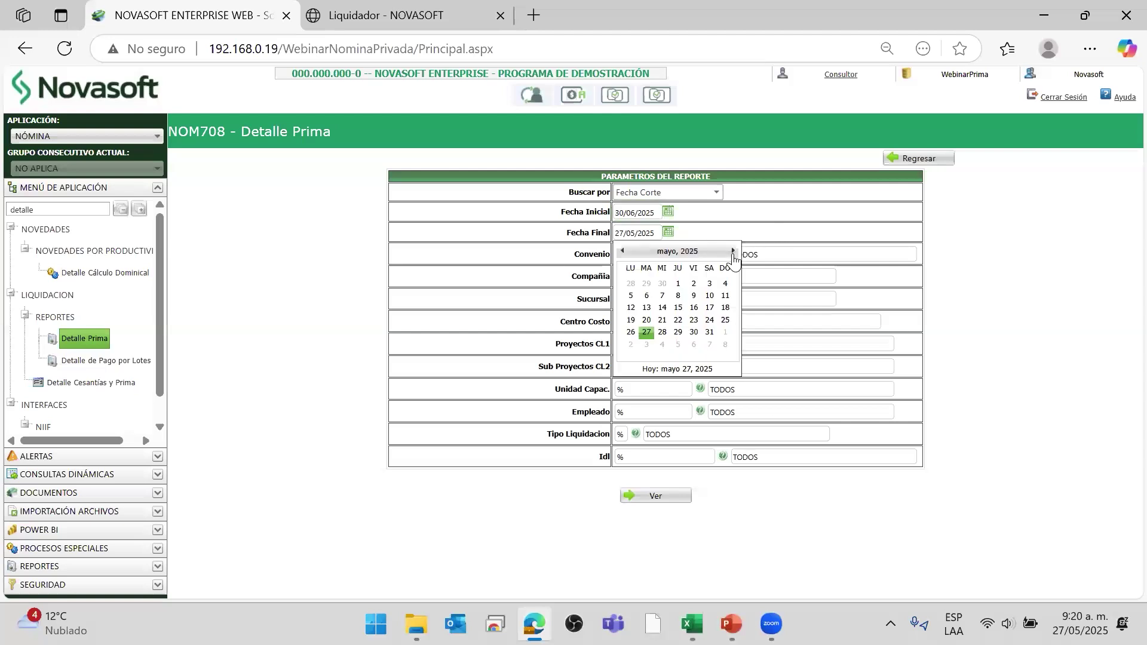
{"action": "left_click", "coordinate": [734, 252]}
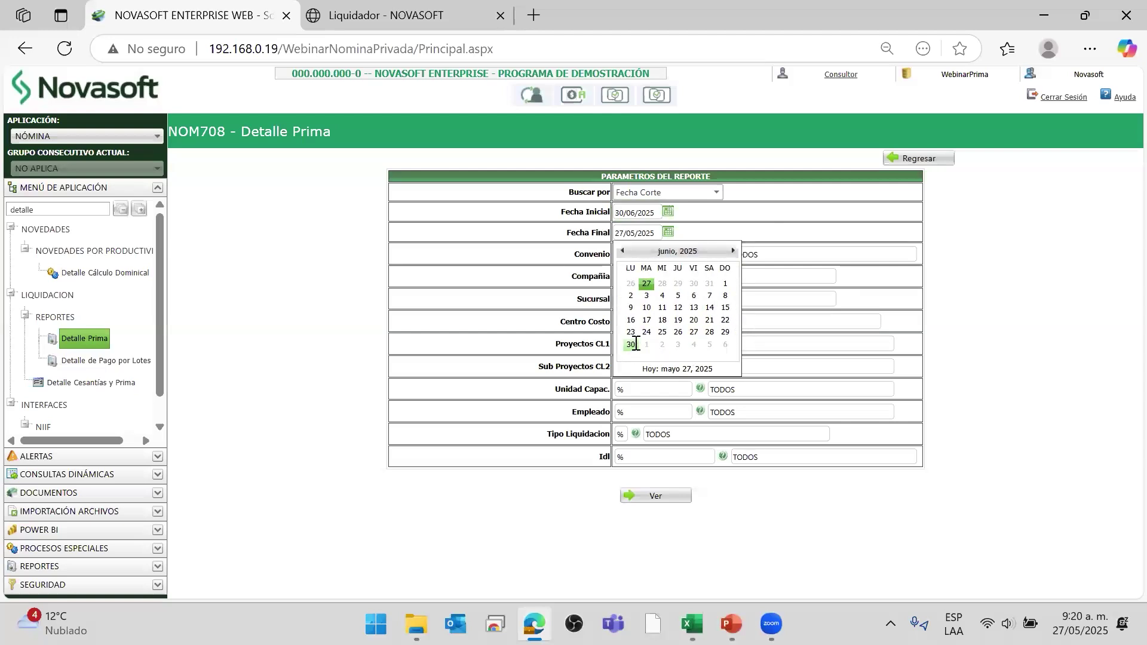
{"action": "left_click", "coordinate": [631, 344]}
- Enter the demo employee's ID in the Empleado filter and run the report
{"action": "left_click_drag", "start_coordinate": [635, 411], "coordinate": [455, 517]}
{"action": "key", "text": "ctrl+v"}
{"action": "left_click", "coordinate": [459, 513]}
{"action": "left_click", "coordinate": [652, 498]}
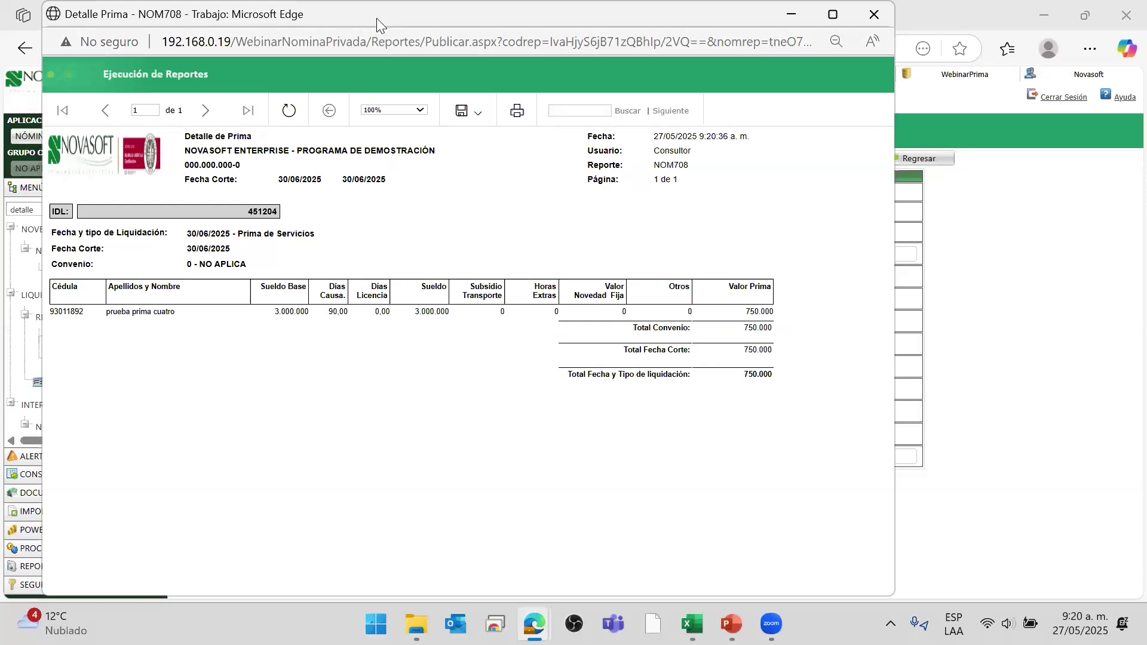
- Review the report row, highlighting the 3.000.000 base salary, 90 days and 750.000 prima
{"action": "left_click_drag", "start_coordinate": [388, 26], "coordinate": [473, 99]}
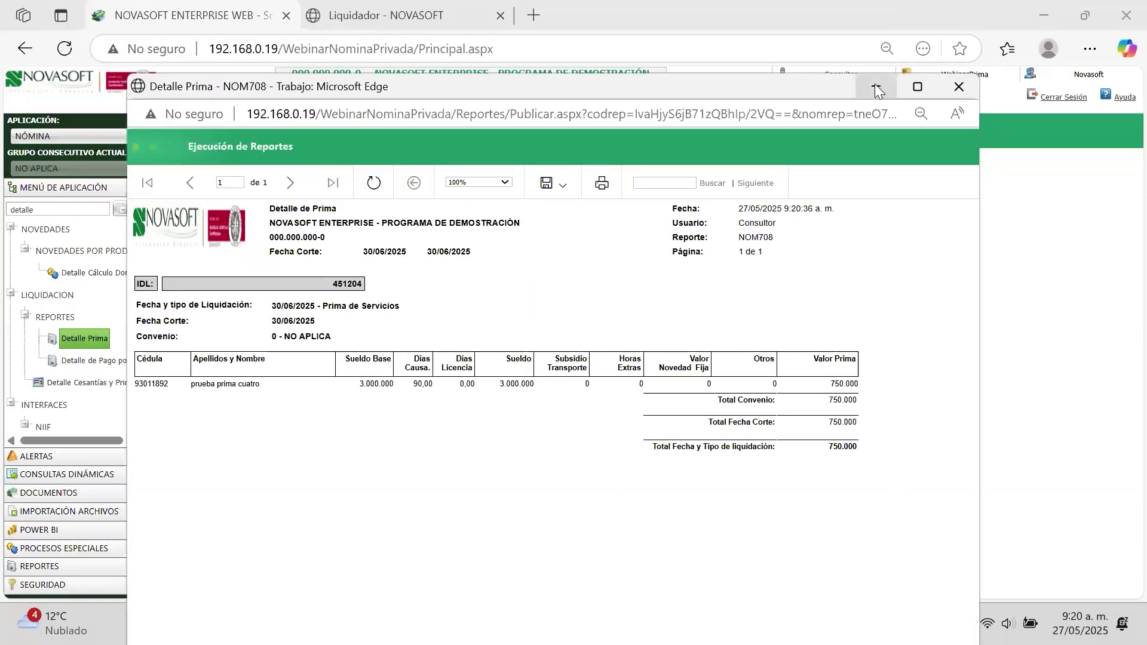
{"action": "left_click", "coordinate": [850, 384]}
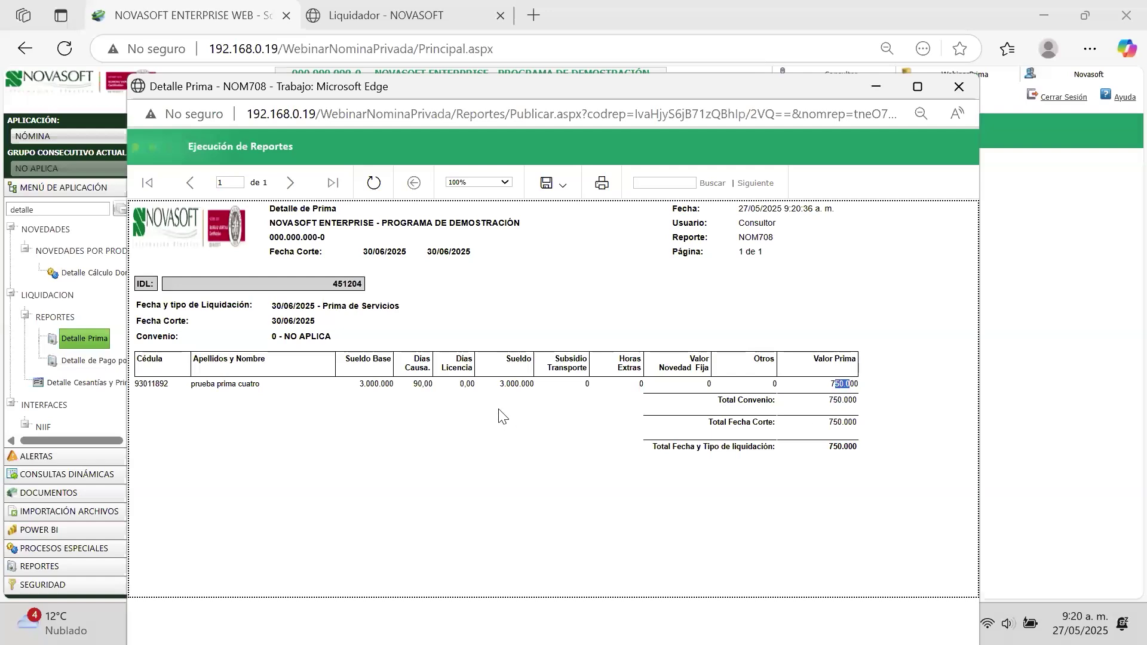
{"action": "left_click_drag", "start_coordinate": [372, 361], "coordinate": [411, 394]}
{"action": "left_click", "coordinate": [515, 394]}
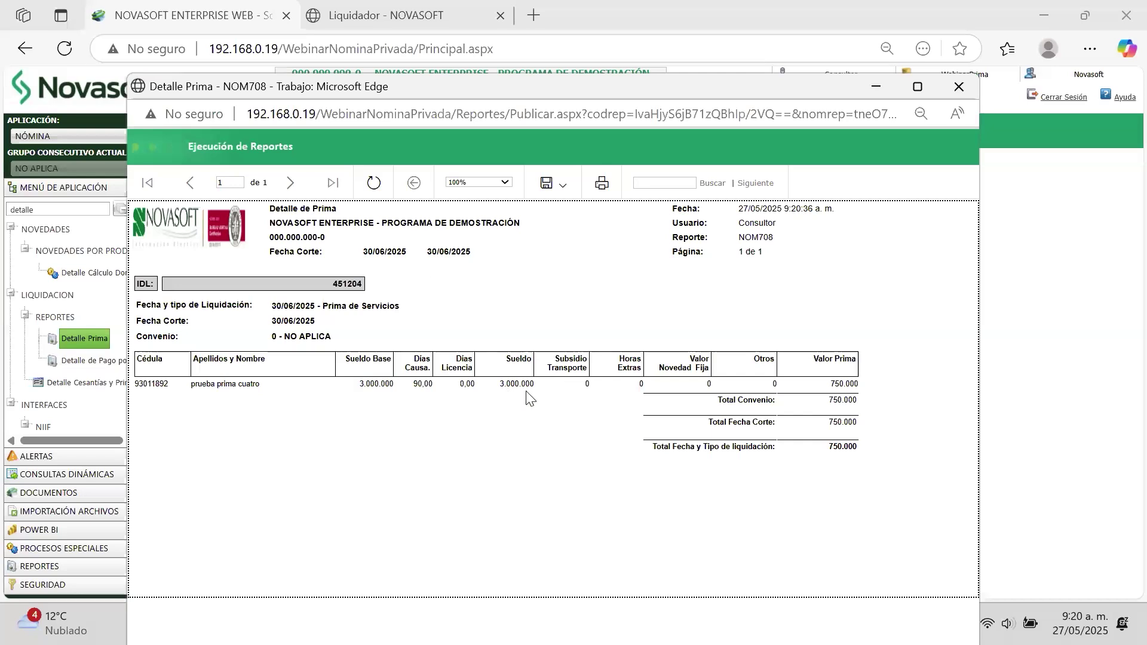
{"action": "double_click", "coordinate": [509, 387]}
- Minimize the report, filter the menu with 'au', and inspect the employee's incapacity dates in Ausentismos
{"action": "left_click", "coordinate": [876, 87]}
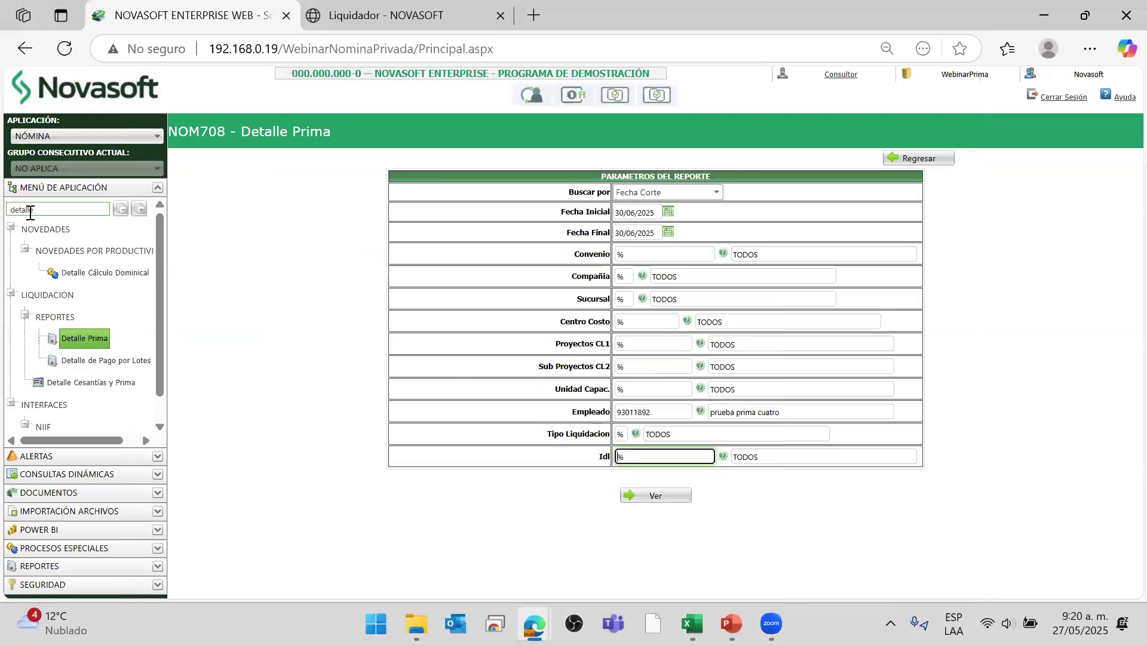
{"action": "double_click", "coordinate": [7, 211]}
{"action": "type", "text": "ause"}
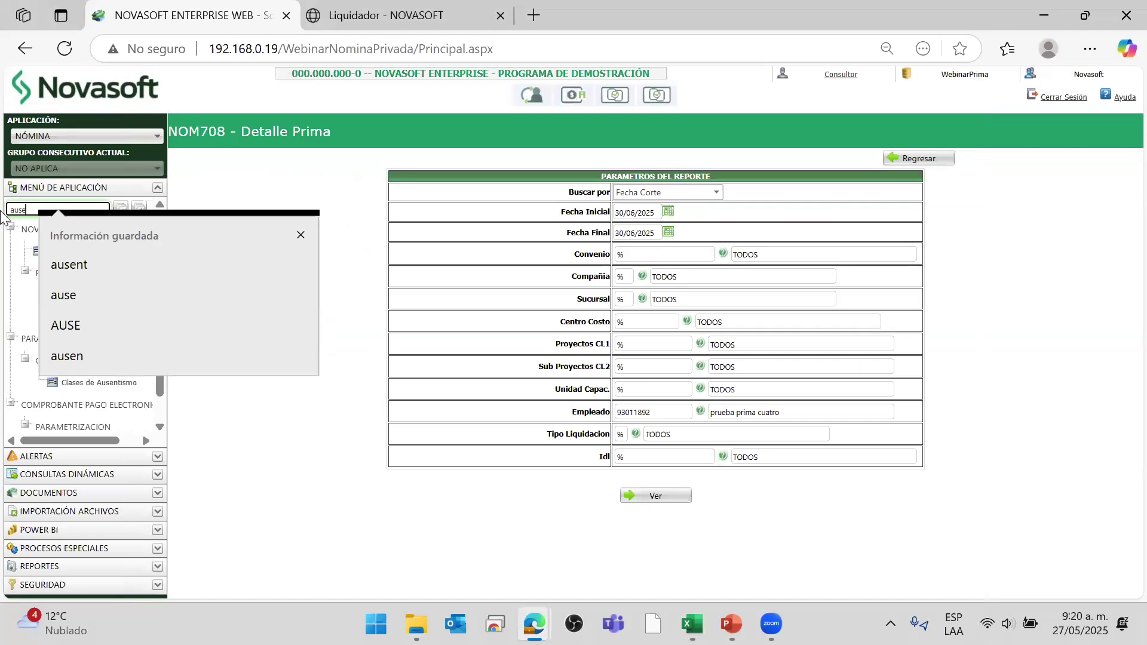
{"action": "left_click", "coordinate": [101, 266]}
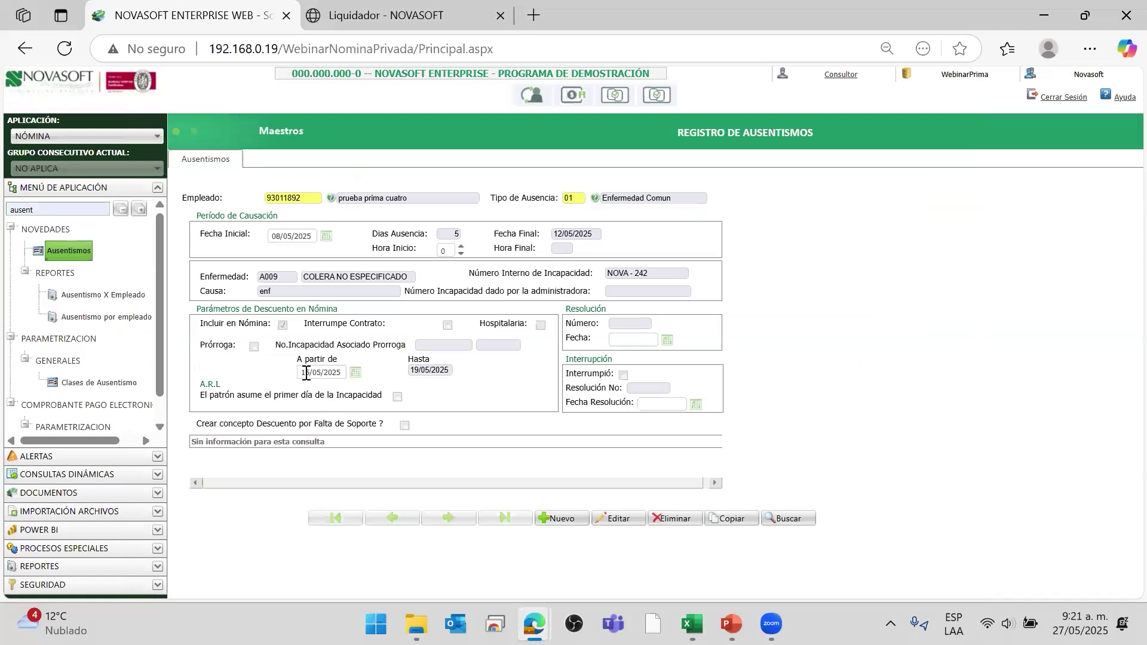
{"action": "left_click", "coordinate": [398, 409]}
{"action": "double_click", "coordinate": [331, 377]}
{"action": "left_click", "coordinate": [292, 400]}
{"action": "left_click", "coordinate": [432, 370]}
- Clear the menu search and return to the Detalle Prima report window
{"action": "double_click", "coordinate": [58, 210]}
{"action": "type", "text": "ti"}
{"action": "key", "text": "BackSpace"}
{"action": "key", "text": "BackSpace"}
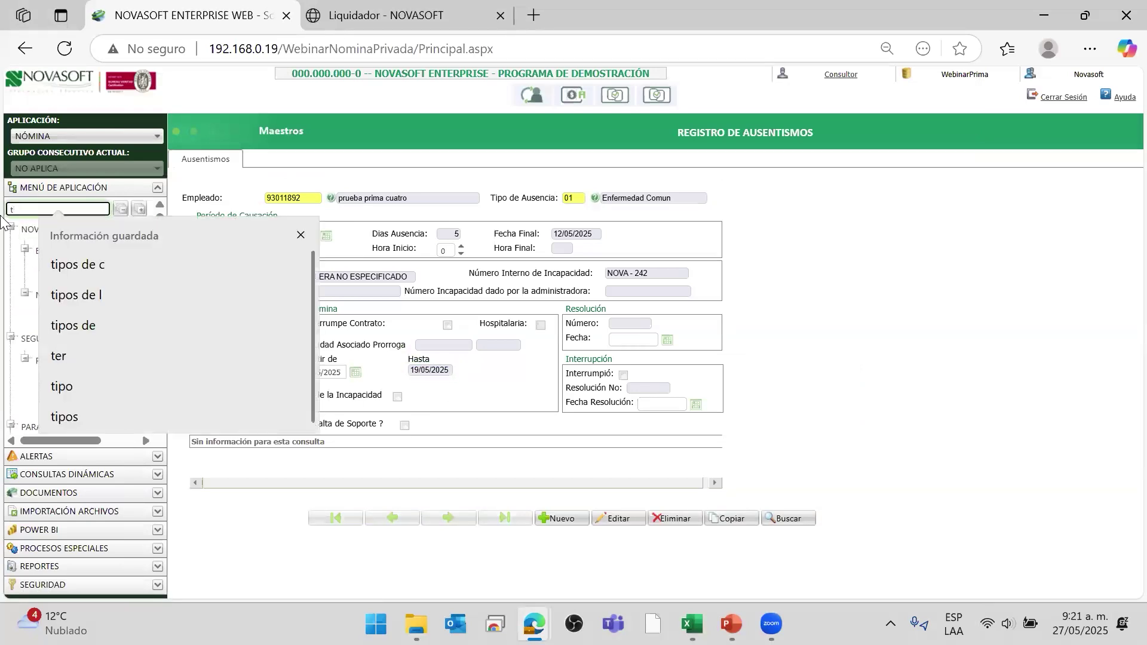
{"action": "key", "text": "alt+Tab"}
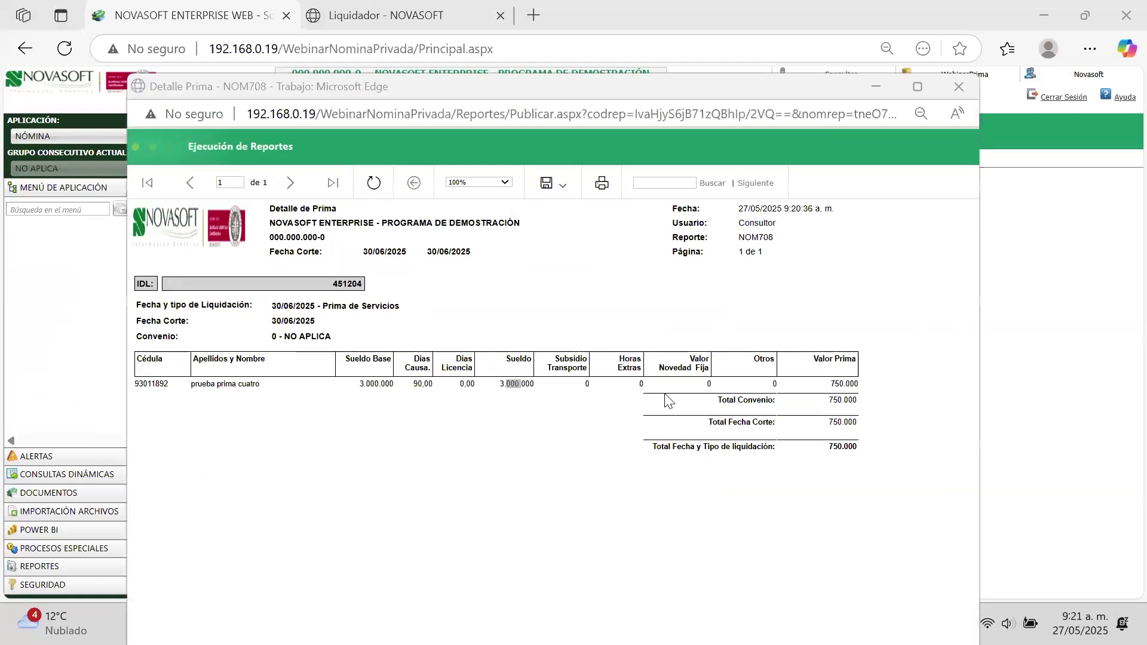
- Return to the Ausentismos record and check the employee name 'prueba prima cuatro'
{"action": "key", "text": "alt+Tab"}
{"action": "key", "text": "alt+Tab"}
{"action": "key", "text": "alt+Tab"}
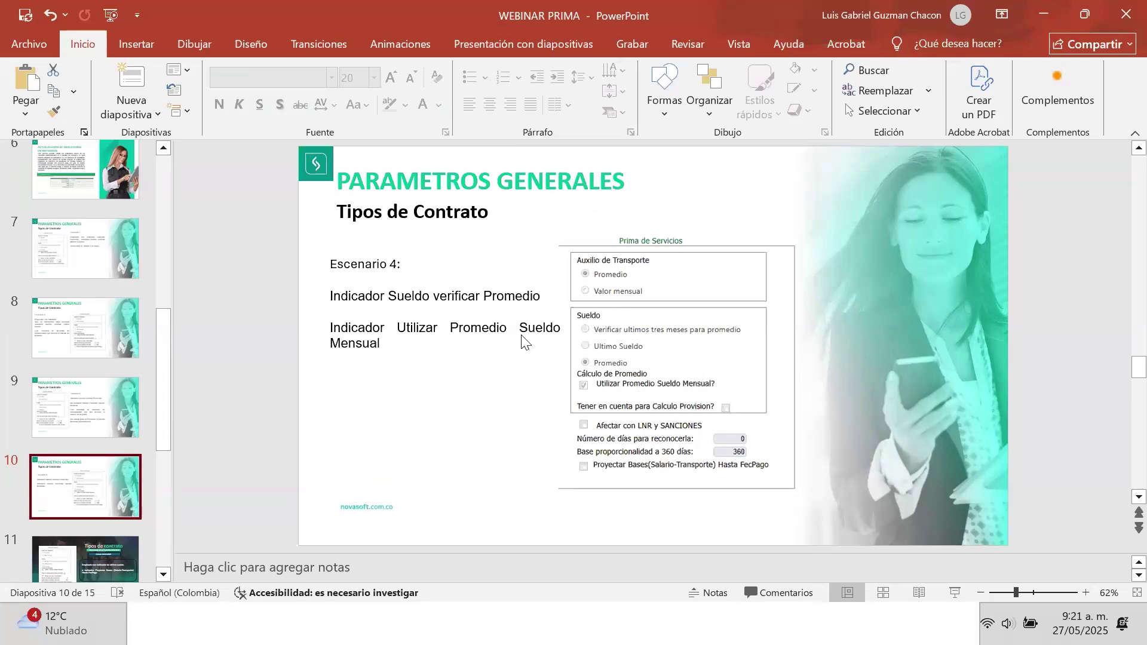
{"action": "key", "text": "alt+Tab"}
{"action": "key", "text": "alt+Tab"}
{"action": "key", "text": "alt+Tab"}
{"action": "key", "text": "Escape"}
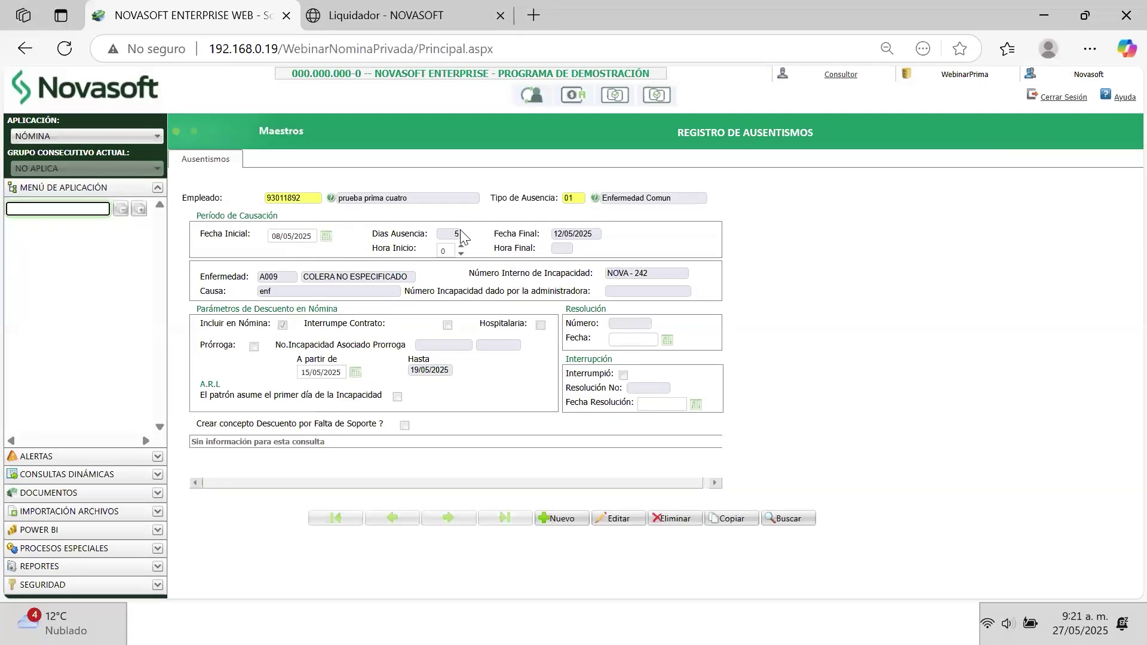
{"action": "left_click", "coordinate": [362, 199]}
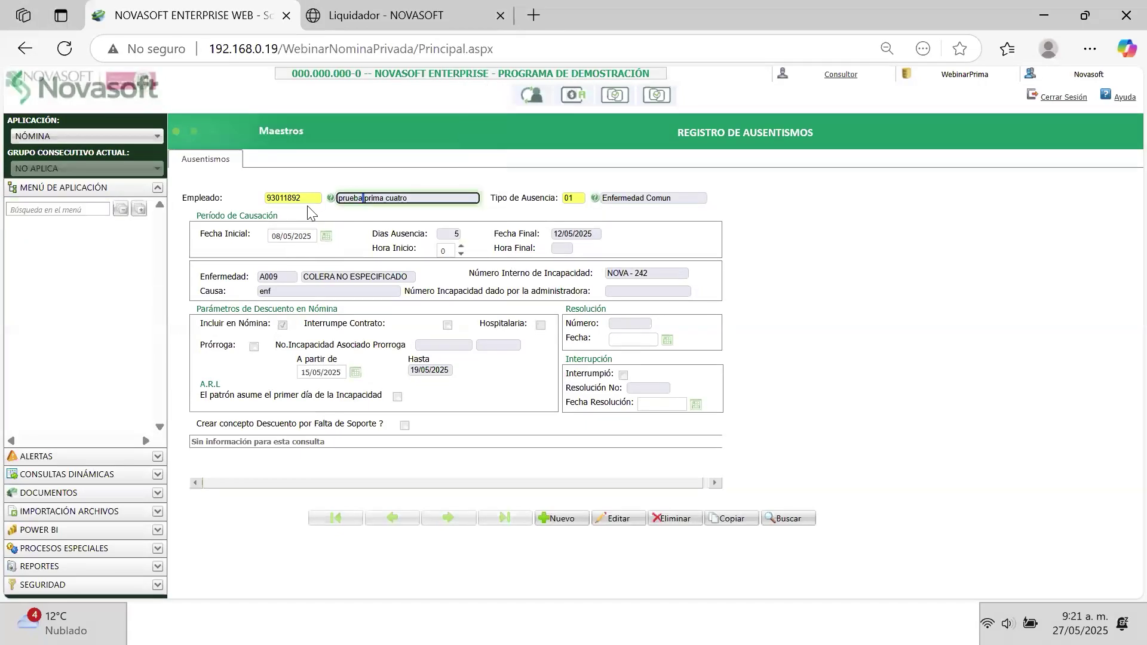
{"action": "key", "text": "shift+Home"}
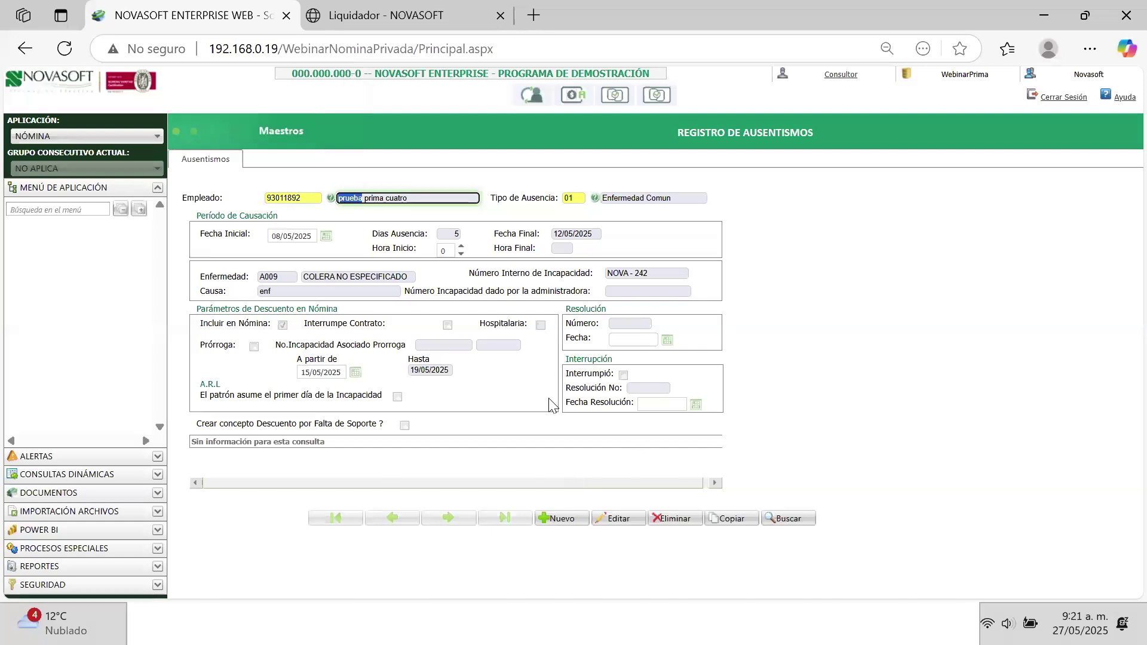
{"action": "left_click", "coordinate": [359, 291]}
- Bring the Detalle Prima report forward, then the formulas calculos workbook
{"action": "key", "text": "alt+Tab"}
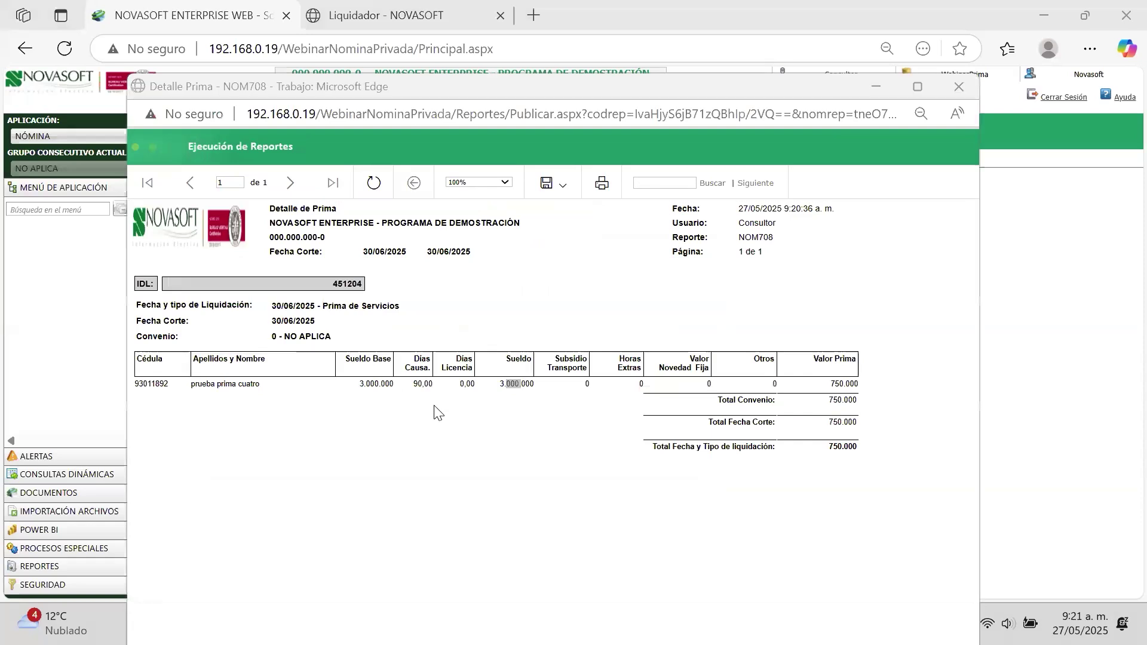
{"action": "key", "text": "alt+Tab"}
{"action": "key", "text": "Tab"}
{"action": "key", "text": "Tab"}
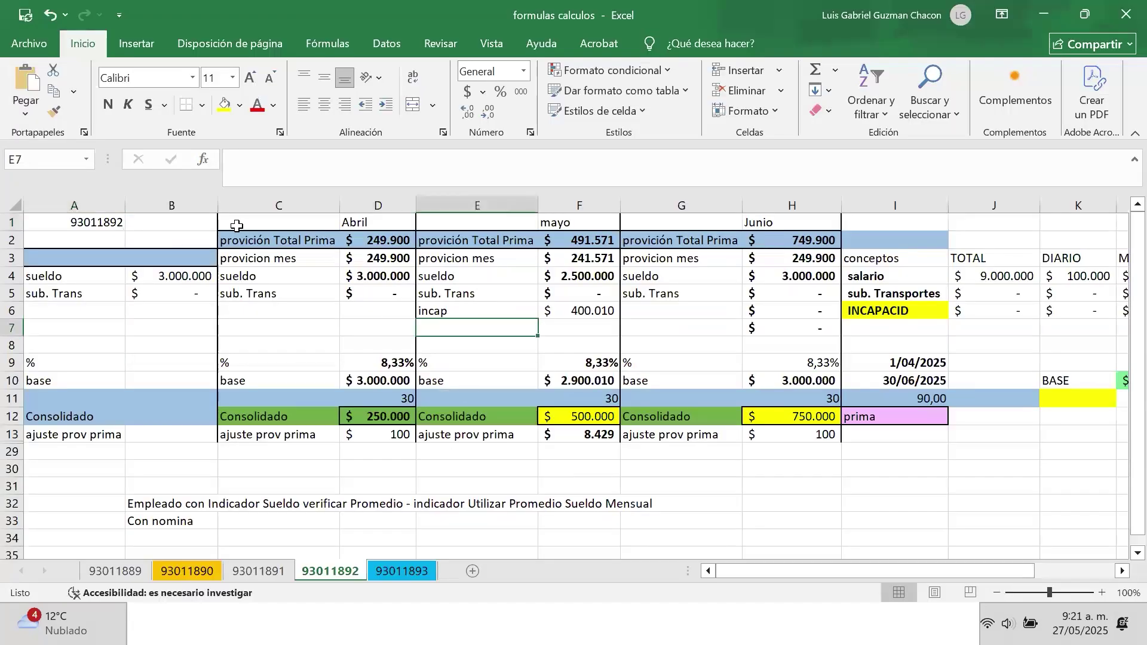
- Check the April–June salary, transport and incapacity values and the 9.000.000 total salary in J4
{"action": "left_click", "coordinate": [190, 274]}
{"action": "key", "text": "Right"}
{"action": "key", "text": "Right"}
{"action": "key", "text": "Right"}
{"action": "key", "text": "Right"}
{"action": "key", "text": "Right"}
{"action": "key", "text": "Right"}
{"action": "key", "text": "Left"}
{"action": "key", "text": "Left"}
{"action": "key", "text": "Left"}
{"action": "key", "text": "Left"}
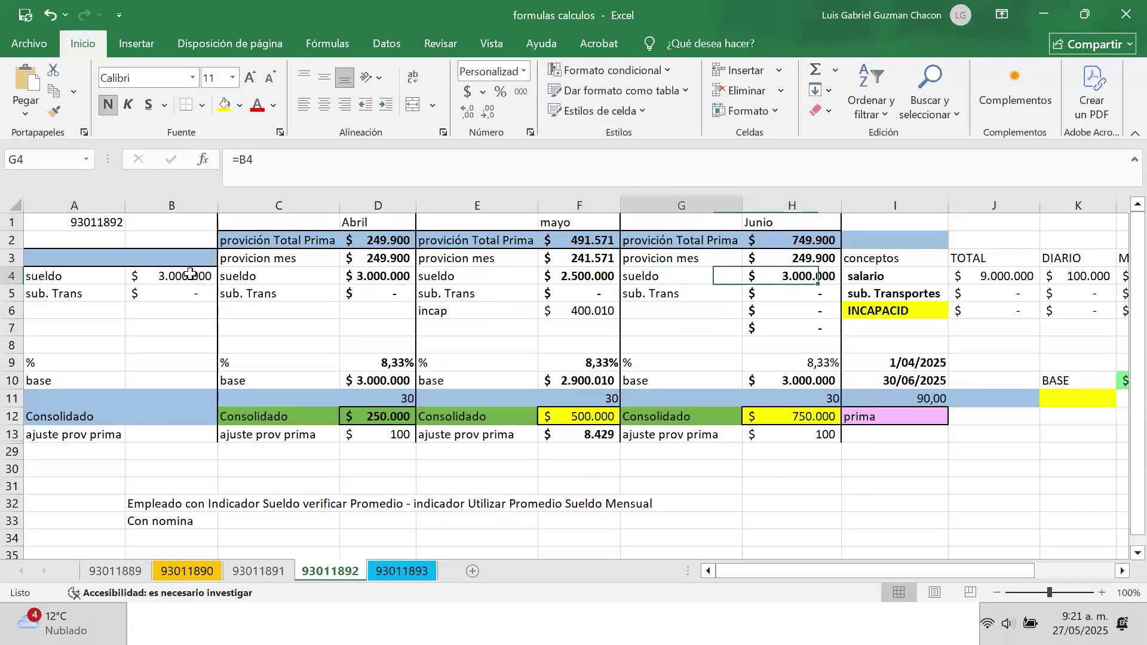
{"action": "key", "text": "Left"}
{"action": "key", "text": "Left"}
{"action": "key", "text": "Right"}
{"action": "key", "text": "Right"}
{"action": "key", "text": "Left"}
{"action": "key", "text": "Right"}
{"action": "key", "text": "Right"}
{"action": "key", "text": "Right"}
{"action": "key", "text": "Down"}
{"action": "key", "text": "Down"}
{"action": "key", "text": "Down"}
{"action": "key", "text": "Up"}
{"action": "key", "text": "Up"}
{"action": "key", "text": "Up"}
{"action": "key", "text": "Down"}
{"action": "key", "text": "Down"}
{"action": "key", "text": "Up"}
{"action": "key", "text": "Down"}
{"action": "key", "text": "Up"}
{"action": "key", "text": "Down"}
{"action": "key", "text": "Down"}
{"action": "key", "text": "Up"}
{"action": "key", "text": "Up"}
{"action": "key", "text": "Up"}
{"action": "key", "text": "Up"}
{"action": "key", "text": "Down"}
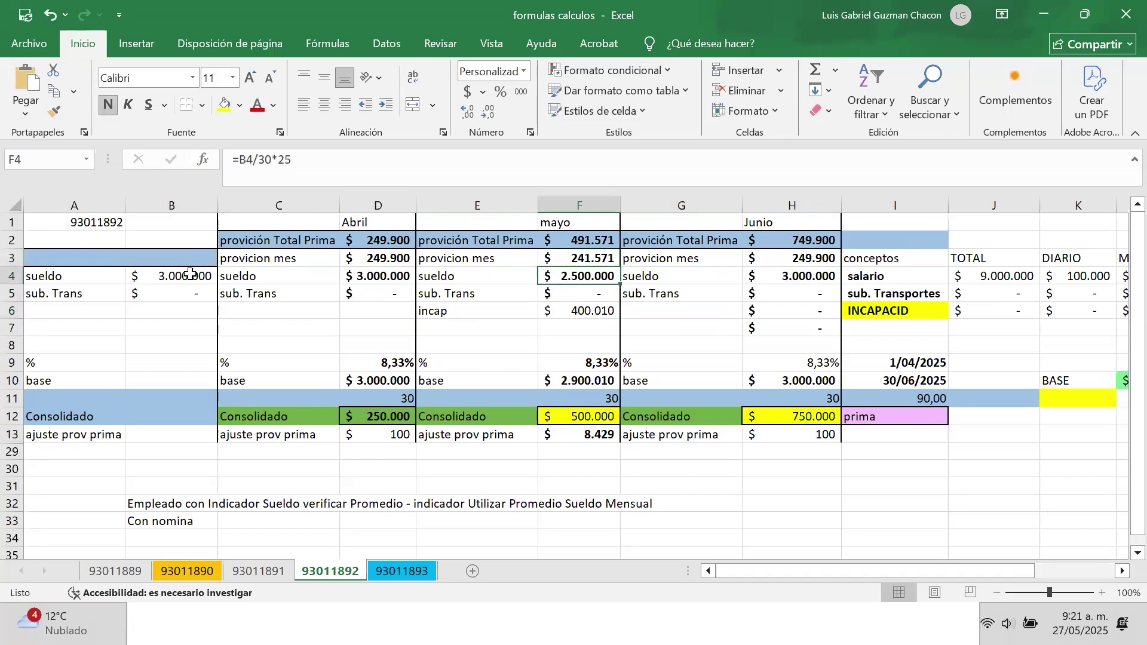
{"action": "key", "text": "shift+Down"}
{"action": "key", "text": "shift+Down"}
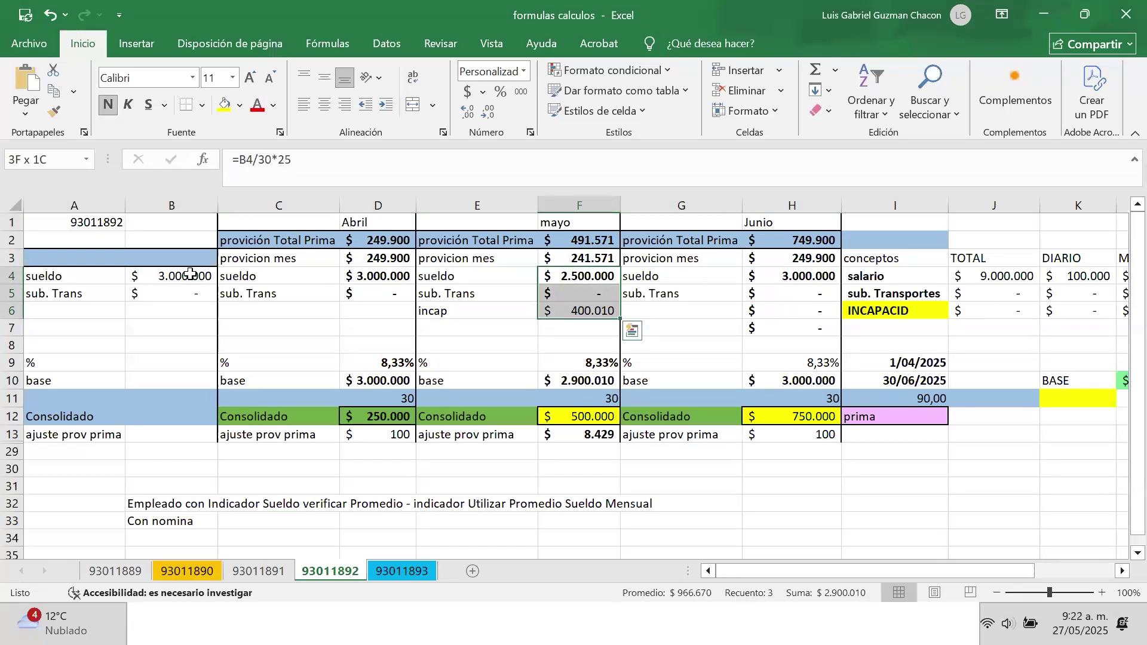
{"action": "key", "text": "Up"}
{"action": "key", "text": "Up"}
{"action": "key", "text": "Down"}
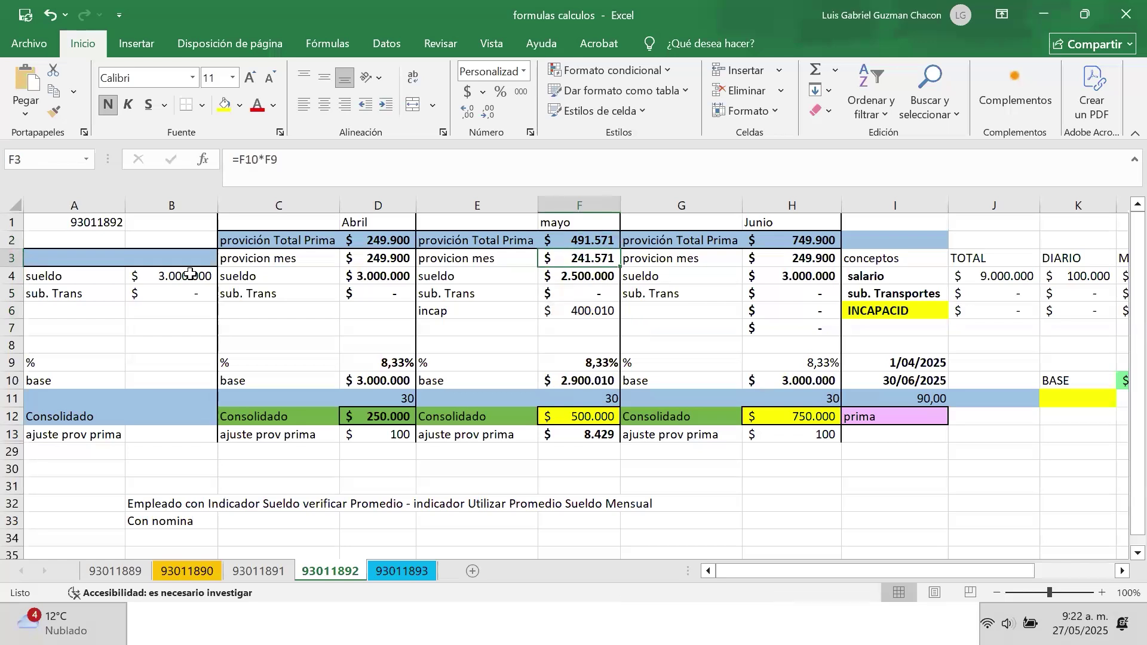
{"action": "key", "text": "Down"}
{"action": "key", "text": "Right"}
{"action": "key", "text": "Right"}
{"action": "key", "text": "Right"}
{"action": "key", "text": "Left"}
{"action": "key", "text": "Right"}
{"action": "key", "text": "Right"}
{"action": "key", "text": "Right"}
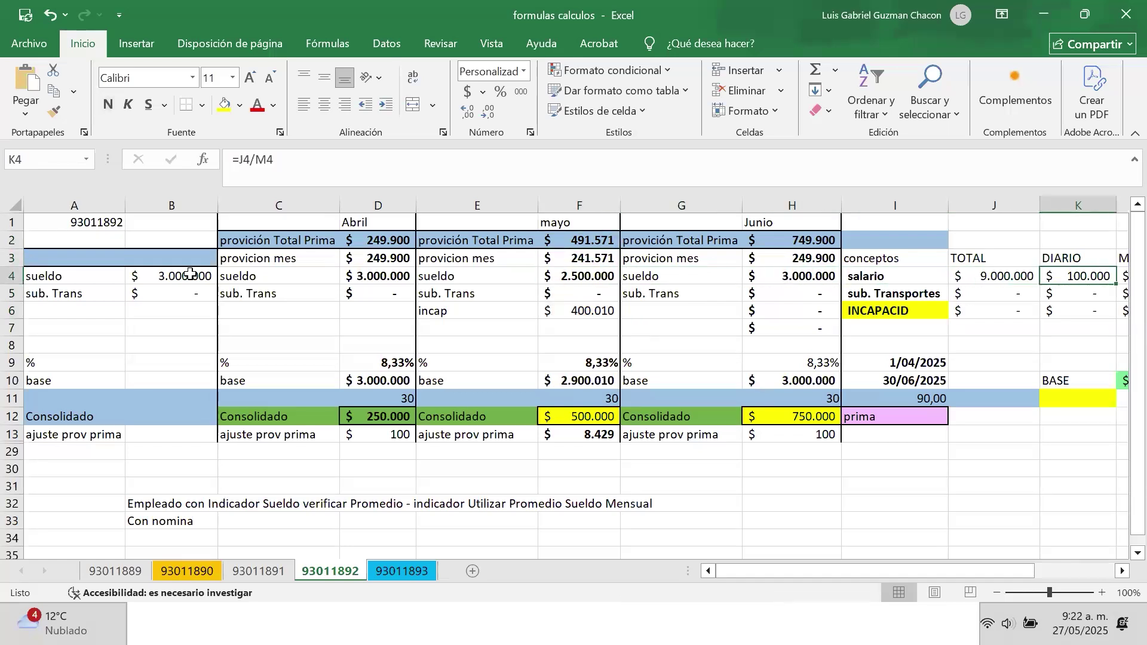
{"action": "key", "text": "Right"}
{"action": "key", "text": "Left"}
{"action": "key", "text": "Left"}
{"action": "key", "text": "Left"}
{"action": "key", "text": "Left"}
{"action": "key", "text": "Right"}
{"action": "key", "text": "Right"}
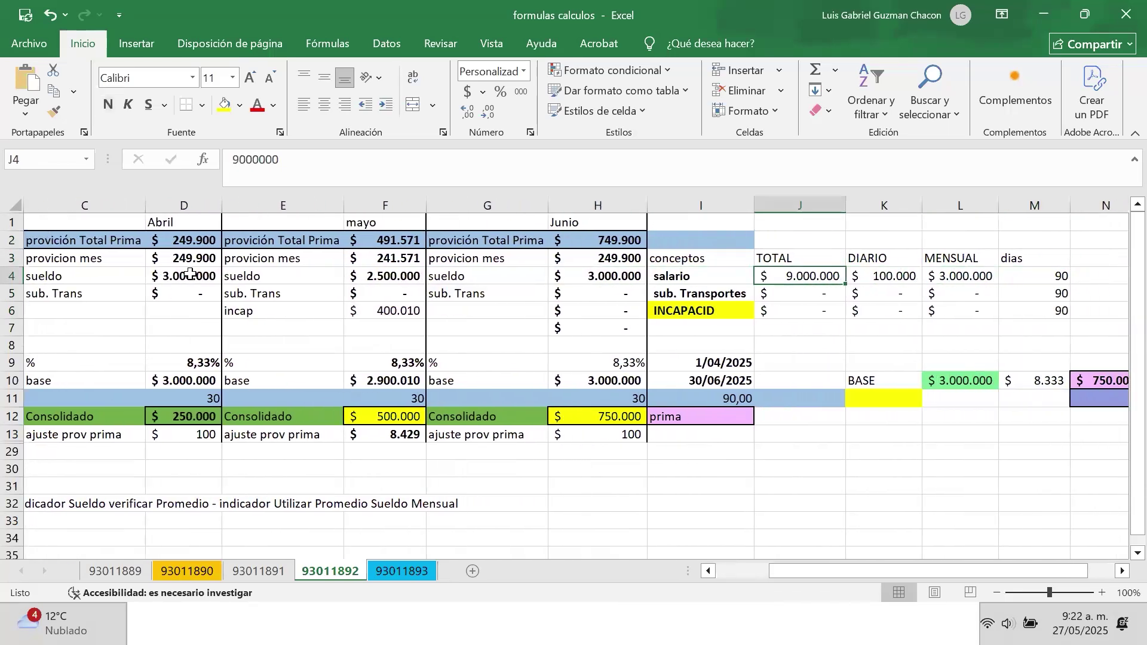
{"action": "key", "text": "F2"}
{"action": "key", "text": "ctrl+Return"}
- Set daily salary K4 to =J4/M4 and monthly salary L4 to =K4*30
{"action": "left_click", "coordinate": [184, 276]}
{"action": "left_click", "coordinate": [836, 279]}
{"action": "left_click", "coordinate": [883, 275]}
{"action": "key", "text": "F2"}
{"action": "left_click", "coordinate": [797, 274]}
{"action": "key", "text": "F2"}
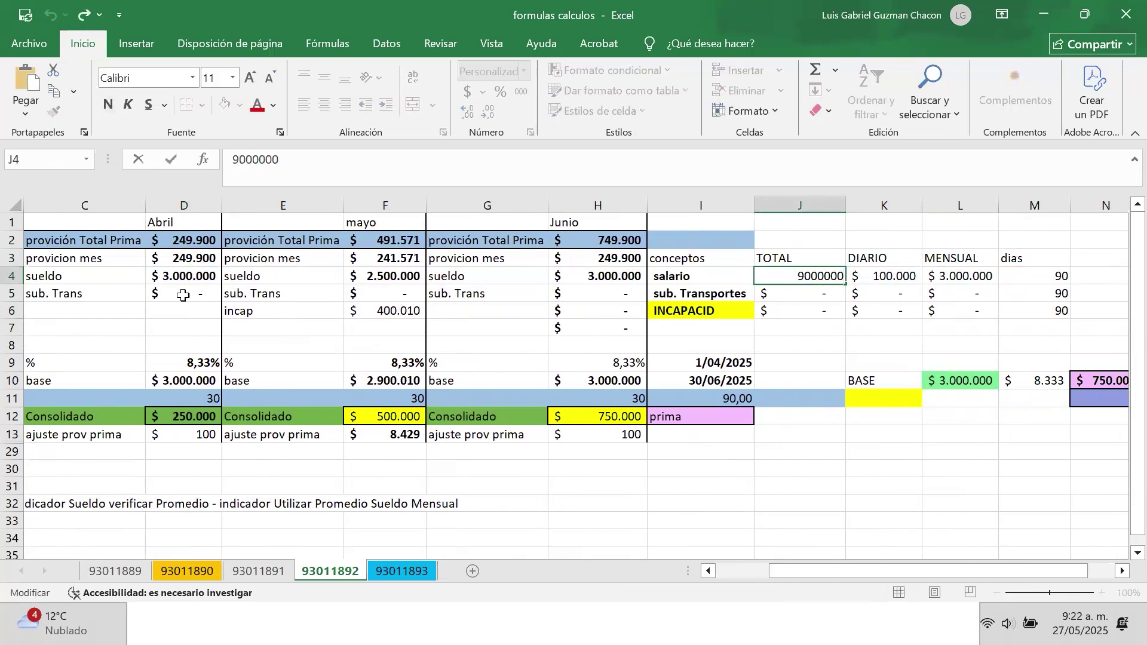
{"action": "left_click", "coordinate": [185, 277]}
{"action": "left_click", "coordinate": [815, 281]}
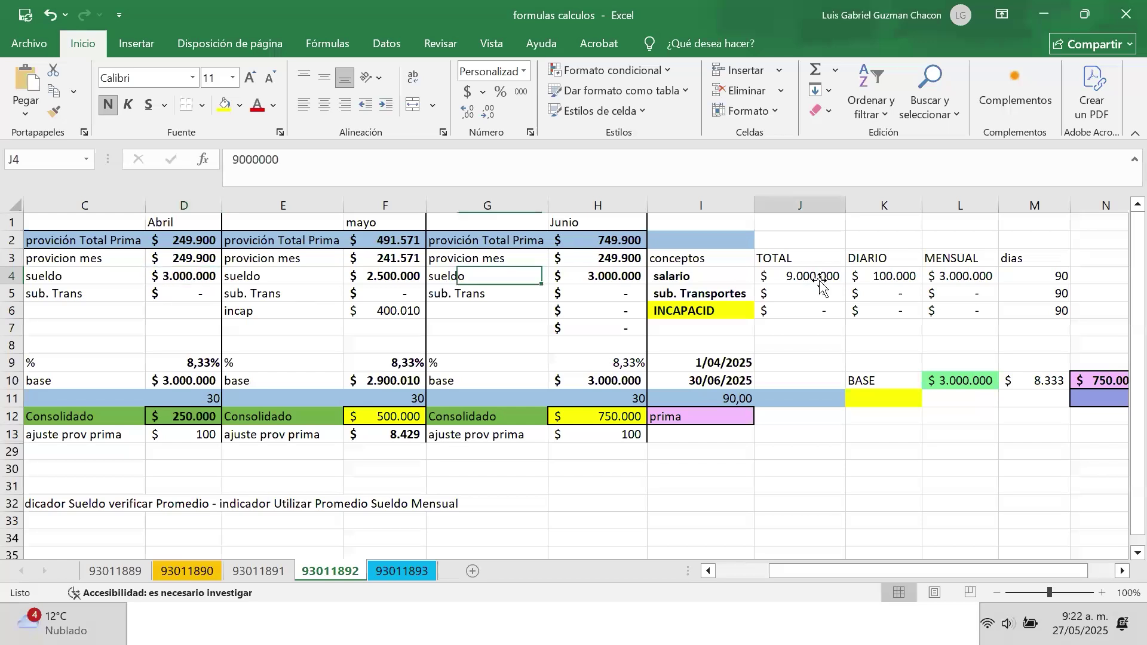
{"action": "left_click", "coordinate": [975, 277]}
{"action": "key", "text": "Left"}
{"action": "key", "text": "Left"}
{"action": "key", "text": "Left"}
{"action": "key", "text": "Left"}
{"action": "key", "text": "Left"}
{"action": "key", "text": "Left"}
{"action": "key", "text": "Left"}
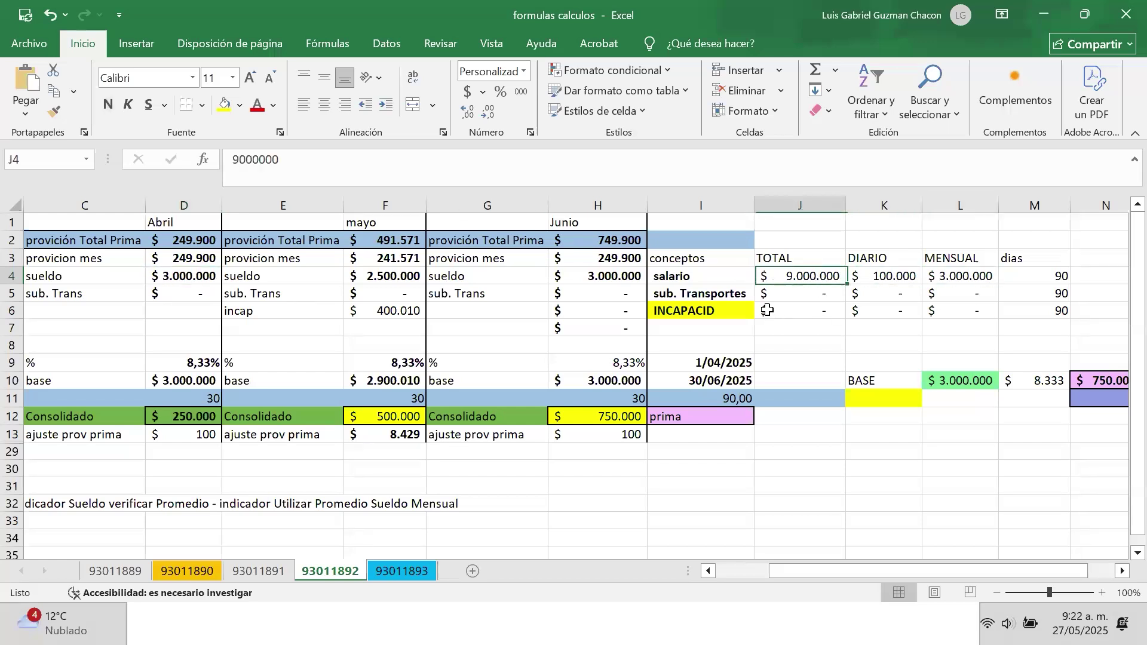
{"action": "key", "text": "Left"}
{"action": "key", "text": "Left"}
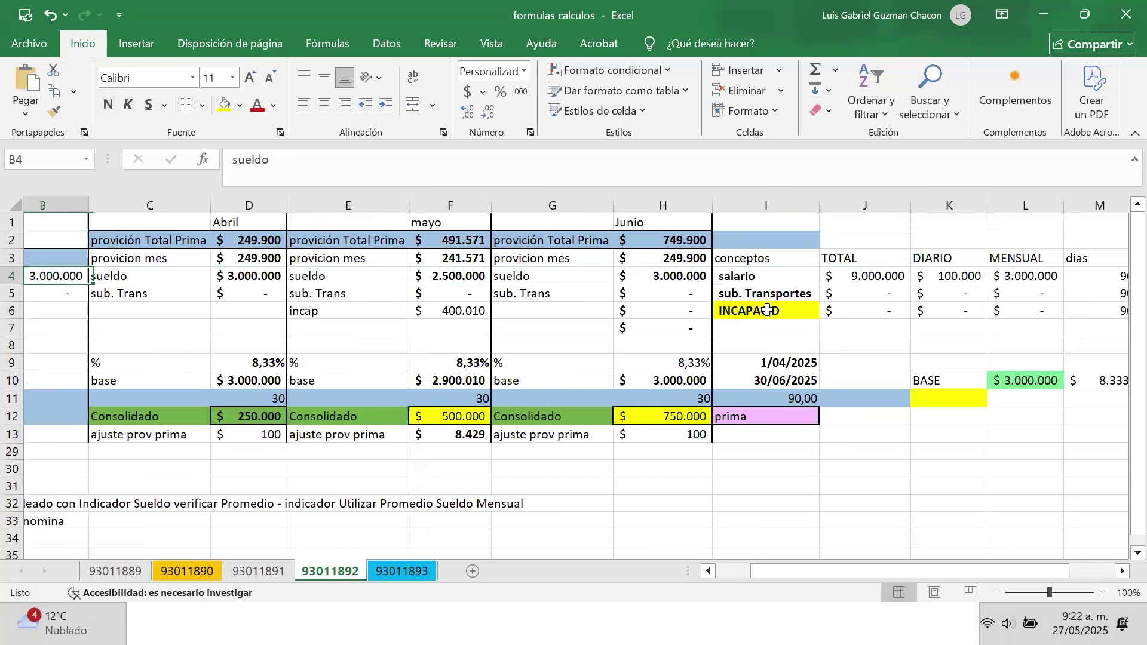
{"action": "key", "text": "Right"}
{"action": "key", "text": "Right"}
{"action": "key", "text": "Right"}
{"action": "key", "text": "Right"}
{"action": "key", "text": "Right"}
{"action": "key", "text": "Right"}
{"action": "key", "text": "Right"}
{"action": "key", "text": "Left"}
{"action": "key", "text": "Left"}
{"action": "key", "text": "Left"}
{"action": "key", "text": "Right"}
{"action": "key", "text": "Right"}
{"action": "key", "text": "Right"}
{"action": "key", "text": "Right"}
{"action": "key", "text": "Right"}
{"action": "key", "text": "Right"}
{"action": "key", "text": "Left"}
{"action": "key", "text": "Left"}
{"action": "type", "text": "=J4/M4"}
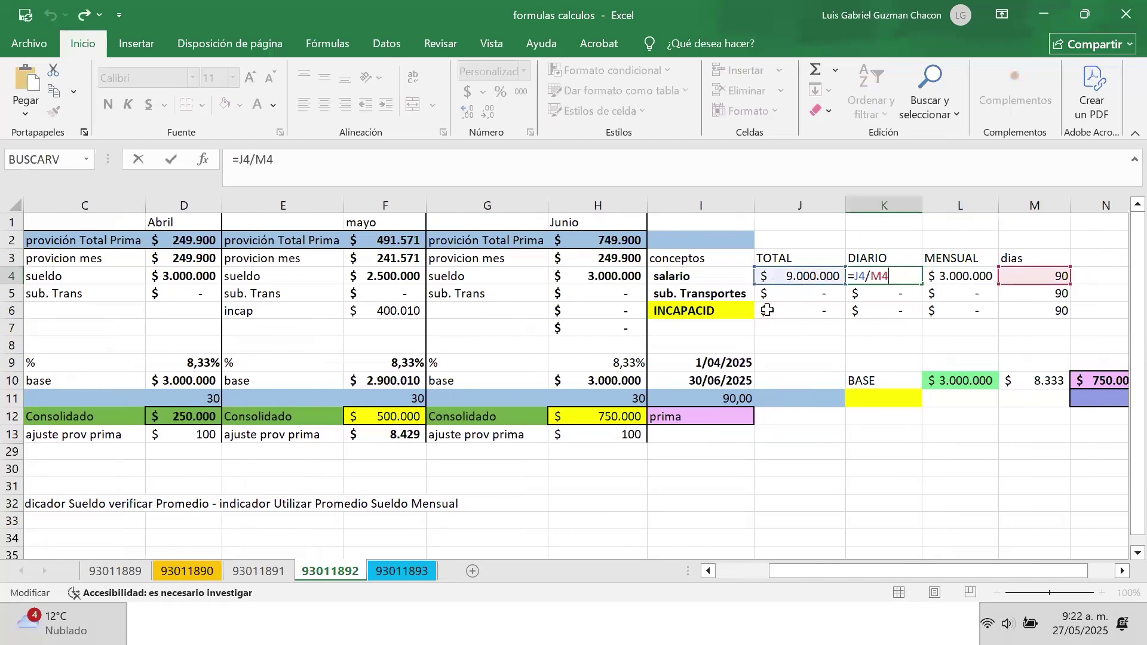
{"action": "key", "text": "ctrl+Return"}
{"action": "key", "text": "Right"}
{"action": "type", "text": "=K4*30"}
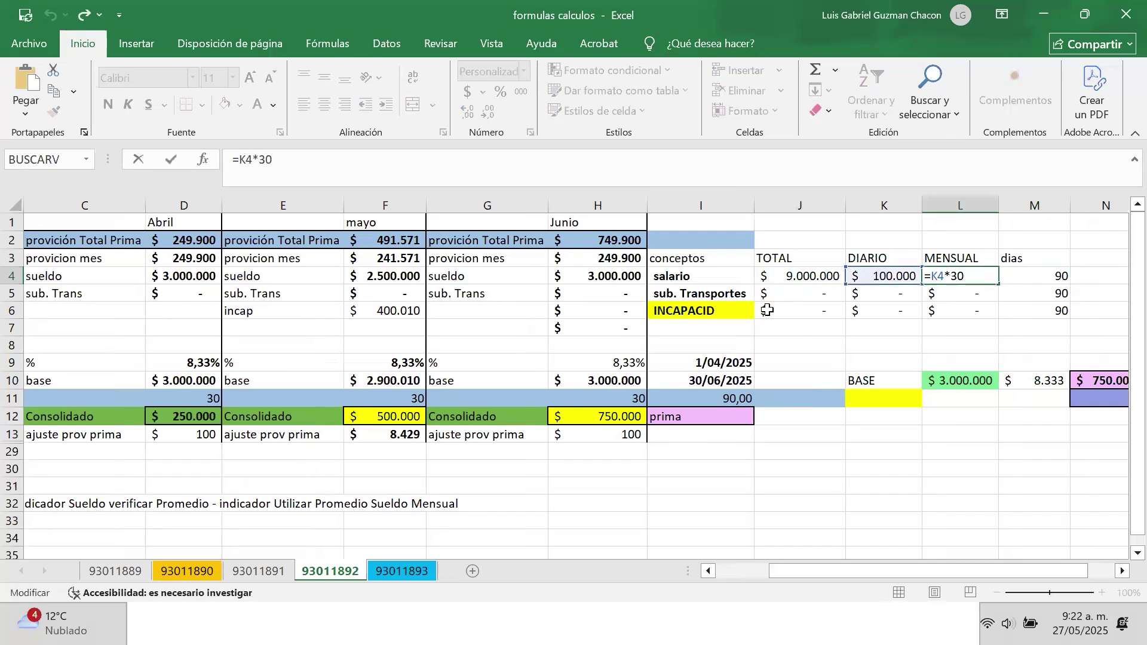
{"action": "key", "text": "ctrl+Return"}
- Trace the MENSUAL totals, append *M6 to the M10 formula, and review the N10 prima =L10/360*M6
{"action": "key", "text": "Right"}
{"action": "key", "text": "Right"}
{"action": "key", "text": "Left"}
{"action": "key", "text": "Left"}
{"action": "key", "text": "Left"}
{"action": "key", "text": "Right"}
{"action": "key", "text": "Down"}
{"action": "key", "text": "Down"}
{"action": "key", "text": "Down"}
{"action": "key", "text": "Down"}
{"action": "key", "text": "Down"}
{"action": "key", "text": "Down"}
{"action": "key", "text": "Up"}
{"action": "key", "text": "Up"}
{"action": "key", "text": "Up"}
{"action": "key", "text": "Up"}
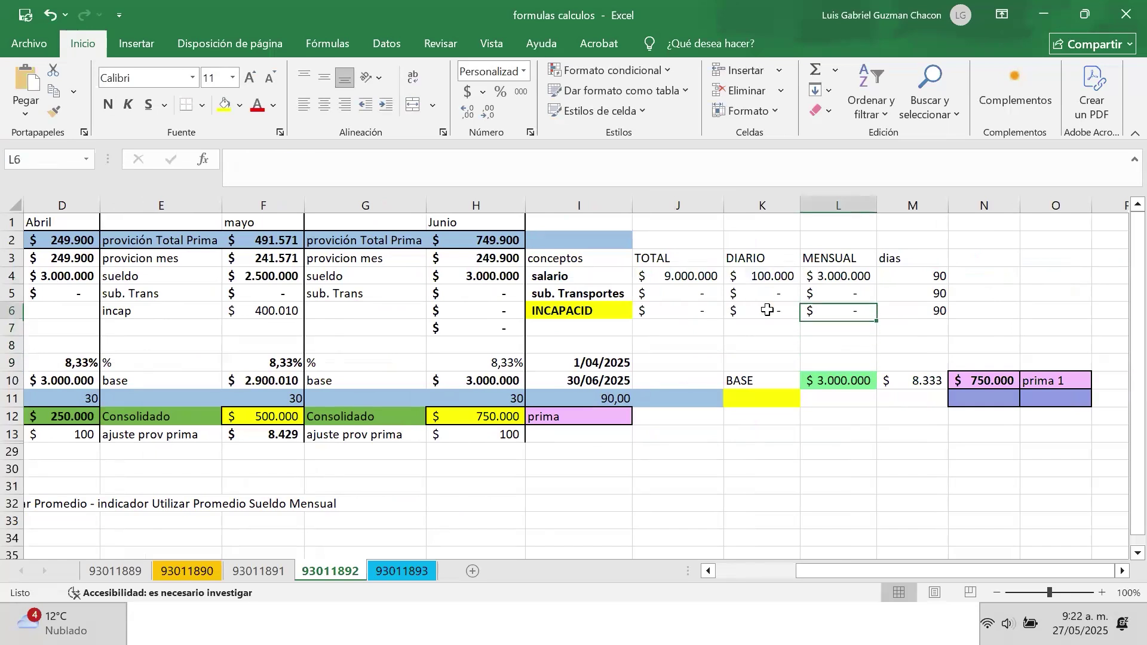
{"action": "key", "text": "Left"}
{"action": "key", "text": "Left"}
{"action": "key", "text": "Left"}
{"action": "key", "text": "Left"}
{"action": "key", "text": "Left"}
{"action": "key", "text": "Right"}
{"action": "key", "text": "Right"}
{"action": "key", "text": "Right"}
{"action": "key", "text": "Right"}
{"action": "key", "text": "Right"}
{"action": "key", "text": "Right"}
{"action": "key", "text": "Left"}
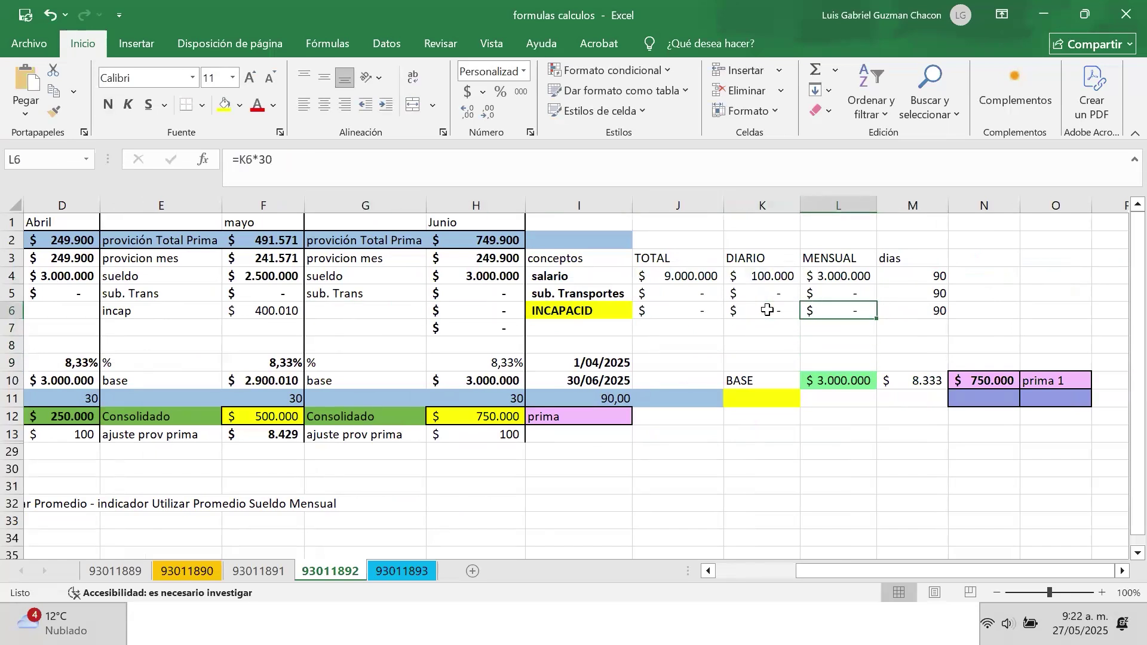
{"action": "key", "text": "Home"}
{"action": "key", "text": "Right"}
{"action": "key", "text": "Right"}
{"action": "key", "text": "Right"}
{"action": "key", "text": "Right"}
{"action": "key", "text": "Right"}
{"action": "key", "text": "Right"}
{"action": "key", "text": "Right"}
{"action": "key", "text": "Right"}
{"action": "key", "text": "Right"}
{"action": "key", "text": "Right"}
{"action": "key", "text": "Right"}
{"action": "key", "text": "Right"}
{"action": "key", "text": "Right"}
{"action": "key", "text": "Right"}
{"action": "key", "text": "Left"}
{"action": "key", "text": "Left"}
{"action": "key", "text": "Left"}
{"action": "key", "text": "Left"}
{"action": "key", "text": "Left"}
{"action": "key", "text": "Left"}
{"action": "key", "text": "Left"}
{"action": "key", "text": "Right"}
{"action": "key", "text": "Right"}
{"action": "key", "text": "Right"}
{"action": "key", "text": "Down"}
{"action": "key", "text": "Down"}
{"action": "key", "text": "Down"}
{"action": "key", "text": "Down"}
{"action": "key", "text": "F2"}
{"action": "key", "text": "Escape"}
{"action": "key", "text": "Right"}
{"action": "key", "text": "F2"}
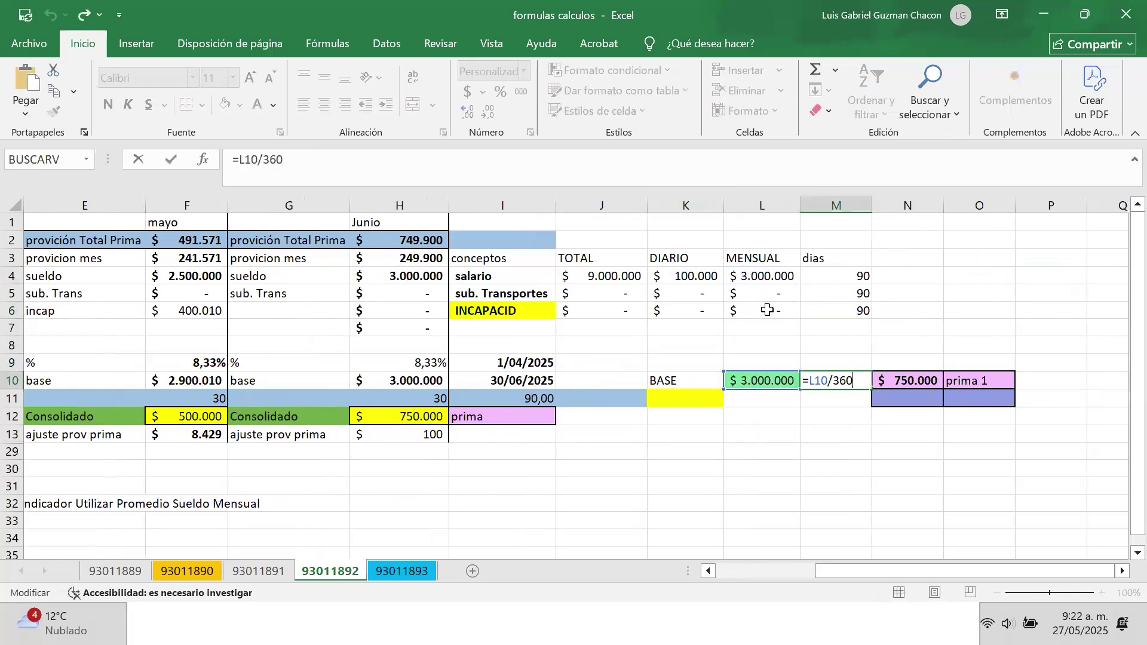
{"action": "type", "text": "*M6"}
{"action": "key", "text": "Tab"}
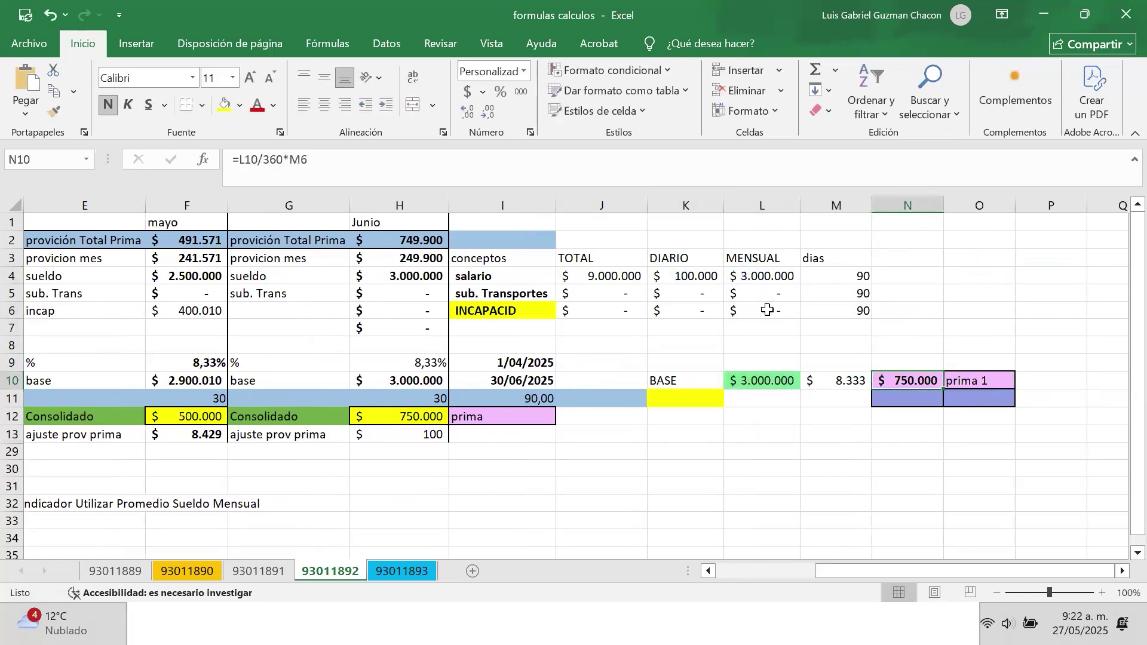
{"action": "key", "text": "F2"}
{"action": "key", "text": "Escape"}
{"action": "key", "text": "Up"}
{"action": "key", "text": "Down"}
- Compare the NOM708 report's 750.000 Valor Prima and 3.000.000 Sueldo, then close the report
{"action": "key", "text": "alt+Tab"}
{"action": "left_click_drag", "start_coordinate": [855, 384], "coordinate": [829, 385]}
{"action": "left_click", "coordinate": [830, 384]}
{"action": "left_click_drag", "start_coordinate": [512, 385], "coordinate": [529, 386]}
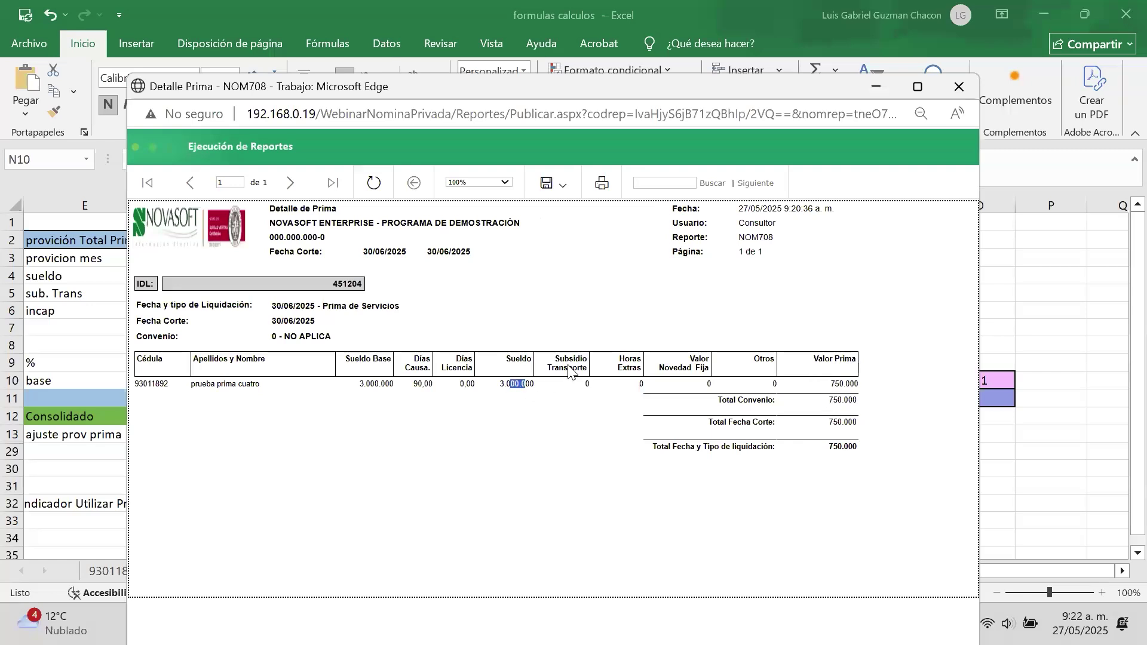
{"action": "left_click", "coordinate": [539, 435]}
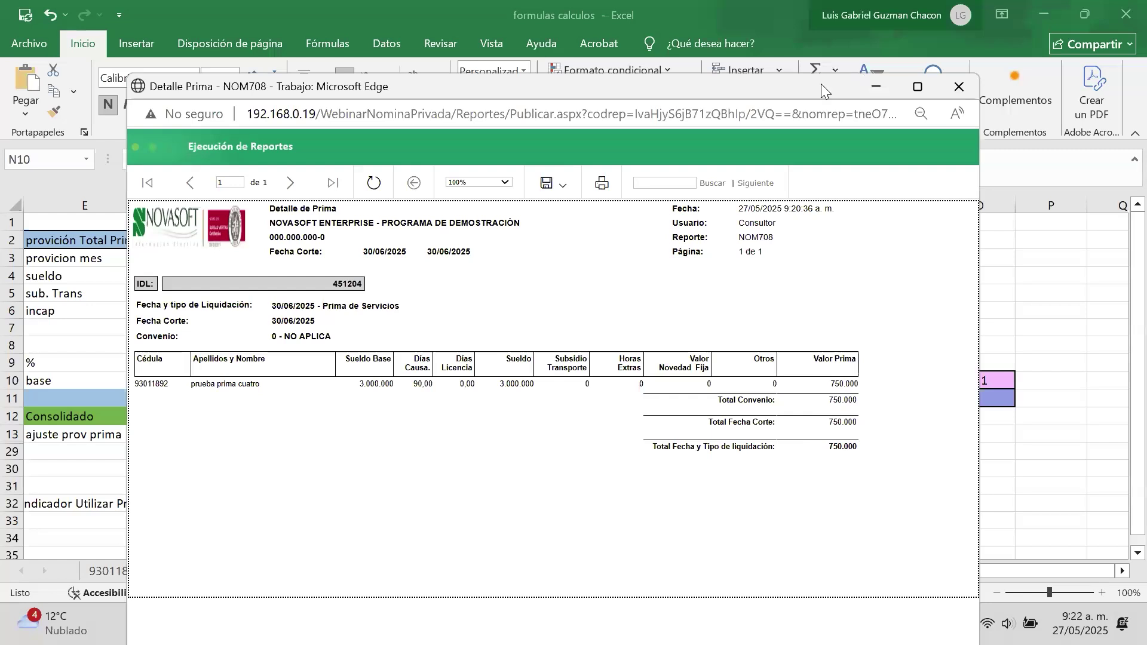
{"action": "left_click_drag", "start_coordinate": [821, 83], "coordinate": [795, 85]}
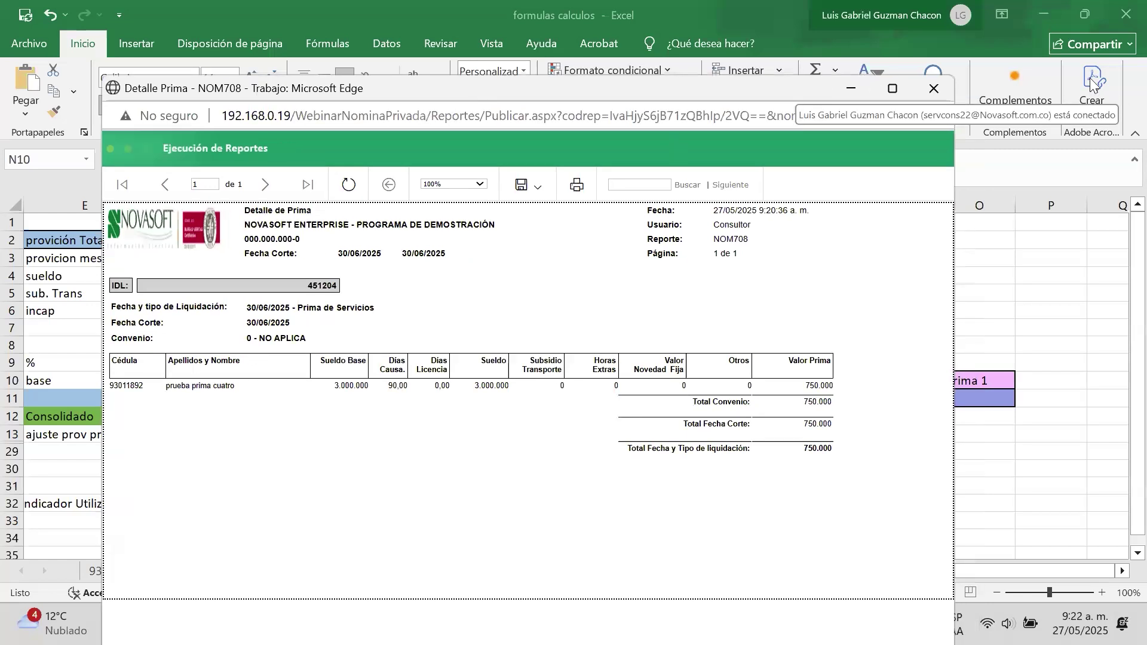
{"action": "left_click", "coordinate": [942, 88]}
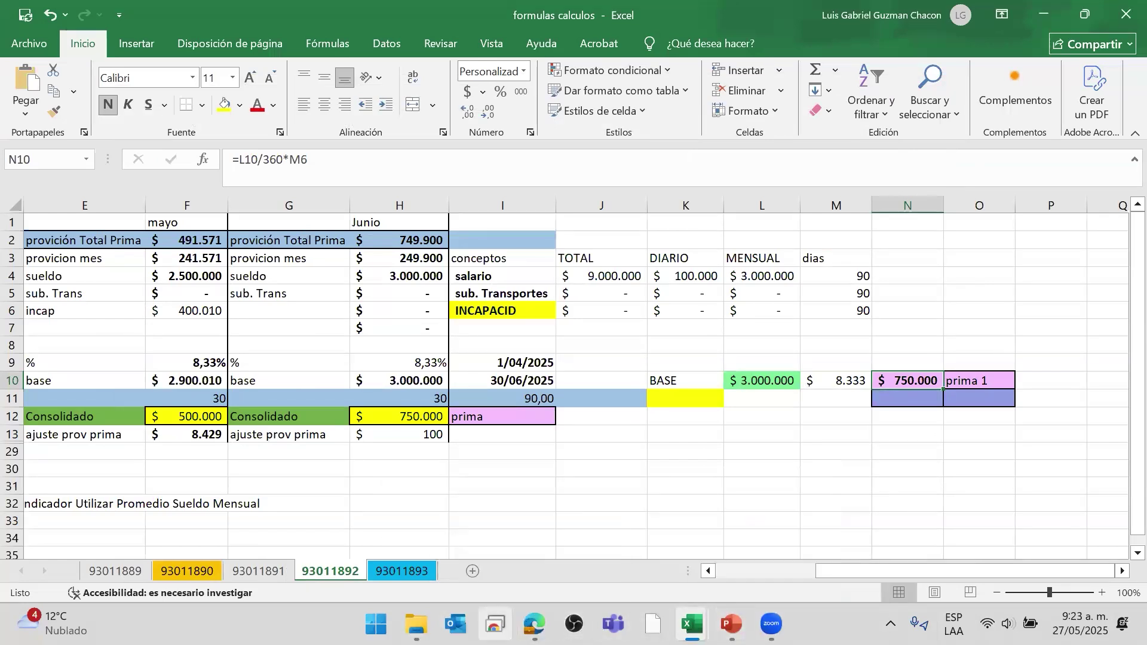
- In the Novasoft session, search 'orespresta', then open and close the social benefits settlement bases report
{"action": "left_click", "coordinate": [472, 529]}
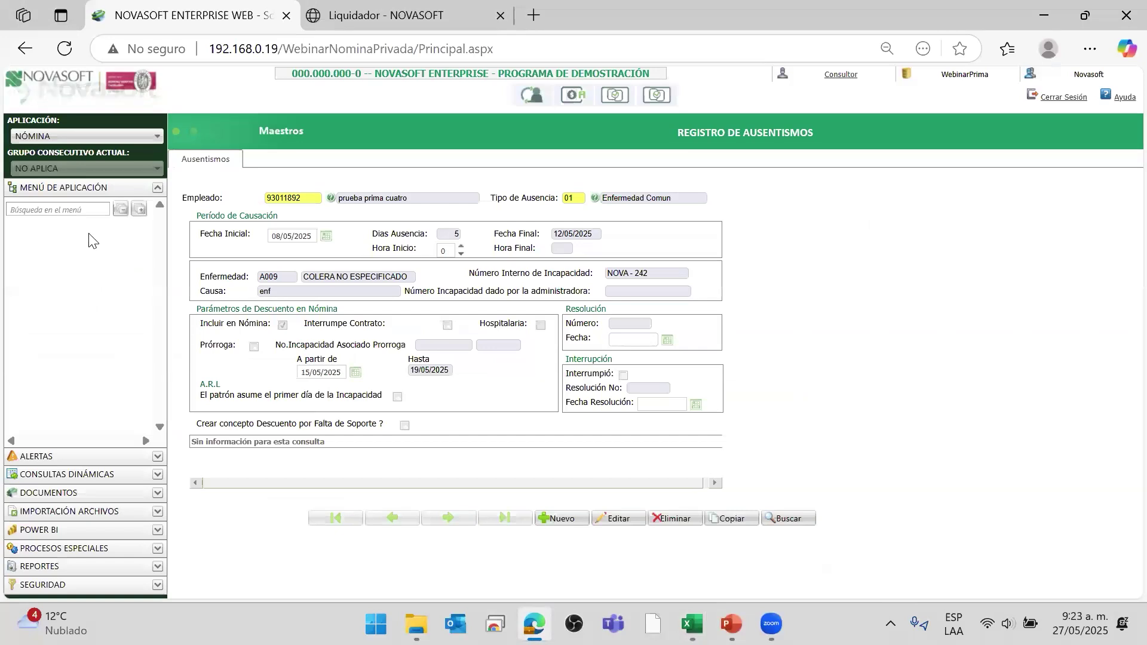
{"action": "left_click", "coordinate": [87, 208]}
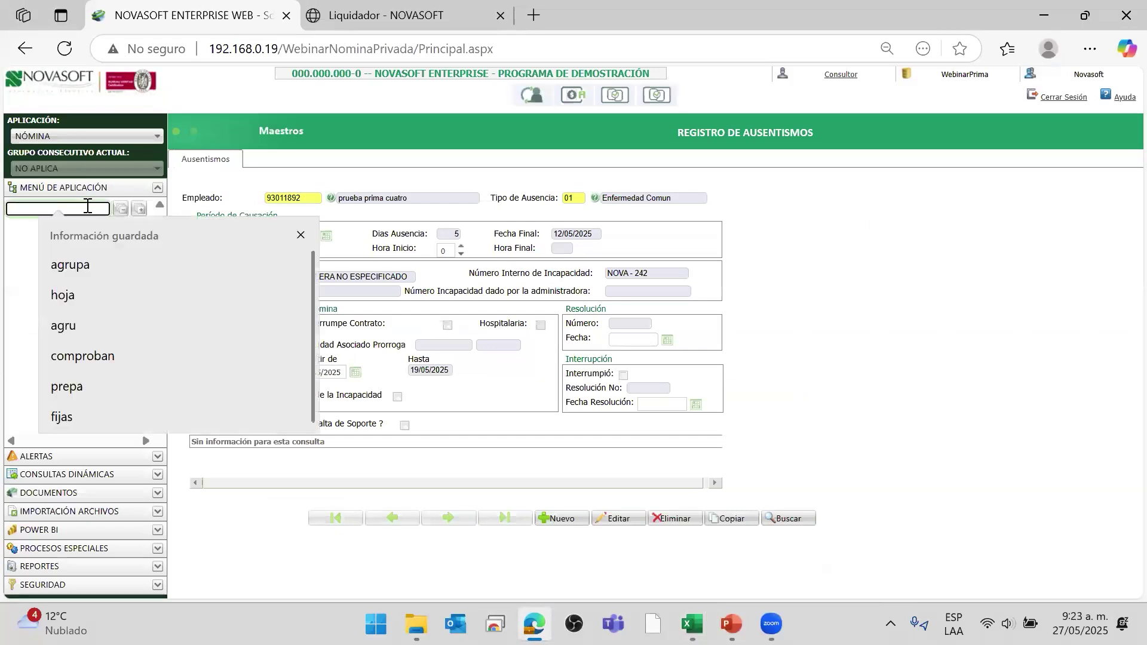
{"action": "type", "text": "ores"}
{"action": "type", "text": "presta"}
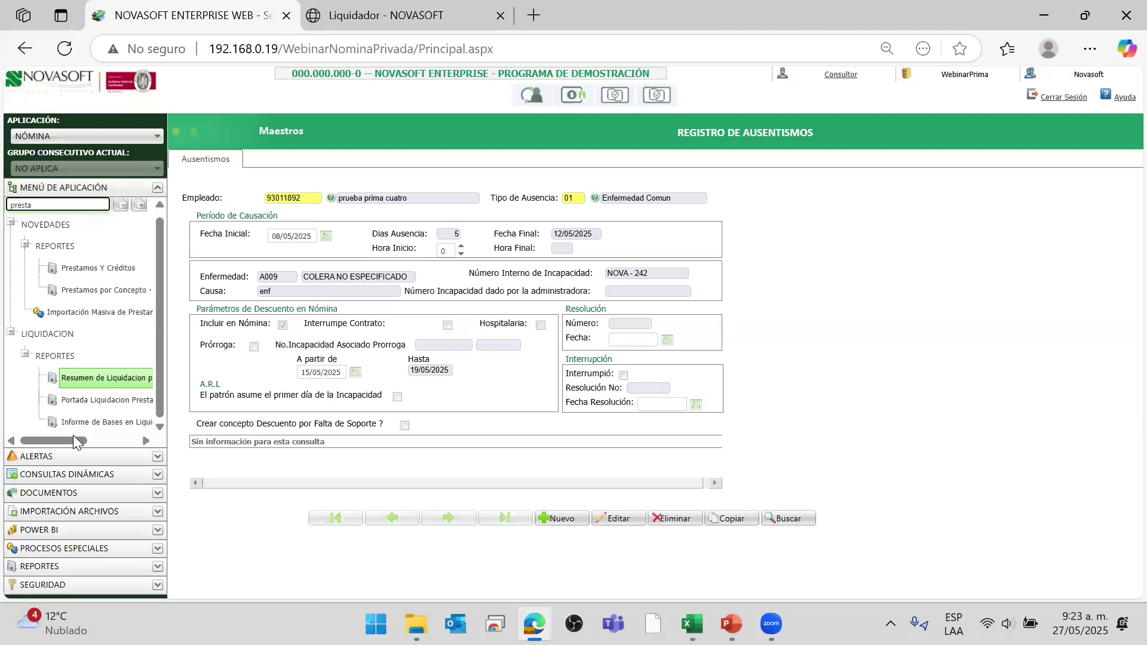
{"action": "left_click_drag", "start_coordinate": [82, 441], "coordinate": [131, 441]}
{"action": "left_click", "coordinate": [122, 422]}
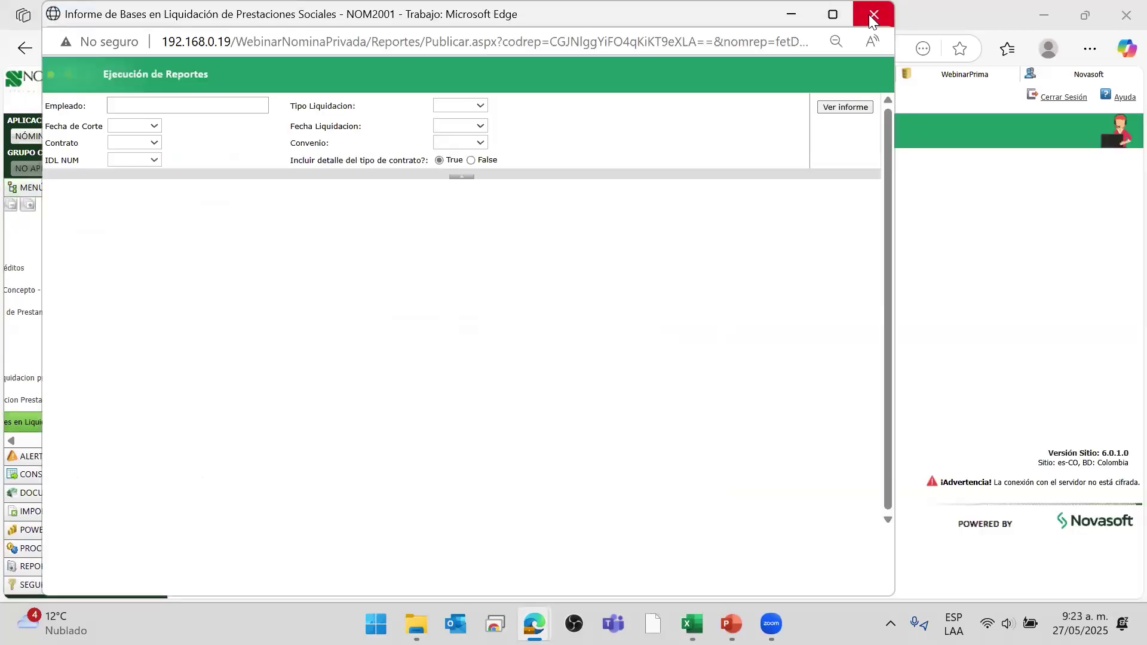
{"action": "left_click", "coordinate": [869, 14]}
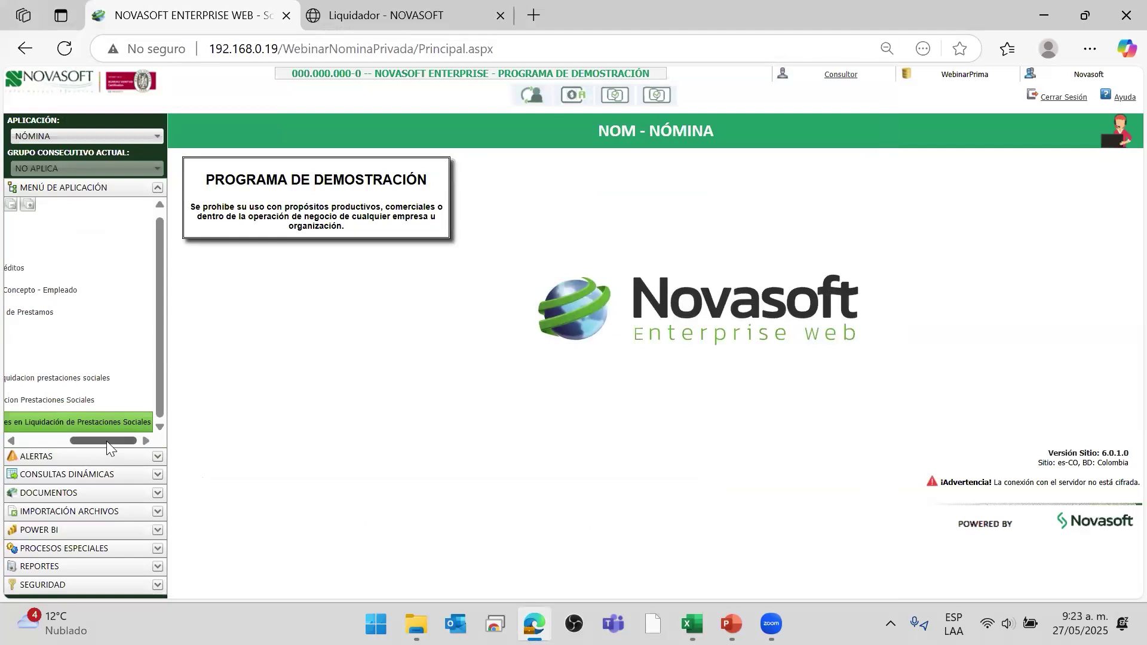
- Search 'acumul' and open the Resumen de Acumulados Anual (NOM504) report form
{"action": "left_click_drag", "start_coordinate": [107, 441], "coordinate": [57, 441]}
{"action": "left_click_drag", "start_coordinate": [53, 207], "coordinate": [0, 223]}
{"action": "type", "text": "acumul"}
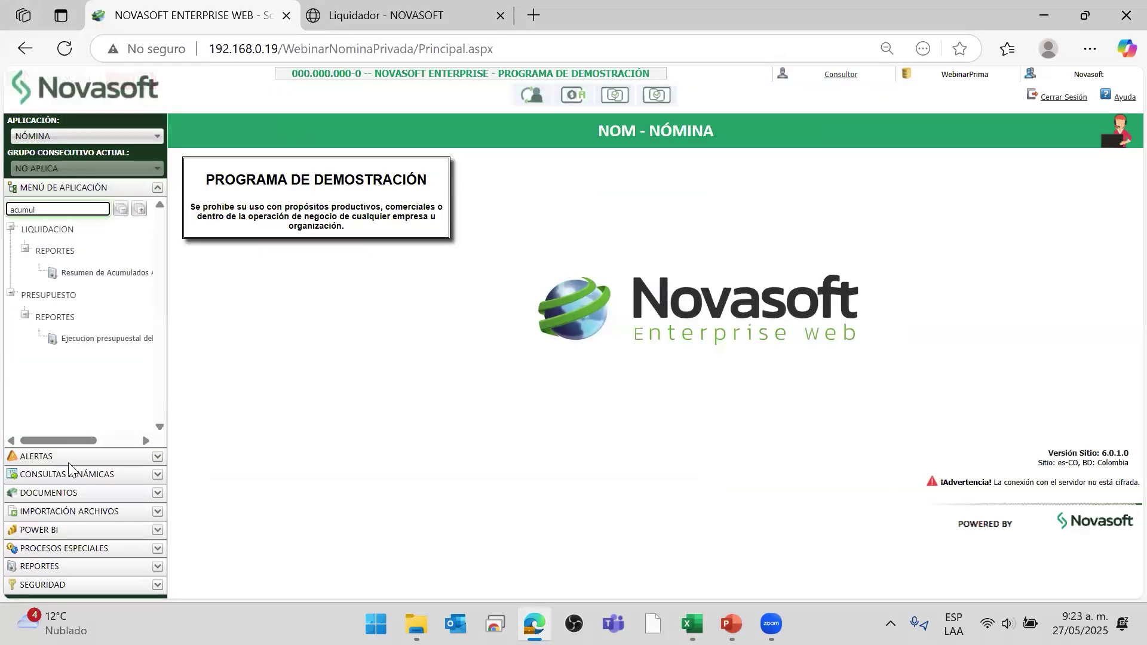
{"action": "left_click", "coordinate": [105, 272]}
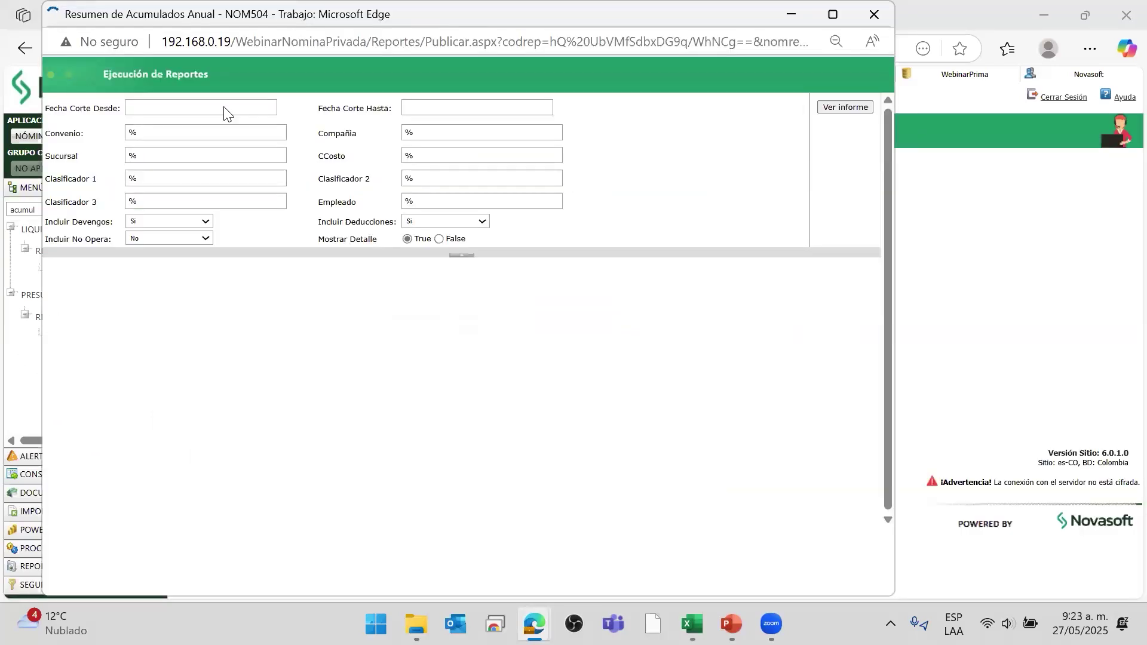
{"action": "left_click", "coordinate": [247, 108]}
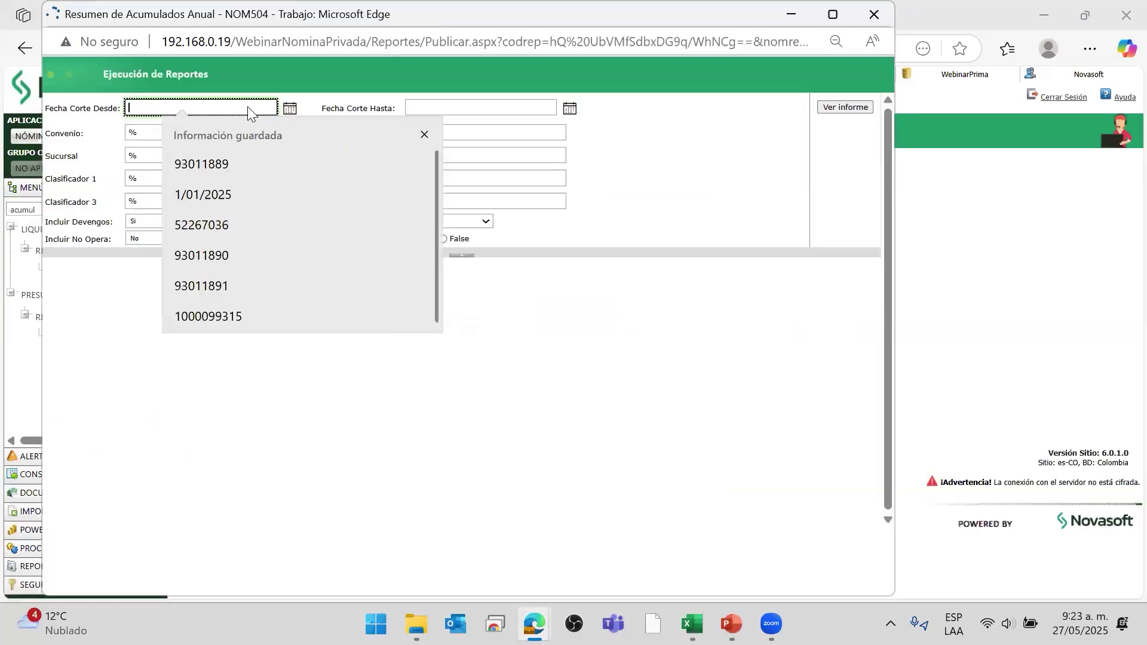
- Set the Fecha Corte range from 1/01/2025 to 30/06/2025
{"action": "left_click", "coordinate": [290, 110]}
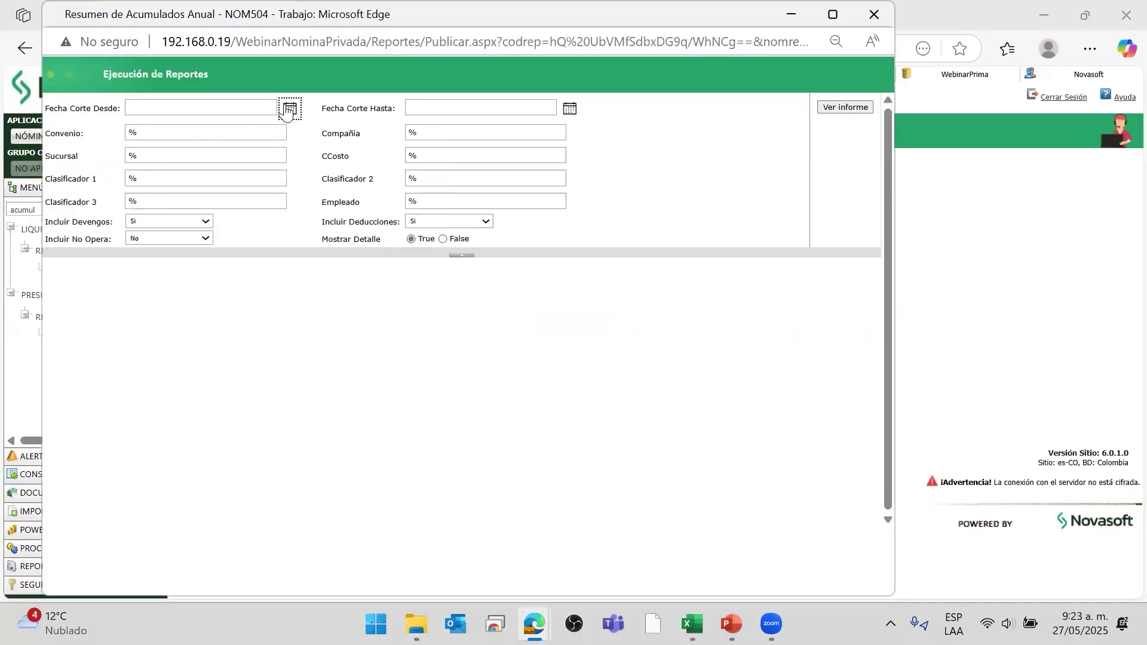
{"action": "left_click", "coordinate": [287, 111]}
{"action": "left_click", "coordinate": [138, 123]}
{"action": "left_click", "coordinate": [138, 123]}
{"action": "left_click", "coordinate": [138, 124]}
{"action": "left_click", "coordinate": [138, 124]}
{"action": "left_click", "coordinate": [205, 154]}
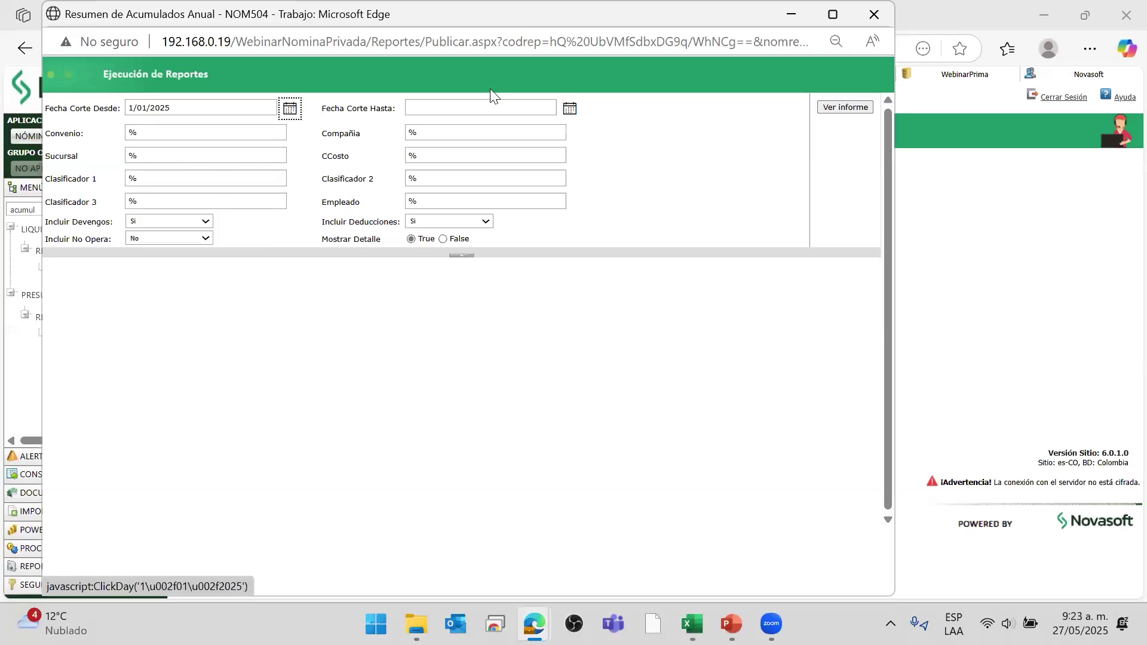
{"action": "left_click", "coordinate": [569, 109]}
{"action": "left_click", "coordinate": [544, 123]}
{"action": "left_click", "coordinate": [441, 218]}
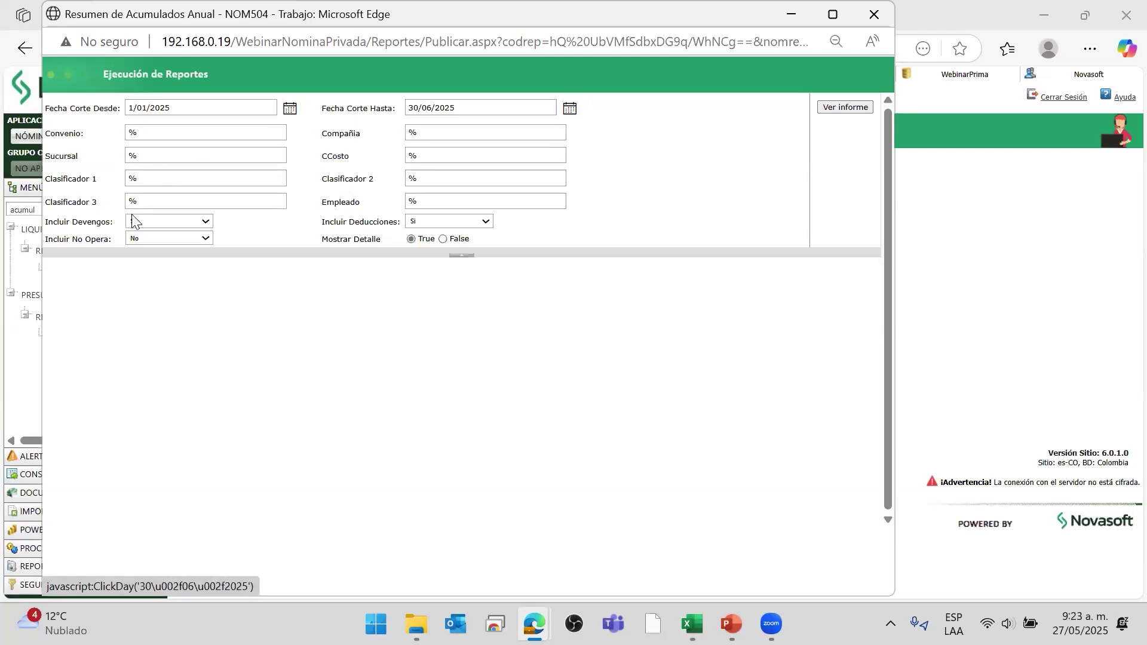
- Filter to the employee's code, set Incluir Deducciones to No, and run the report
{"action": "double_click", "coordinate": [418, 201]}
{"action": "type", "text": "93011892"}
{"action": "left_click", "coordinate": [451, 222]}
{"action": "left_click", "coordinate": [436, 263]}
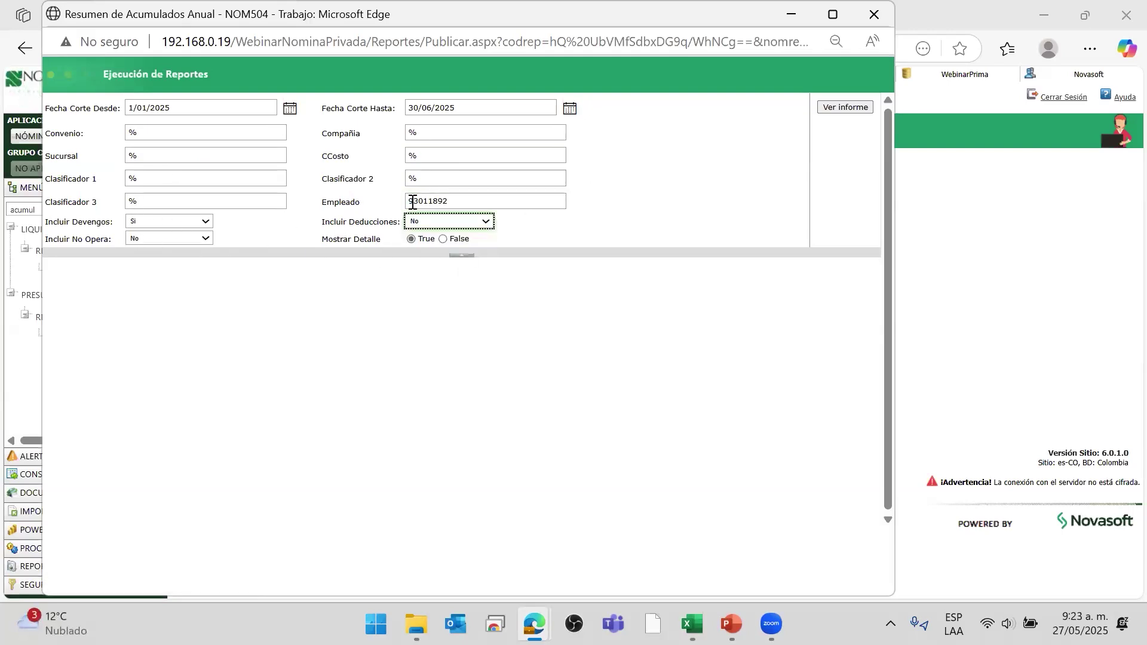
{"action": "left_click", "coordinate": [871, 107]}
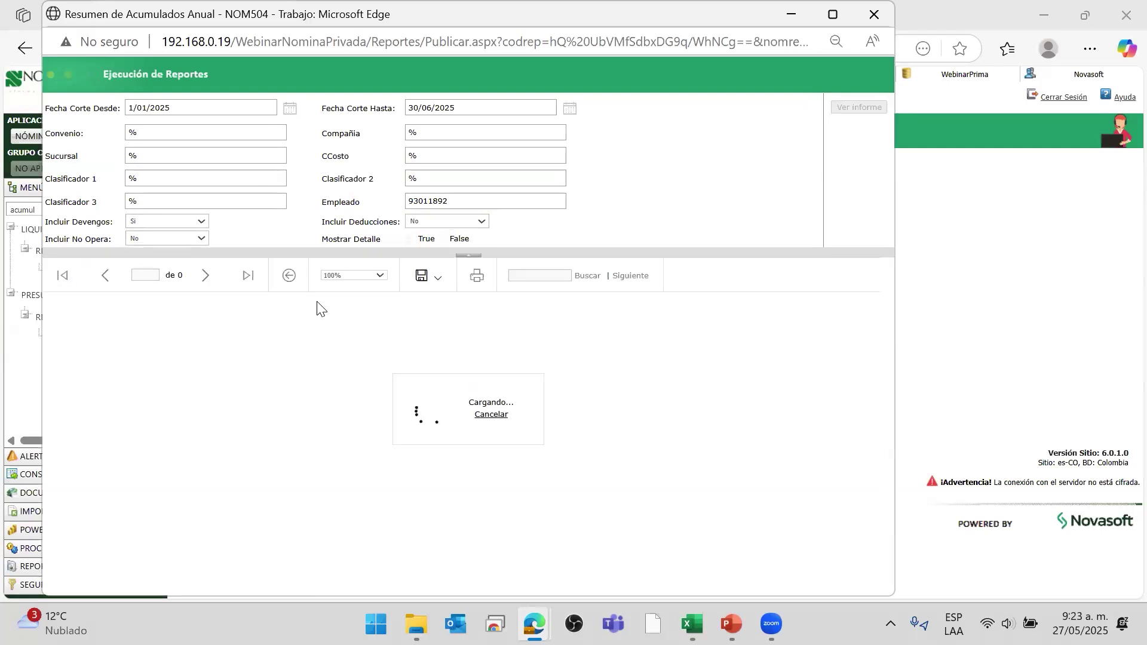
- Highlight the April salary and the 8.500.000,00 salary total in the report
{"action": "double_click", "coordinate": [162, 437]}
{"action": "left_click_drag", "start_coordinate": [265, 423], "coordinate": [330, 455]}
{"action": "left_click", "coordinate": [320, 424]}
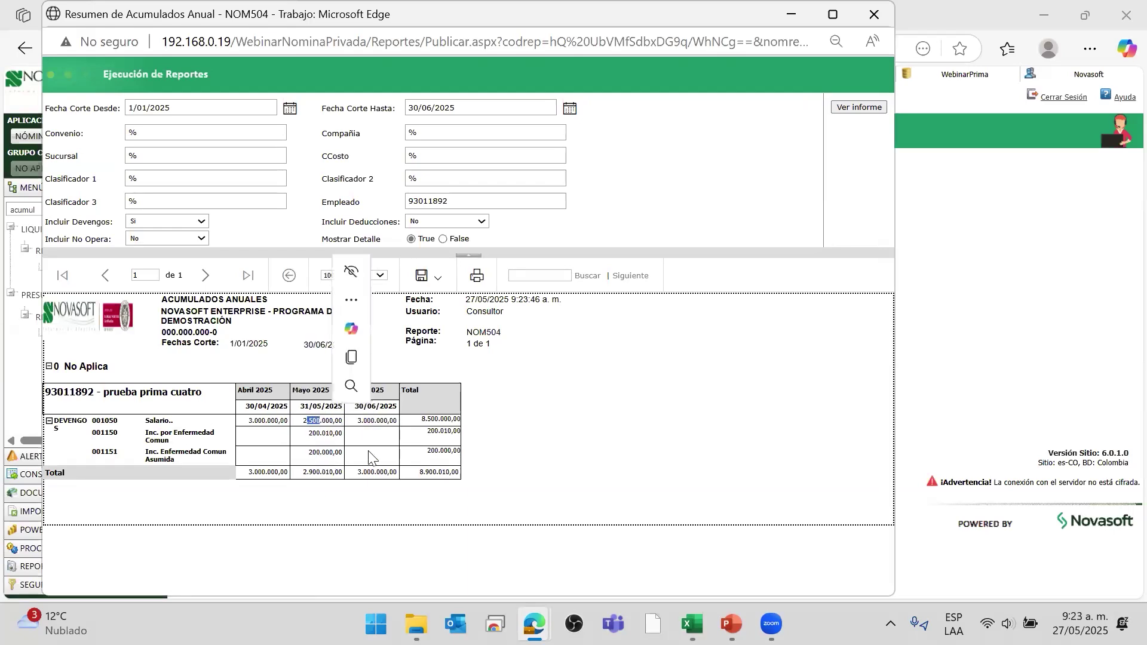
{"action": "mouse_move", "coordinate": [440, 421]}
{"action": "left_mouse_down"}
{"action": "mouse_move", "coordinate": [422, 421]}
{"action": "mouse_move", "coordinate": [460, 420]}
{"action": "left_mouse_up"}
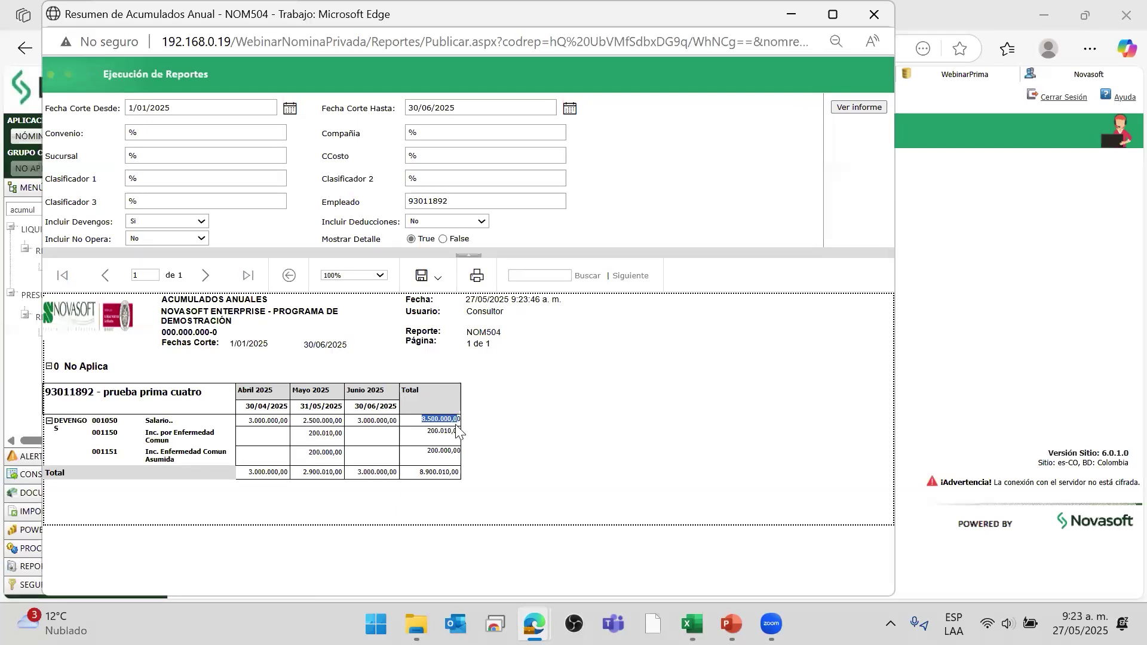
{"action": "left_click", "coordinate": [418, 424]}
{"action": "left_click", "coordinate": [426, 420]}
{"action": "double_click", "coordinate": [427, 419]}
{"action": "double_click", "coordinate": [431, 419]}
{"action": "left_click", "coordinate": [366, 425]}
- Highlight June salary 3.000.000,00, May incapacity 200.010,00 and May salary 2.500.000,00, then go to PowerPoint
{"action": "double_click", "coordinate": [366, 424]}
{"action": "left_click", "coordinate": [384, 427]}
{"action": "double_click", "coordinate": [372, 424]}
{"action": "double_click", "coordinate": [315, 434]}
{"action": "left_click", "coordinate": [317, 445]}
{"action": "double_click", "coordinate": [317, 455]}
{"action": "double_click", "coordinate": [316, 435]}
{"action": "double_click", "coordinate": [324, 454]}
{"action": "left_click", "coordinate": [312, 459]}
{"action": "left_click_drag", "start_coordinate": [307, 422], "coordinate": [333, 421]}
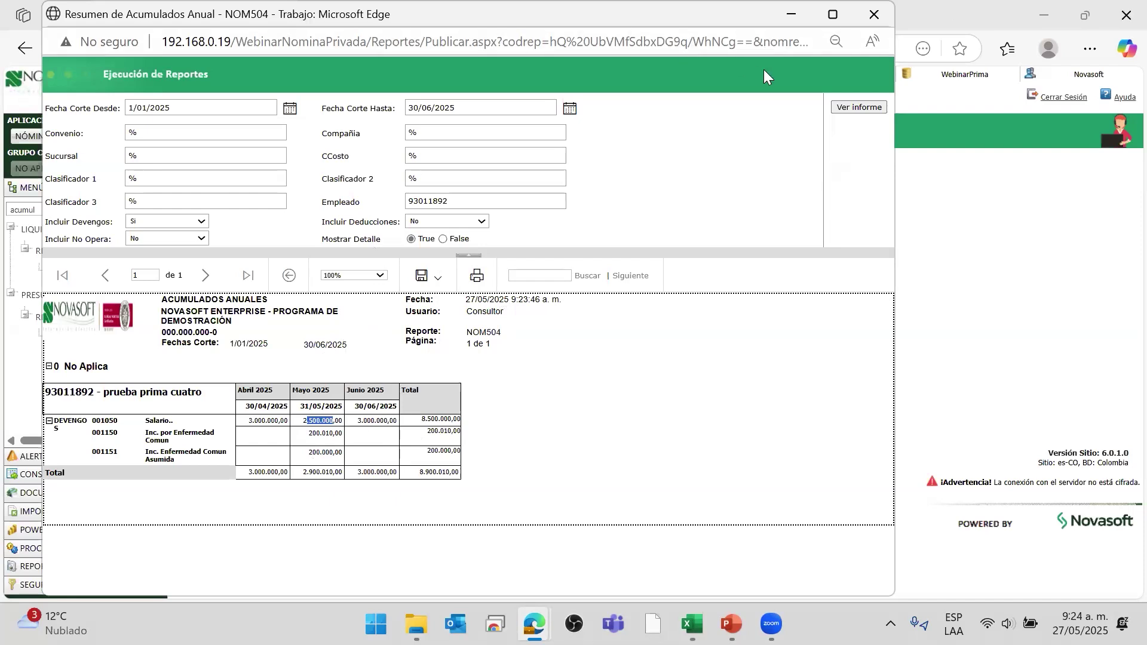
{"action": "left_click", "coordinate": [790, 14]}
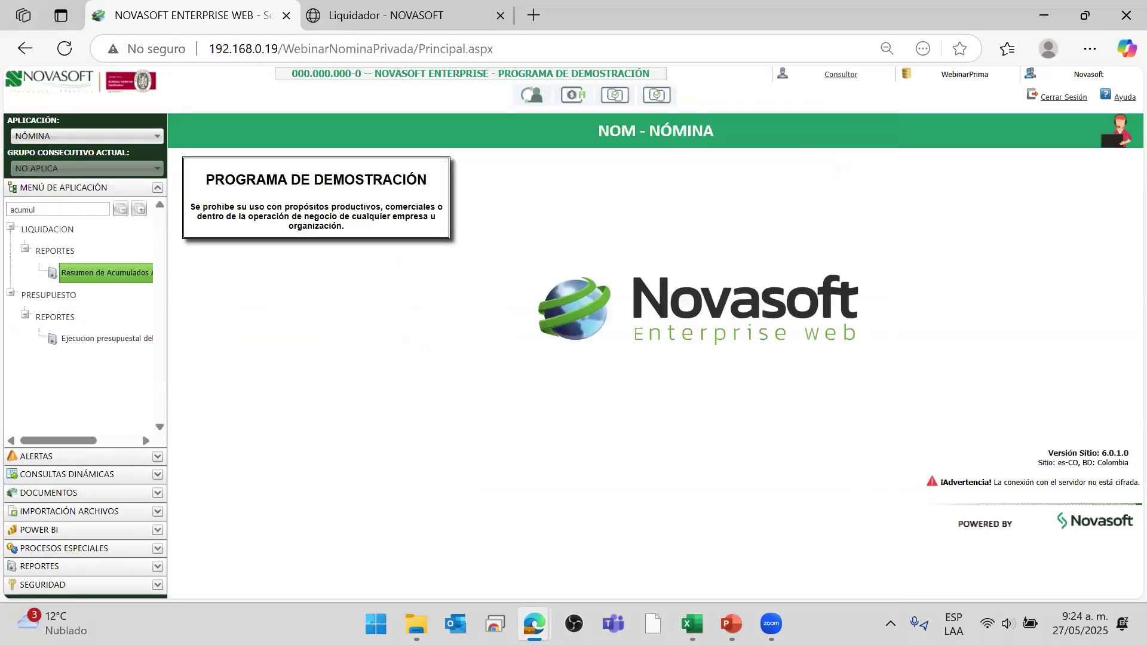
{"action": "key", "text": "alt+Tab"}
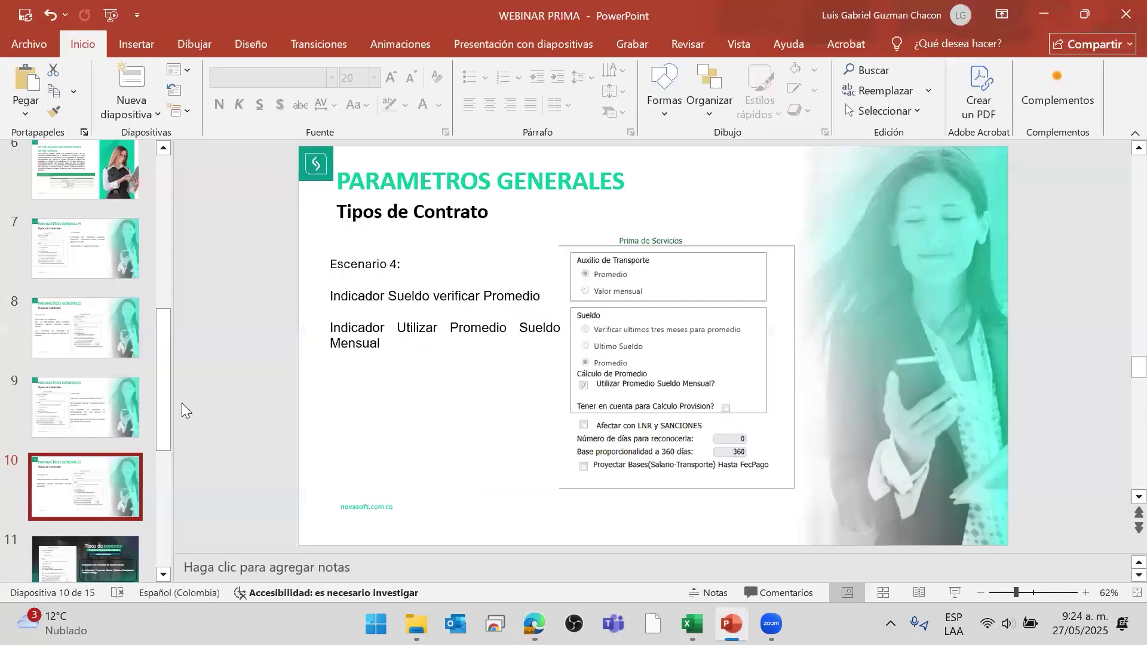
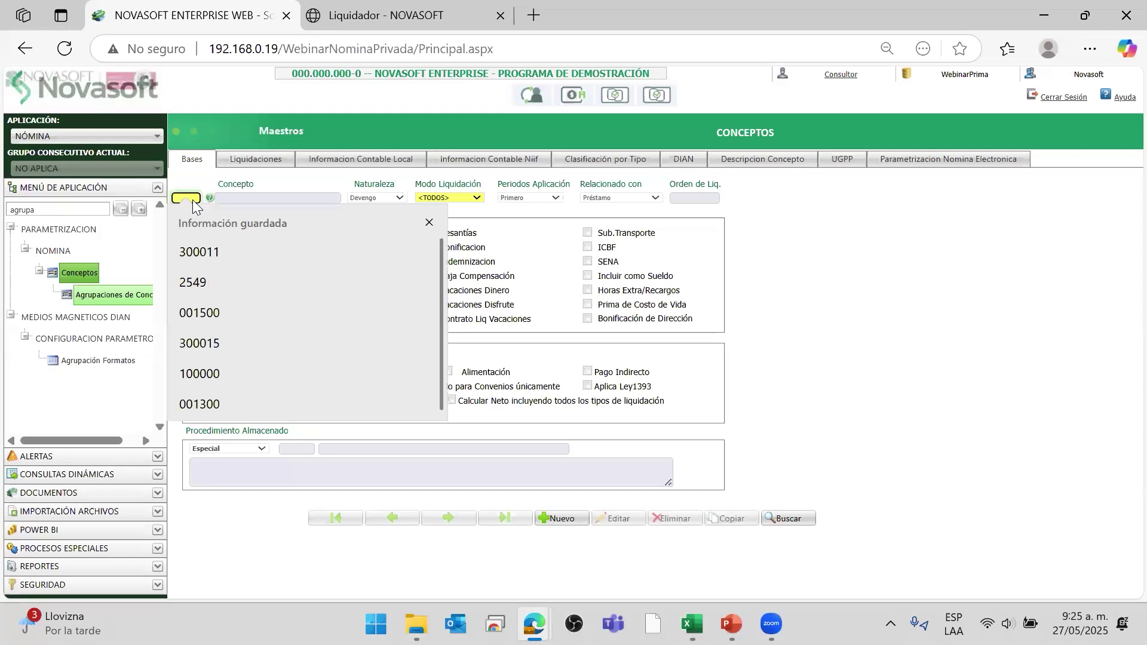
- Load concept 001500 and confirm it as Prima de Servicios by filtering the code list on %prima%
{"action": "type", "text": "15"}
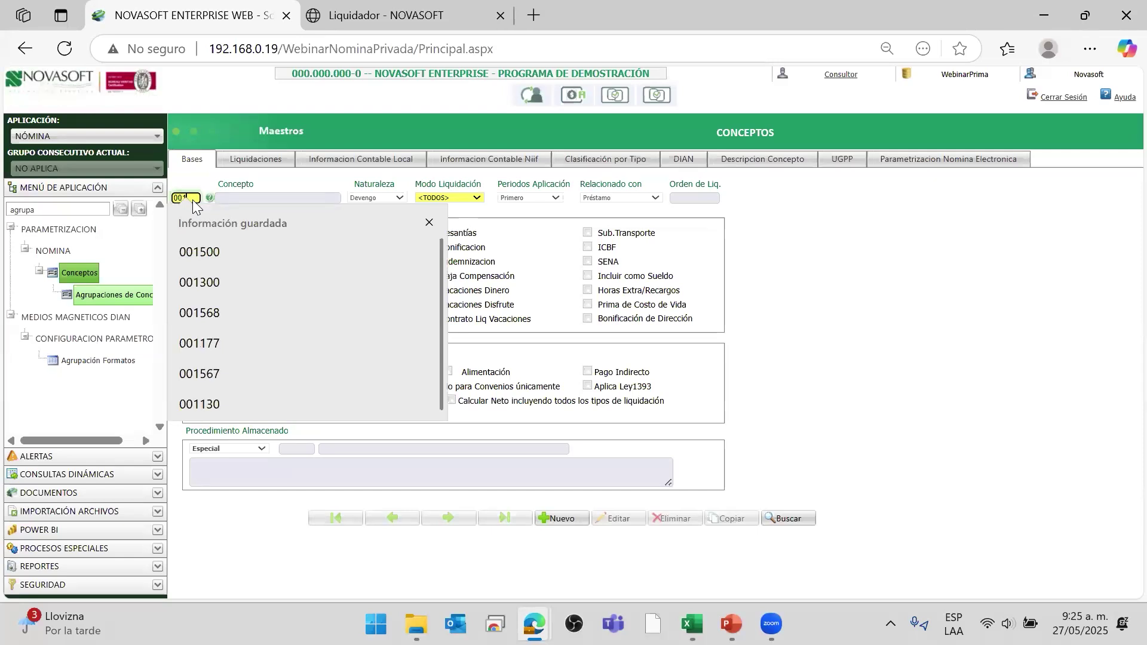
{"action": "type", "text": "00"}
{"action": "left_click", "coordinate": [942, 289]}
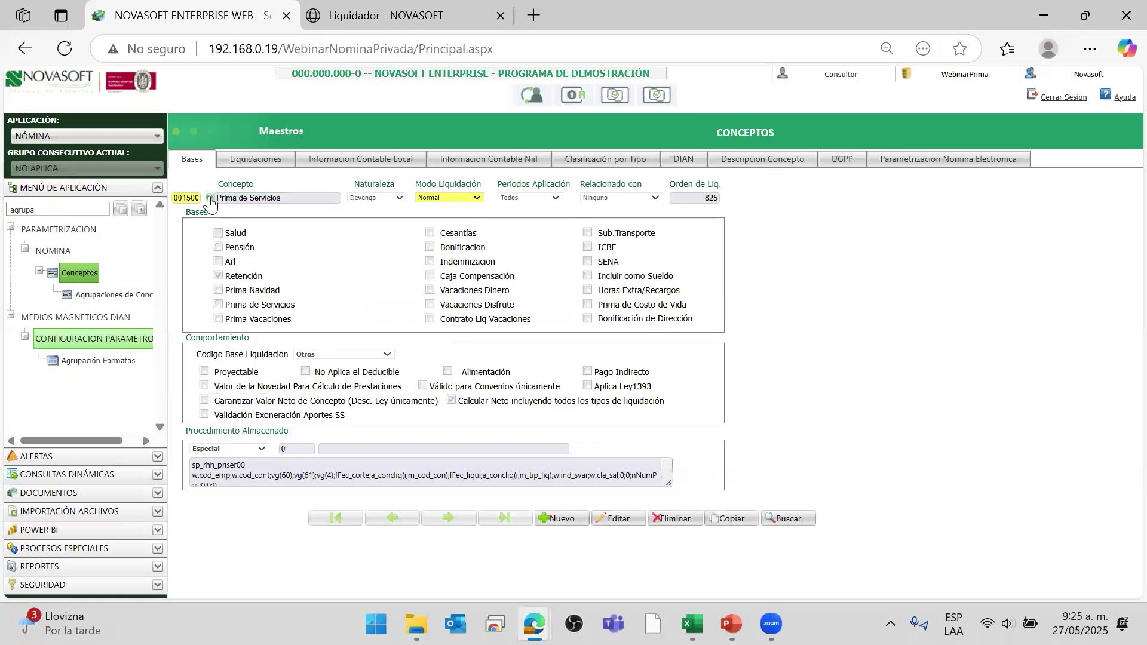
{"action": "left_click", "coordinate": [209, 198]}
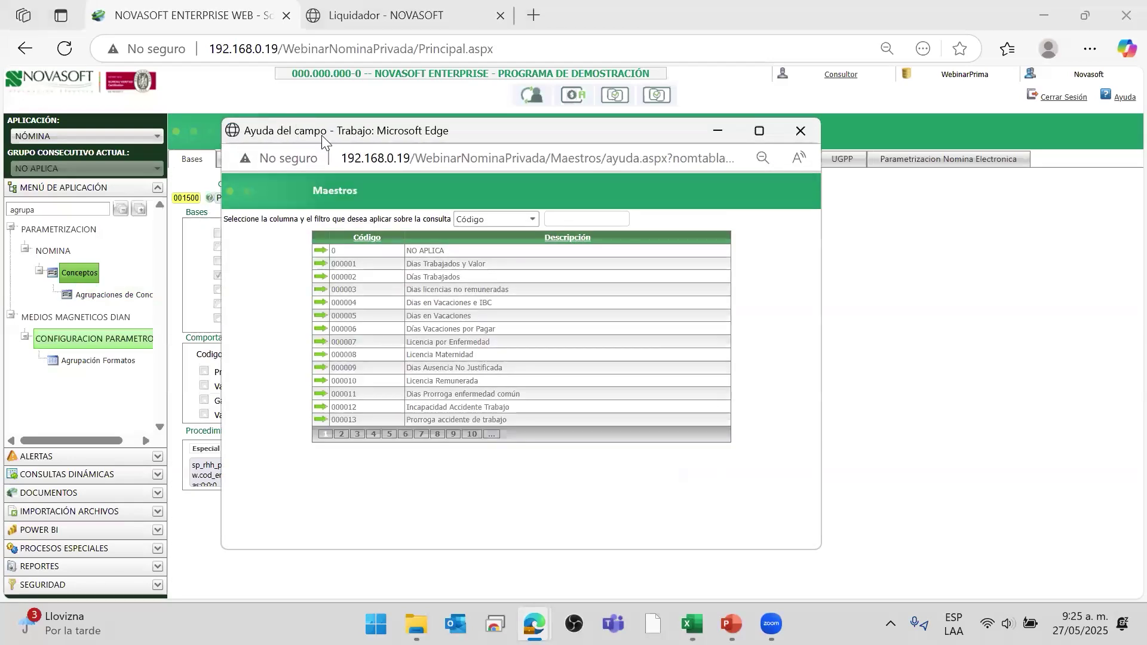
{"action": "left_click_drag", "start_coordinate": [321, 135], "coordinate": [377, 152]}
{"action": "left_click", "coordinate": [564, 235]}
{"action": "left_click", "coordinate": [554, 263]}
{"action": "left_click", "coordinate": [620, 238]}
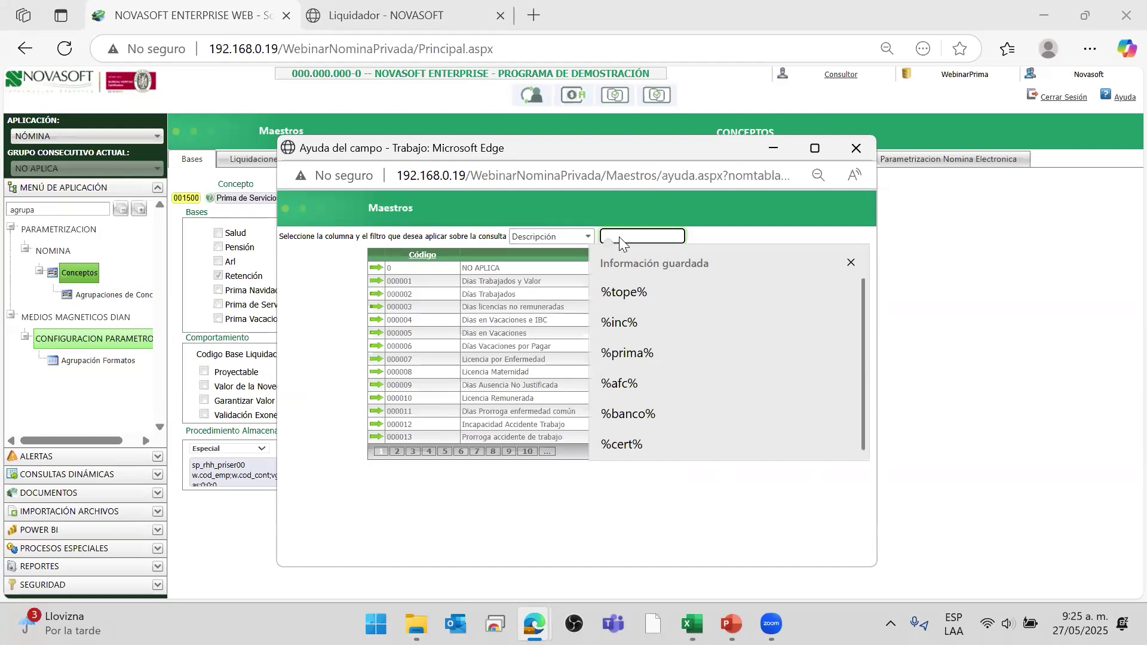
{"action": "type", "text": "%prima"}
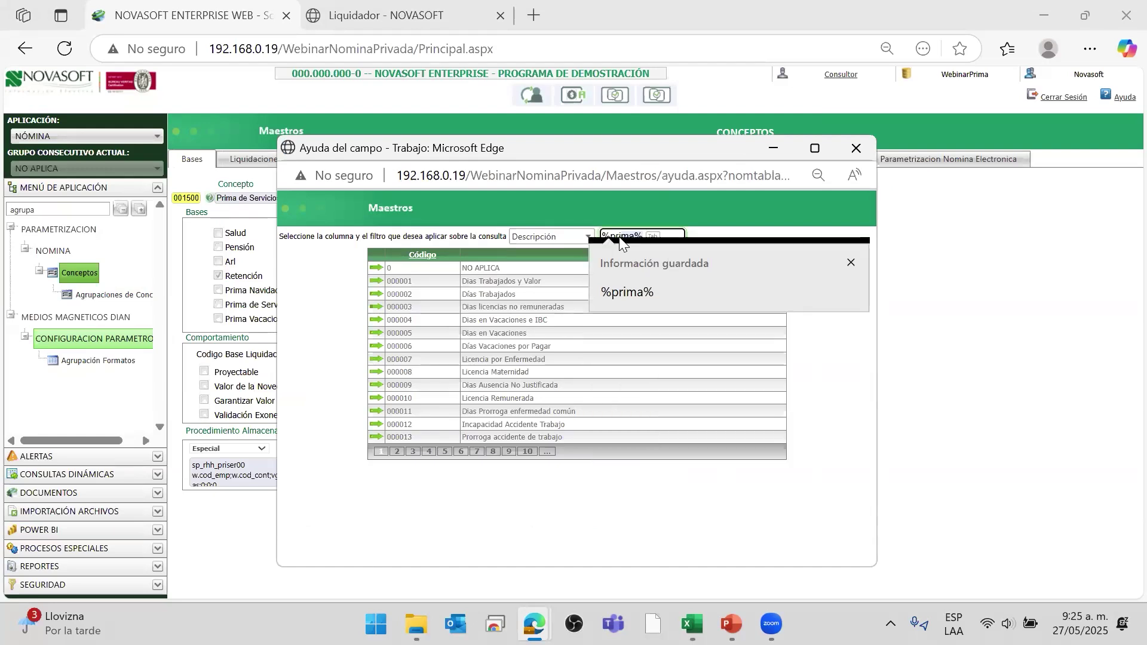
{"action": "left_click", "coordinate": [665, 292]}
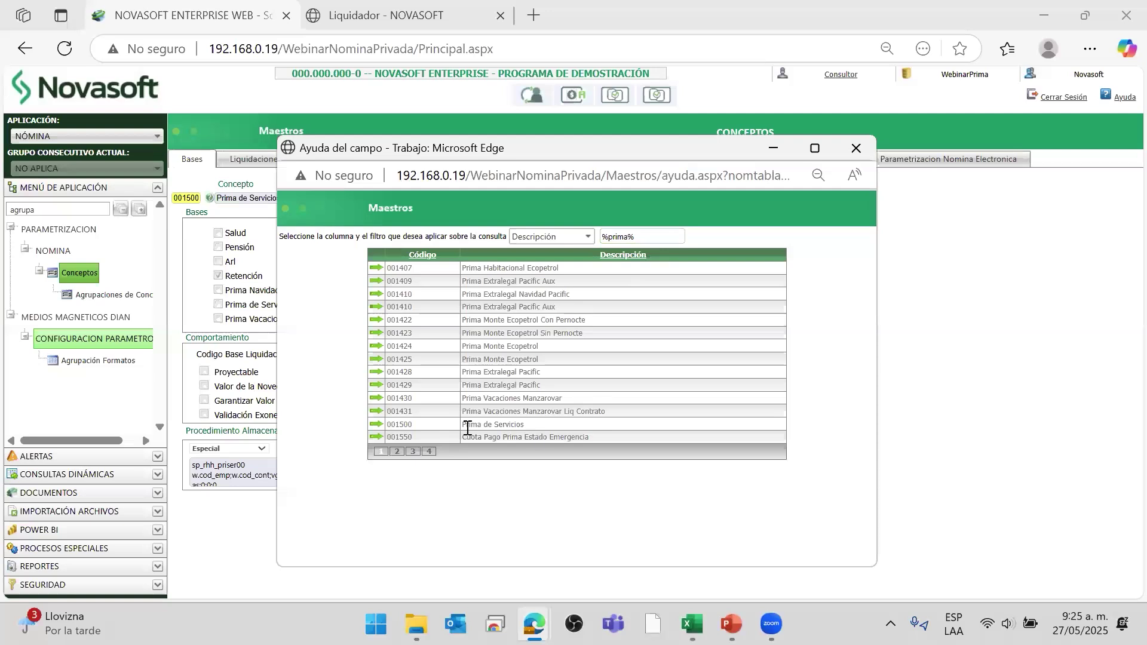
{"action": "left_click_drag", "start_coordinate": [492, 425], "coordinate": [462, 425]}
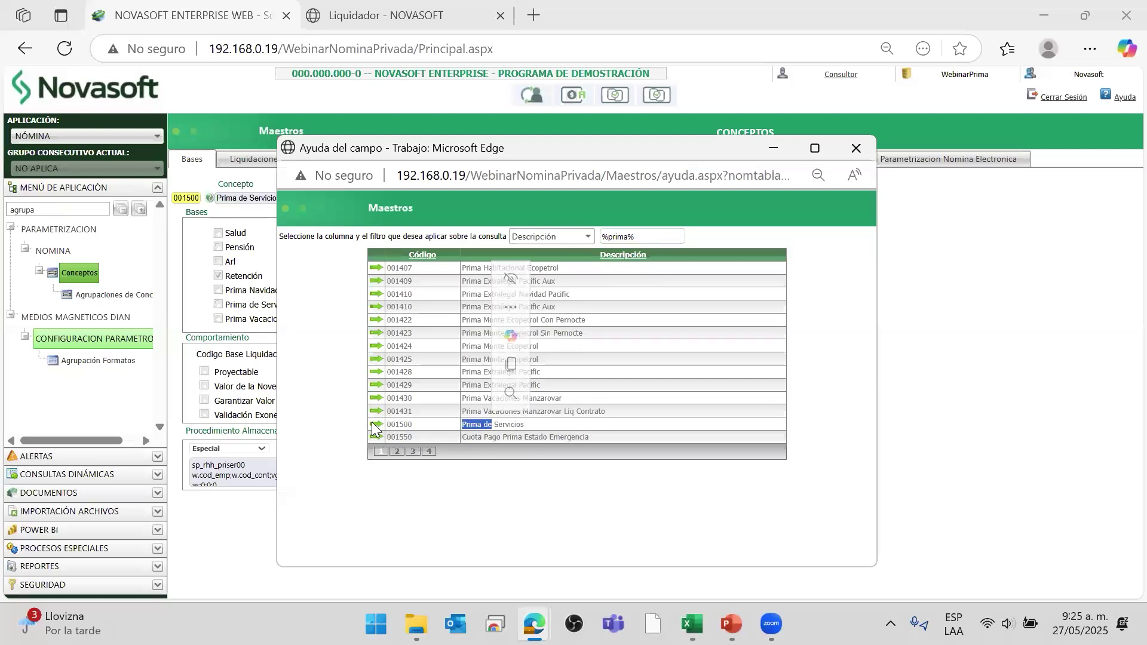
{"action": "left_click", "coordinate": [259, 269]}
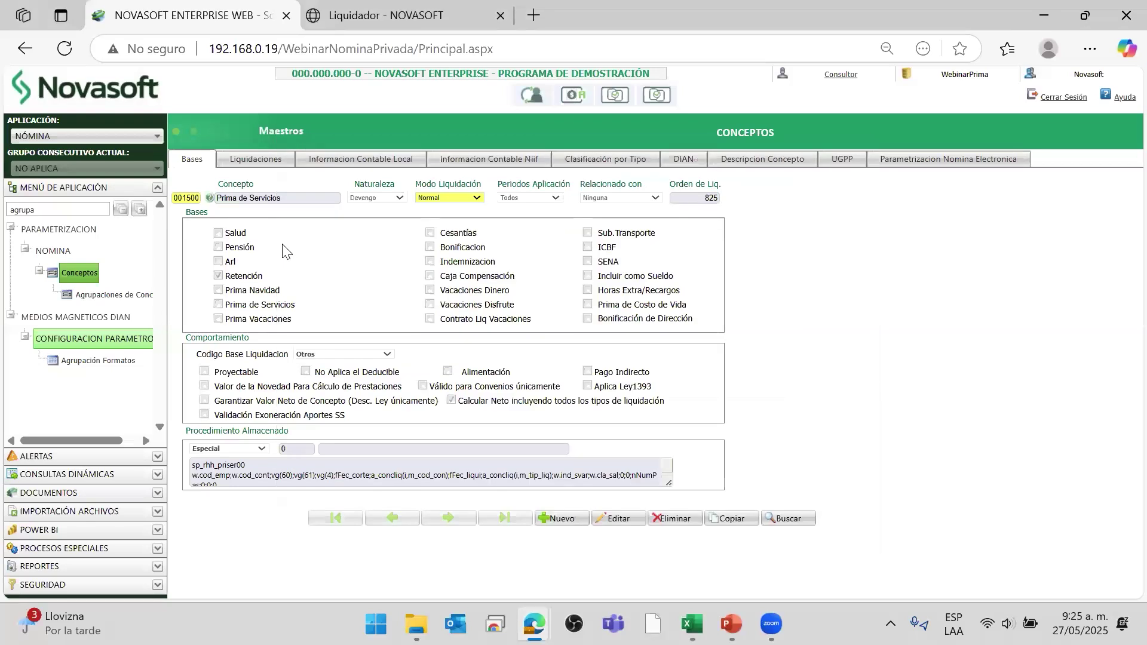
- Review concept 001500's current liquidation types, starting with type 02
{"action": "left_click", "coordinate": [263, 159]}
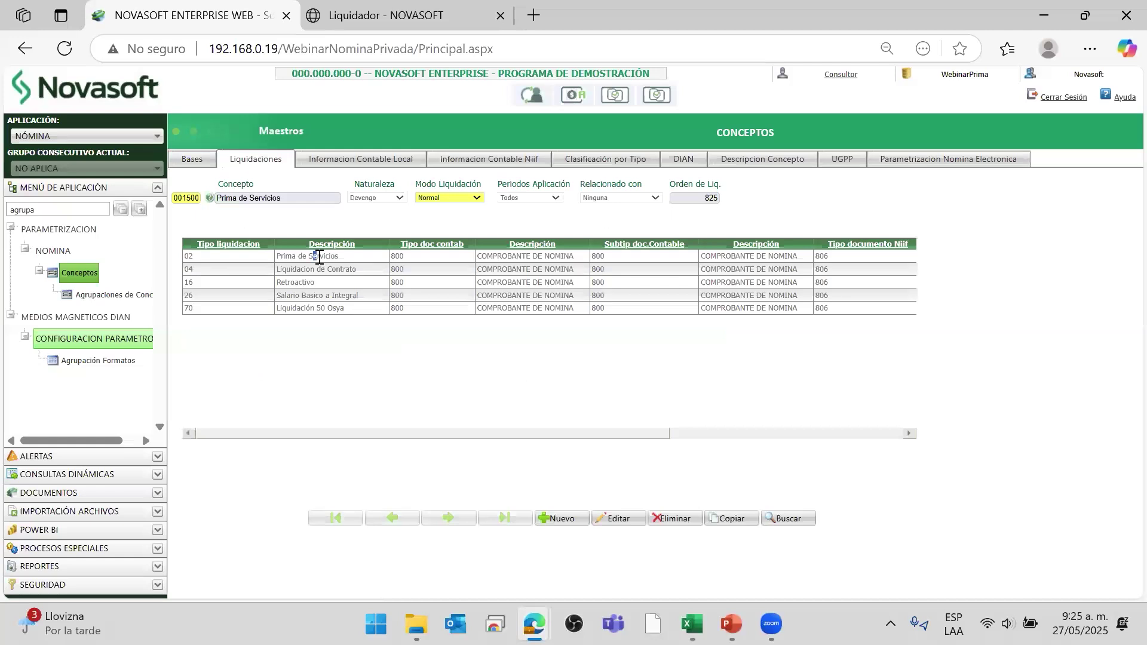
{"action": "mouse_move", "coordinate": [301, 271]}
{"action": "left_mouse_down"}
{"action": "mouse_move", "coordinate": [312, 273]}
{"action": "mouse_move", "coordinate": [299, 285]}
{"action": "mouse_move", "coordinate": [294, 257]}
{"action": "mouse_move", "coordinate": [306, 257]}
{"action": "left_mouse_up"}
{"action": "left_click", "coordinate": [295, 321]}
{"action": "left_click", "coordinate": [223, 253]}
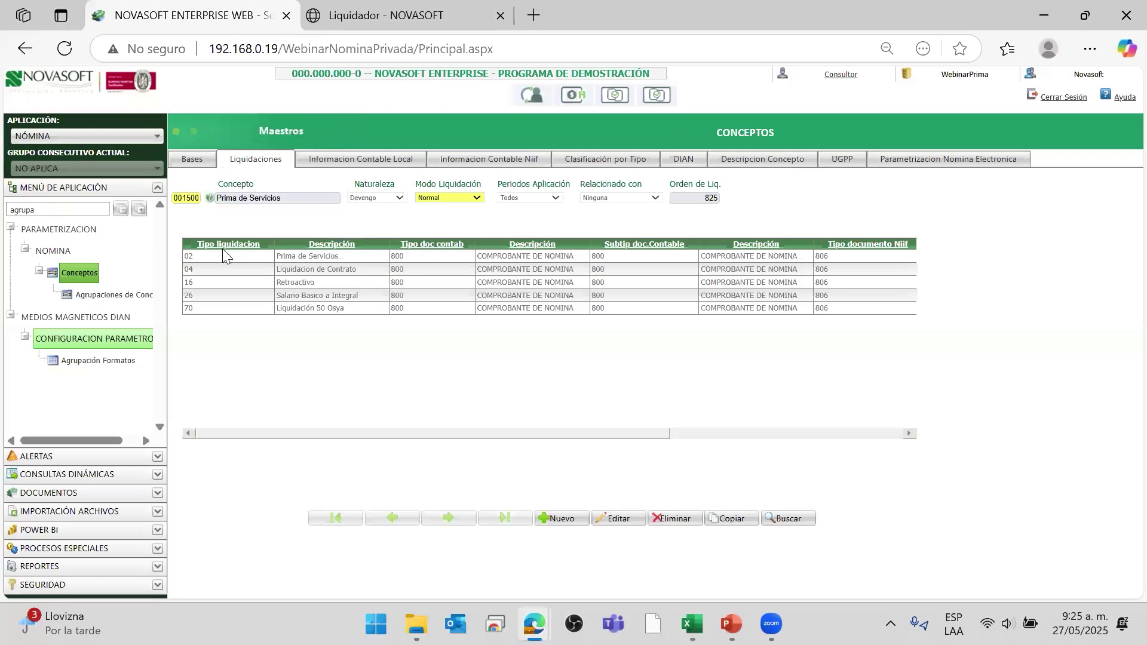
{"action": "left_click_drag", "start_coordinate": [296, 255], "coordinate": [312, 298]}
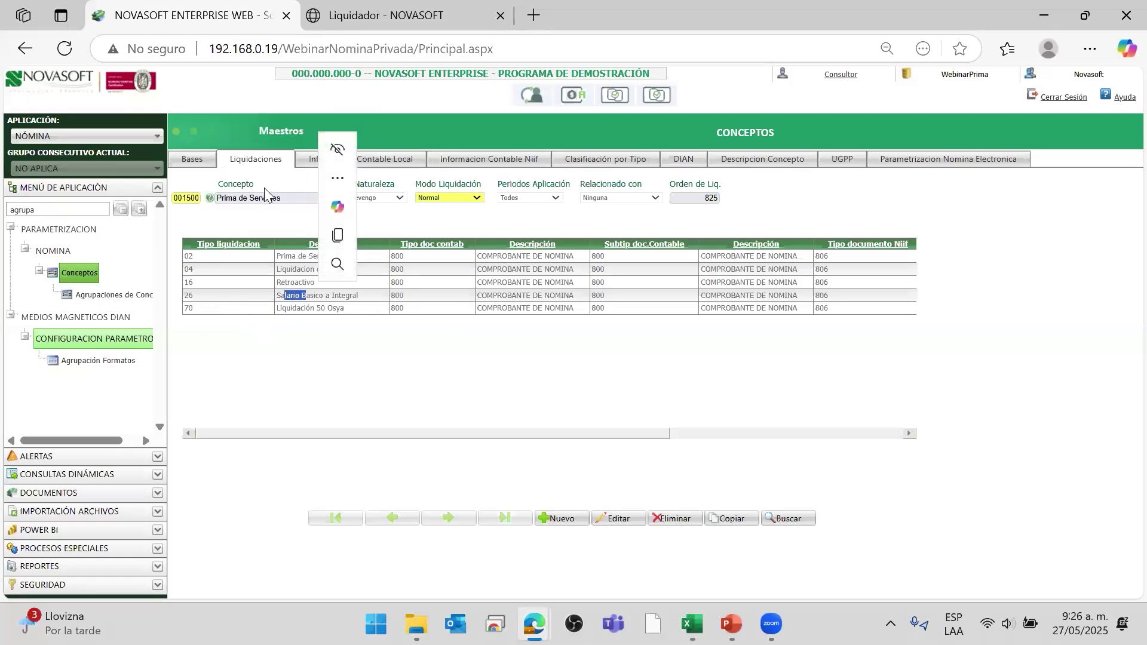
{"action": "left_click_drag", "start_coordinate": [303, 309], "coordinate": [285, 236]}
{"action": "left_click", "coordinate": [281, 247]}
{"action": "left_click", "coordinate": [202, 217]}
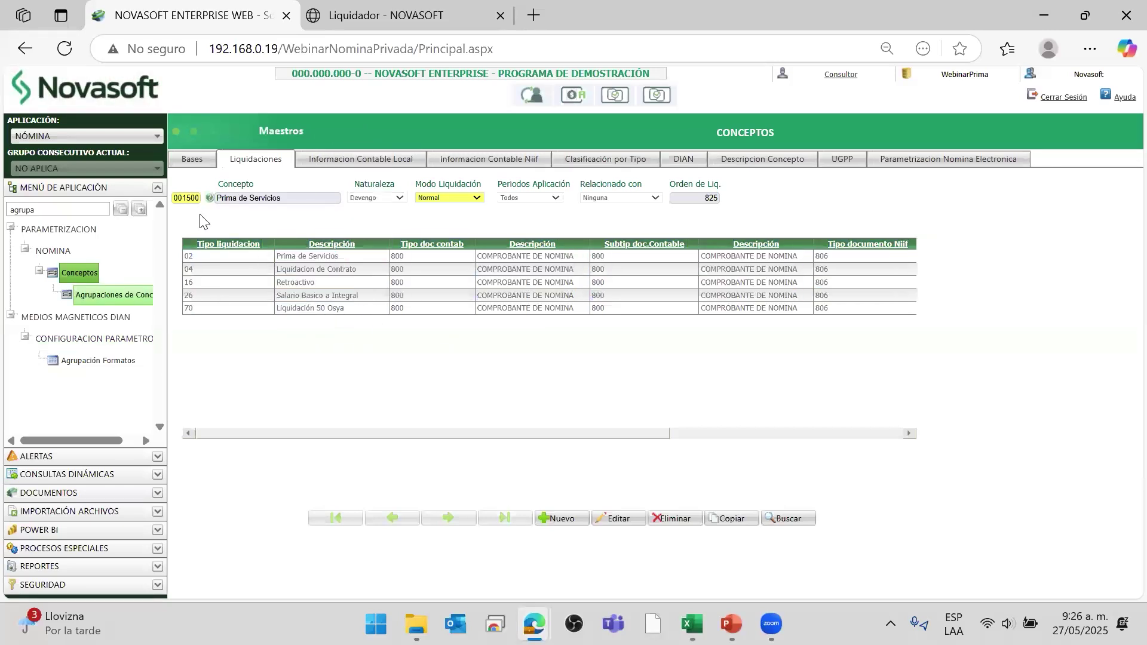
- Add liquidation type 01 Liquidación de Nómina to the concept and save it
{"action": "left_click", "coordinate": [618, 518]}
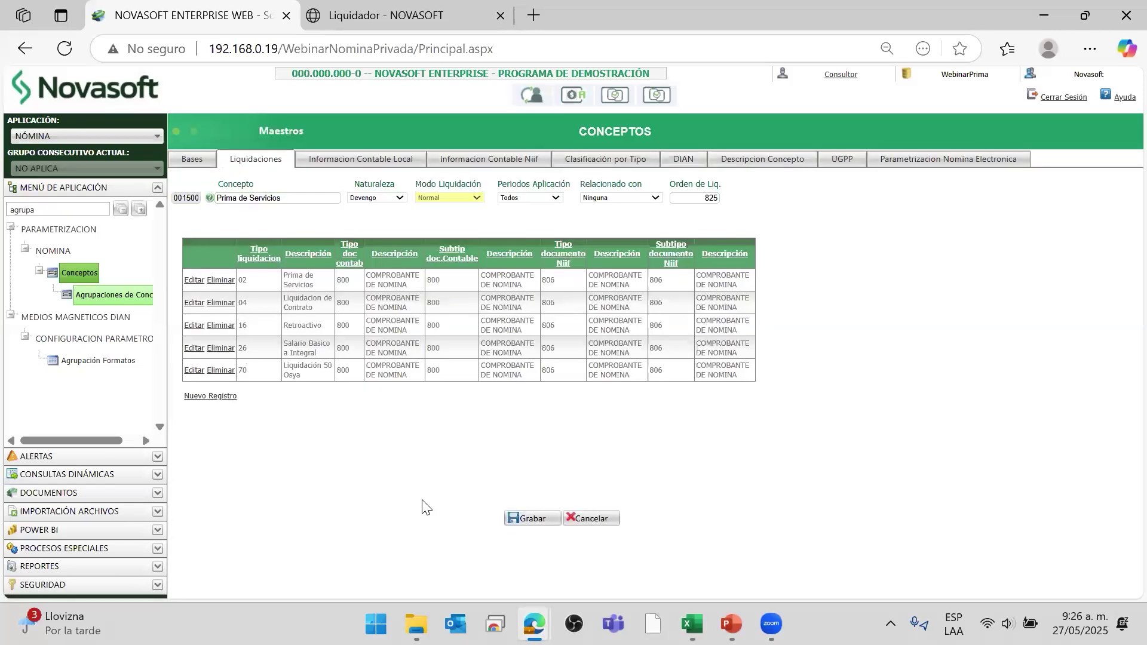
{"action": "left_click", "coordinate": [206, 396]}
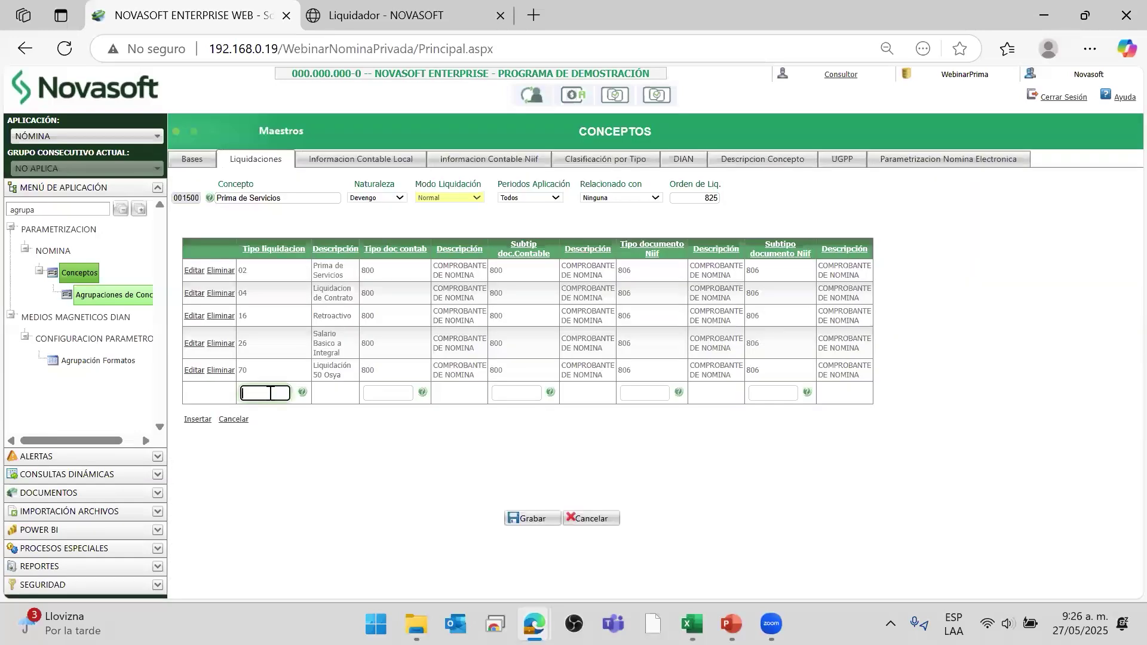
{"action": "left_click", "coordinate": [302, 392]}
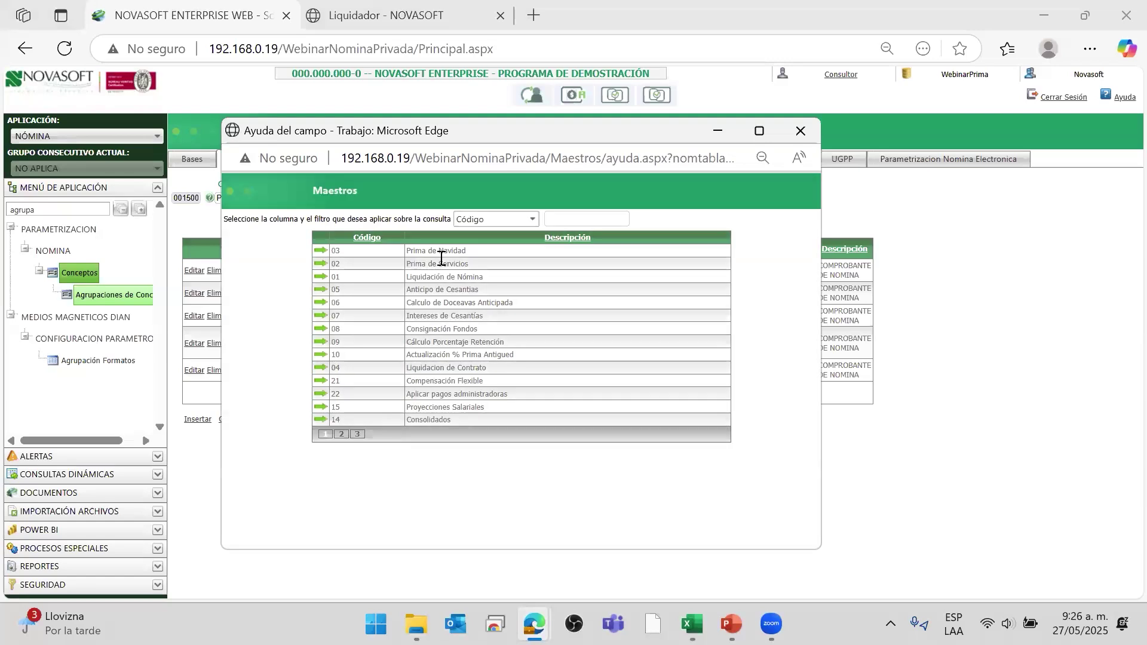
{"action": "left_click_drag", "start_coordinate": [422, 277], "coordinate": [462, 277]}
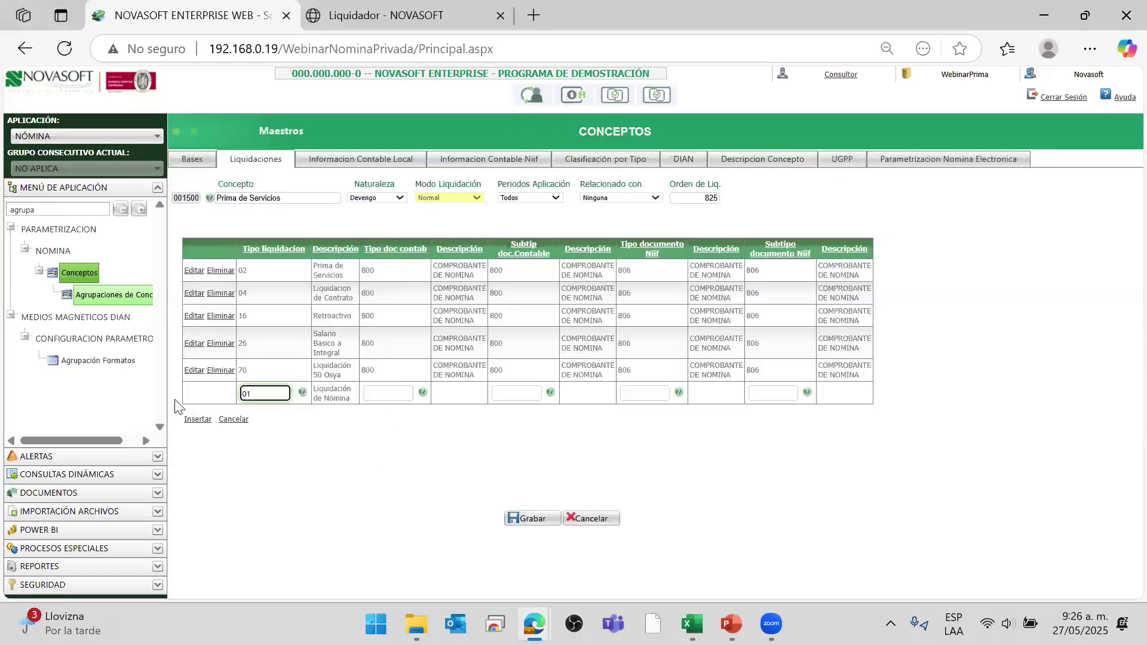
{"action": "left_click", "coordinate": [200, 420]}
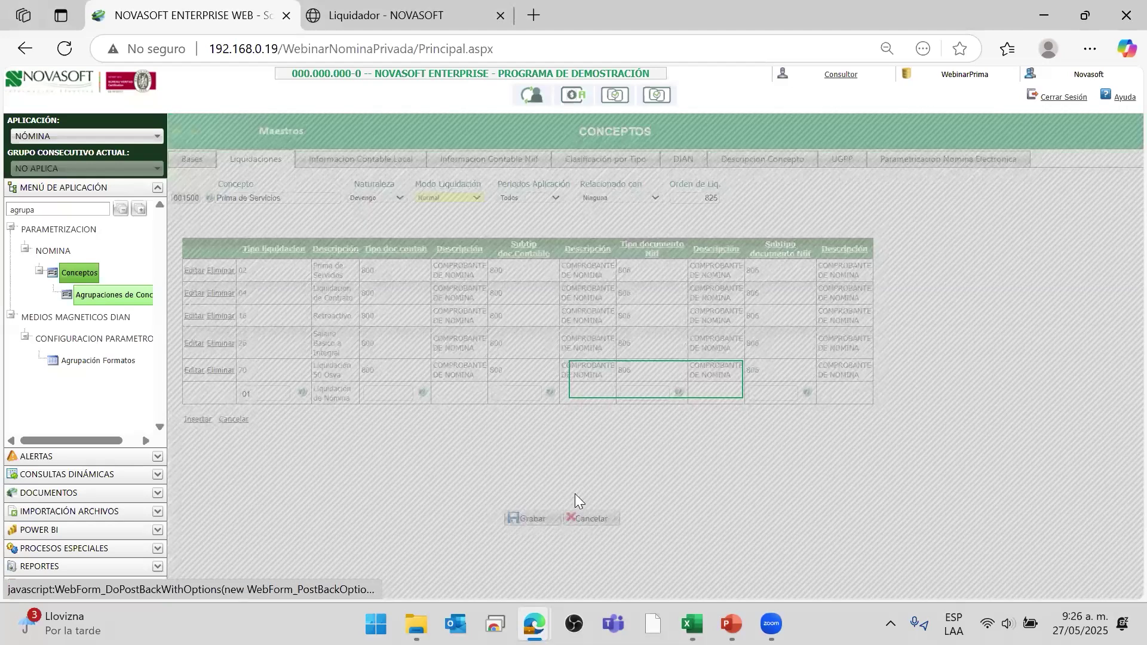
{"action": "left_click", "coordinate": [534, 520]}
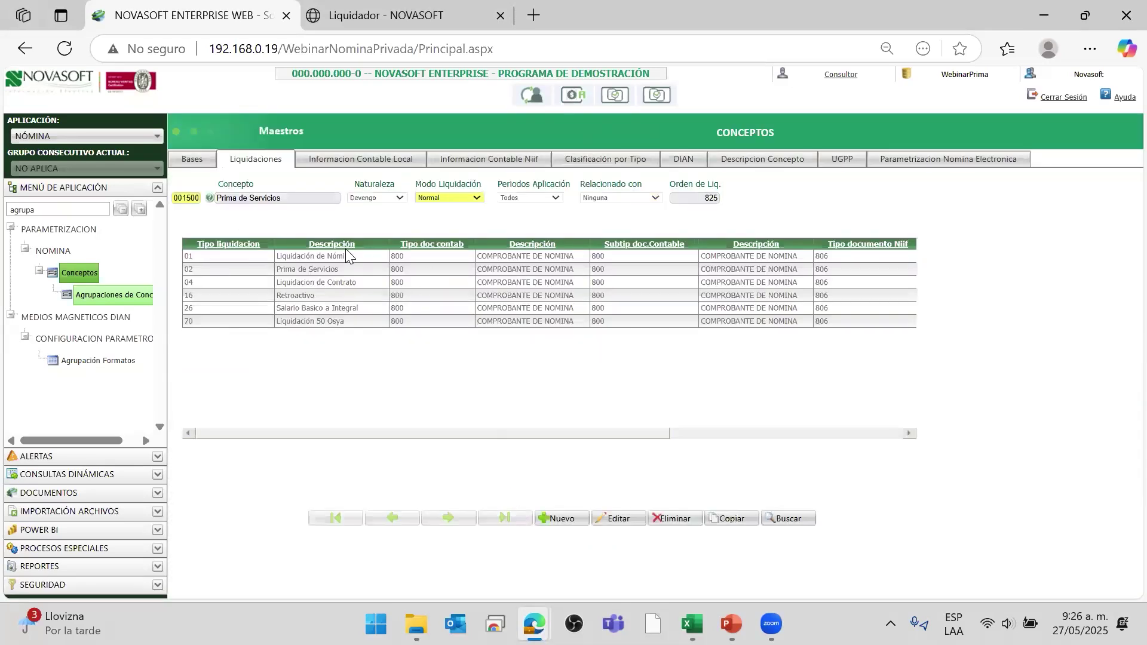
{"action": "mouse_move", "coordinate": [317, 256]}
{"action": "left_mouse_down"}
{"action": "mouse_move", "coordinate": [349, 256]}
{"action": "mouse_move", "coordinate": [295, 256]}
{"action": "mouse_move", "coordinate": [327, 255]}
{"action": "left_mouse_up"}
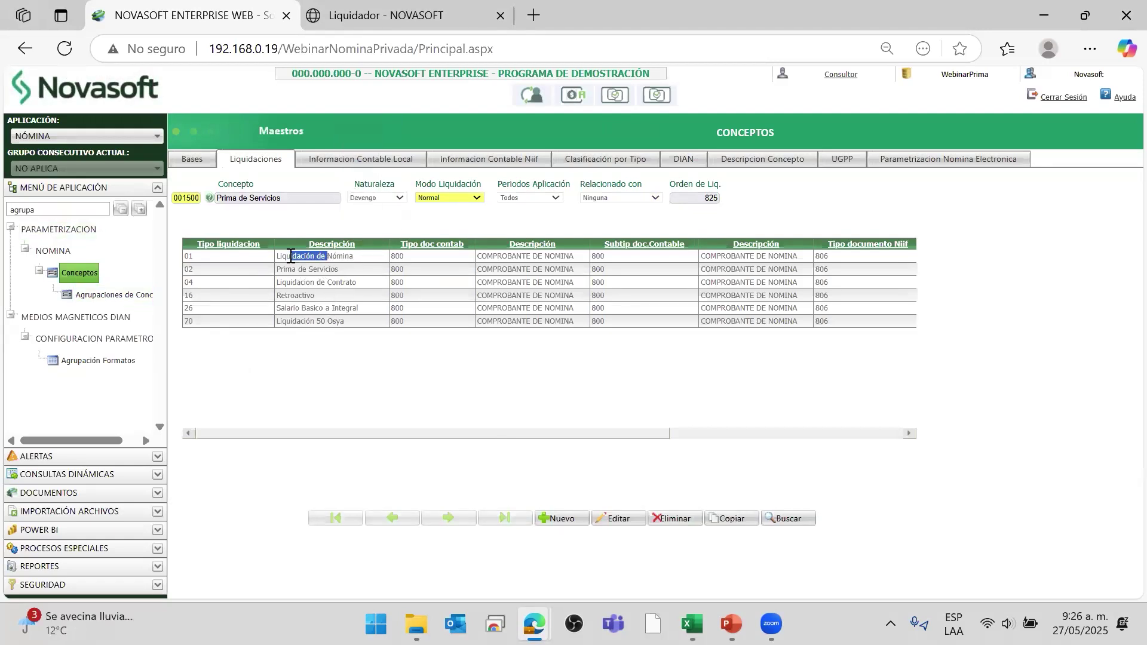
- Search the menu for 'li', open the Liquidación process and check its date calendar
{"action": "double_click", "coordinate": [24, 214]}
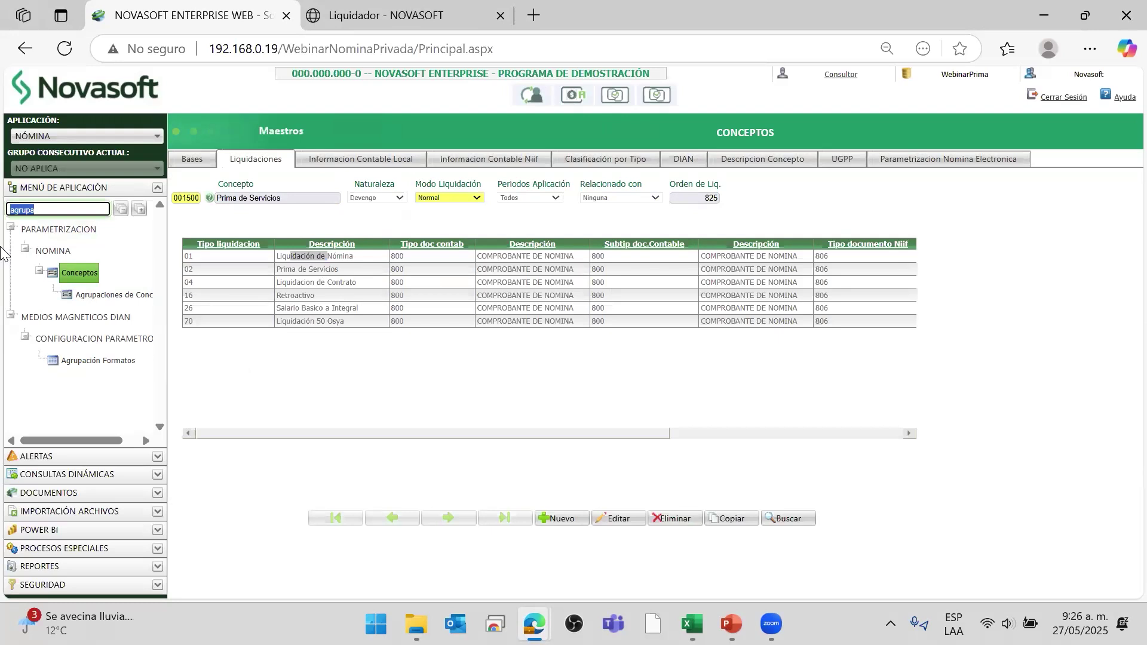
{"action": "type", "text": "liqui"}
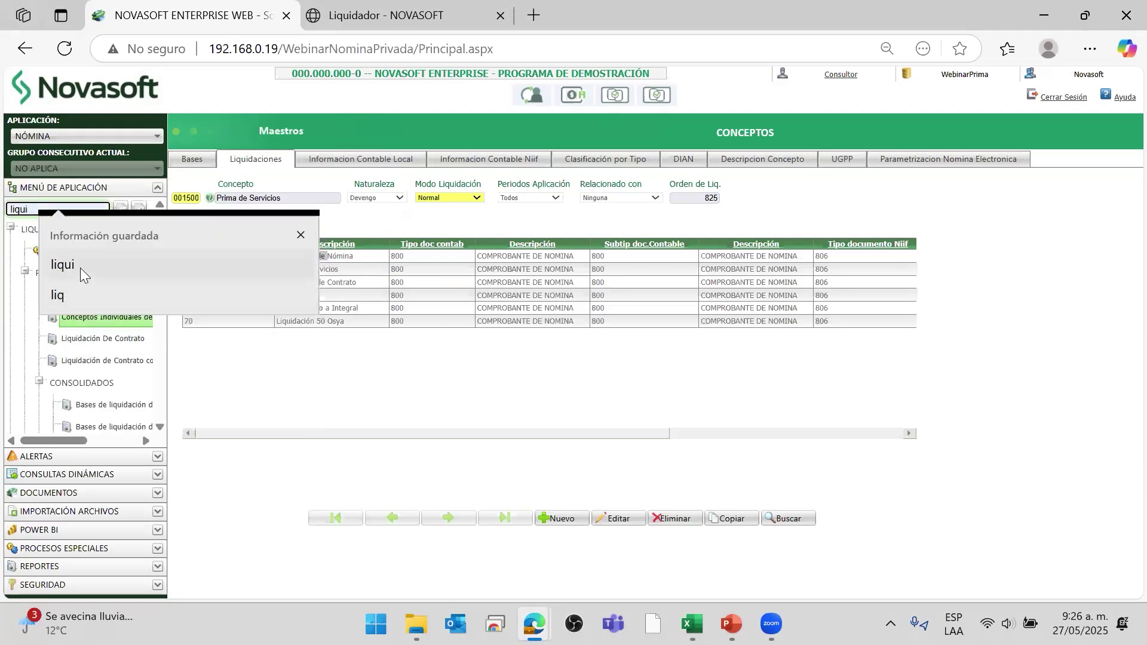
{"action": "left_click", "coordinate": [80, 267]}
{"action": "left_click", "coordinate": [78, 254]}
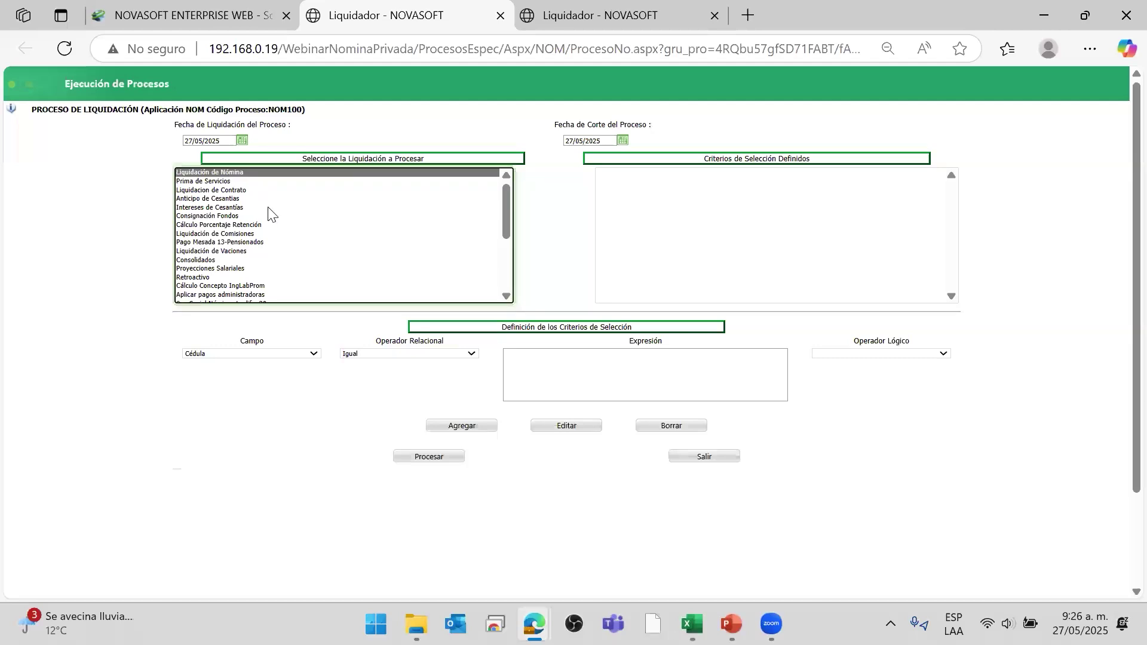
{"action": "left_click", "coordinate": [242, 141]}
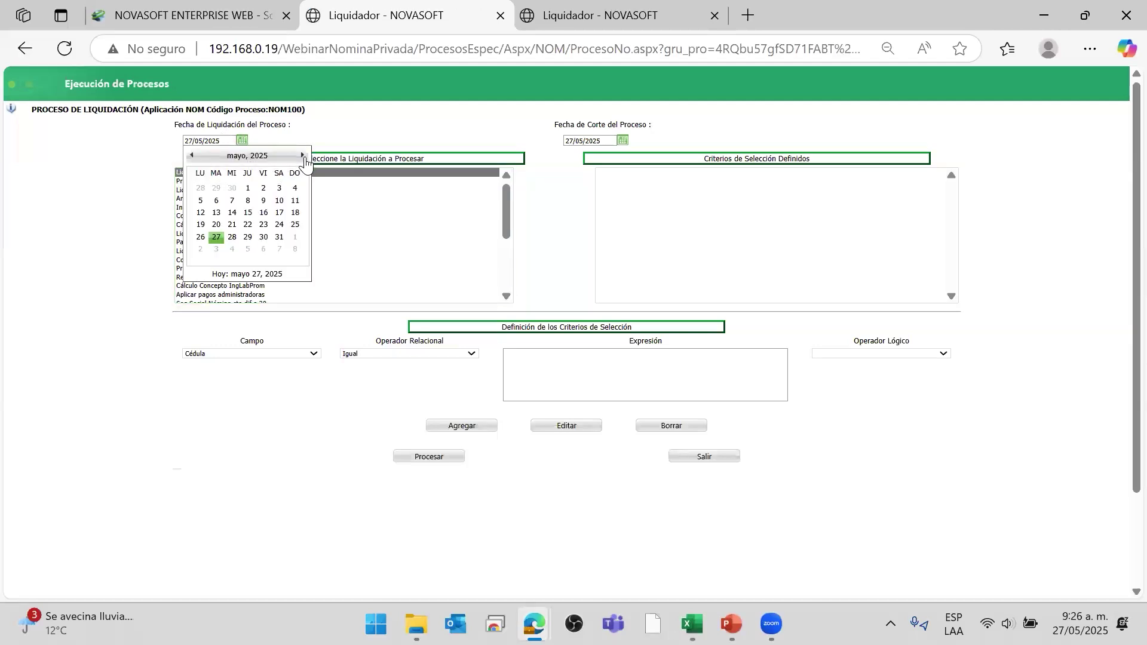
- Return to the main Novasoft tab and search the menu for 'varia'
{"action": "left_click", "coordinate": [233, 13]}
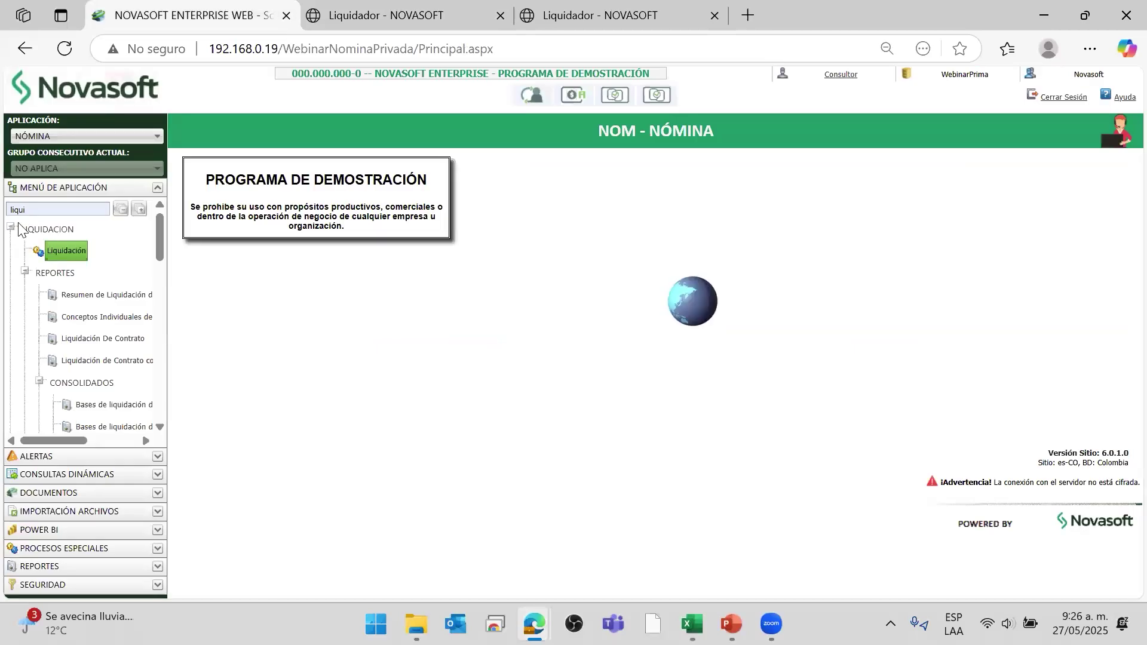
{"action": "left_click_drag", "start_coordinate": [34, 208], "coordinate": [3, 211]}
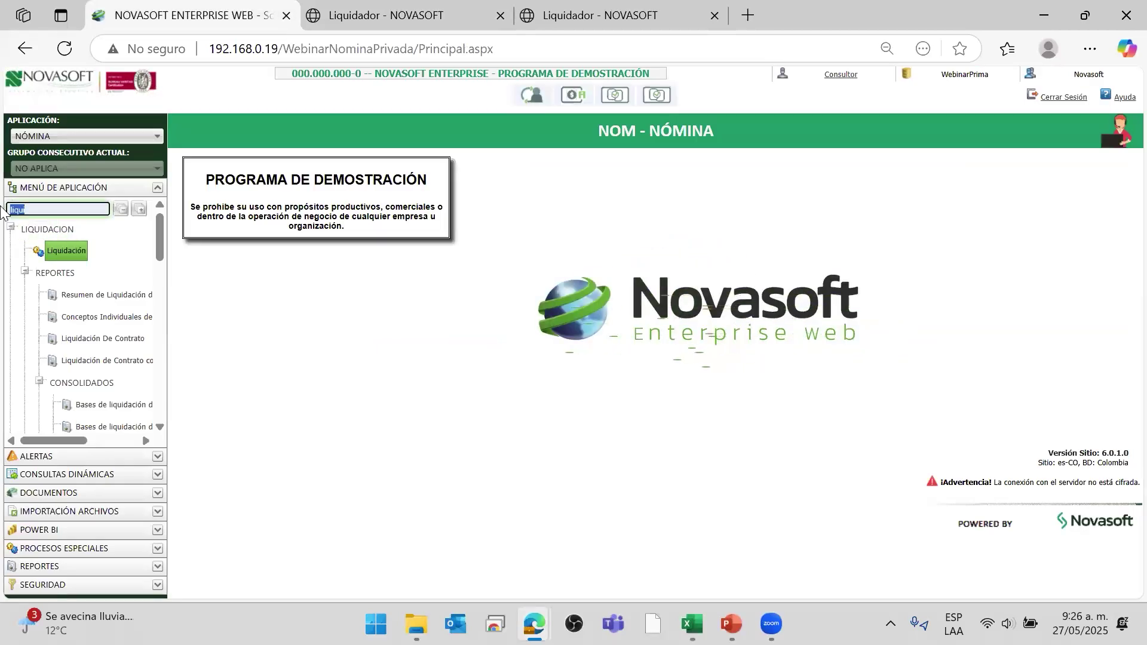
{"action": "type", "text": "vari"}
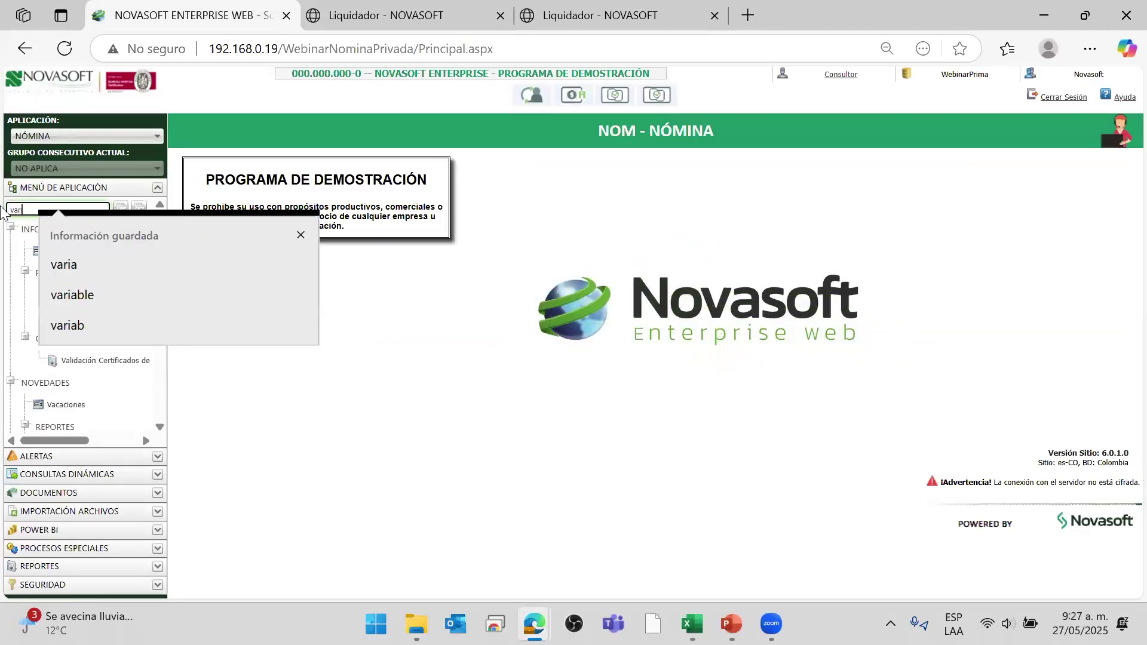
{"action": "type", "text": "a"}
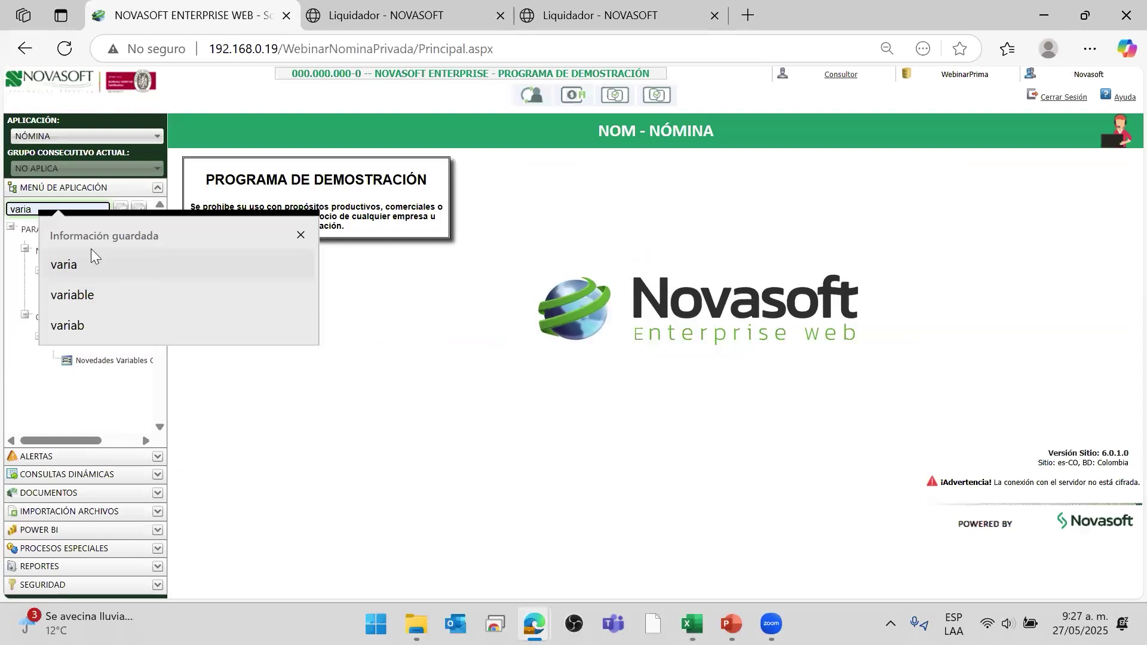
{"action": "left_click", "coordinate": [103, 275]}
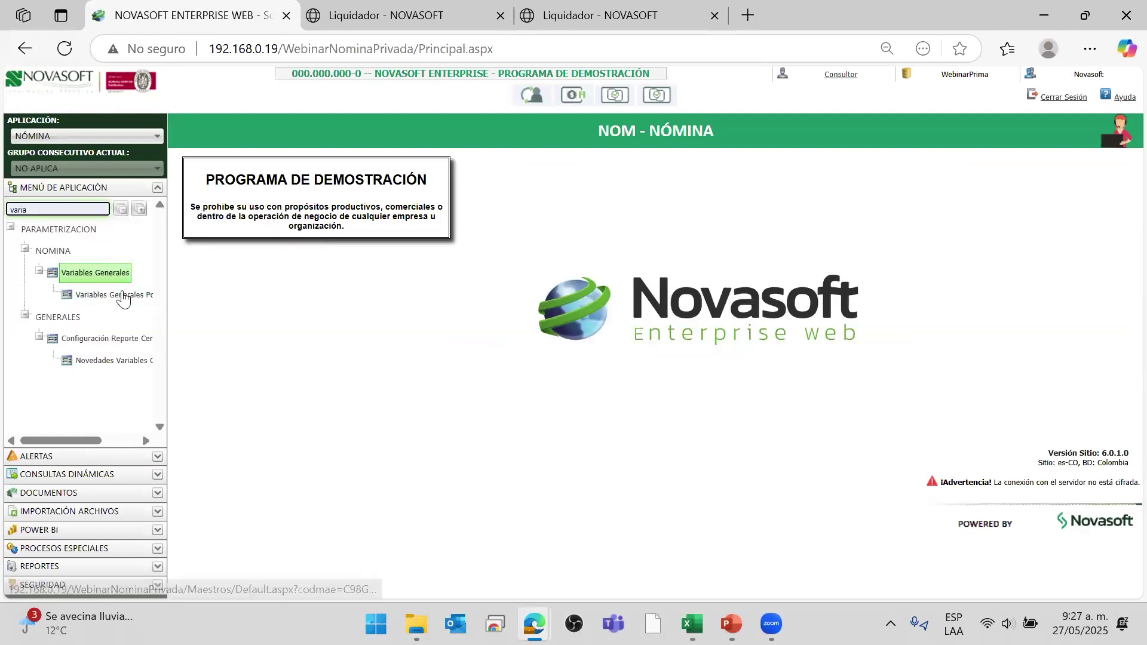
- Open Variables Generales and load variable 4, Fecha Corte Prima de Servicios
{"action": "left_click", "coordinate": [107, 279]}
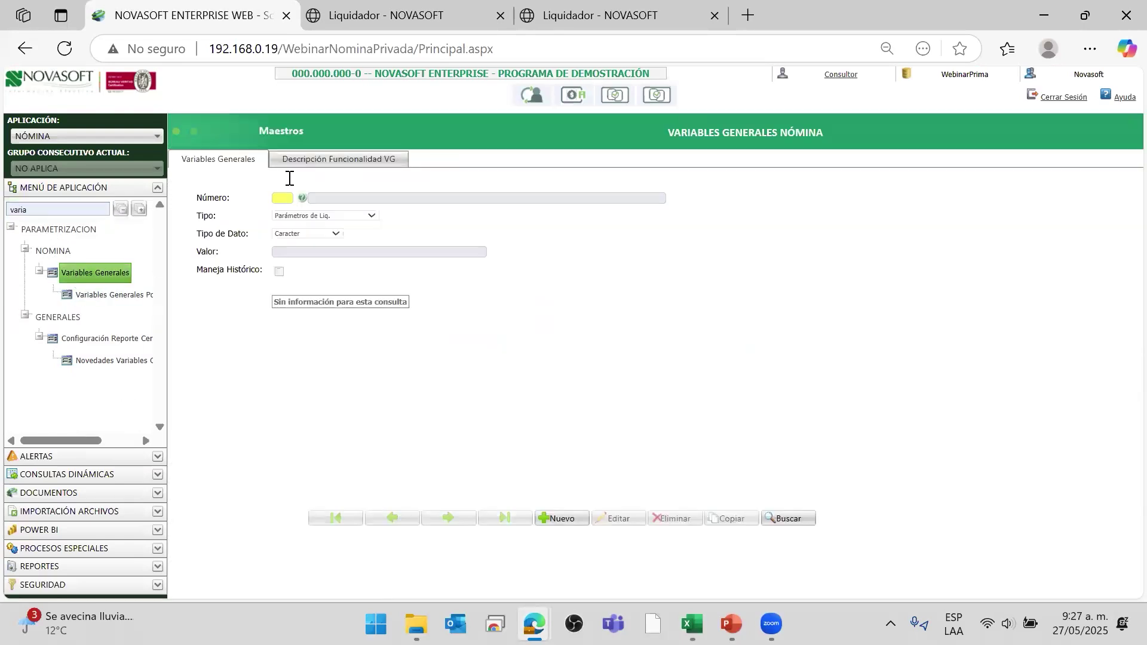
{"action": "left_click", "coordinate": [293, 197]}
{"action": "type", "text": "4"}
{"action": "left_click", "coordinate": [331, 197]}
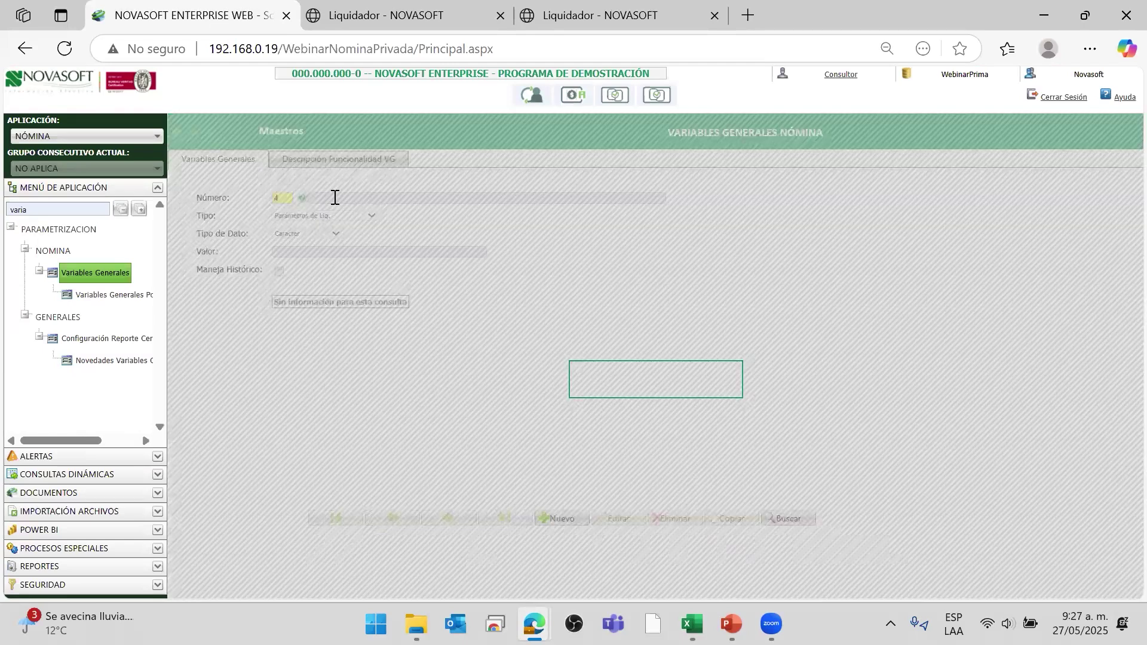
{"action": "left_click_drag", "start_coordinate": [309, 198], "coordinate": [431, 208]}
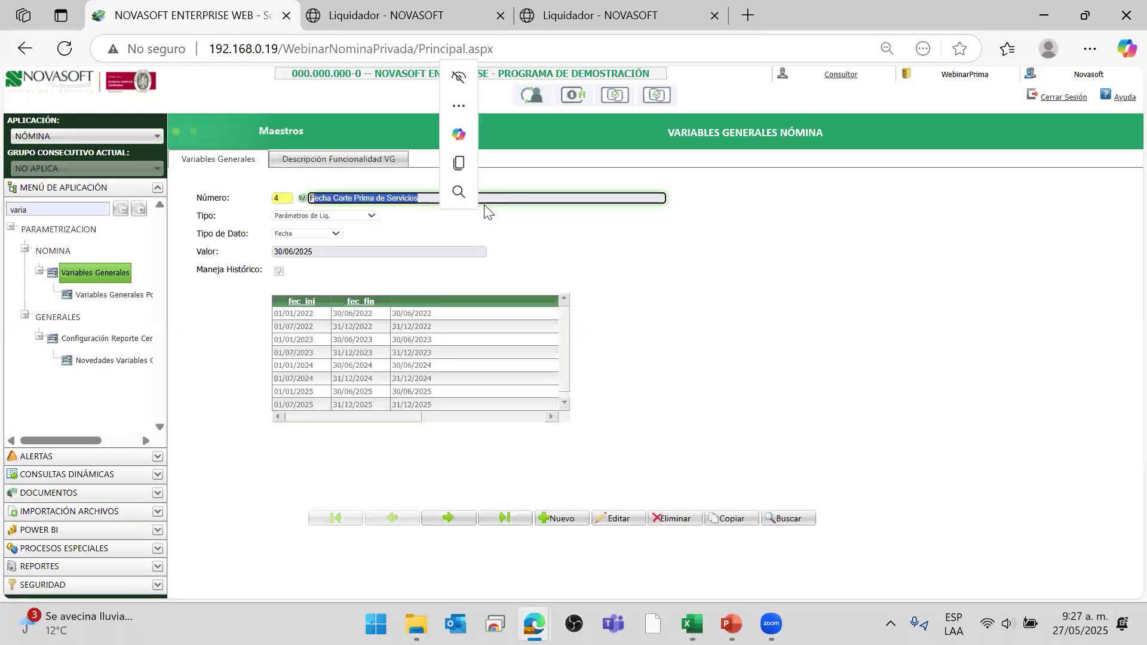
{"action": "left_click", "coordinate": [566, 245]}
{"action": "left_click_drag", "start_coordinate": [327, 198], "coordinate": [347, 197]}
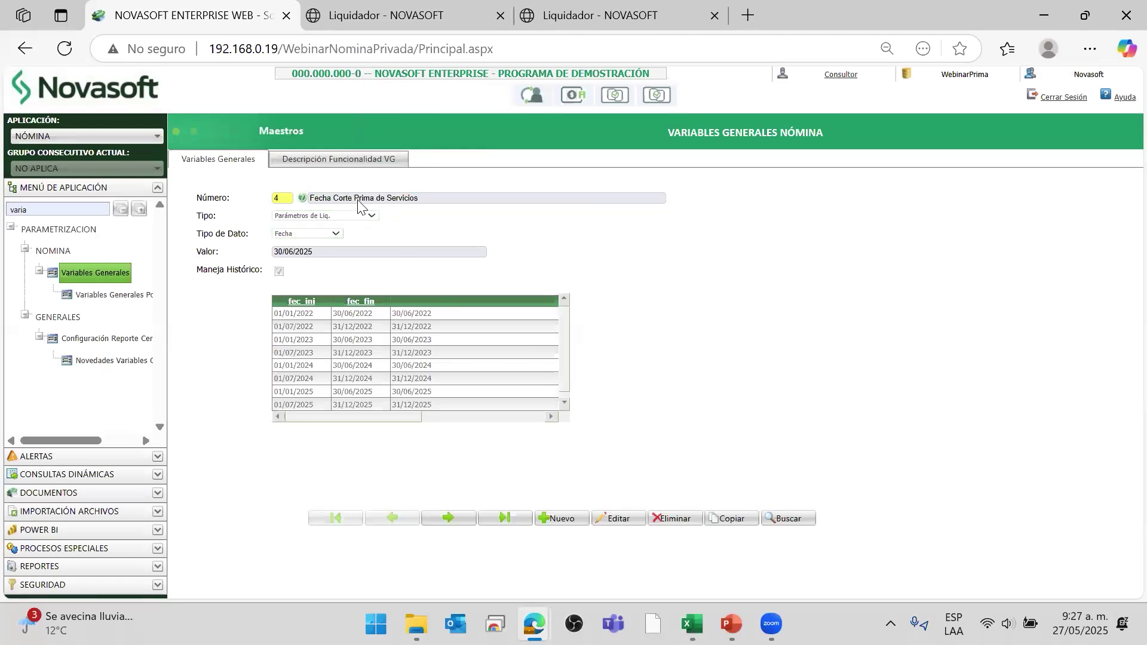
{"action": "double_click", "coordinate": [337, 197]}
- Change variable 4's value from 30/06/2025 to 31/12/2025 and save
{"action": "left_click", "coordinate": [620, 519]}
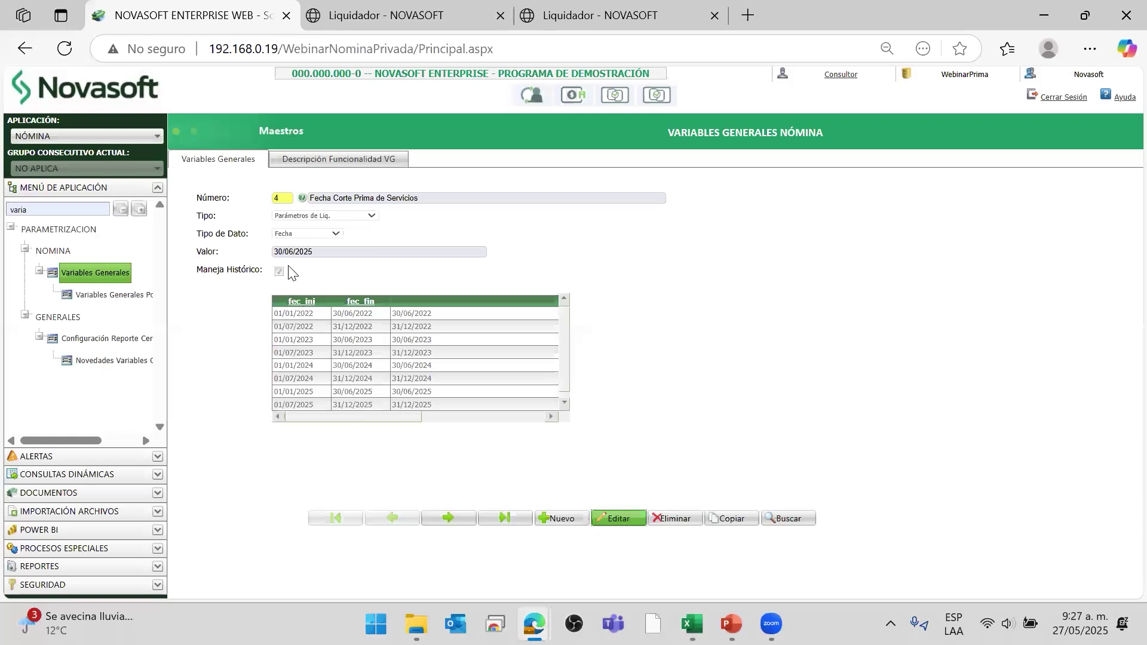
{"action": "type", "text": "31"}
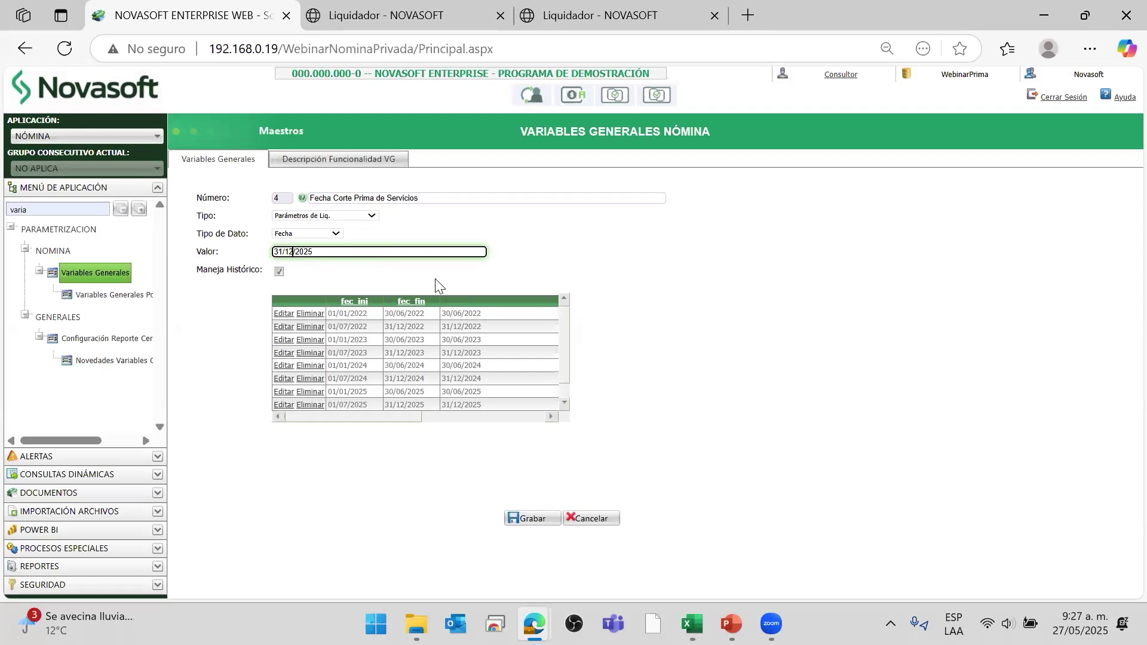
{"action": "left_click", "coordinate": [353, 297]}
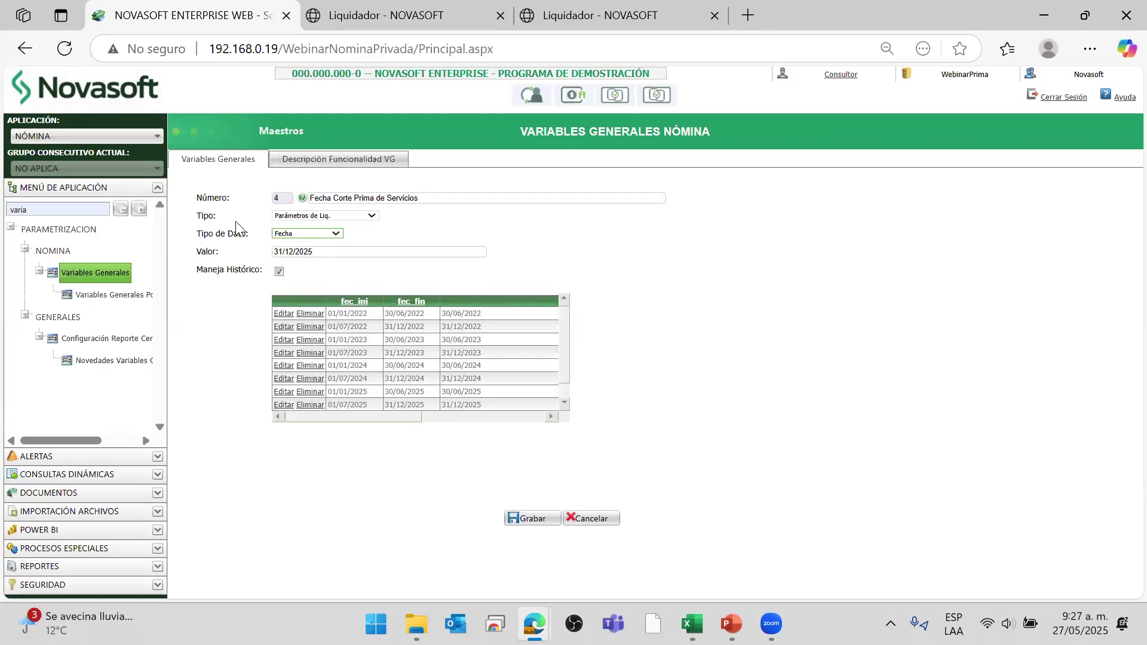
{"action": "left_click", "coordinate": [531, 519]}
{"action": "left_click_drag", "start_coordinate": [290, 198], "coordinate": [220, 197]}
- Load variable 21 Fecha Inicial Prima de Servicios and save its value as 01/07/2025
{"action": "type", "text": "21"}
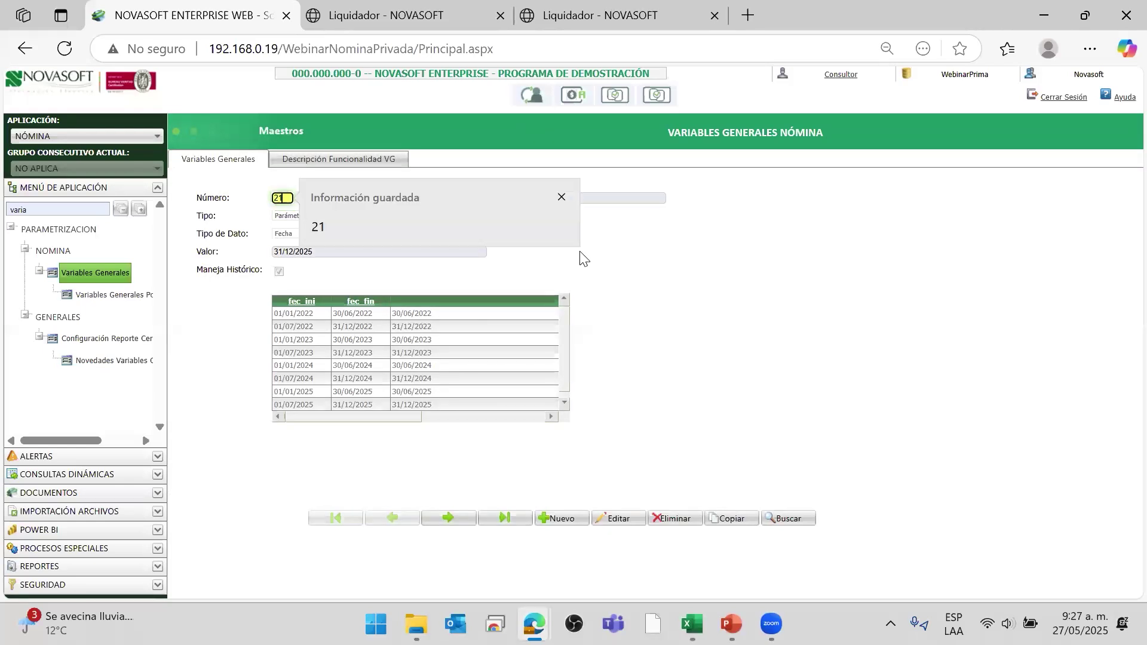
{"action": "key", "text": "Tab"}
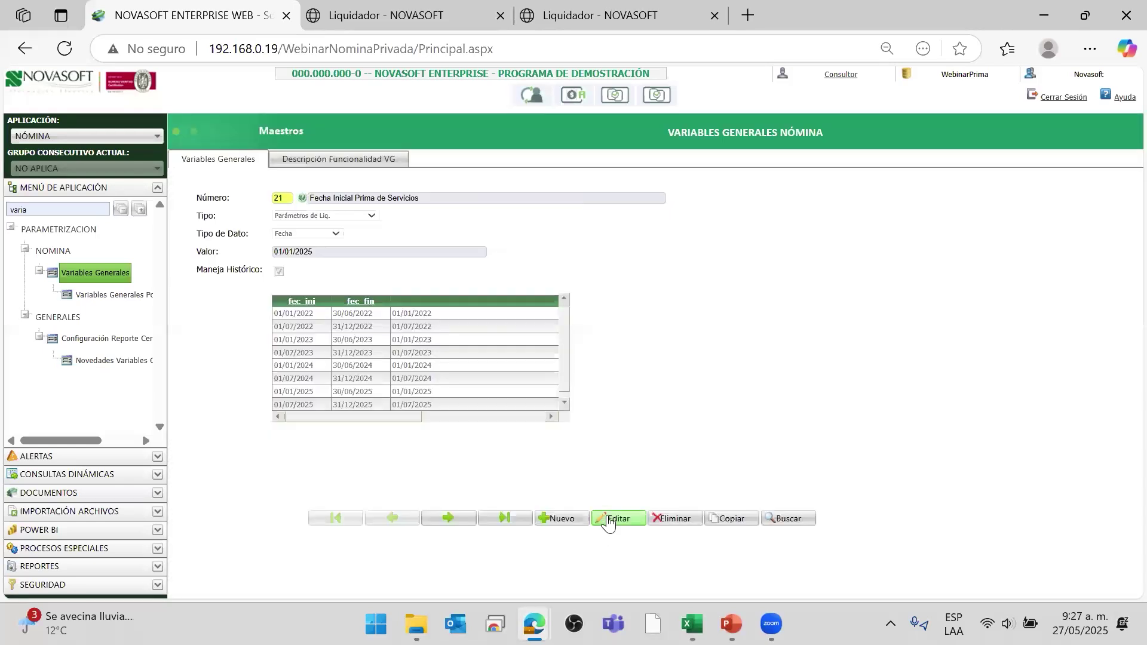
{"action": "key", "text": "Return"}
{"action": "left_click", "coordinate": [298, 247]}
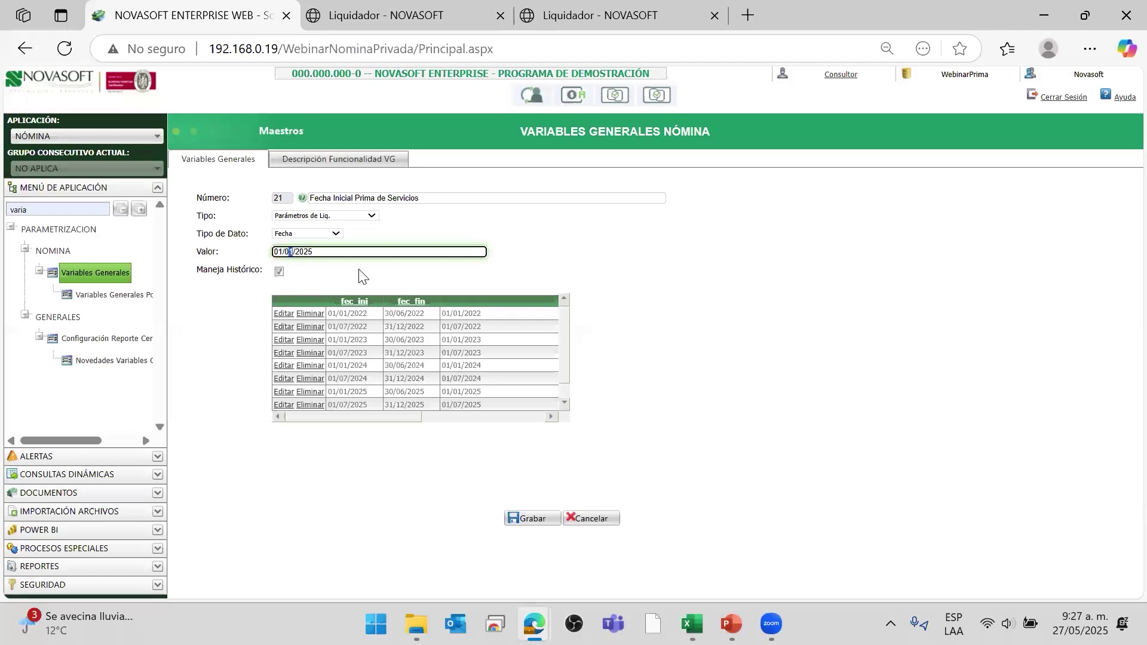
{"action": "left_click", "coordinate": [612, 277]}
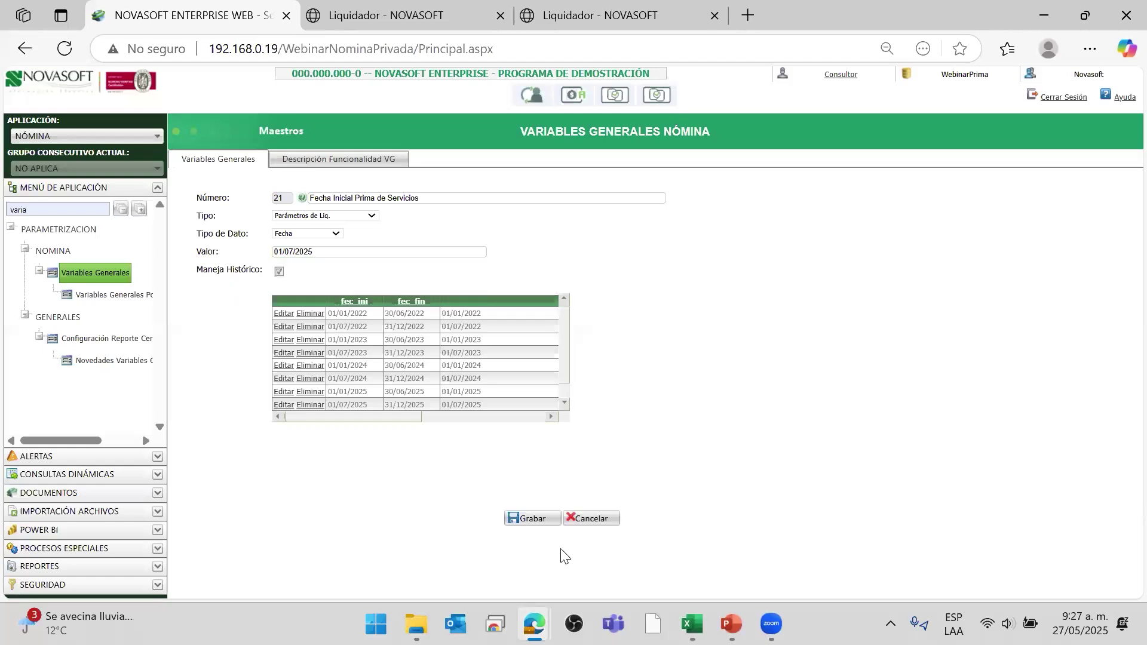
{"action": "left_click", "coordinate": [532, 518]}
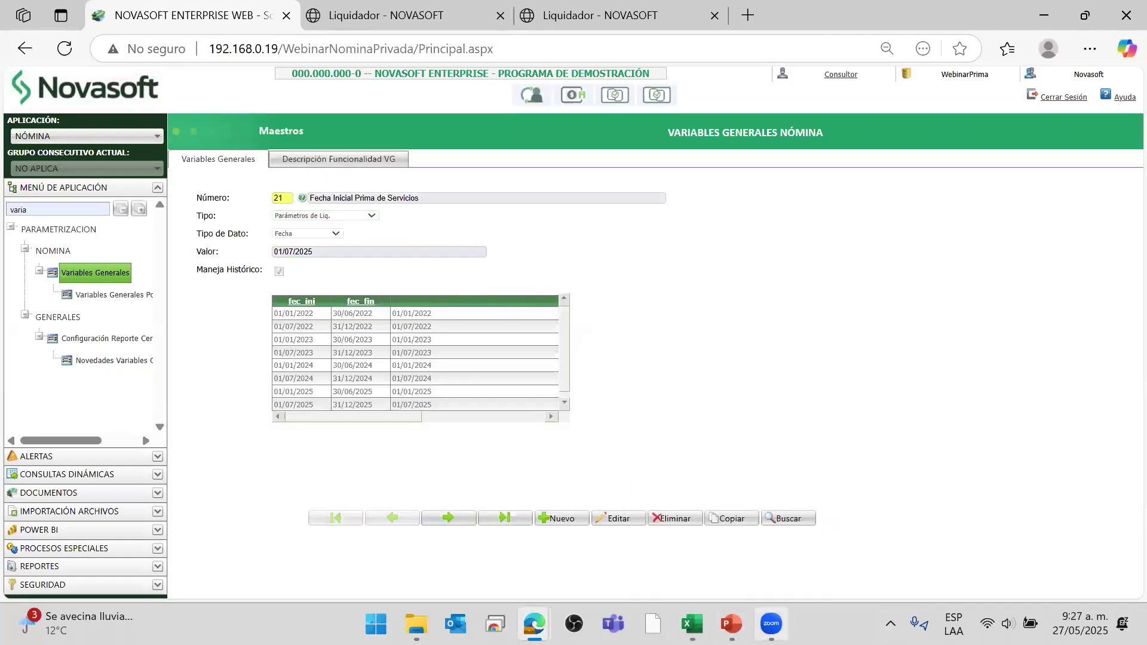
{"action": "left_click", "coordinate": [731, 624]}
{"action": "left_click", "coordinate": [731, 624]}
- Switch to the Liquidador tab and close the duplicate liquidation tab
{"action": "double_click", "coordinate": [402, 325]}
{"action": "left_click", "coordinate": [771, 337]}
{"action": "left_click", "coordinate": [392, 9]}
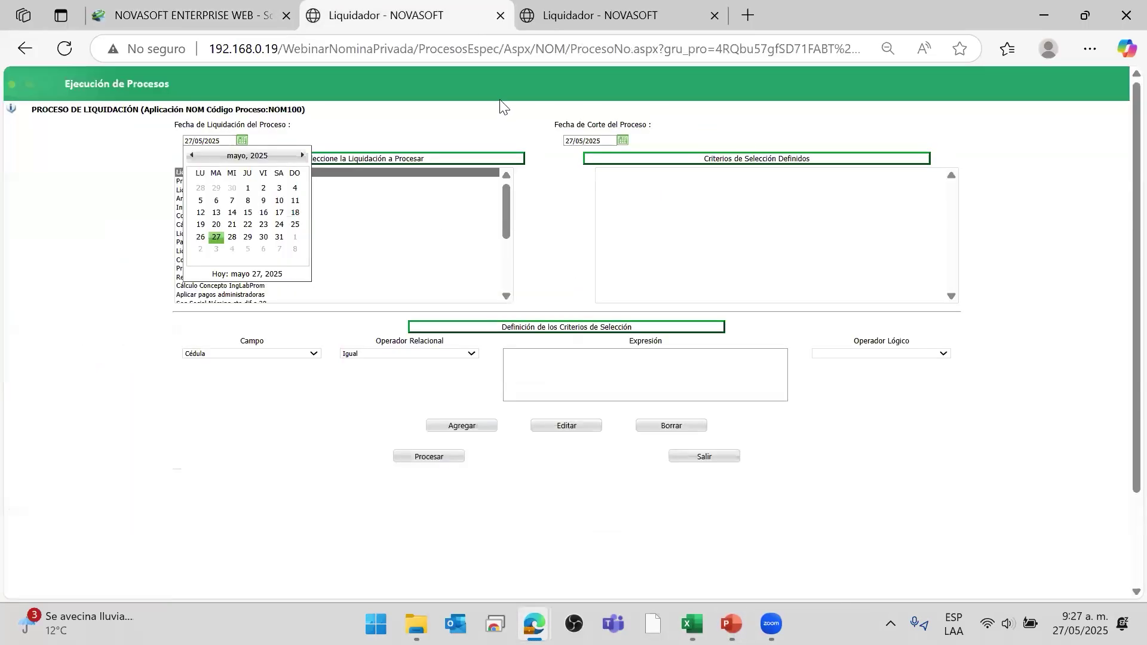
{"action": "left_click", "coordinate": [714, 16]}
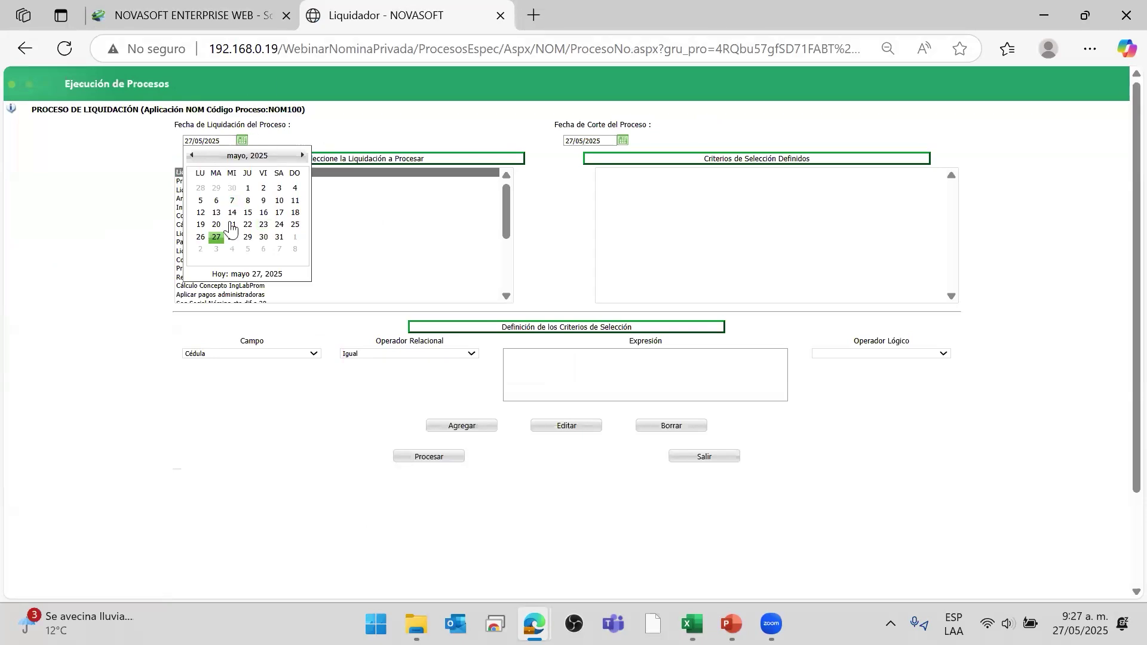
- Set the Fecha de Liquidación to 15/12/2025
{"action": "left_click", "coordinate": [302, 156]}
{"action": "left_click", "coordinate": [302, 156]}
{"action": "left_click", "coordinate": [303, 156]}
{"action": "left_click", "coordinate": [302, 157]}
{"action": "left_click", "coordinate": [303, 157]}
{"action": "left_click", "coordinate": [302, 156]}
{"action": "left_click", "coordinate": [302, 156]}
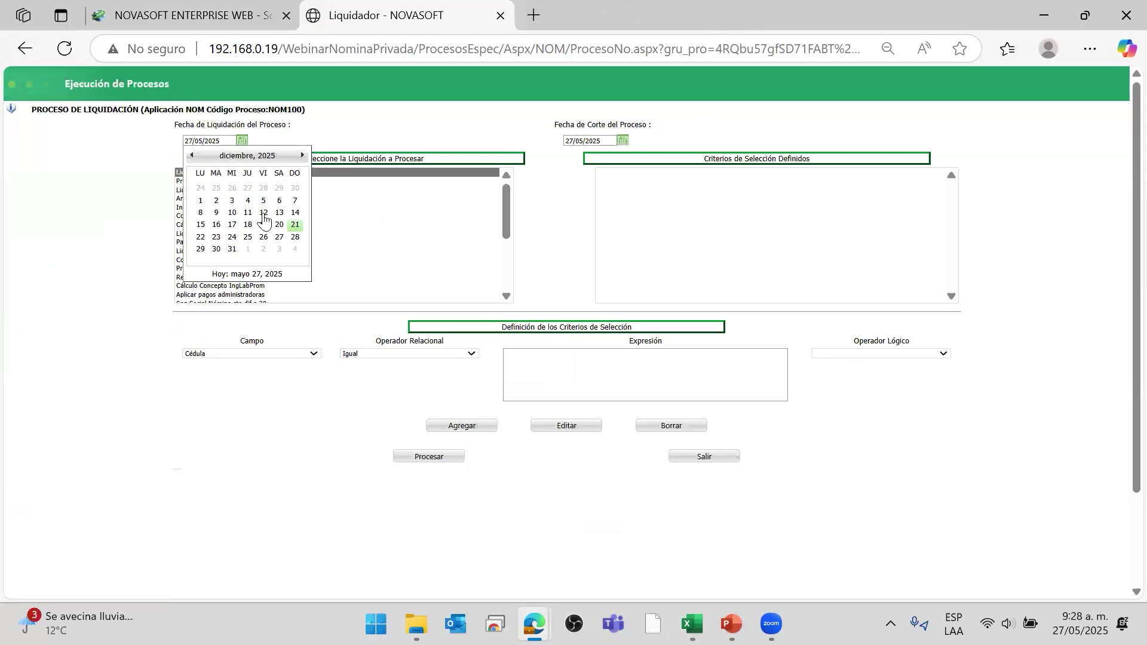
{"action": "left_click", "coordinate": [200, 225]}
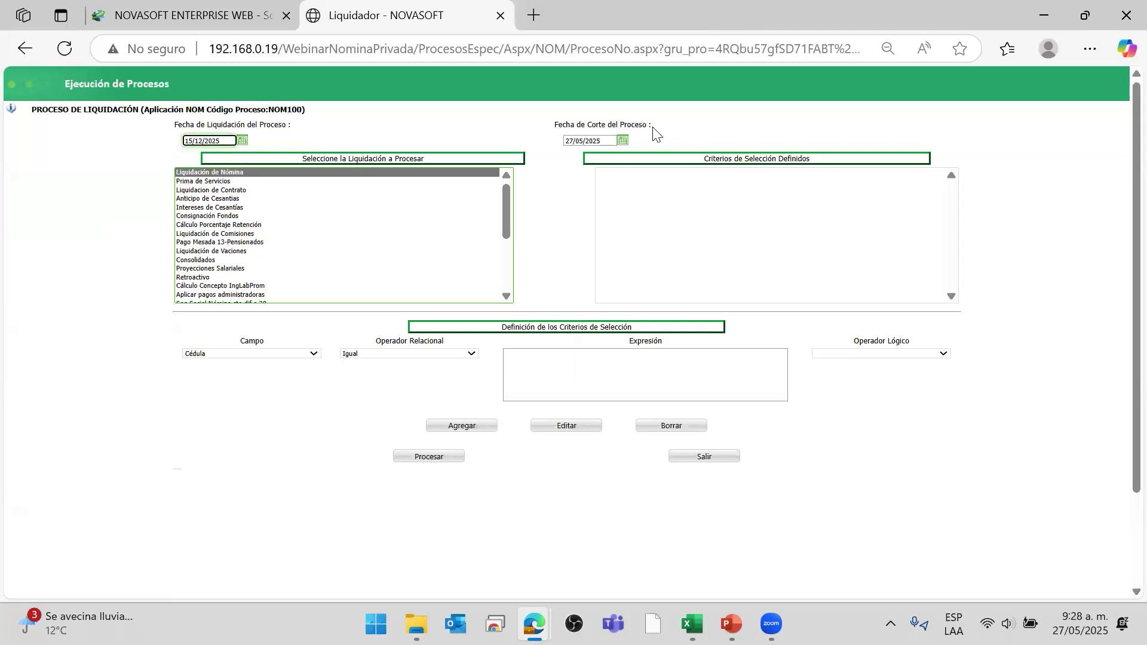
- Set the Fecha de Corte to 15/12/2025
{"action": "left_click", "coordinate": [624, 143]}
{"action": "left_click", "coordinate": [684, 156]}
{"action": "left_click", "coordinate": [684, 157]}
{"action": "left_click", "coordinate": [684, 157]}
{"action": "left_click", "coordinate": [684, 157]}
{"action": "left_click", "coordinate": [685, 157]}
{"action": "left_click", "coordinate": [684, 156]}
{"action": "left_click", "coordinate": [684, 157]}
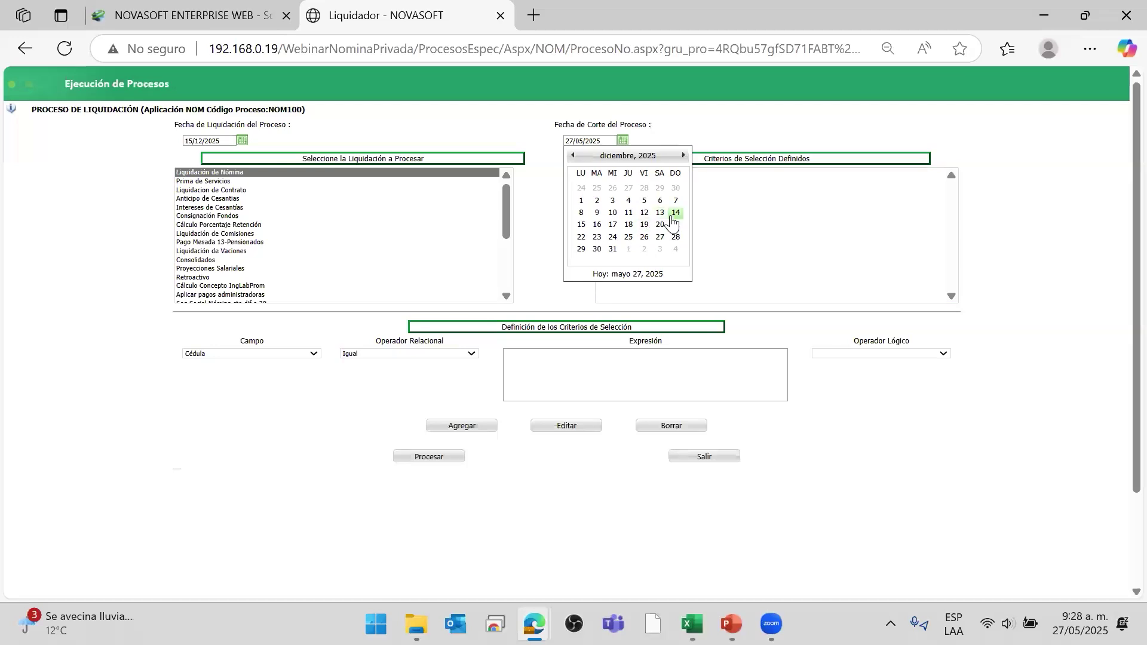
{"action": "left_click", "coordinate": [581, 225]}
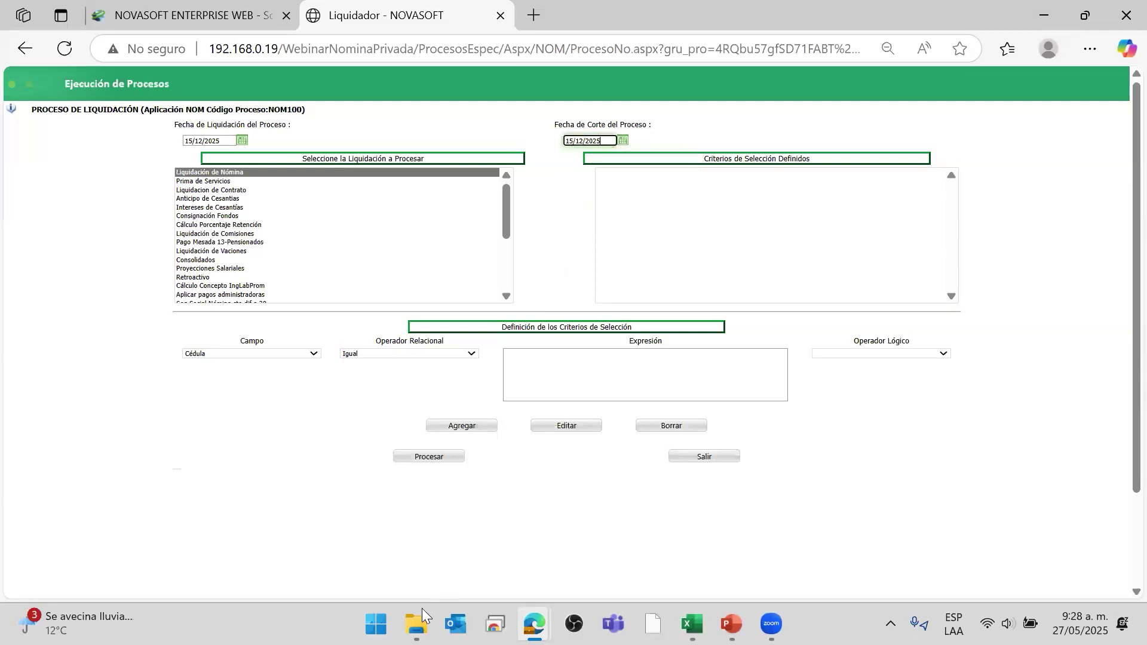
{"action": "left_click", "coordinate": [691, 624]}
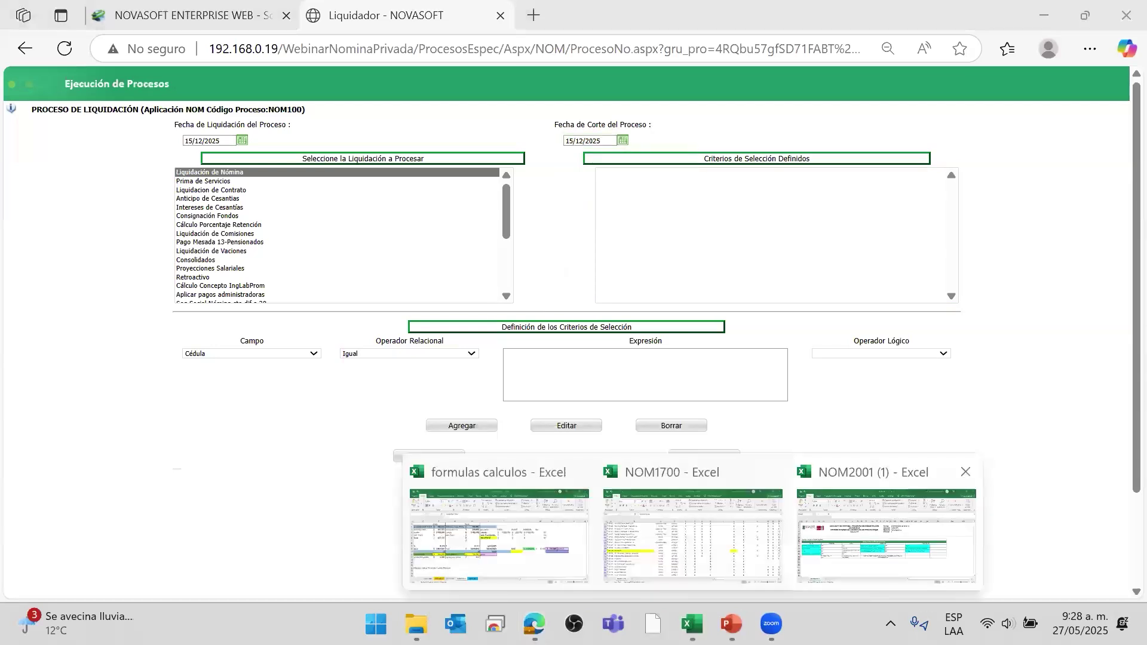
- Copy the employee code from cell A1 of the employee's sheet in formulas calculos
{"action": "left_click", "coordinate": [499, 532]}
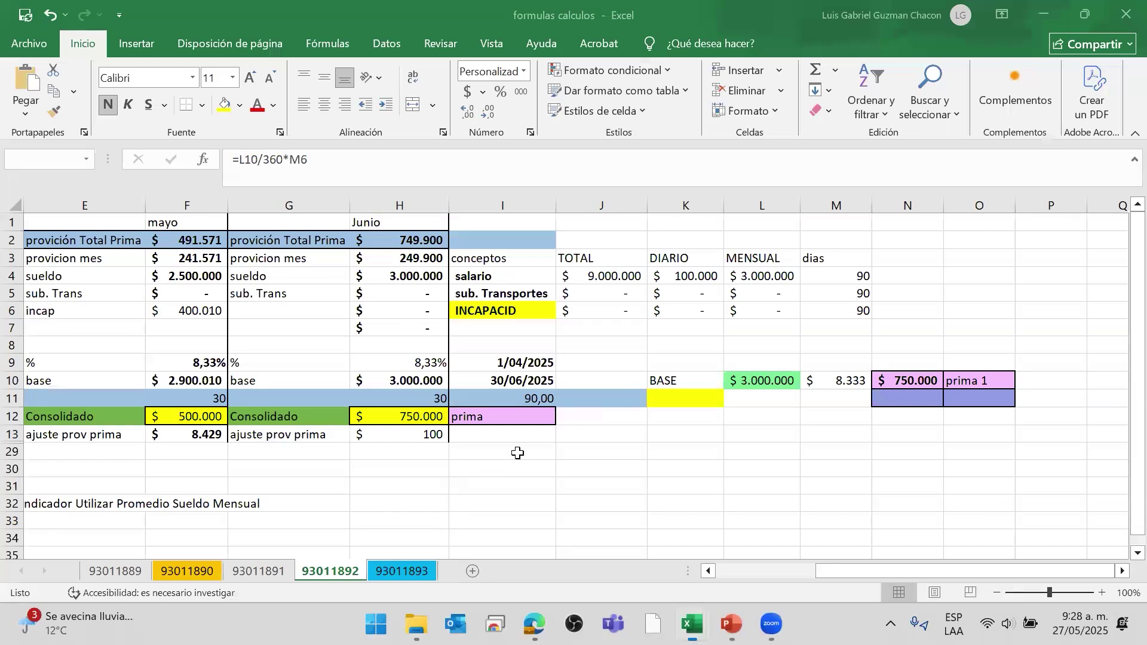
{"action": "left_click", "coordinate": [516, 397]}
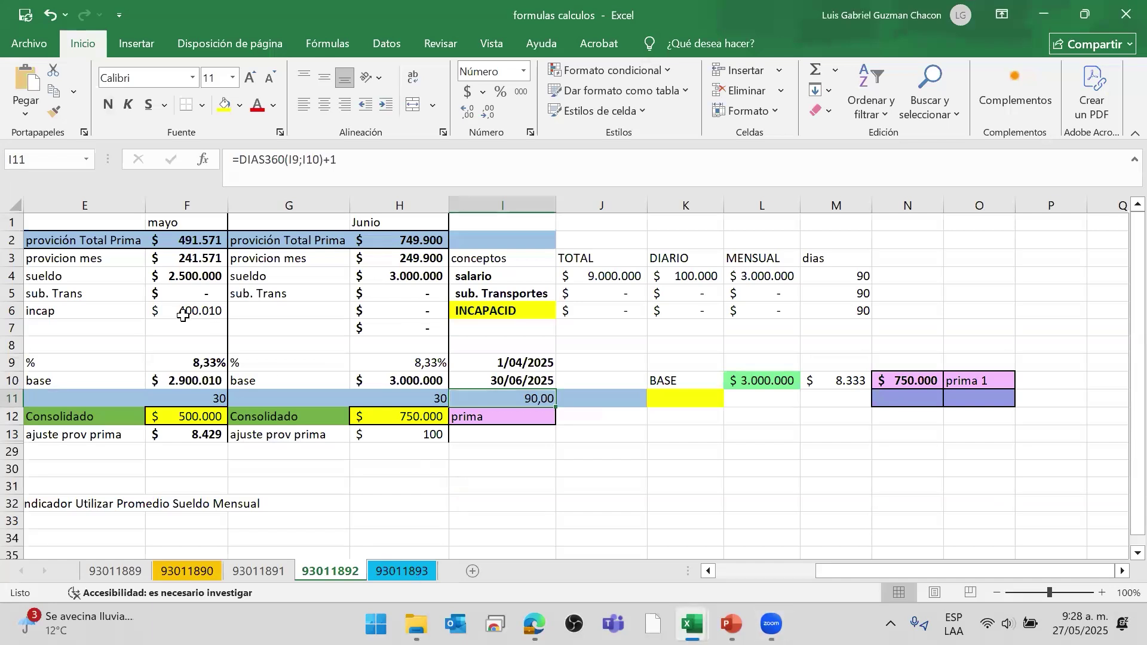
{"action": "left_click", "coordinate": [391, 571]}
{"action": "left_click", "coordinate": [90, 226]}
{"action": "left_click_drag", "start_coordinate": [349, 177], "coordinate": [227, 164]}
{"action": "key", "text": "ctrl+c"}
{"action": "key", "text": "Escape"}
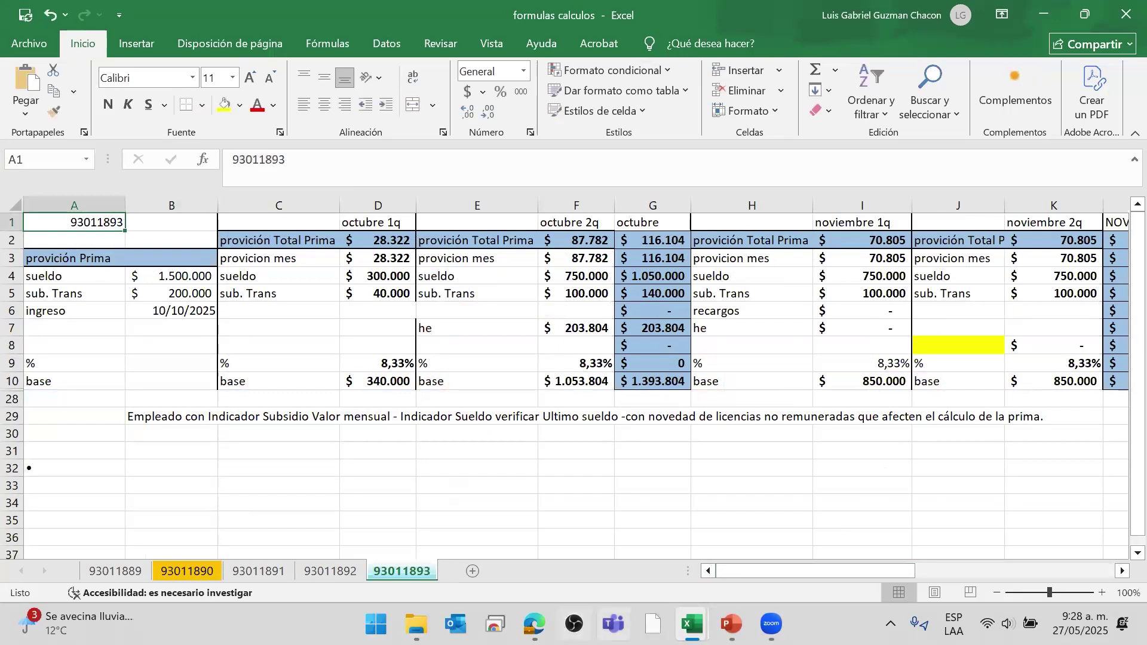
- Paste the employee code into the Liquidador Expresión field and add it to the criteria
{"action": "mouse_move", "coordinate": [533, 625]}
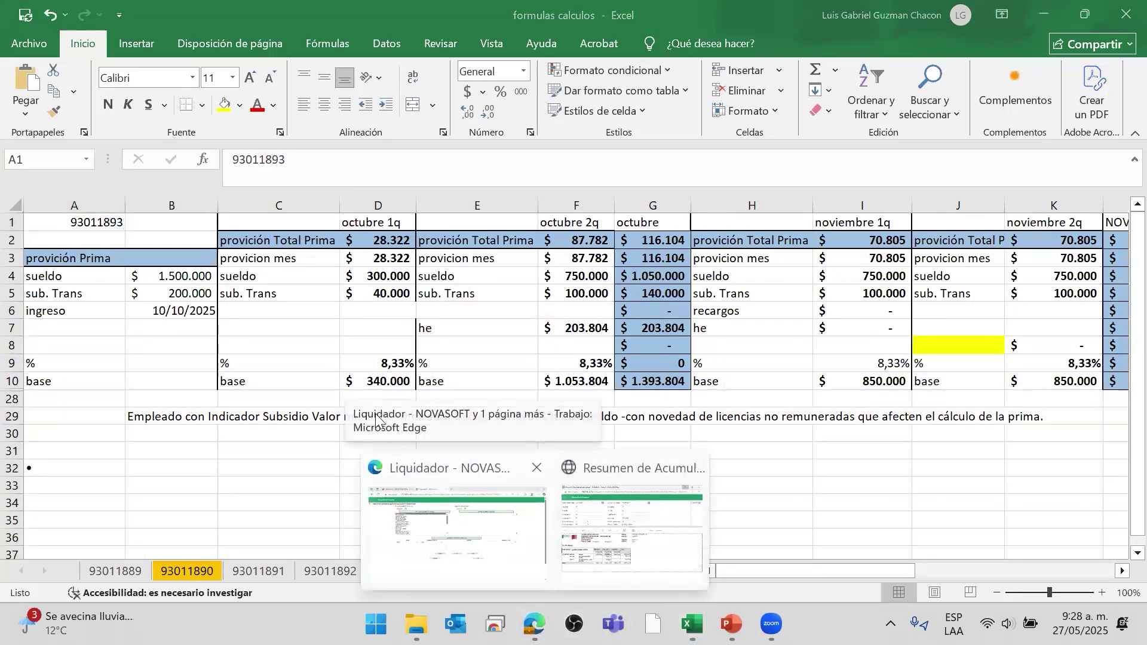
{"action": "left_click", "coordinate": [474, 546]}
{"action": "left_click", "coordinate": [541, 366]}
{"action": "key", "text": "ctrl+v"}
{"action": "left_click", "coordinate": [478, 426]}
- Run the liquidation and review the historical-movement warning for liquidation type 01
{"action": "left_click", "coordinate": [449, 458]}
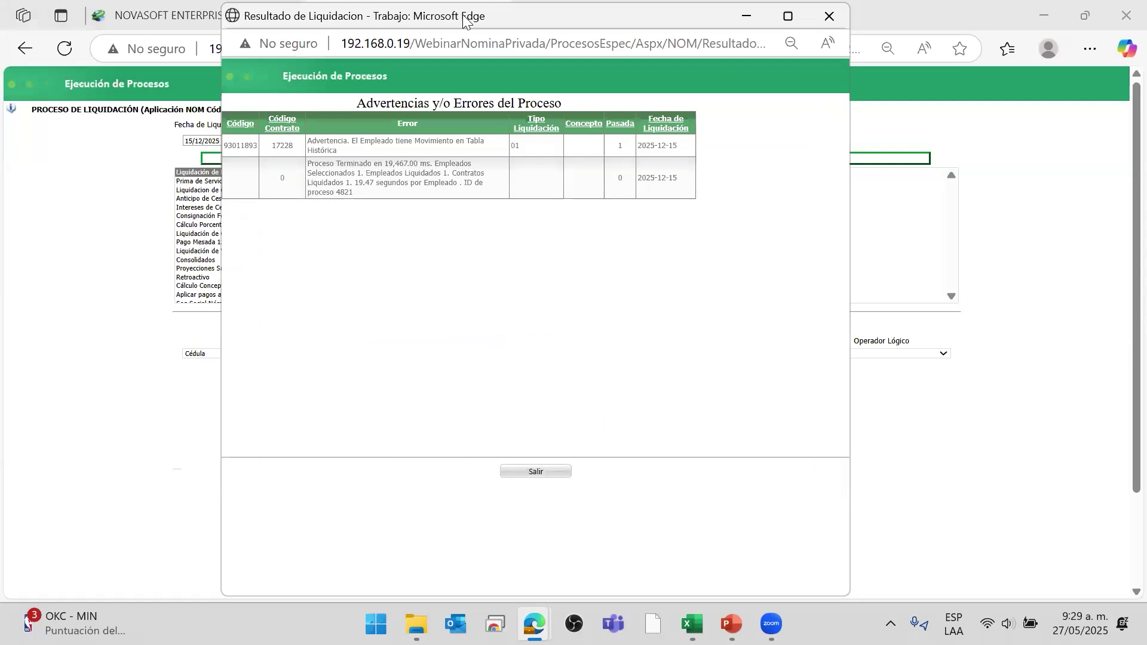
{"action": "left_click_drag", "start_coordinate": [345, 182], "coordinate": [371, 187]}
{"action": "left_click", "coordinate": [336, 180]}
{"action": "double_click", "coordinate": [417, 180]}
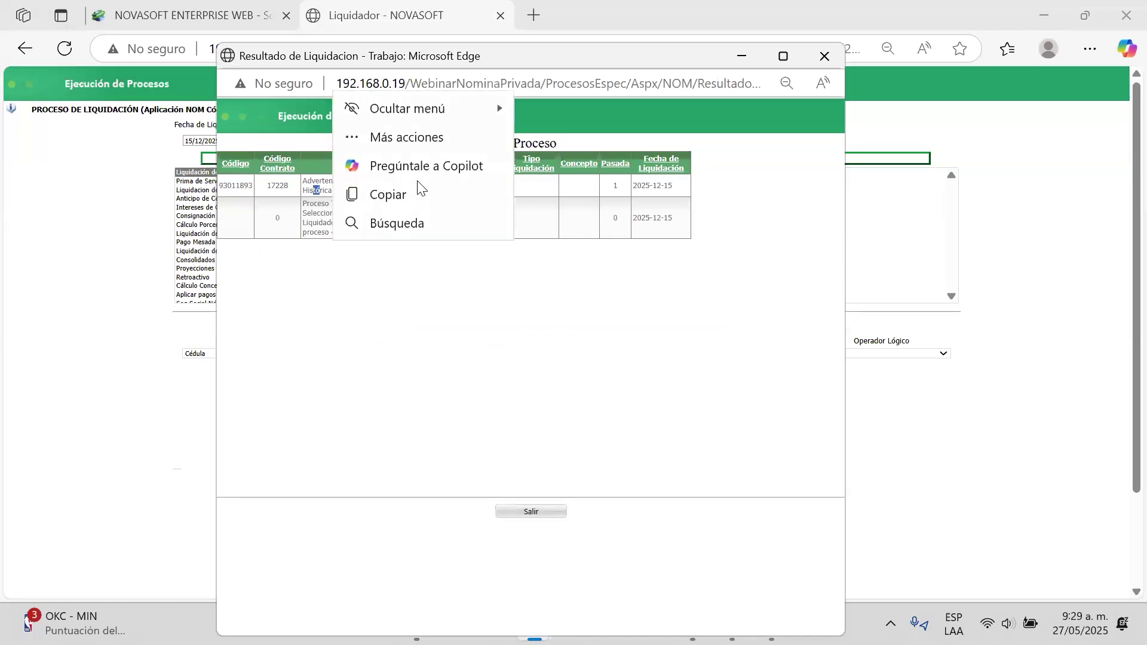
{"action": "left_click", "coordinate": [417, 181]}
{"action": "double_click", "coordinate": [510, 185]}
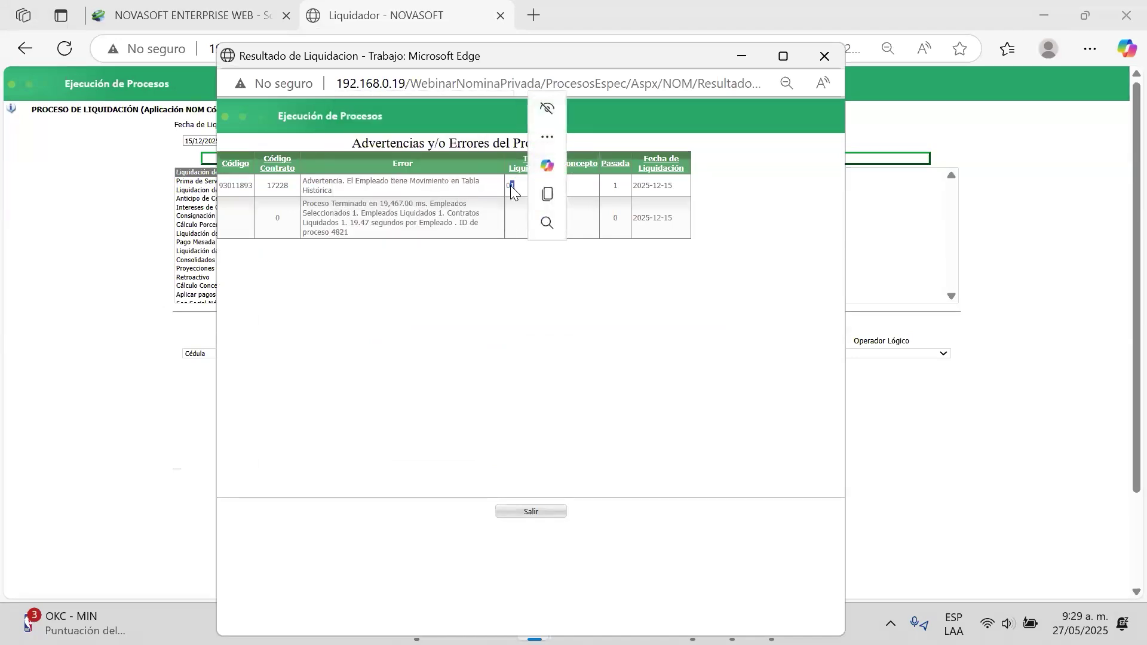
{"action": "left_click", "coordinate": [510, 186]}
{"action": "double_click", "coordinate": [510, 185]}
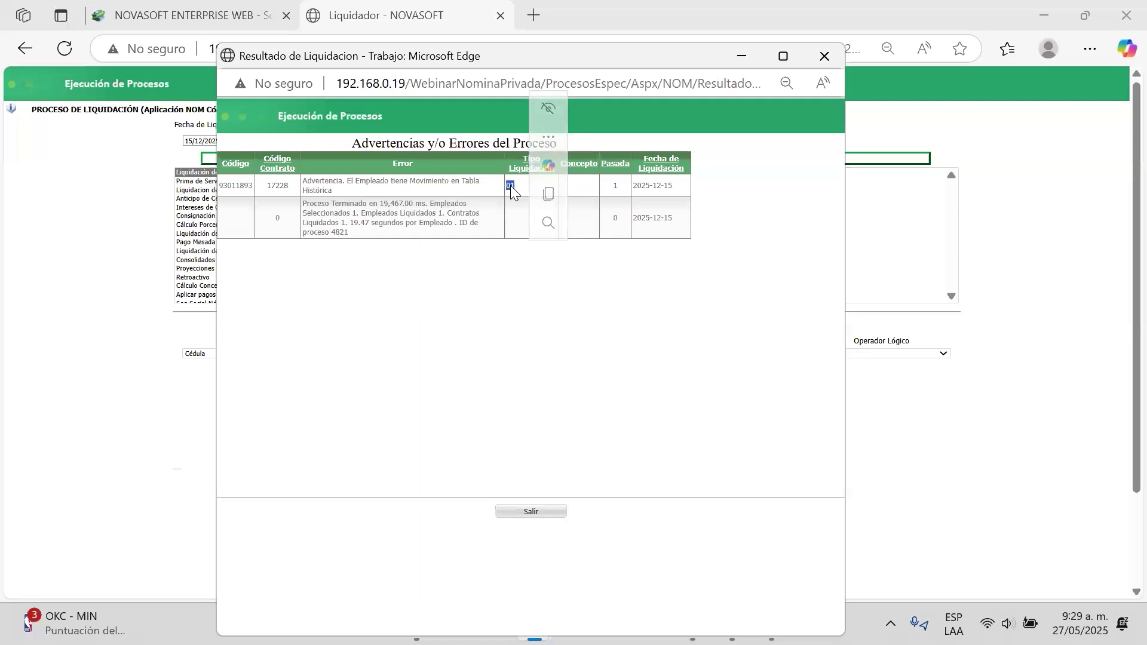
{"action": "left_click", "coordinate": [261, 246]}
- Review the process summary and liquidation date, then close the results window
{"action": "left_click_drag", "start_coordinate": [358, 233], "coordinate": [361, 184]}
{"action": "left_click_drag", "start_coordinate": [650, 186], "coordinate": [664, 186]}
{"action": "left_click", "coordinate": [670, 186]}
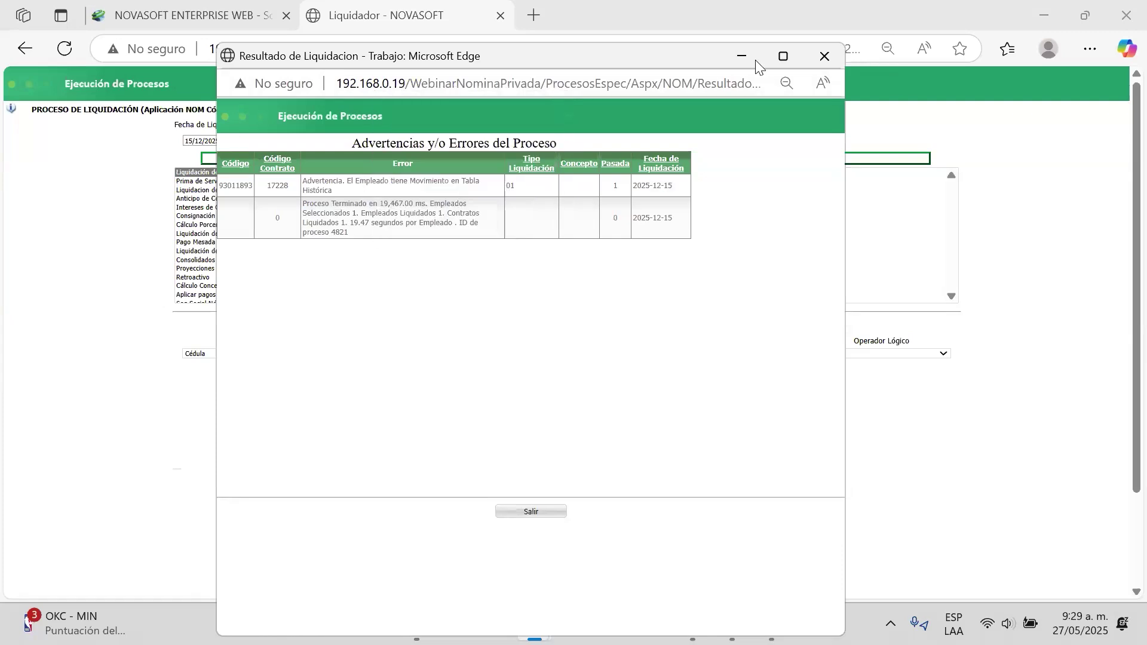
{"action": "left_click", "coordinate": [226, 12]}
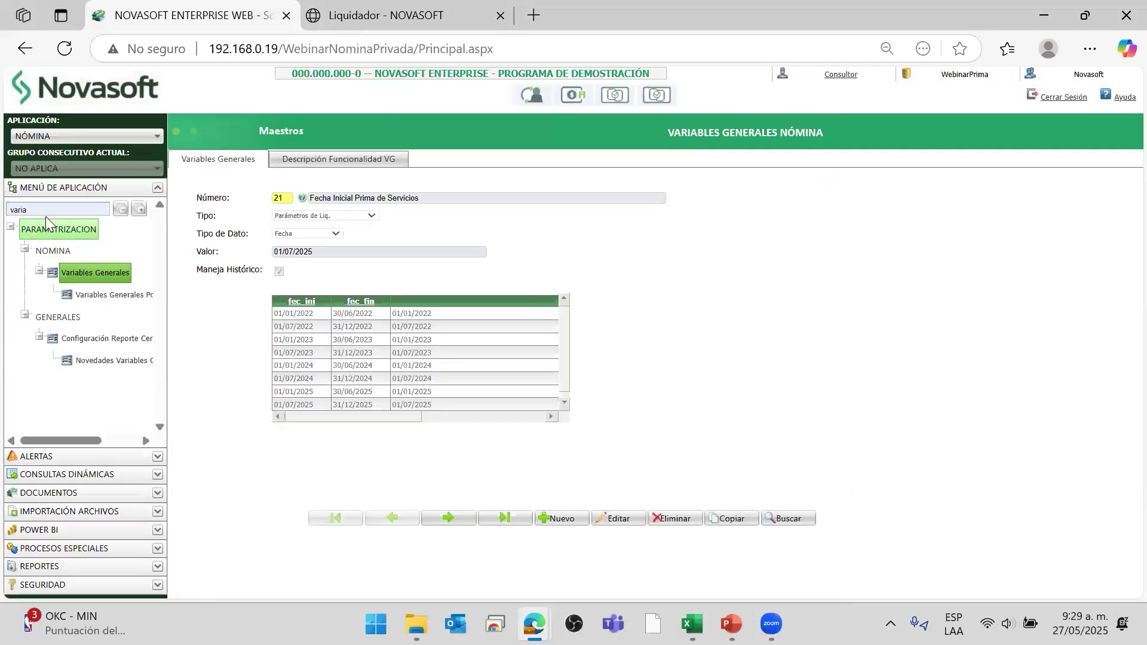
- Search the menu for 'tipos de c' and open Tipos de Contrato to view type 60's Cesantías - Prima settings
{"action": "left_click", "coordinate": [46, 211]}
{"action": "key", "text": "ctrl+a"}
{"action": "type", "text": "comp"}
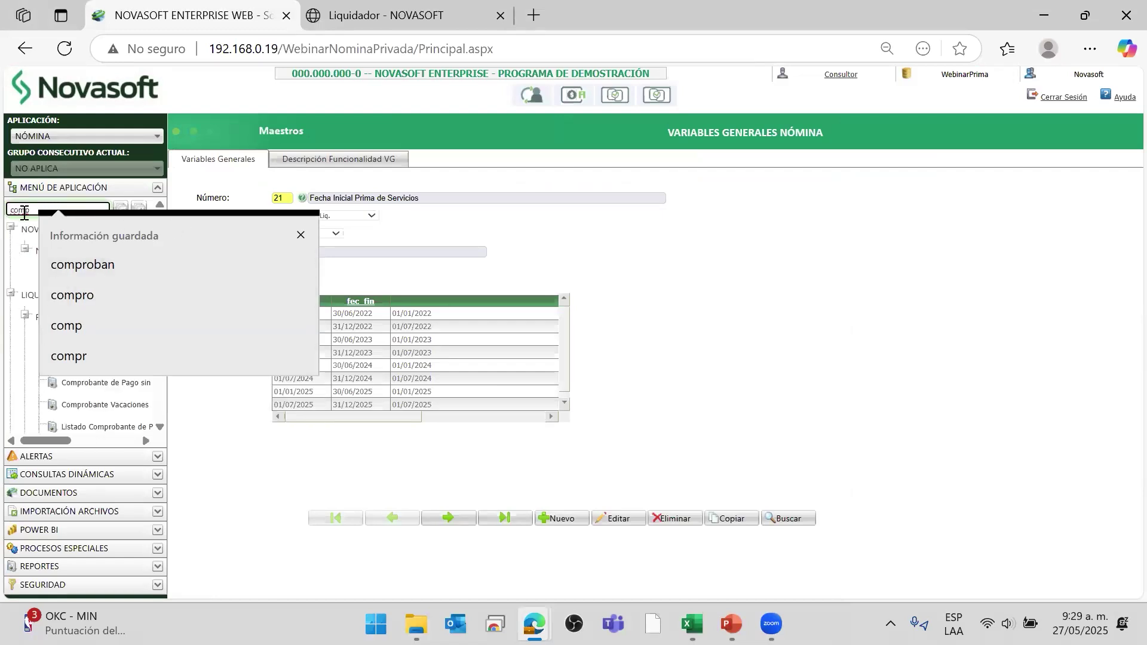
{"action": "key", "text": "ctrl+a"}
{"action": "type", "text": "tipos e"}
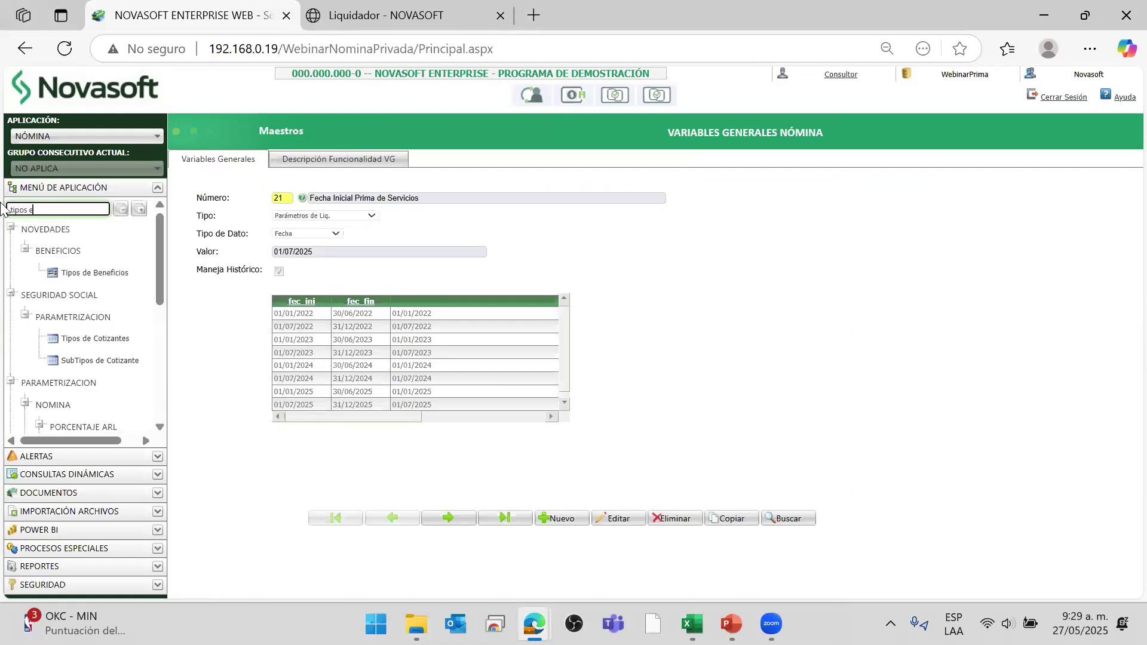
{"action": "key", "text": "BackSpace"}
{"action": "type", "text": "de c"}
{"action": "key", "text": "ctrl+a"}
{"action": "type", "text": "histo"}
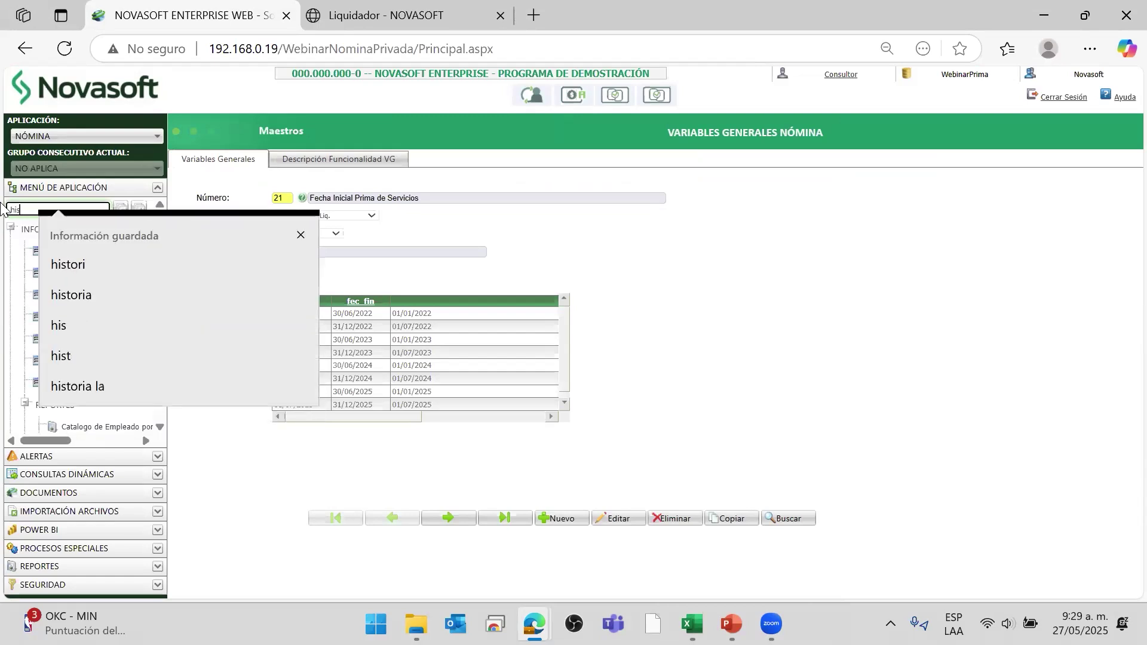
{"action": "left_click", "coordinate": [81, 264]}
{"action": "type", "text": "i"}
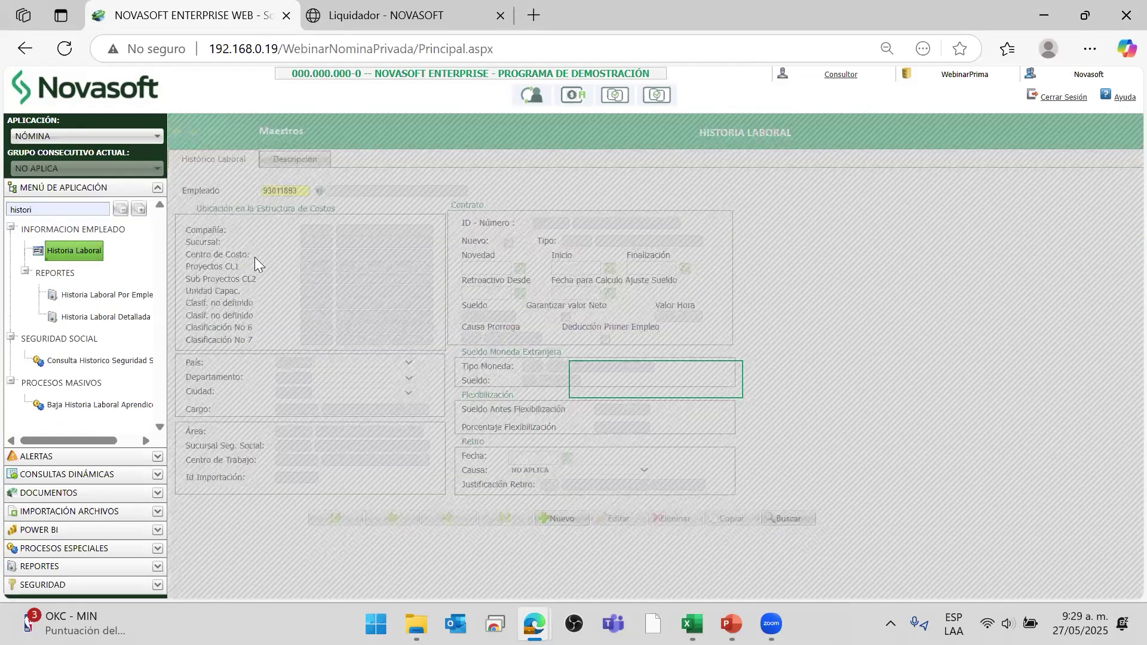
{"action": "key", "text": "ctrl+a"}
{"action": "type", "text": "tipos de c"}
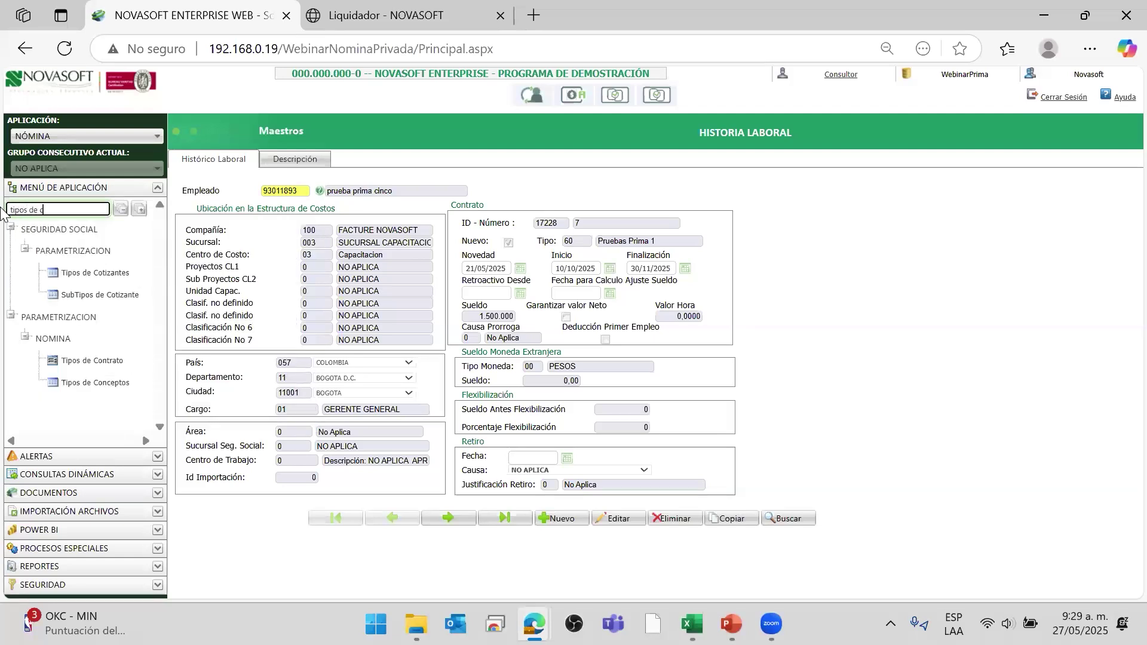
{"action": "left_click", "coordinate": [92, 361]}
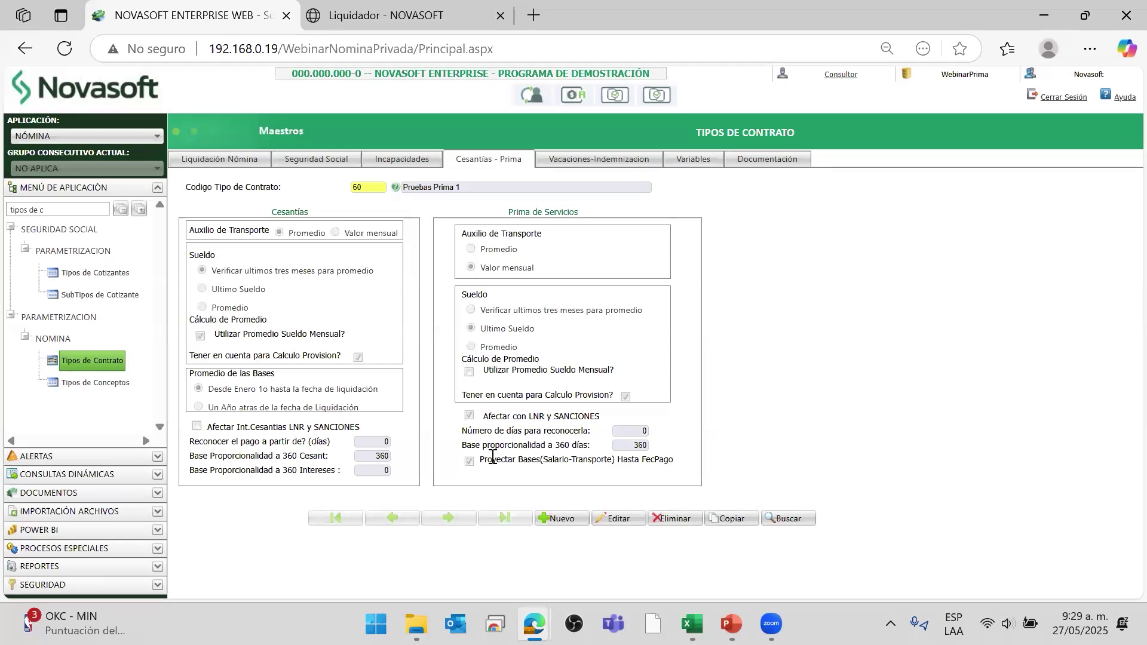
- Highlight the 'Proyectar Bases(Salario-Transporte) Hasta FecPago' setting on contract type 60
{"action": "left_click_drag", "start_coordinate": [491, 457], "coordinate": [503, 456]}
{"action": "left_click", "coordinate": [491, 457]}
{"action": "left_click_drag", "start_coordinate": [487, 459], "coordinate": [674, 465]}
{"action": "left_click", "coordinate": [489, 464]}
{"action": "left_click_drag", "start_coordinate": [513, 465], "coordinate": [674, 467]}
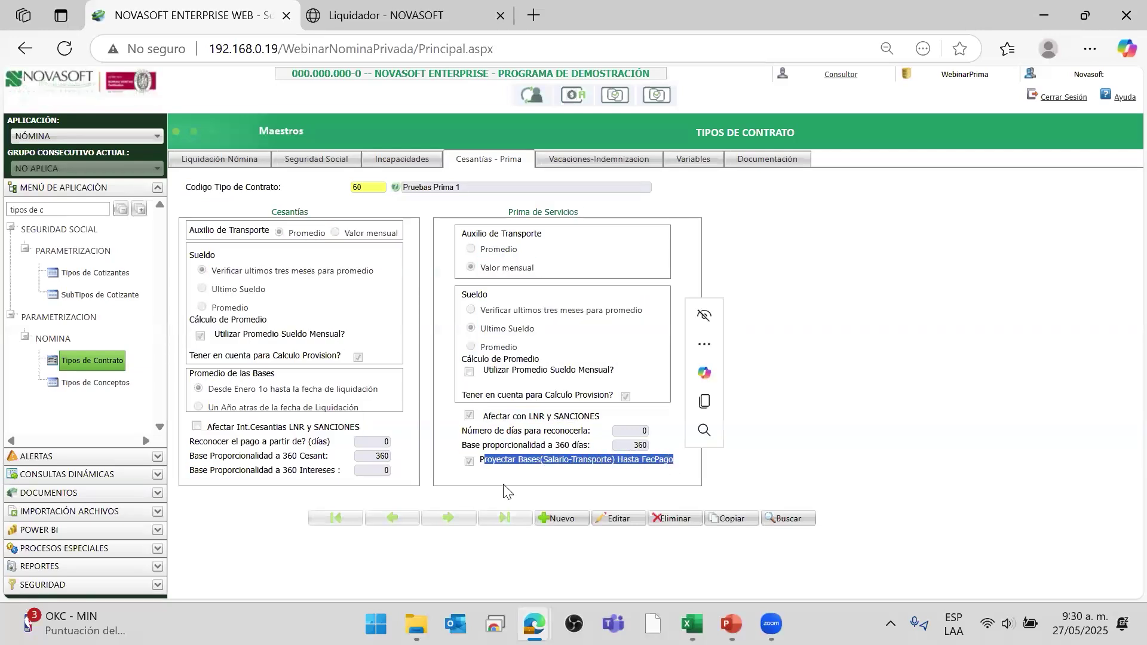
{"action": "left_click", "coordinate": [480, 462]}
{"action": "left_click_drag", "start_coordinate": [484, 463], "coordinate": [610, 464]}
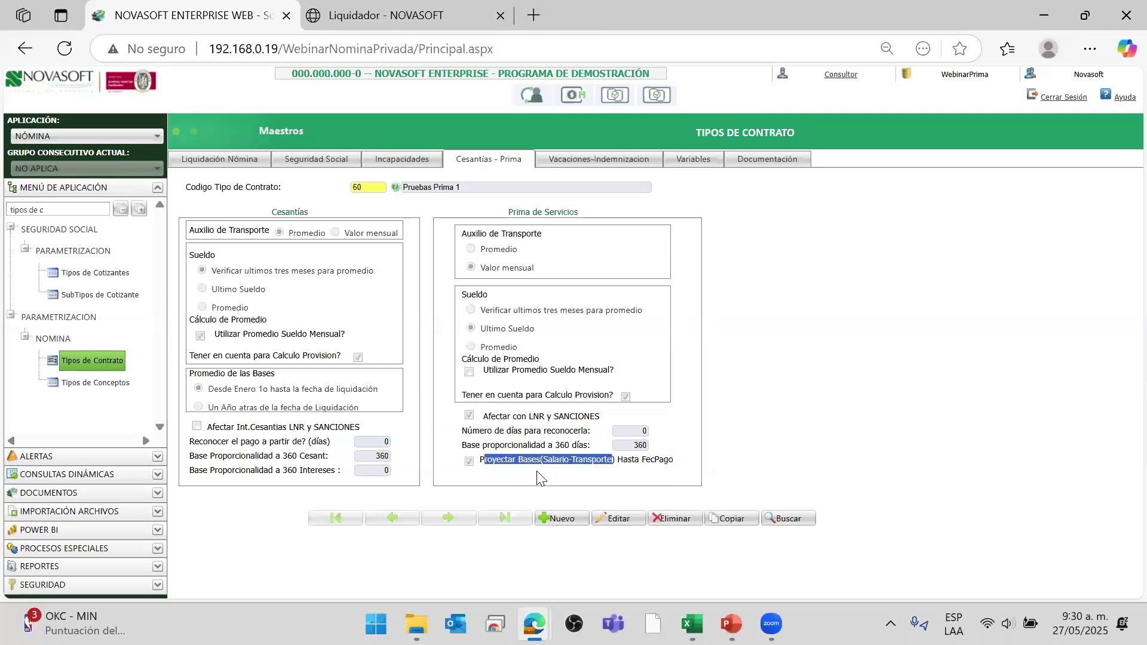
{"action": "left_click", "coordinate": [501, 474]}
- Emphasize the Proyectar Bases, Bases(Salario-Transporte) and Hasta FecPago parts of that setting in turn
{"action": "left_click_drag", "start_coordinate": [493, 462], "coordinate": [615, 464]}
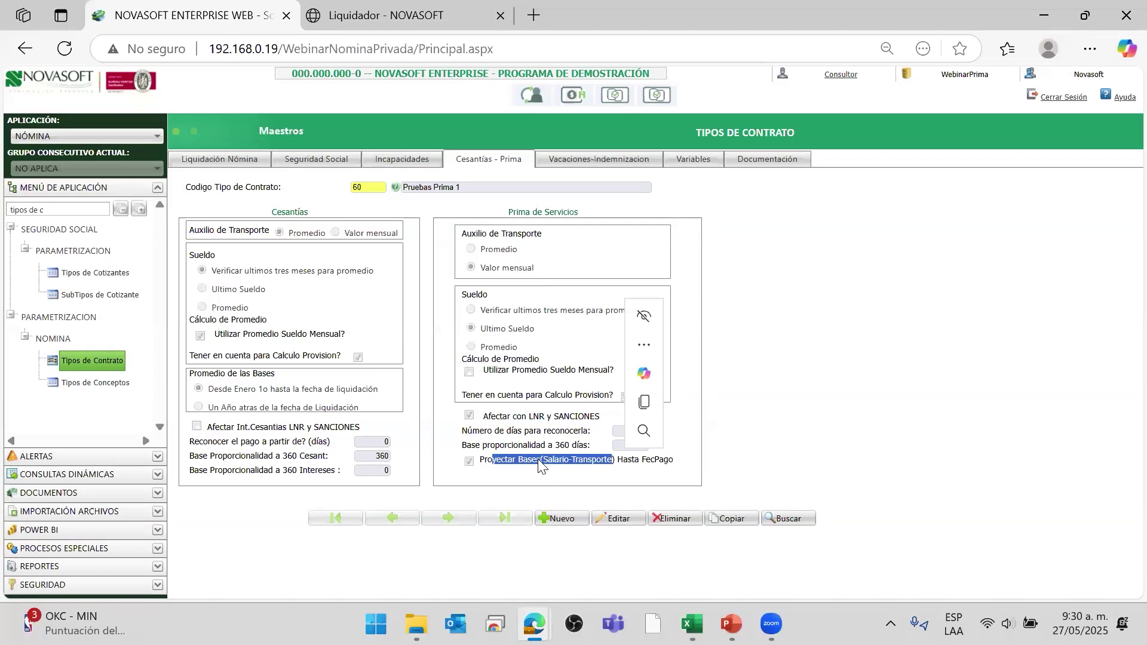
{"action": "left_click_drag", "start_coordinate": [502, 459], "coordinate": [656, 460]}
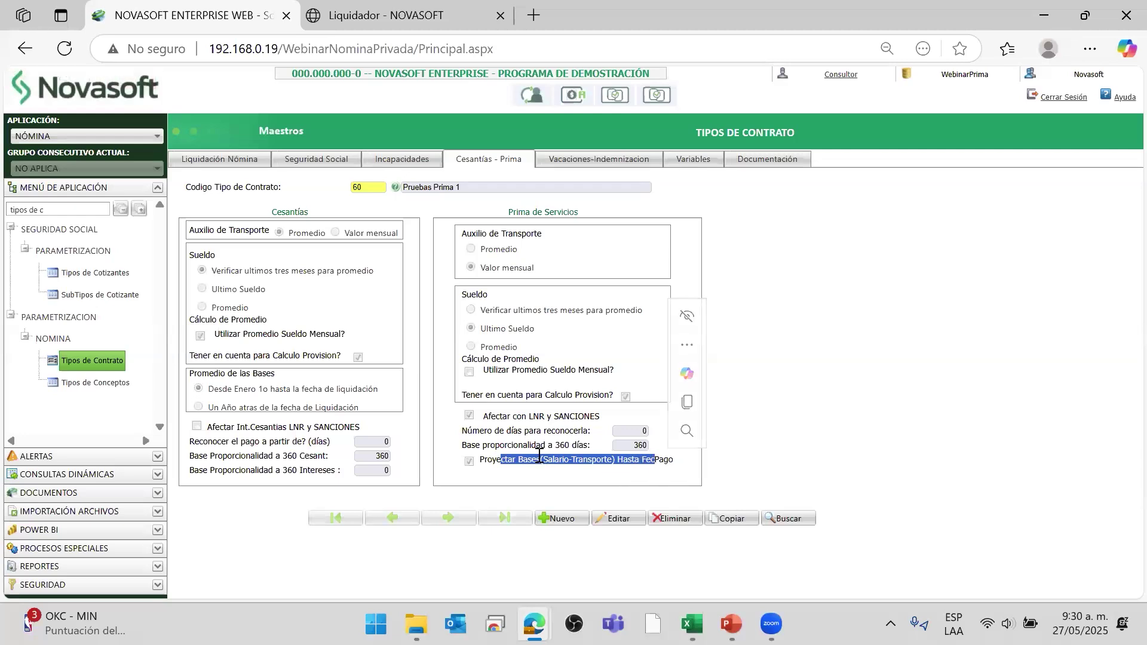
{"action": "left_click_drag", "start_coordinate": [481, 460], "coordinate": [608, 462]}
{"action": "left_click_drag", "start_coordinate": [497, 461], "coordinate": [532, 461]}
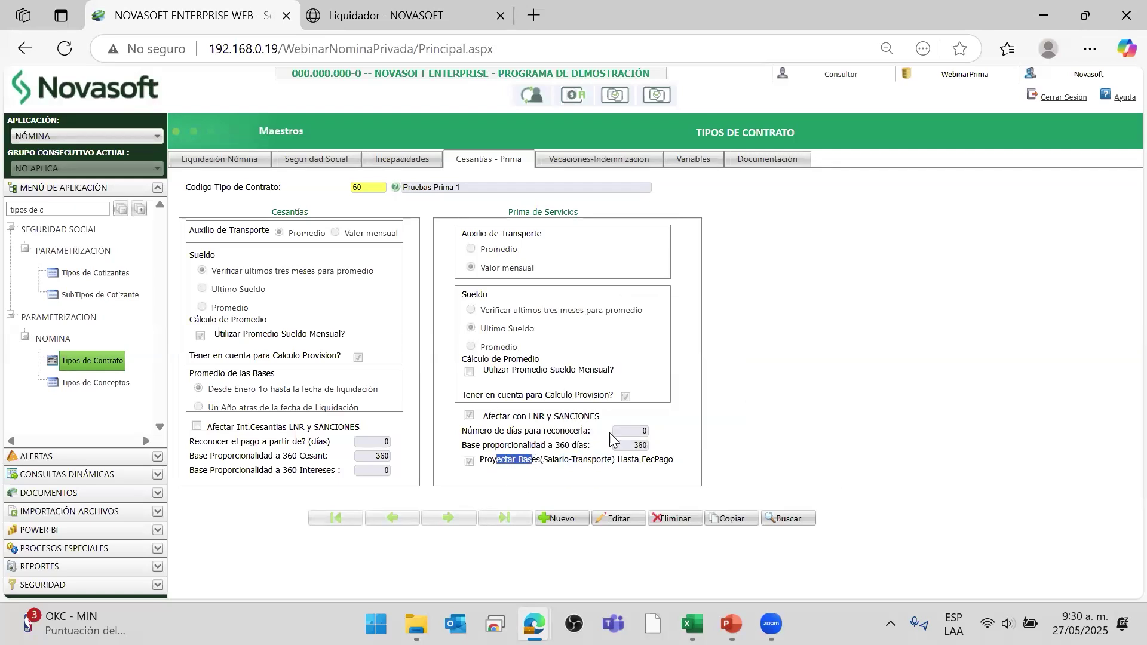
{"action": "left_click_drag", "start_coordinate": [614, 460], "coordinate": [673, 461]}
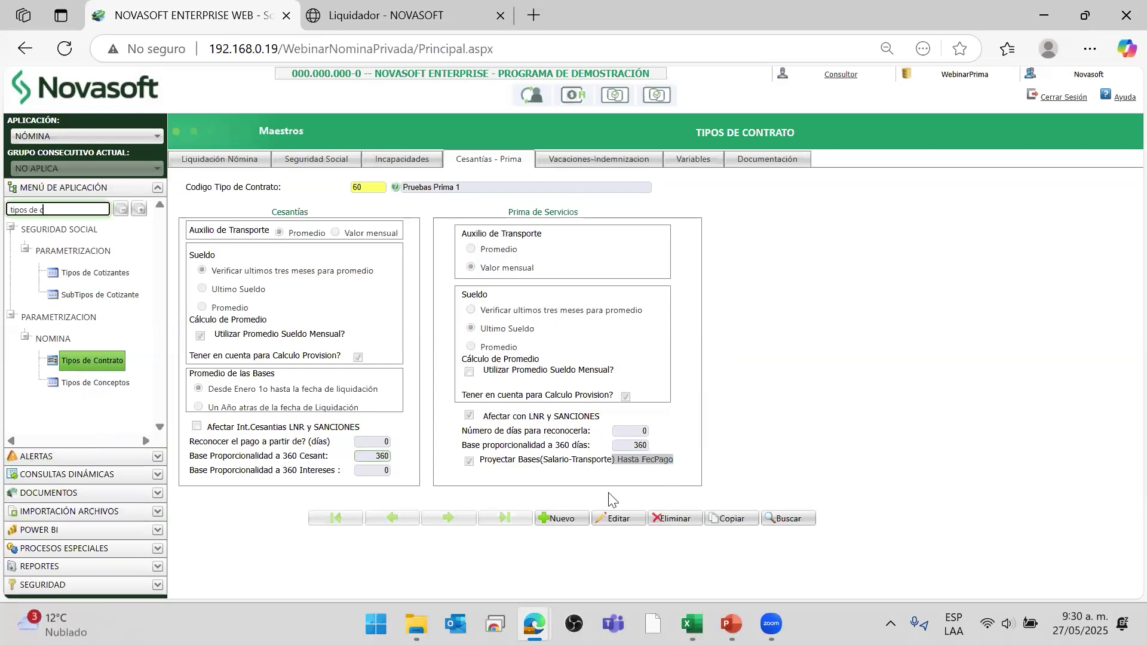
{"action": "left_click_drag", "start_coordinate": [496, 460], "coordinate": [669, 460]}
{"action": "left_click_drag", "start_coordinate": [49, 210], "coordinate": [3, 216]}
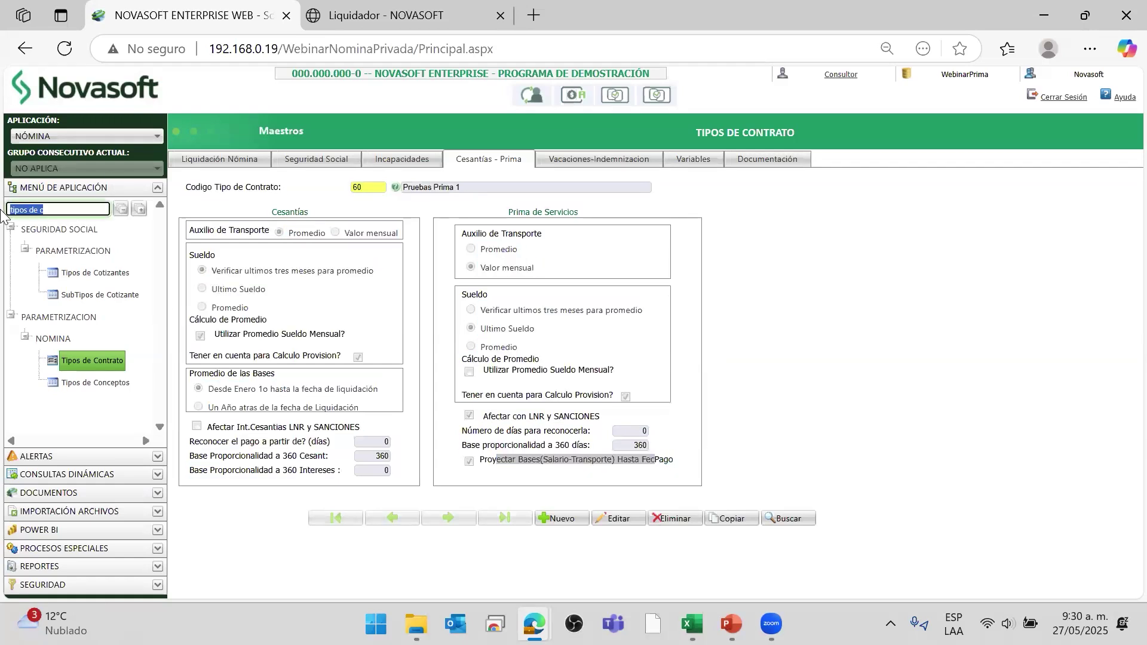
- Open the Comprobante de Pago report, filtering by liquidation date
{"action": "type", "text": "comproban"}
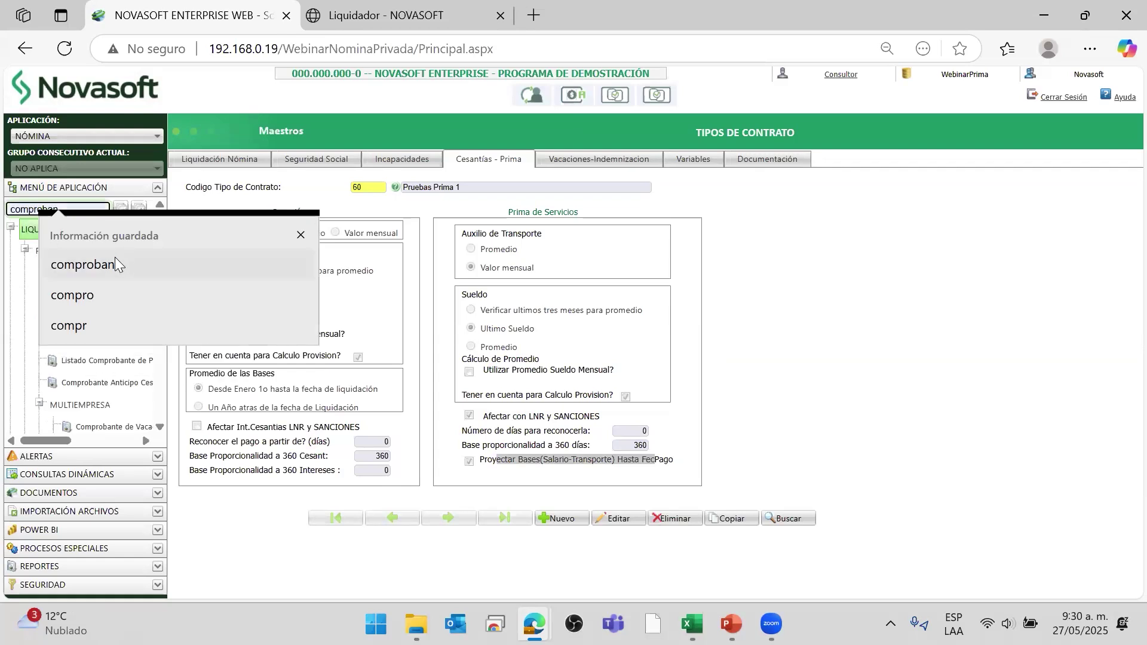
{"action": "left_click", "coordinate": [115, 261]}
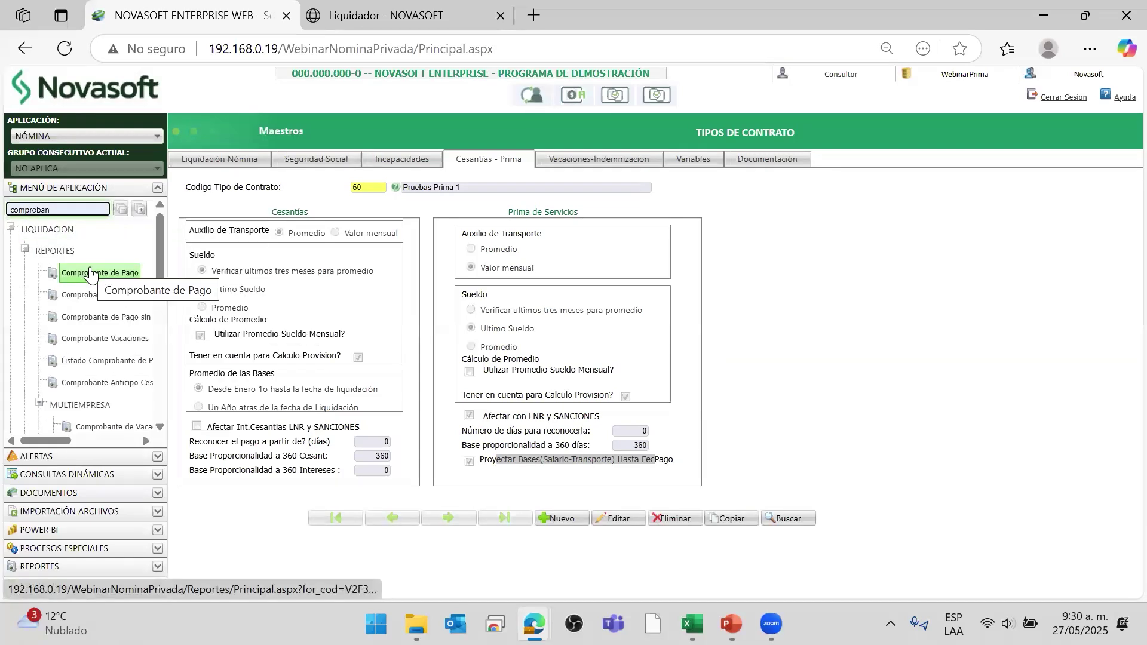
{"action": "left_click", "coordinate": [89, 273]}
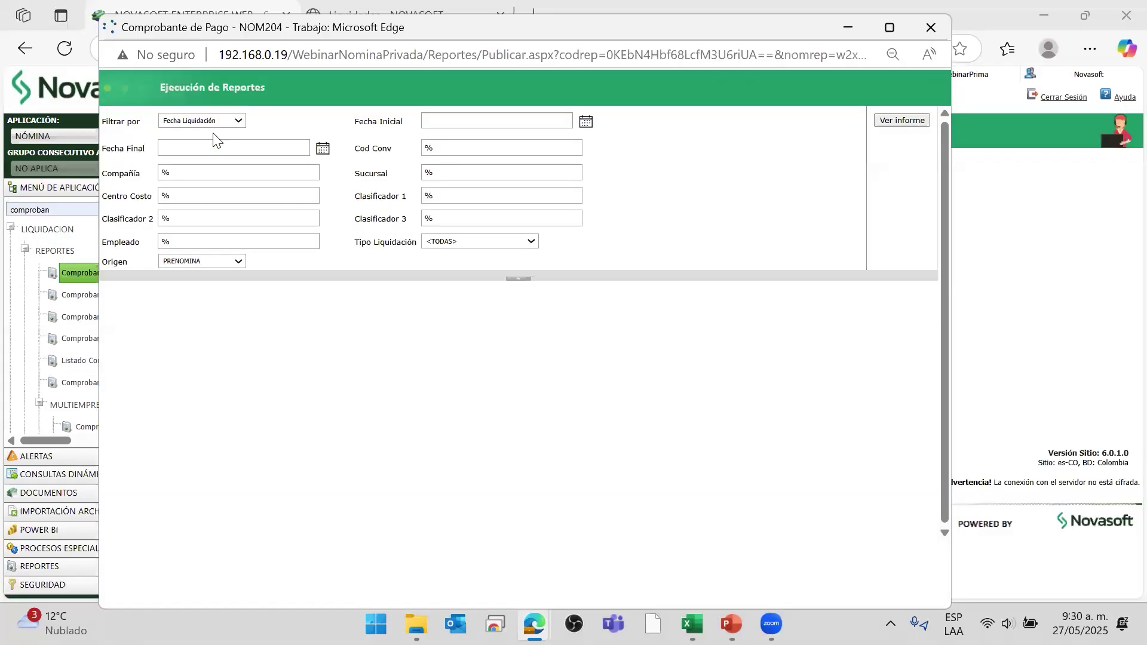
{"action": "left_click", "coordinate": [203, 121]}
{"action": "left_click", "coordinate": [207, 142]}
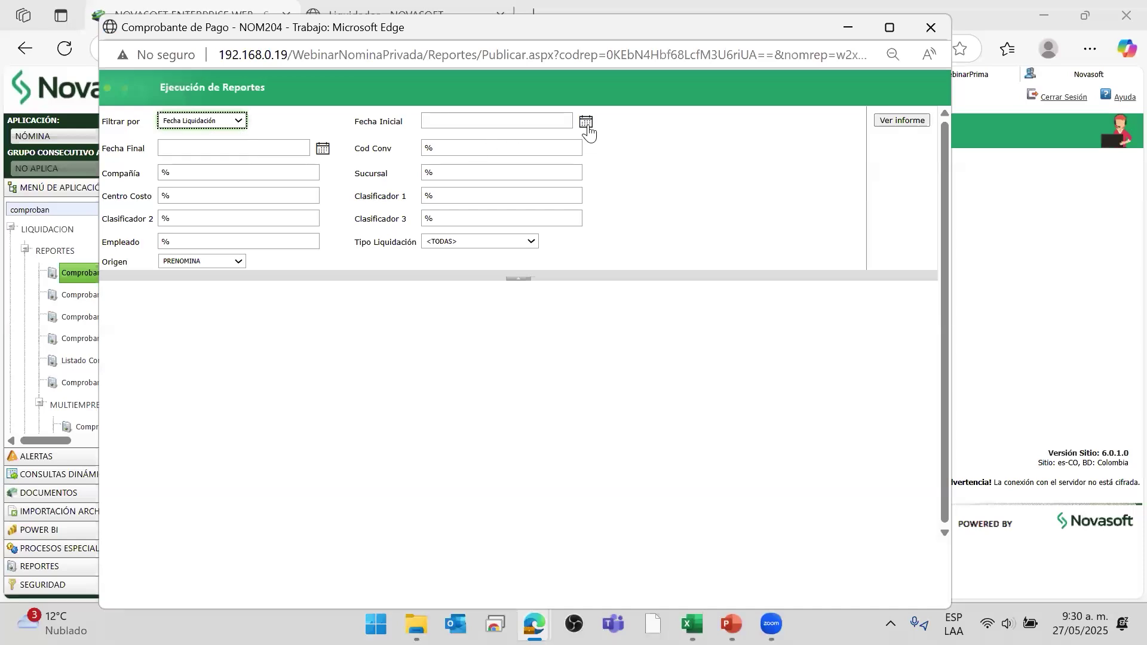
- Set the report start date to 15/12/2025
{"action": "left_click", "coordinate": [586, 121]}
{"action": "left_click", "coordinate": [560, 137]}
{"action": "left_click", "coordinate": [560, 137]}
{"action": "left_click", "coordinate": [560, 137]}
{"action": "left_click", "coordinate": [560, 137]}
{"action": "left_click", "coordinate": [561, 136]}
{"action": "left_click", "coordinate": [561, 137]}
{"action": "left_click", "coordinate": [562, 137]}
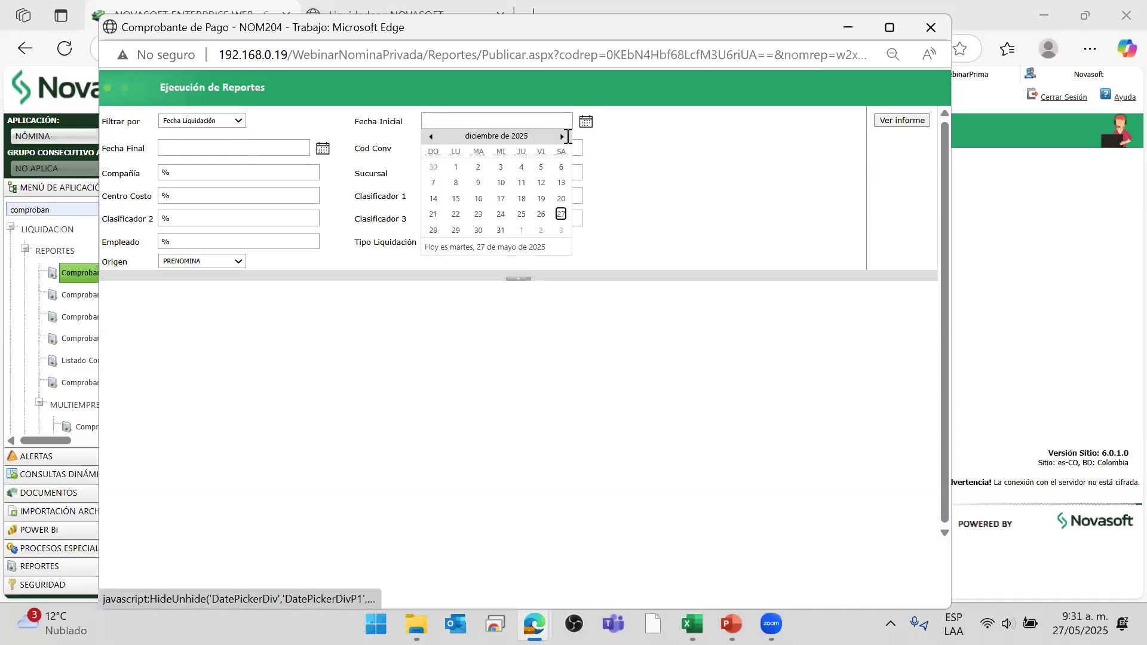
{"action": "left_click", "coordinate": [322, 148]}
- Set the report end date to 15/12/2025
{"action": "left_click", "coordinate": [297, 163]}
{"action": "left_click", "coordinate": [299, 164]}
{"action": "left_click", "coordinate": [298, 163]}
{"action": "left_click", "coordinate": [299, 164]}
{"action": "left_click", "coordinate": [298, 163]}
{"action": "left_click", "coordinate": [298, 163]}
{"action": "left_click", "coordinate": [298, 164]}
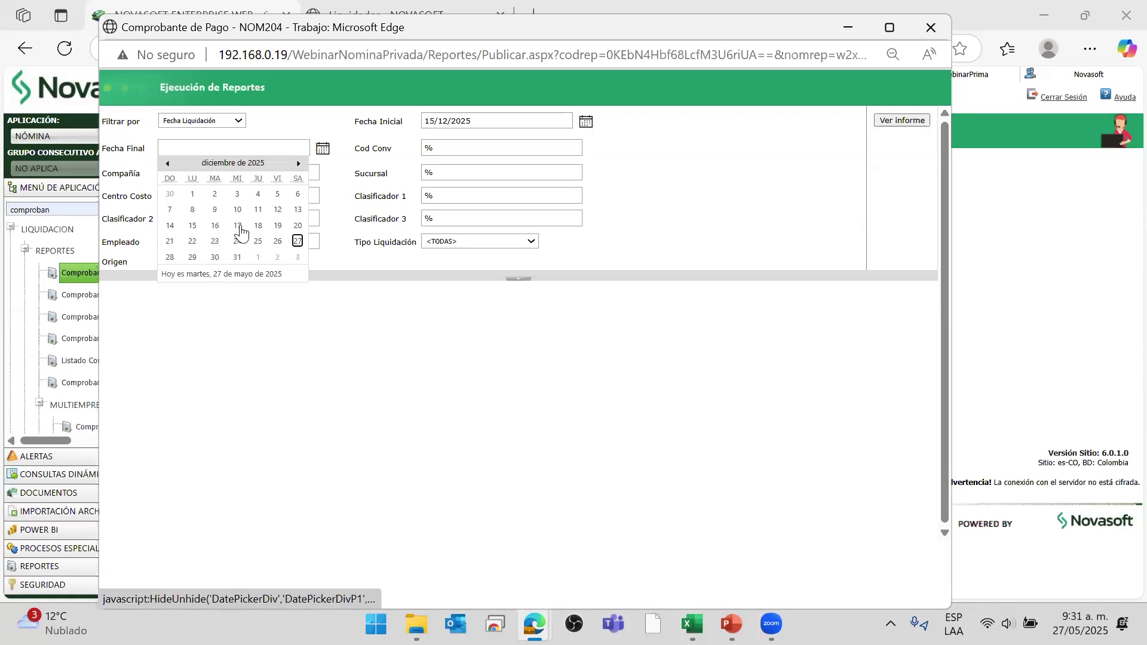
{"action": "left_click", "coordinate": [192, 225]}
- Filter the report to the employee's id and the Liquidación de Nómina type
{"action": "left_click_drag", "start_coordinate": [180, 244], "coordinate": [121, 246]}
{"action": "type", "text": "93011893"}
{"action": "key", "text": "Tab"}
{"action": "key", "text": "alt+Down"}
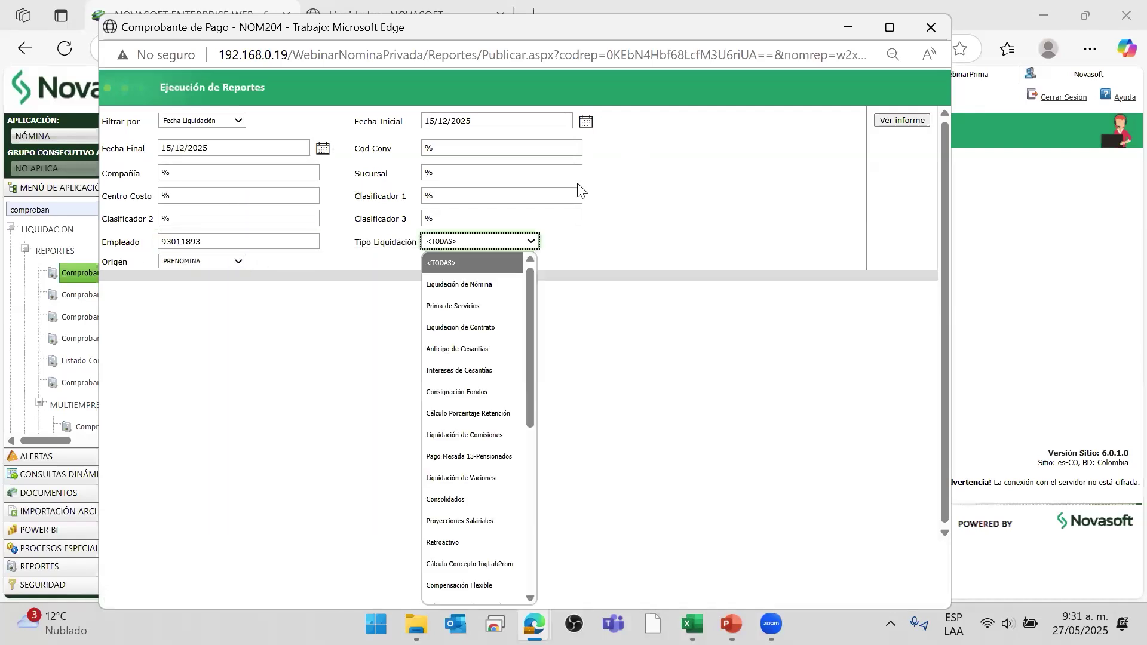
{"action": "left_click", "coordinate": [477, 284]}
- Generate the payslip showing net pay $1.380.000, then close the report window
{"action": "left_click", "coordinate": [903, 120]}
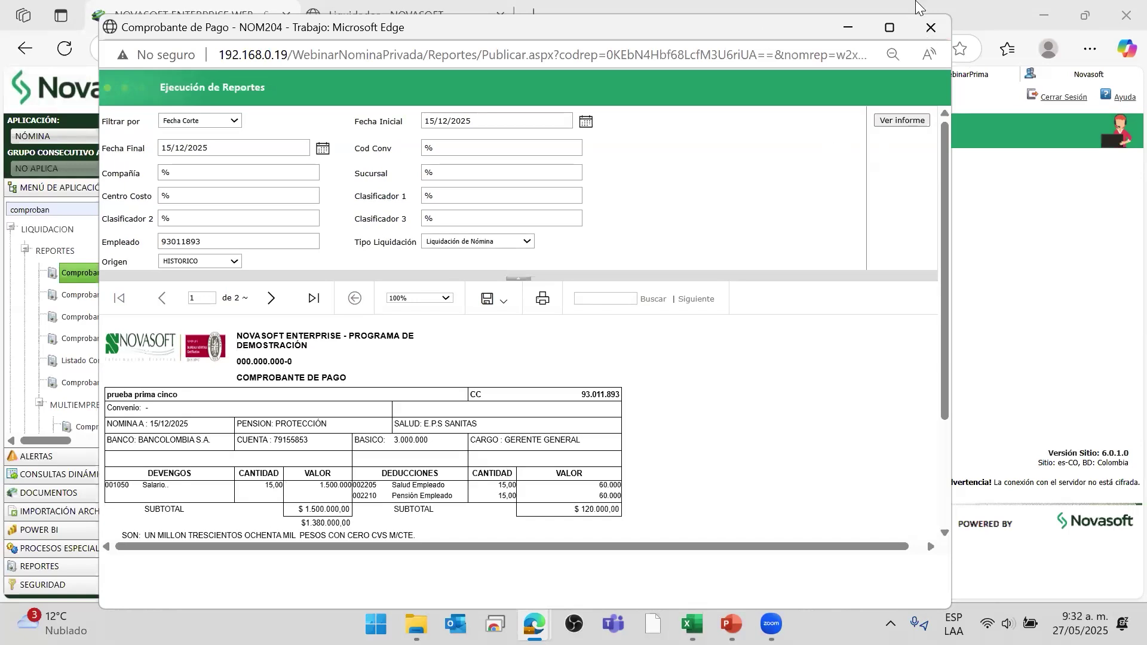
{"action": "left_click", "coordinate": [930, 27]}
{"action": "double_click", "coordinate": [57, 210]}
- Open Información Hoja de Vida - Salarial and list current-period movements for all liquidations (%)
{"action": "type", "text": "hoja"}
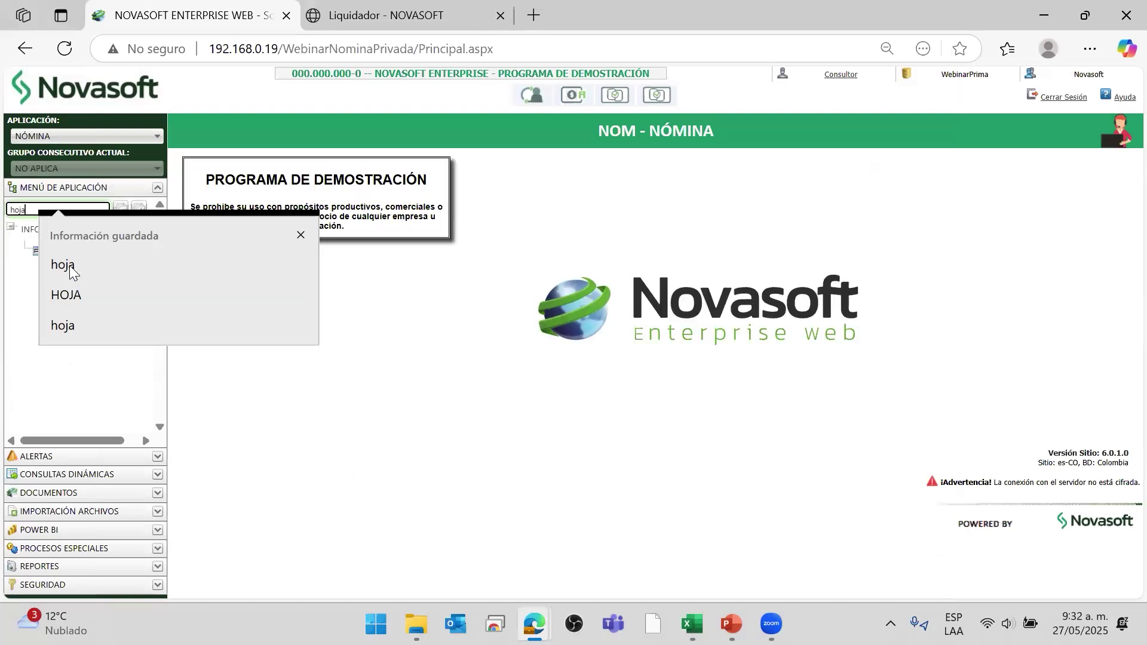
{"action": "left_click", "coordinate": [95, 263]}
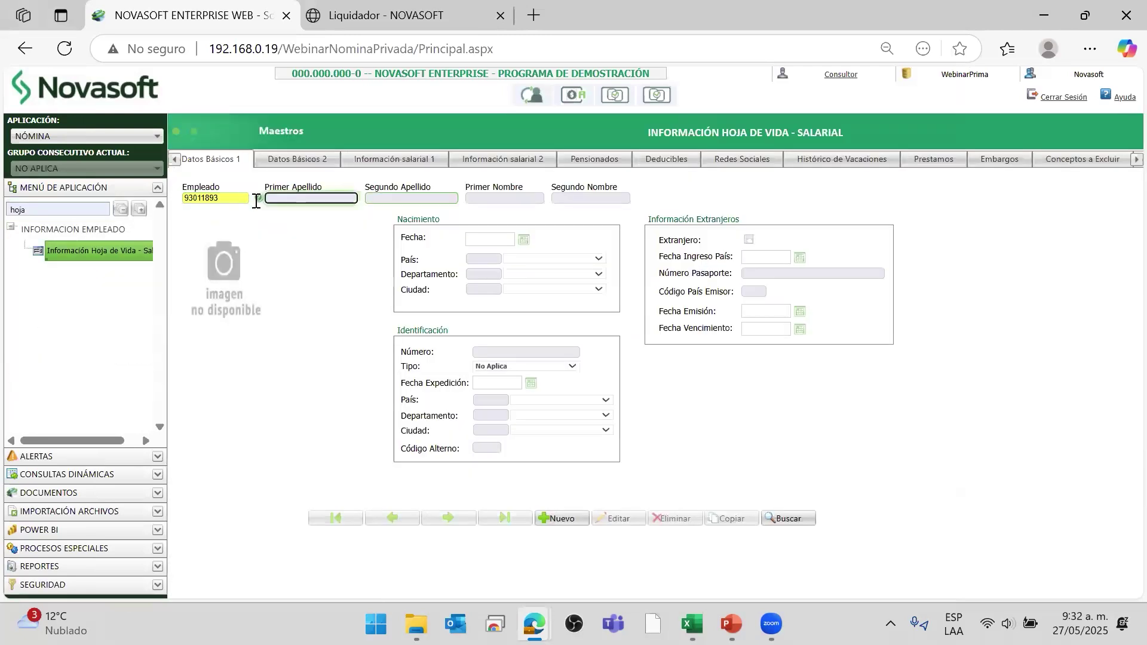
{"action": "left_click", "coordinate": [1134, 161]}
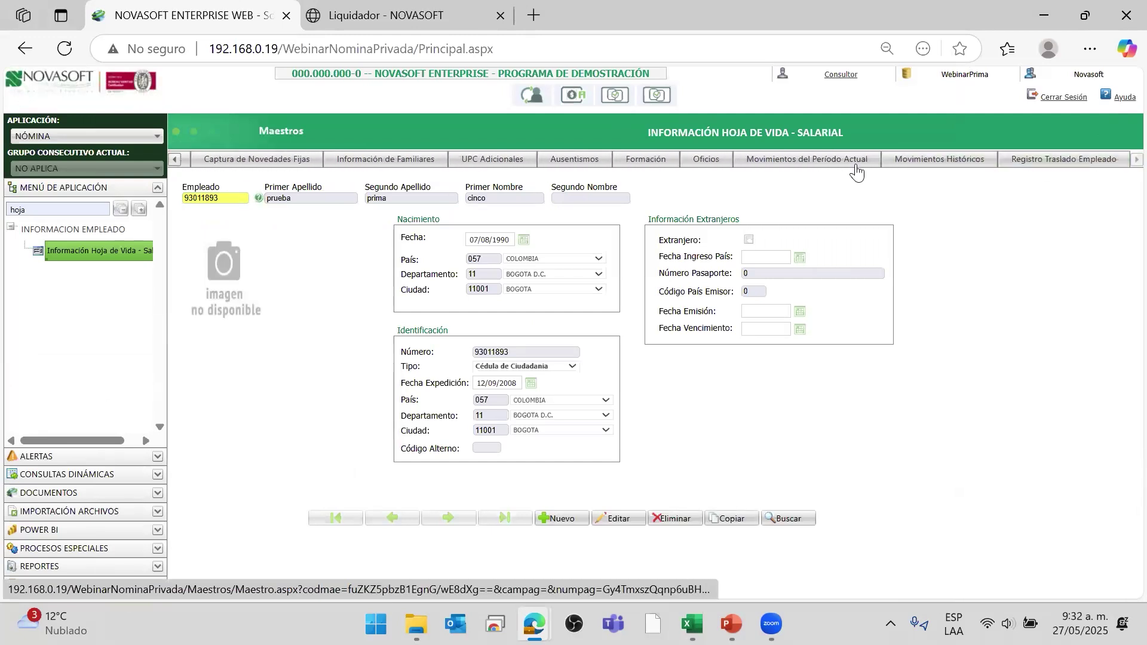
{"action": "left_click", "coordinate": [855, 162]}
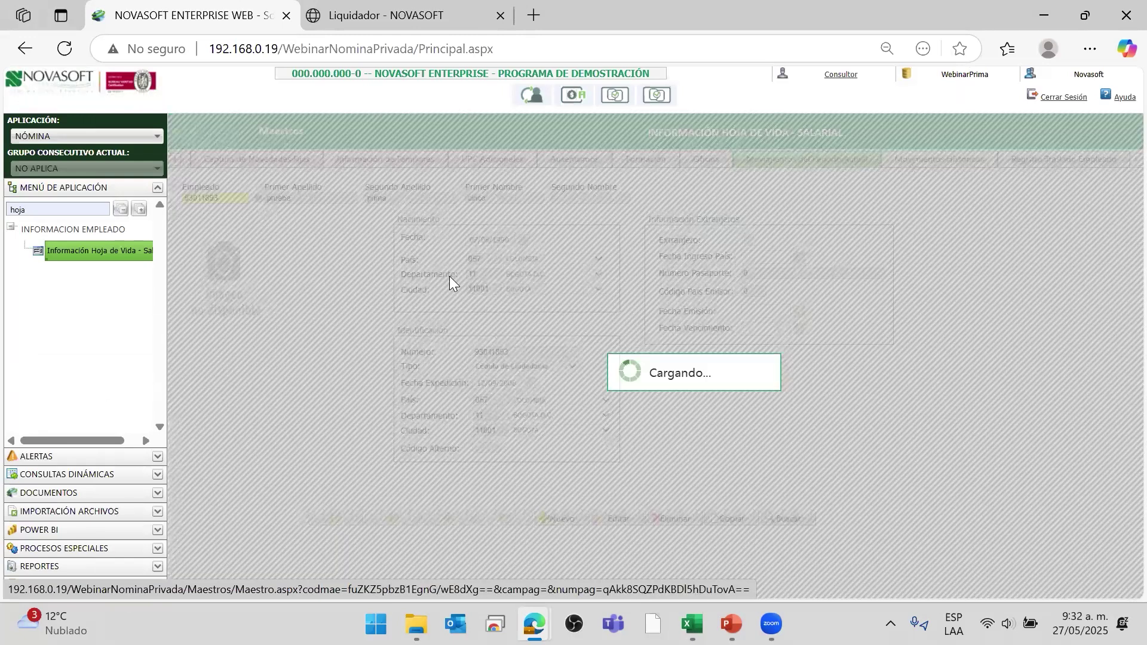
{"action": "left_click_drag", "start_coordinate": [196, 212], "coordinate": [241, 215]}
{"action": "key", "text": "Tab"}
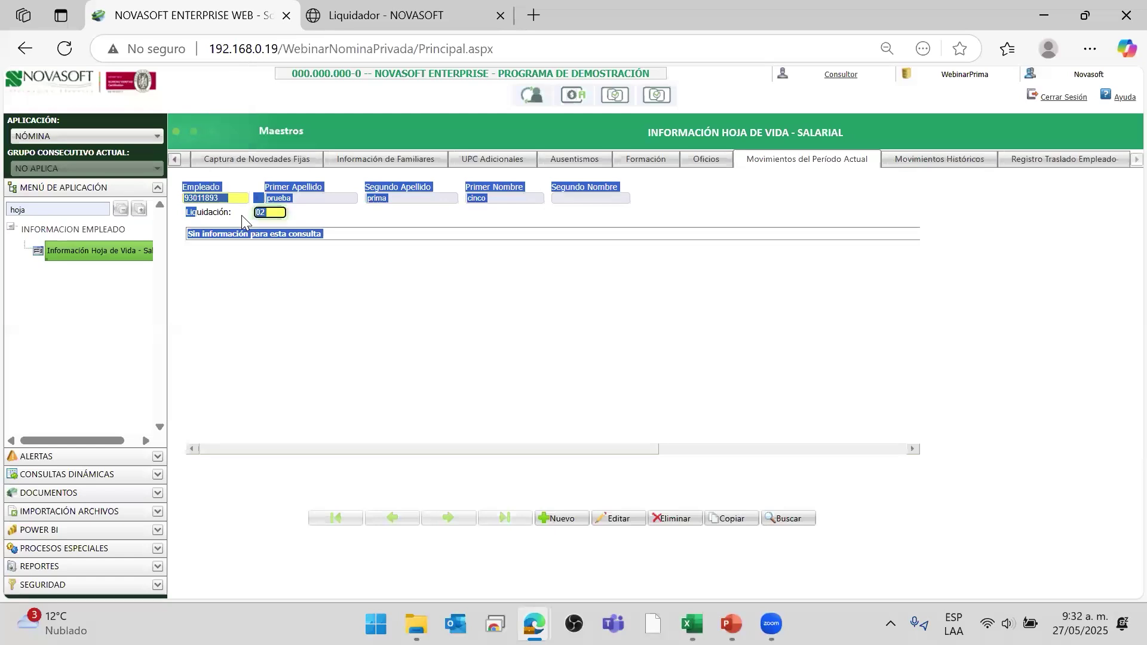
{"action": "type", "text": "%"}
{"action": "key", "text": "Tab"}
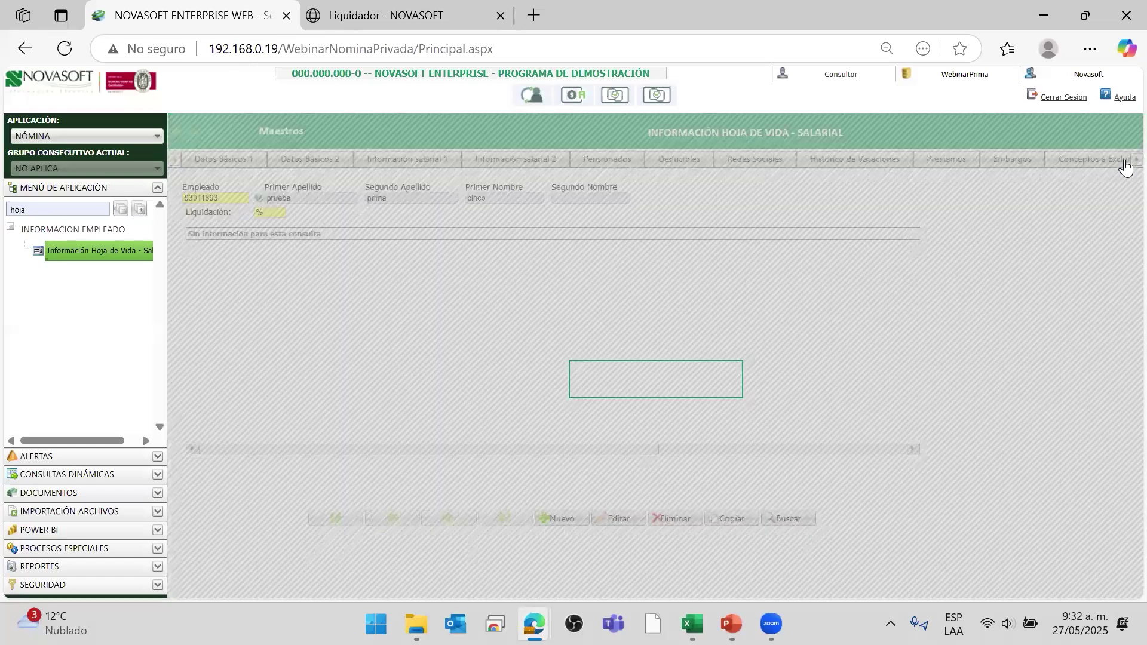
- Show historic movements for liquidation 02, confirming concept 001500 Prima de Servicios at 736.984
{"action": "left_click", "coordinate": [1131, 161]}
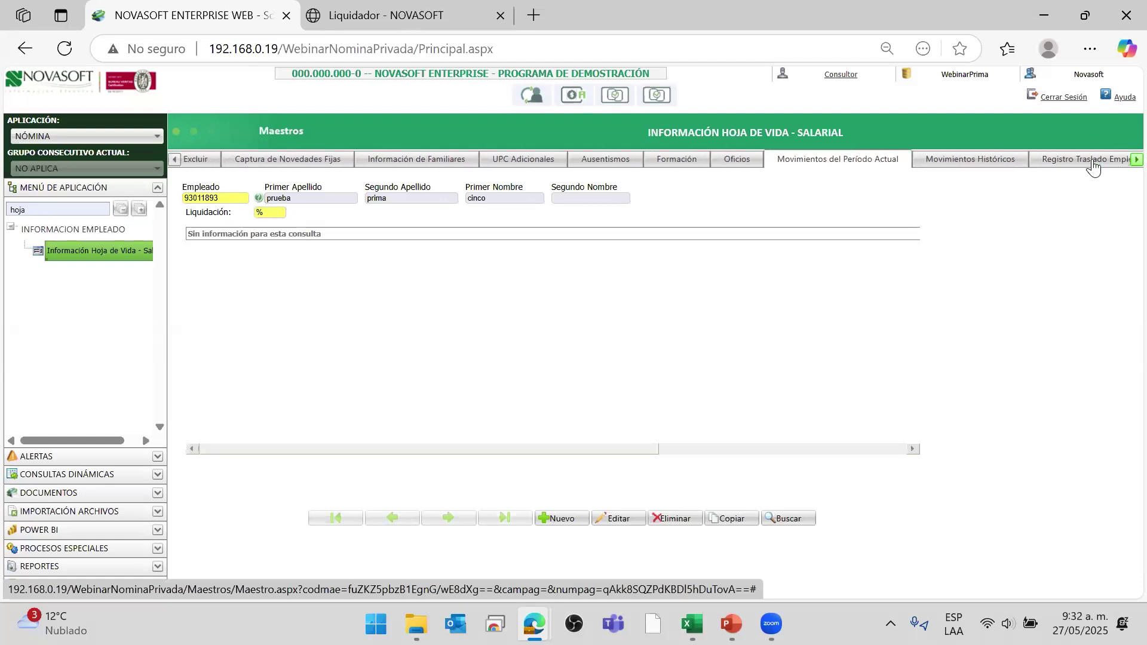
{"action": "left_click", "coordinate": [955, 160]}
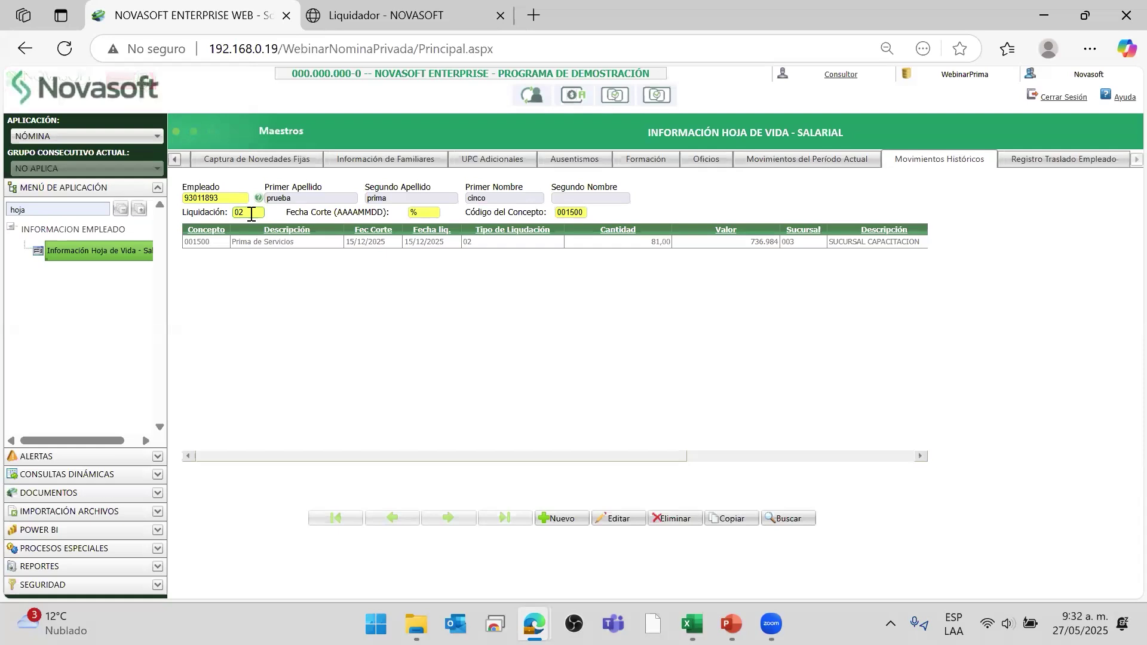
{"action": "left_click", "coordinate": [343, 337]}
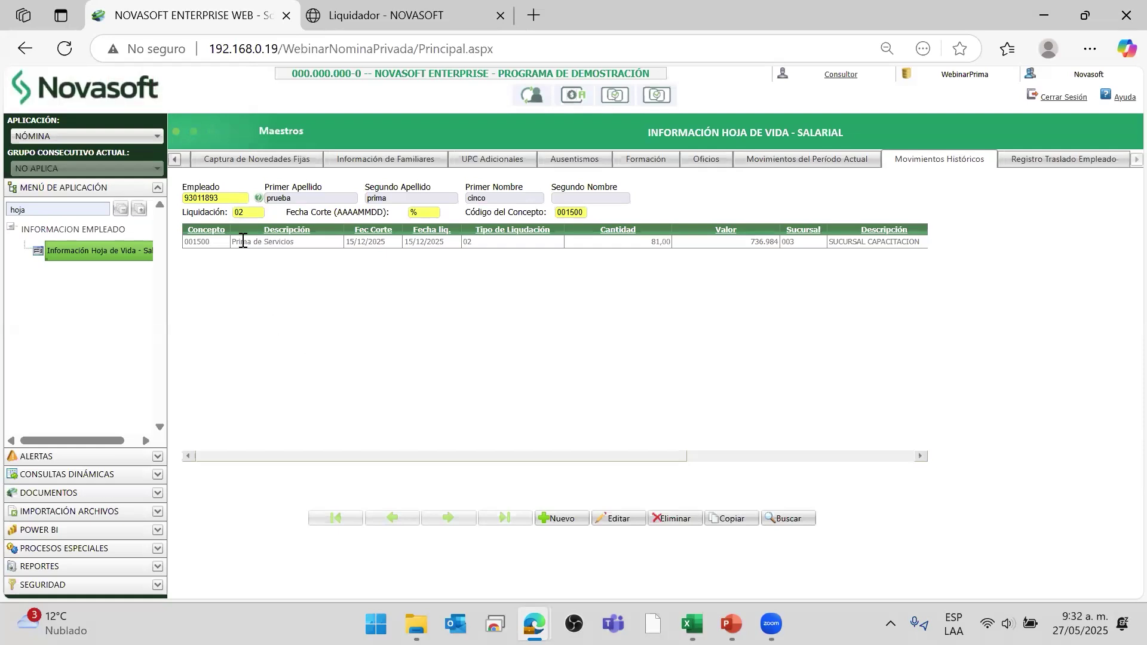
{"action": "left_click_drag", "start_coordinate": [198, 242], "coordinate": [206, 242]}
{"action": "left_click", "coordinate": [494, 313]}
{"action": "double_click", "coordinate": [194, 246]}
{"action": "left_click", "coordinate": [285, 328]}
{"action": "double_click", "coordinate": [207, 244]}
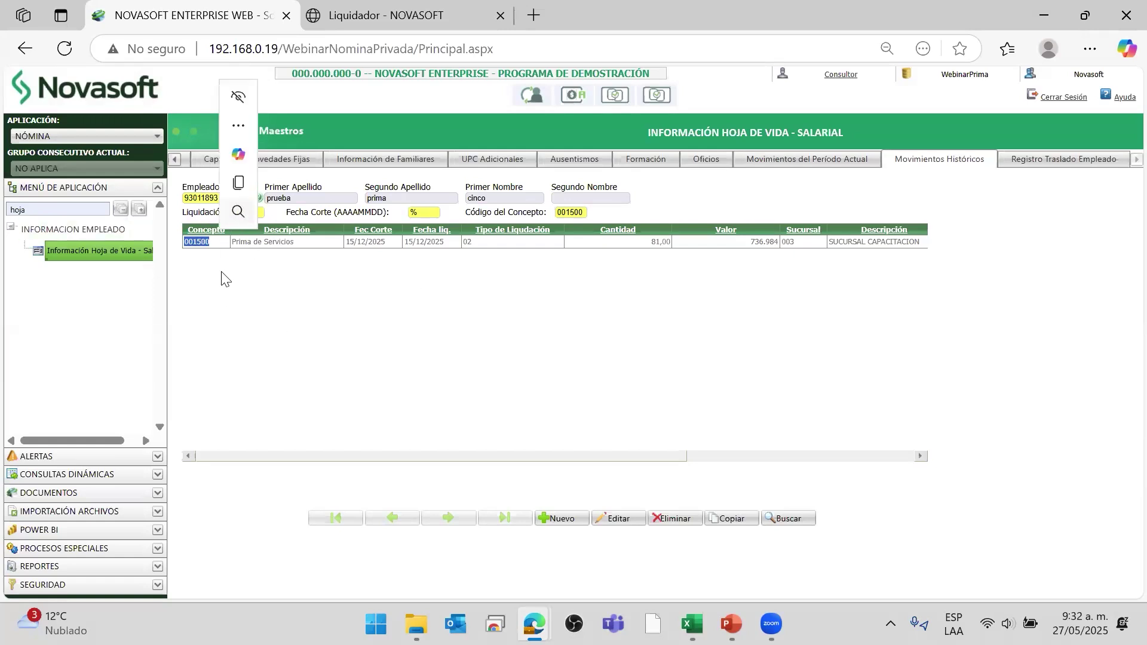
{"action": "left_click_drag", "start_coordinate": [226, 318], "coordinate": [172, 101]}
{"action": "double_click", "coordinate": [42, 210]}
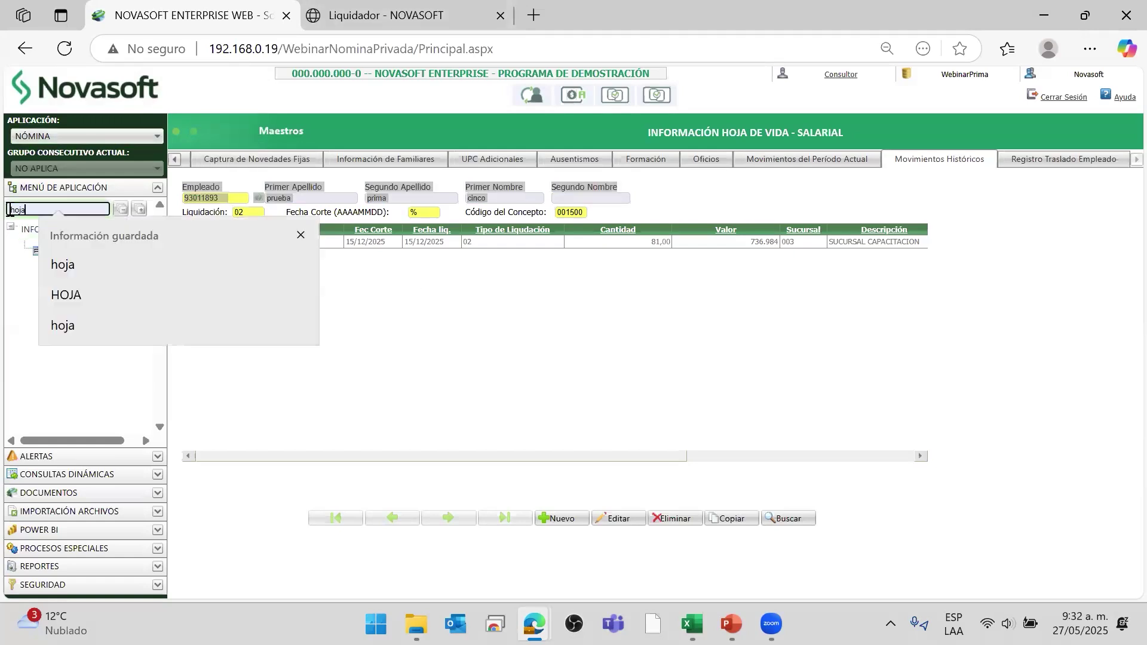
- Open the saved REVER reversal process and set the liquidation start date to 15/12/2025
{"action": "type", "text": "reversa"}
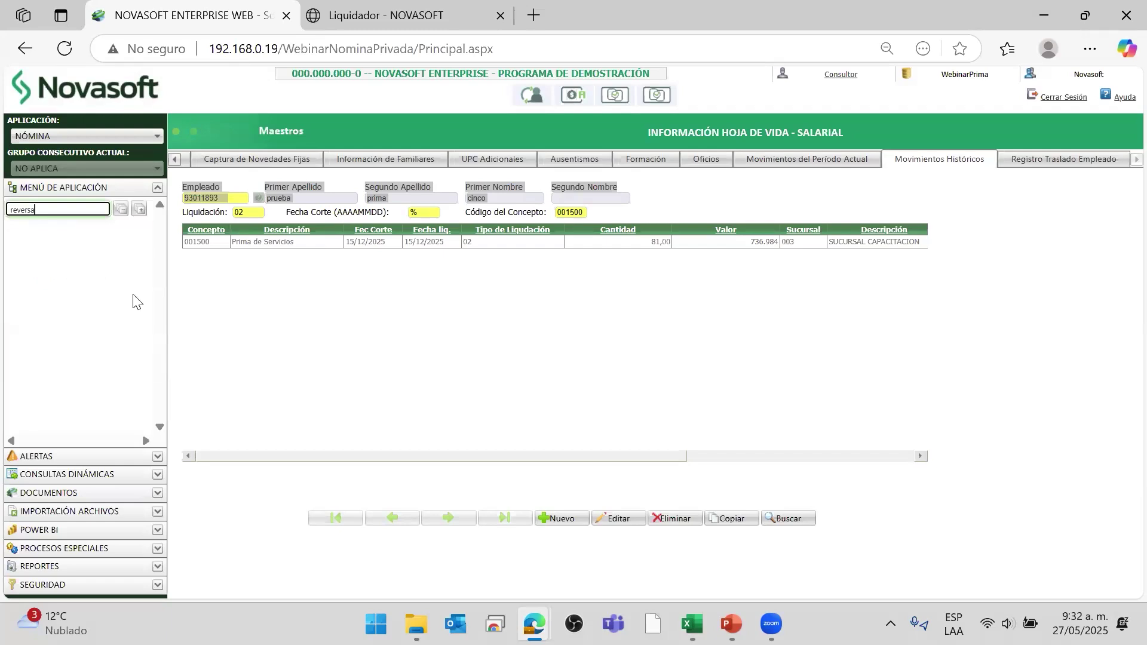
{"action": "left_click_drag", "start_coordinate": [69, 205], "coordinate": [8, 206]}
{"action": "type", "text": "re"}
{"action": "left_click", "coordinate": [150, 264]}
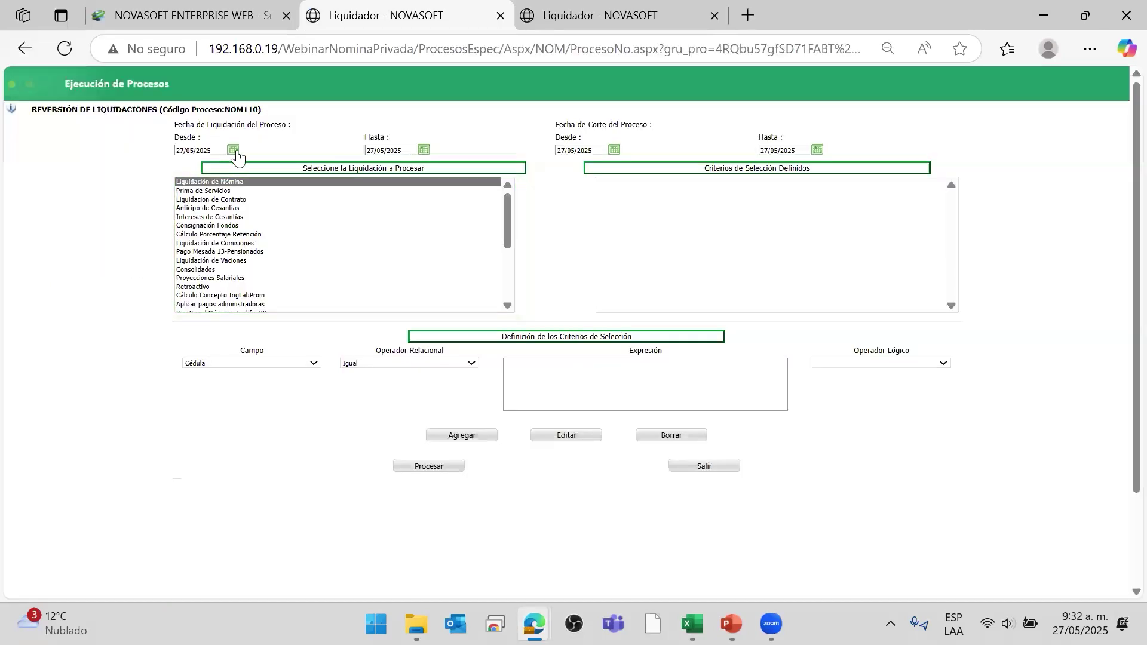
{"action": "left_click", "coordinate": [234, 150]}
{"action": "left_click", "coordinate": [294, 165]}
{"action": "left_click", "coordinate": [294, 165]}
{"action": "left_click", "coordinate": [295, 166]}
{"action": "left_click", "coordinate": [295, 165]}
{"action": "left_click", "coordinate": [295, 166]}
{"action": "left_click", "coordinate": [295, 166]}
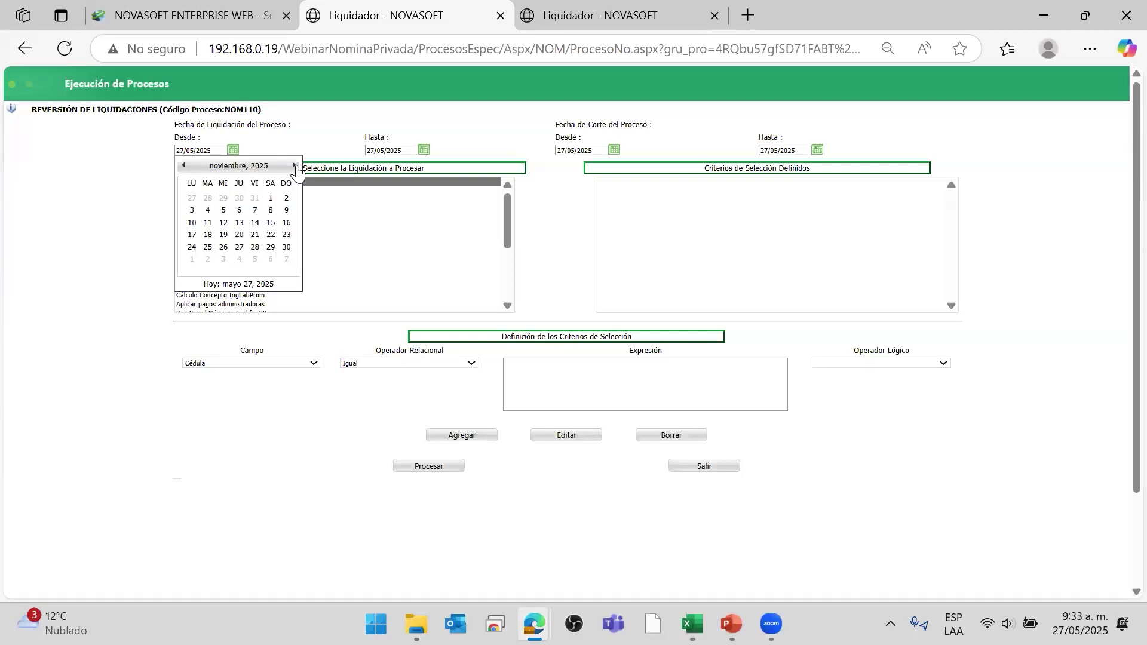
{"action": "left_click", "coordinate": [295, 165]}
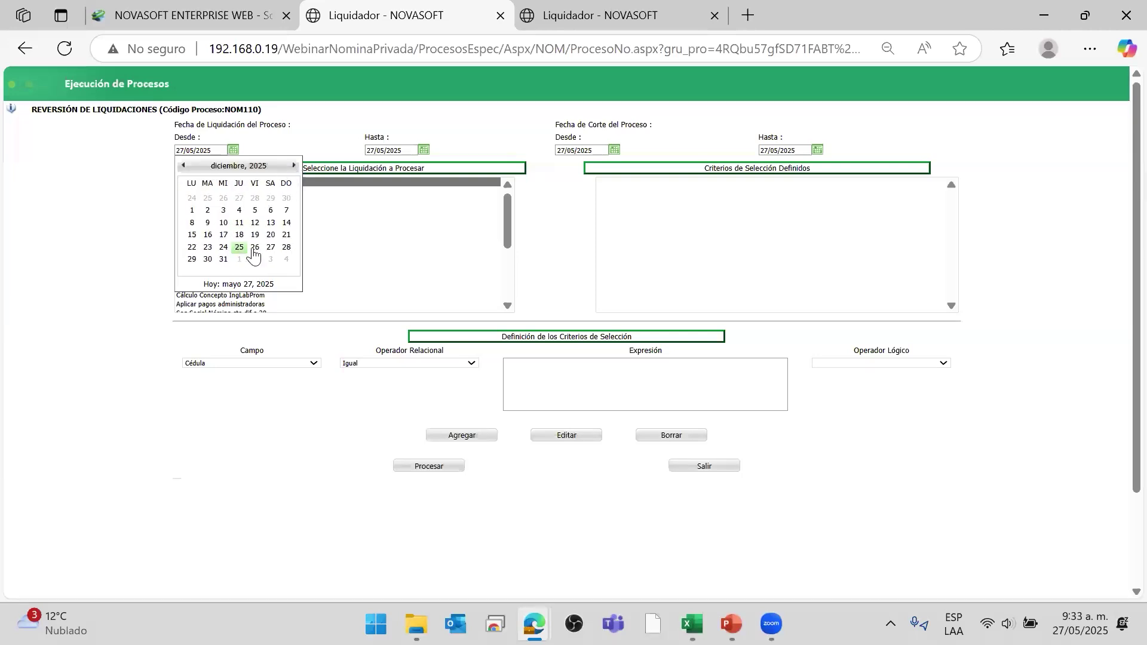
{"action": "left_click", "coordinate": [198, 238]}
- Set the liquidation end date to 15/12/2025
{"action": "left_click", "coordinate": [424, 150]}
{"action": "left_click", "coordinate": [484, 167]}
{"action": "left_click", "coordinate": [484, 166]}
{"action": "left_click", "coordinate": [484, 167]}
{"action": "left_click", "coordinate": [483, 167]}
{"action": "left_click", "coordinate": [484, 167]}
{"action": "left_click", "coordinate": [484, 167]}
{"action": "left_click", "coordinate": [484, 167]}
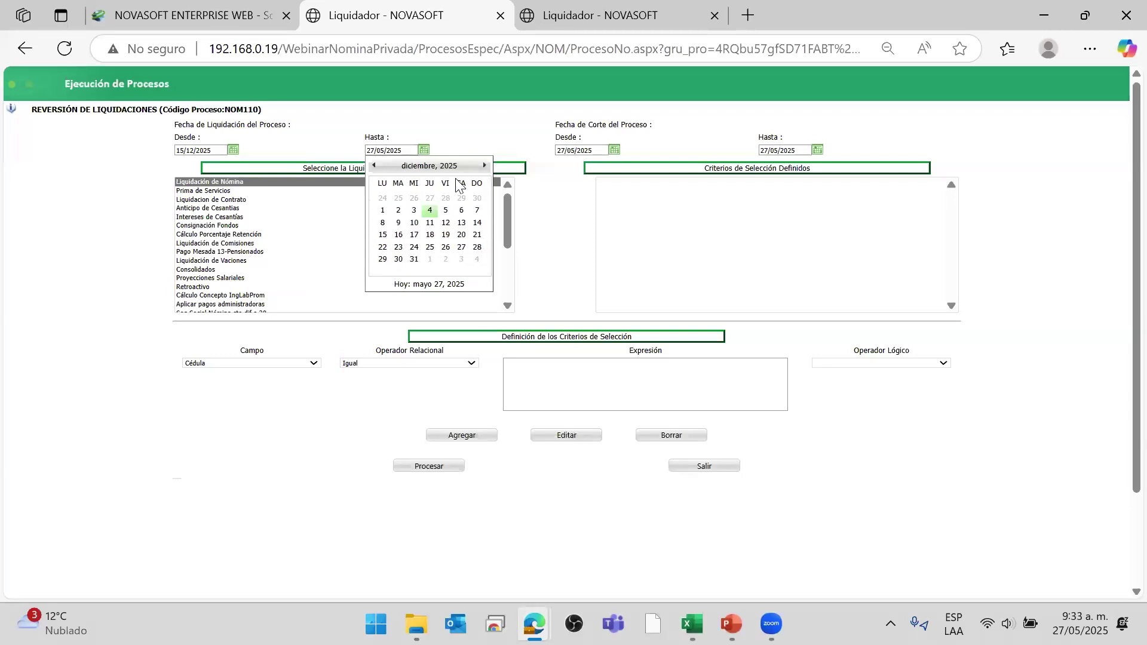
{"action": "left_click", "coordinate": [382, 235]}
- Set the cut-off start date to 15/12/2025
{"action": "left_click", "coordinate": [615, 150]}
{"action": "left_click", "coordinate": [674, 167]}
{"action": "left_click", "coordinate": [674, 166]}
{"action": "left_click", "coordinate": [674, 167]}
{"action": "left_click", "coordinate": [675, 167]}
{"action": "left_click", "coordinate": [675, 166]}
{"action": "left_click", "coordinate": [675, 167]}
{"action": "left_click", "coordinate": [675, 166]}
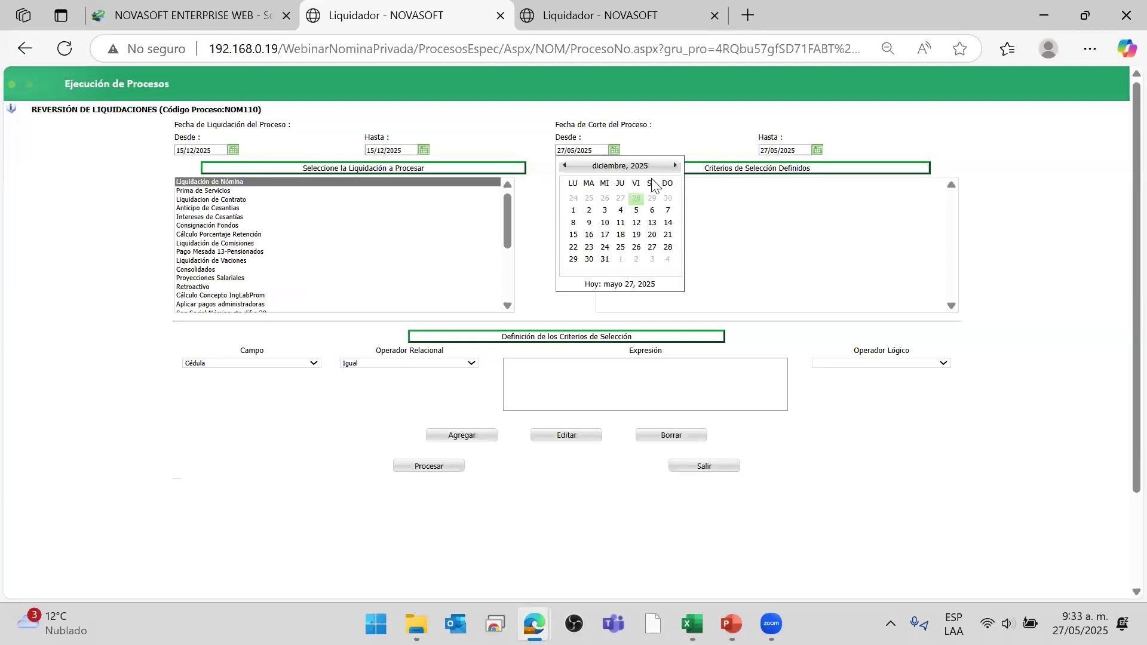
{"action": "left_click", "coordinate": [573, 235]}
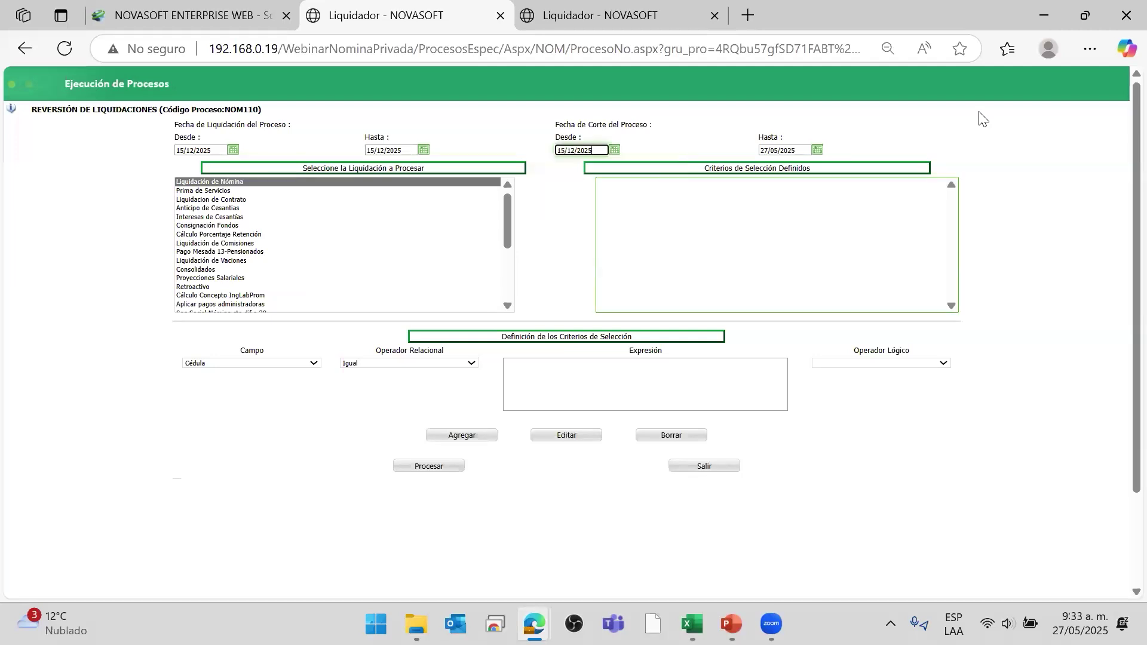
- Set the cut-off end date to 15/12/2025
{"action": "left_click", "coordinate": [818, 150]}
{"action": "left_click", "coordinate": [879, 167]}
{"action": "left_click", "coordinate": [879, 167]}
{"action": "left_click", "coordinate": [879, 167]}
{"action": "left_click", "coordinate": [879, 167]}
{"action": "left_click", "coordinate": [879, 166]}
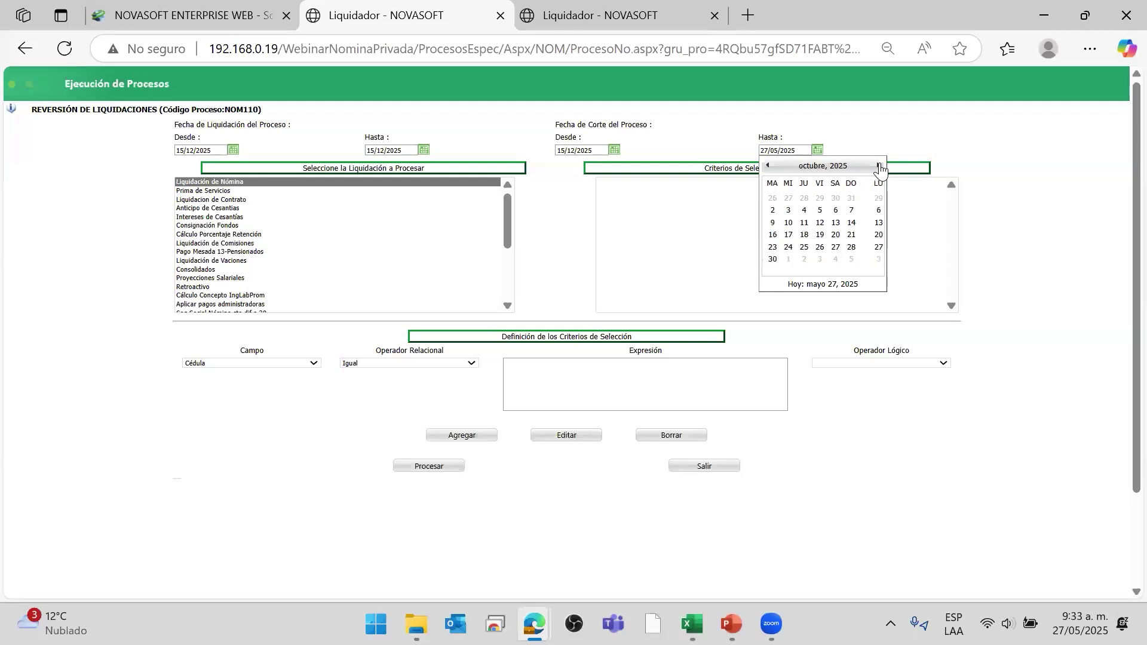
{"action": "left_click", "coordinate": [879, 166]}
{"action": "left_click", "coordinate": [878, 167]}
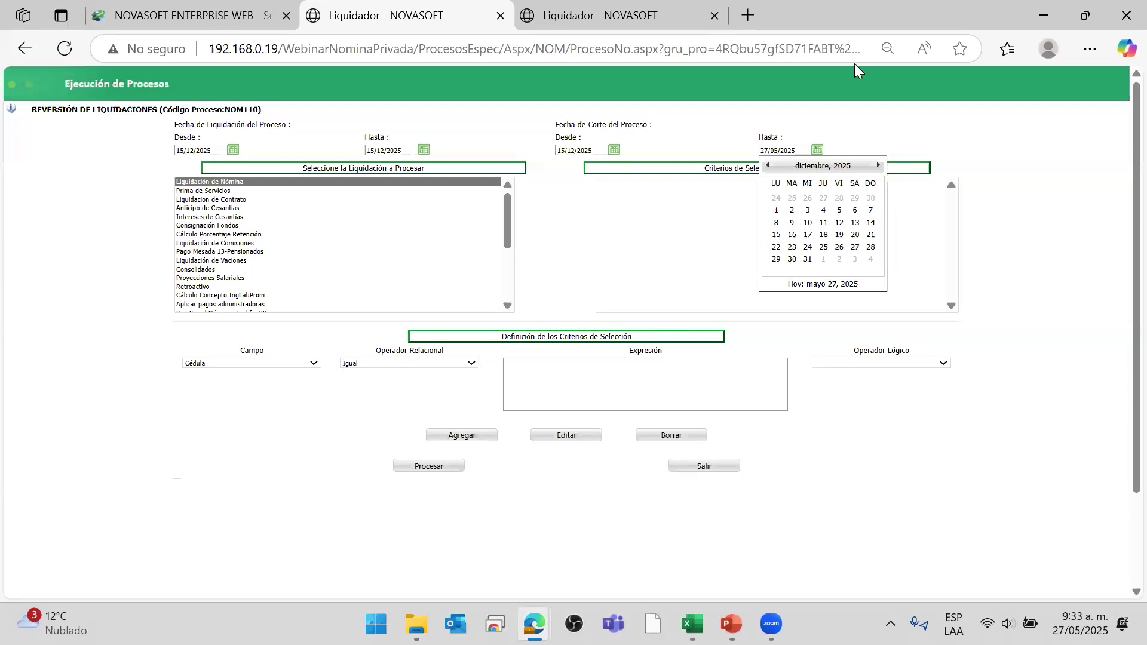
{"action": "left_click", "coordinate": [777, 235]}
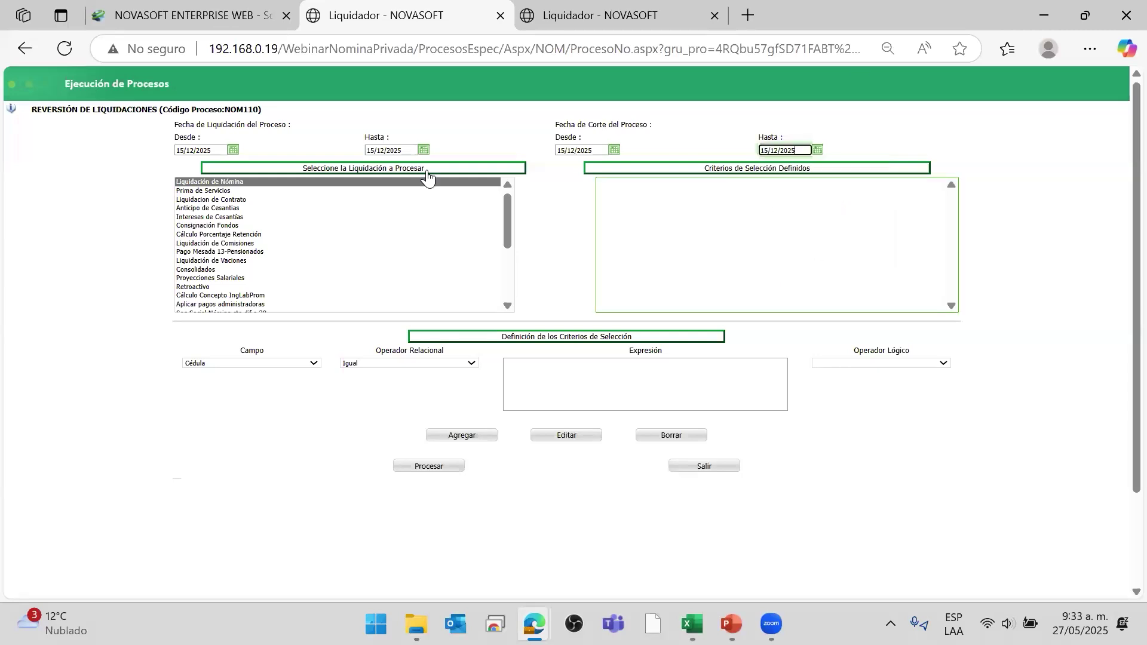
- Add the saved employee cédula as the expression filter and start the reversal
{"action": "left_click", "coordinate": [526, 394]}
{"action": "key", "text": "Down"}
{"action": "key", "text": "Return"}
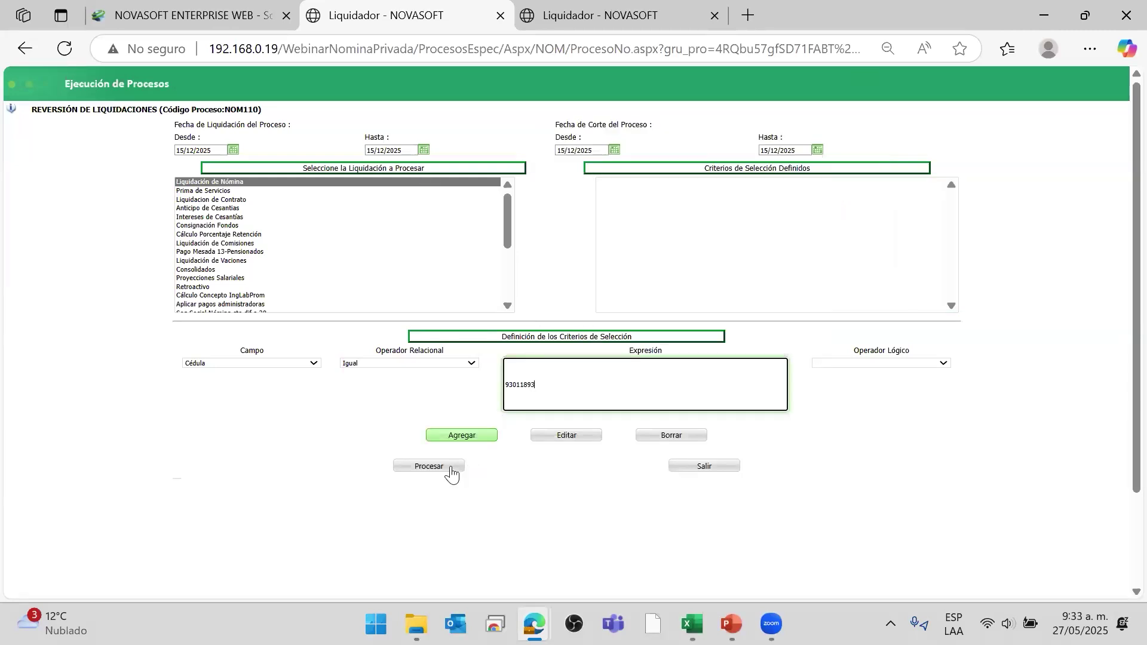
{"action": "left_click", "coordinate": [468, 441]}
{"action": "left_click", "coordinate": [439, 469]}
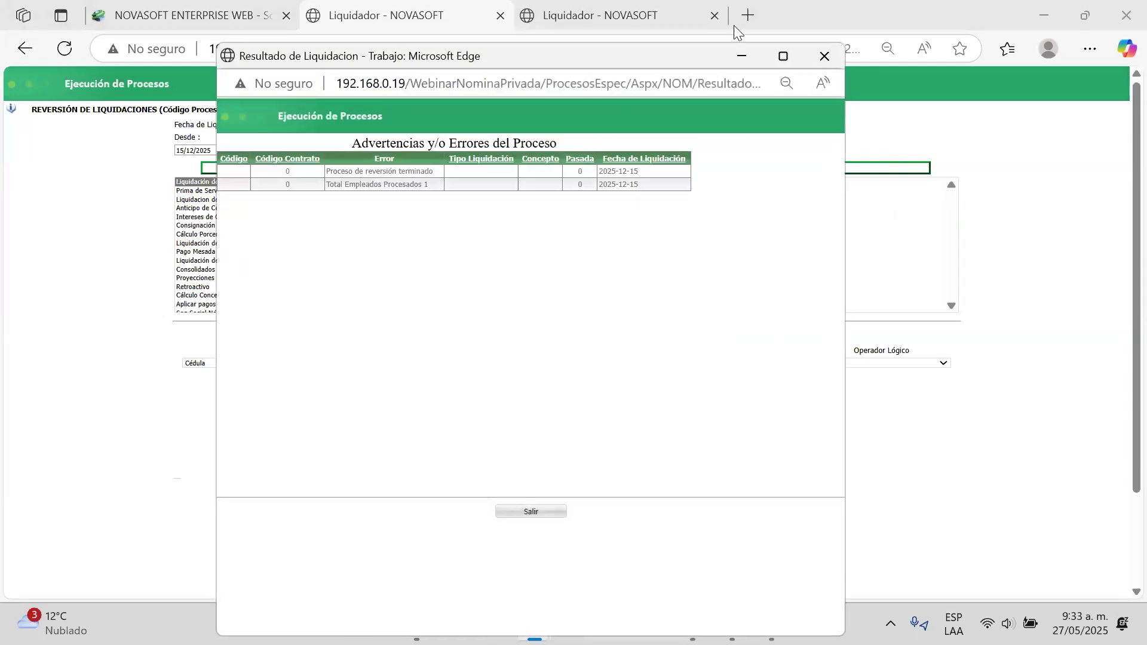
- Reverse the Prima de Servicios liquidation for the employee
{"action": "left_click", "coordinate": [825, 56]}
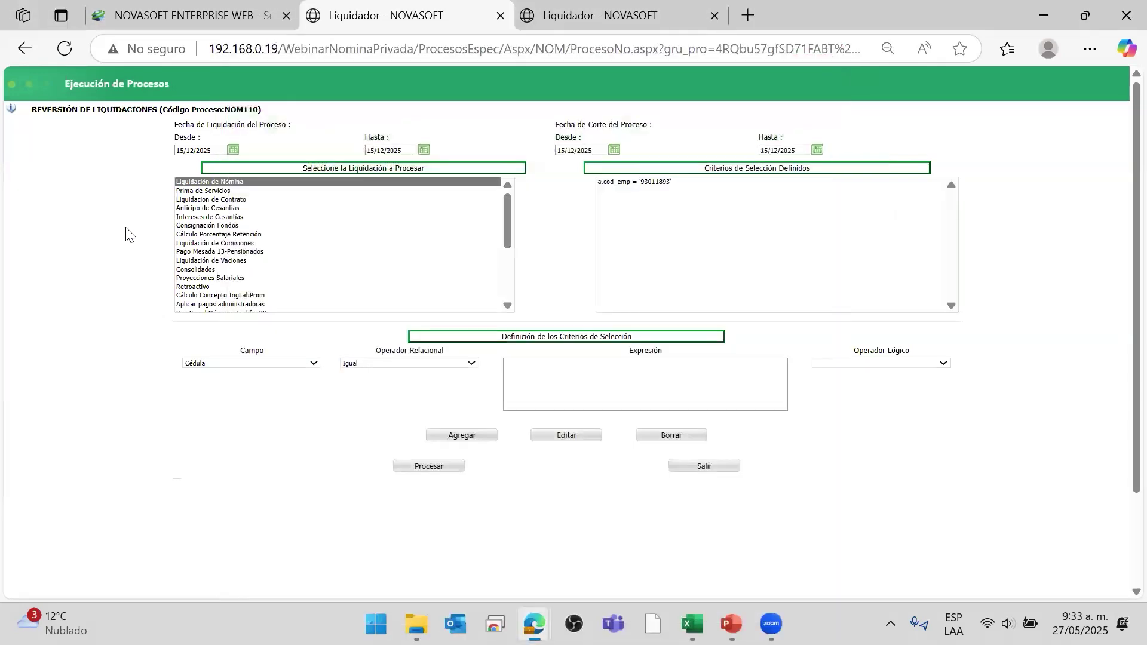
{"action": "left_click", "coordinate": [231, 190]}
{"action": "left_click", "coordinate": [727, 190]}
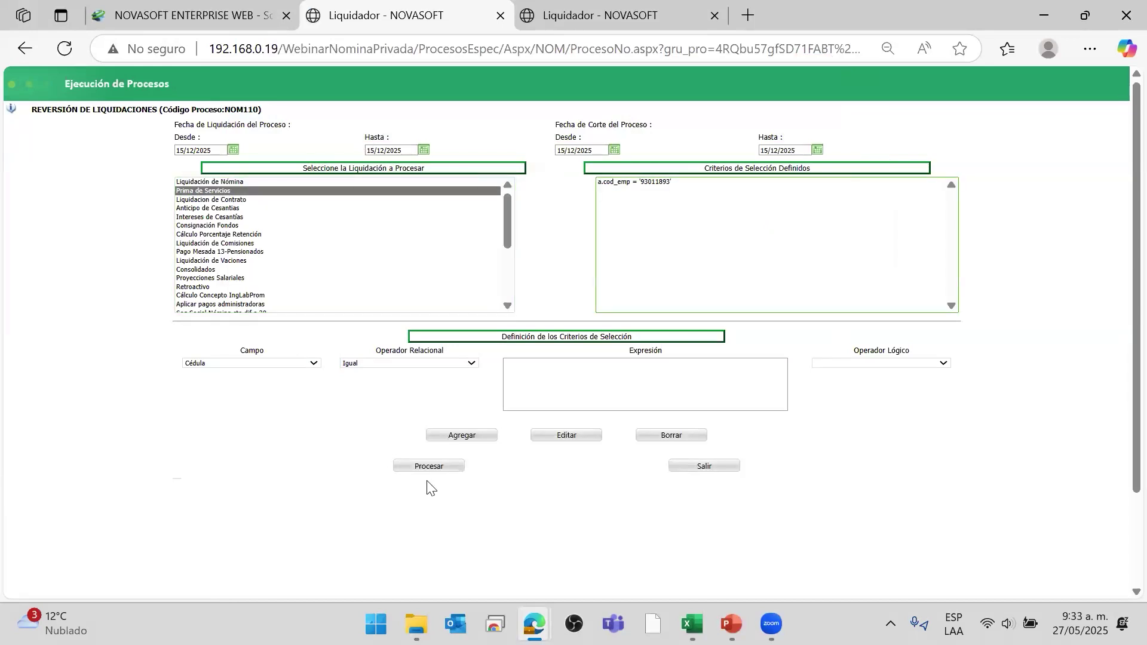
{"action": "left_click", "coordinate": [435, 468]}
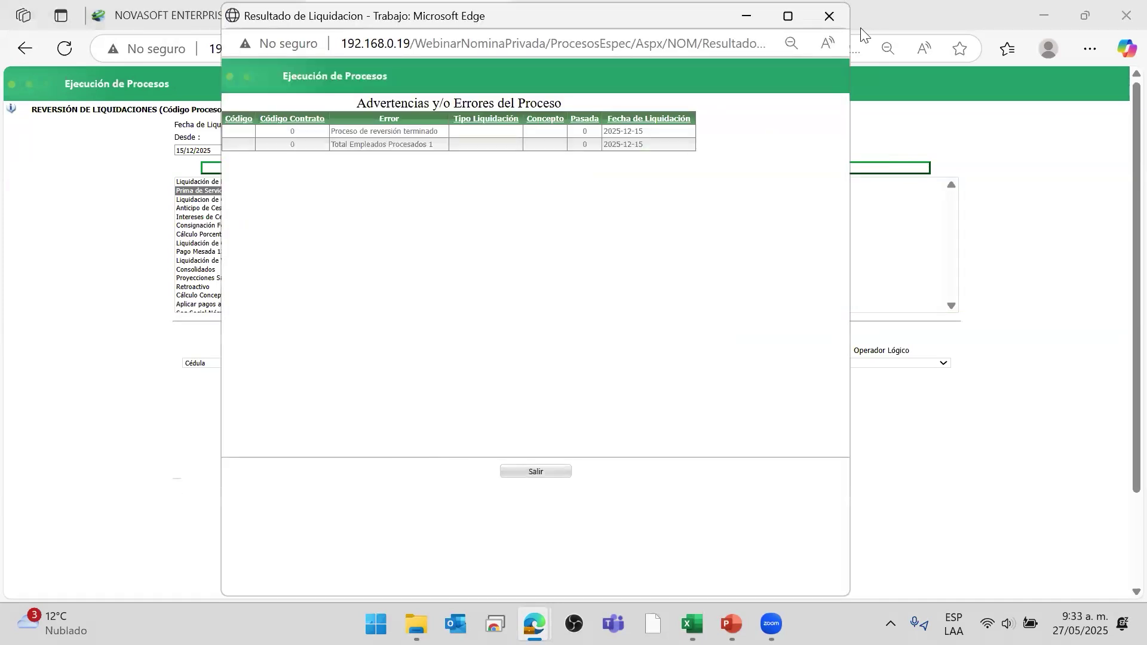
{"action": "left_click", "coordinate": [829, 17]}
- Rerun the NOM100 liquidation, which liquidates one employee
{"action": "left_click", "coordinate": [579, 16]}
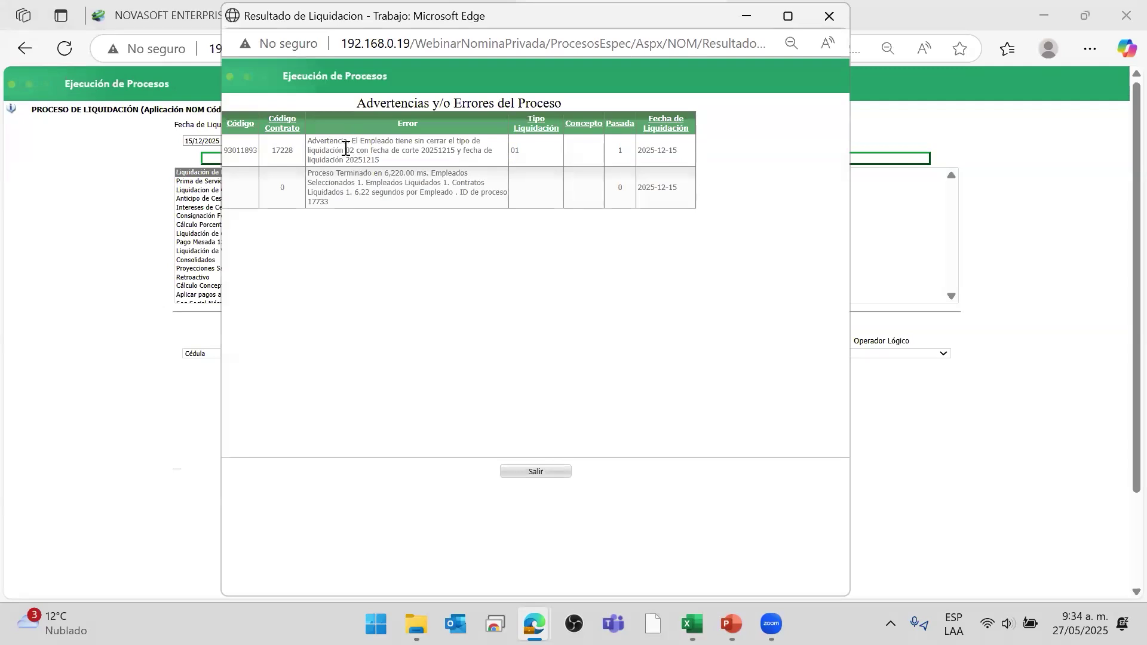
{"action": "left_click", "coordinate": [314, 154]}
{"action": "left_click", "coordinate": [542, 472]}
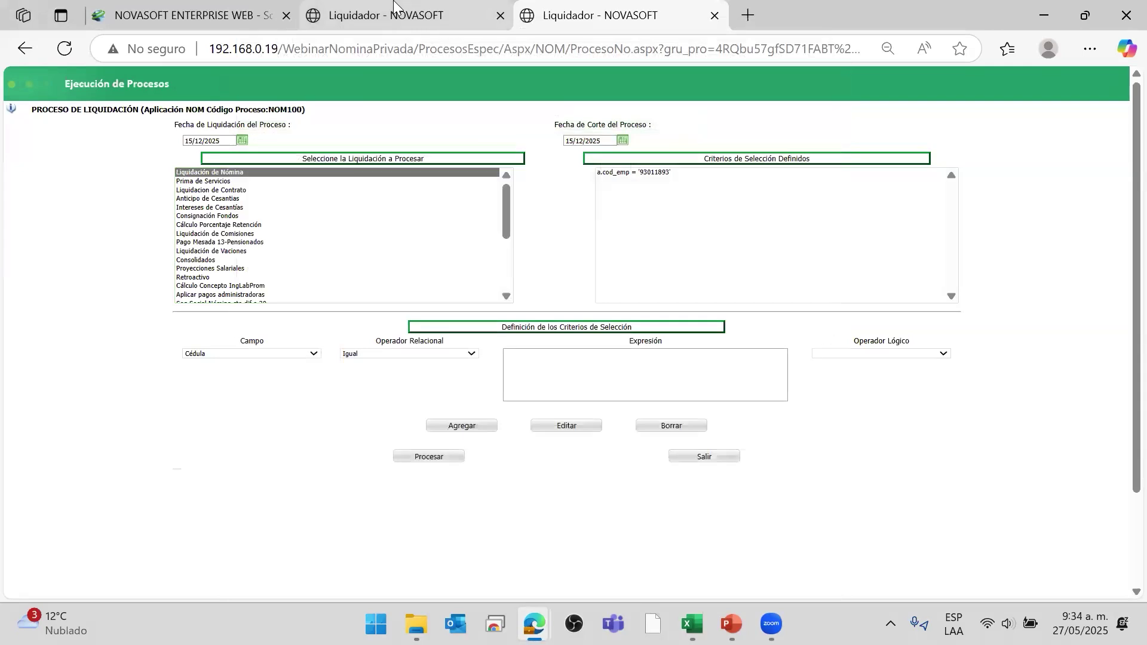
- Run the Borrado liquidation process from the main Novasoft page
{"action": "left_click", "coordinate": [396, 8]}
{"action": "left_click", "coordinate": [176, 12]}
{"action": "double_click", "coordinate": [8, 210]}
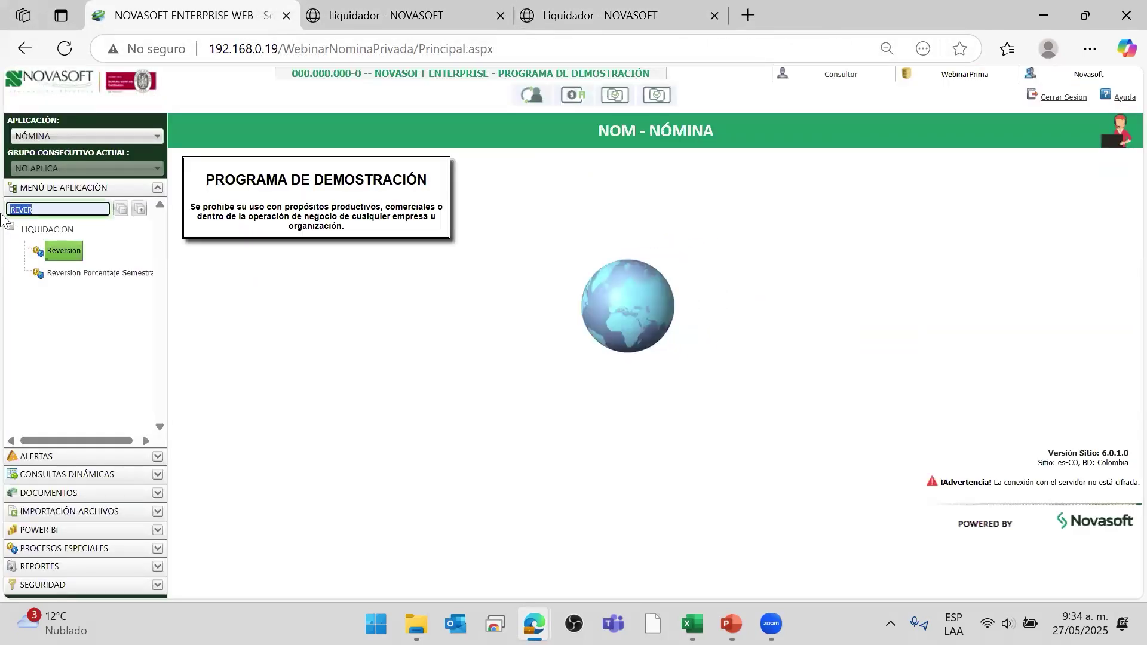
{"action": "type", "text": "borra"}
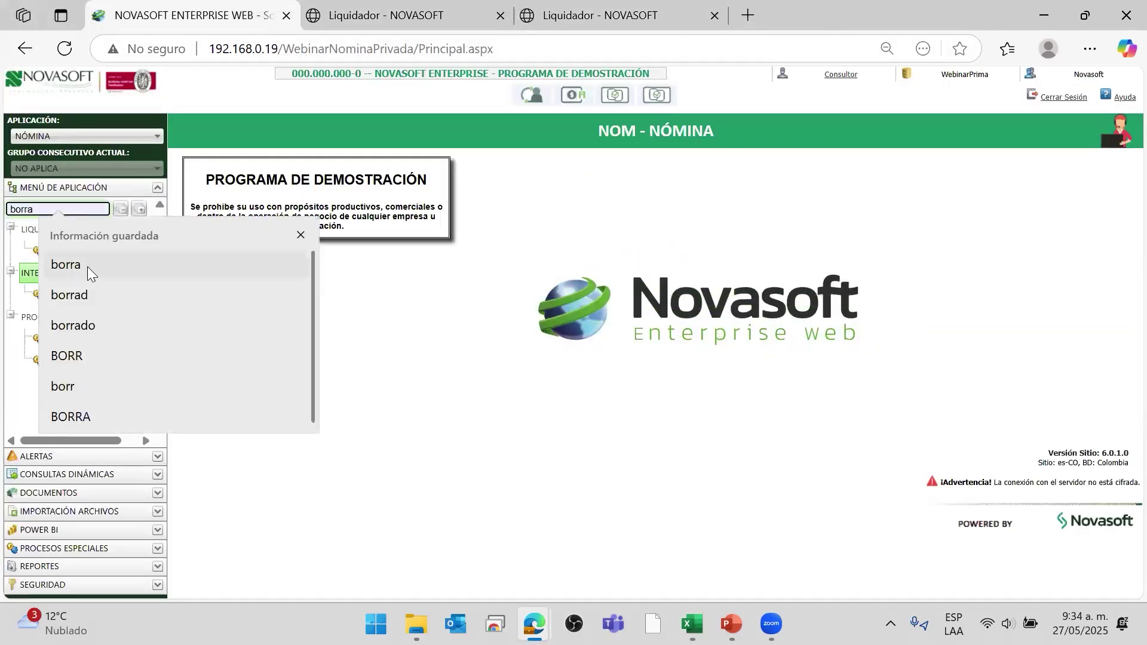
{"action": "left_click", "coordinate": [87, 267]}
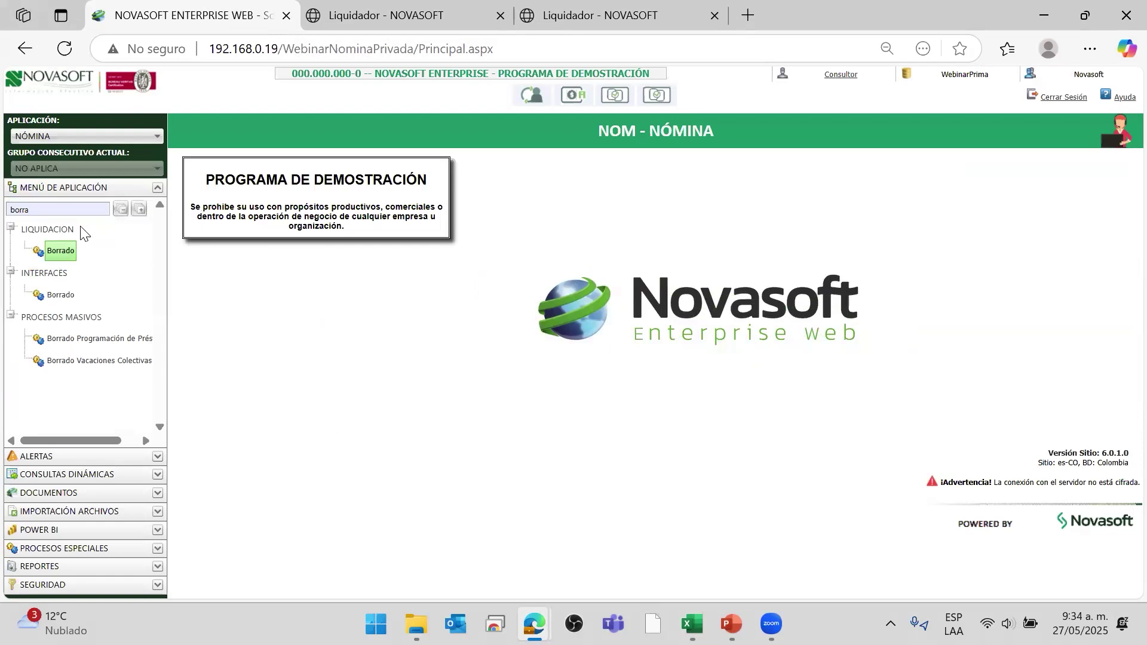
{"action": "left_click", "coordinate": [60, 251]}
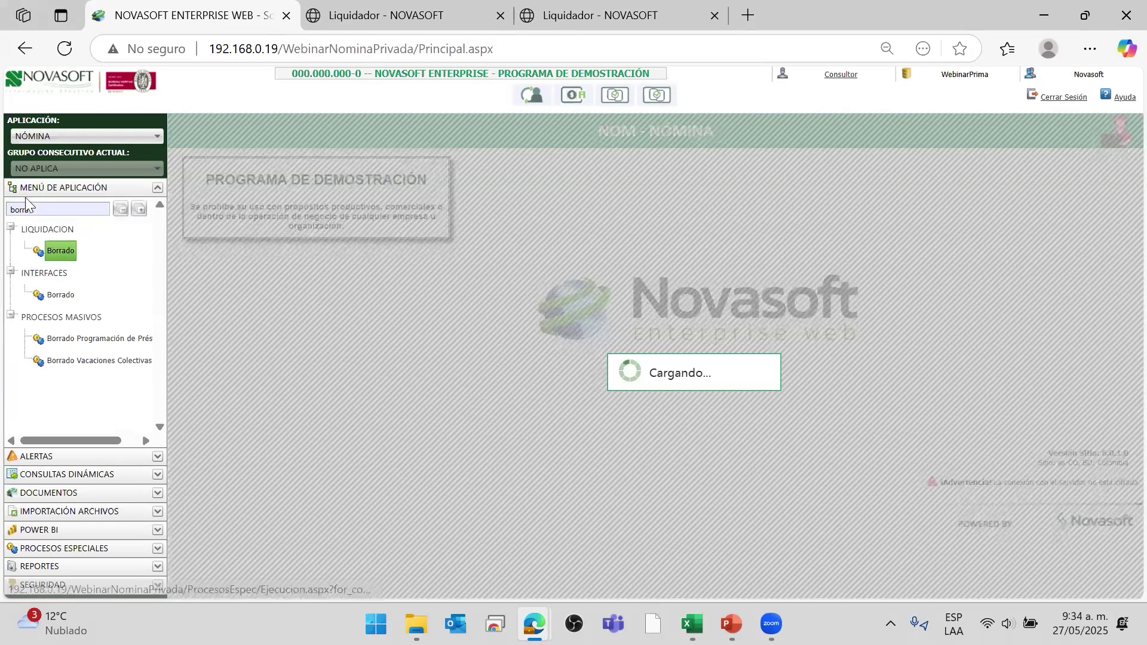
- Check current-period movements: Prima de Servicios 736.984, exempt benefit 184.246, net 736.984
{"action": "double_click", "coordinate": [27, 209]}
{"action": "type", "text": "hoja"}
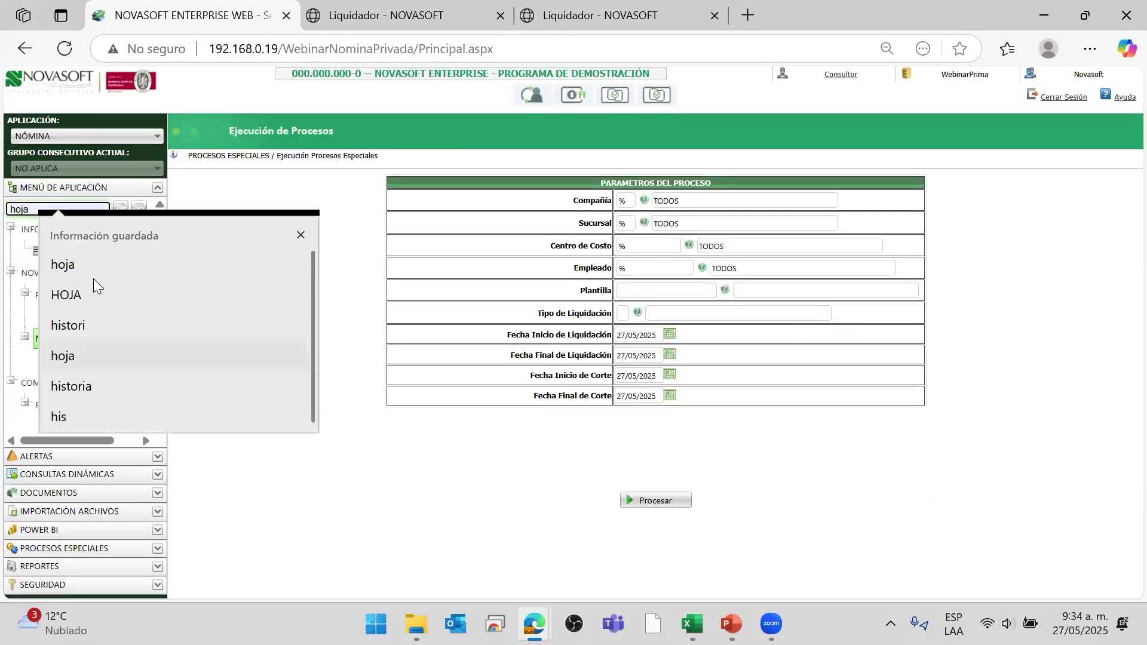
{"action": "left_click", "coordinate": [81, 263]}
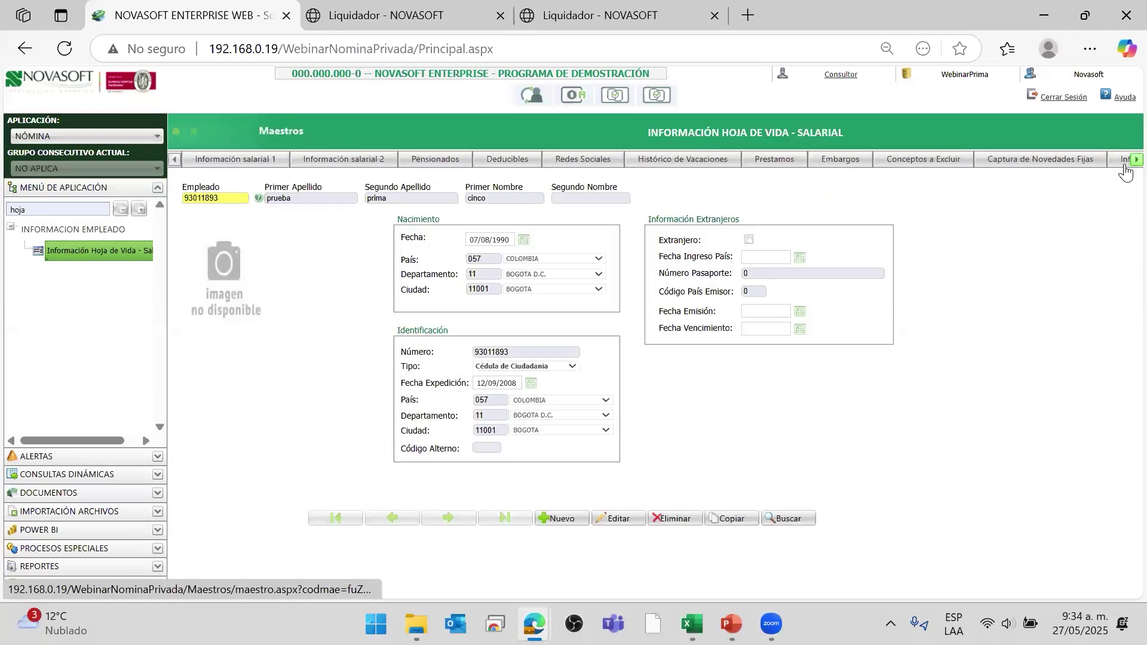
{"action": "left_click", "coordinate": [1126, 166]}
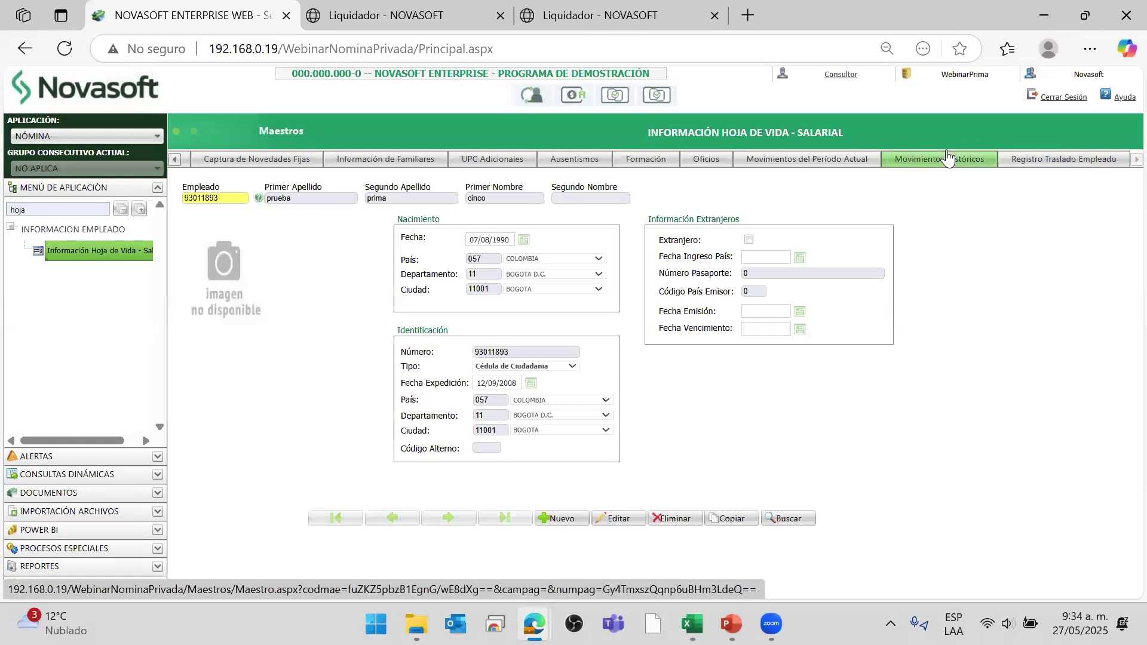
{"action": "left_click", "coordinate": [892, 166]}
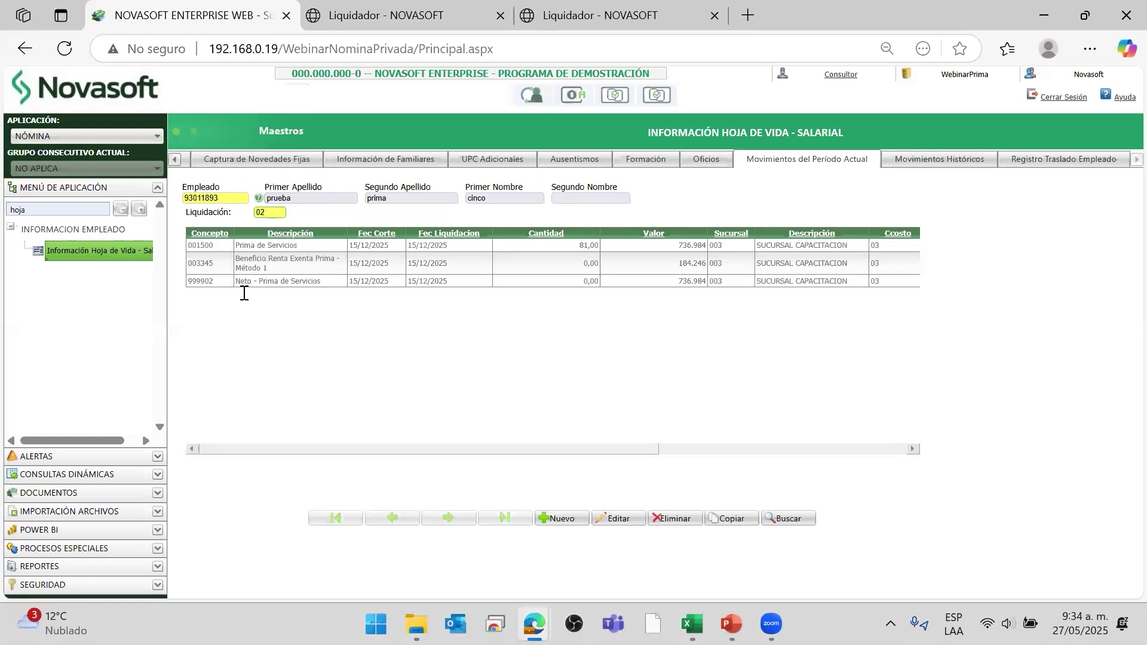
{"action": "left_click_drag", "start_coordinate": [268, 259], "coordinate": [298, 281]}
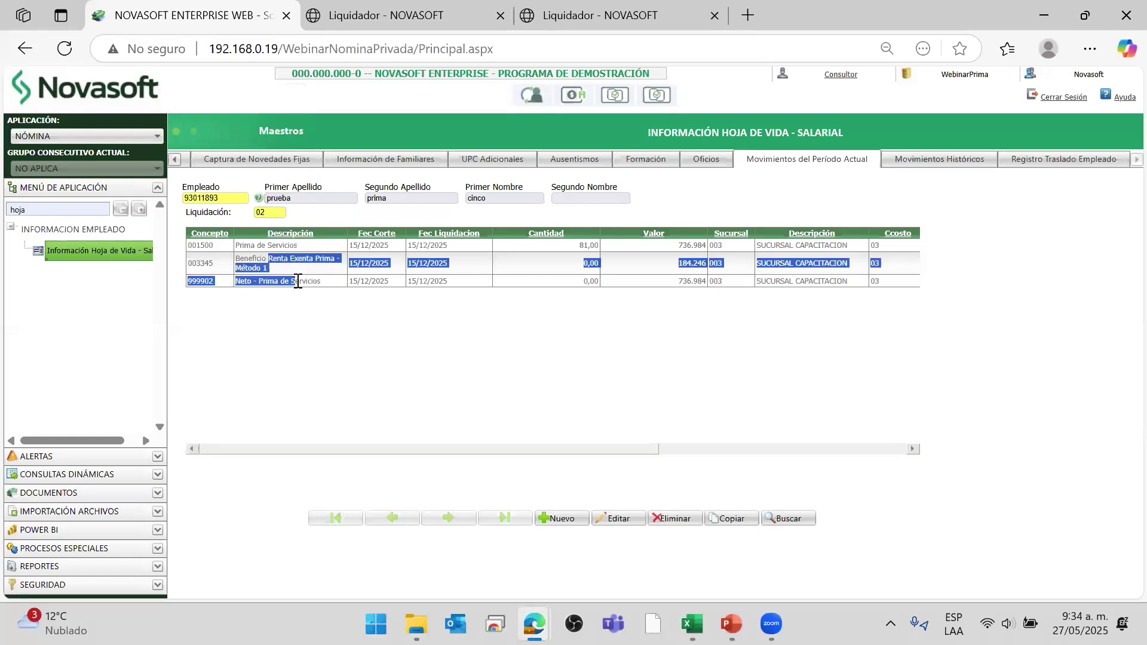
{"action": "left_click", "coordinate": [626, 291]}
{"action": "left_click_drag", "start_coordinate": [243, 286], "coordinate": [282, 287]}
{"action": "left_click", "coordinate": [261, 366]}
- Find 'borr' in the menu search and open the Borrado liquidation process
{"action": "left_click", "coordinate": [297, 340]}
{"action": "left_click_drag", "start_coordinate": [50, 211], "coordinate": [1, 198]}
{"action": "type", "text": "borr"}
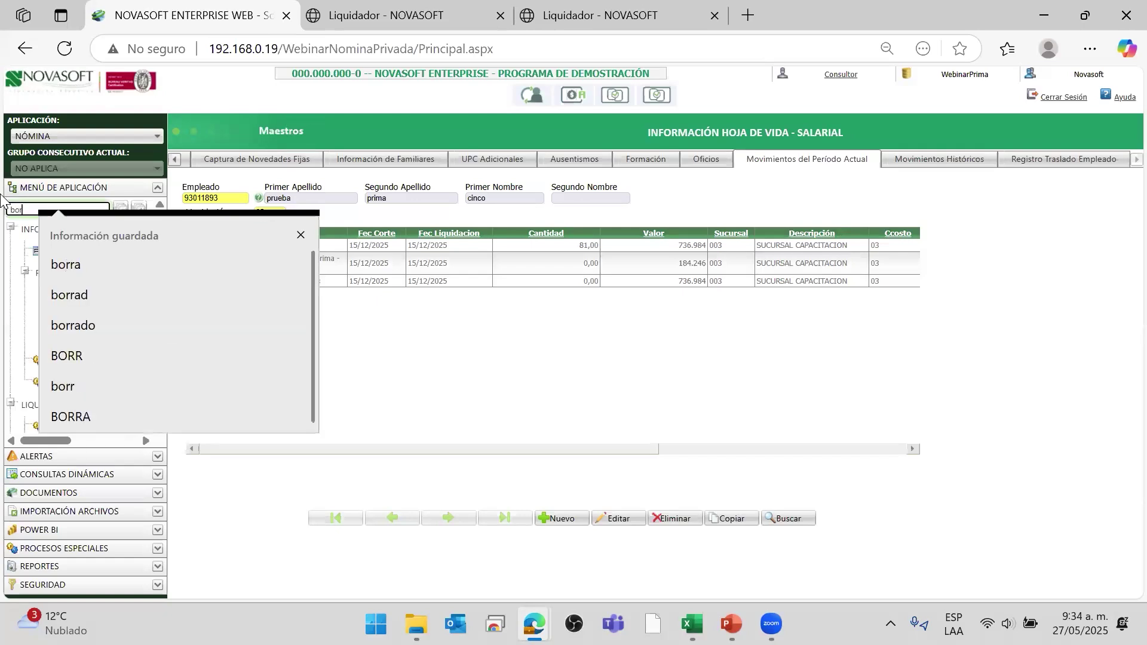
{"action": "left_click", "coordinate": [85, 268]}
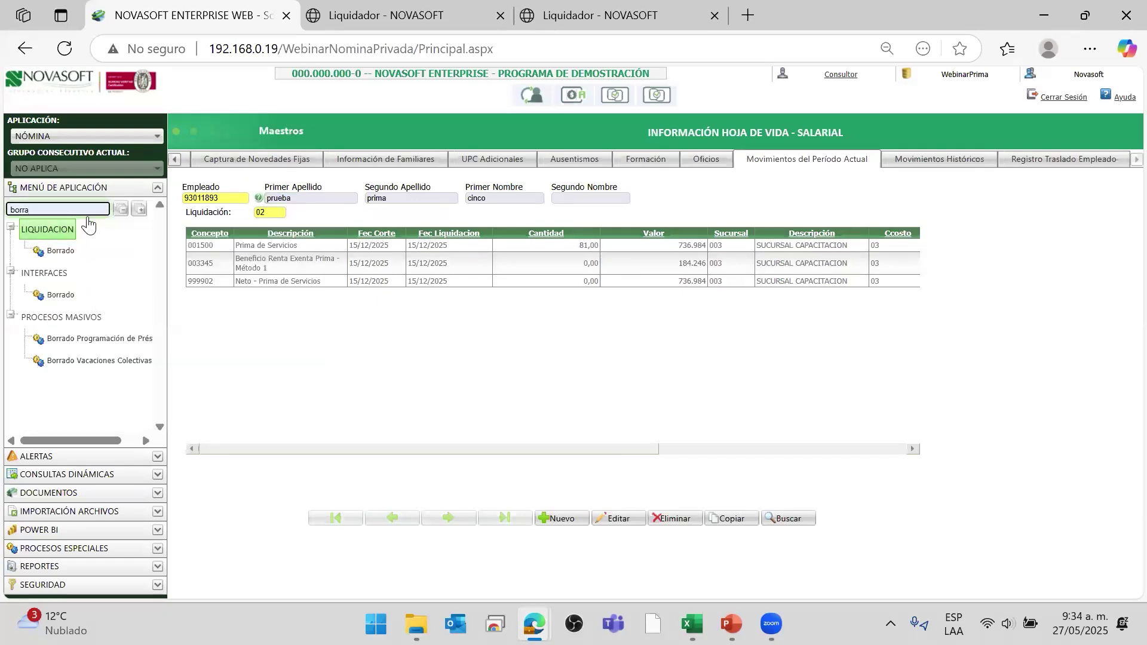
{"action": "left_click", "coordinate": [82, 258]}
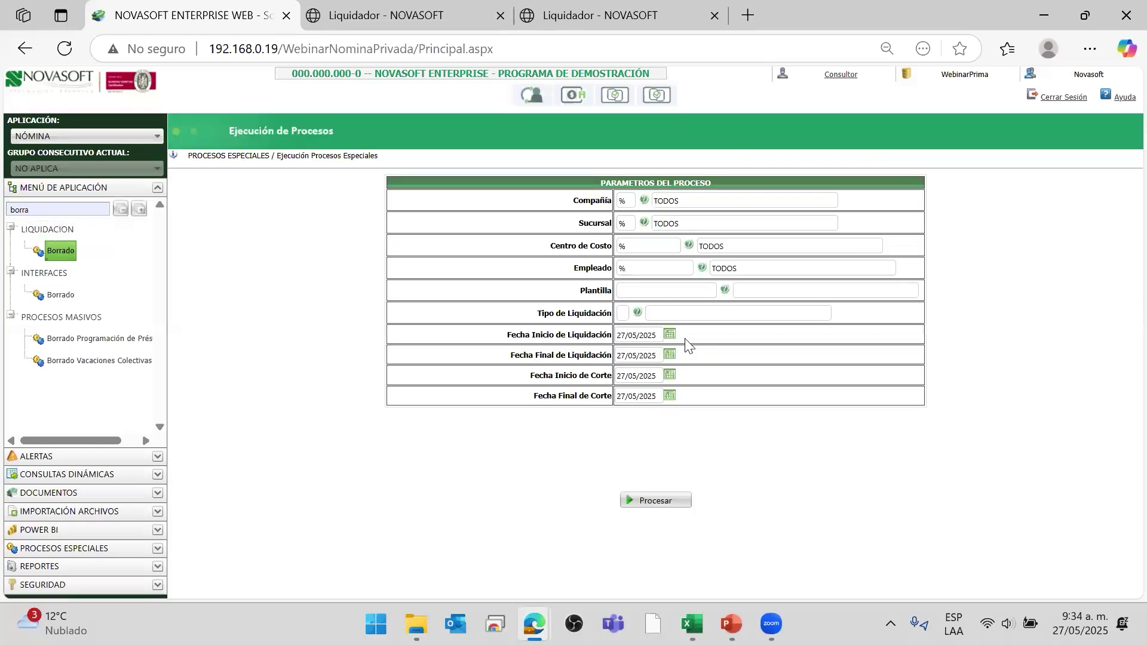
- Set the liquidation start and end dates to 15/12/2025
{"action": "left_click", "coordinate": [685, 339]}
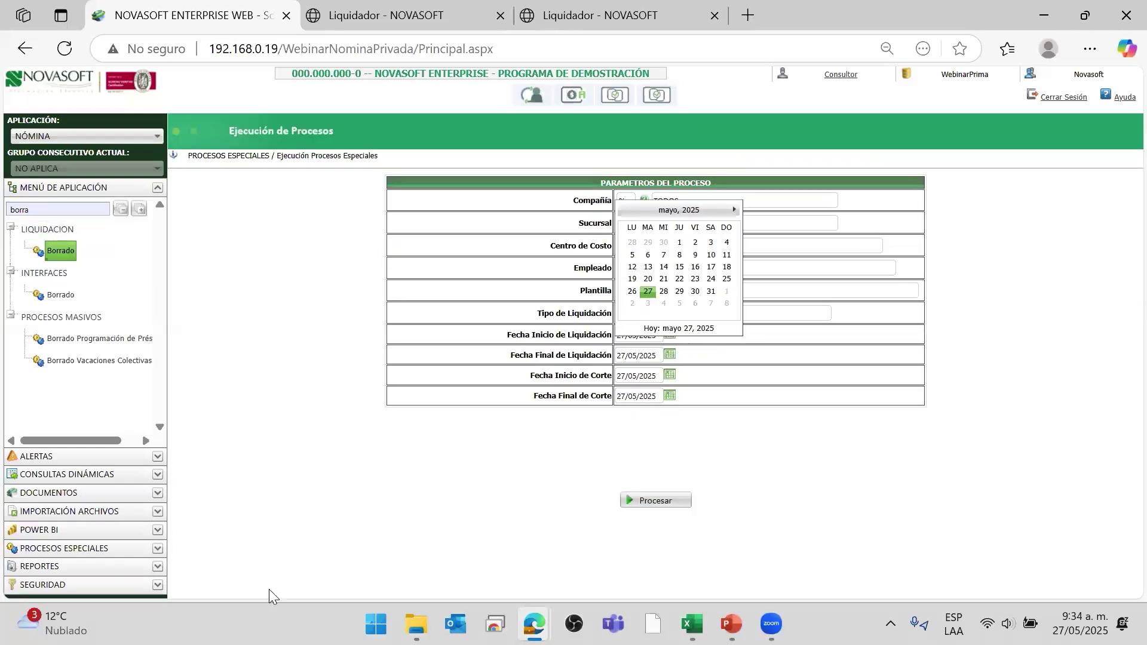
{"action": "left_click", "coordinate": [734, 210]}
{"action": "left_click", "coordinate": [735, 210]}
{"action": "left_click", "coordinate": [734, 210]}
{"action": "left_click", "coordinate": [735, 210]}
{"action": "left_click", "coordinate": [734, 210]}
{"action": "left_click", "coordinate": [735, 210]}
{"action": "left_click", "coordinate": [734, 210]}
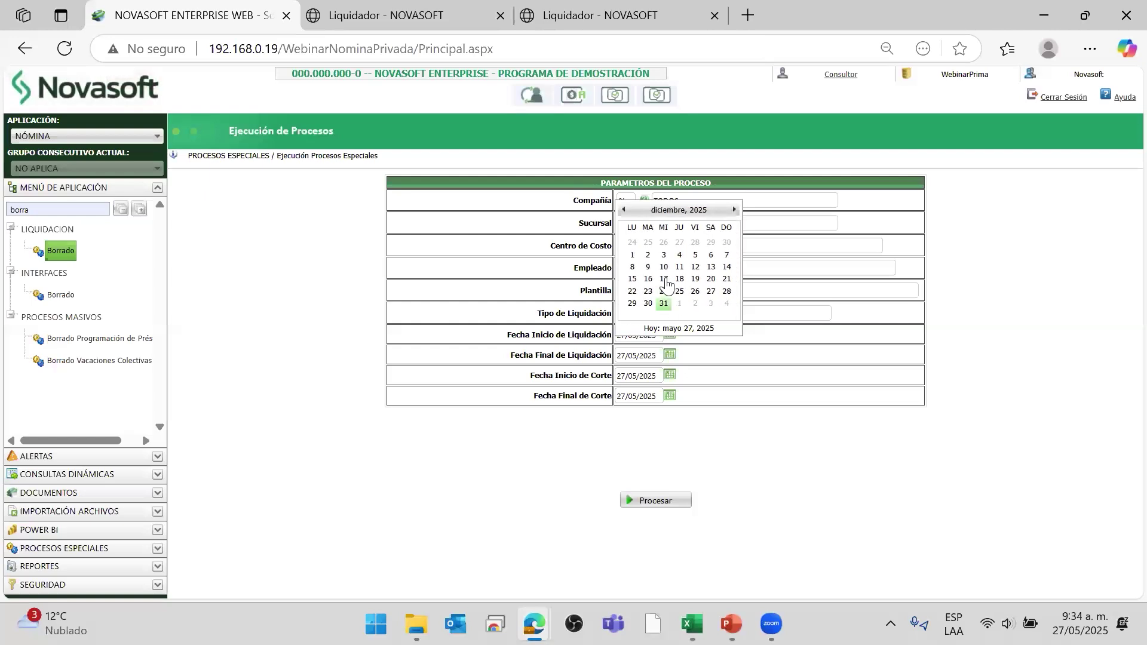
{"action": "left_click", "coordinate": [633, 279]}
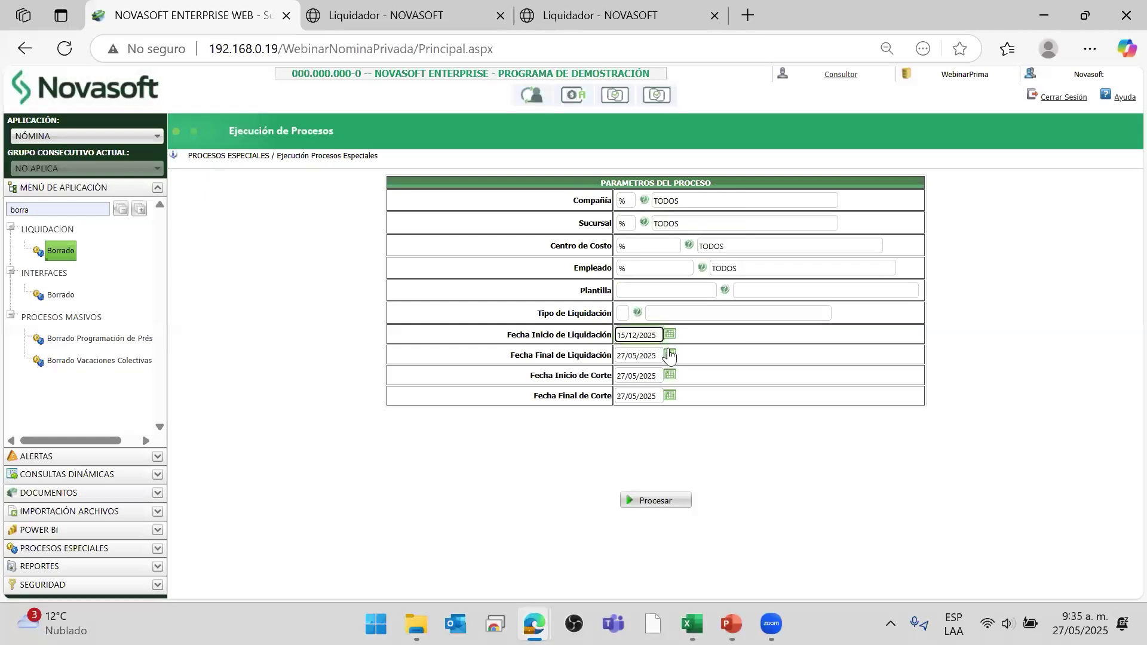
{"action": "left_click", "coordinate": [670, 355]}
{"action": "left_click", "coordinate": [734, 232]}
{"action": "left_click", "coordinate": [734, 232]}
{"action": "left_click", "coordinate": [734, 231]}
{"action": "left_click", "coordinate": [734, 231]}
{"action": "left_click", "coordinate": [734, 231]}
{"action": "left_click", "coordinate": [733, 231]}
{"action": "left_click", "coordinate": [734, 232]}
{"action": "left_click", "coordinate": [632, 300]}
- Set the cut-off start and end dates to 15/12/2025
{"action": "left_click", "coordinate": [670, 376]}
{"action": "left_click", "coordinate": [734, 252]}
{"action": "left_click", "coordinate": [734, 253]}
{"action": "left_click", "coordinate": [734, 253]}
{"action": "left_click", "coordinate": [734, 254]}
{"action": "left_click", "coordinate": [734, 254]}
{"action": "left_click", "coordinate": [735, 253]}
{"action": "left_click", "coordinate": [734, 254]}
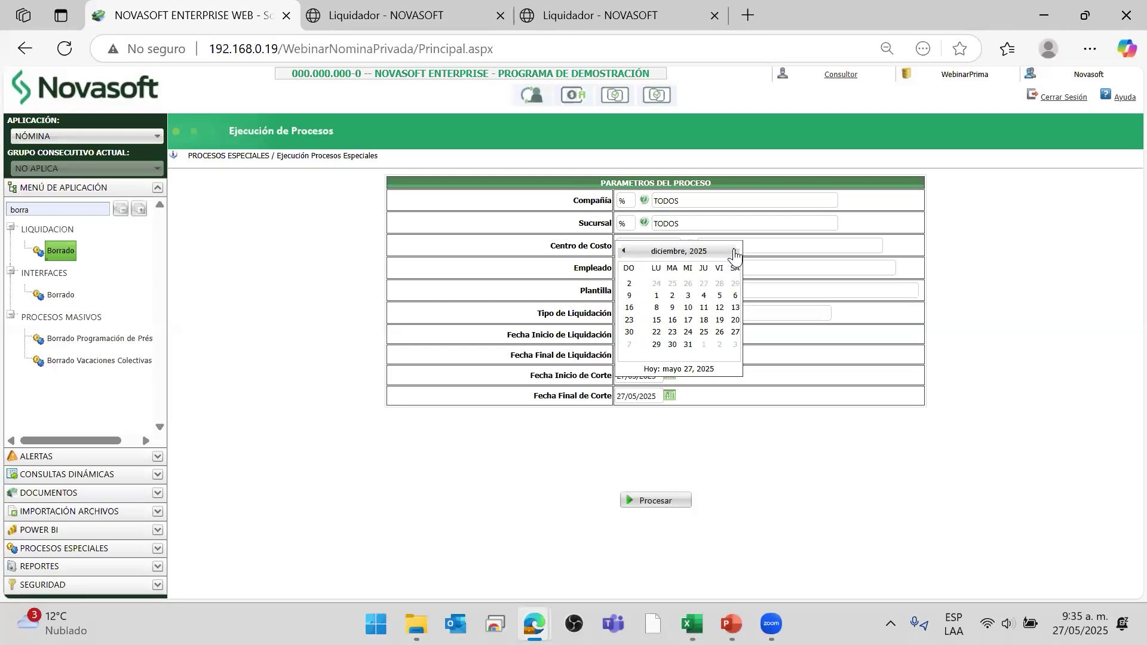
{"action": "left_click", "coordinate": [626, 321]}
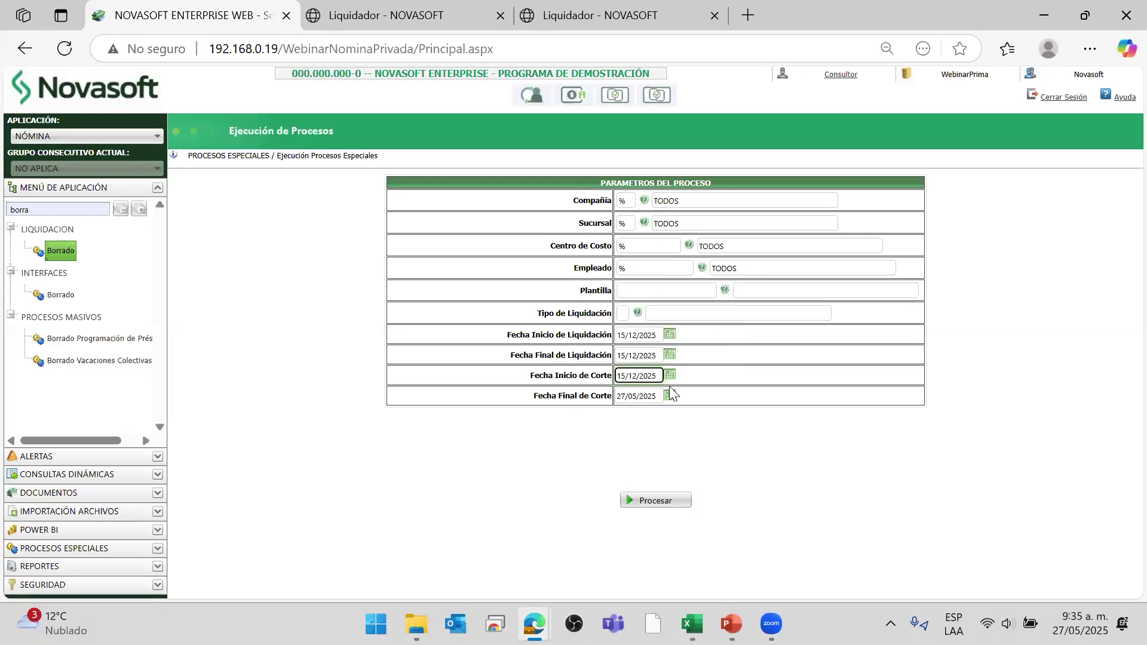
{"action": "left_click", "coordinate": [670, 395]}
{"action": "left_click", "coordinate": [735, 273]}
{"action": "left_click", "coordinate": [735, 272]}
{"action": "left_click", "coordinate": [735, 273]}
{"action": "left_click", "coordinate": [734, 272]}
{"action": "left_click", "coordinate": [734, 272]}
{"action": "left_click", "coordinate": [734, 273]}
{"action": "left_click", "coordinate": [735, 273]}
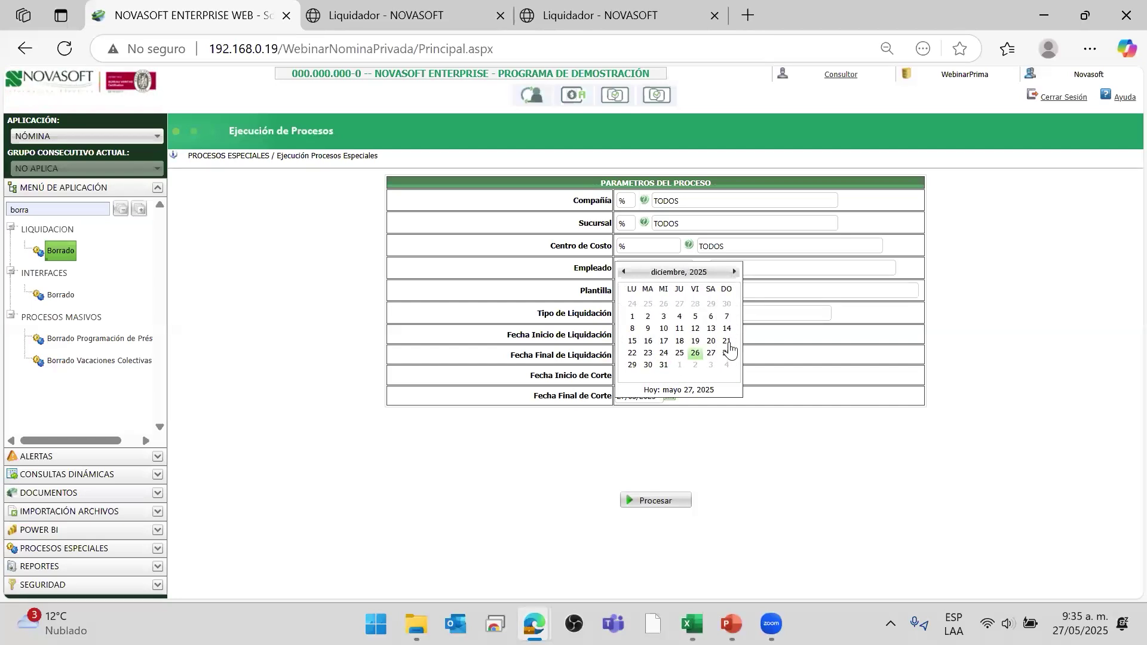
{"action": "left_click", "coordinate": [632, 342]}
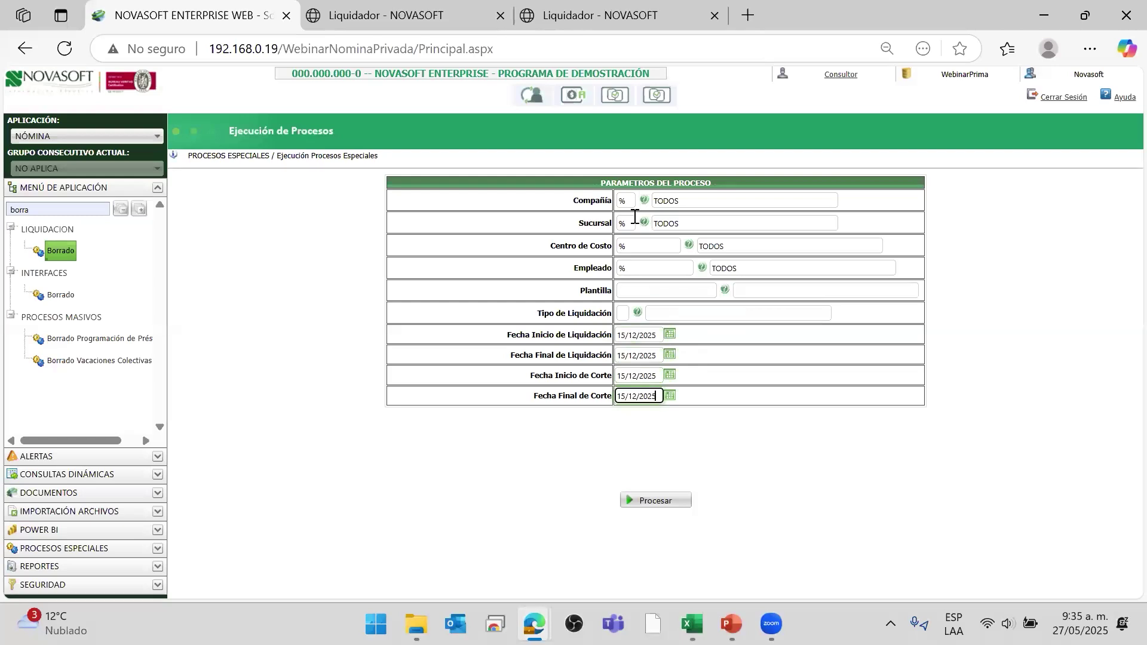
- Paste the employee code, set Tipo 02, and run the deletion, accepting the confirmation
{"action": "left_click_drag", "start_coordinate": [632, 273], "coordinate": [467, 370]}
{"action": "type", "text": "93011893"}
{"action": "key", "text": "Tab"}
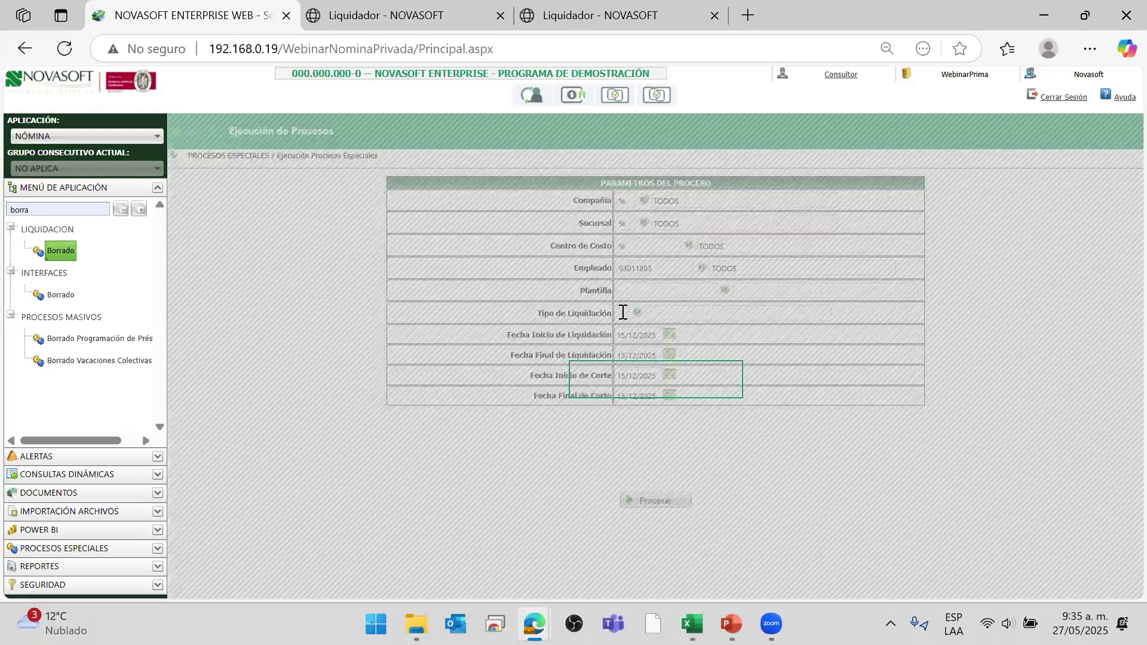
{"action": "left_click", "coordinate": [623, 312]}
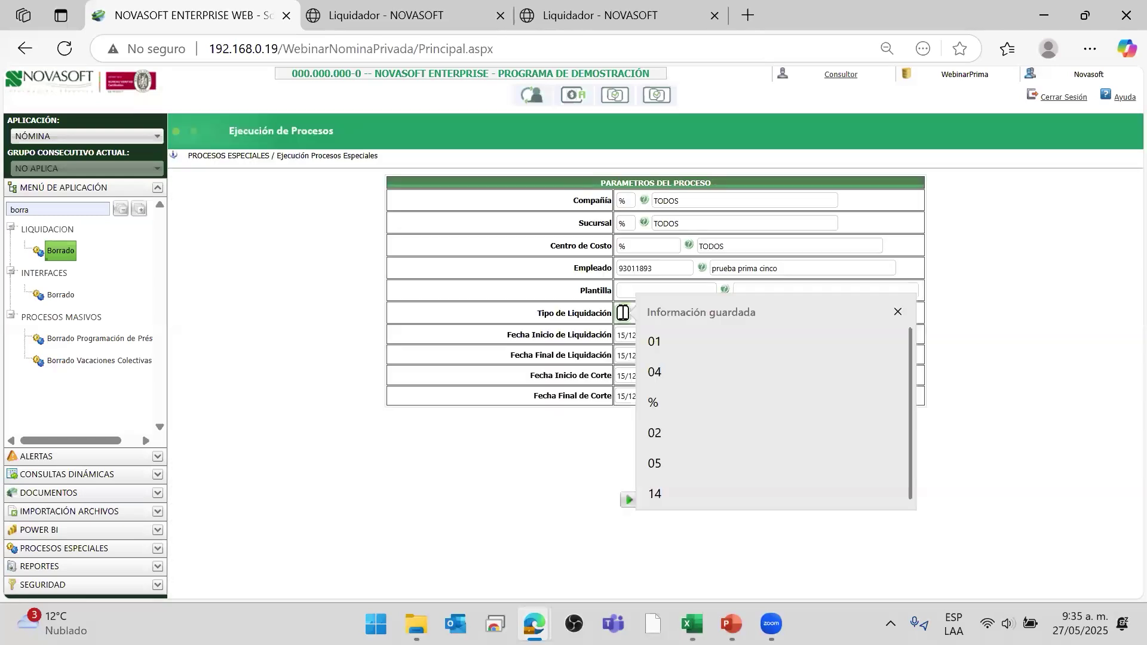
{"action": "type", "text": "0"}
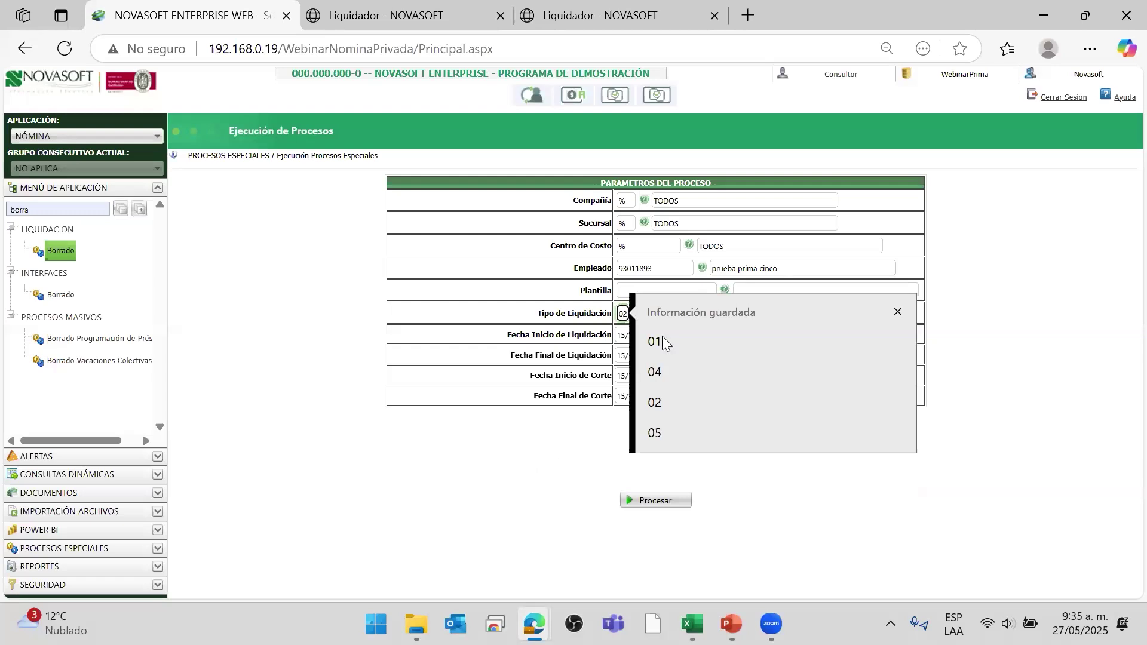
{"action": "type", "text": "2"}
{"action": "left_click", "coordinate": [658, 501]}
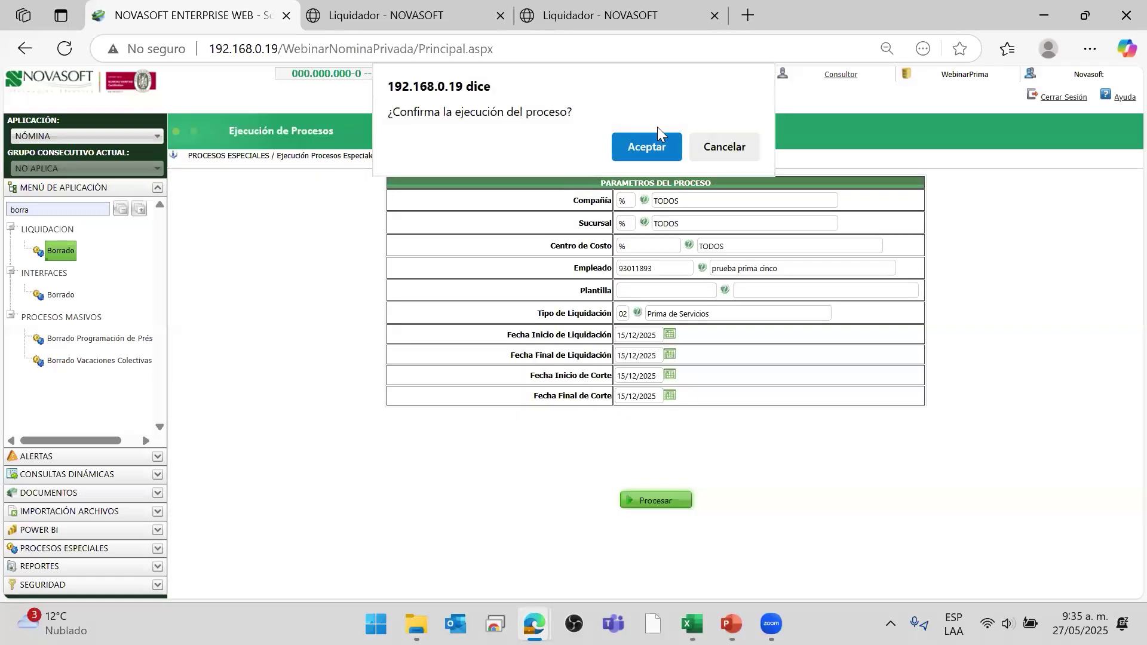
{"action": "key", "text": "Return"}
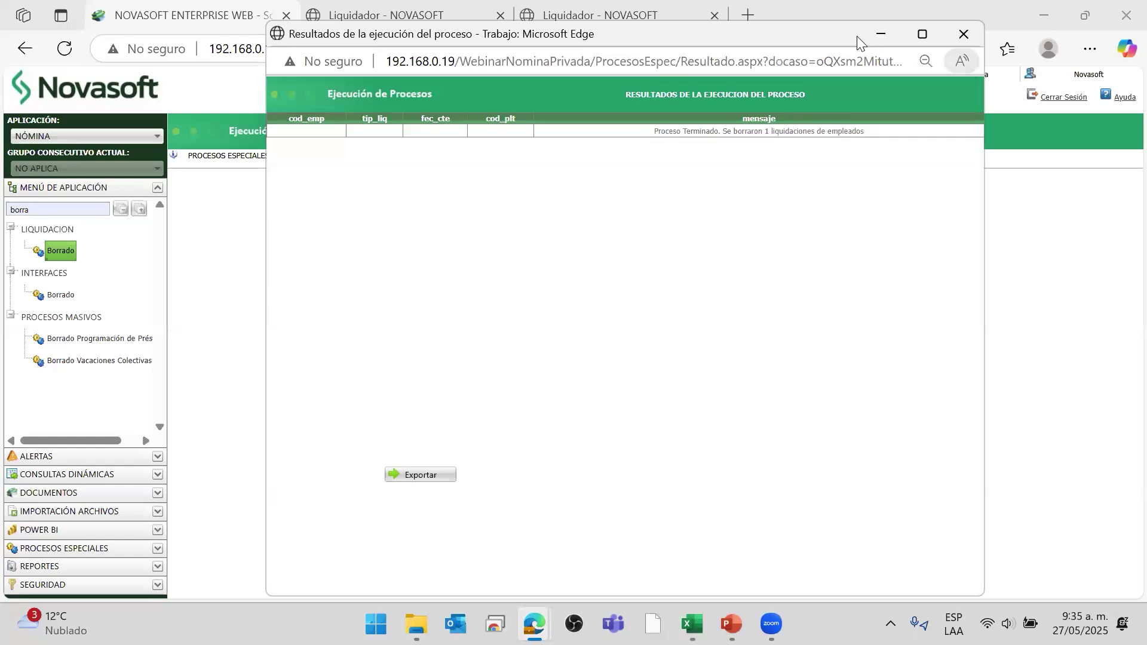
- Dismiss the deletion results and open Información Hoja de Vida via the menu search 'hoj'
{"action": "left_click", "coordinate": [304, 20]}
{"action": "double_click", "coordinate": [46, 209]}
{"action": "type", "text": "hoja"}
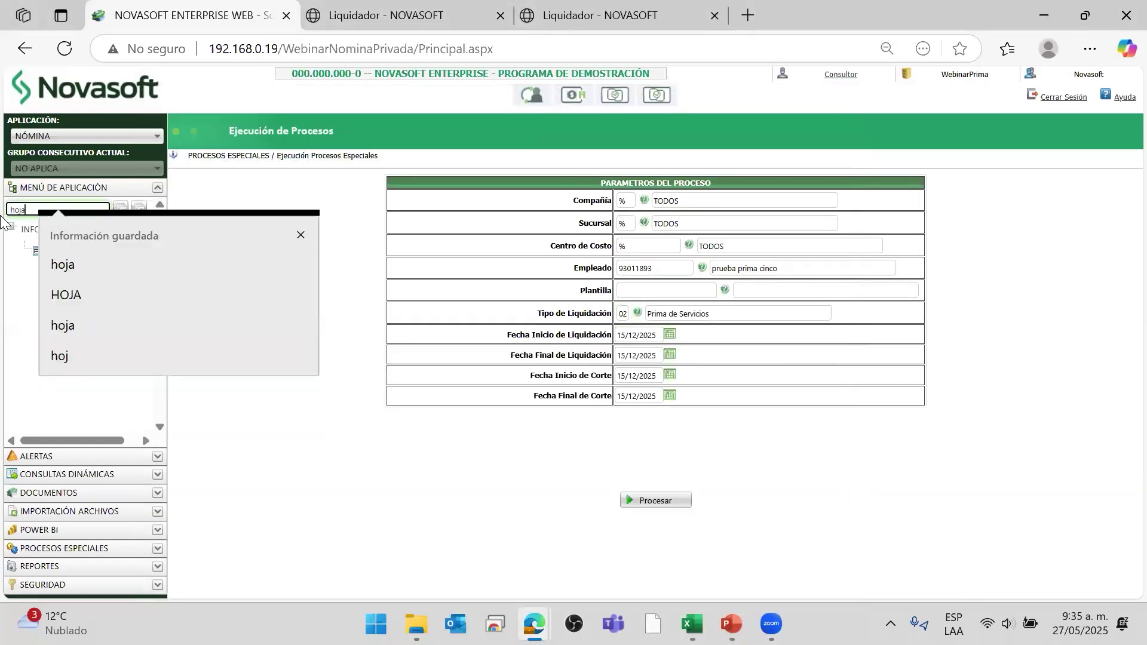
{"action": "left_click", "coordinate": [96, 265]}
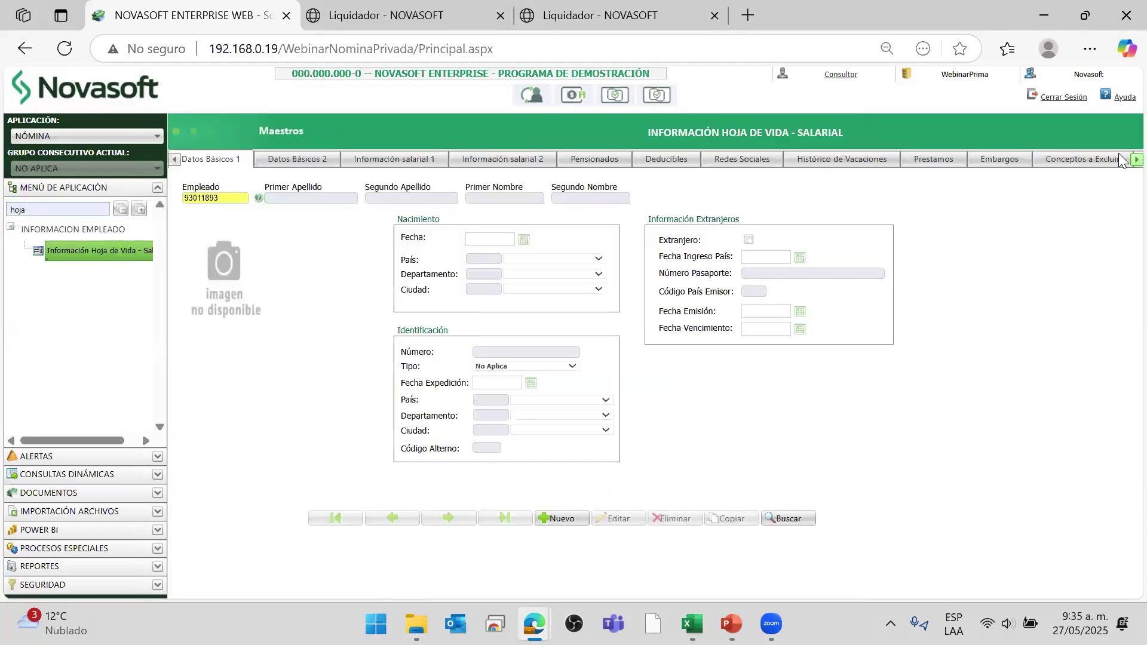
- Reload current-period movements with '%' to confirm no prima movements remain, then return to the reversal page
{"action": "left_click", "coordinate": [1134, 160]}
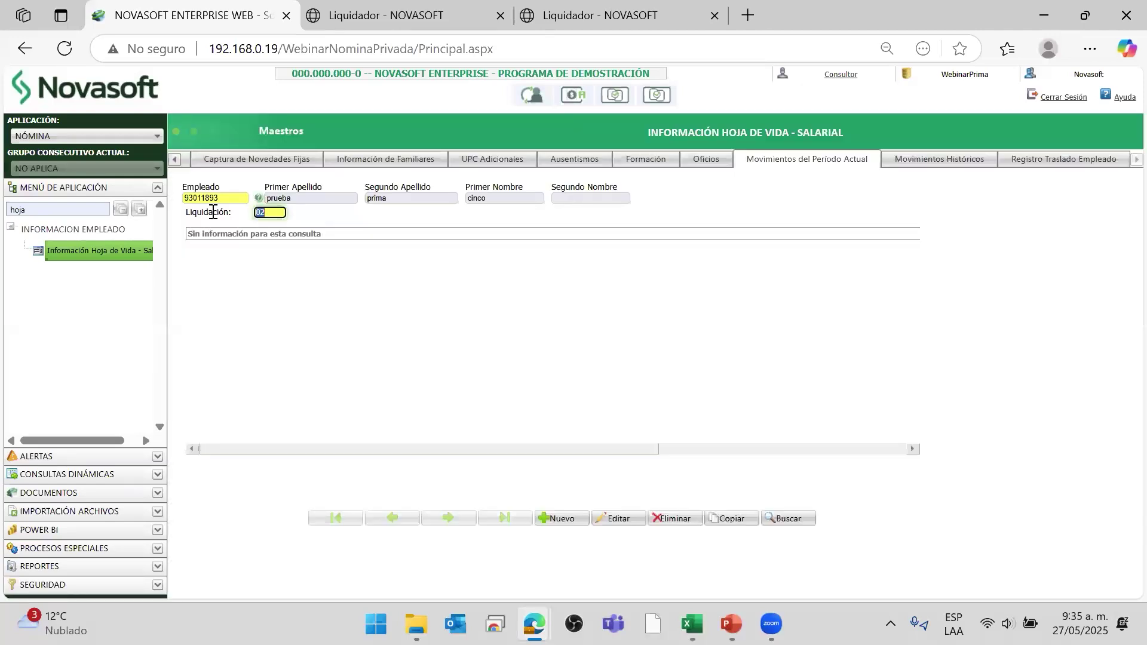
{"action": "type", "text": "%"}
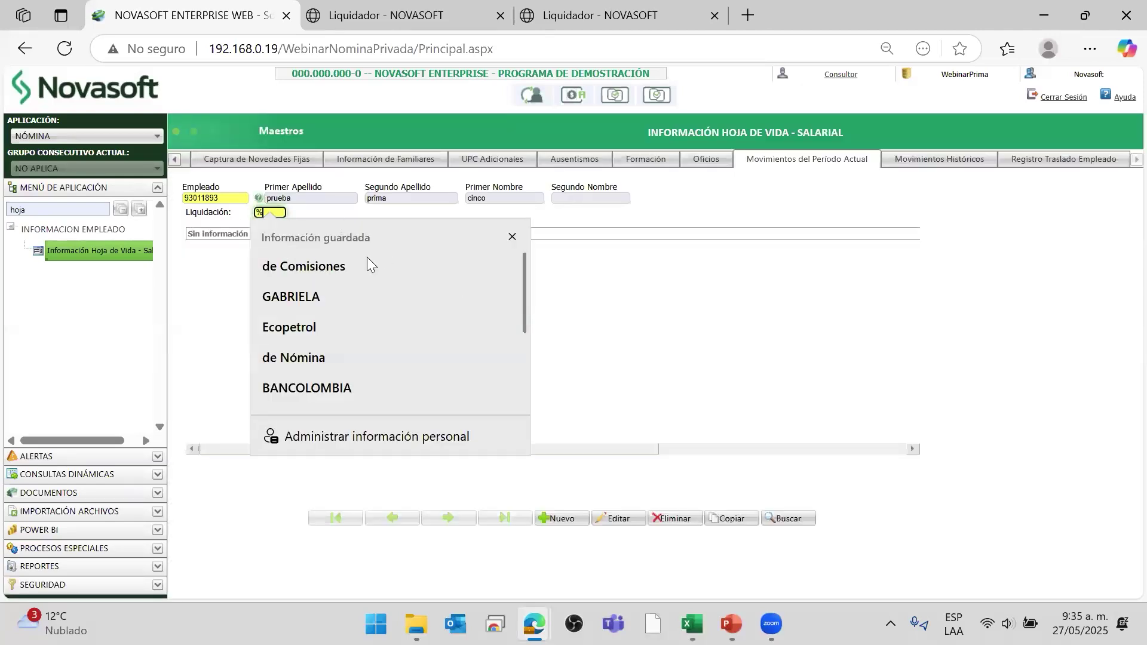
{"action": "key", "text": "Return"}
{"action": "left_click", "coordinate": [391, 10]}
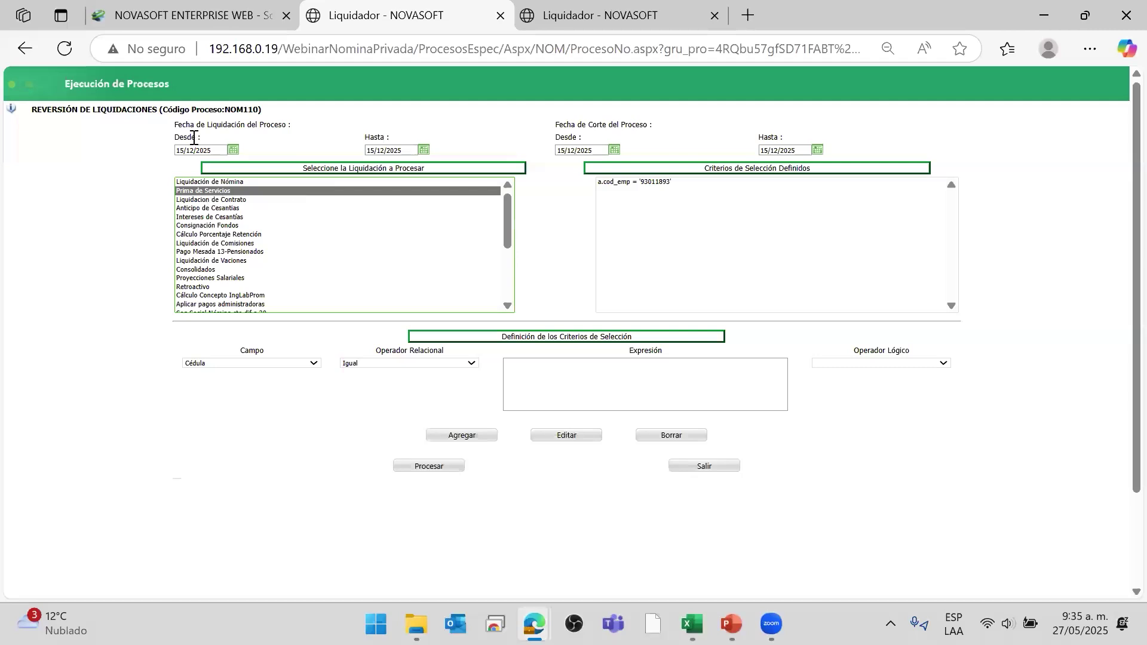
- Close the reversal tab and rerun Liquidación de Nómina, liquidating one employee (process 13657)
{"action": "left_click", "coordinate": [501, 16]}
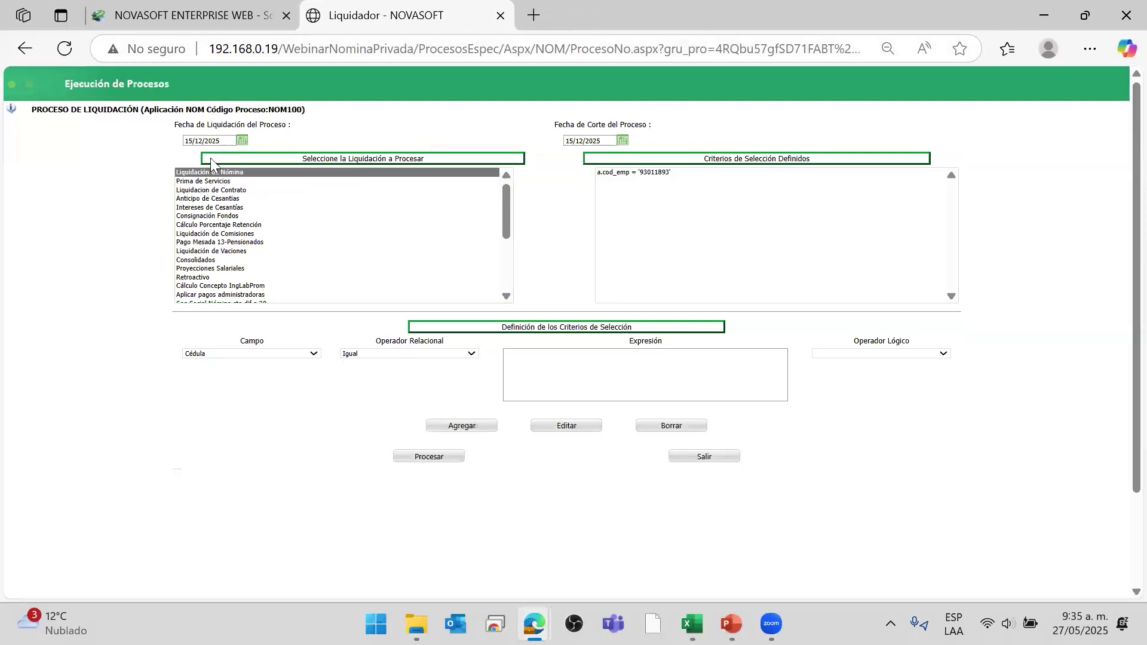
{"action": "left_click", "coordinate": [433, 460]}
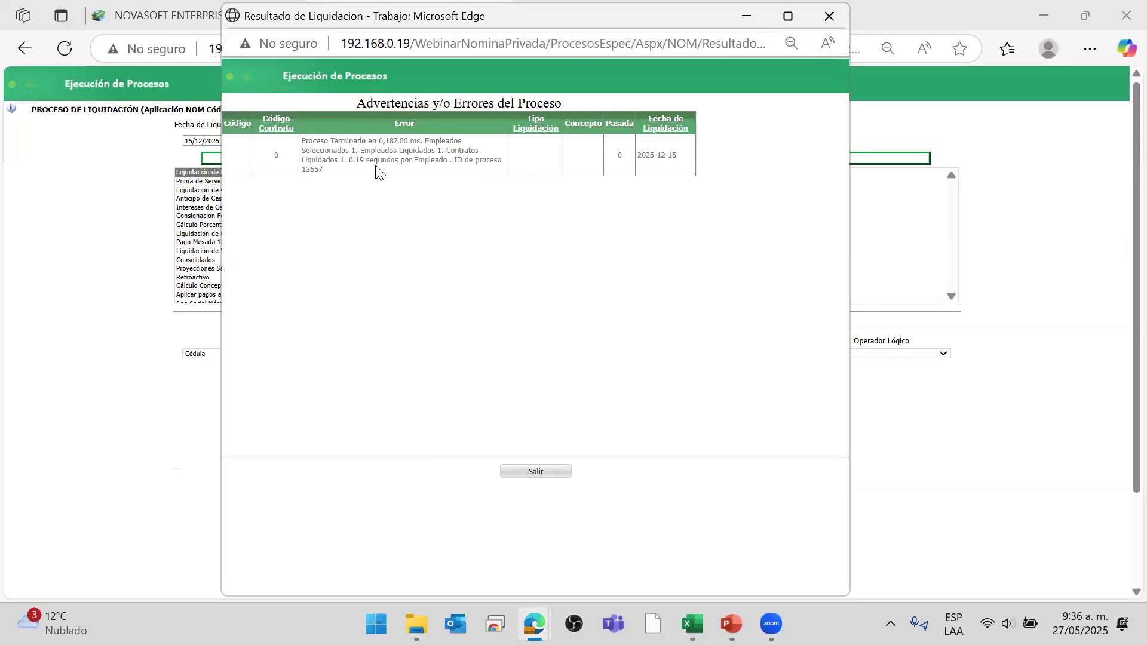
{"action": "left_click_drag", "start_coordinate": [311, 141], "coordinate": [321, 169]}
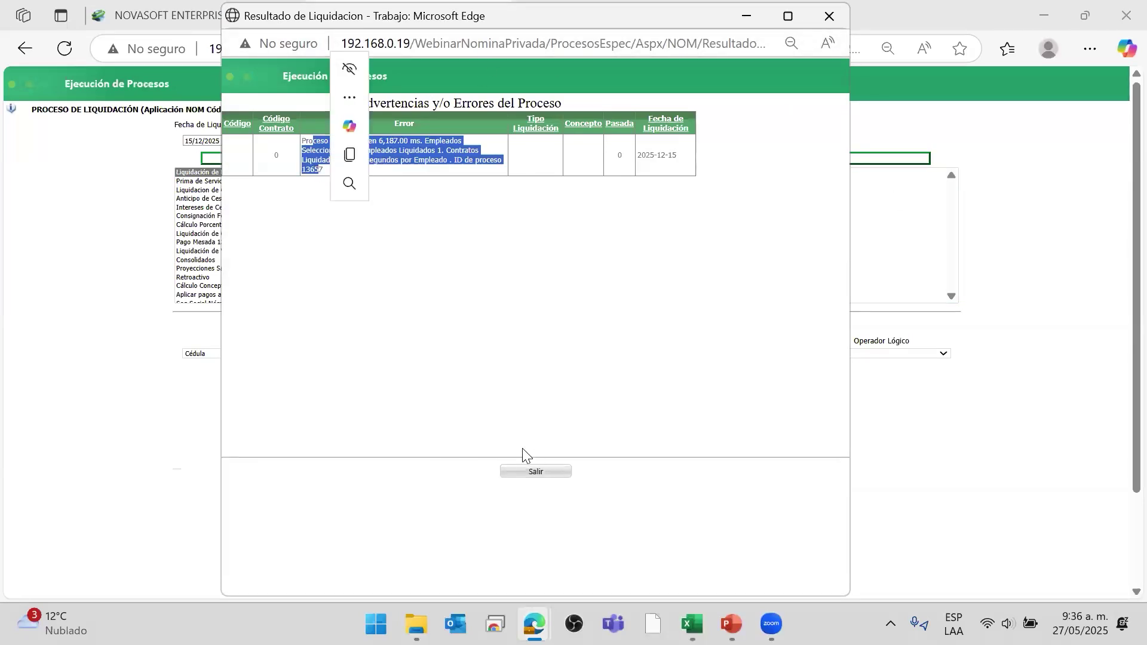
{"action": "left_click", "coordinate": [546, 471]}
{"action": "key", "text": "ctrl+shift+Tab"}
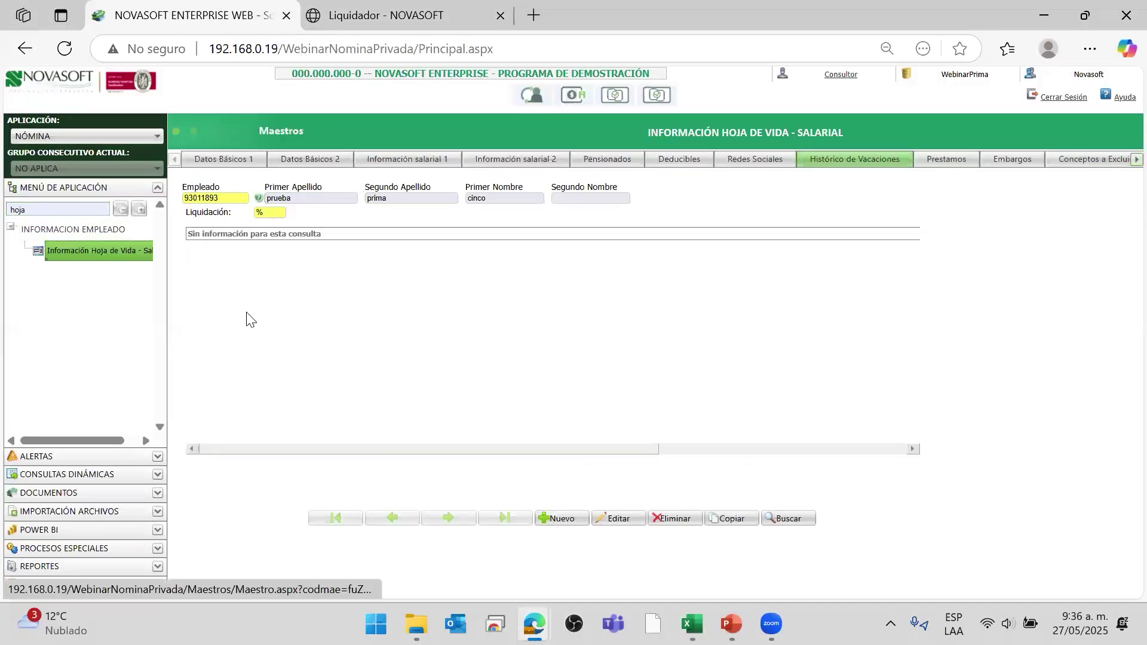
- Filter movements to liquidation 01 and verify Prima de Servicios 001500: 81,00 days, 47.554
{"action": "double_click", "coordinate": [260, 213]}
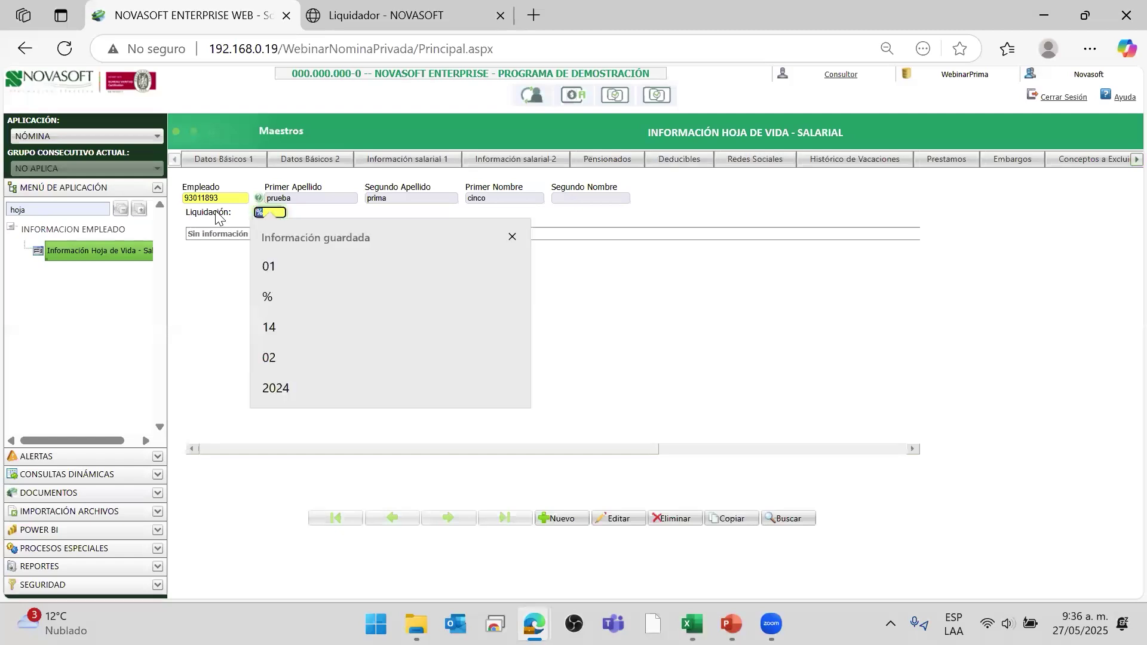
{"action": "type", "text": "0"}
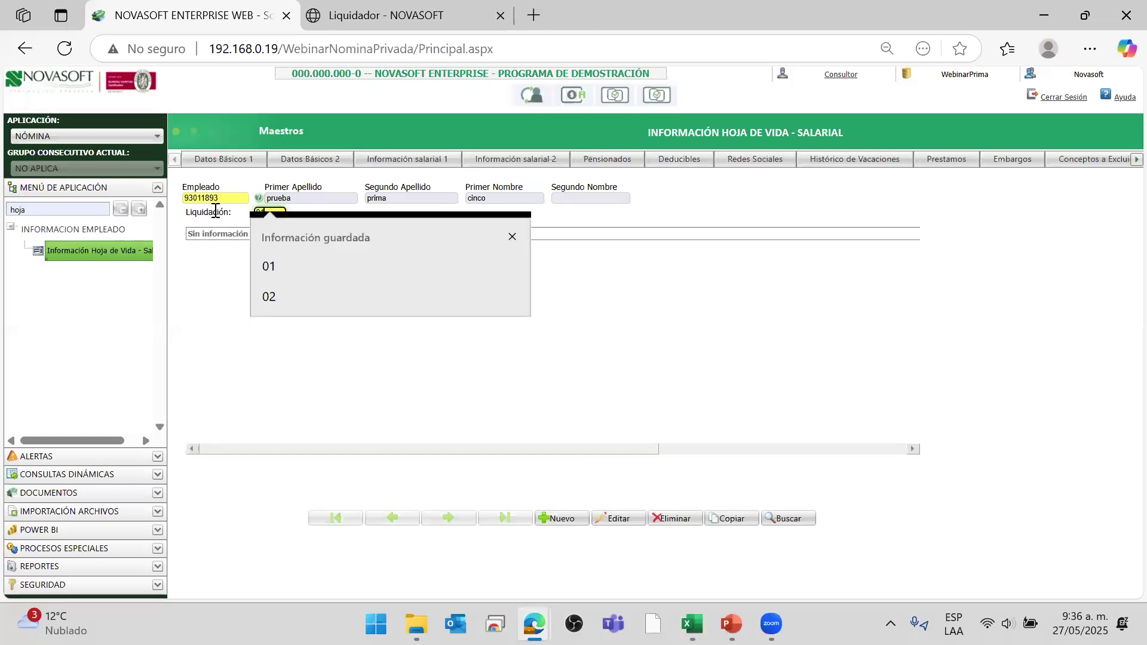
{"action": "left_click", "coordinate": [263, 266]}
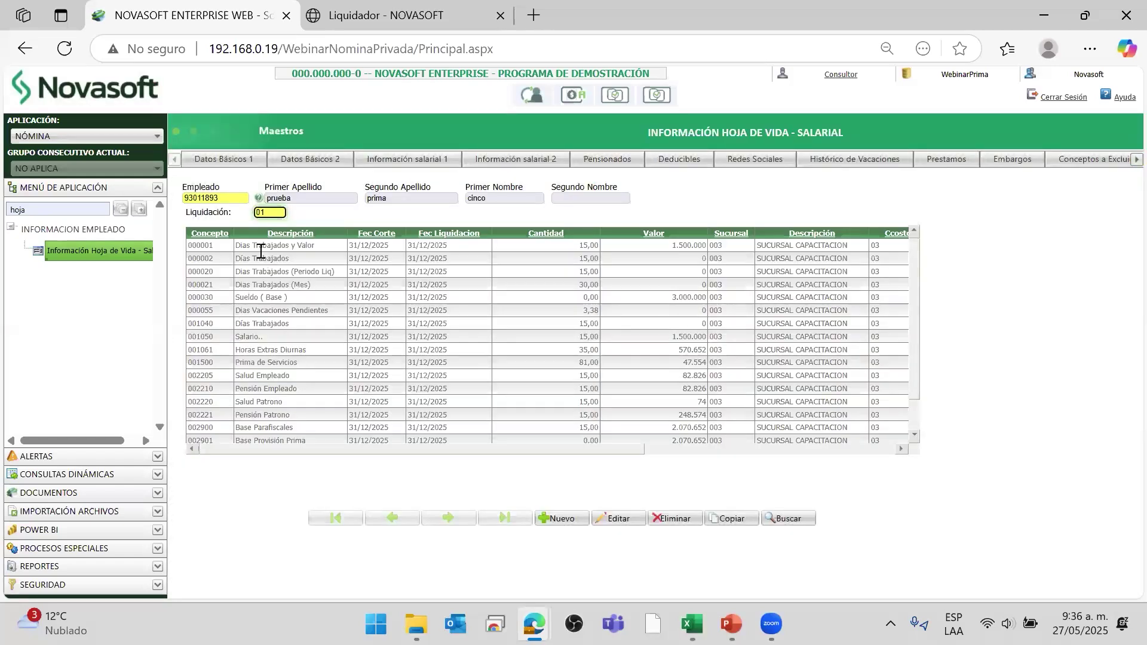
{"action": "scroll", "coordinate": [262, 397], "scroll_direction": "down", "scroll_amount": 3}
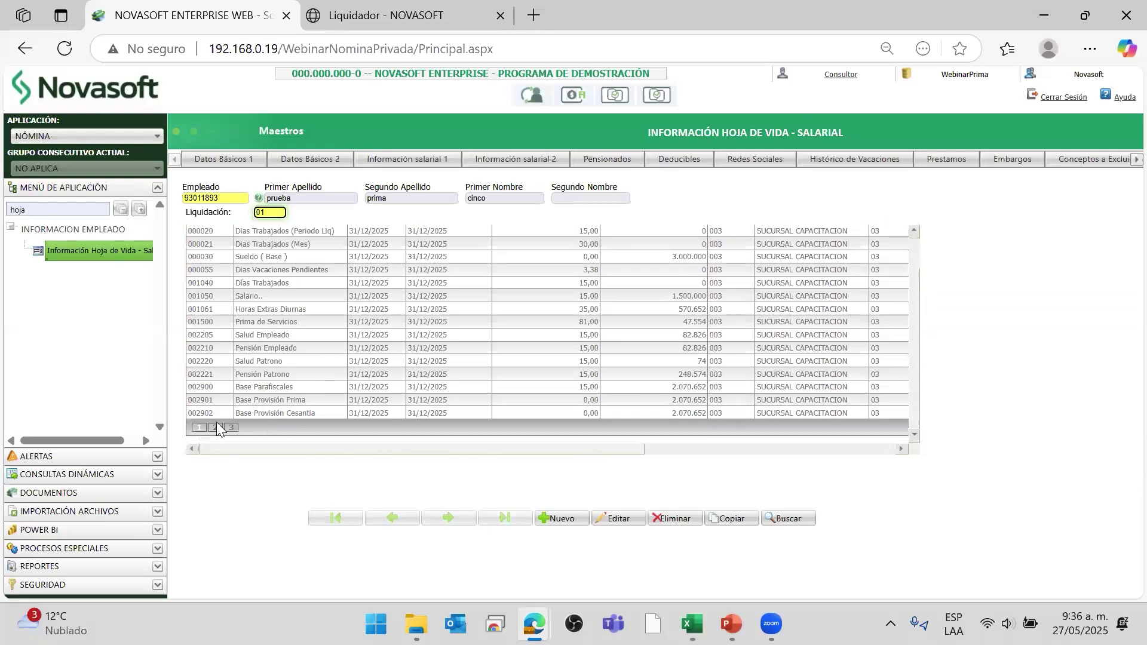
{"action": "left_click_drag", "start_coordinate": [261, 321], "coordinate": [298, 323]}
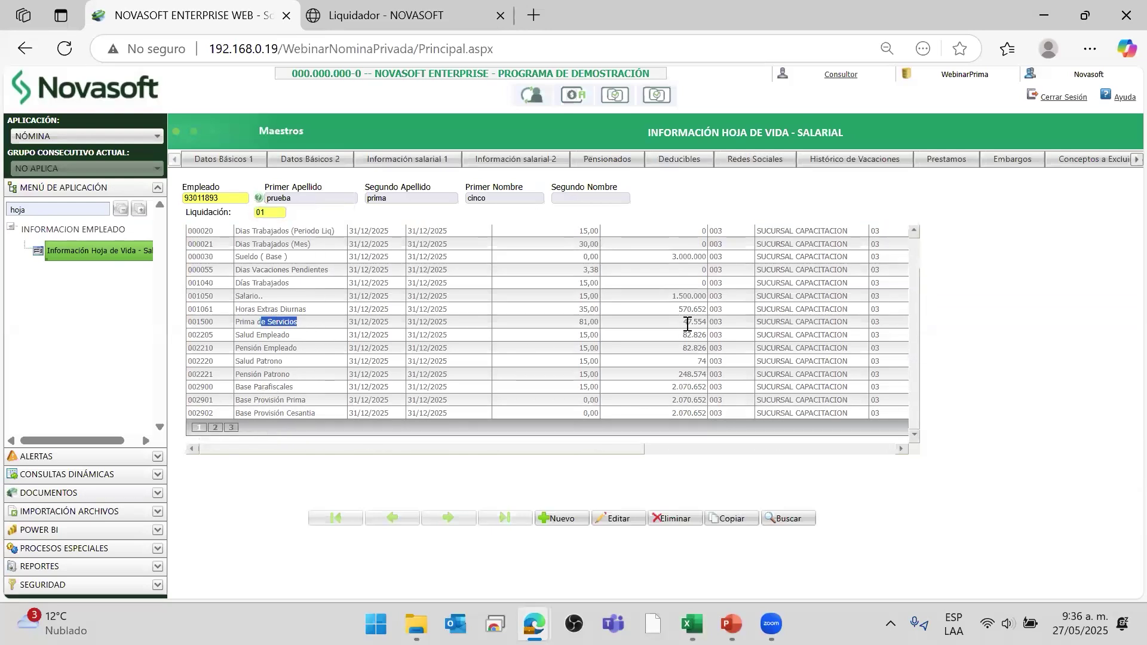
{"action": "double_click", "coordinate": [693, 325]}
{"action": "left_click_drag", "start_coordinate": [589, 323], "coordinate": [583, 324]}
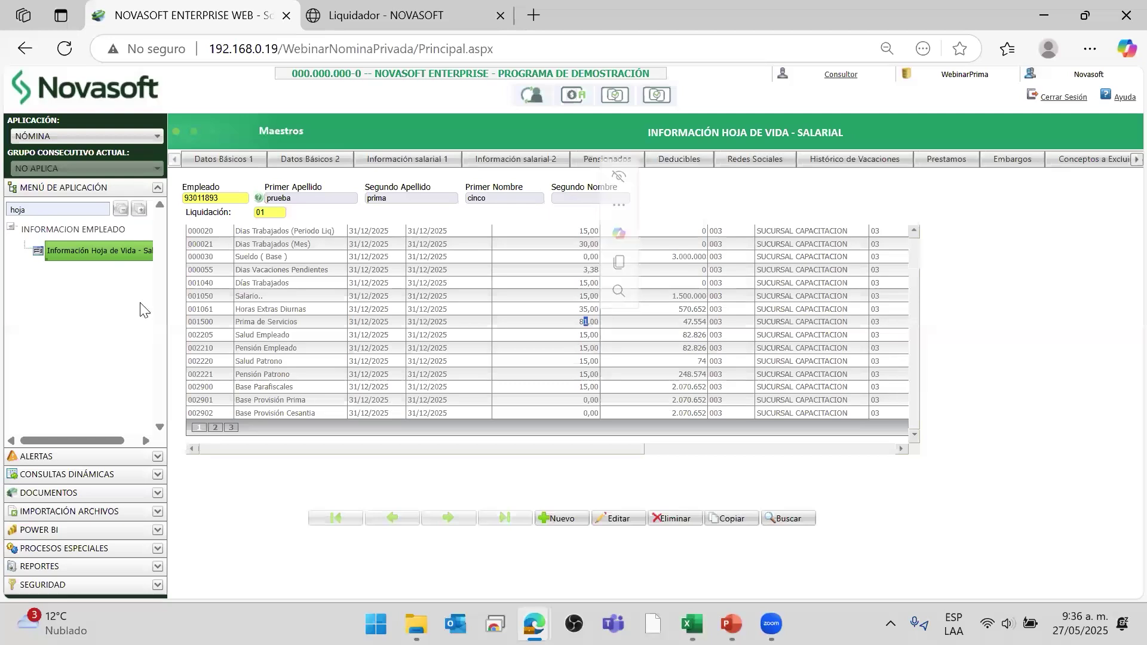
{"action": "left_click_drag", "start_coordinate": [41, 211], "coordinate": [5, 209]}
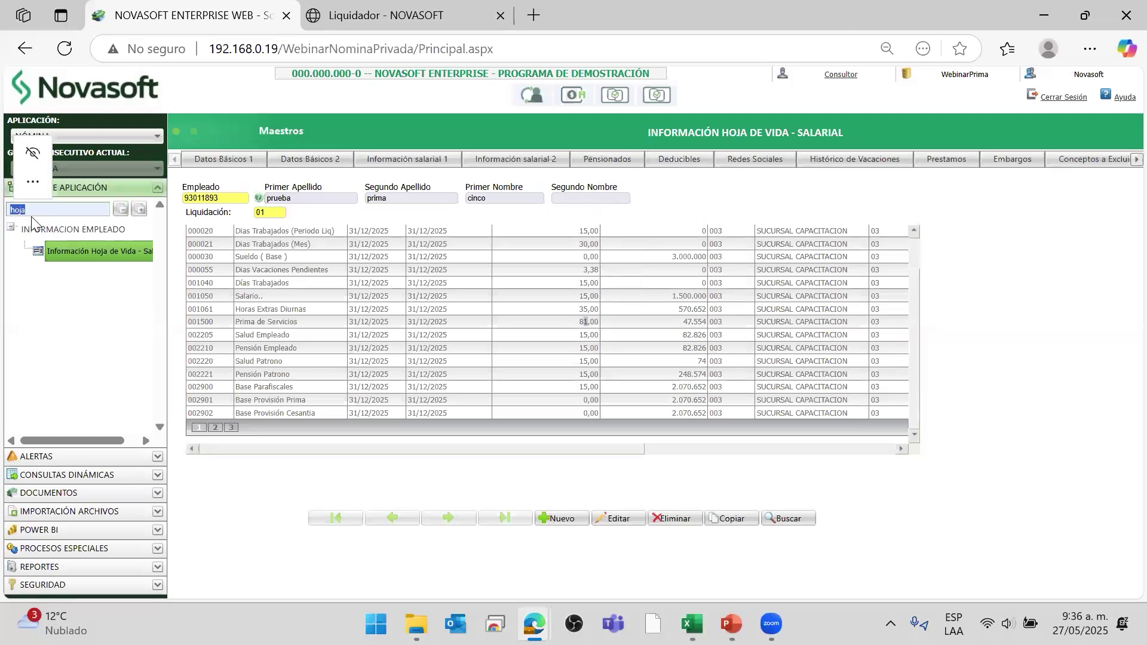
- Open the payslip report via menu search 'compro' and set its start date to 15/12/2025
{"action": "double_click", "coordinate": [54, 207]}
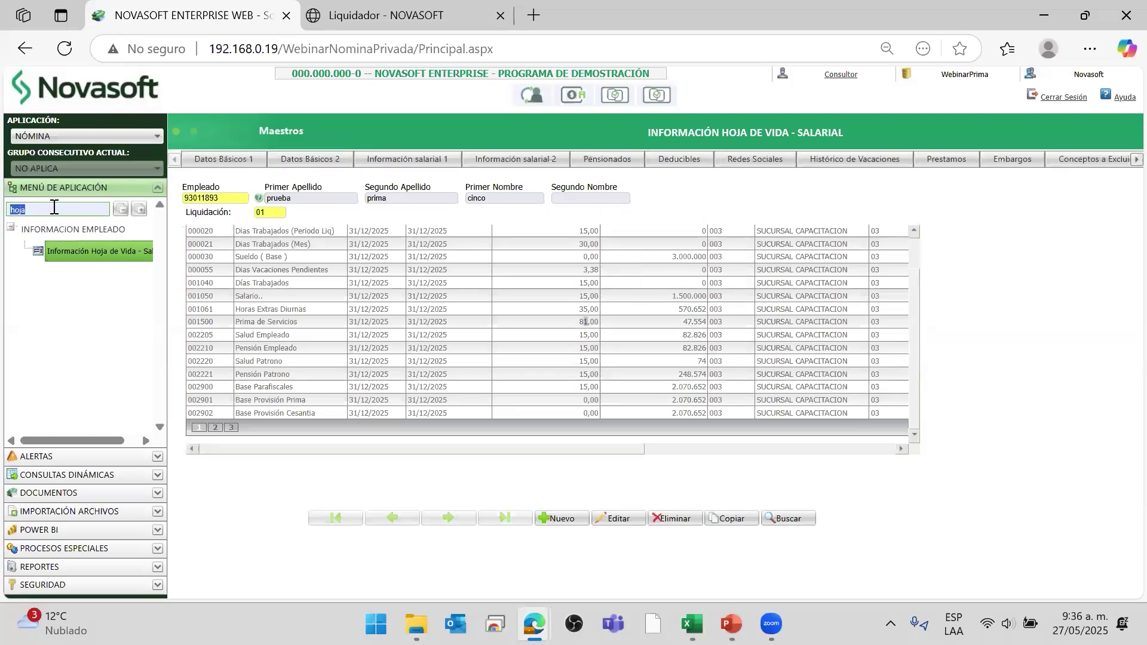
{"action": "type", "text": "comproban"}
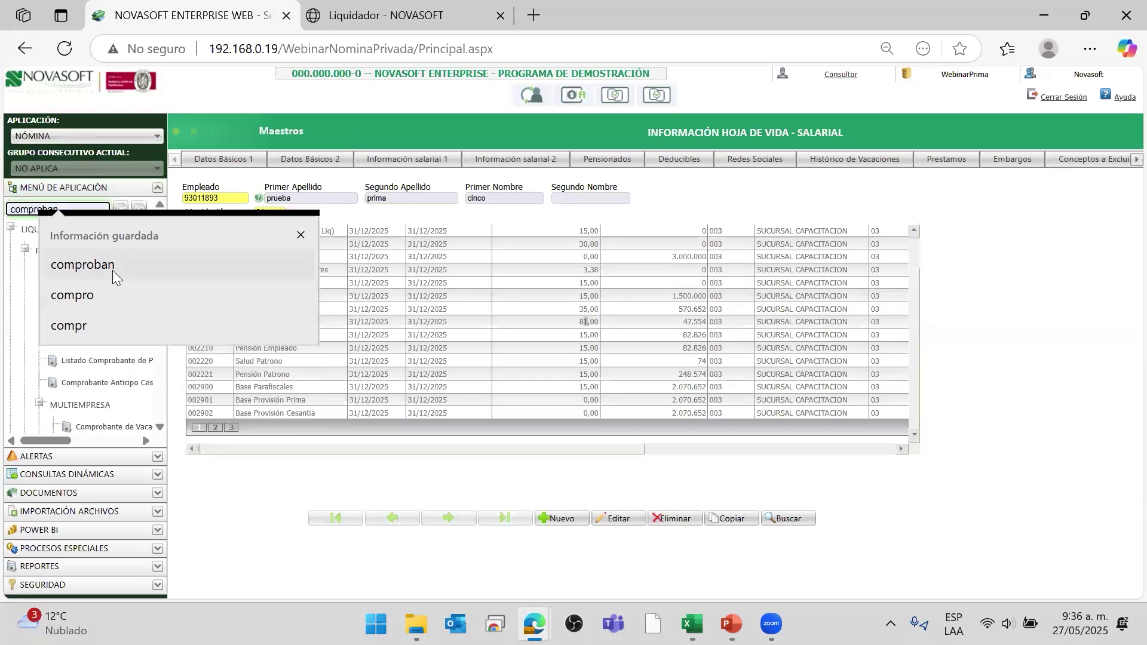
{"action": "left_click", "coordinate": [113, 267]}
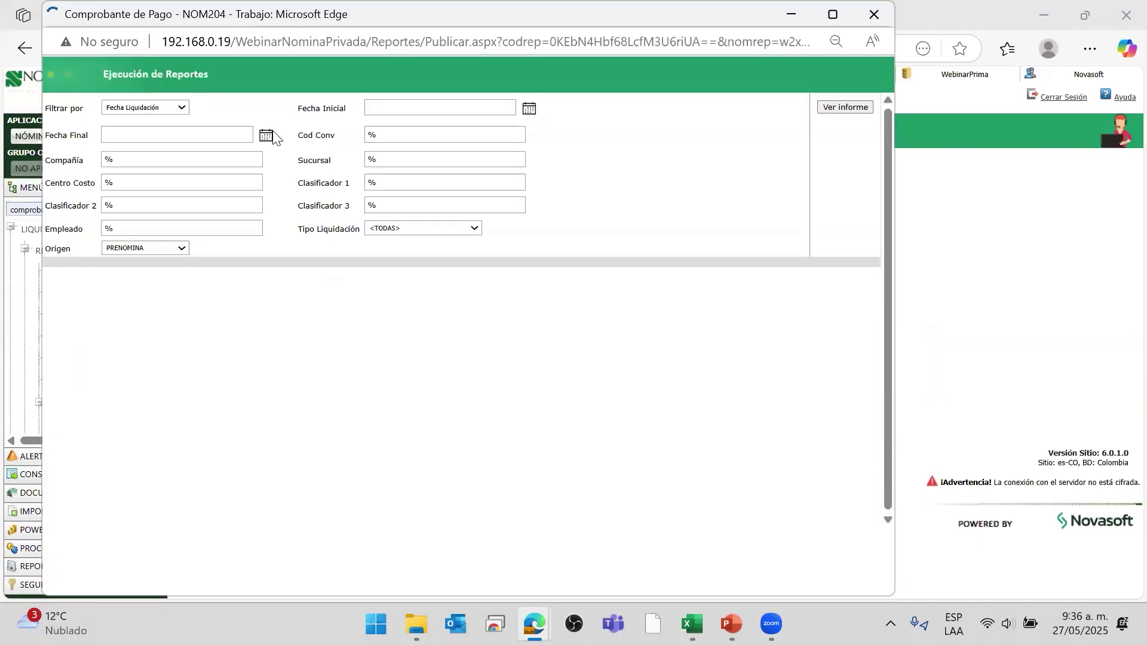
{"action": "left_click", "coordinate": [530, 108]}
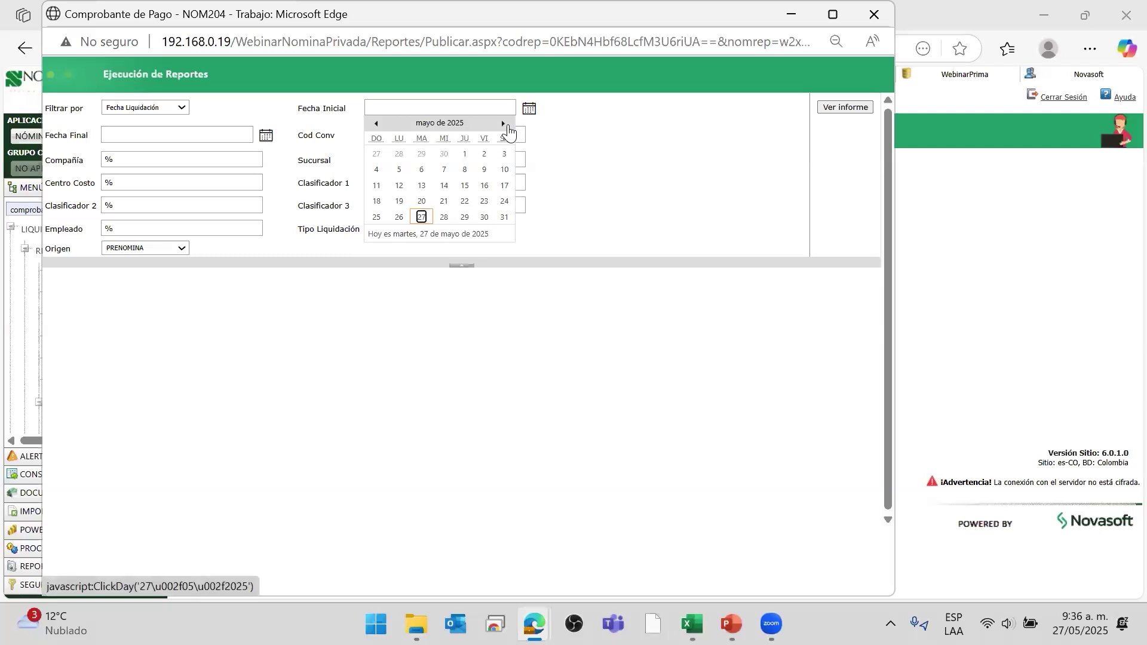
{"action": "left_click", "coordinate": [506, 124]}
{"action": "left_click", "coordinate": [506, 123]}
{"action": "left_click", "coordinate": [505, 124]}
{"action": "left_click", "coordinate": [506, 124]}
{"action": "left_click", "coordinate": [506, 123]}
{"action": "left_click", "coordinate": [505, 123]}
{"action": "left_click", "coordinate": [506, 123]}
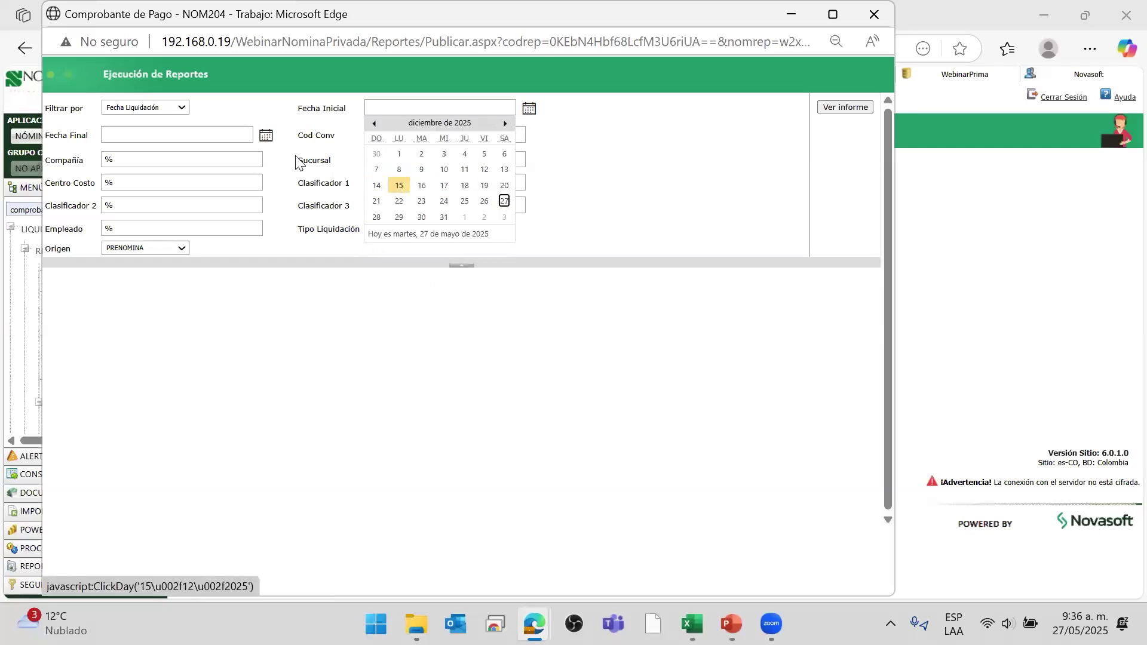
{"action": "left_click", "coordinate": [399, 185]}
{"action": "left_click", "coordinate": [267, 137]}
{"action": "left_click", "coordinate": [239, 150]}
{"action": "left_click", "coordinate": [239, 151]}
{"action": "left_click", "coordinate": [240, 150]}
{"action": "left_click", "coordinate": [240, 151]}
{"action": "left_click", "coordinate": [240, 150]}
{"action": "left_click", "coordinate": [240, 150]}
{"action": "left_click", "coordinate": [239, 150]}
{"action": "left_click", "coordinate": [266, 136]}
{"action": "left_click", "coordinate": [266, 136]}
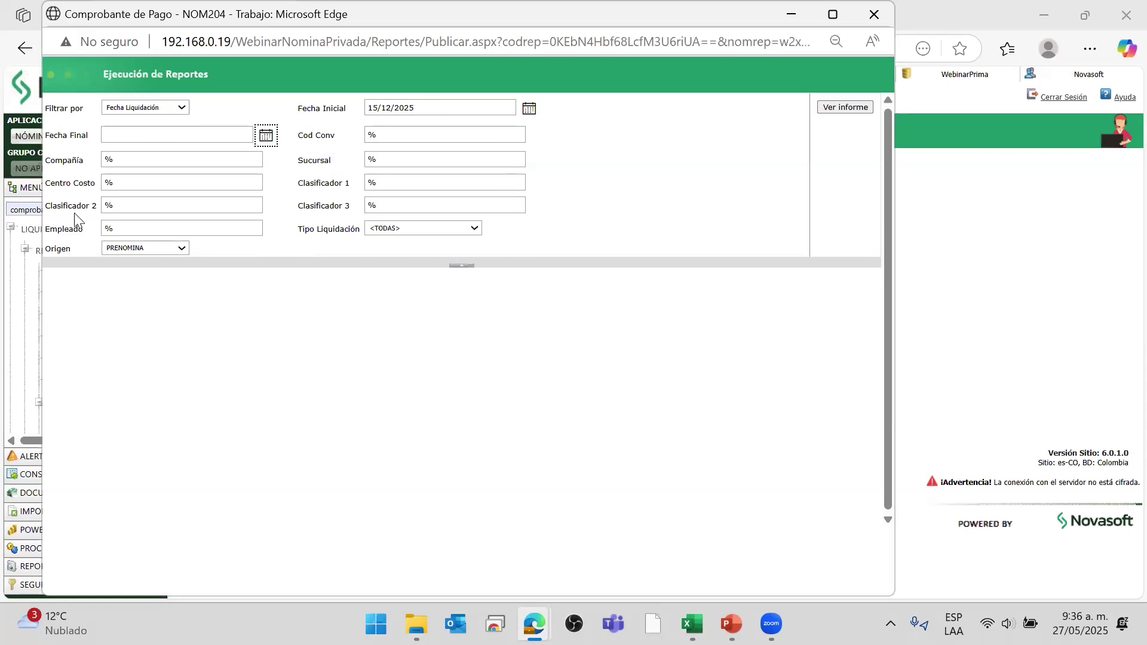
- Fill in the employee code, end date 15/12/2025, and liquidation type Liquidación de Nómina
{"action": "left_click", "coordinate": [128, 229]}
{"action": "left_click", "coordinate": [180, 436]}
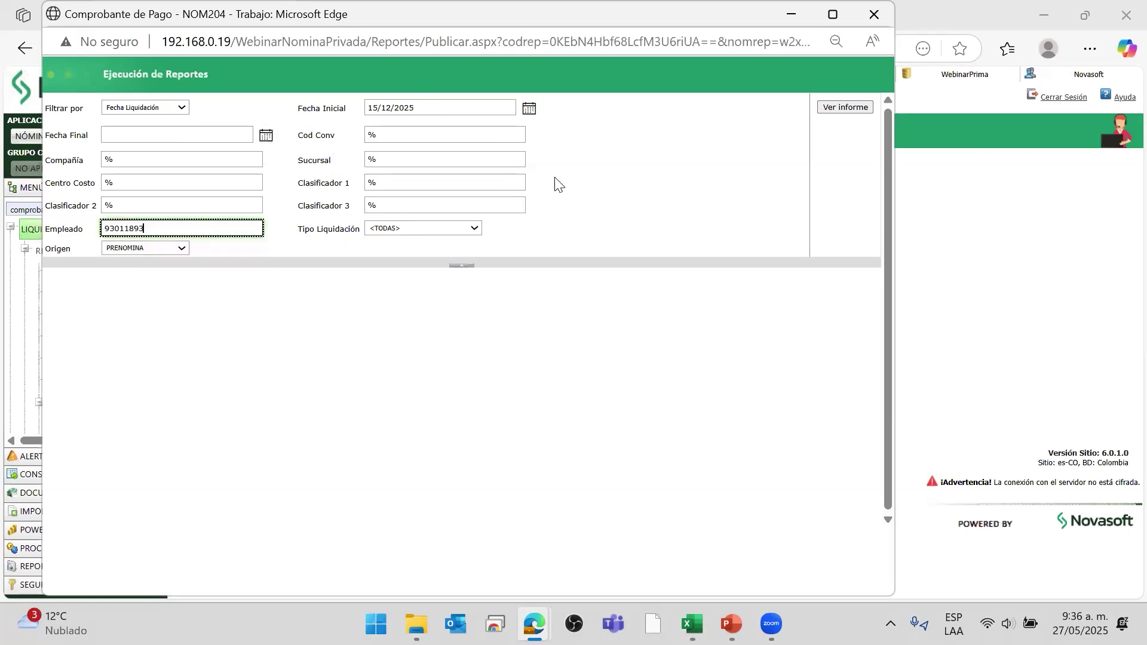
{"action": "left_click", "coordinate": [446, 110]}
{"action": "left_click", "coordinate": [214, 136]}
{"action": "key", "text": "Down"}
{"action": "key", "text": "Return"}
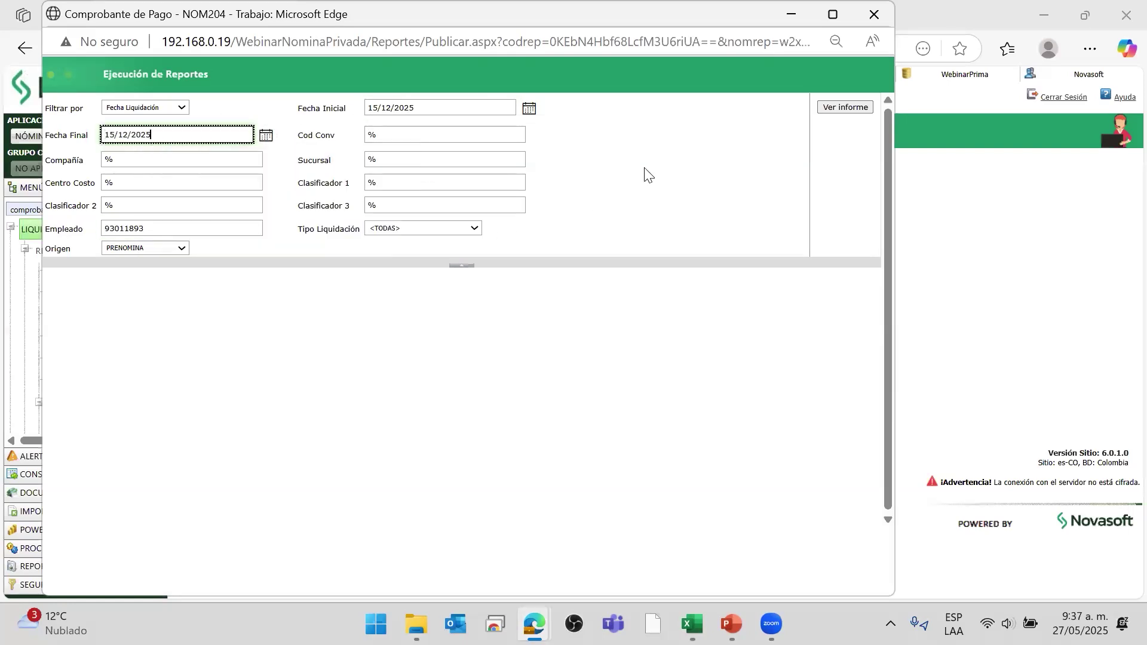
{"action": "left_click", "coordinate": [424, 229]}
{"action": "key", "text": "Down"}
{"action": "key", "text": "Return"}
- Generate the payslip, check Salario 1.500.000 and Prima de Servicios 736.984, then close it
{"action": "left_click", "coordinate": [845, 108]}
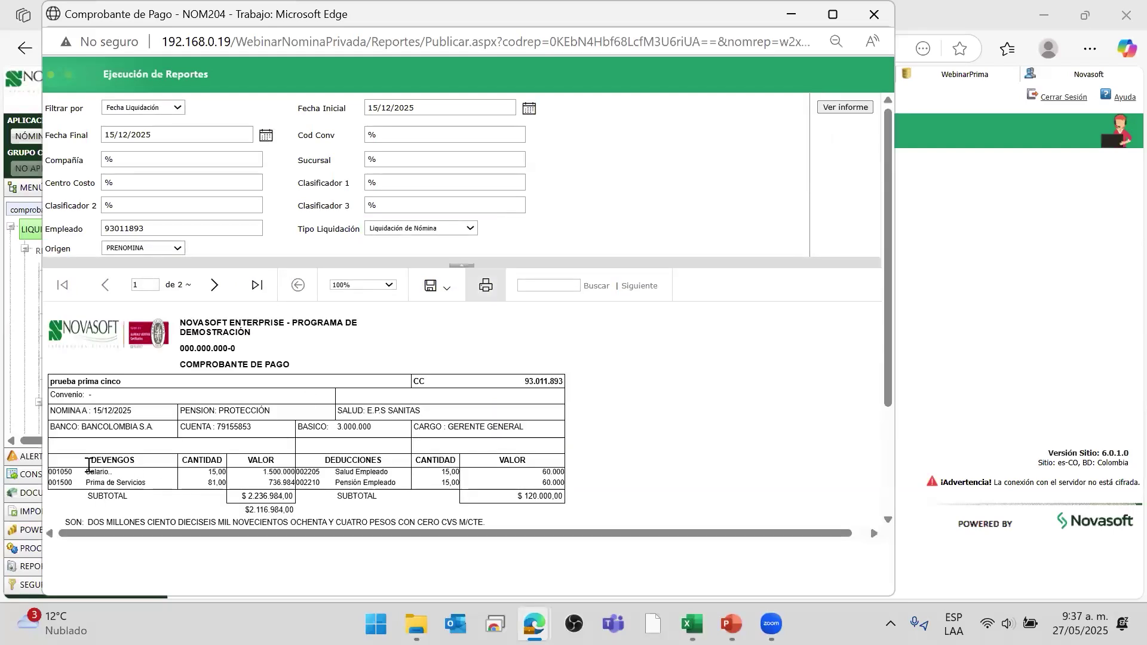
{"action": "left_click_drag", "start_coordinate": [105, 472], "coordinate": [86, 473]}
{"action": "left_click_drag", "start_coordinate": [267, 464], "coordinate": [276, 469]}
{"action": "left_click_drag", "start_coordinate": [115, 481], "coordinate": [125, 480]}
{"action": "left_click_drag", "start_coordinate": [280, 482], "coordinate": [286, 483]}
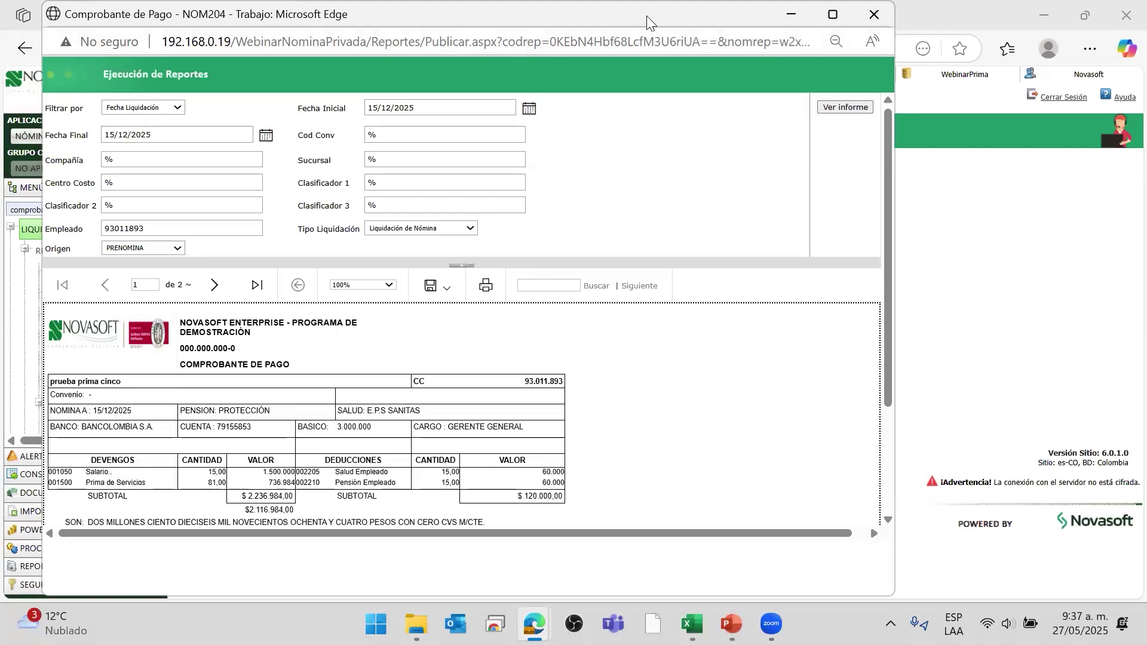
{"action": "left_click_drag", "start_coordinate": [647, 23], "coordinate": [648, 49]}
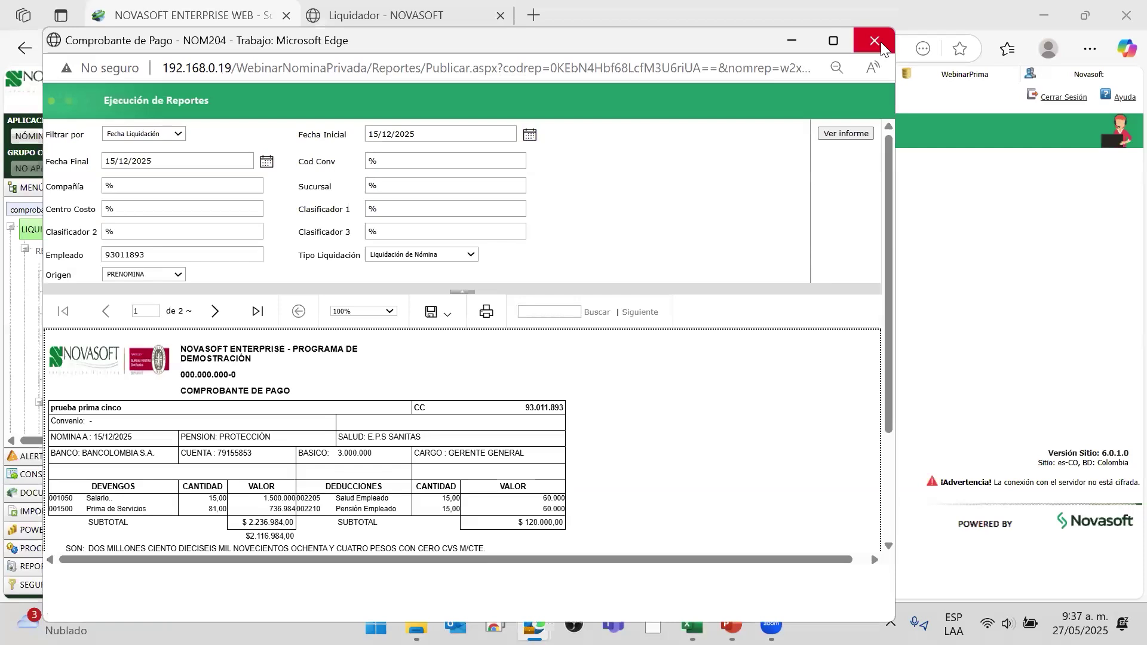
{"action": "left_click", "coordinate": [881, 42]}
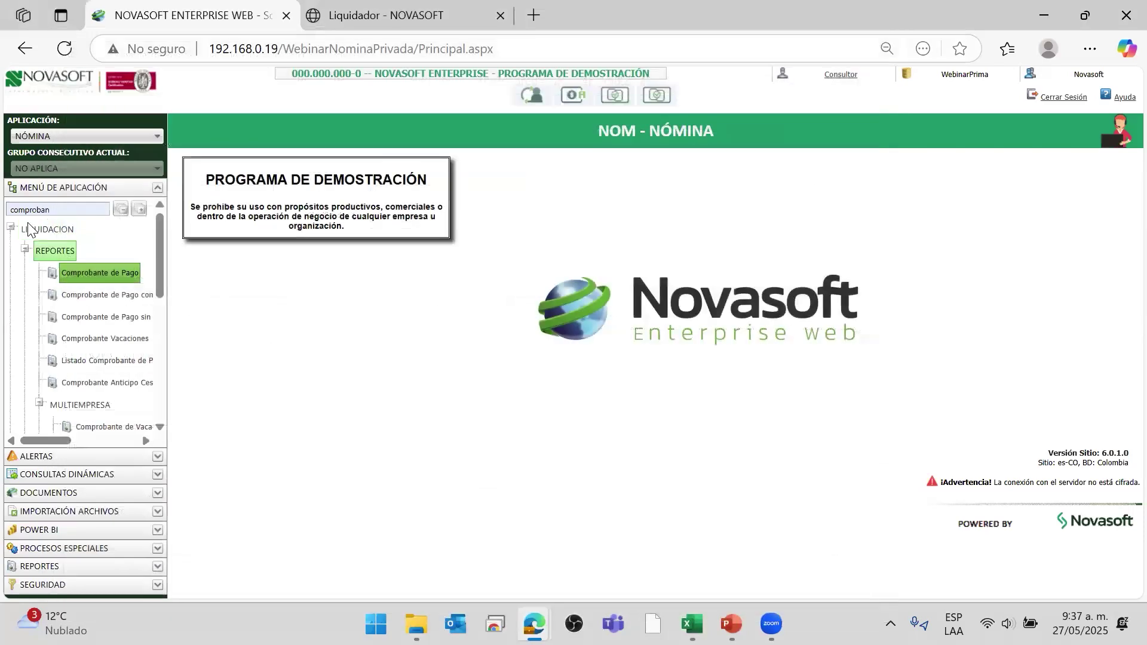
- Return to the main tab and open Información Hoja de Vida via the menu search 'hoja'
{"action": "double_click", "coordinate": [10, 210]}
{"action": "key", "text": "alt+Tab"}
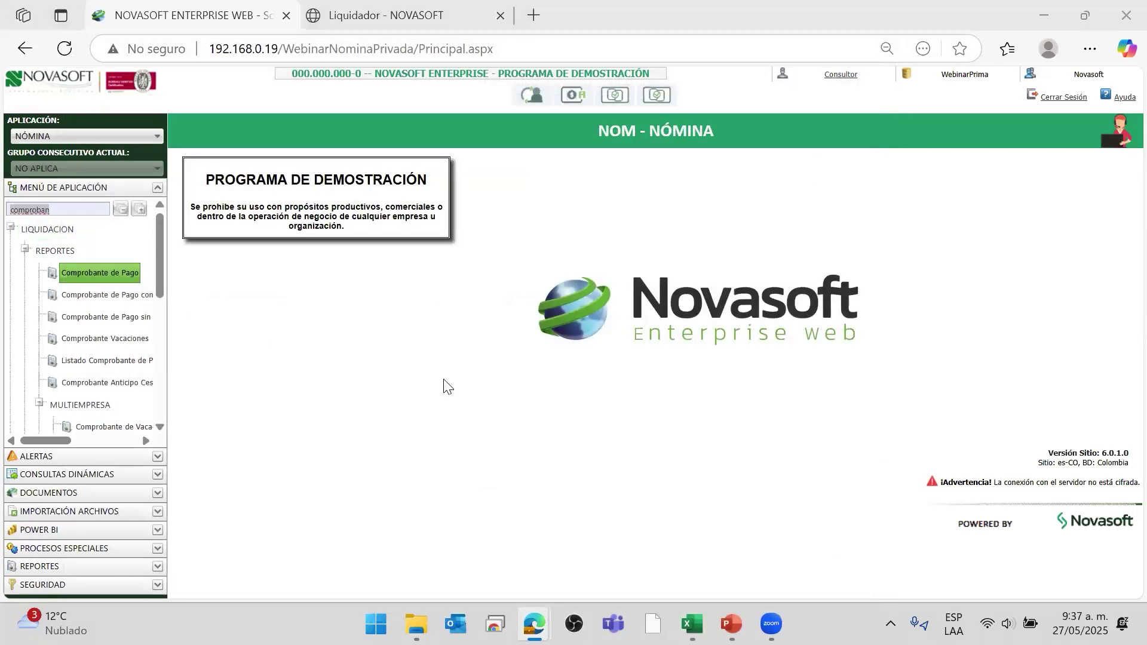
{"action": "key", "text": "alt+Tab"}
{"action": "key", "text": "alt+Tab"}
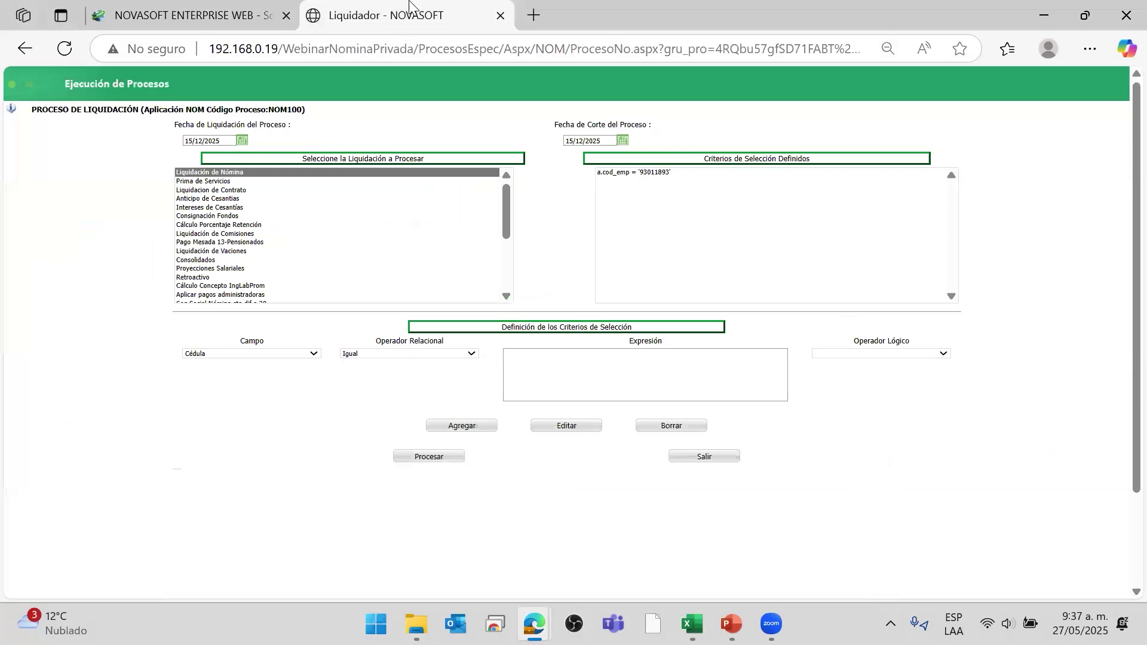
{"action": "left_click", "coordinate": [172, 15]}
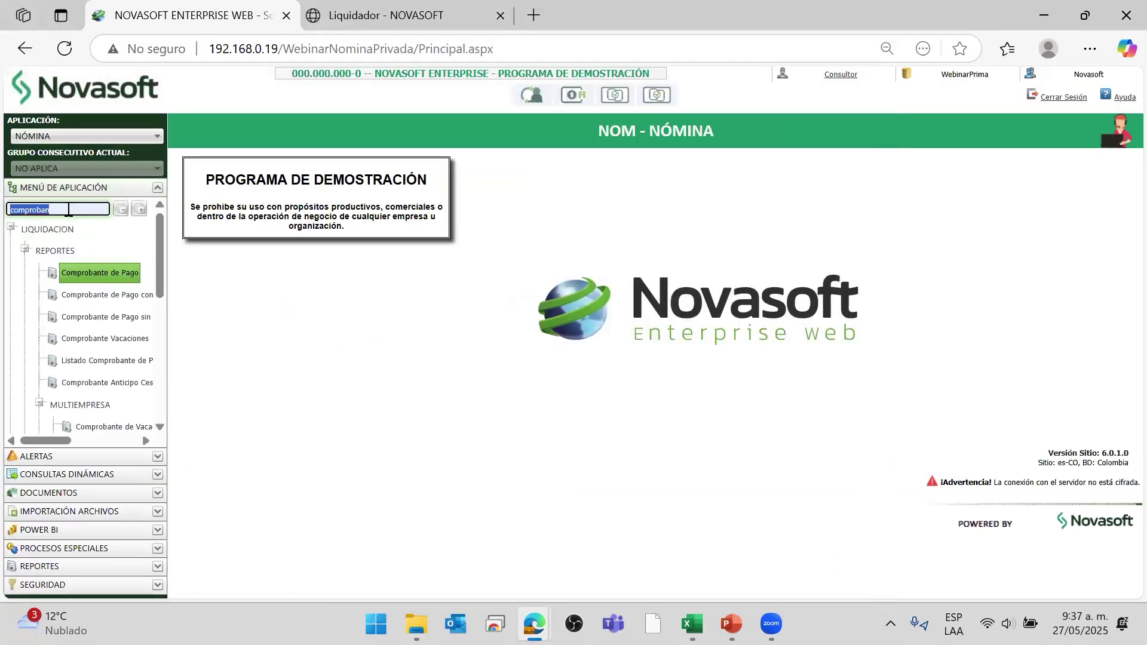
{"action": "type", "text": "hoja"}
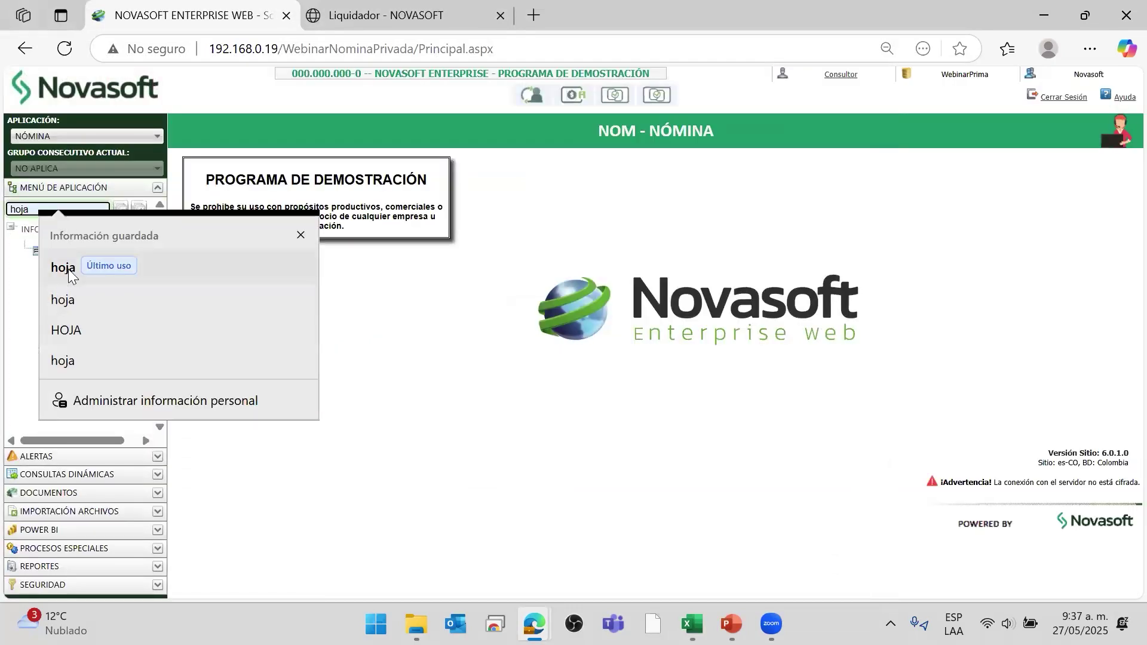
{"action": "left_click", "coordinate": [85, 256]}
{"action": "left_click", "coordinate": [85, 253]}
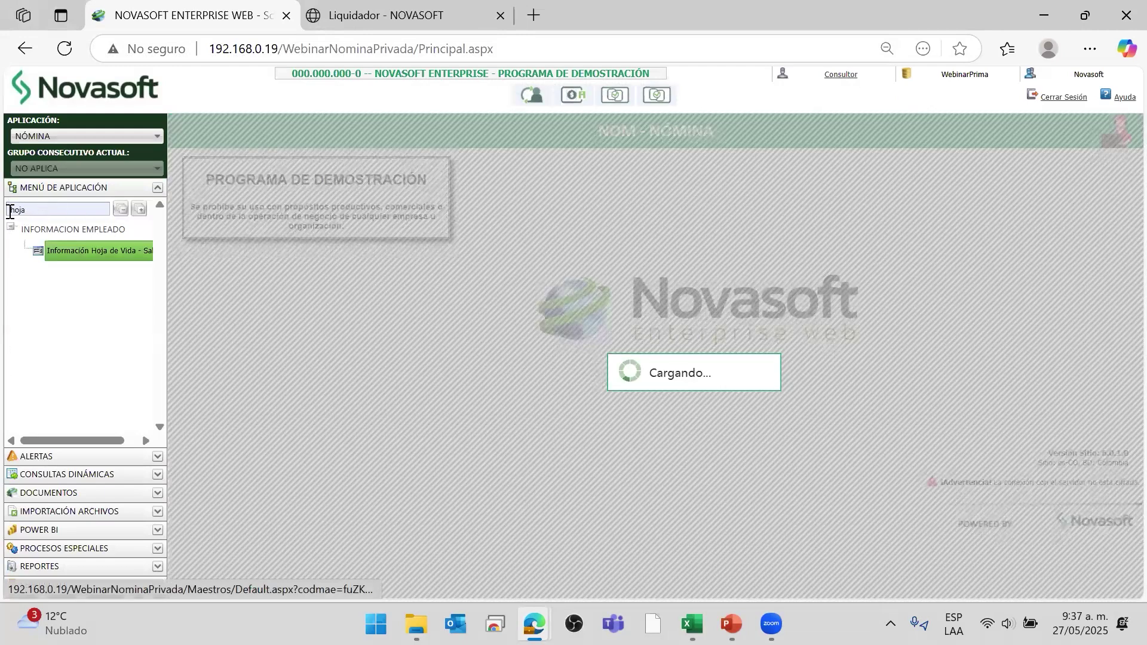
- Search the menu for 'documen', then switch back to the Liquidador page
{"action": "double_click", "coordinate": [10, 210]}
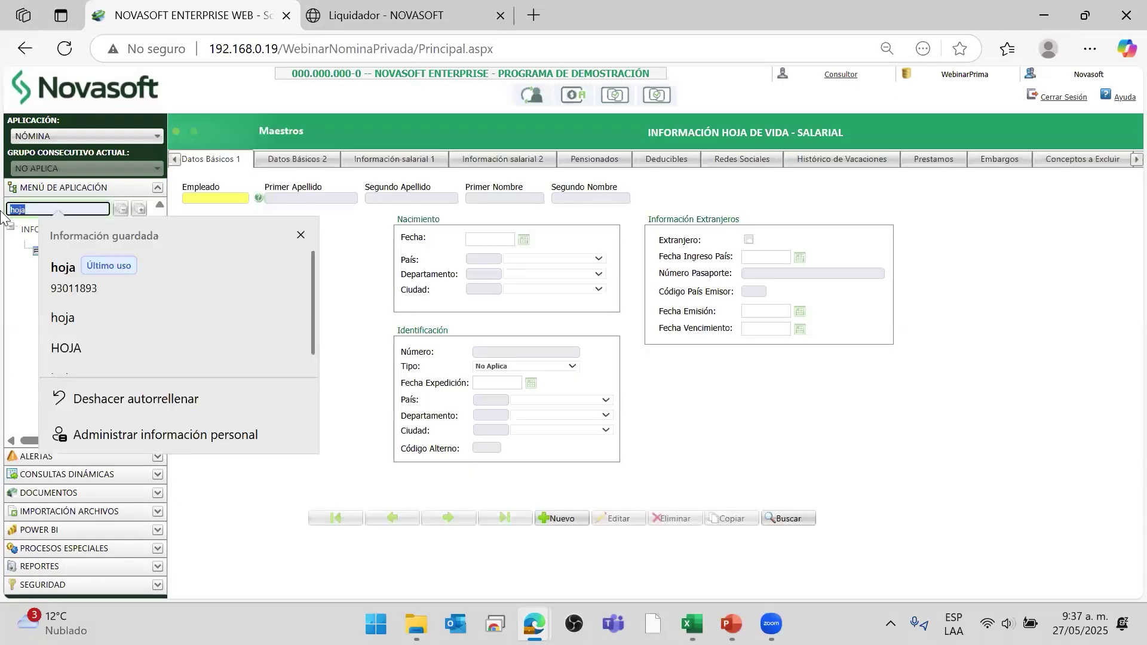
{"action": "key", "text": "BackSpace"}
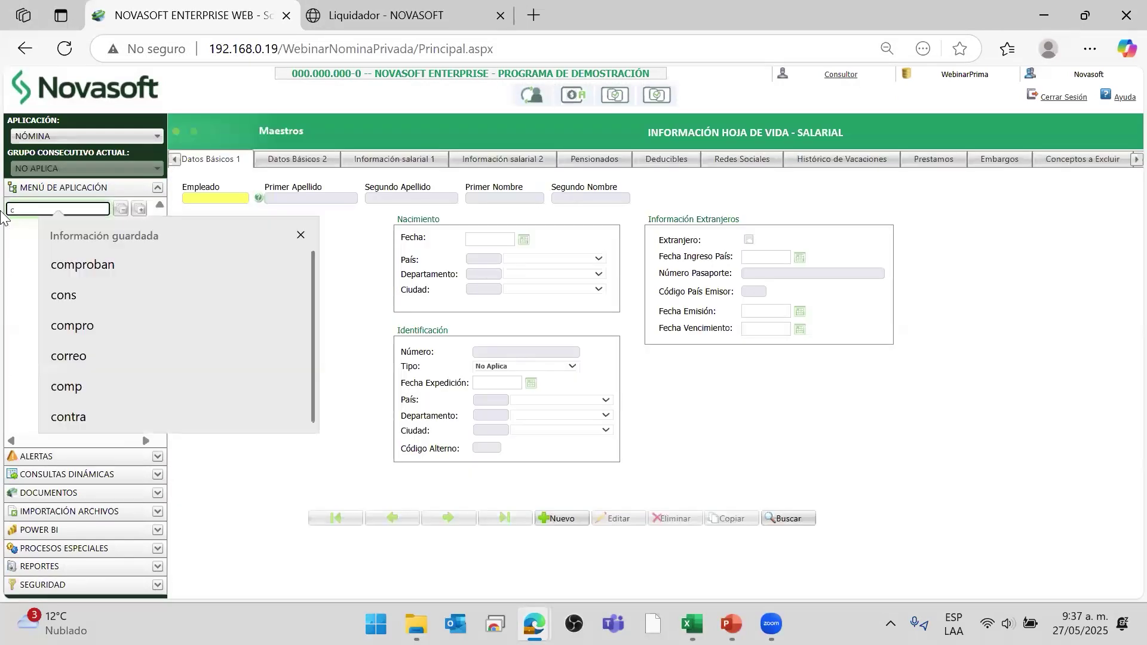
{"action": "type", "text": "documen"}
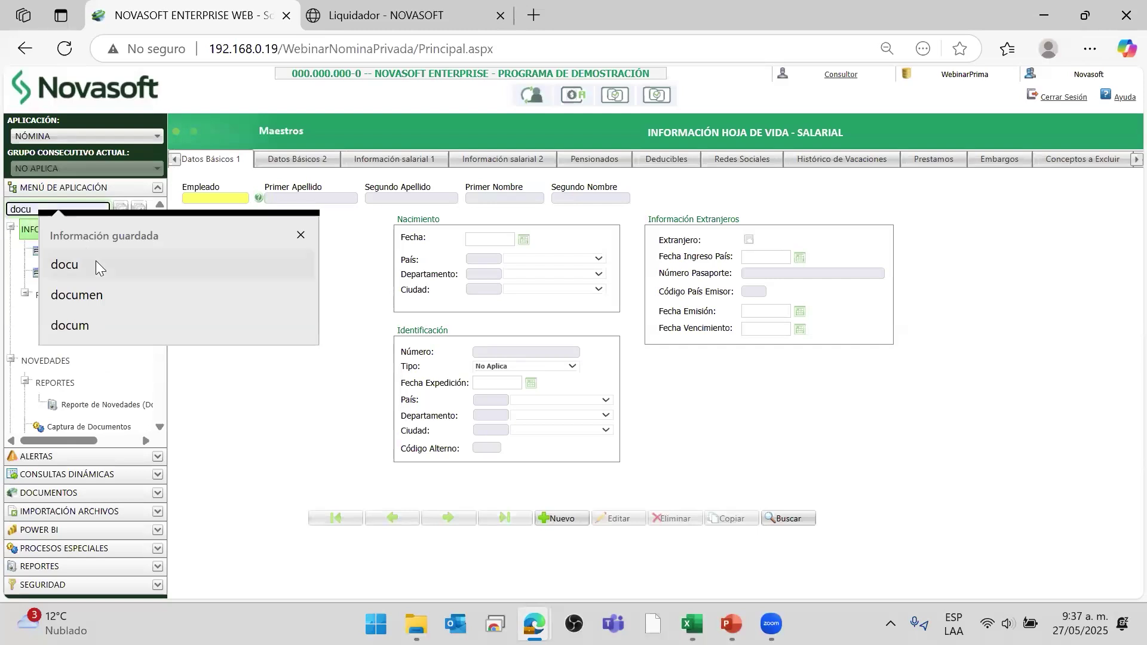
{"action": "left_click", "coordinate": [94, 300]}
{"action": "scroll", "coordinate": [89, 353], "scroll_direction": "down", "scroll_amount": 3}
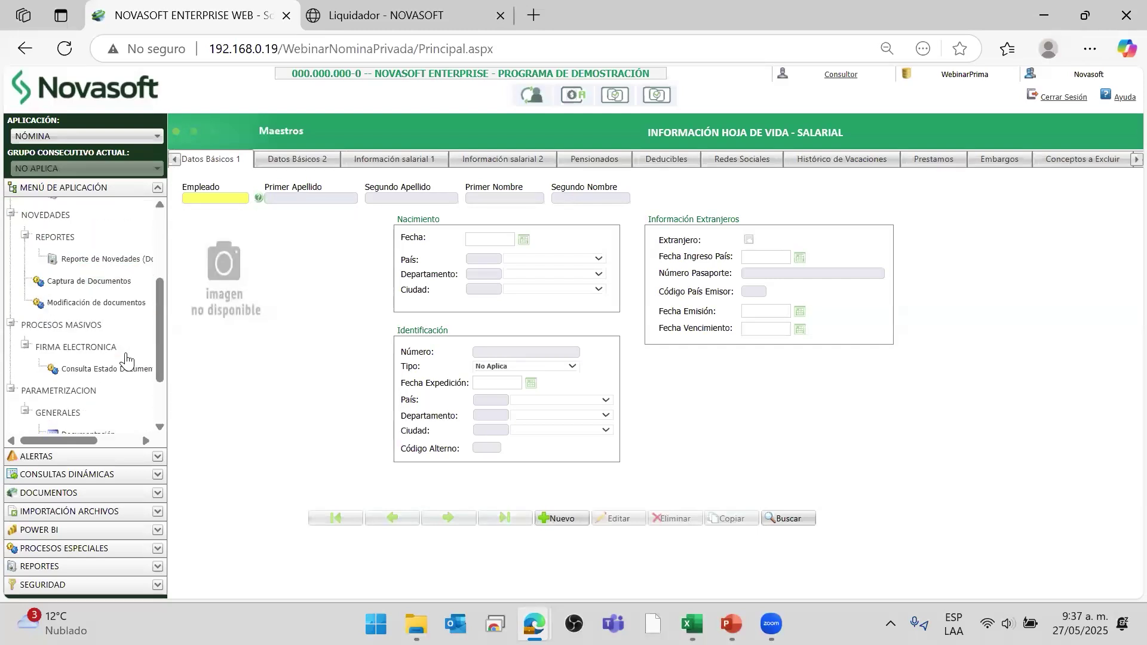
{"action": "scroll", "coordinate": [101, 389], "scroll_direction": "down", "scroll_amount": 1}
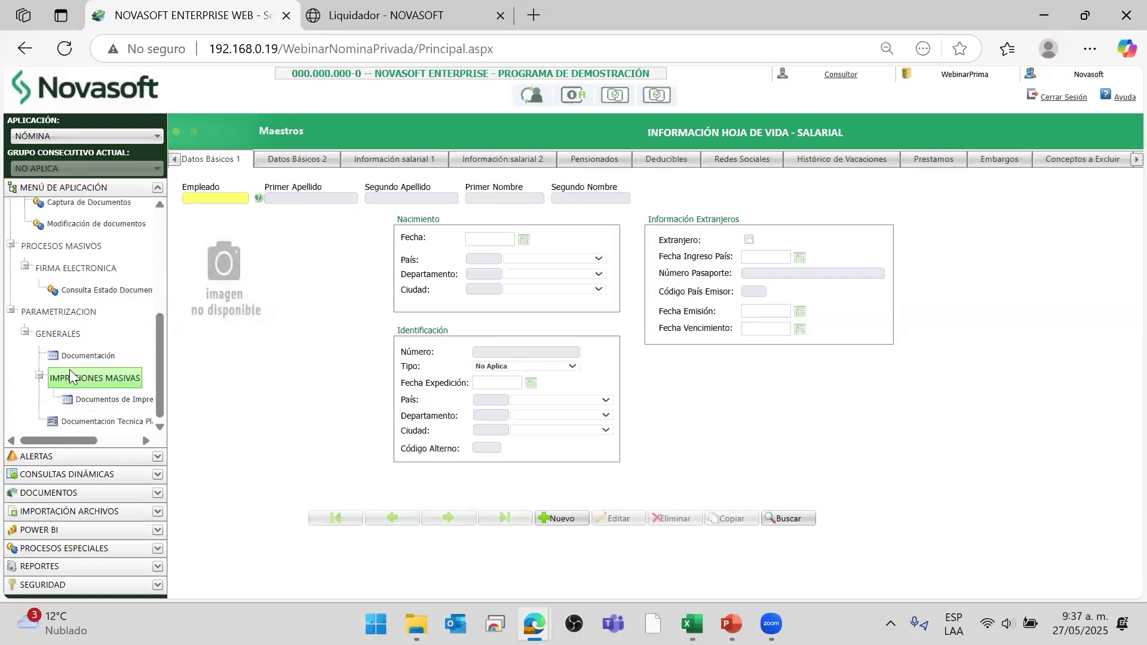
{"action": "scroll", "coordinate": [122, 422], "scroll_direction": "up", "scroll_amount": 4}
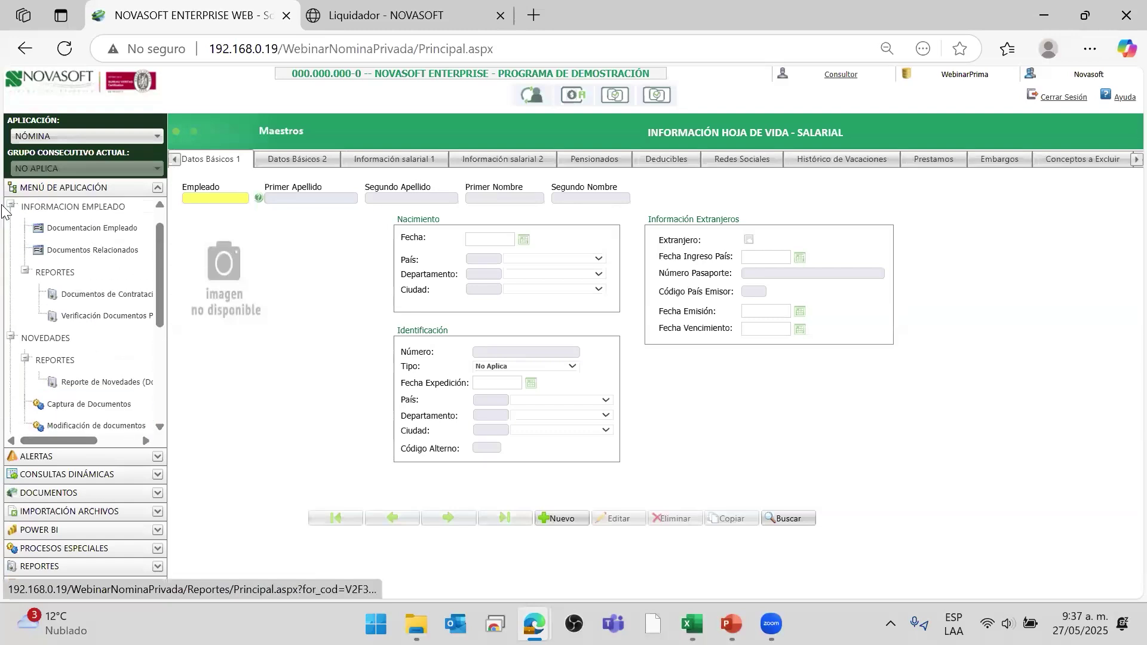
{"action": "left_click_drag", "start_coordinate": [71, 213], "coordinate": [3, 230]}
{"action": "type", "text": "do"}
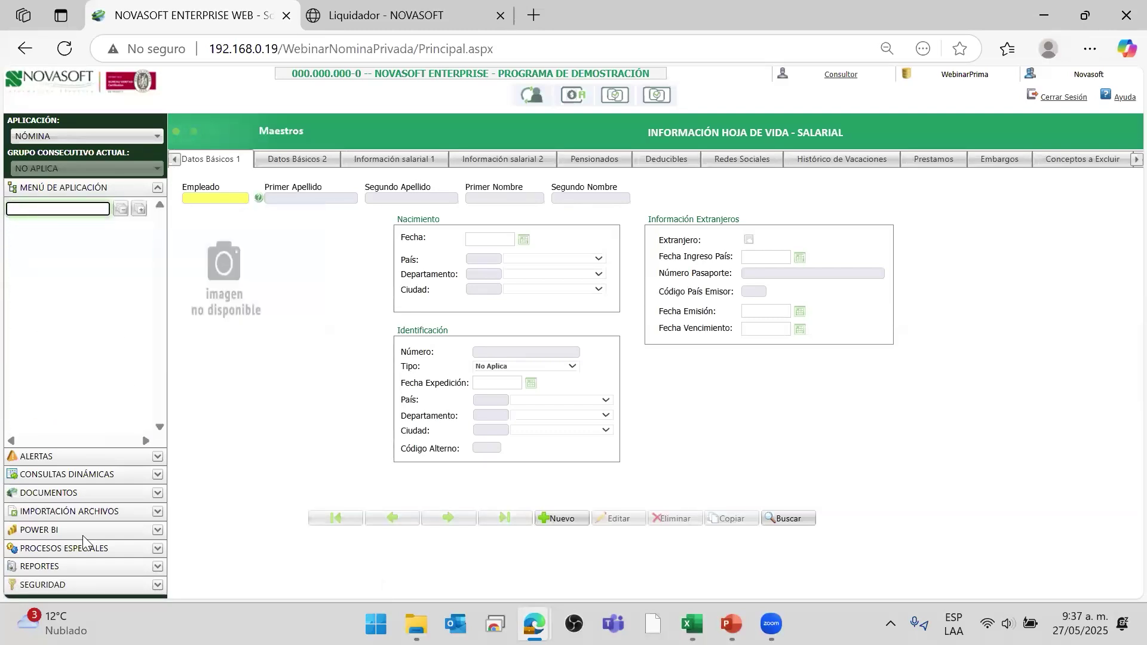
{"action": "left_click", "coordinate": [392, 16]}
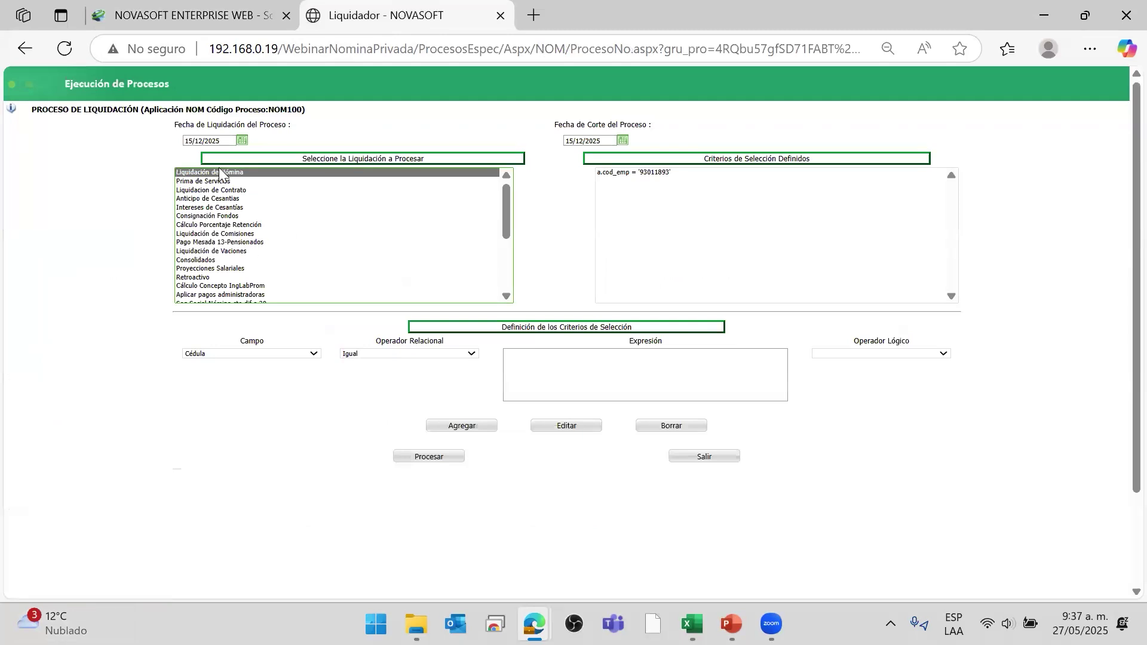
- Set liquidation and cut-off dates to 31/12/2025 and run Liquidación de Nómina (process 8872)
{"action": "left_click", "coordinate": [242, 140]}
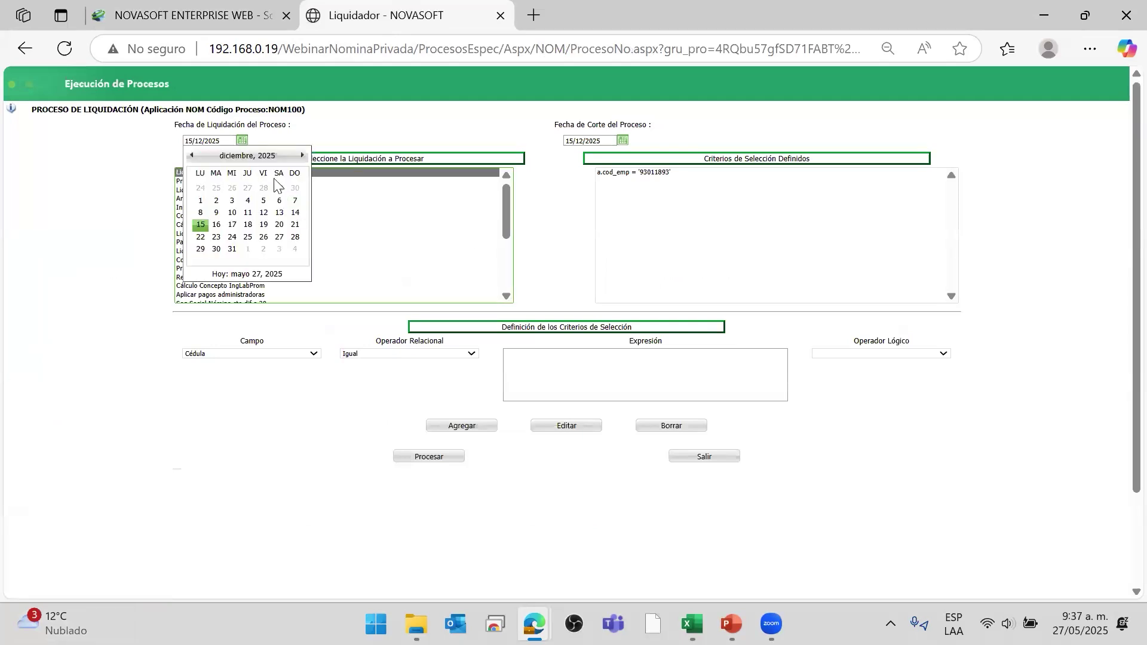
{"action": "left_click", "coordinate": [303, 156]}
{"action": "left_click", "coordinate": [303, 157]}
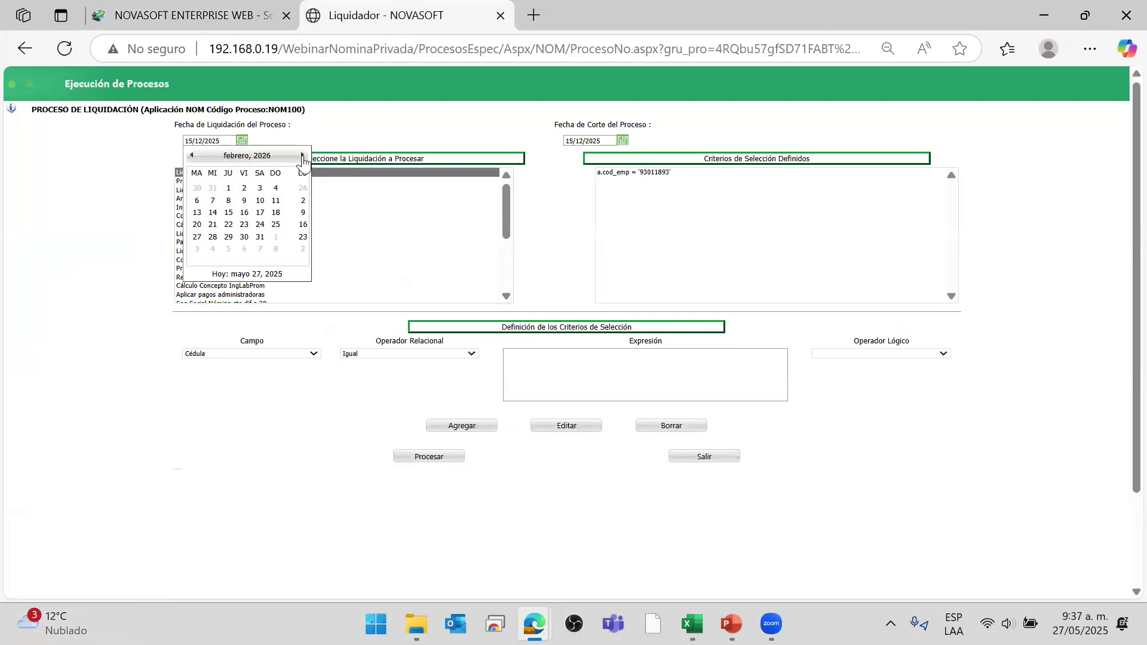
{"action": "left_click", "coordinate": [303, 157]}
{"action": "left_click", "coordinate": [303, 157]}
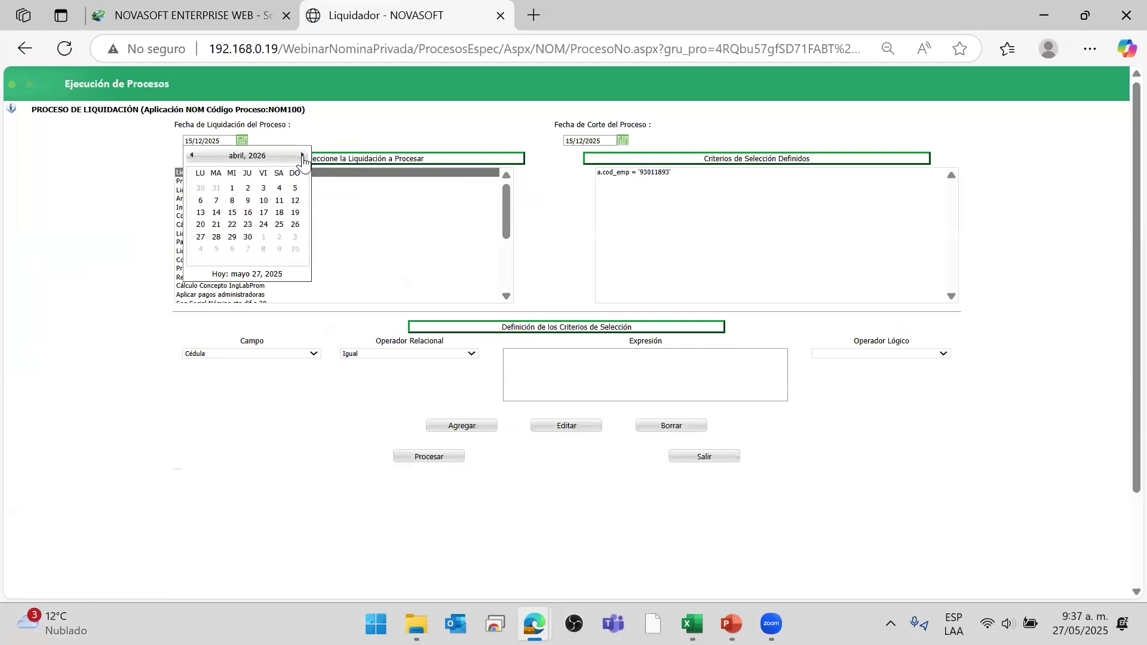
{"action": "left_click", "coordinate": [303, 157]}
{"action": "left_click", "coordinate": [303, 156]}
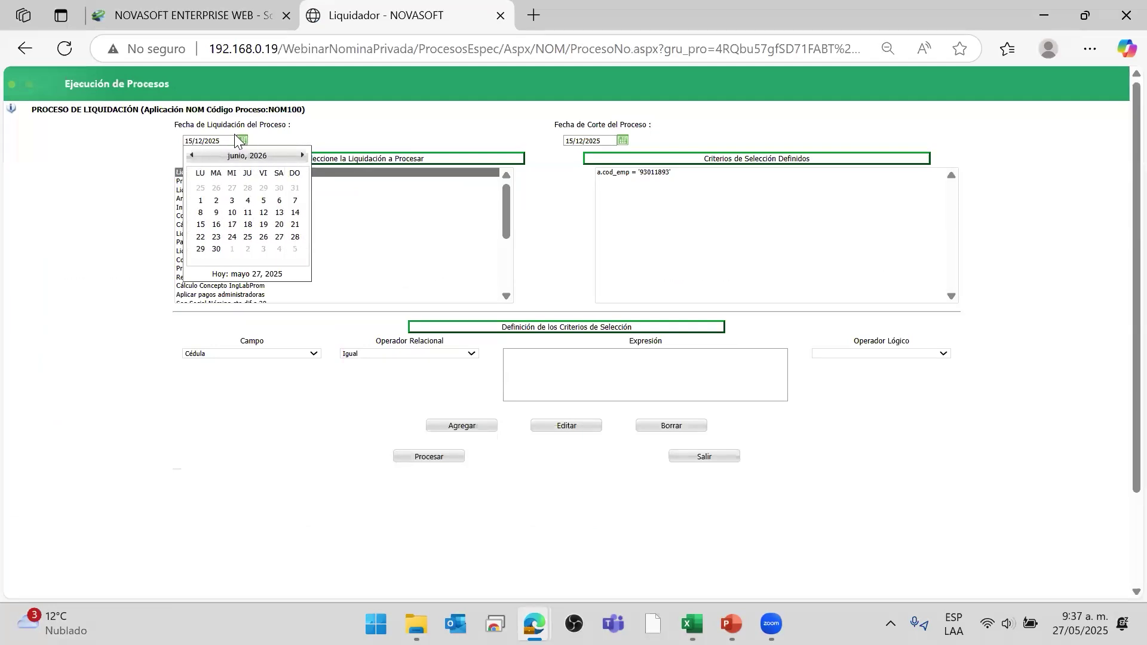
{"action": "left_click", "coordinate": [191, 140]}
{"action": "key", "text": "Tab"}
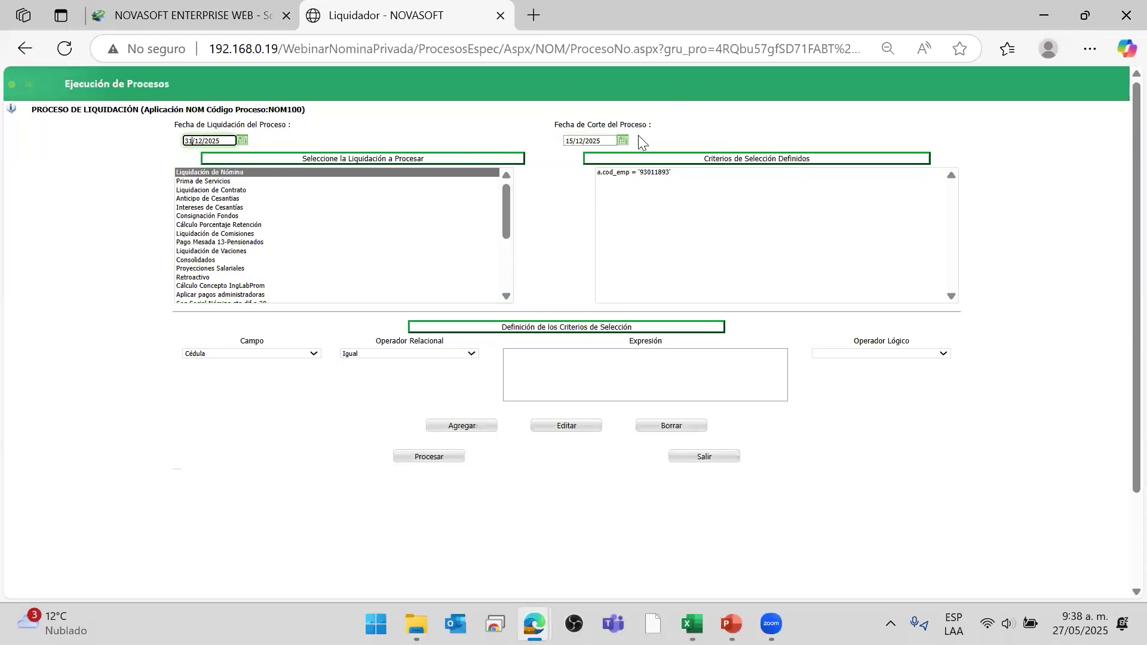
{"action": "left_click", "coordinate": [623, 142]}
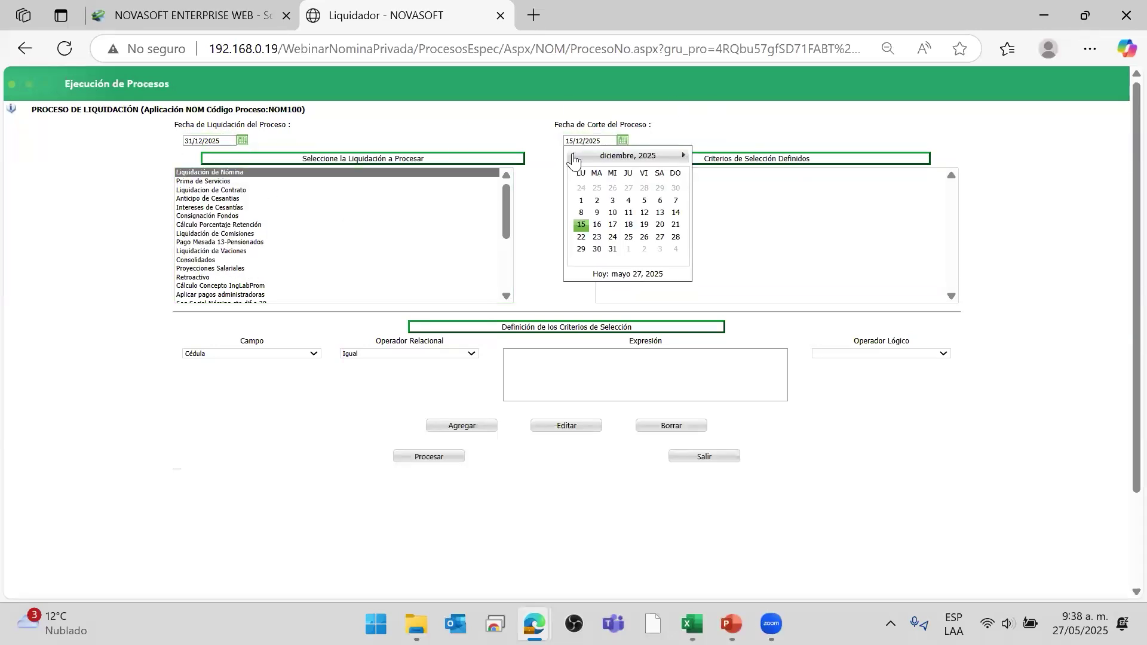
{"action": "left_click", "coordinate": [613, 250]}
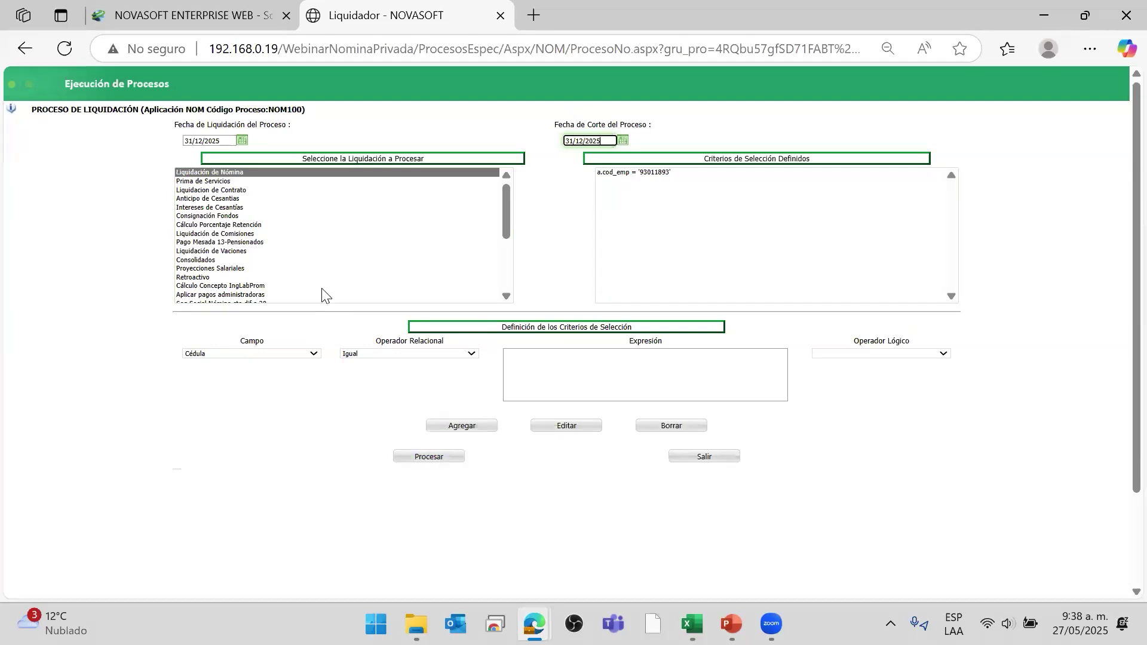
{"action": "left_click", "coordinate": [429, 462]}
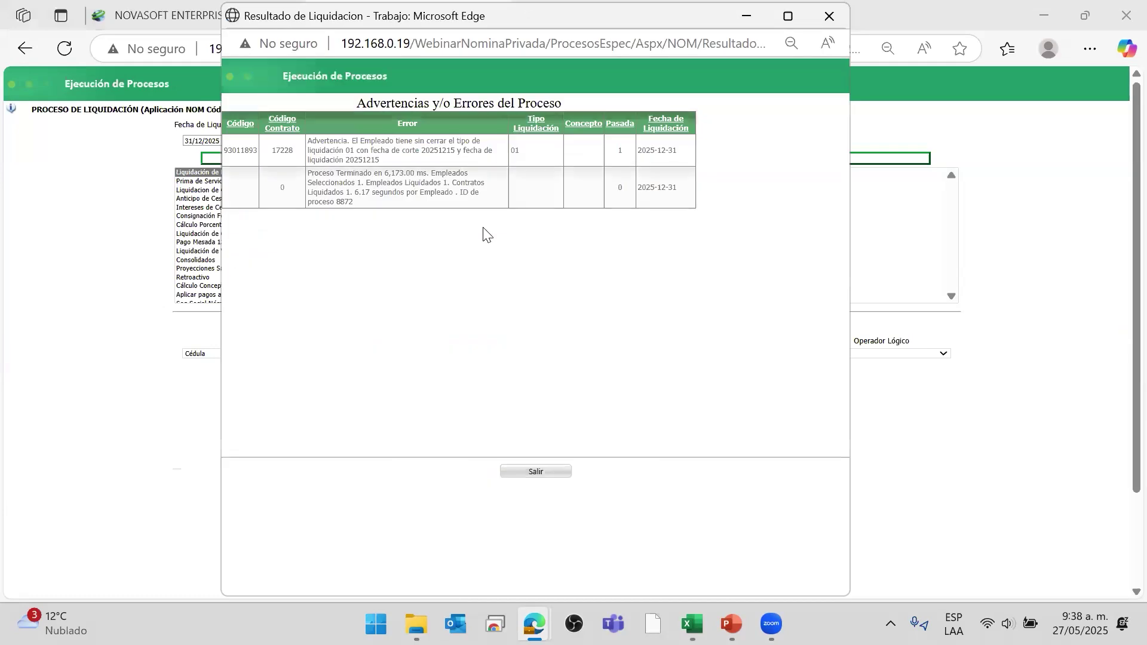
{"action": "left_click", "coordinate": [536, 472]}
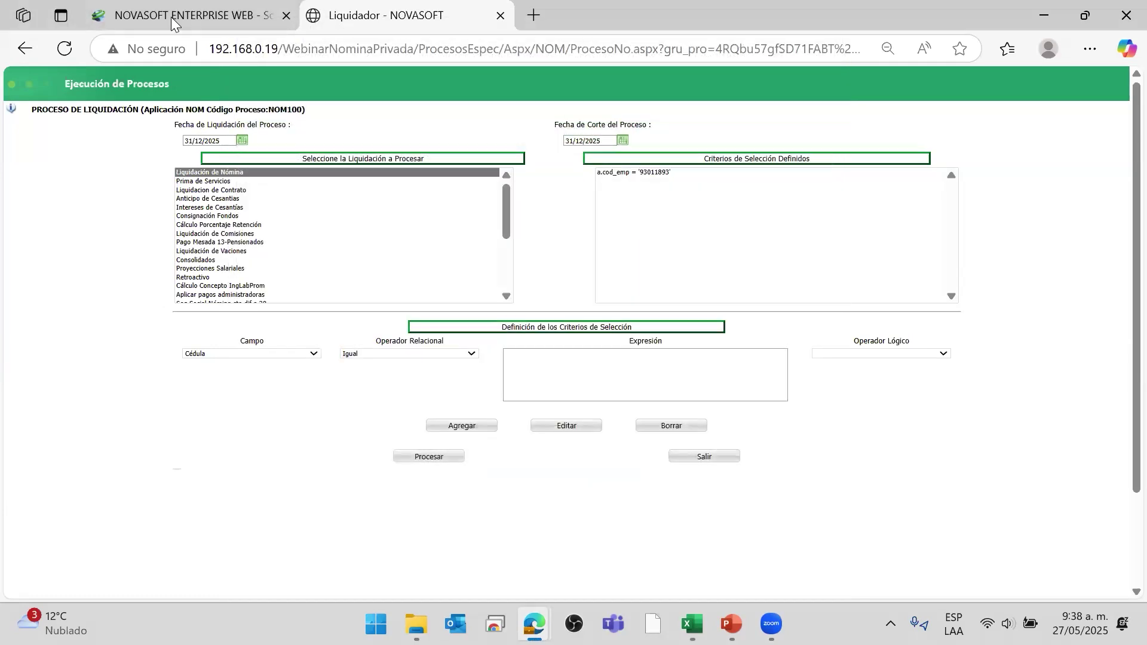
- Back on the main NOVASOFT tab, close the Resumen de Acumulados annual summary window
{"action": "left_click", "coordinate": [172, 17]}
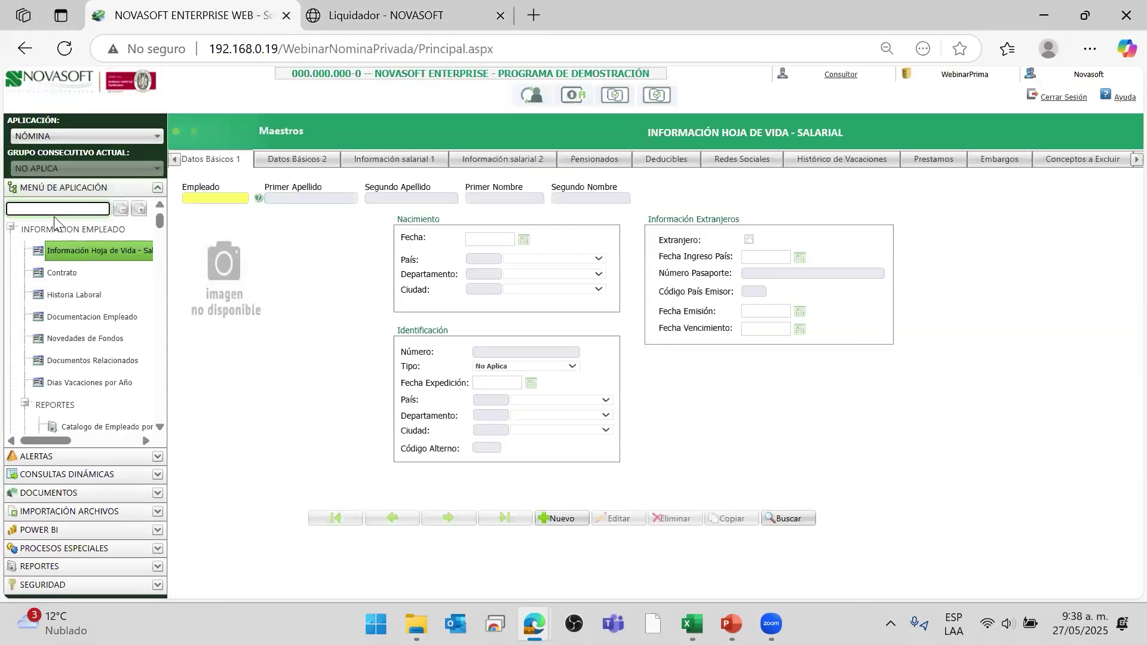
{"action": "type", "text": "detalle"}
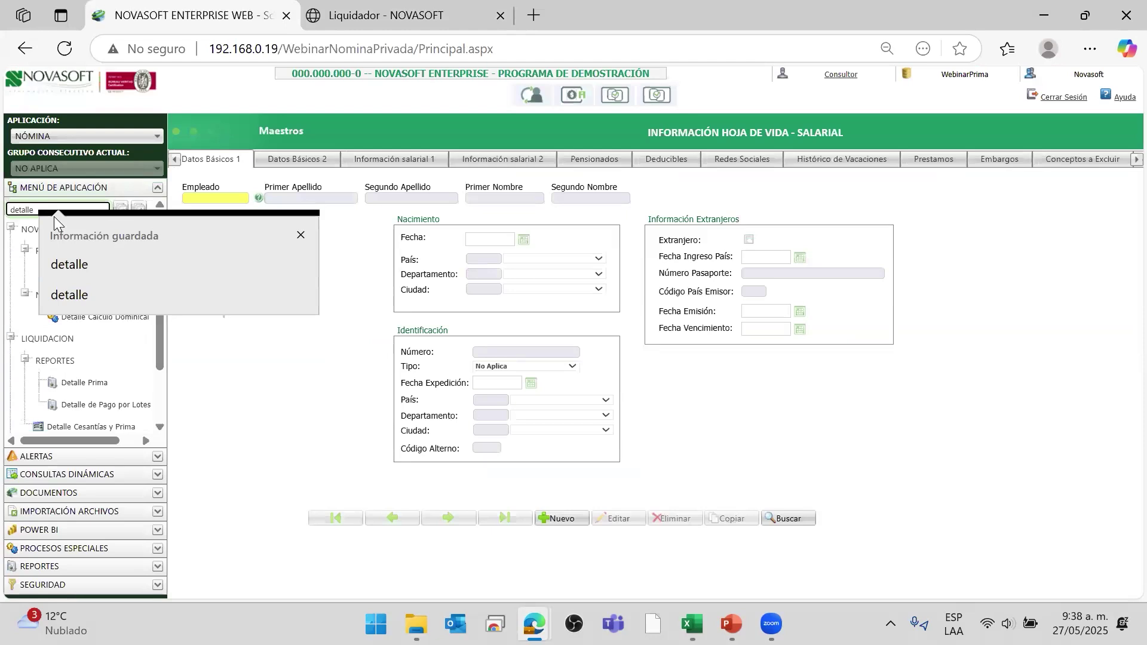
{"action": "left_click", "coordinate": [83, 266]}
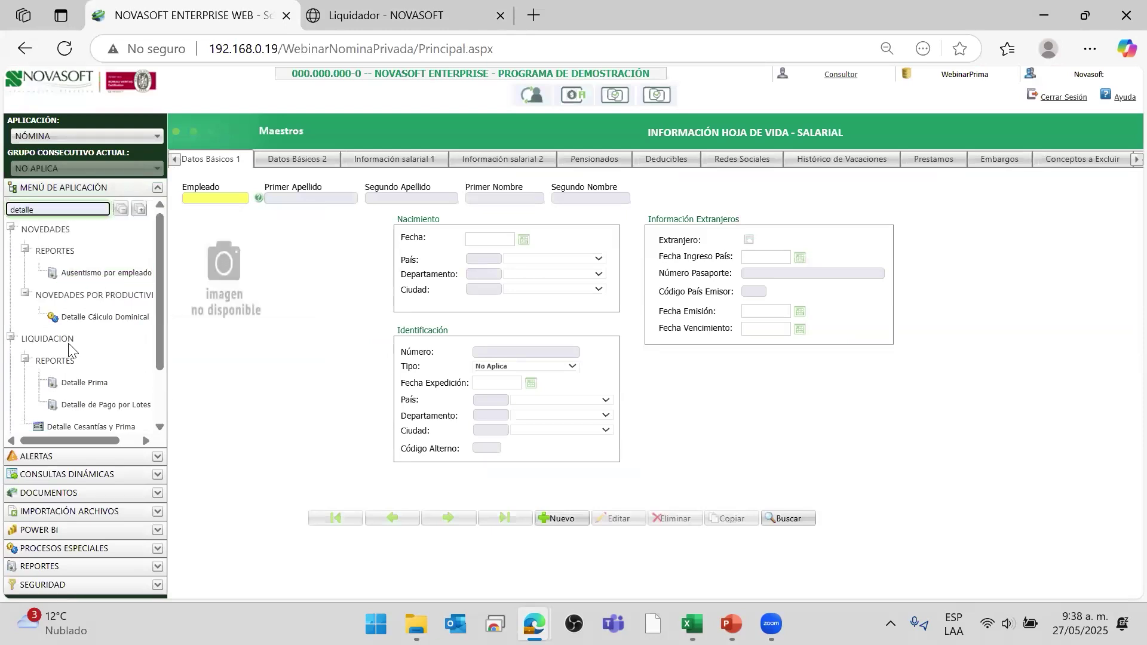
{"action": "scroll", "coordinate": [75, 355], "scroll_direction": "down", "scroll_amount": 2}
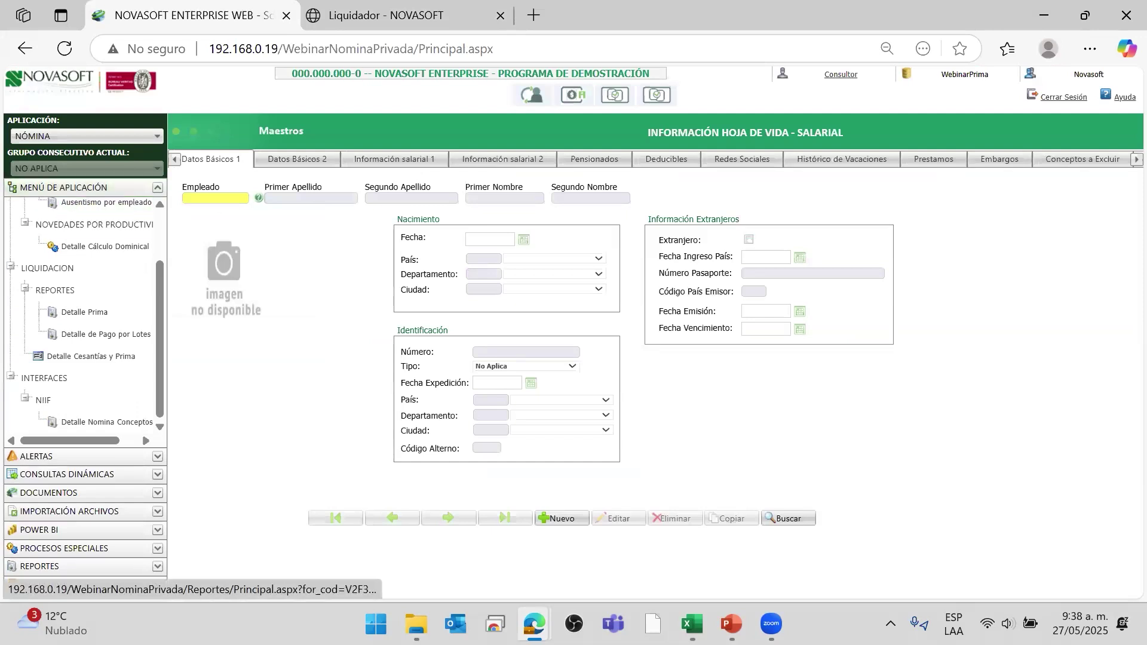
{"action": "mouse_move", "coordinate": [534, 623]}
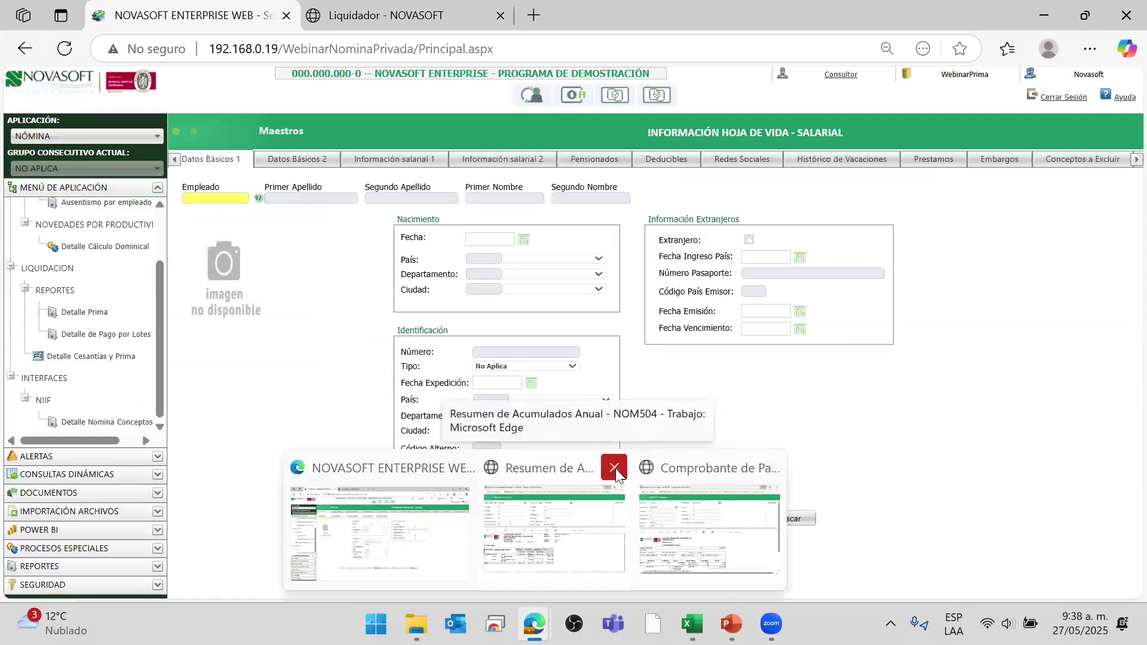
{"action": "left_click", "coordinate": [616, 468]}
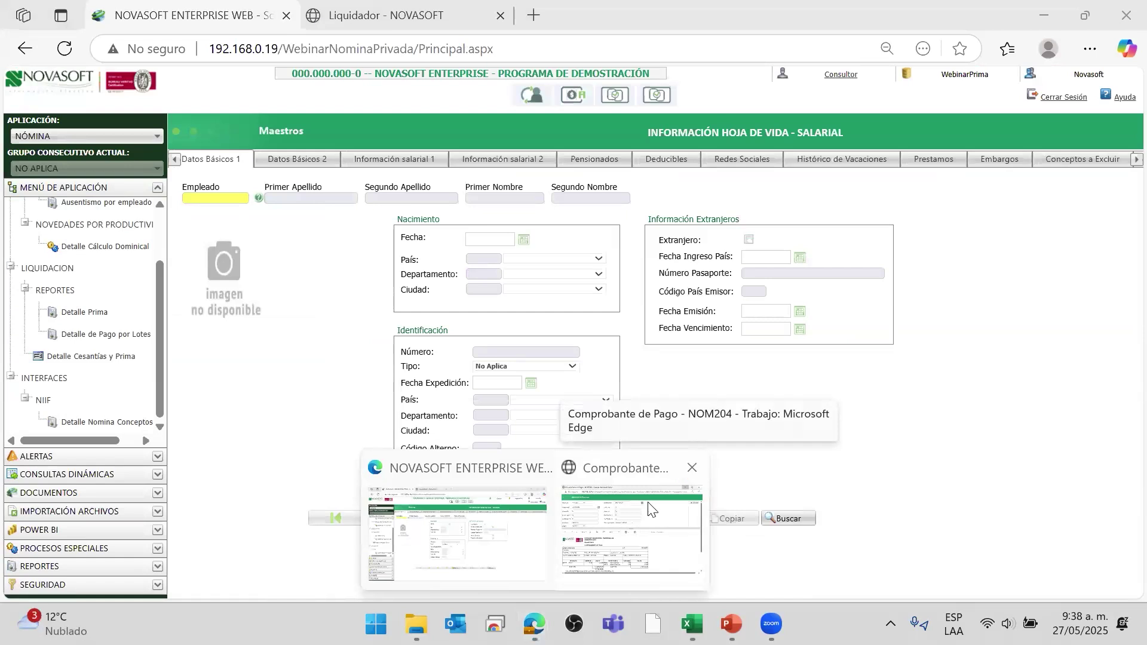
- Filter the application menu with 'compr' and open the Comprobante de Pago payslip report
{"action": "scroll", "coordinate": [66, 225], "scroll_direction": "up", "scroll_amount": 2}
{"action": "left_click", "coordinate": [76, 208]}
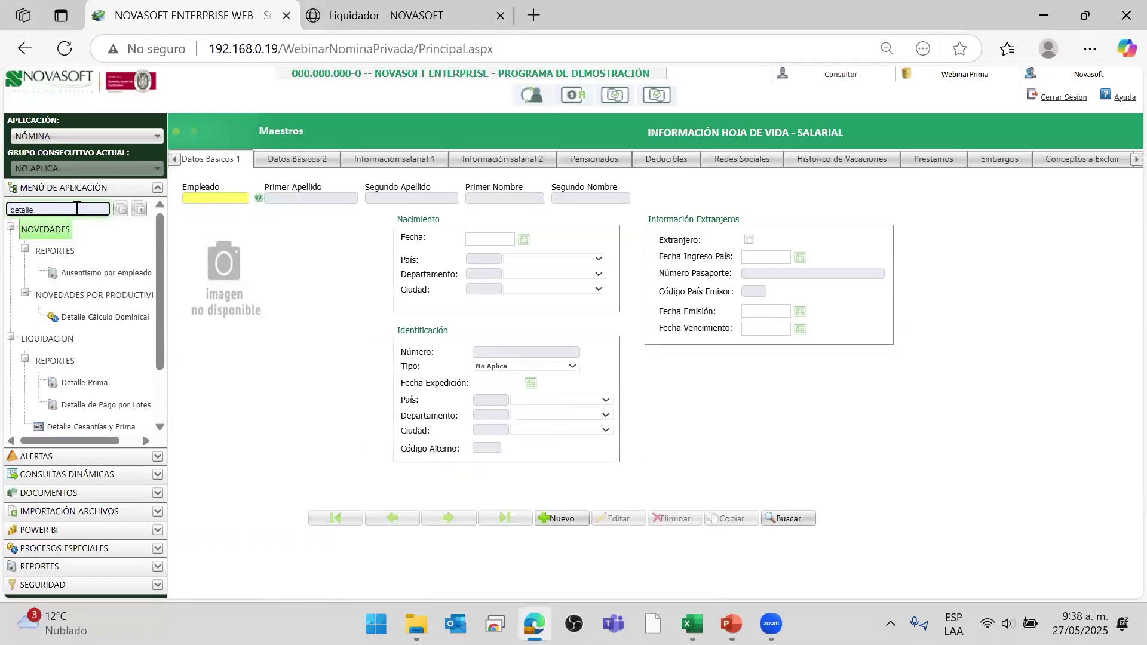
{"action": "double_click", "coordinate": [77, 208]}
{"action": "type", "text": "comproban"}
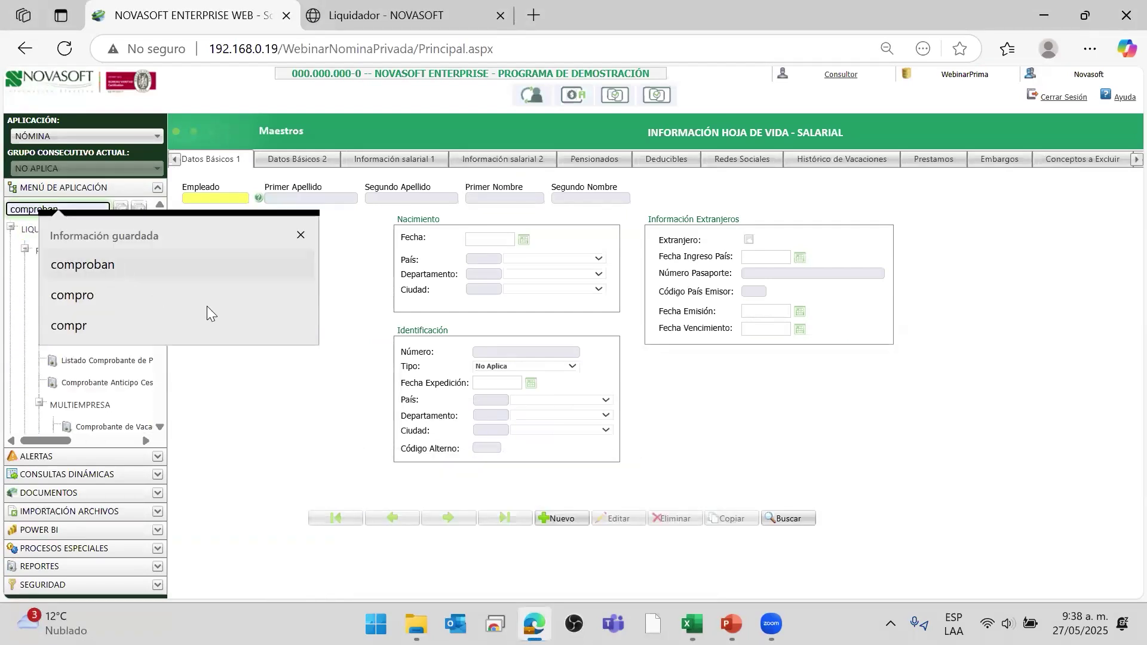
{"action": "key", "text": "Return"}
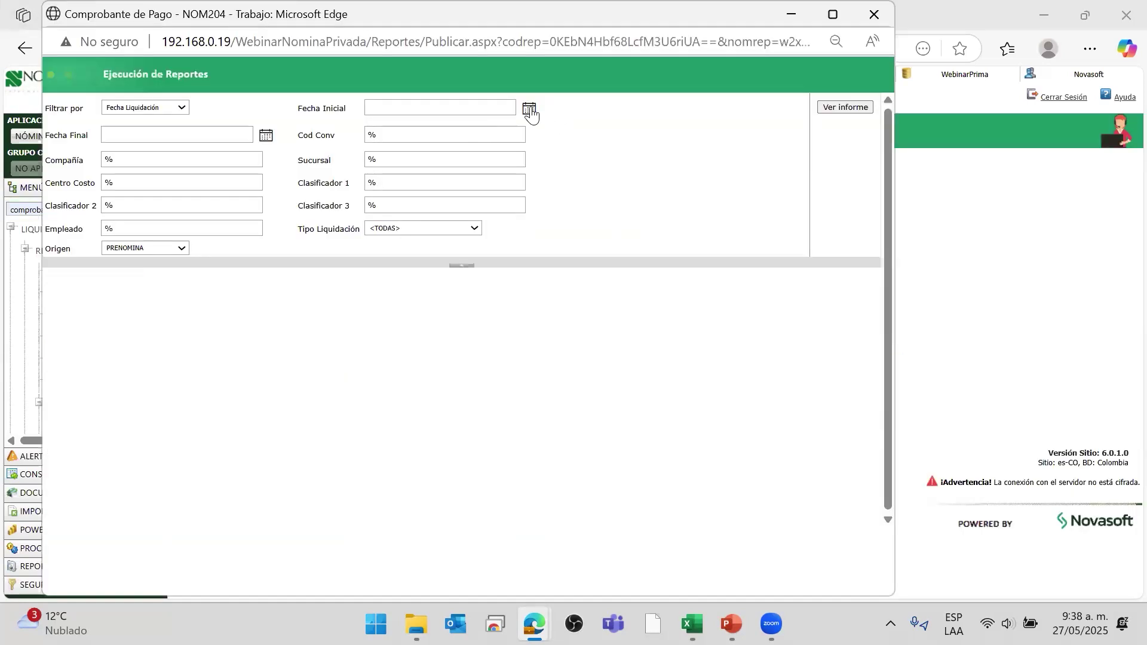
{"action": "left_click", "coordinate": [529, 111]}
- Page the report's start date toward December 2025, paste the employee into Empleado, then minimize the report
{"action": "left_click", "coordinate": [504, 123]}
{"action": "left_click", "coordinate": [503, 123]}
{"action": "left_click", "coordinate": [504, 123]}
{"action": "left_click", "coordinate": [504, 123]}
{"action": "left_click", "coordinate": [503, 124]}
{"action": "left_click", "coordinate": [504, 123]}
{"action": "left_click", "coordinate": [504, 123]}
{"action": "left_click", "coordinate": [530, 111]}
{"action": "double_click", "coordinate": [110, 229]}
{"action": "type", "text": "15/12/2025"}
{"action": "left_click", "coordinate": [547, 170]}
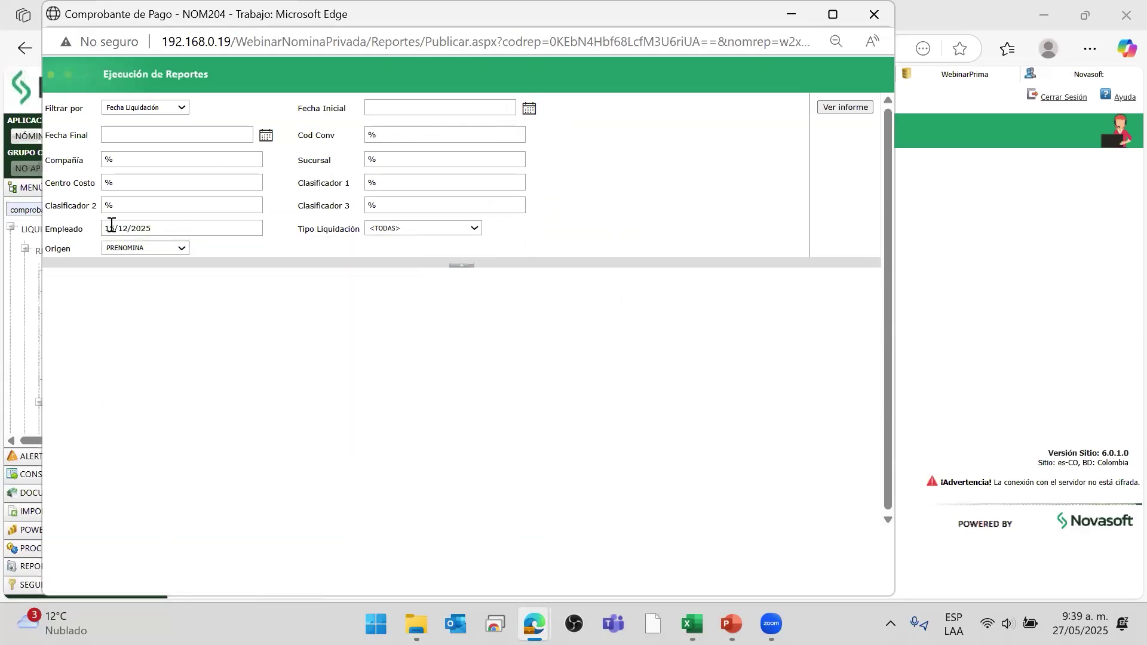
{"action": "left_click", "coordinate": [791, 13]}
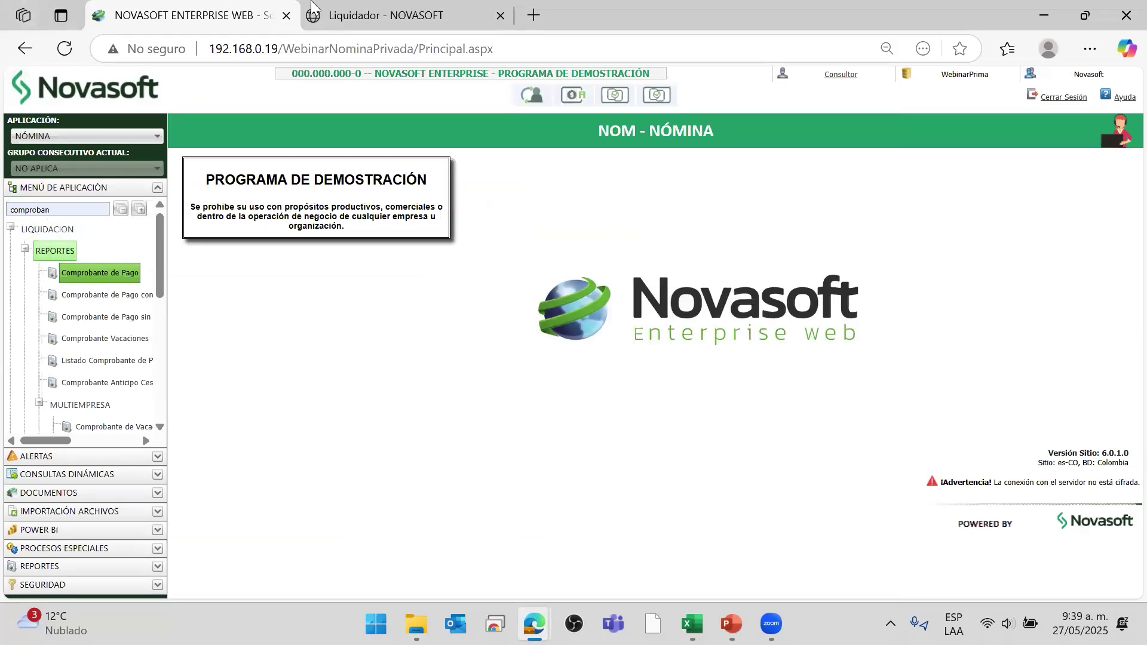
- Replace the menu search with 'cierre' and open the Cierre liquidation closing process (NOM105)
{"action": "left_click", "coordinate": [356, 18]}
{"action": "left_click", "coordinate": [190, 14]}
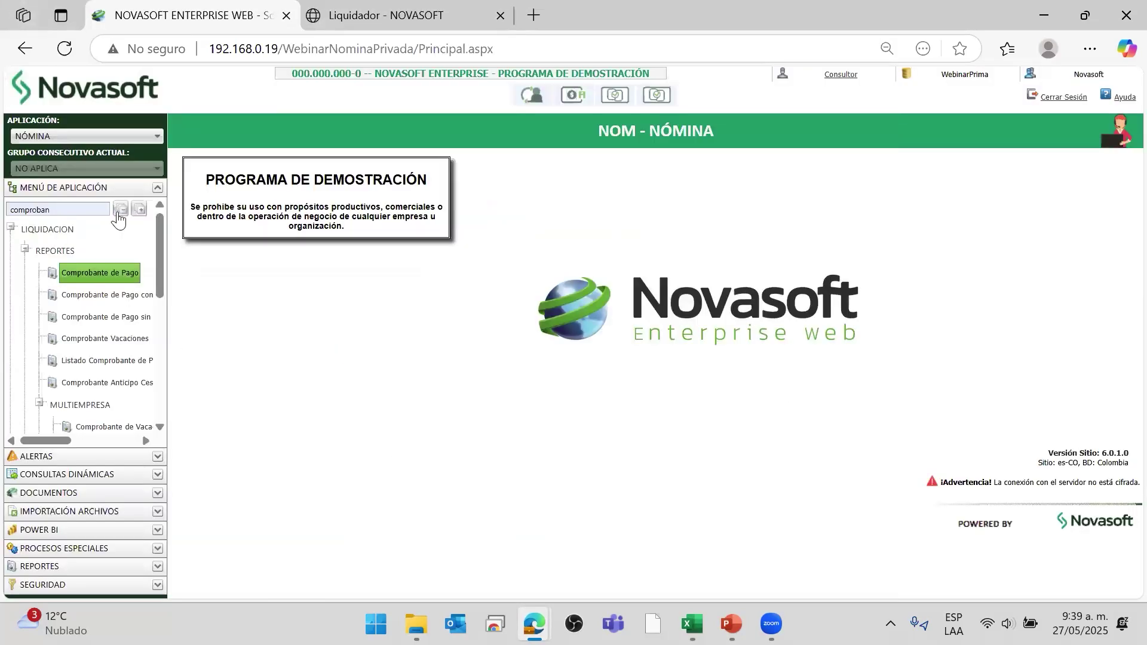
{"action": "left_click_drag", "start_coordinate": [86, 206], "coordinate": [1, 213]}
{"action": "type", "text": "cierre"}
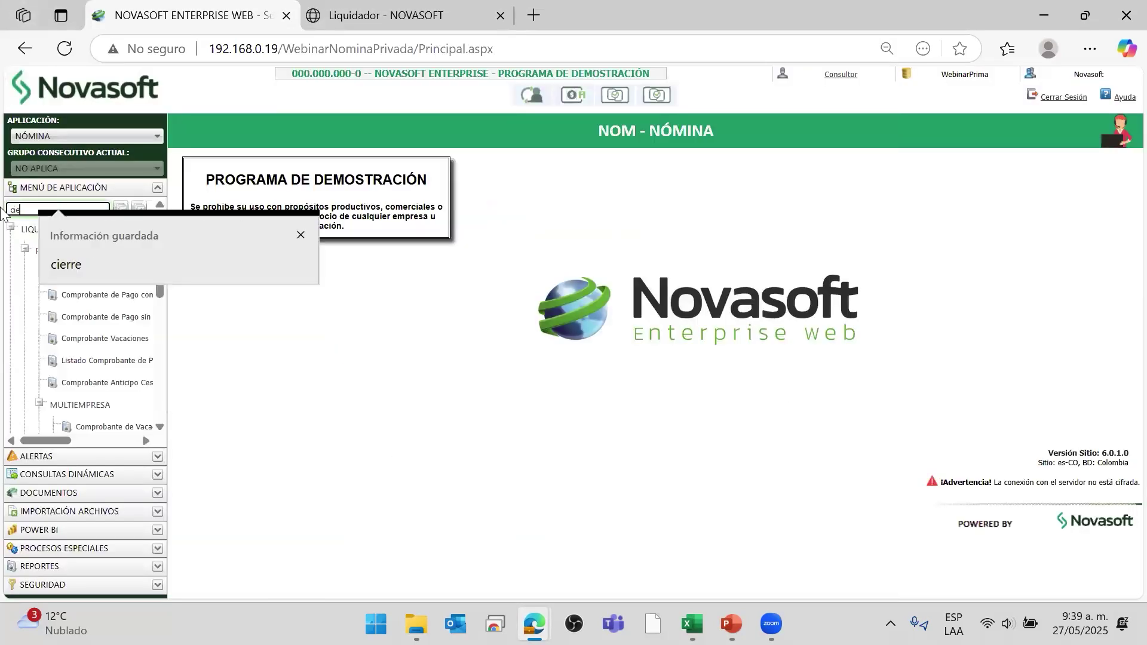
{"action": "left_click", "coordinate": [100, 265]}
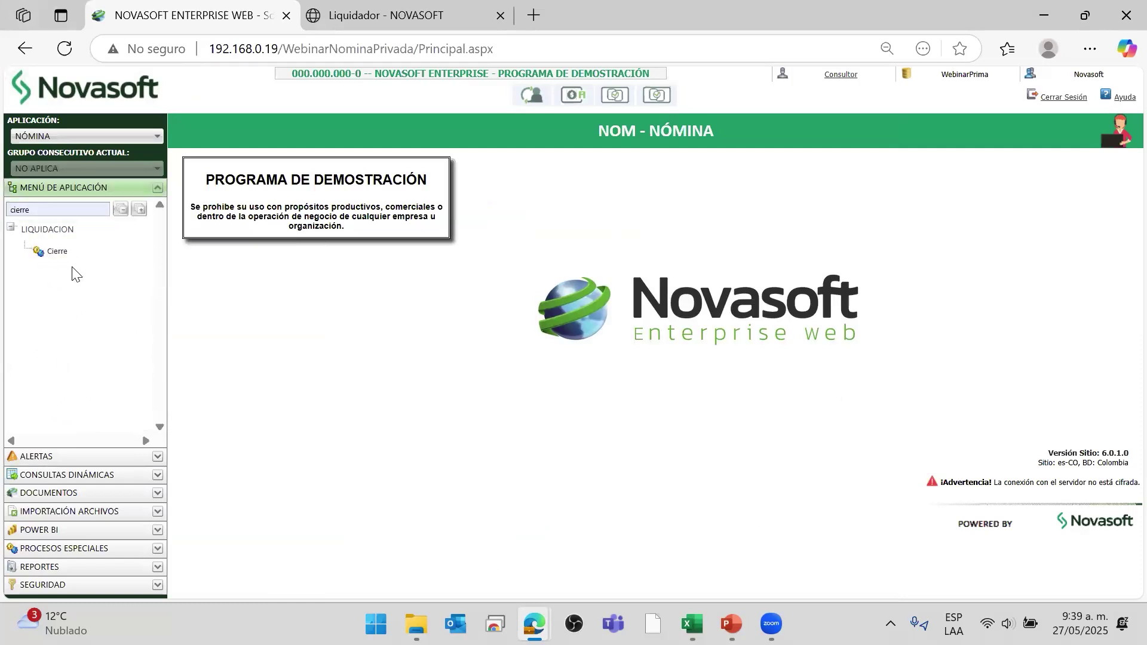
{"action": "left_click", "coordinate": [57, 254]}
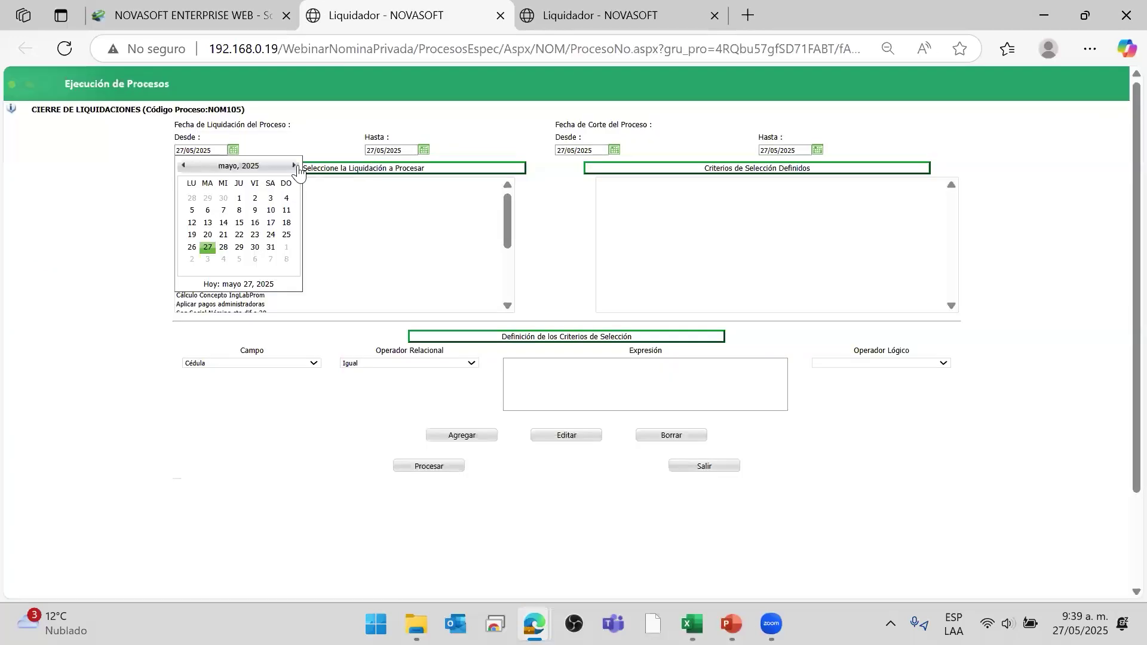
- Page the Desde start-date calendar to December 2025
{"action": "left_click", "coordinate": [296, 167]}
{"action": "left_click", "coordinate": [296, 167]}
{"action": "left_click", "coordinate": [296, 167]}
{"action": "left_click", "coordinate": [295, 167]}
{"action": "left_click", "coordinate": [295, 167]}
{"action": "left_click", "coordinate": [296, 167]}
{"action": "left_click", "coordinate": [296, 166]}
{"action": "left_click", "coordinate": [295, 167]}
{"action": "left_click", "coordinate": [185, 169]}
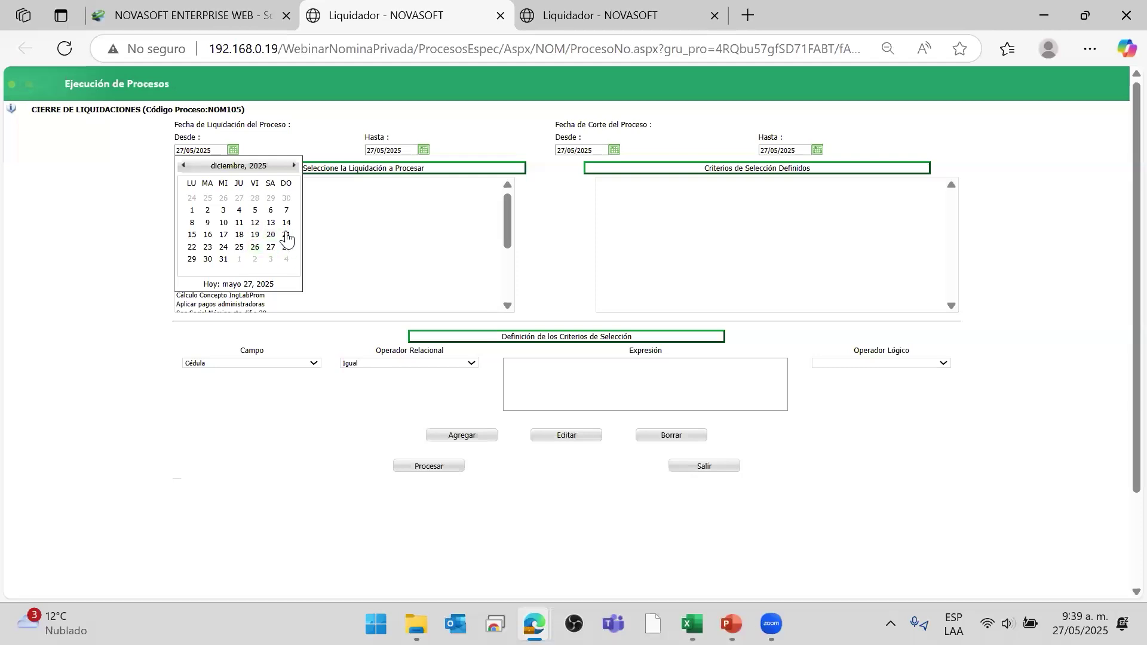
- Set the liquidation start and end dates to 15/12/2025
{"action": "left_click", "coordinate": [192, 235]}
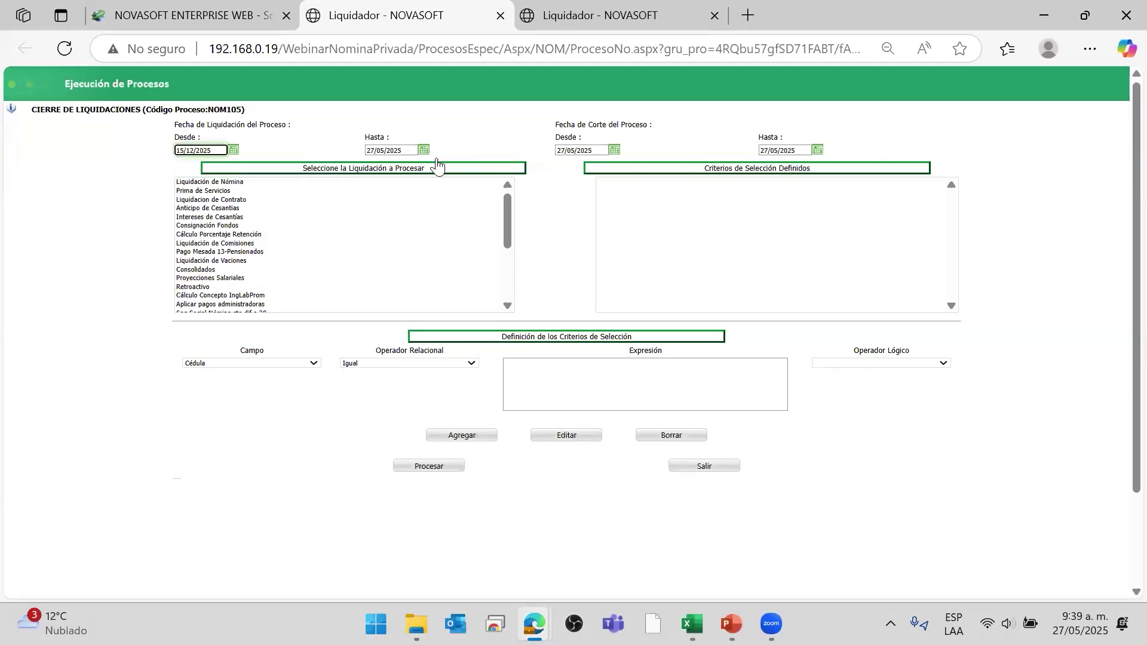
{"action": "left_click", "coordinate": [424, 150]}
{"action": "left_click", "coordinate": [485, 166]}
{"action": "left_click", "coordinate": [485, 166]}
{"action": "left_click", "coordinate": [485, 166]}
{"action": "left_click", "coordinate": [375, 166]}
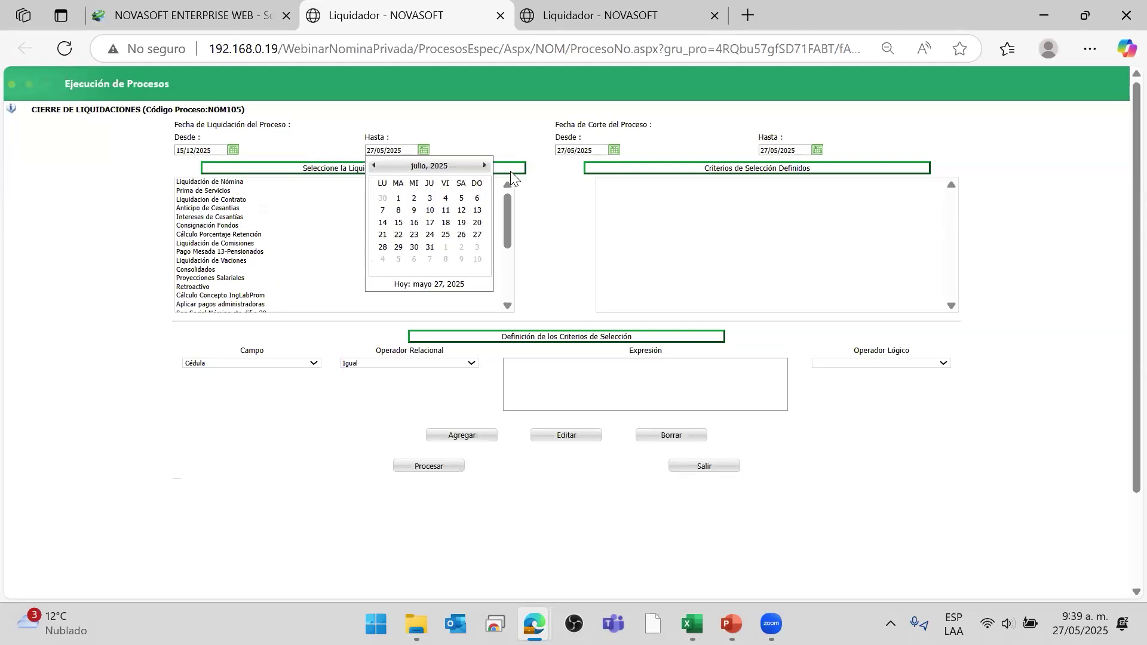
{"action": "left_click", "coordinate": [485, 166]}
{"action": "left_click", "coordinate": [484, 166]}
{"action": "left_click", "coordinate": [484, 166]}
{"action": "left_click", "coordinate": [485, 166]}
{"action": "left_click", "coordinate": [485, 168]}
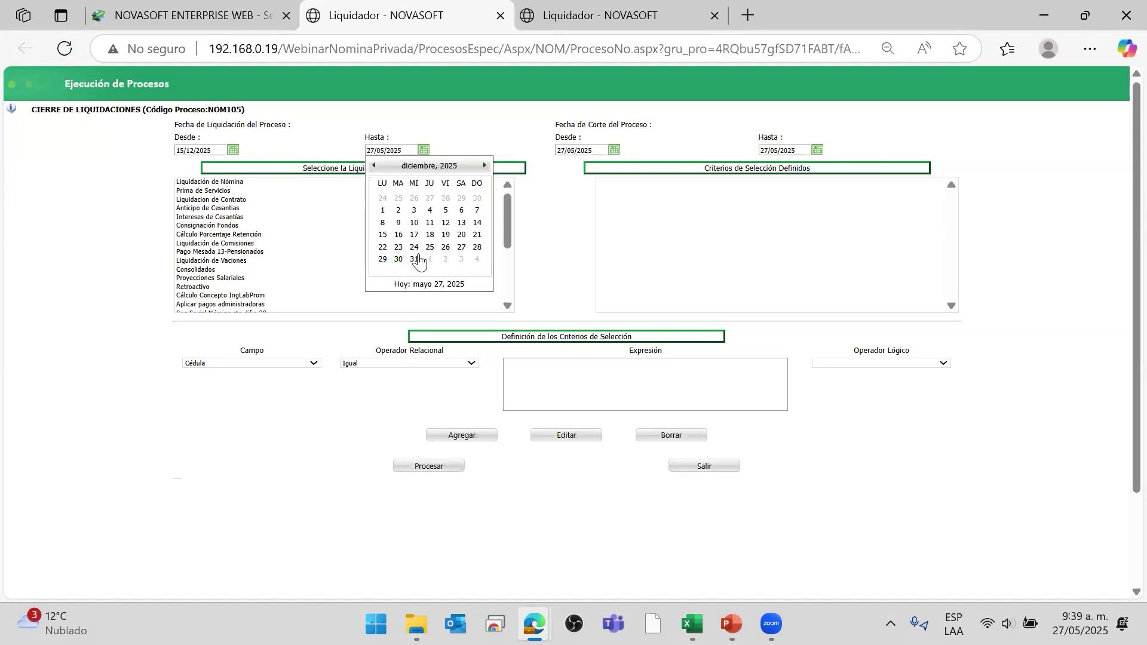
{"action": "left_click", "coordinate": [383, 235]}
- Set the cut-off start and end dates to 15/12/2025
{"action": "left_click", "coordinate": [614, 150]}
{"action": "left_click", "coordinate": [676, 167]}
{"action": "left_click", "coordinate": [676, 166]}
{"action": "left_click", "coordinate": [675, 167]}
{"action": "left_click", "coordinate": [675, 167]}
{"action": "left_click", "coordinate": [674, 167]}
{"action": "left_click", "coordinate": [674, 167]}
{"action": "left_click", "coordinate": [675, 167]}
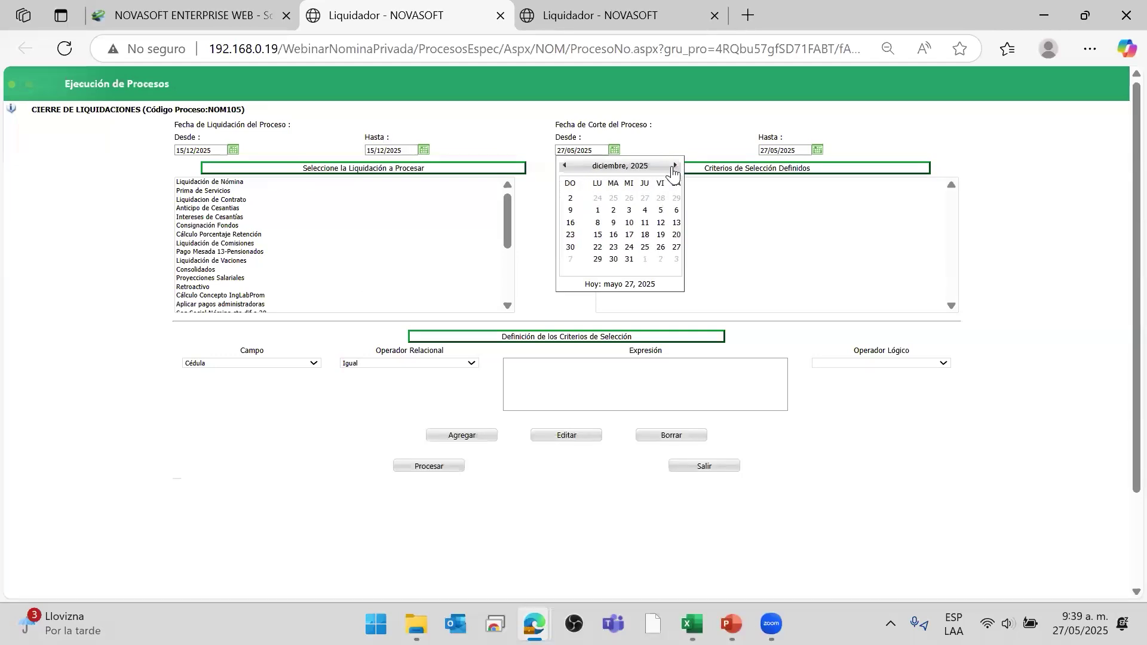
{"action": "left_click", "coordinate": [598, 235]}
{"action": "left_click", "coordinate": [817, 150]}
{"action": "left_click", "coordinate": [879, 166]}
{"action": "left_click", "coordinate": [879, 167]}
{"action": "left_click", "coordinate": [879, 167]}
{"action": "left_click", "coordinate": [878, 166]}
{"action": "left_click", "coordinate": [879, 166]}
{"action": "left_click", "coordinate": [878, 167]}
{"action": "left_click", "coordinate": [879, 167]}
{"action": "left_click", "coordinate": [776, 236]}
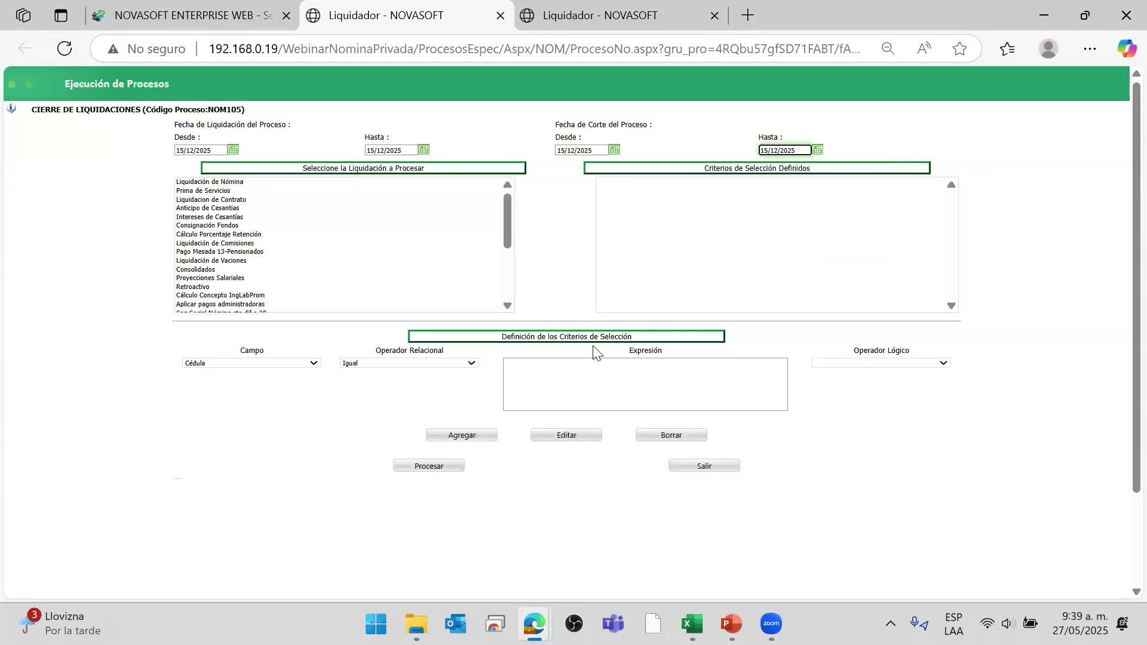
- Choose Liquidación de Nómina as the liquidation to close and clear the stray date from Expresión
{"action": "left_click", "coordinate": [544, 387]}
{"action": "type", "text": "15/12/2025"}
{"action": "left_click", "coordinate": [417, 297]}
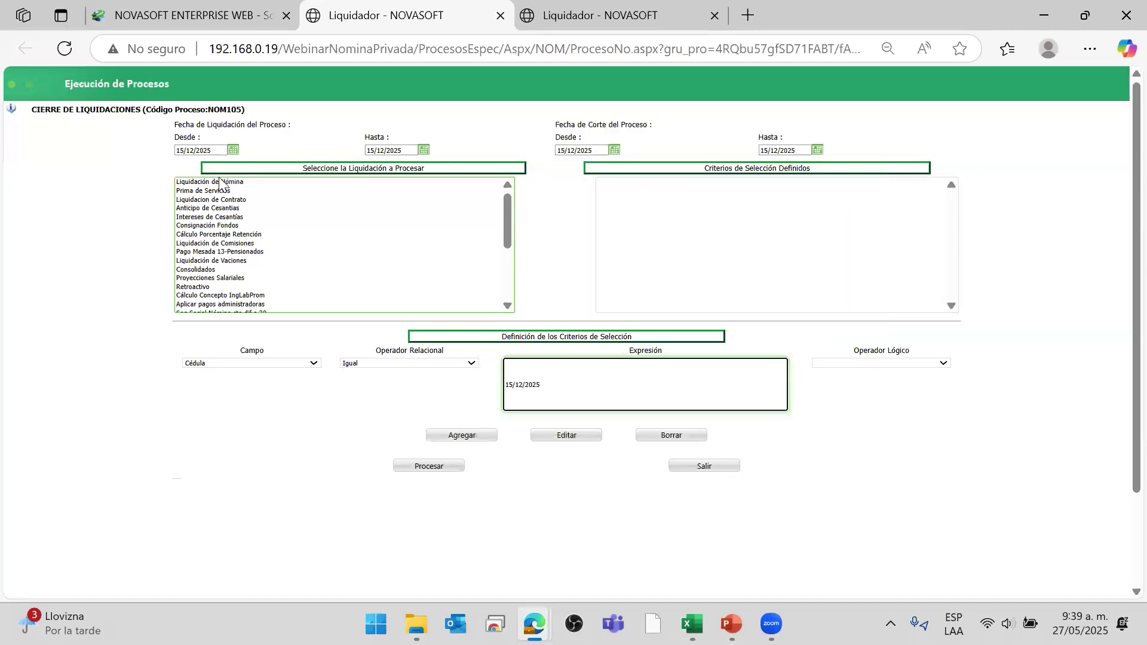
{"action": "left_click", "coordinate": [257, 182]}
{"action": "double_click", "coordinate": [529, 388]}
{"action": "key", "text": "BackSpace"}
{"action": "key", "text": "BackSpace"}
{"action": "key", "text": "BackSpace"}
{"action": "key", "text": "BackSpace"}
{"action": "key", "text": "BackSpace"}
{"action": "key", "text": "BackSpace"}
{"action": "key", "text": "BackSpace"}
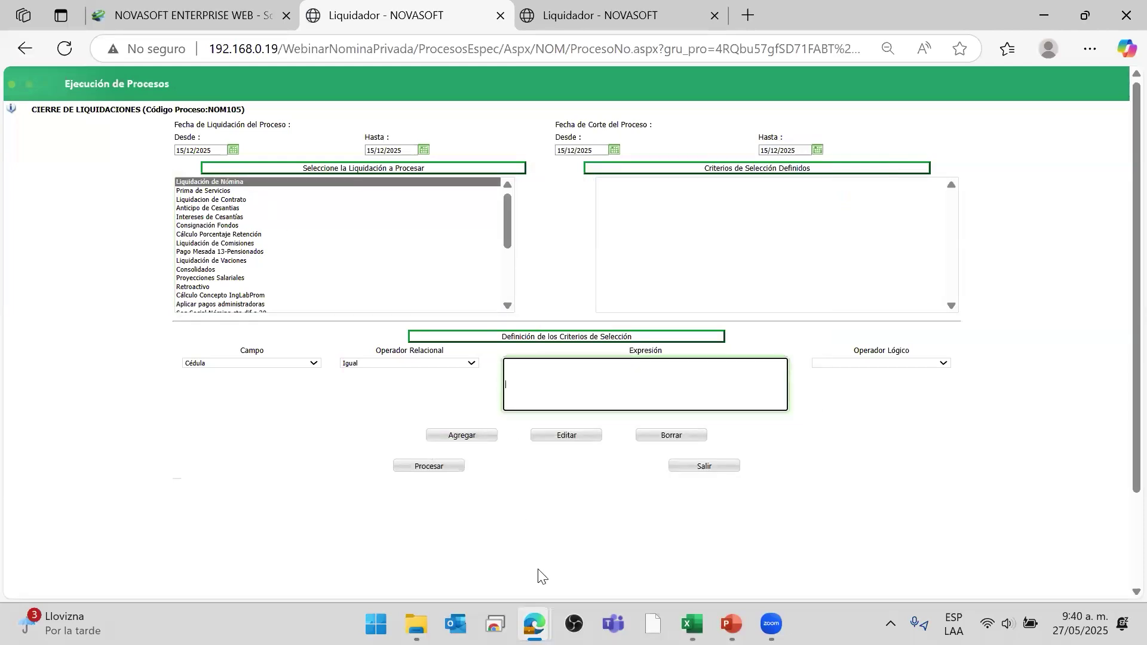
- Paste the employee ID from the formulas calculos workbook as the criterion, add it, and run the closing
{"action": "left_click", "coordinate": [693, 624]}
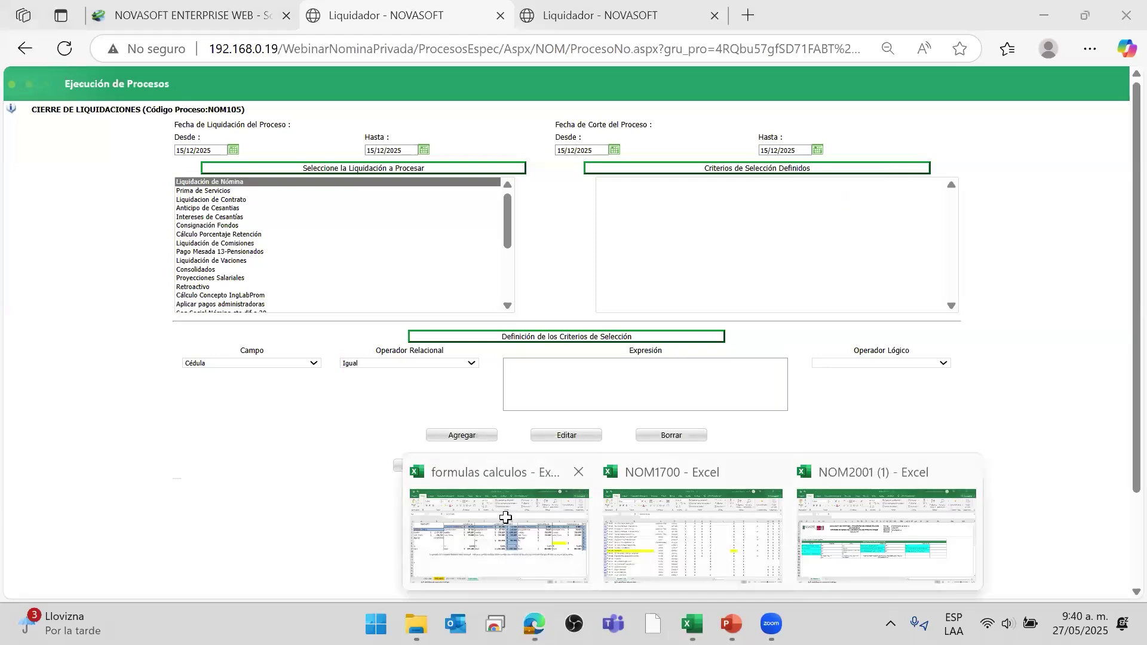
{"action": "left_click", "coordinate": [506, 518]}
{"action": "key", "text": "F2"}
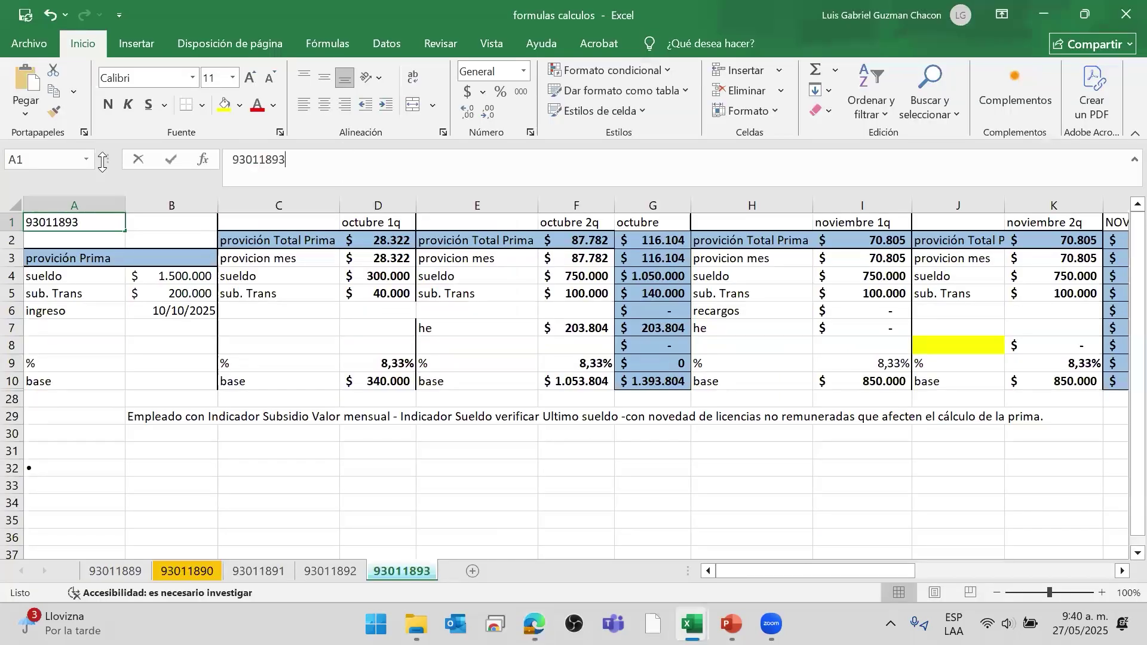
{"action": "key", "text": "alt+Tab"}
{"action": "type", "text": "93011893"}
{"action": "left_click", "coordinate": [462, 435]}
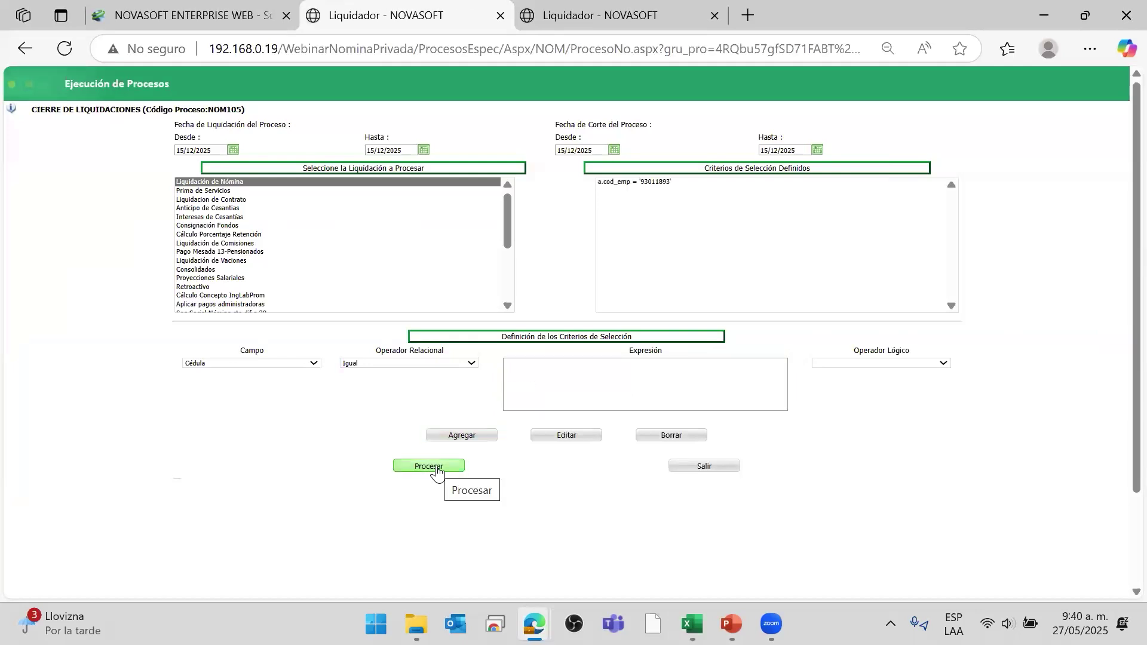
{"action": "left_click", "coordinate": [437, 473]}
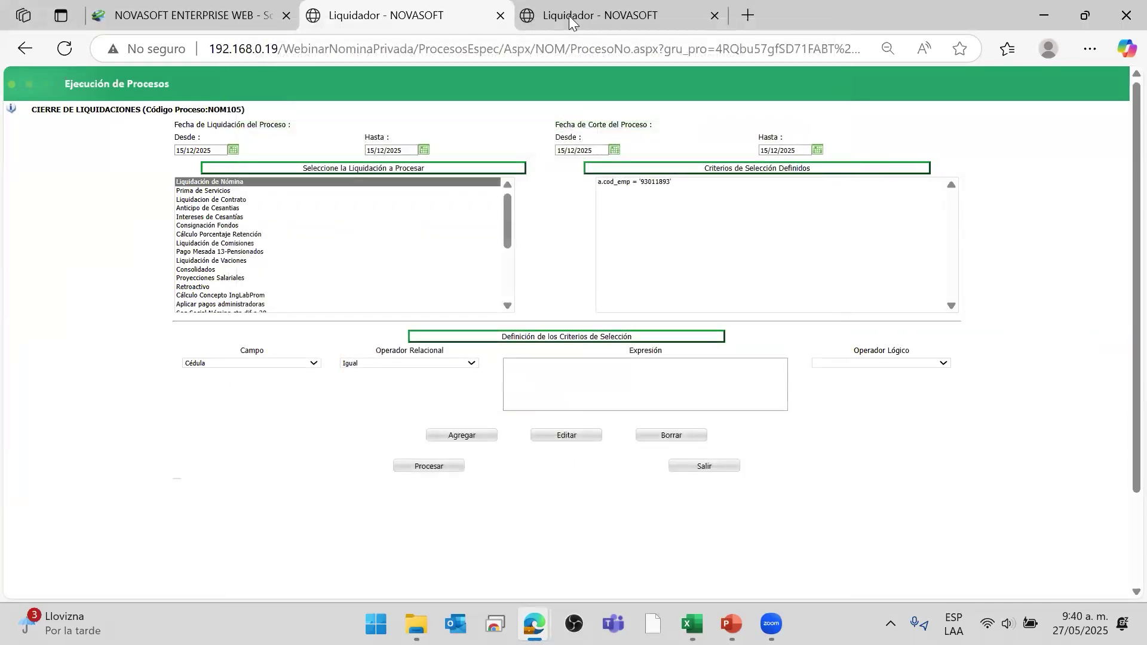
- Close the Cierre tab, rerun the 31/12/2025 Liquidación de Nómina from Liquidador, then return to the main tab
{"action": "left_click", "coordinate": [499, 16]}
{"action": "left_click", "coordinate": [365, 6]}
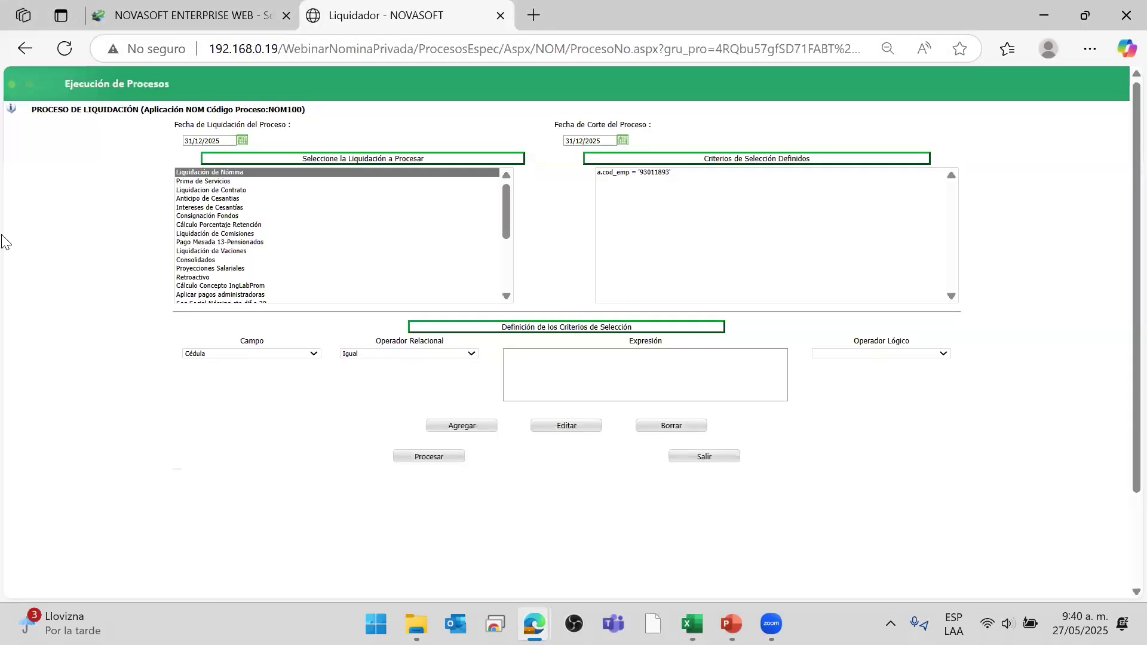
{"action": "left_click", "coordinate": [434, 461]}
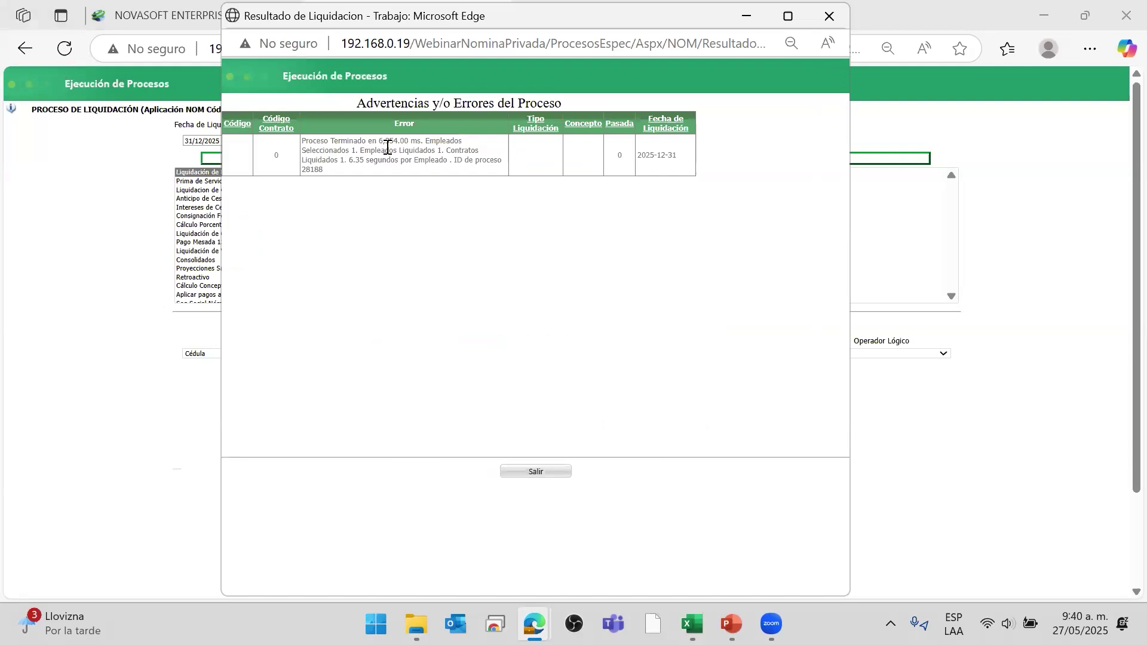
{"action": "left_click_drag", "start_coordinate": [387, 148], "coordinate": [504, 172]}
{"action": "left_click", "coordinate": [552, 473]}
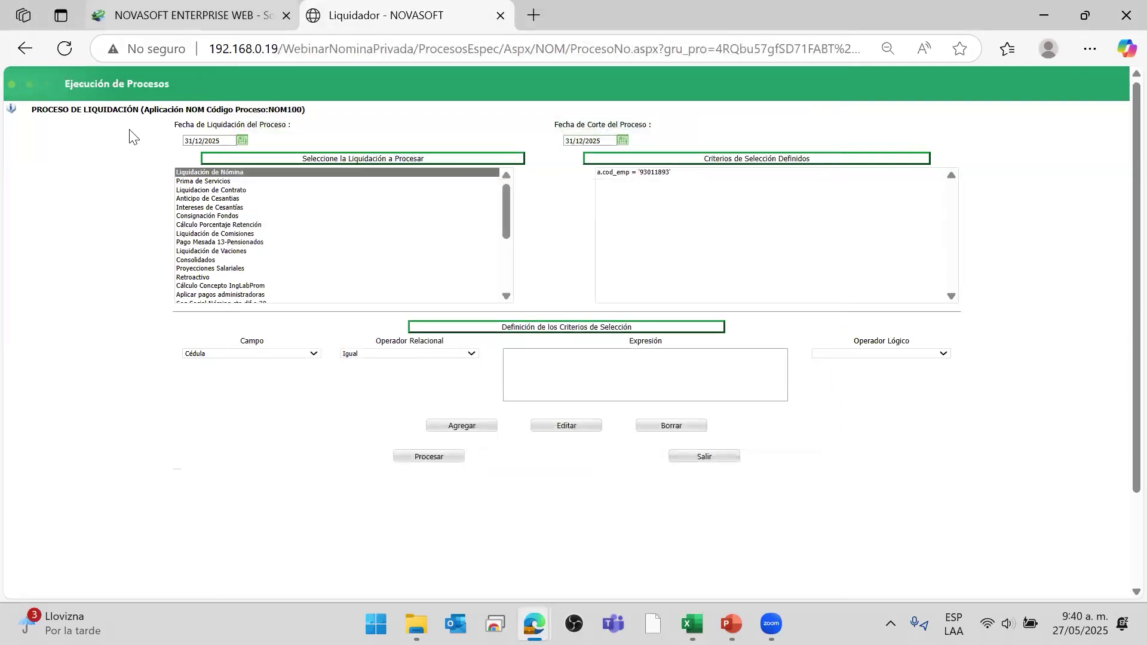
{"action": "left_click", "coordinate": [173, 16]}
{"action": "double_click", "coordinate": [76, 208]}
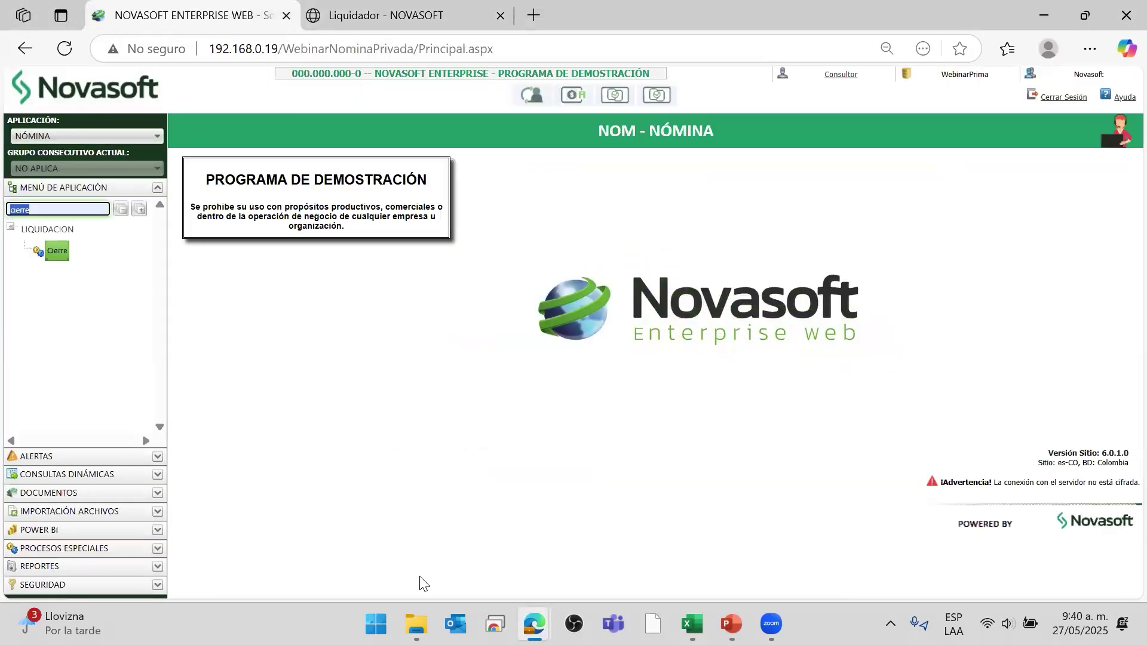
- In the payslip report, set the start date to 31/12/2025
{"action": "key", "text": "alt+Tab"}
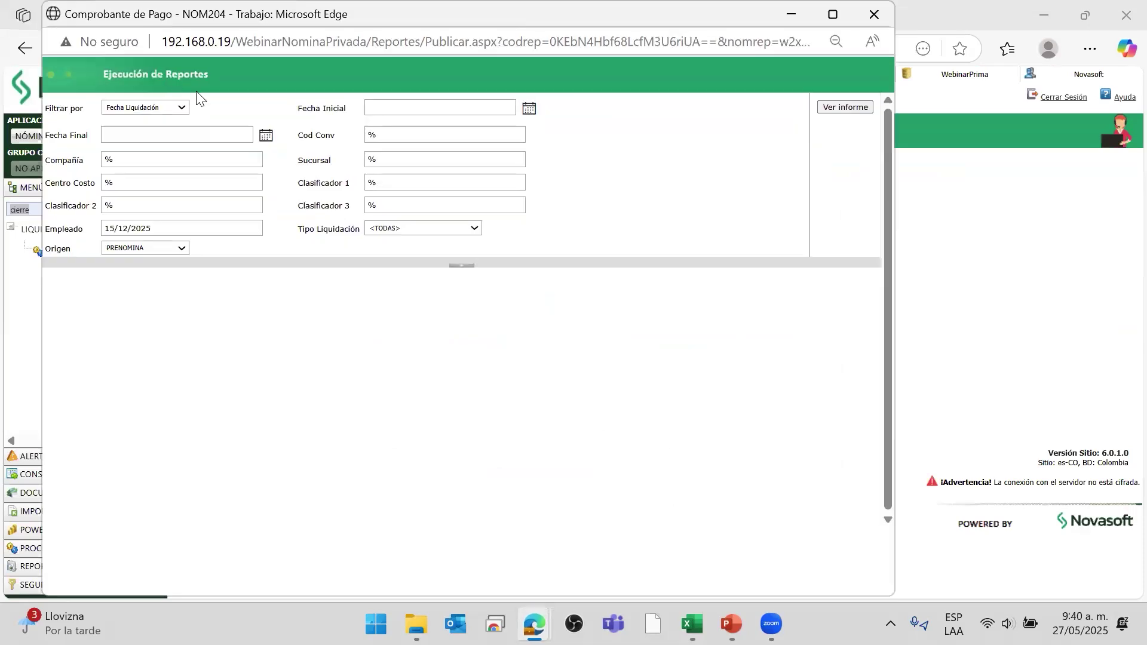
{"action": "left_click", "coordinate": [529, 109]}
{"action": "left_click", "coordinate": [504, 125]}
{"action": "left_click", "coordinate": [504, 124]}
{"action": "left_click", "coordinate": [504, 124]}
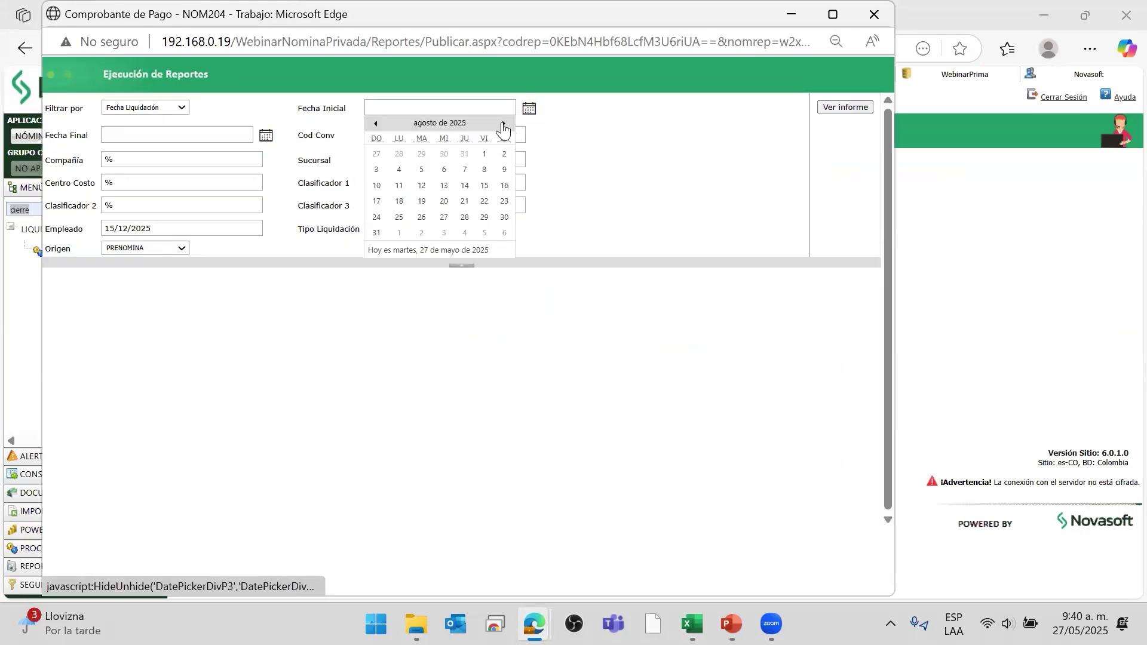
{"action": "left_click", "coordinate": [529, 114]}
{"action": "left_click", "coordinate": [531, 111]}
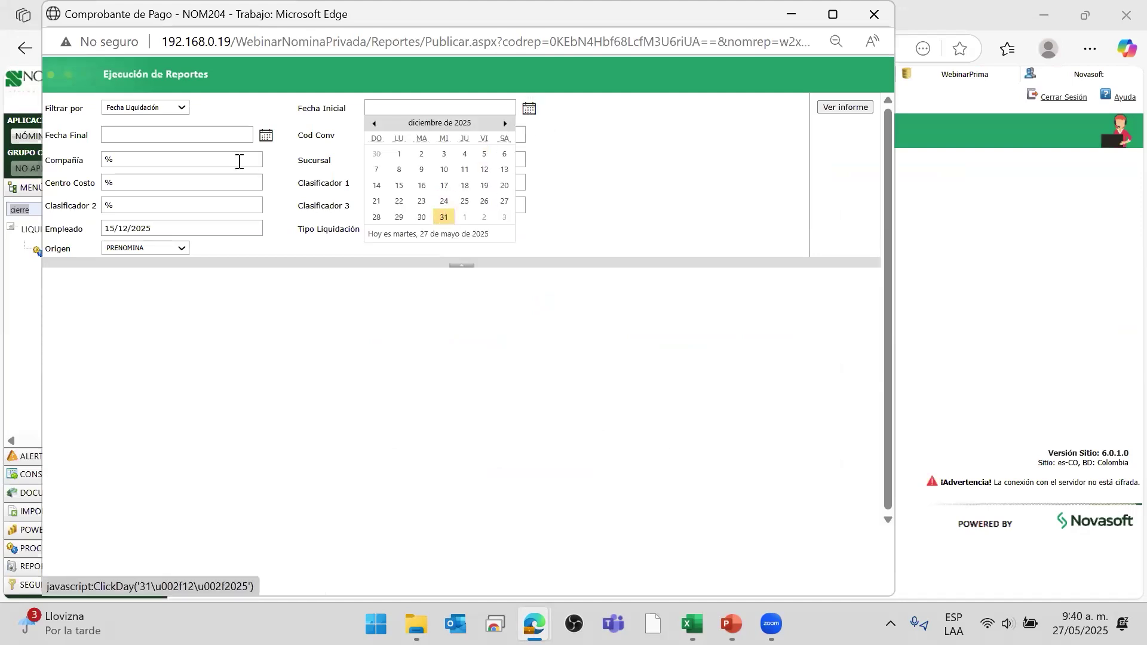
{"action": "left_click", "coordinate": [266, 136]}
- Set the report's Fecha Final to 31/12/2025
{"action": "left_click", "coordinate": [239, 152]}
{"action": "left_click", "coordinate": [240, 151]}
{"action": "left_click", "coordinate": [240, 151]}
{"action": "left_click", "coordinate": [239, 150]}
{"action": "left_click", "coordinate": [239, 151]}
{"action": "left_click", "coordinate": [240, 151]}
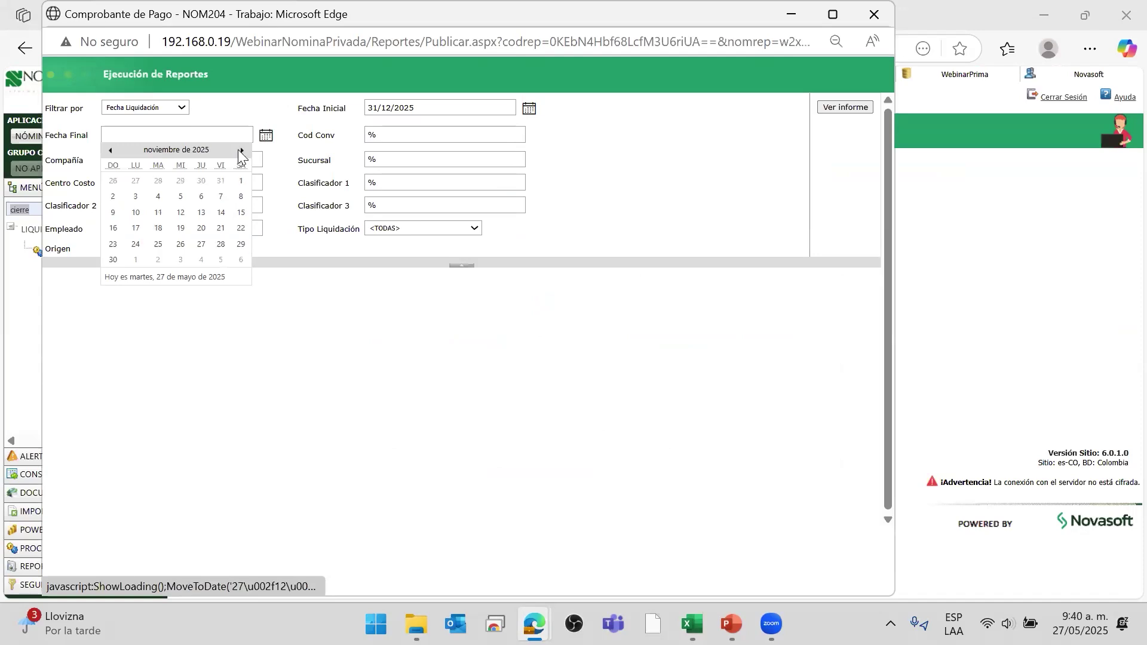
{"action": "left_click", "coordinate": [239, 151]}
{"action": "left_click", "coordinate": [272, 133]}
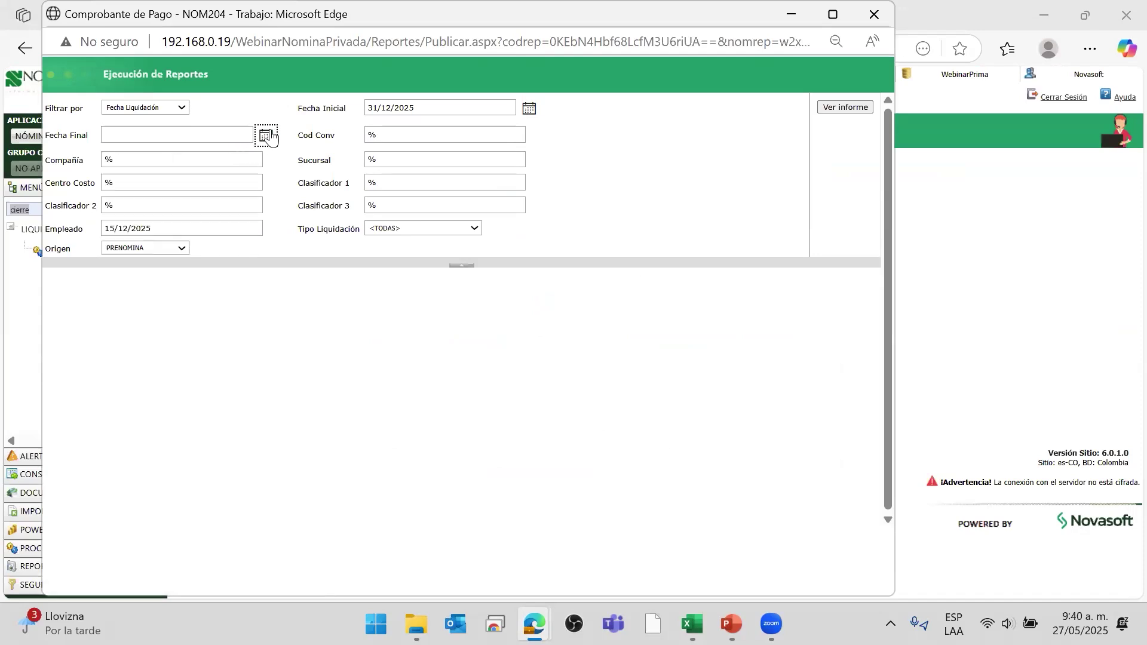
{"action": "left_click", "coordinate": [240, 151]}
{"action": "left_click", "coordinate": [239, 151]}
{"action": "left_click", "coordinate": [240, 150]}
{"action": "left_click", "coordinate": [239, 150]}
{"action": "left_click", "coordinate": [240, 151]}
{"action": "left_click", "coordinate": [239, 150]}
{"action": "left_click", "coordinate": [240, 151]}
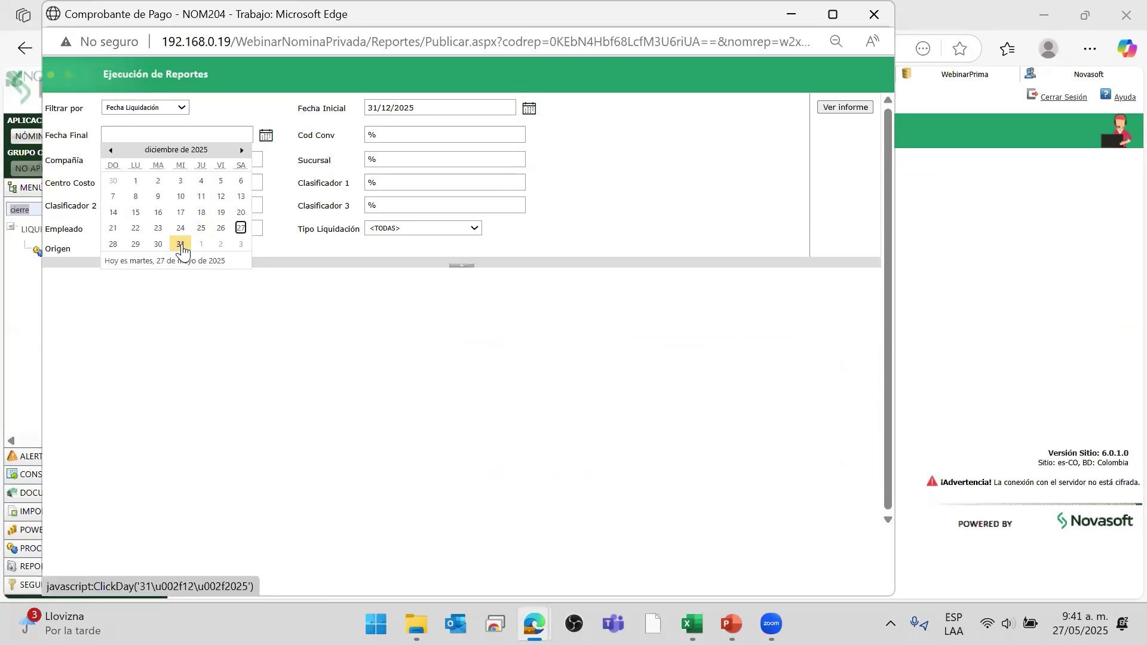
{"action": "left_click", "coordinate": [181, 245]}
- Paste the employee number, choose Liquidación de Nómina as Tipo Liquidación, and generate the report
{"action": "double_click", "coordinate": [176, 228]}
{"action": "left_click", "coordinate": [209, 314]}
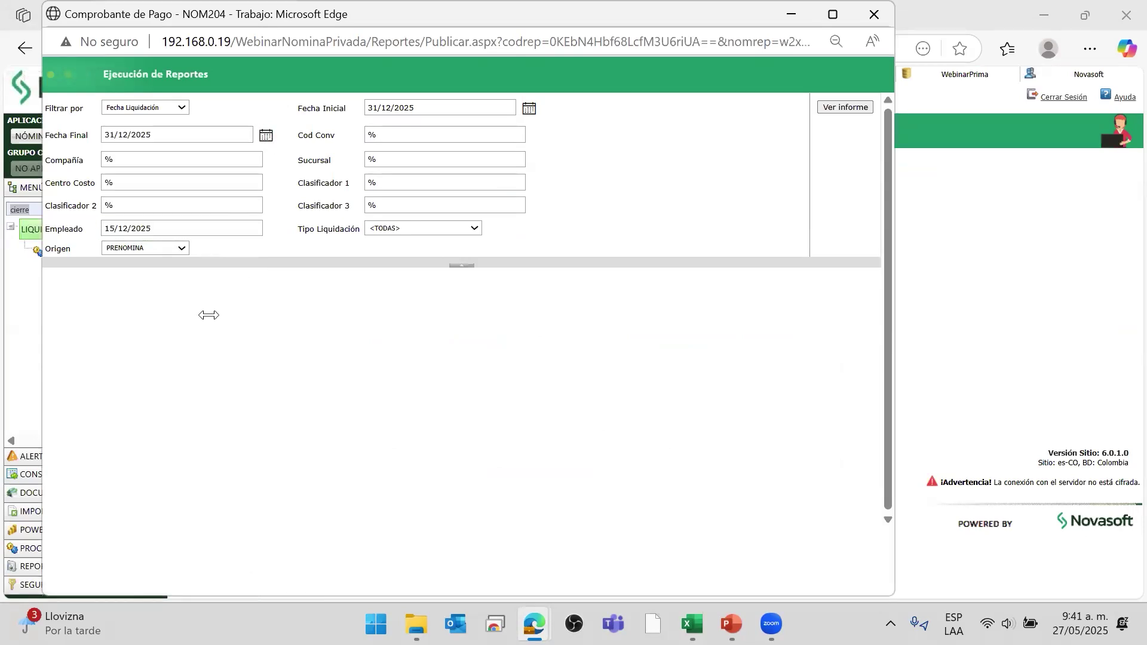
{"action": "left_click", "coordinate": [207, 315]}
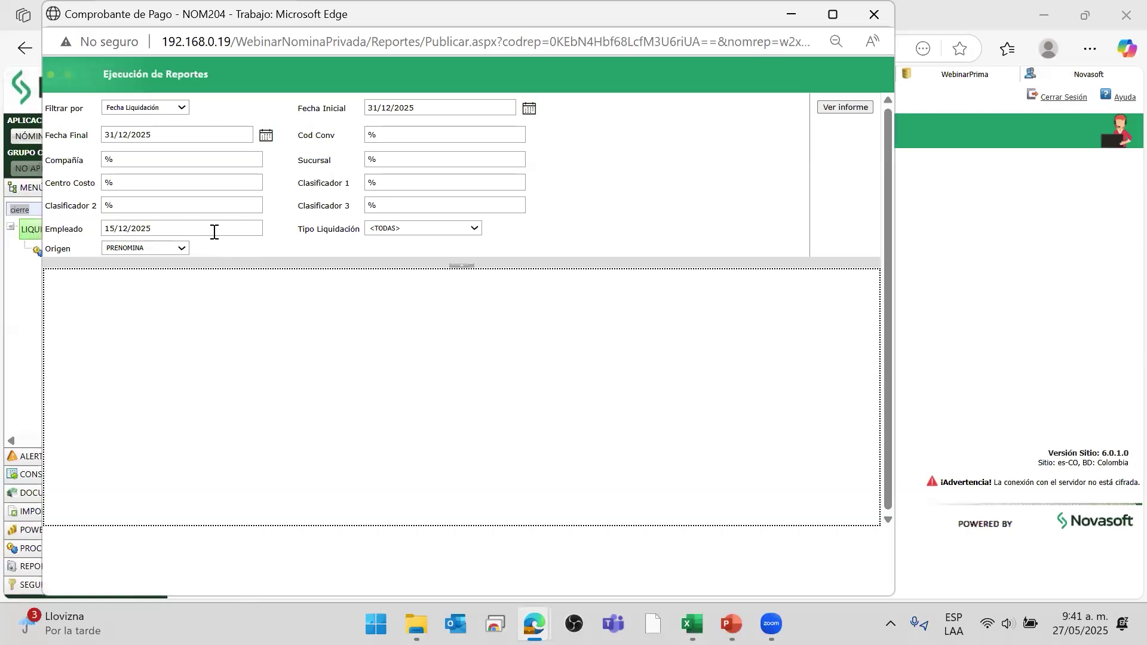
{"action": "left_click_drag", "start_coordinate": [156, 229], "coordinate": [1, 237]}
{"action": "type", "text": "93011893"}
{"action": "left_click", "coordinate": [275, 304]}
{"action": "left_click", "coordinate": [422, 236]}
{"action": "left_click", "coordinate": [448, 270]}
{"action": "left_click", "coordinate": [845, 108]}
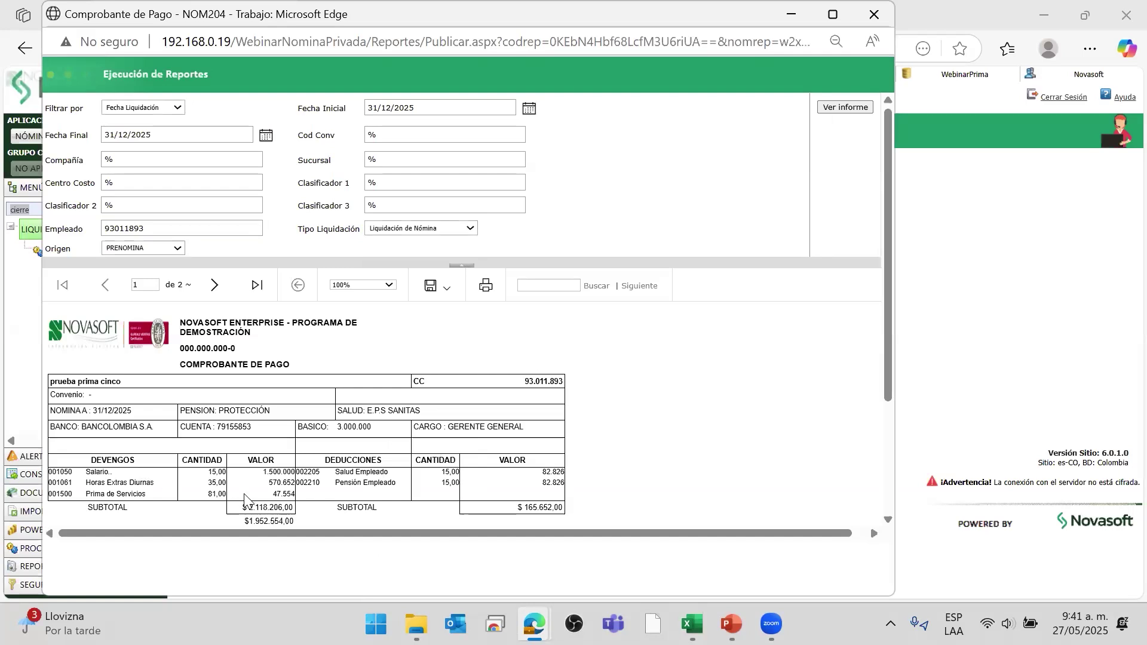
- Check the payslip's Horas Extras value 570.652 and Prima de Servicios value 47.554
{"action": "left_click_drag", "start_coordinate": [273, 483], "coordinate": [277, 482]}
{"action": "left_click_drag", "start_coordinate": [95, 494], "coordinate": [132, 494]}
{"action": "left_click", "coordinate": [288, 493]}
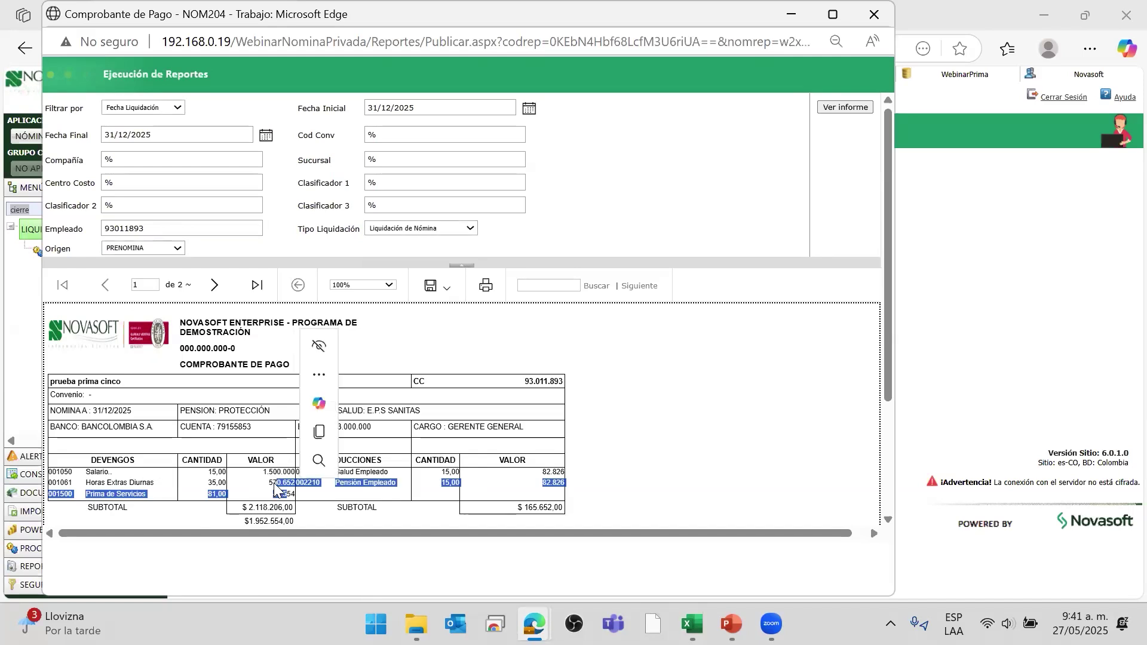
{"action": "left_click_drag", "start_coordinate": [273, 494], "coordinate": [291, 494]}
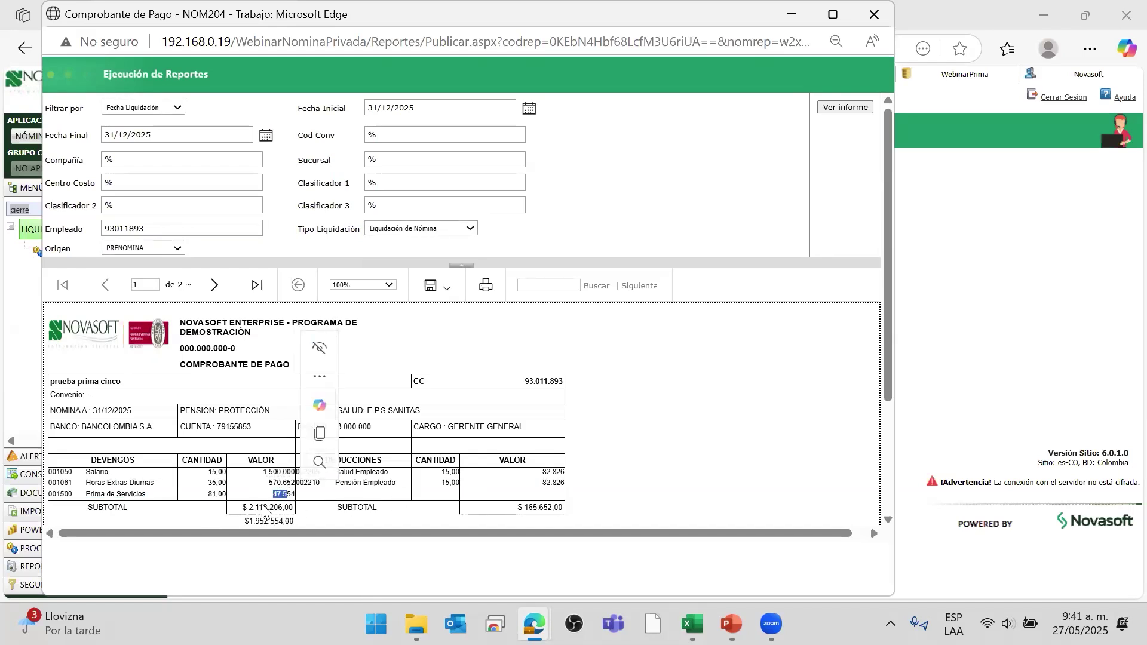
{"action": "left_click", "coordinate": [126, 495]}
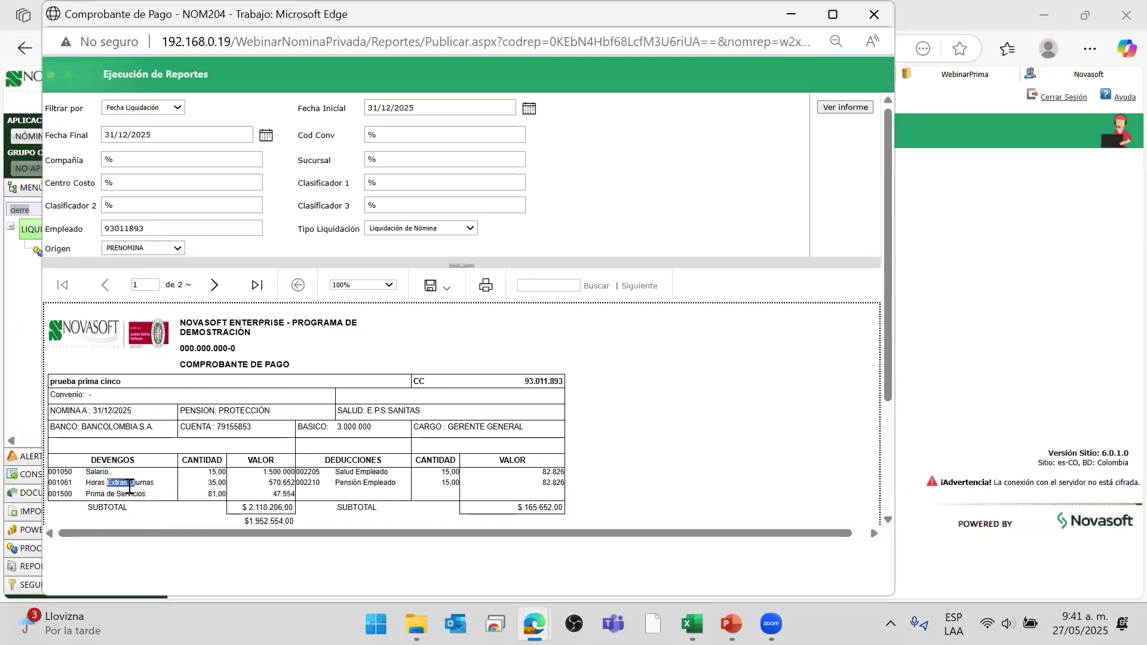
{"action": "left_click_drag", "start_coordinate": [273, 483], "coordinate": [277, 483]}
{"action": "left_click_drag", "start_coordinate": [123, 484], "coordinate": [115, 483]}
{"action": "left_click_drag", "start_coordinate": [268, 482], "coordinate": [281, 483]}
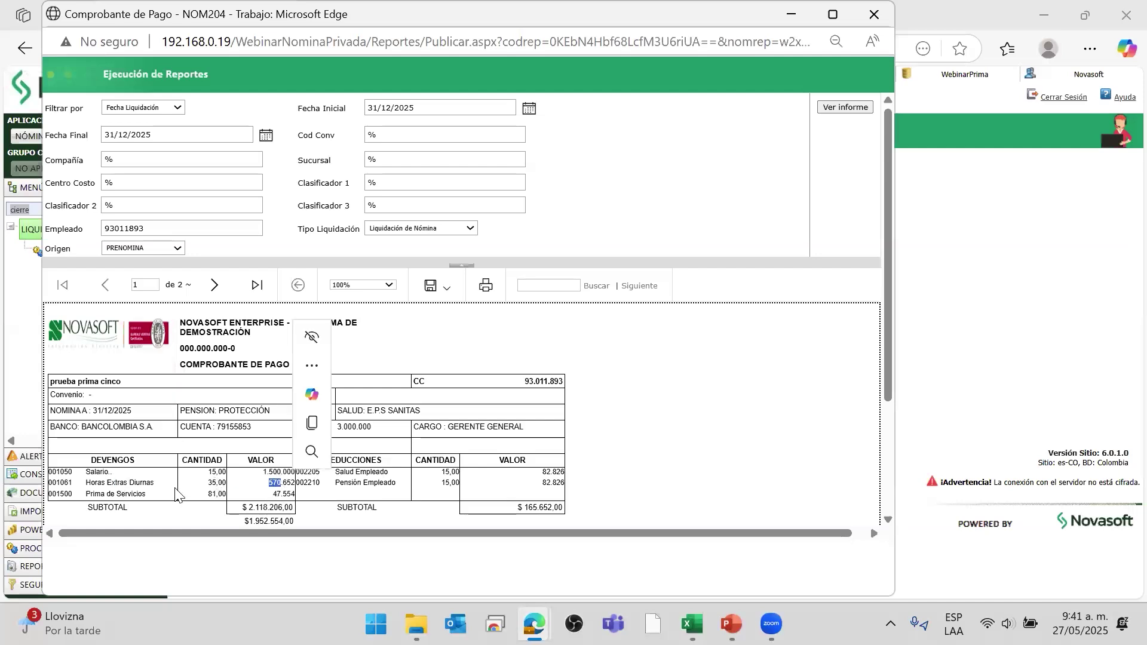
{"action": "left_click_drag", "start_coordinate": [98, 483], "coordinate": [102, 483]}
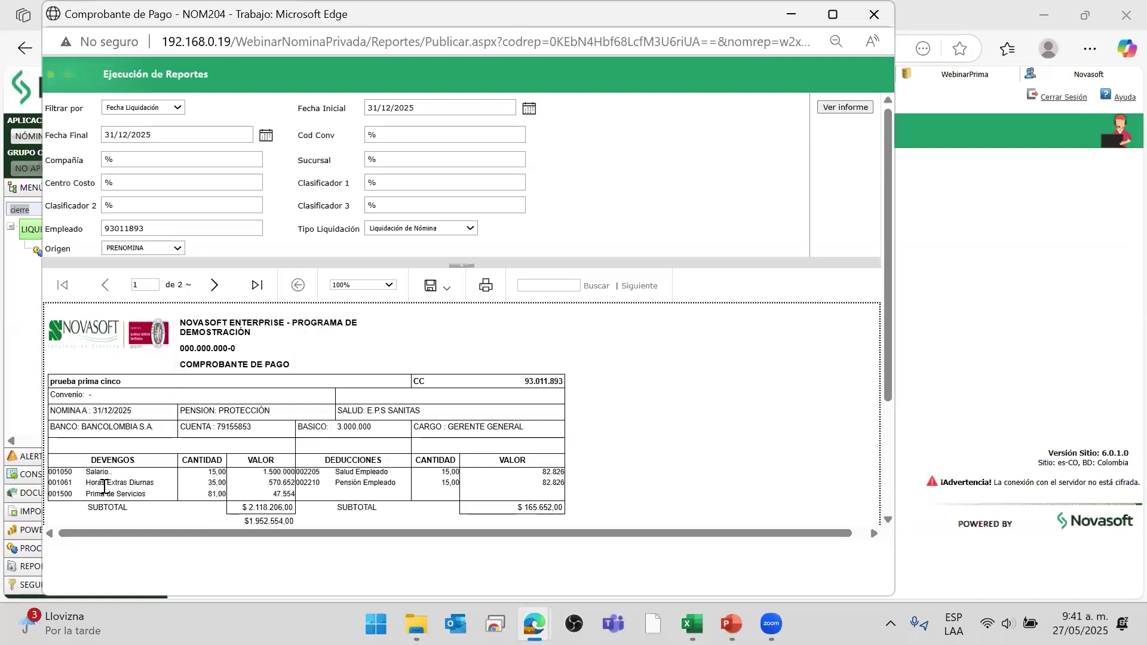
{"action": "left_click", "coordinate": [148, 483]}
{"action": "mouse_move", "coordinate": [273, 495]}
{"action": "left_mouse_down"}
{"action": "mouse_move", "coordinate": [292, 496]}
{"action": "mouse_move", "coordinate": [281, 485]}
{"action": "mouse_move", "coordinate": [292, 484]}
{"action": "left_mouse_up"}
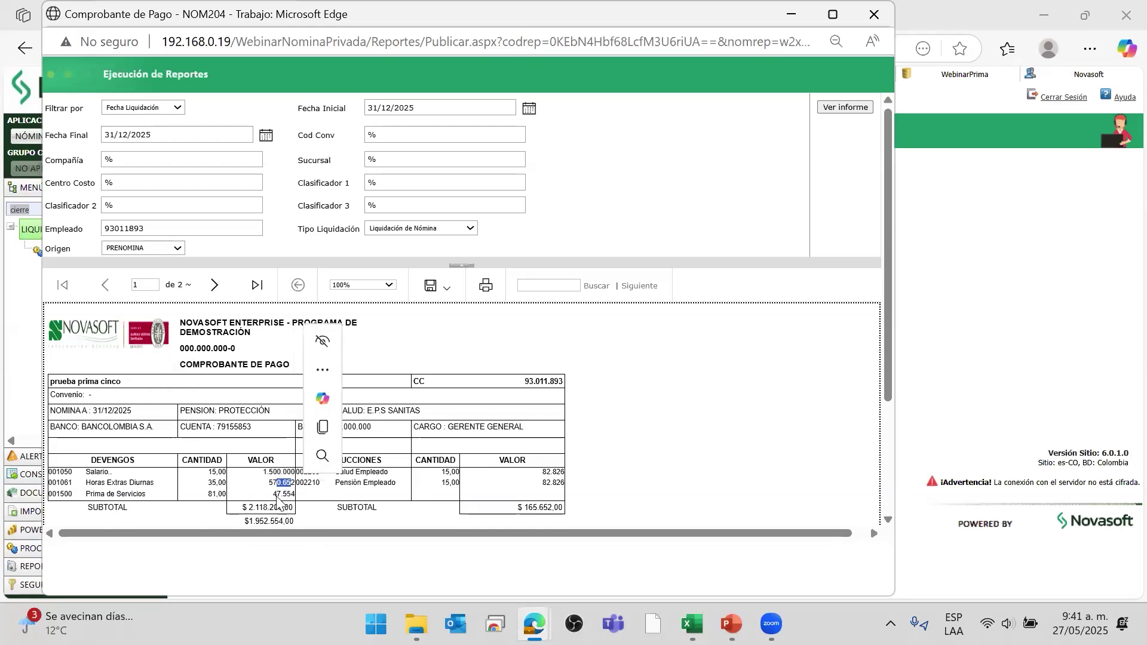
- Close the payslip report and open concept 001500 Prima de Servicios in Conceptos via 'agrupa'
{"action": "left_click", "coordinate": [873, 13]}
{"action": "type", "text": "agrupa"}
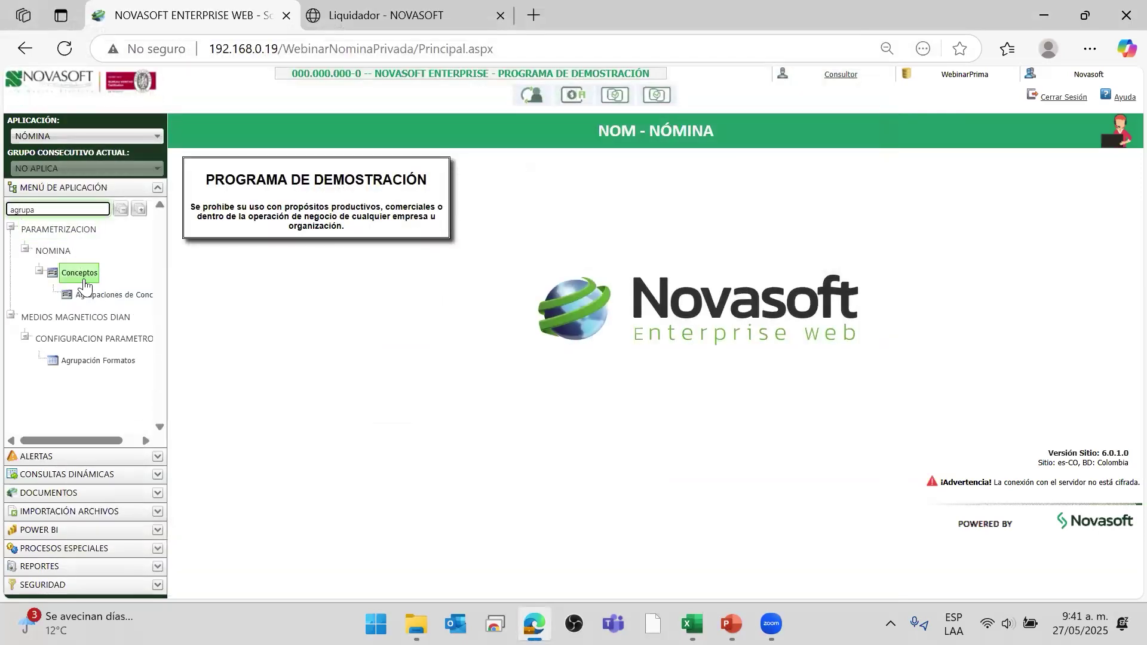
{"action": "left_click", "coordinate": [84, 281]}
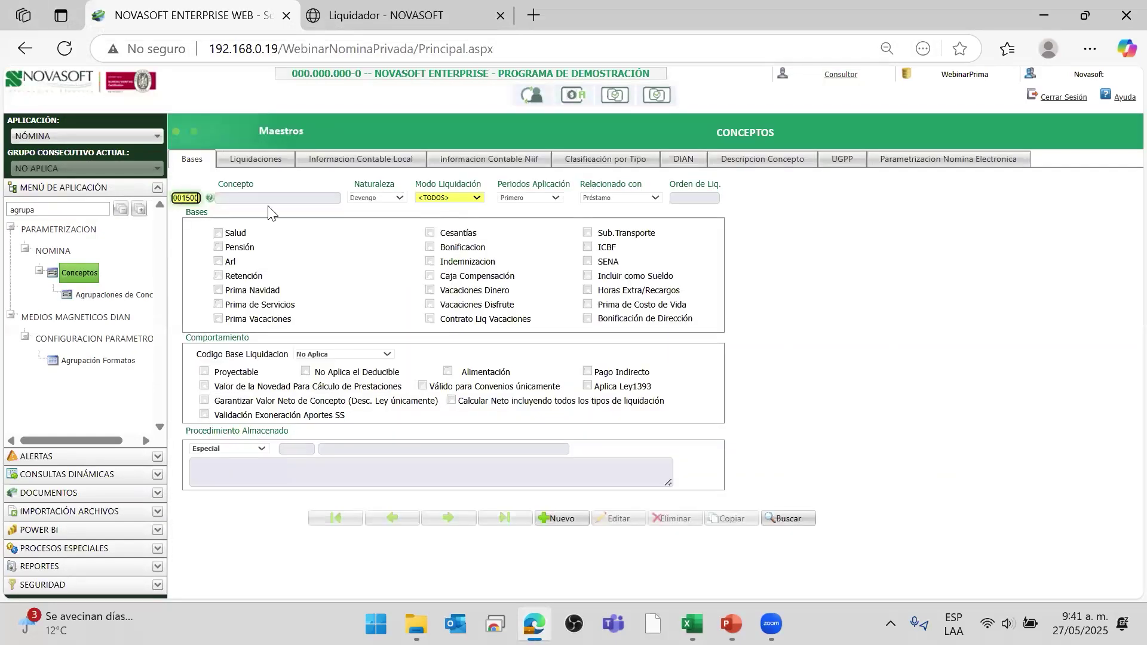
{"action": "left_click", "coordinate": [267, 198]}
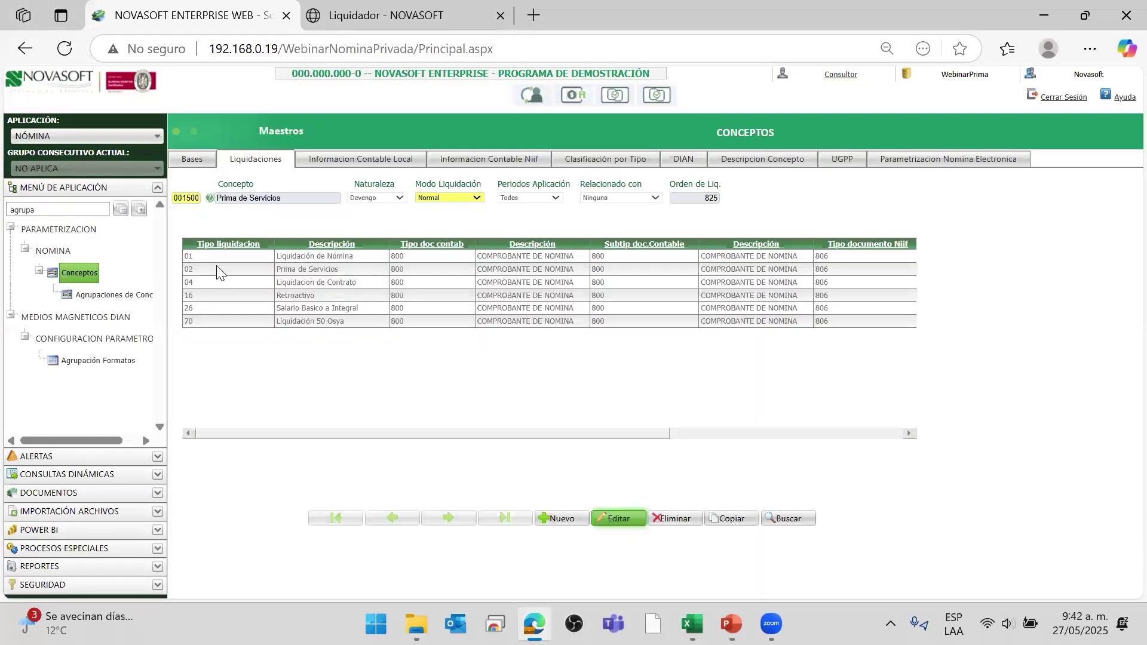
- Delete the Liquidación de Nómina row from the concept's liquidation types and save
{"action": "left_click", "coordinate": [211, 290]}
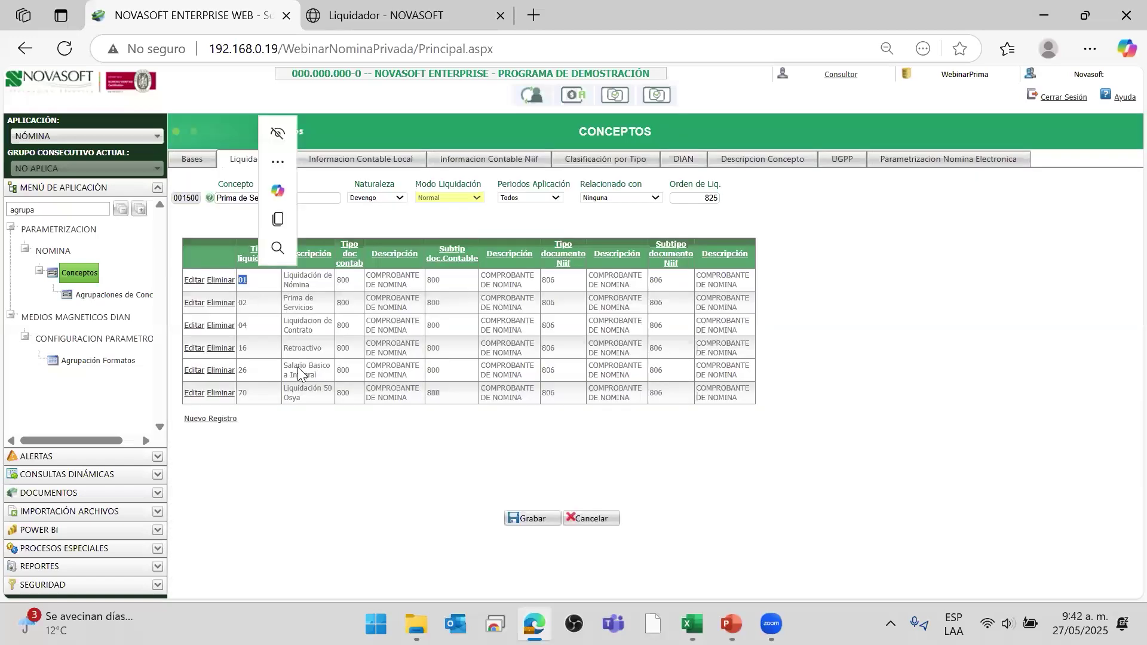
{"action": "mouse_move", "coordinate": [293, 276]}
{"action": "left_mouse_down"}
{"action": "mouse_move", "coordinate": [303, 276]}
{"action": "mouse_move", "coordinate": [244, 281]}
{"action": "mouse_move", "coordinate": [283, 275]}
{"action": "left_mouse_up"}
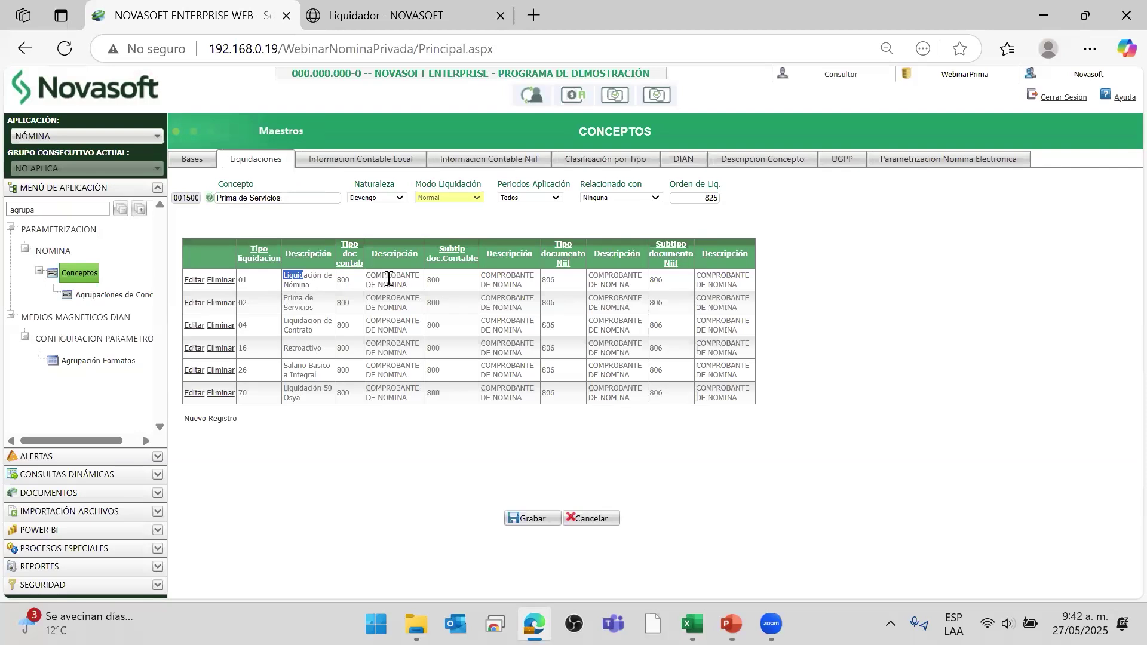
{"action": "left_click", "coordinate": [221, 283]}
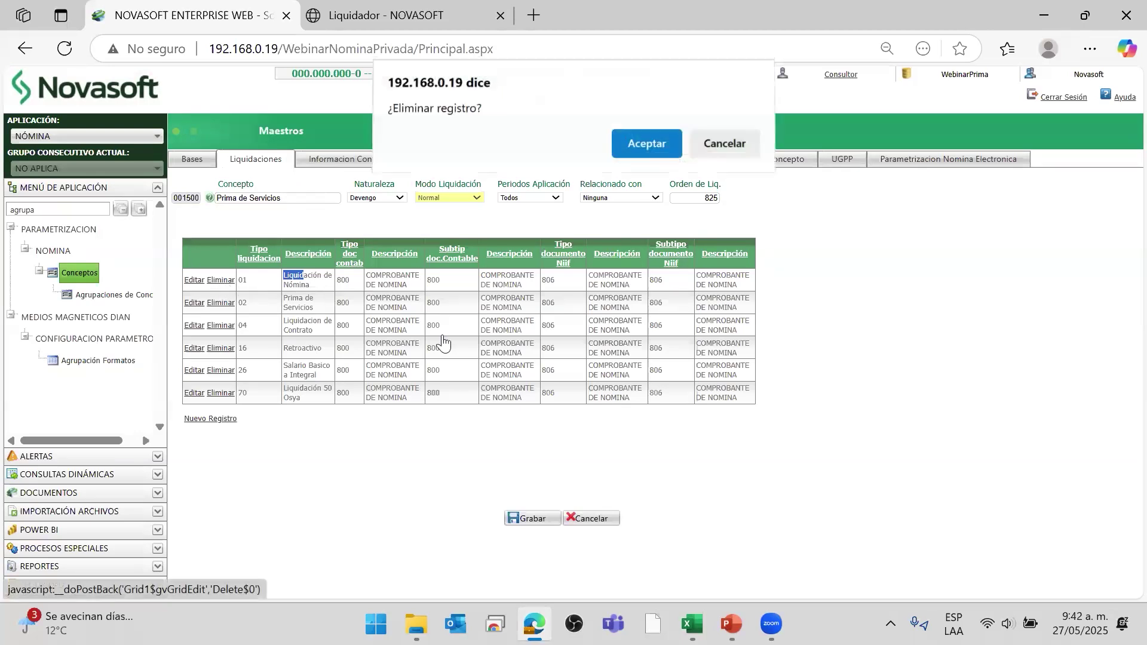
{"action": "left_click", "coordinate": [659, 157]}
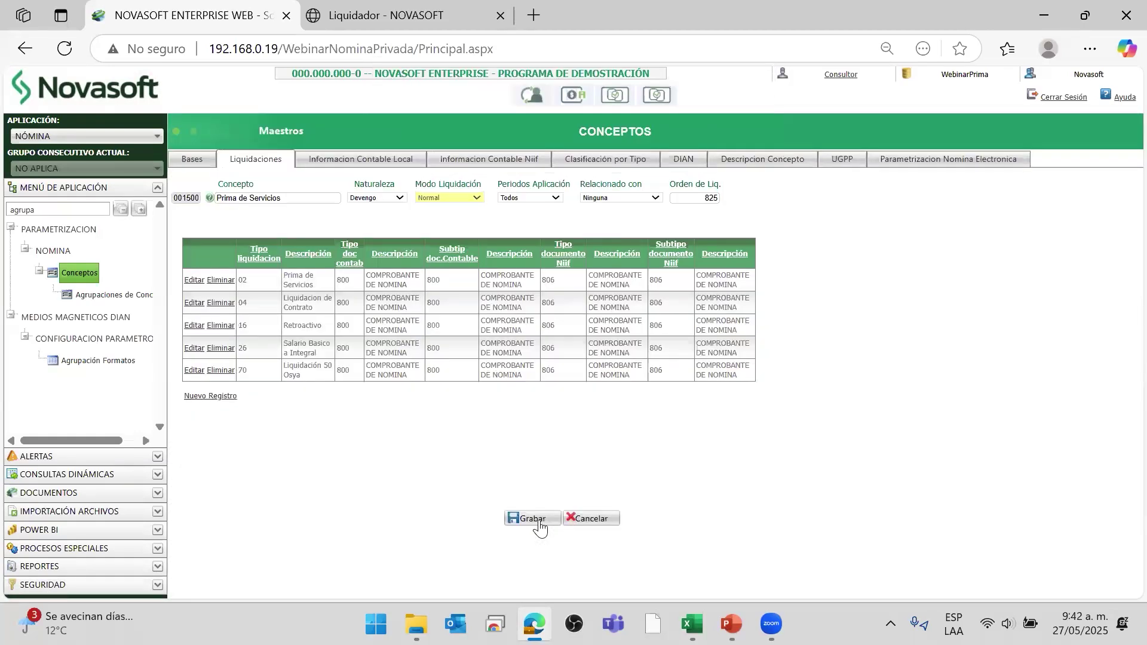
{"action": "left_click", "coordinate": [537, 521]}
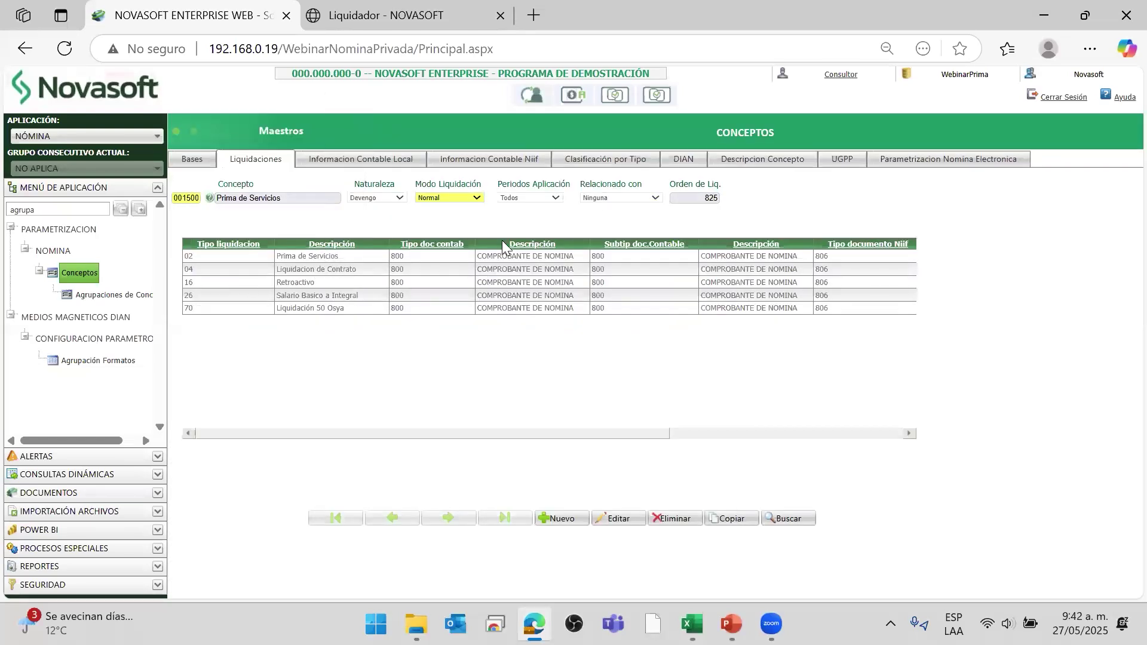
- Review the concept's bases settings and liquidation types list to confirm the change
{"action": "left_click_drag", "start_coordinate": [502, 255], "coordinate": [526, 256]}
{"action": "left_click", "coordinate": [193, 163]}
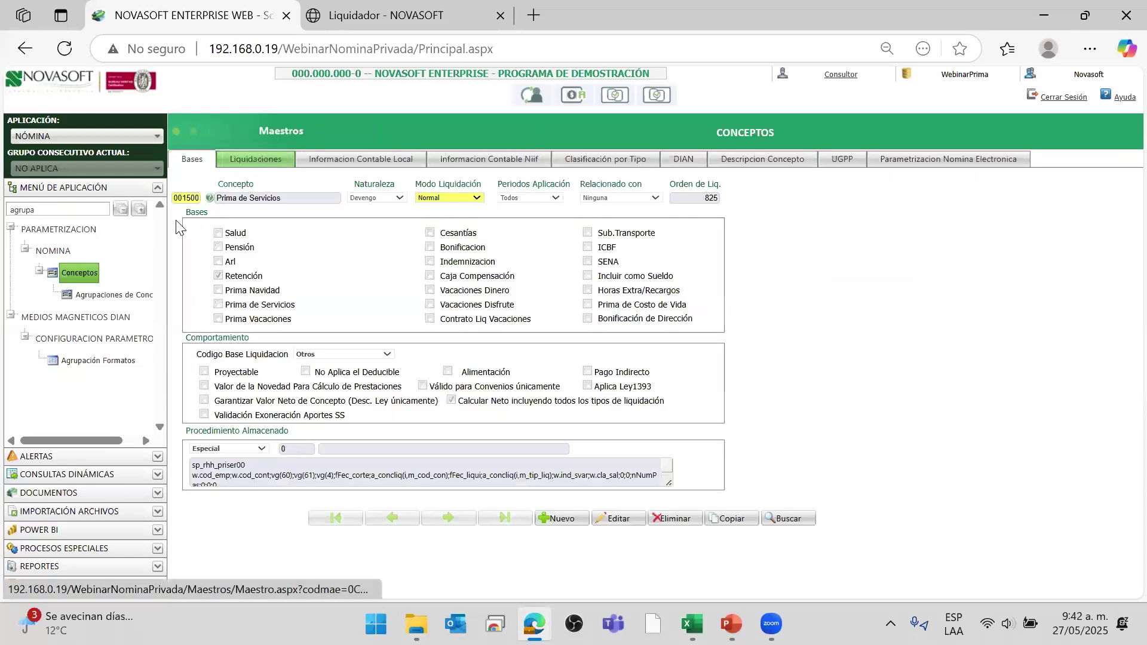
{"action": "left_click", "coordinate": [255, 160]}
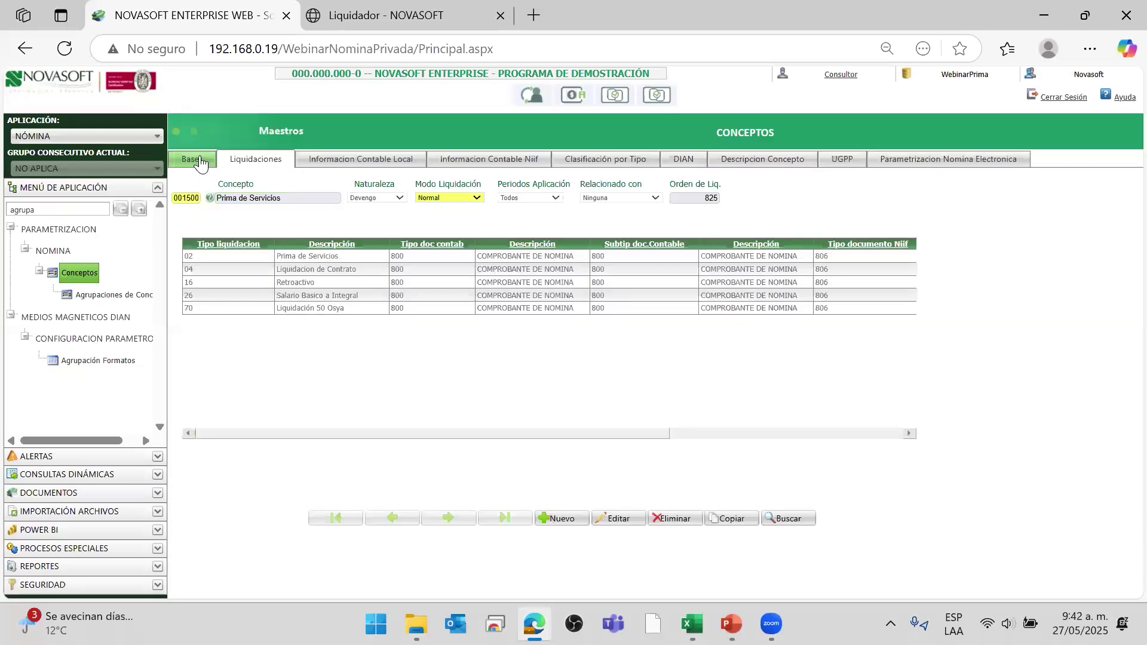
{"action": "left_click", "coordinate": [238, 161]}
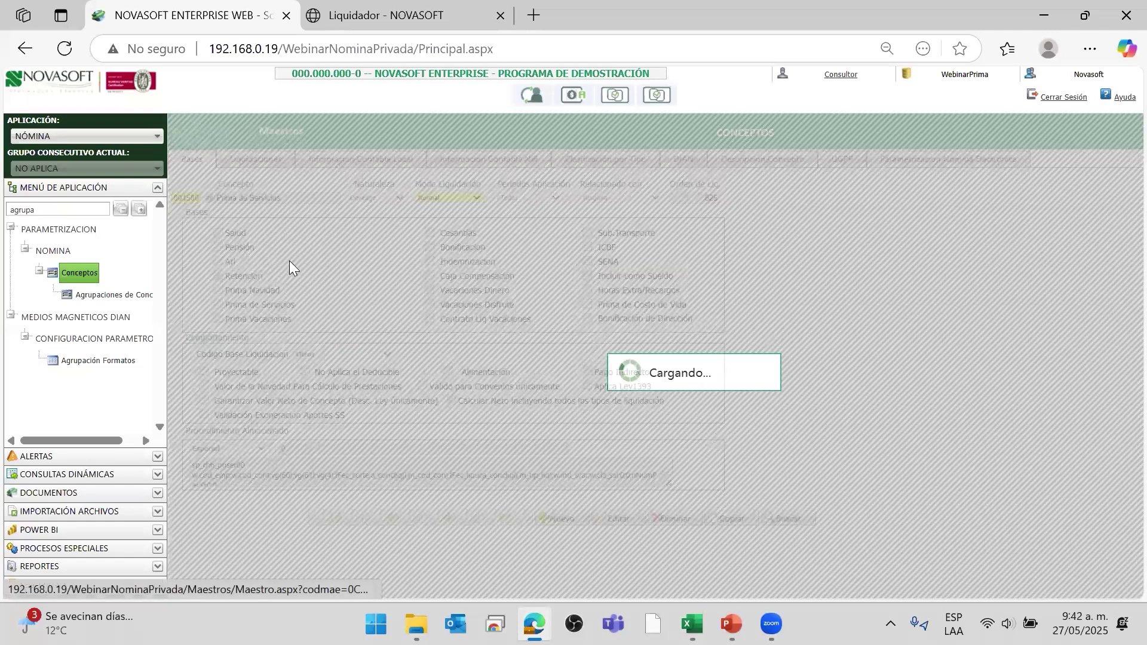
{"action": "double_click", "coordinate": [297, 257]}
{"action": "left_click", "coordinate": [254, 330]}
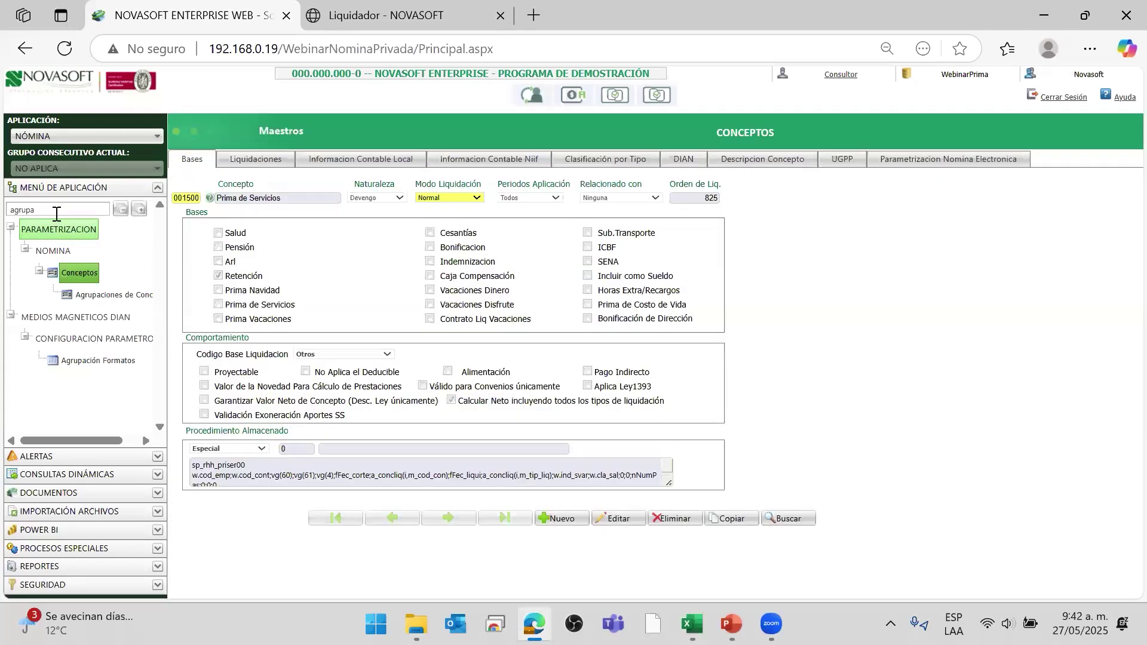
- Clear the menu search filter and show PowerPoint slide 13, Reportes
{"action": "left_click_drag", "start_coordinate": [56, 211], "coordinate": [10, 228]}
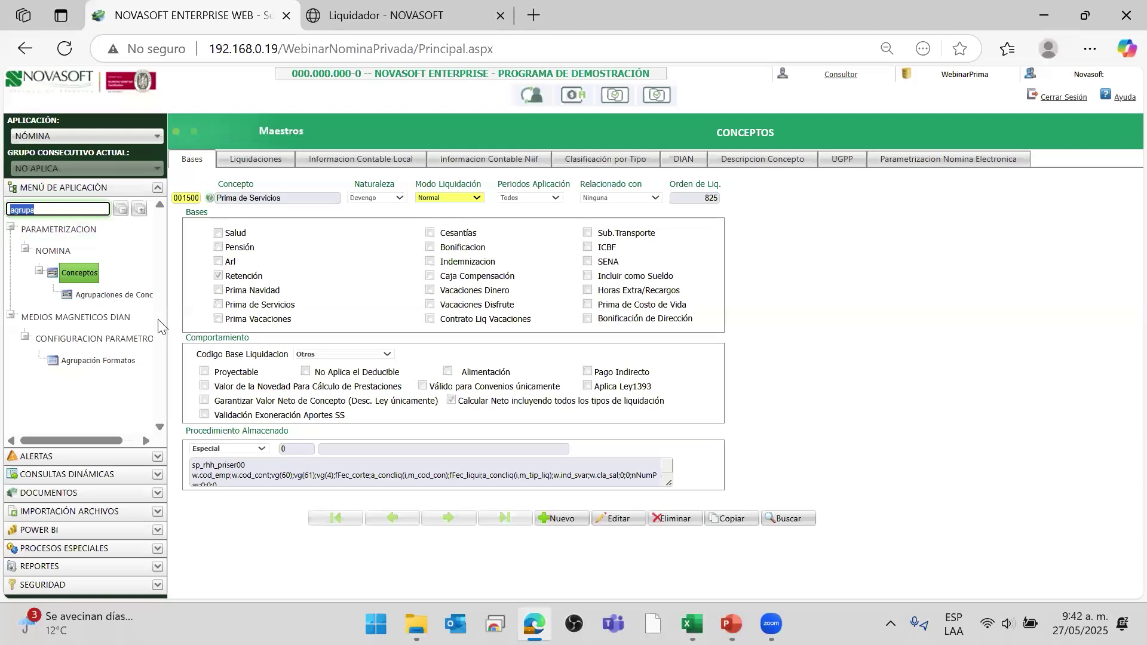
{"action": "key", "text": "BackSpace"}
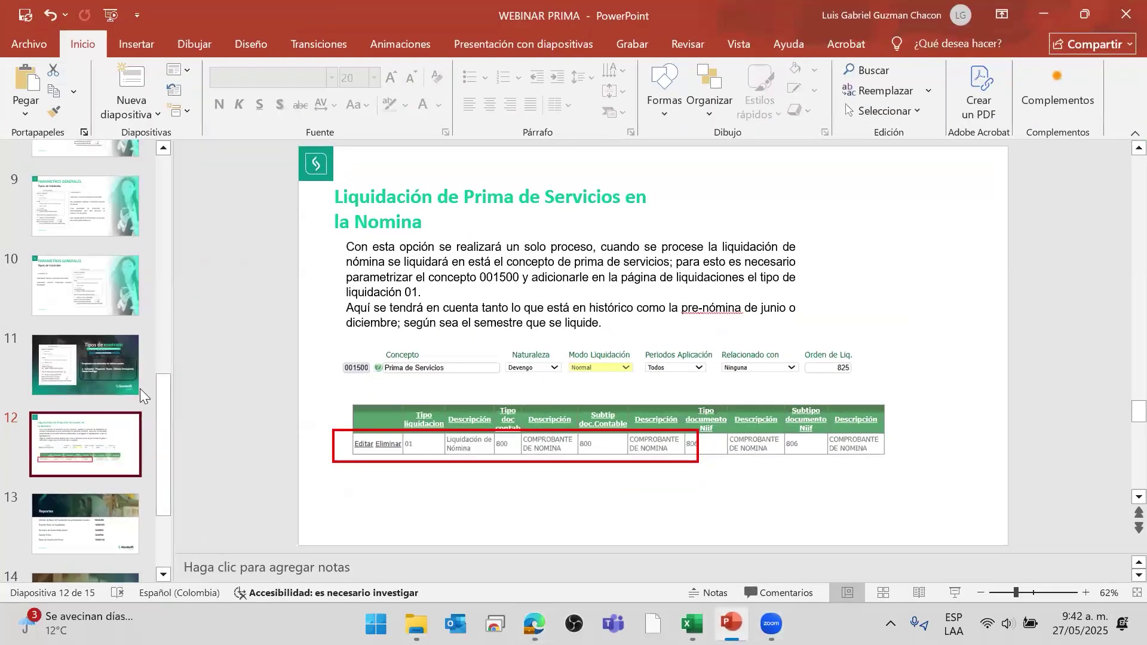
{"action": "scroll", "coordinate": [132, 463], "scroll_direction": "down", "scroll_amount": 1}
{"action": "left_click", "coordinate": [107, 486]}
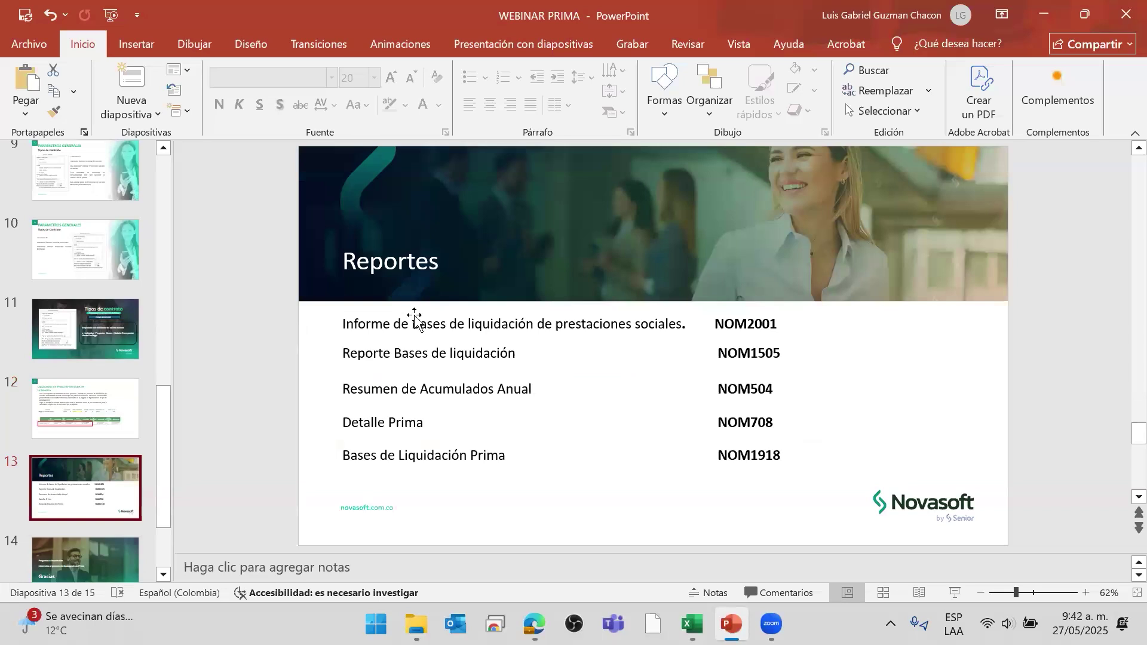